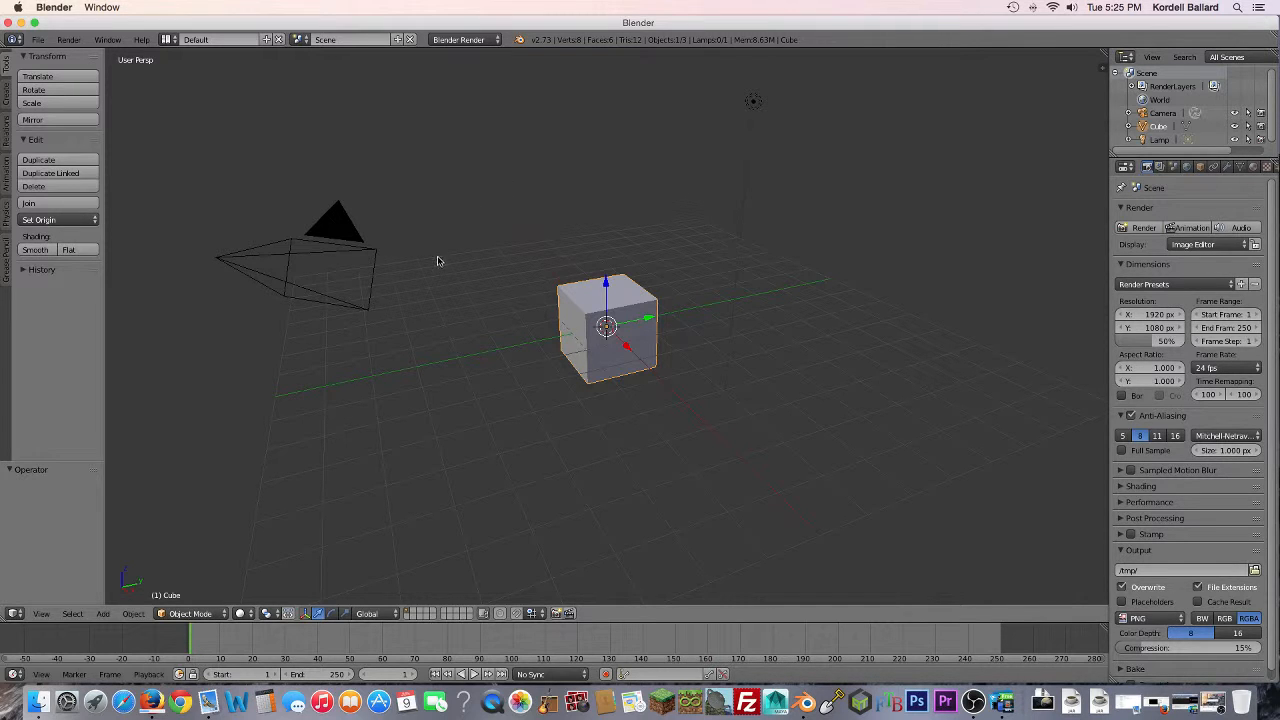
Step: Open the recently used file LOTR INTRO.blend
{"action": "middle_click_drag", "start_coordinate": [437, 260], "coordinate": [395, 261]}
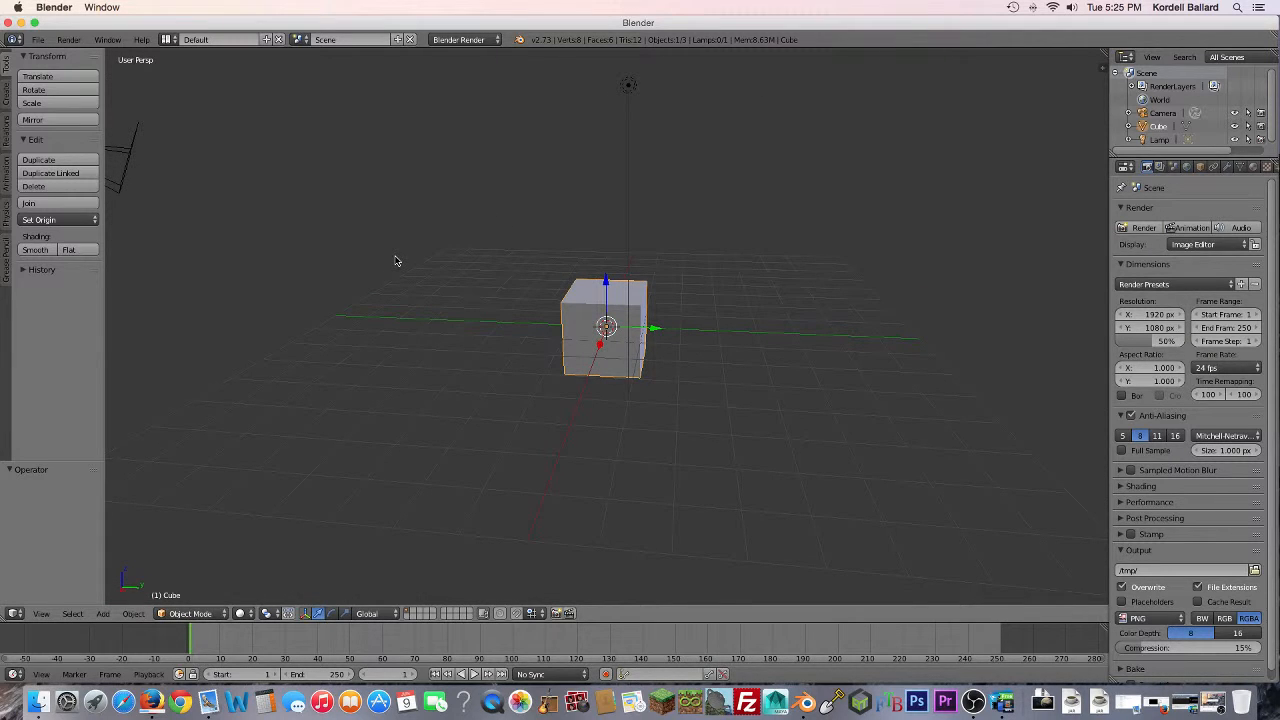
{"action": "left_click", "coordinate": [36, 41]}
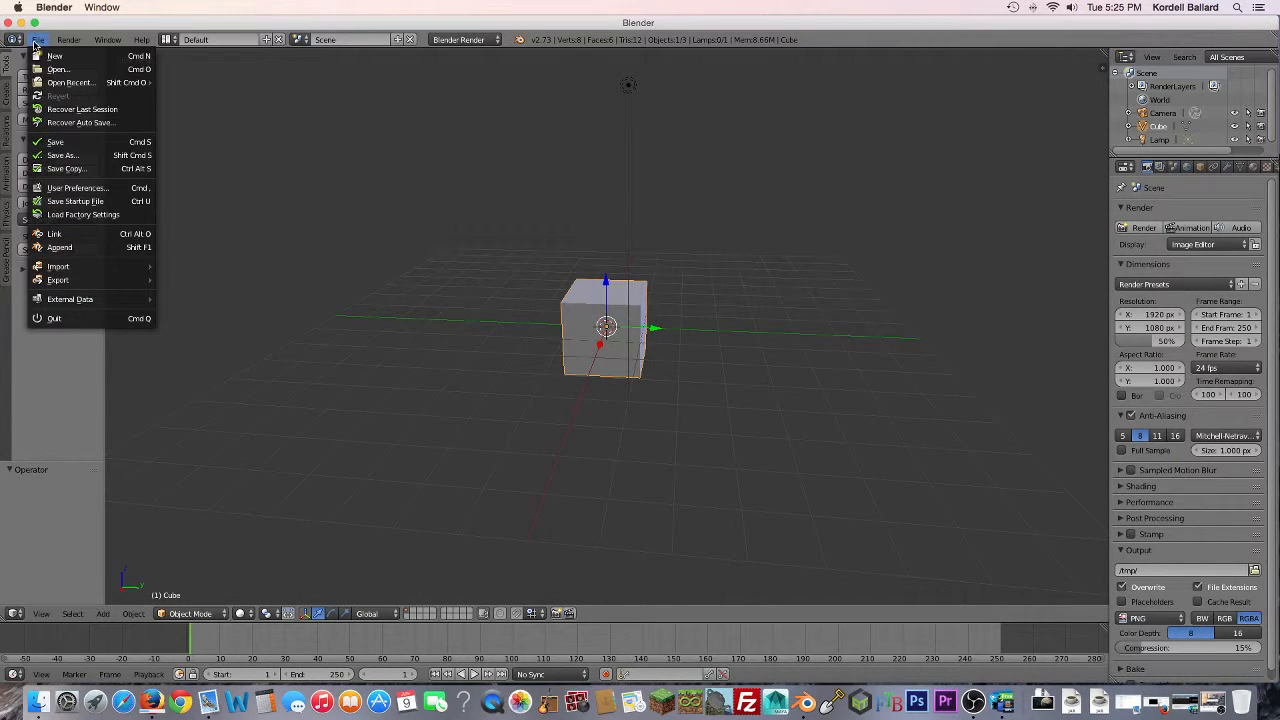
{"action": "mouse_move", "coordinate": [100, 84]}
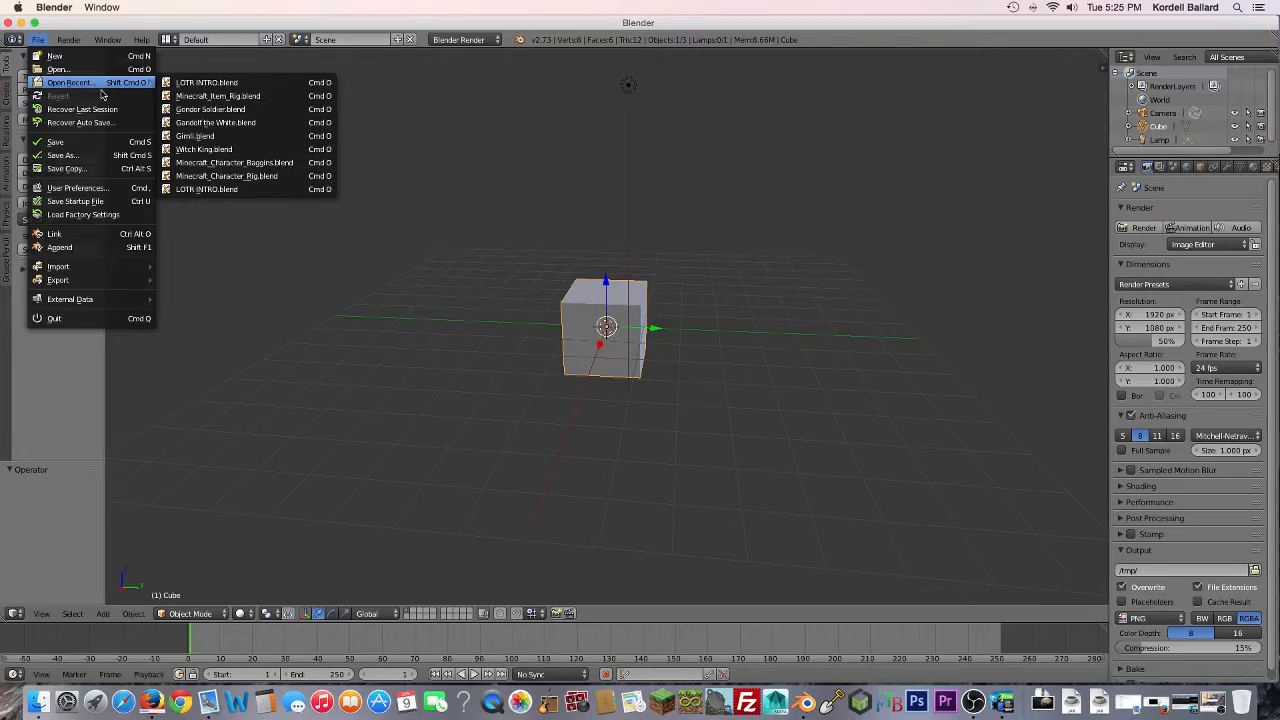
{"action": "left_click", "coordinate": [258, 83]}
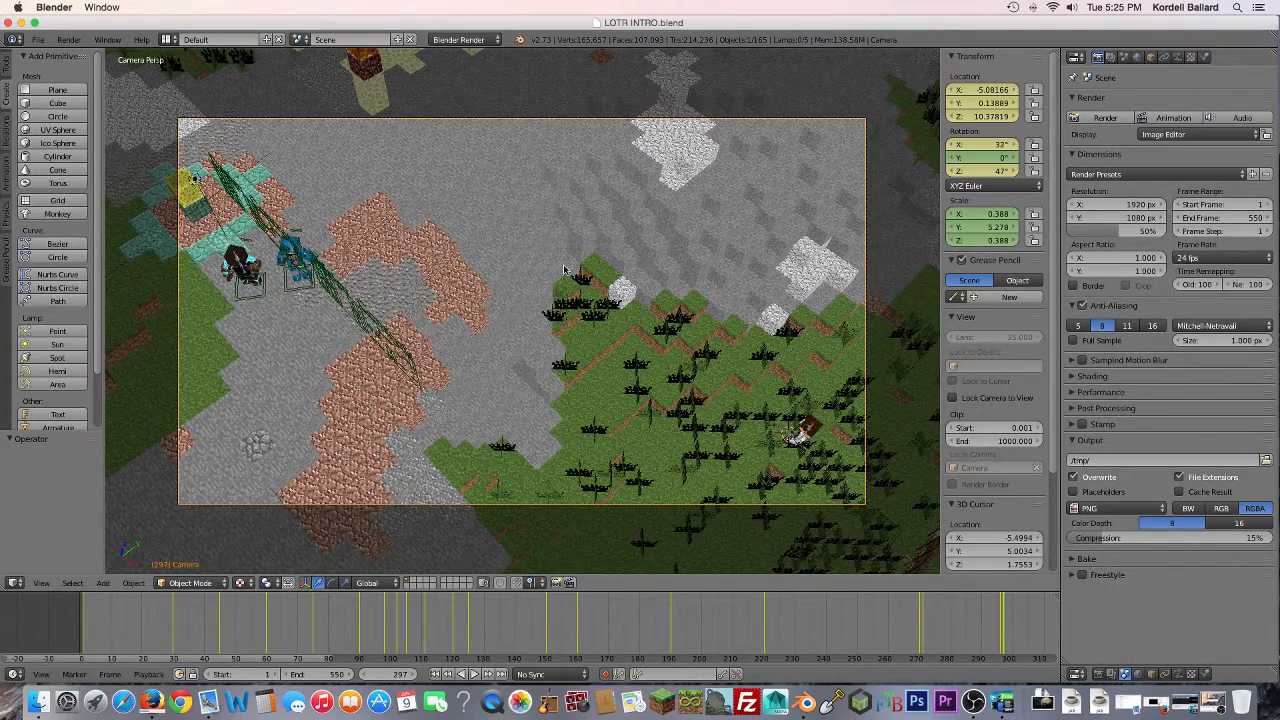
Step: Examine the Minecraft world, including the rocky hilltop, the village and the stone tower's chest room up close
{"action": "middle_click_drag", "start_coordinate": [565, 270], "coordinate": [886, 254]}
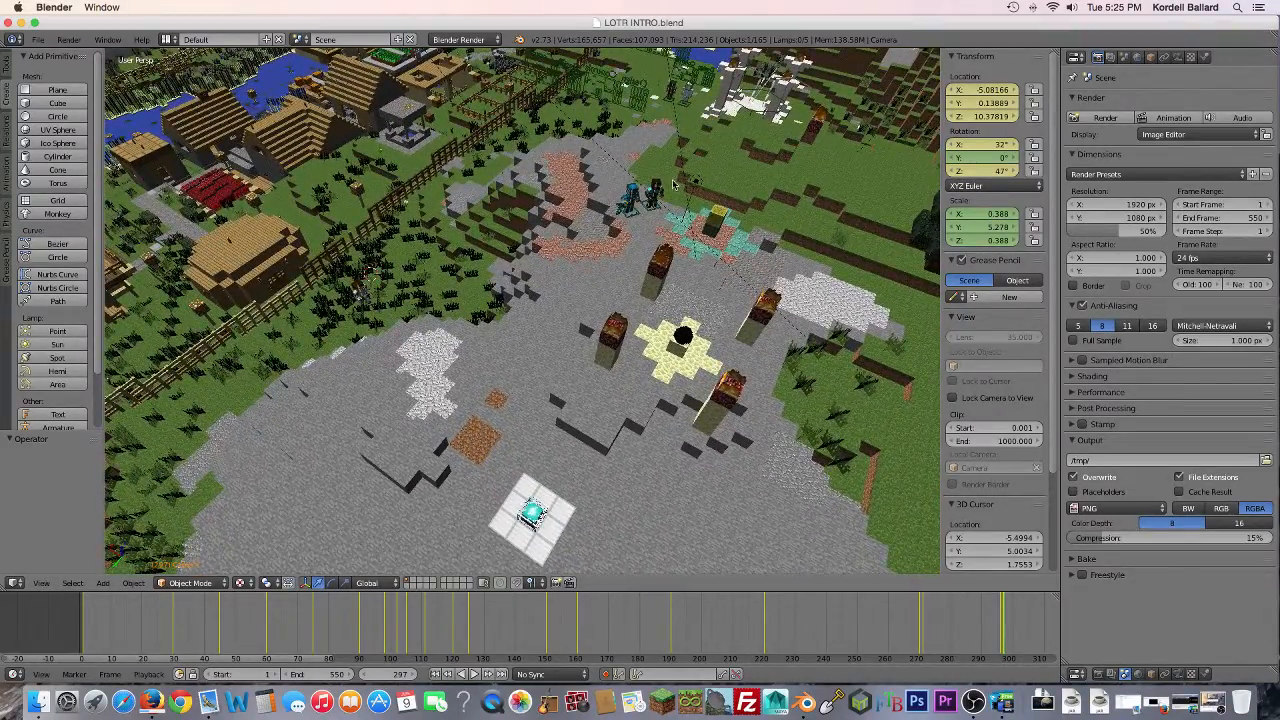
{"action": "mouse_move", "coordinate": [673, 182]}
{"action": "middle_mouse_down"}
{"action": "mouse_move", "coordinate": [682, 254]}
{"action": "mouse_move", "coordinate": [565, 266]}
{"action": "mouse_move", "coordinate": [726, 177]}
{"action": "middle_mouse_up"}
{"action": "mouse_move", "coordinate": [235, 308]}
{"action": "middle_mouse_down", "text": "shift"}
{"action": "mouse_move", "coordinate": [353, 170]}
{"action": "mouse_move", "coordinate": [642, 214]}
{"action": "mouse_move", "coordinate": [601, 228]}
{"action": "middle_mouse_up", "text": "shift"}
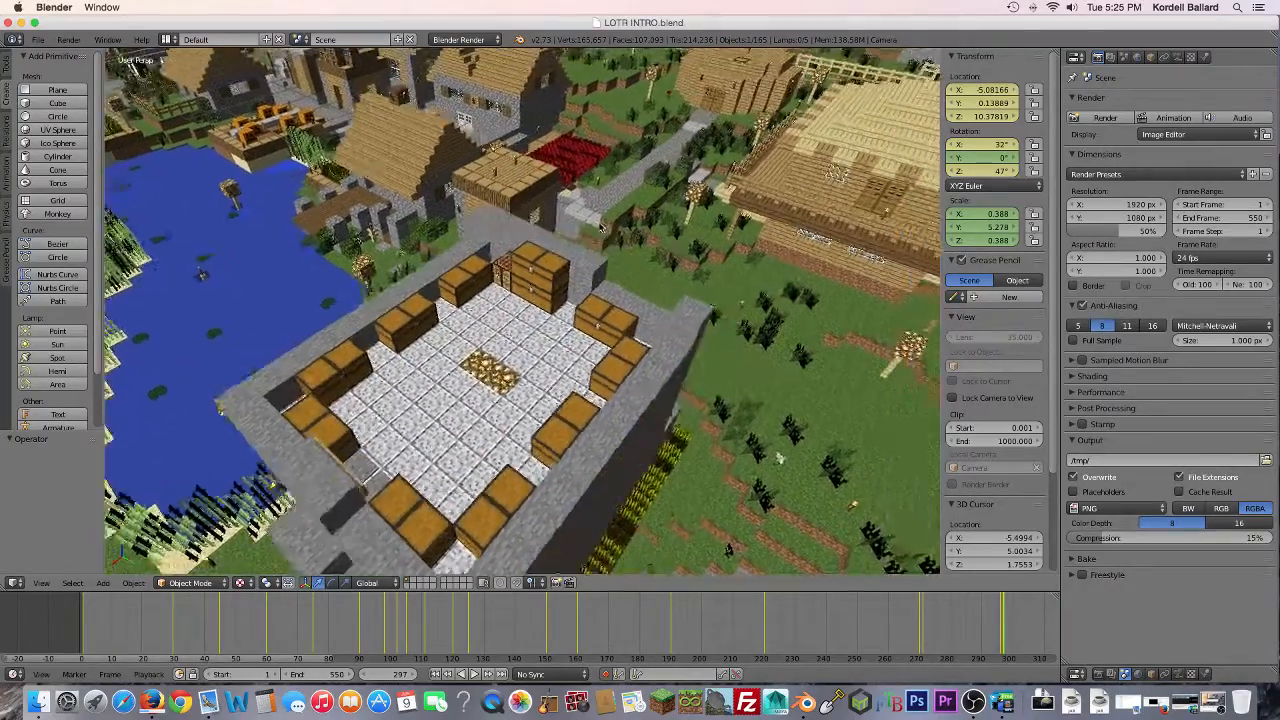
{"action": "scroll", "coordinate": [592, 222], "scroll_direction": "up", "scroll_amount": 5}
{"action": "middle_click_drag", "start_coordinate": [542, 158], "coordinate": [554, 189], "text": "shift"}
{"action": "scroll", "coordinate": [554, 190], "scroll_direction": "down", "scroll_amount": 2}
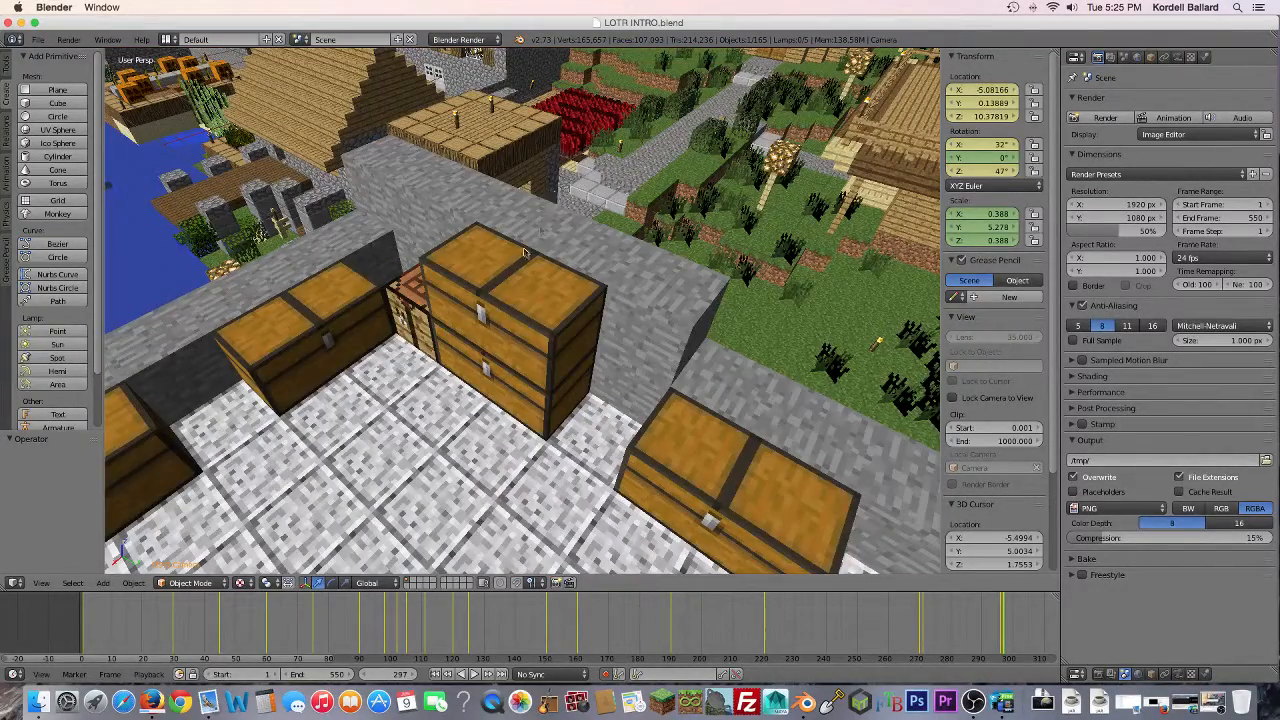
{"action": "middle_click_drag", "start_coordinate": [525, 253], "coordinate": [529, 296]}
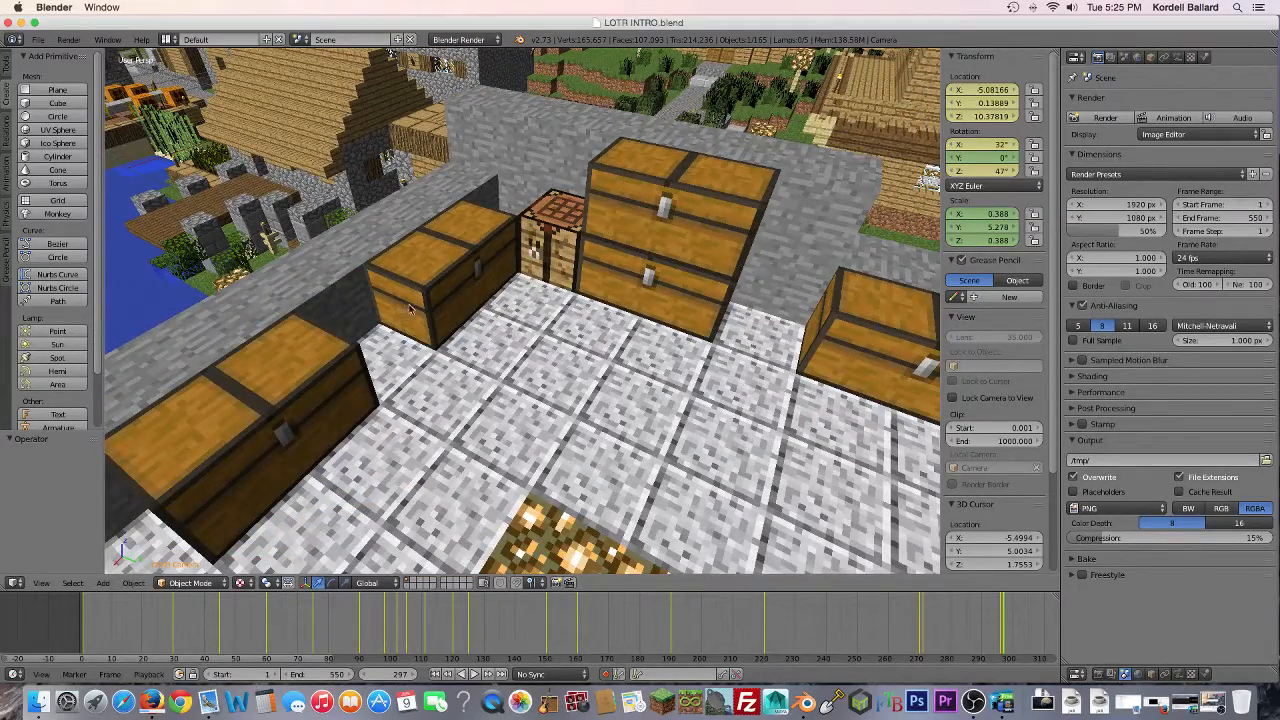
{"action": "scroll", "coordinate": [456, 300], "scroll_direction": "down", "scroll_amount": 5}
{"action": "scroll", "coordinate": [522, 310], "scroll_direction": "down", "scroll_amount": 6}
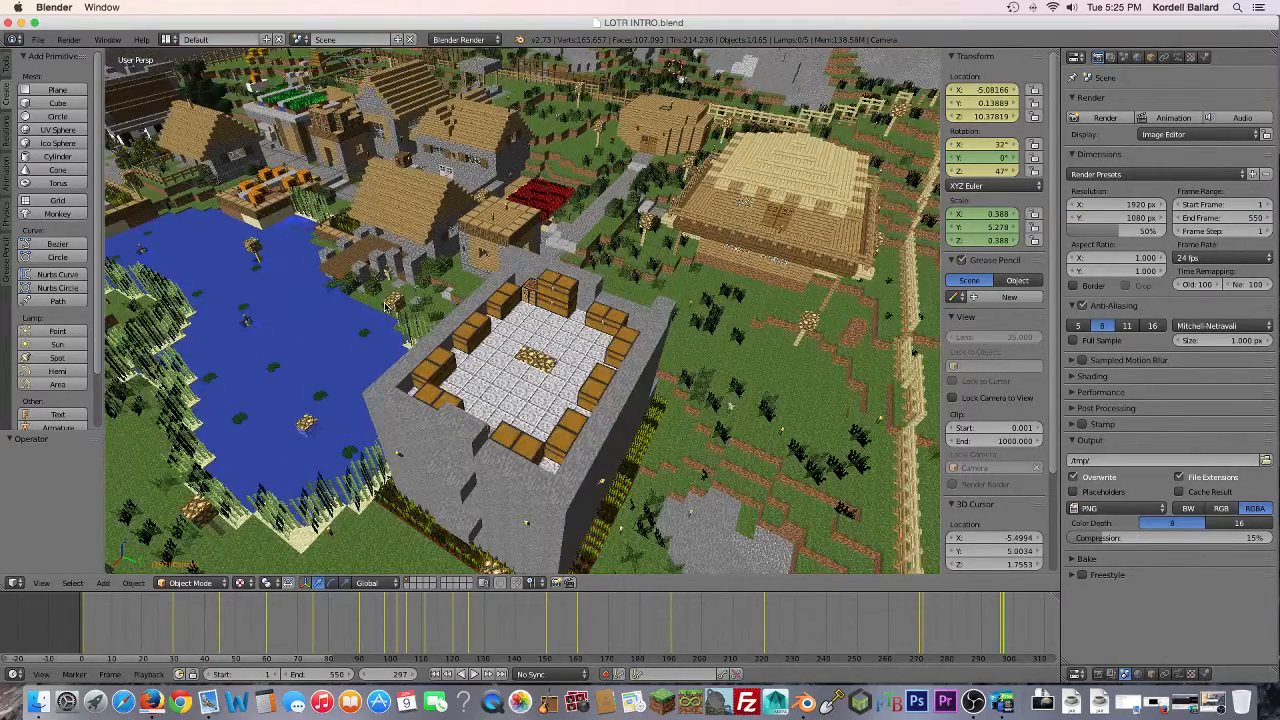
{"action": "middle_click_drag", "start_coordinate": [307, 320], "coordinate": [589, 308]}
{"action": "scroll", "coordinate": [587, 307], "scroll_direction": "down", "scroll_amount": 8}
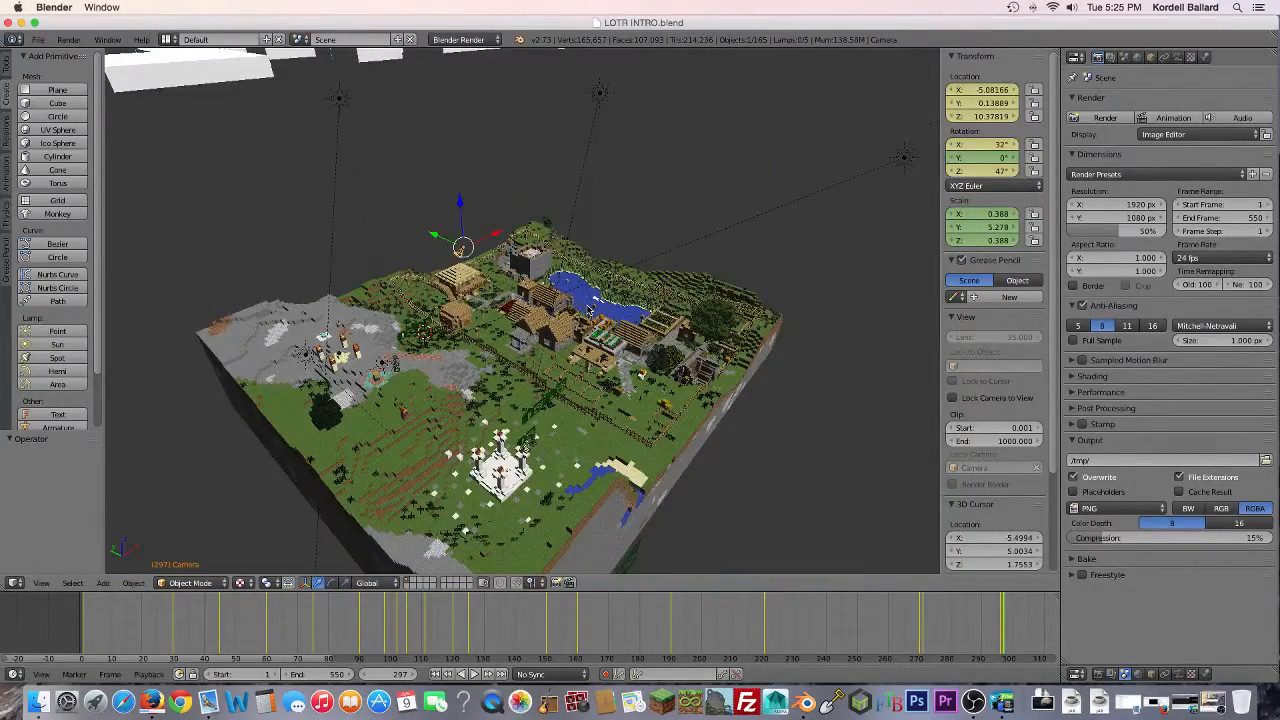
Step: Examine the terrain's outer edge and the black dragon rig with its rider below it
{"action": "middle_click_drag", "start_coordinate": [590, 310], "coordinate": [470, 232]}
{"action": "scroll", "coordinate": [563, 261], "scroll_direction": "up", "scroll_amount": 5}
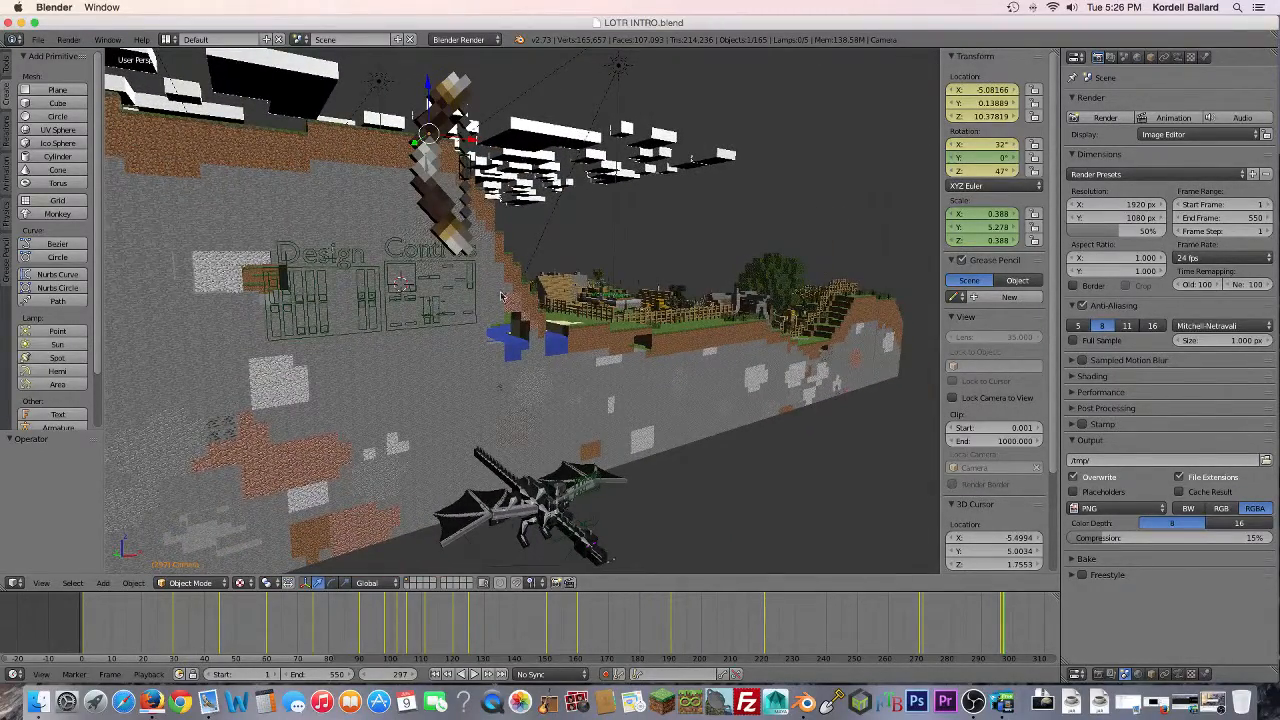
{"action": "middle_click_drag", "start_coordinate": [535, 315], "coordinate": [551, 293]}
{"action": "scroll", "coordinate": [517, 323], "scroll_direction": "up", "scroll_amount": 5}
{"action": "scroll", "coordinate": [547, 294], "scroll_direction": "down", "scroll_amount": 5}
{"action": "scroll", "coordinate": [547, 294], "scroll_direction": "down", "scroll_amount": 5}
{"action": "scroll", "coordinate": [563, 259], "scroll_direction": "up", "scroll_amount": 5}
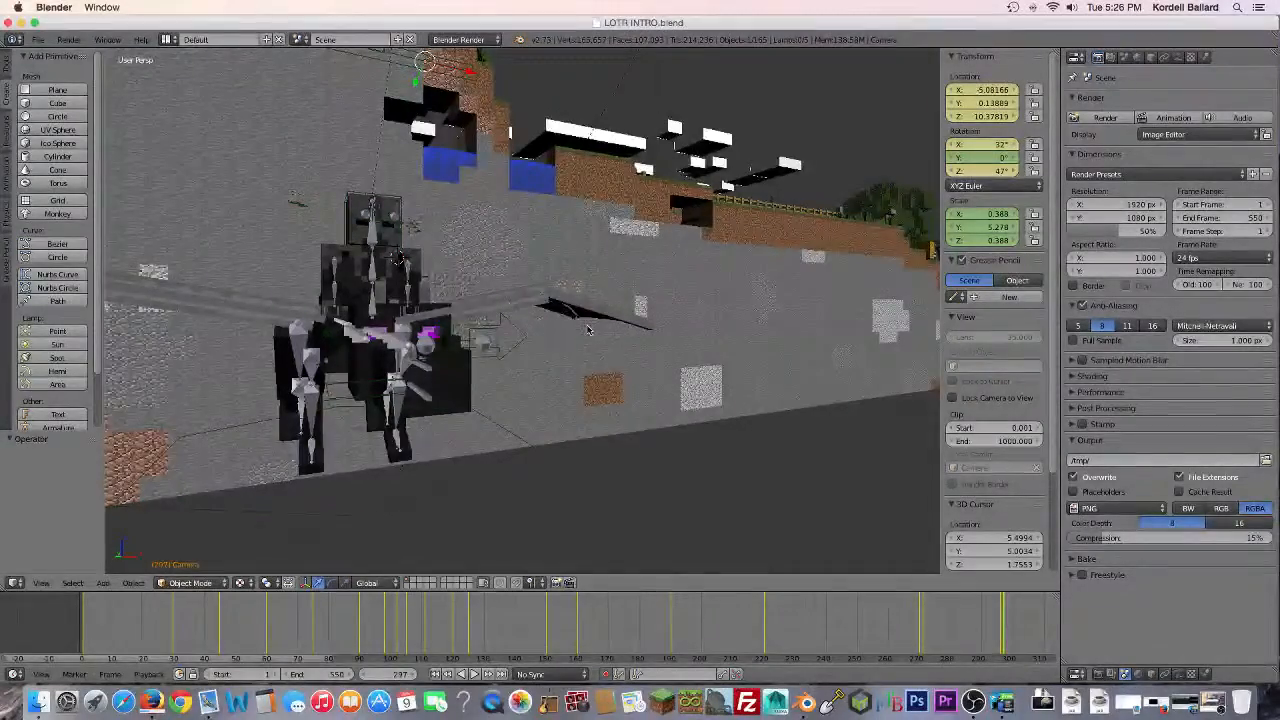
{"action": "middle_click_drag", "start_coordinate": [527, 287], "coordinate": [403, 428]}
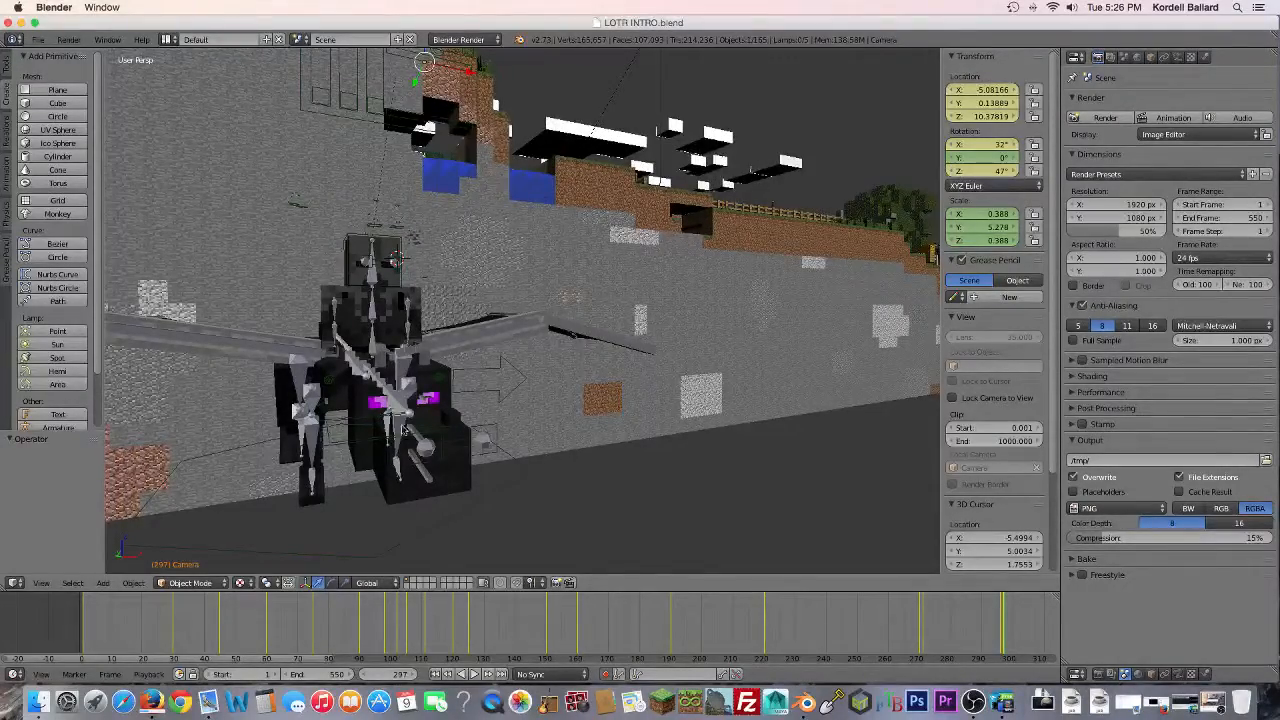
{"action": "scroll", "coordinate": [760, 213], "scroll_direction": "up", "scroll_amount": 5}
{"action": "scroll", "coordinate": [760, 213], "scroll_direction": "down", "scroll_amount": 10}
Step: Inspect the village and the sky from the world's edge, and select the Clouds object
{"action": "middle_click_drag", "start_coordinate": [760, 213], "coordinate": [437, 280], "text": "shift"}
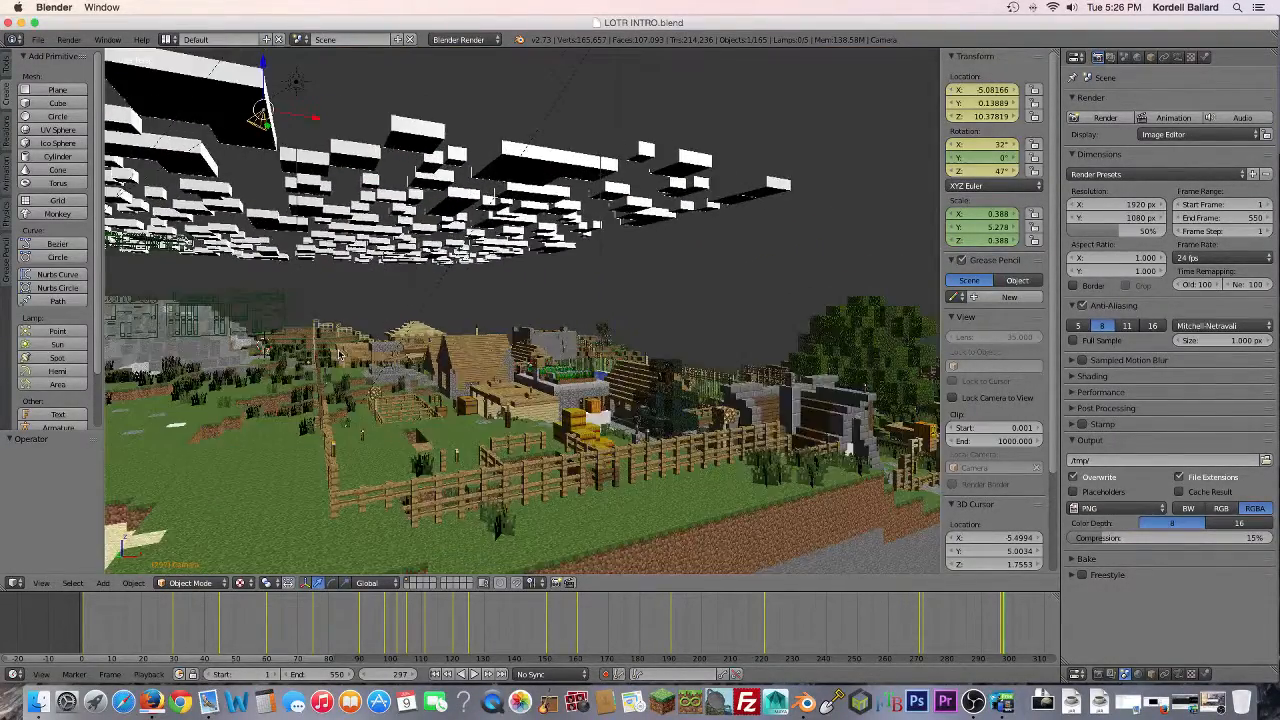
{"action": "scroll", "coordinate": [340, 352], "scroll_direction": "up", "scroll_amount": 8}
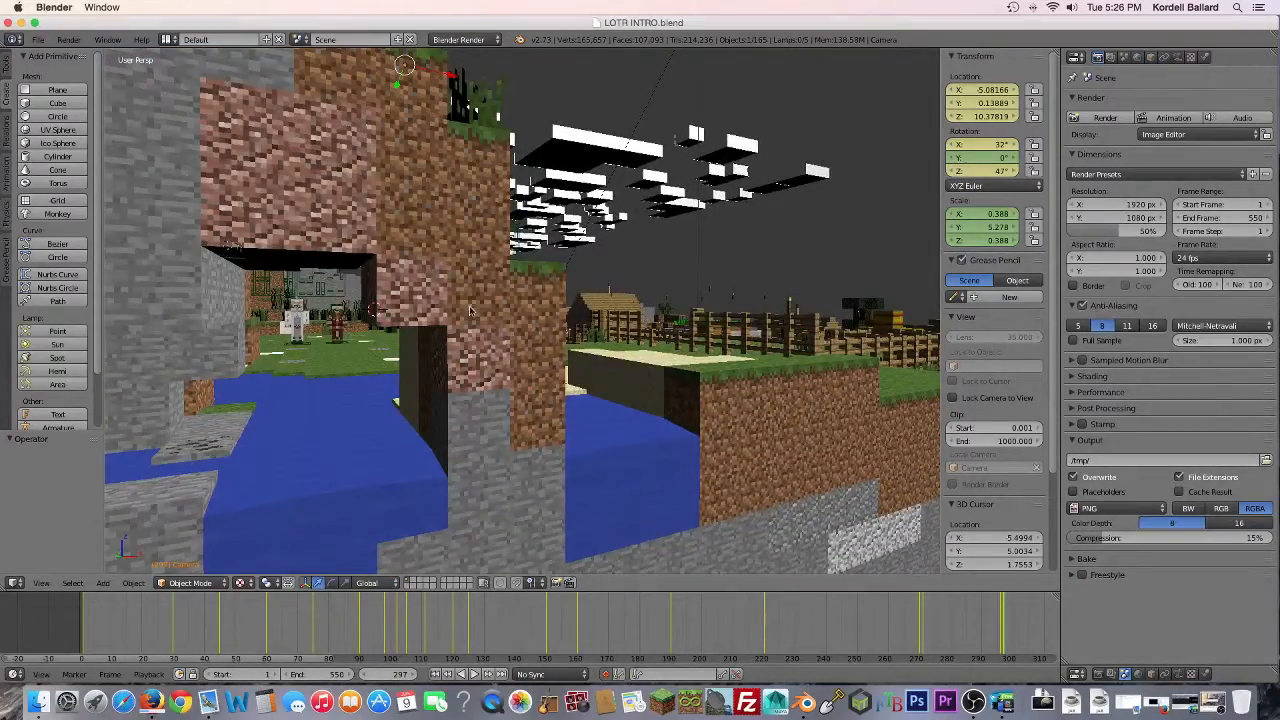
{"action": "middle_click_drag", "start_coordinate": [470, 311], "coordinate": [480, 337], "text": "shift"}
{"action": "scroll", "coordinate": [441, 321], "scroll_direction": "up", "scroll_amount": 5}
{"action": "middle_click_drag", "start_coordinate": [245, 272], "coordinate": [355, 270]}
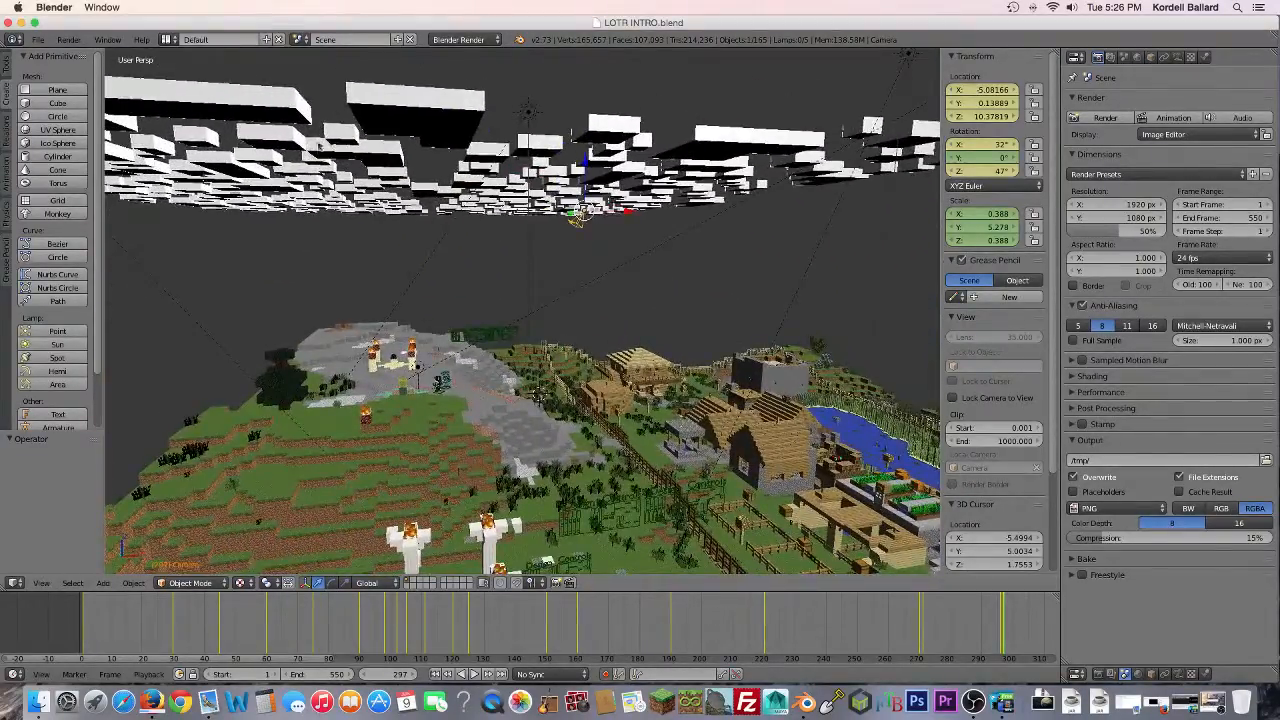
{"action": "right_click", "coordinate": [345, 178]}
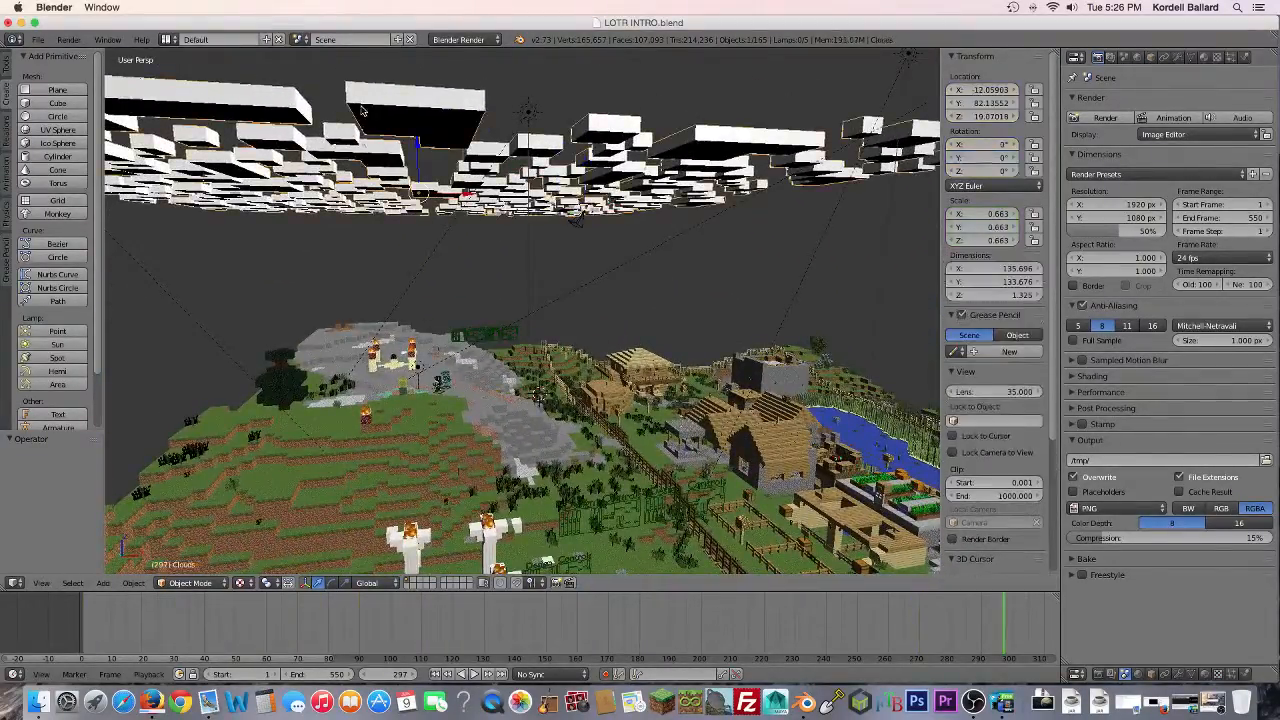
Step: Open the recently used file Minecraft_Item_Rig.blend and view the complete item collection
{"action": "left_click", "coordinate": [38, 40]}
{"action": "mouse_move", "coordinate": [57, 88]}
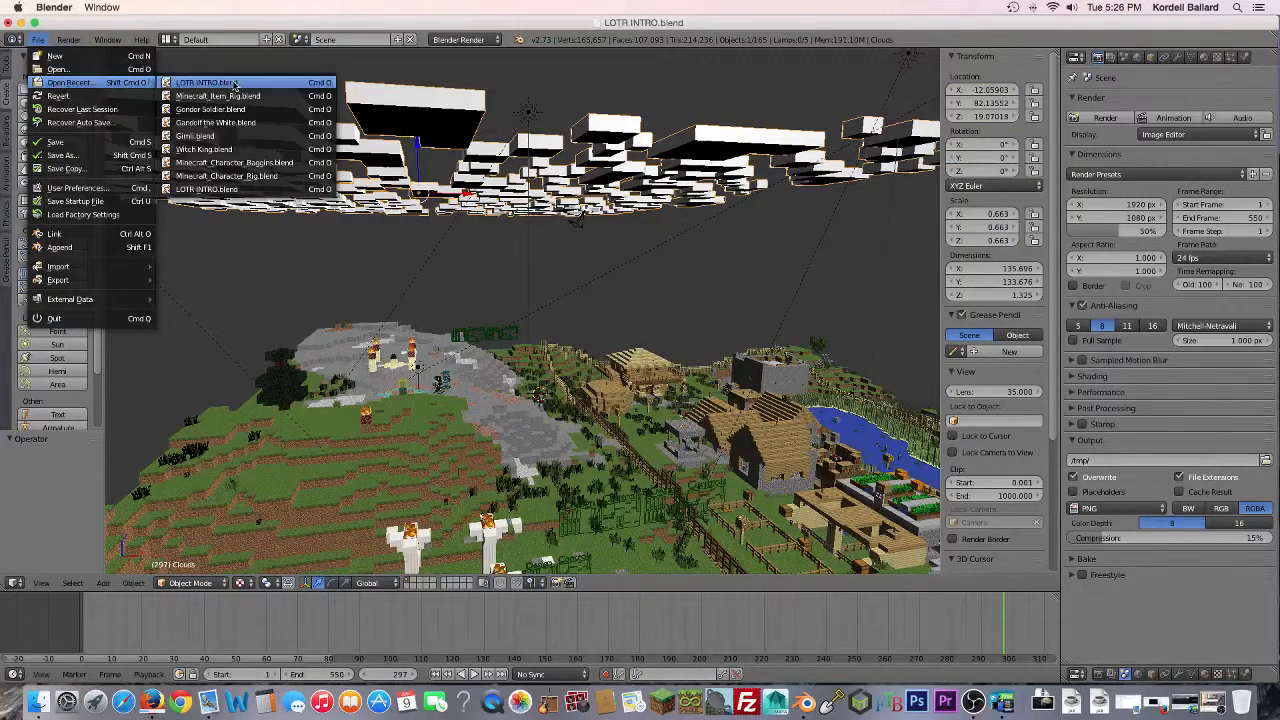
{"action": "left_click", "coordinate": [240, 96]}
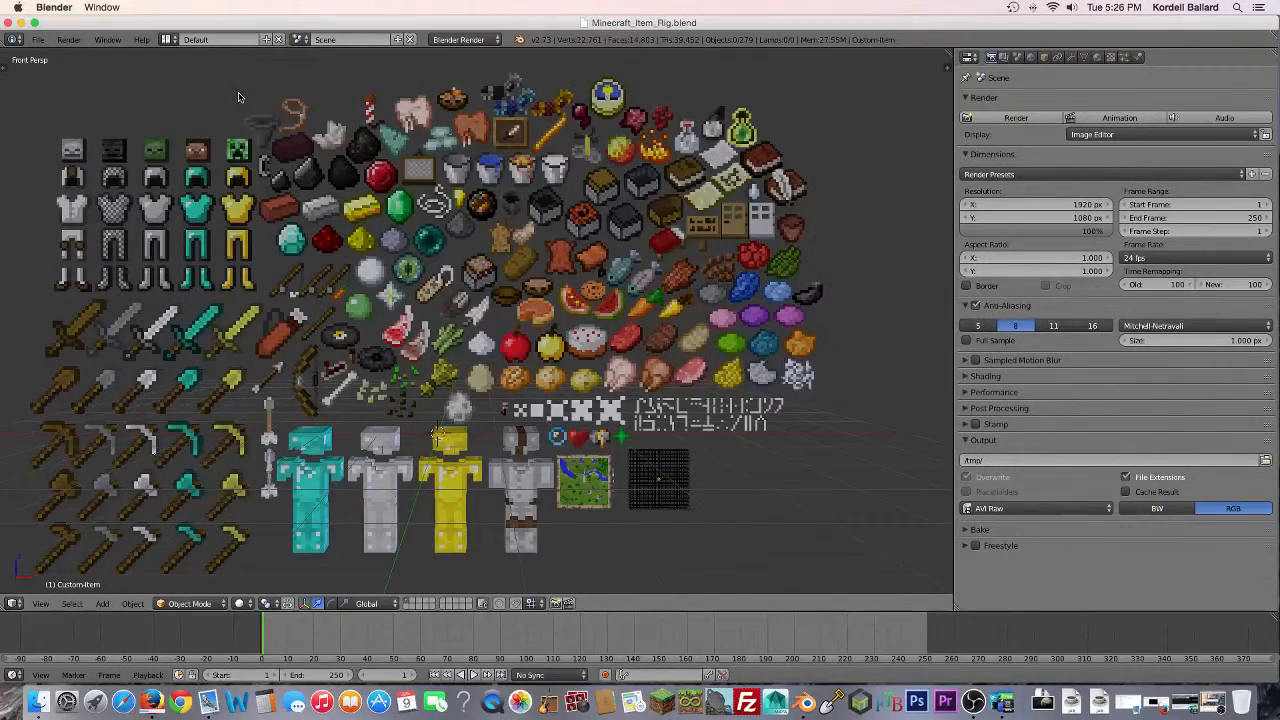
{"action": "scroll", "coordinate": [597, 242], "scroll_direction": "down", "scroll_amount": 1}
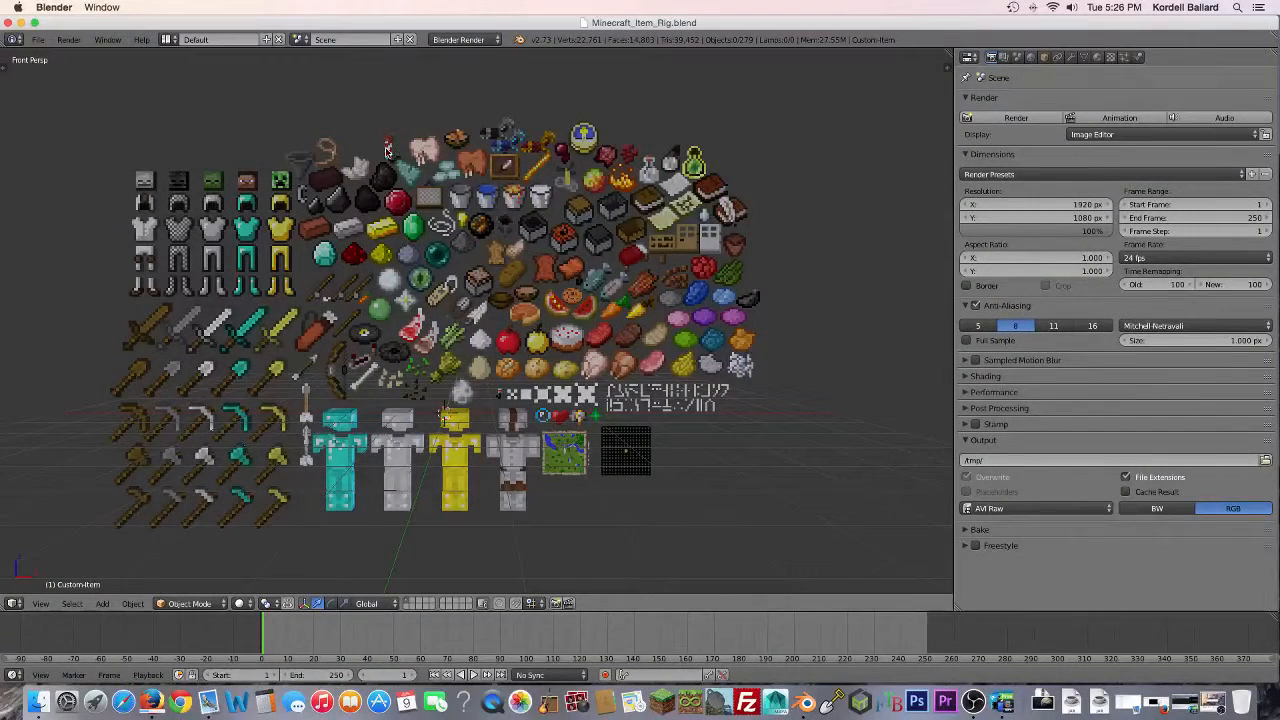
Step: Select the diamond chestplate and the Custom-Item grid in turn, and inspect the grid up close
{"action": "right_click", "coordinate": [341, 434]}
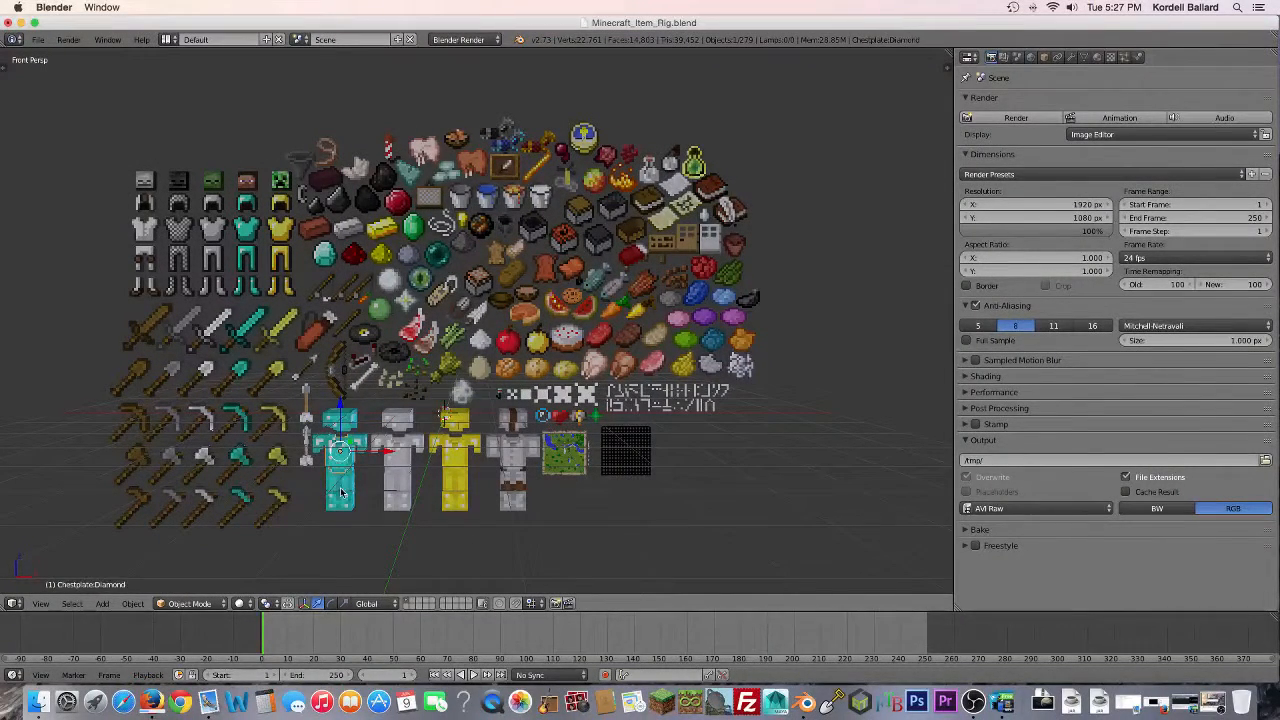
{"action": "right_click", "coordinate": [641, 448]}
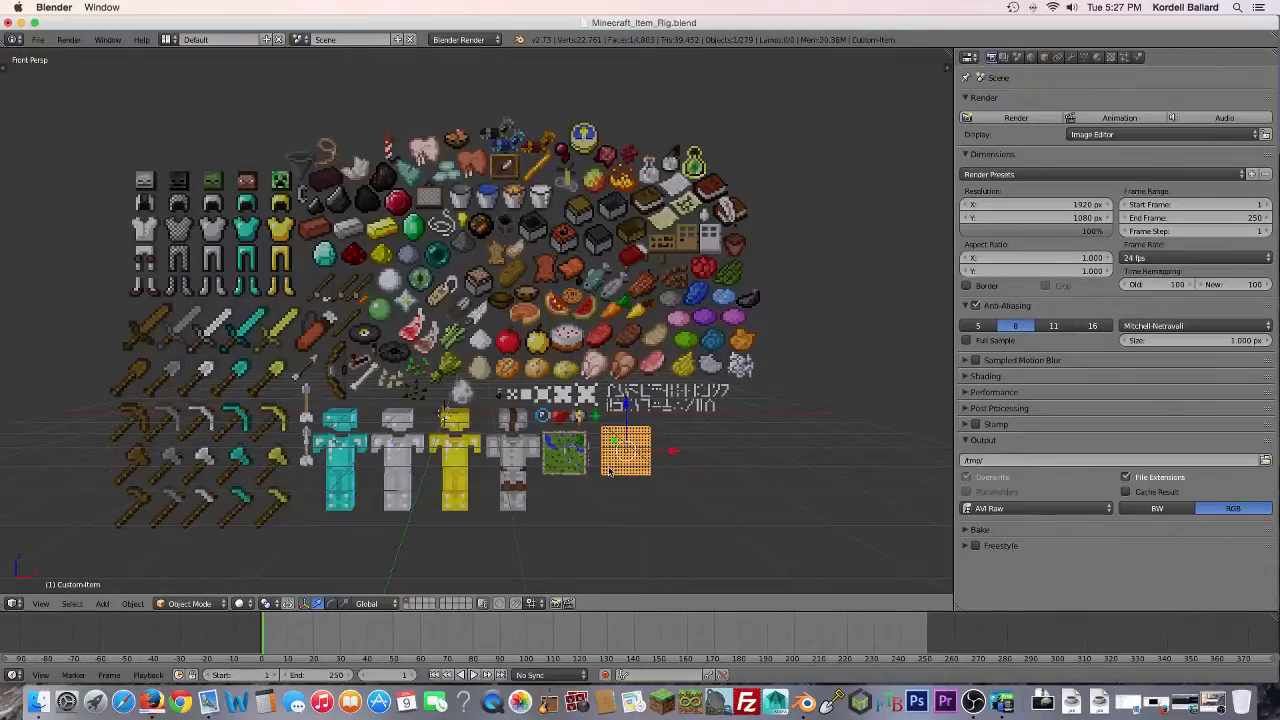
{"action": "scroll", "coordinate": [640, 484], "scroll_direction": "up", "scroll_amount": 6}
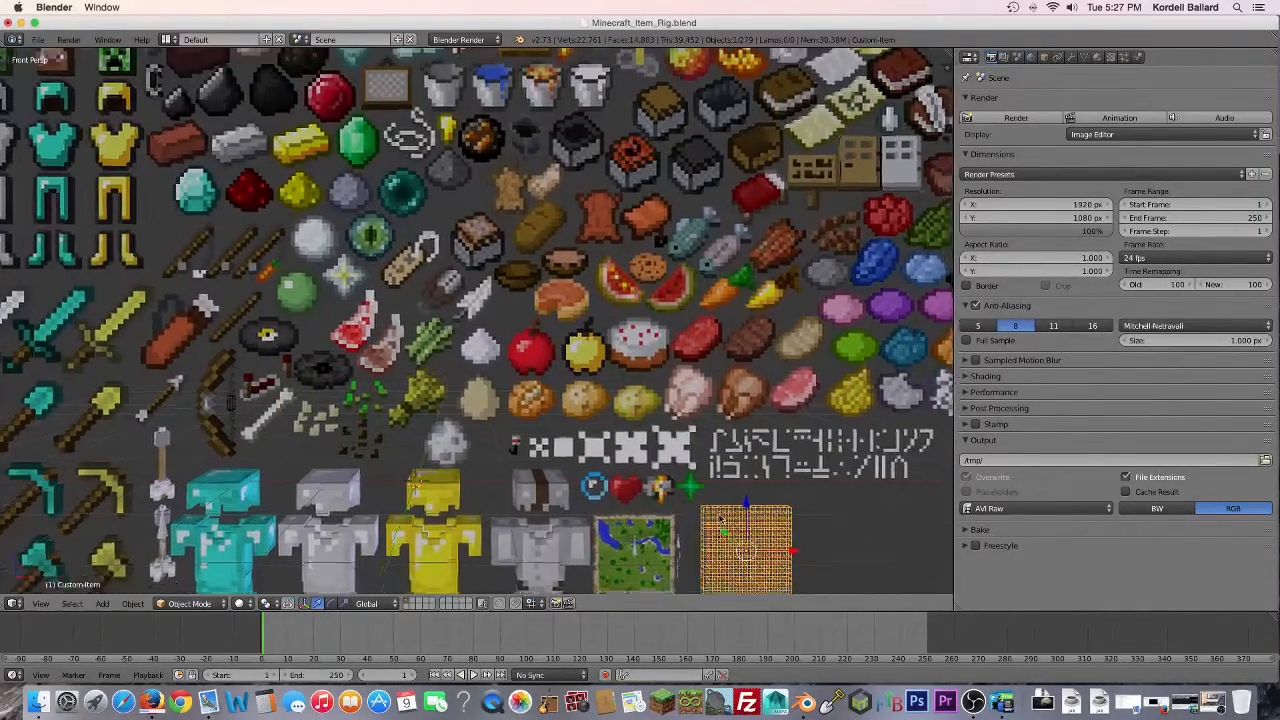
{"action": "middle_click_drag", "start_coordinate": [720, 518], "coordinate": [563, 344], "text": "shift"}
{"action": "middle_click_drag", "start_coordinate": [610, 382], "coordinate": [632, 400]}
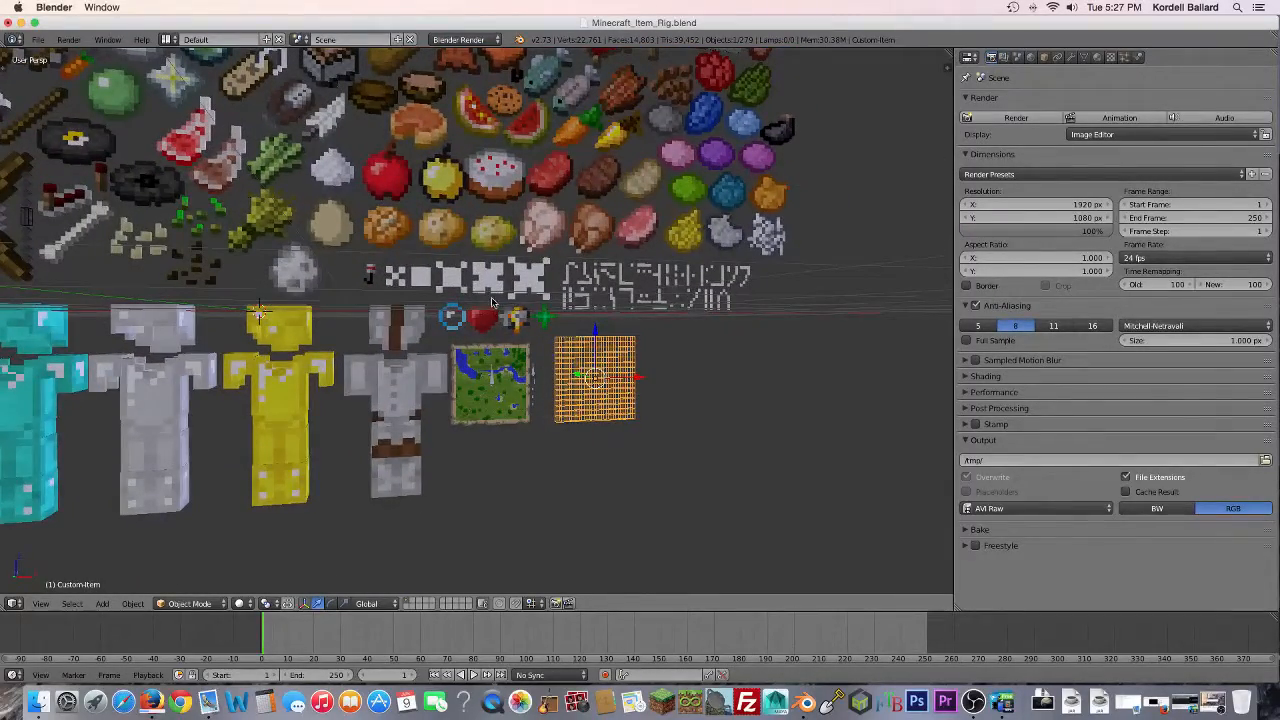
{"action": "scroll", "coordinate": [492, 302], "scroll_direction": "down", "scroll_amount": 5}
{"action": "middle_click_drag", "start_coordinate": [492, 302], "coordinate": [466, 378], "text": "shift"}
Step: Select the quiver, the fishing rod without line and the two upright arrow models one after another
{"action": "right_click", "coordinate": [343, 328]}
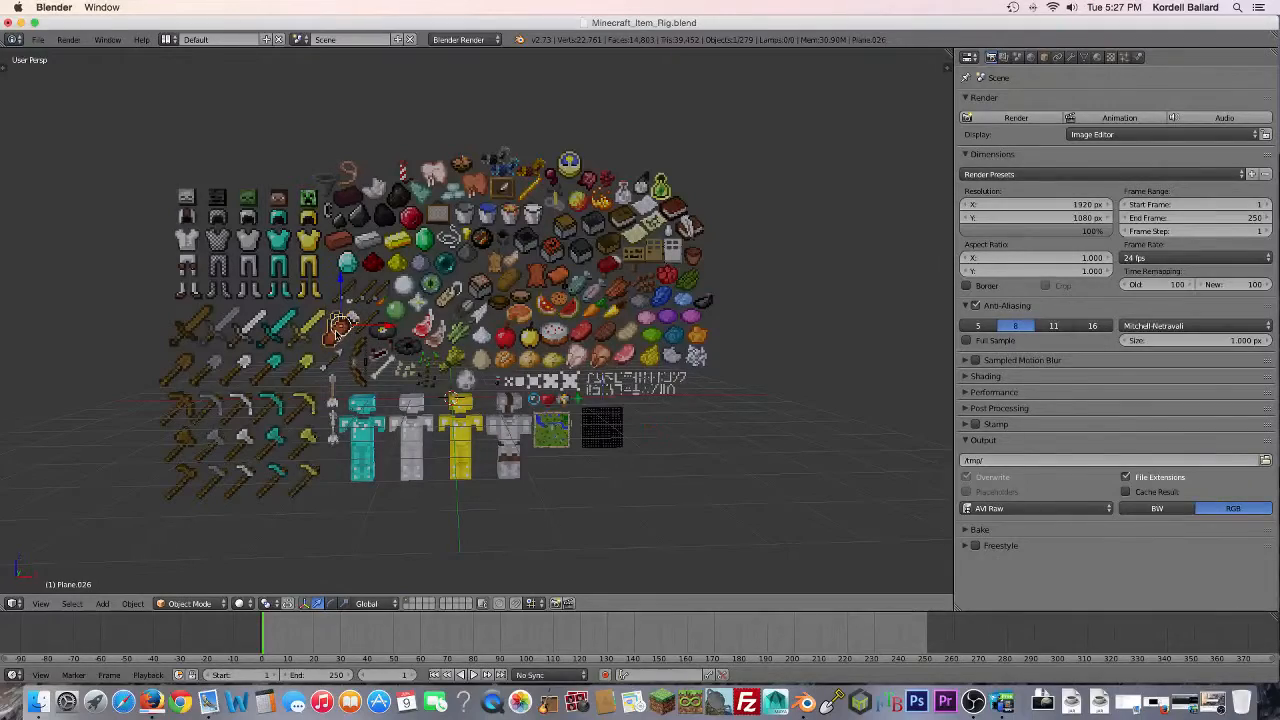
{"action": "scroll", "coordinate": [340, 328], "scroll_direction": "up", "scroll_amount": 3}
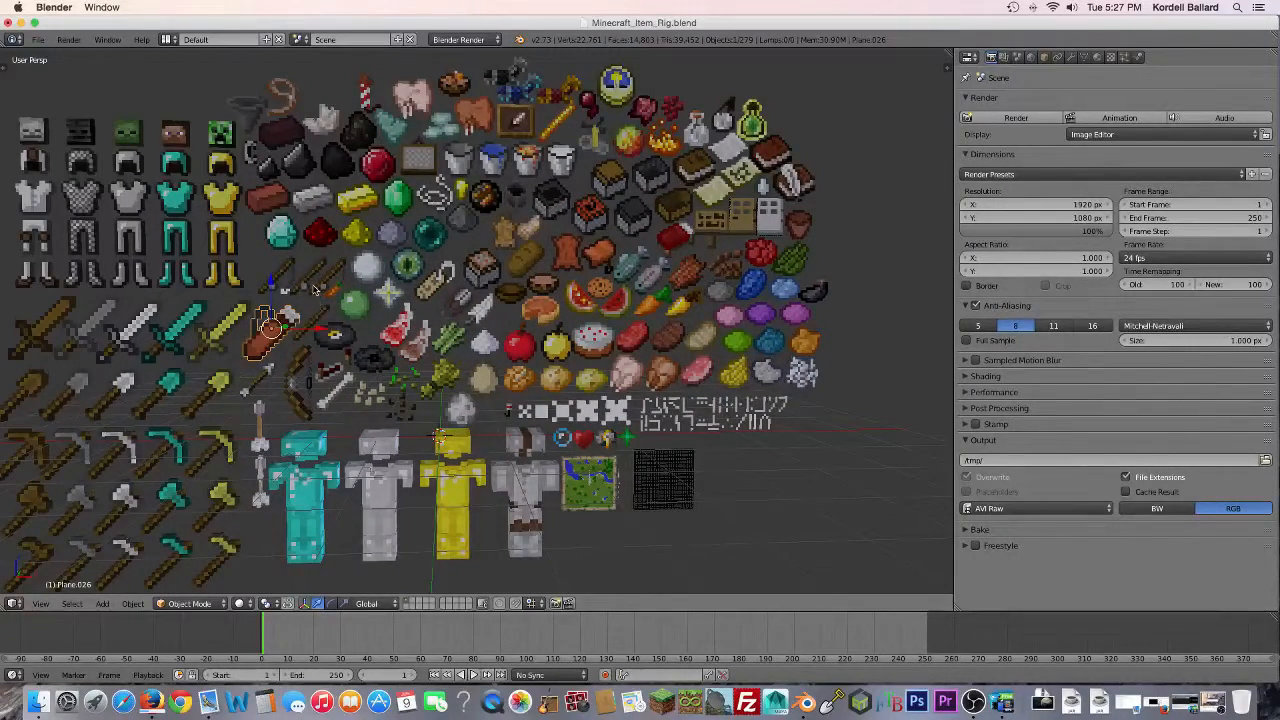
{"action": "right_click", "coordinate": [312, 288]}
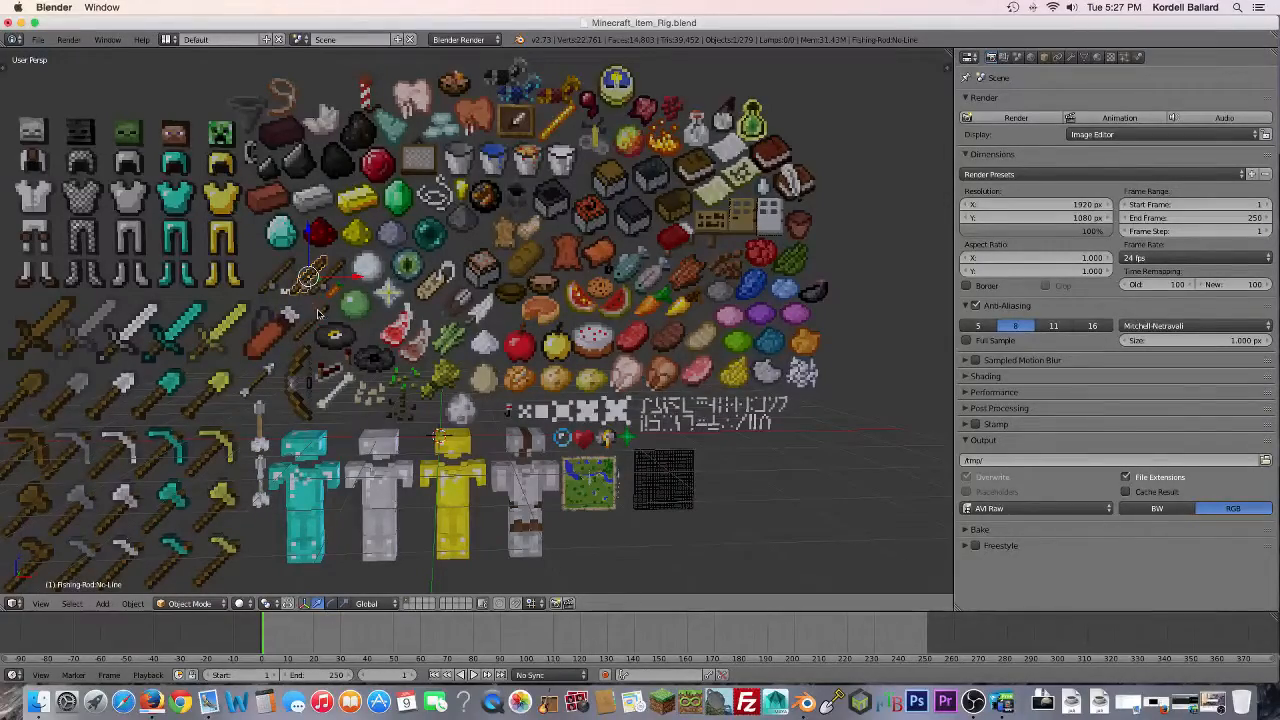
{"action": "right_click", "coordinate": [262, 418]}
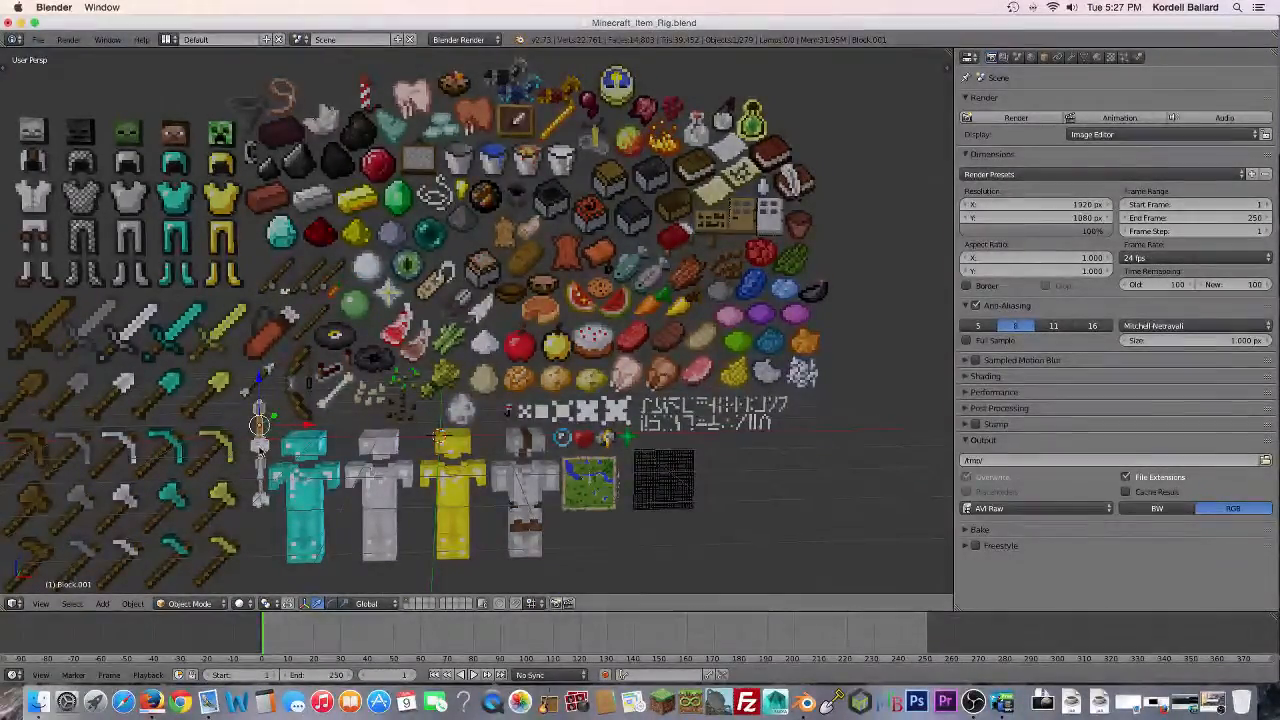
{"action": "right_click", "coordinate": [258, 412]}
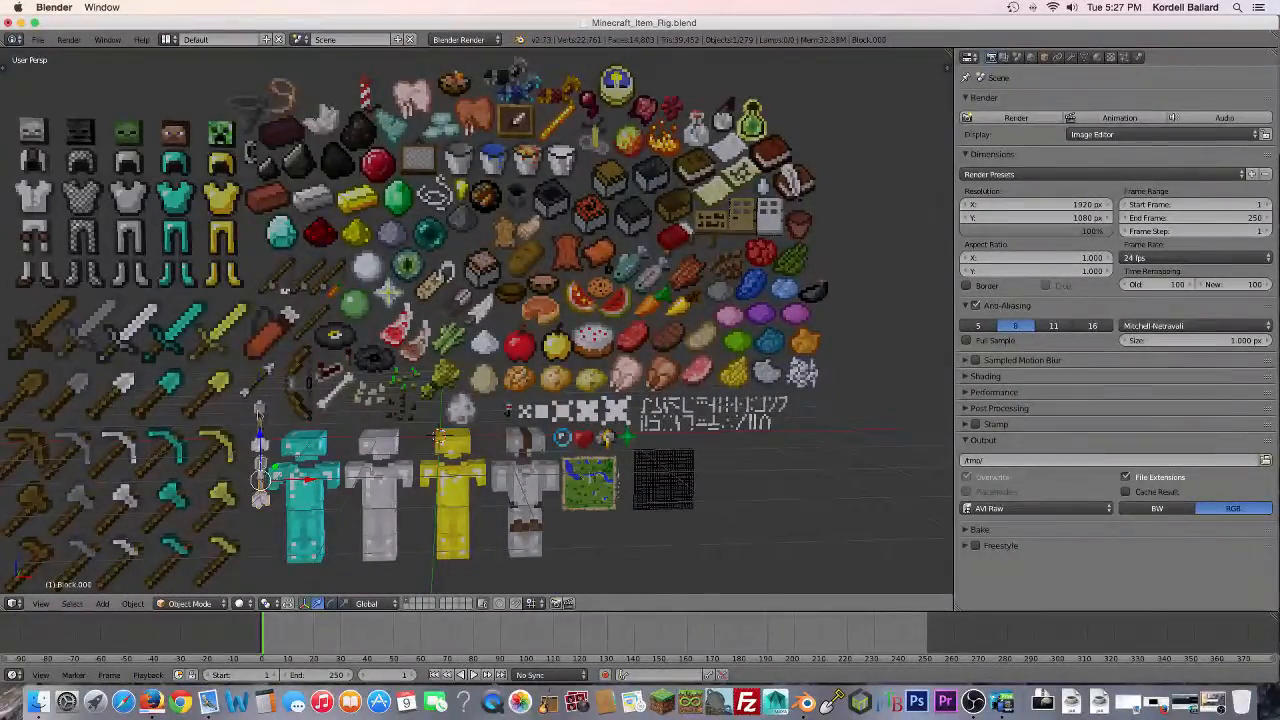
Step: Select the armature of the lower upright arrow and try to rotate it in Object Mode
{"action": "right_click", "coordinate": [258, 409]}
{"action": "right_click", "coordinate": [260, 479]}
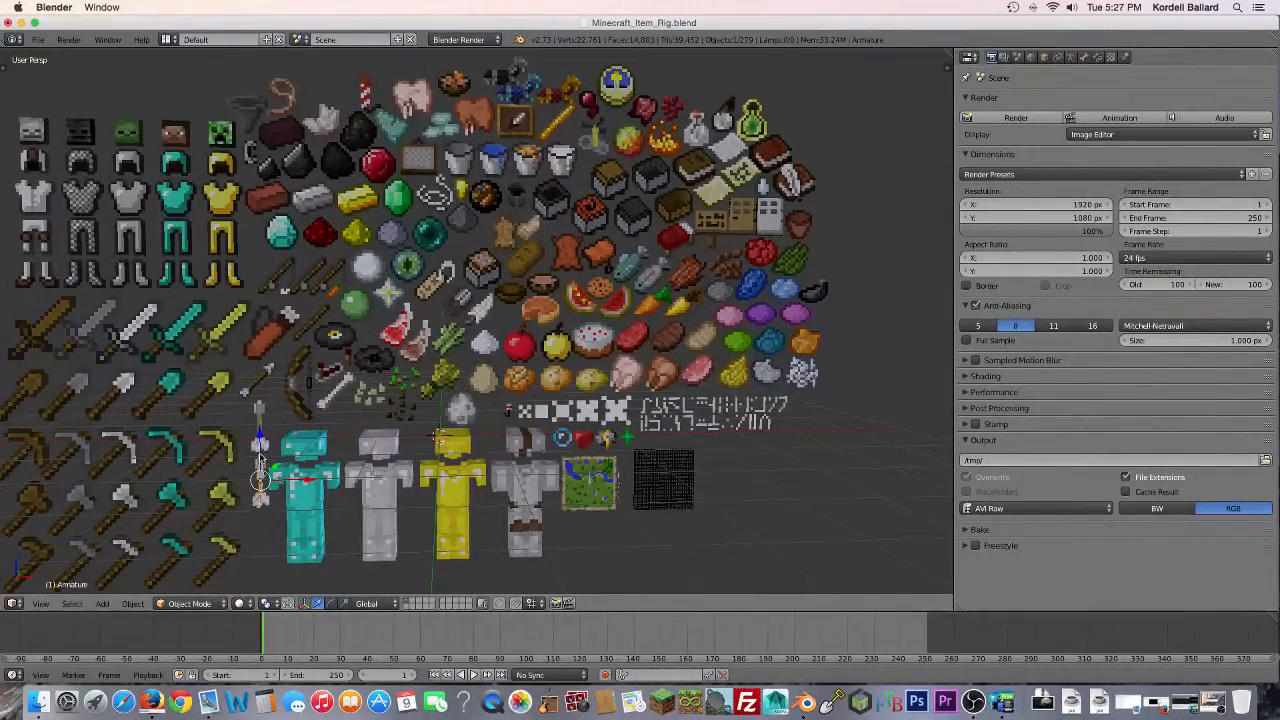
{"action": "key", "text": "r"}
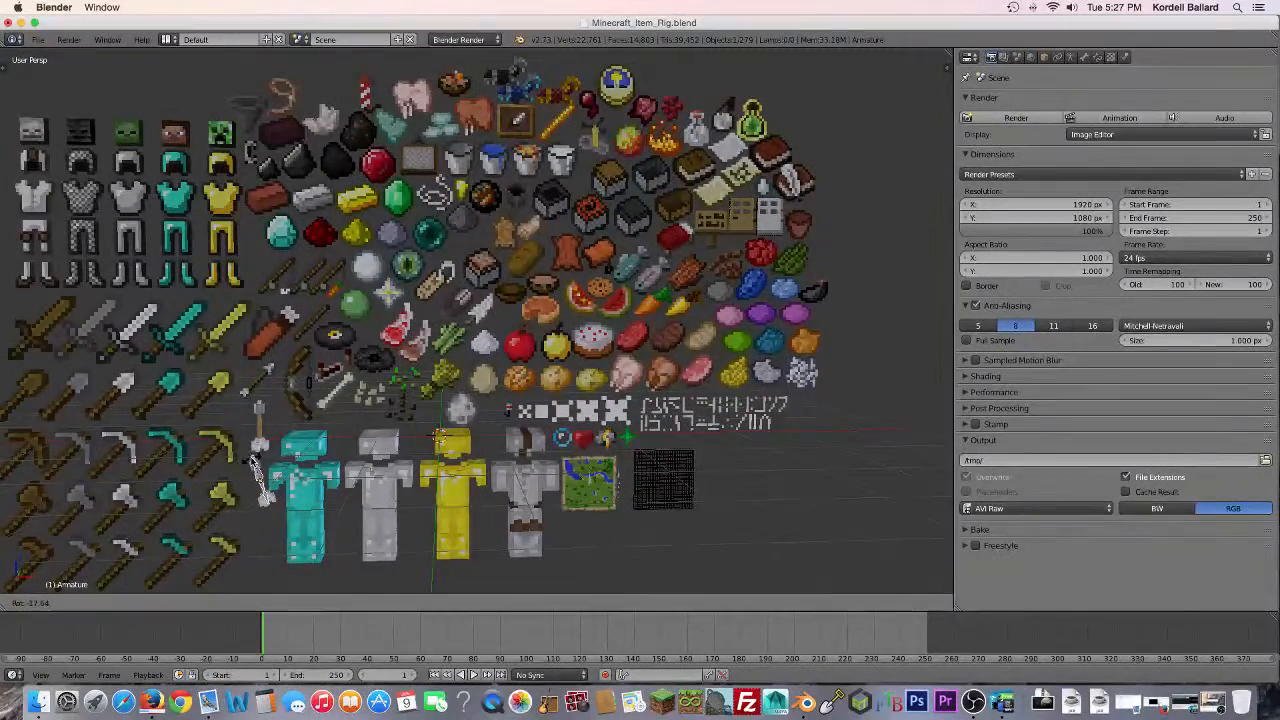
{"action": "left_click", "coordinate": [260, 464]}
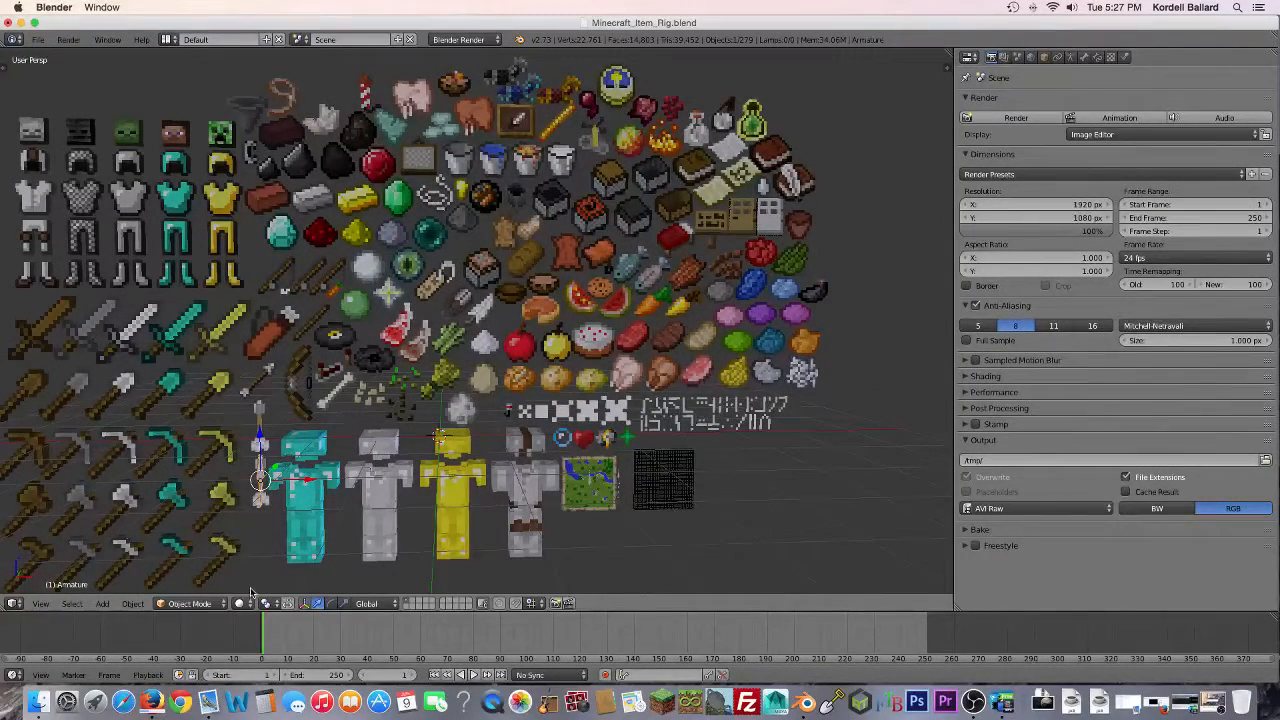
Step: Switch the lower arrow's armature to Pose Mode and try rotating its bones together
{"action": "left_click", "coordinate": [225, 603]}
{"action": "left_click", "coordinate": [190, 553]}
{"action": "key", "text": "r"}
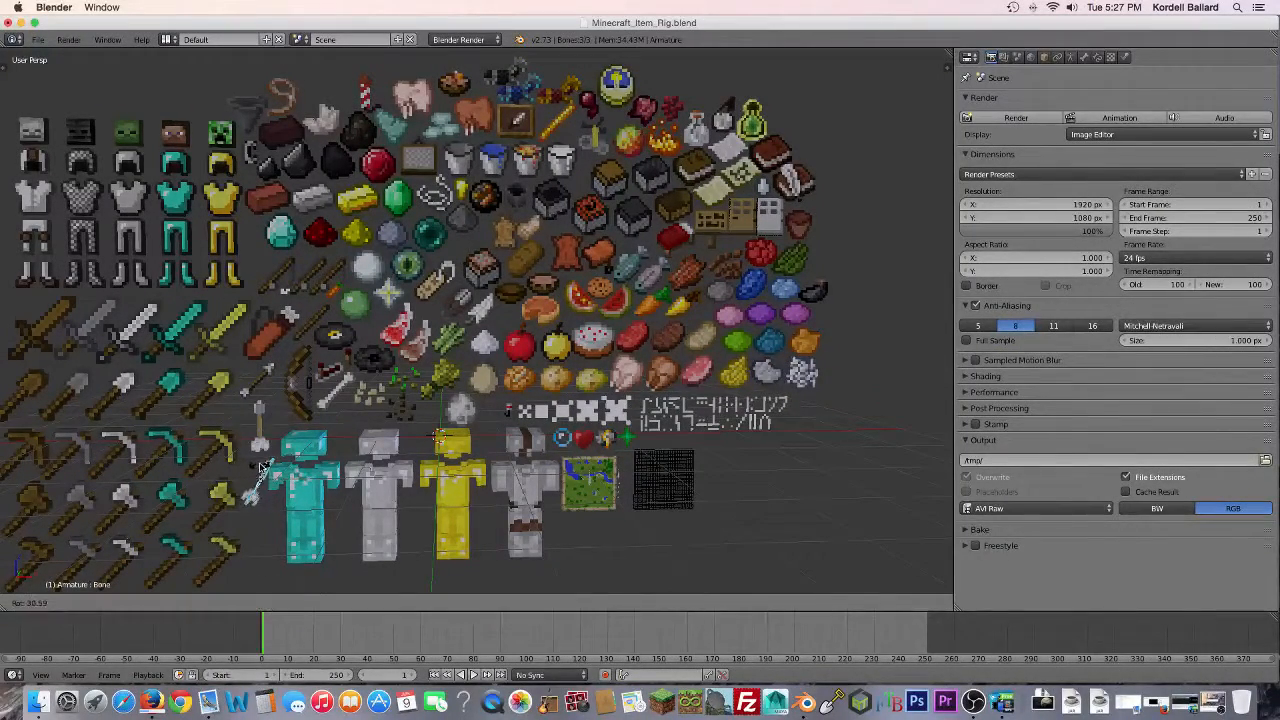
{"action": "right_click", "coordinate": [262, 468]}
Step: Select only Bone.001 in the lower arrow's armature and try rotating it freely
{"action": "right_click", "coordinate": [262, 470]}
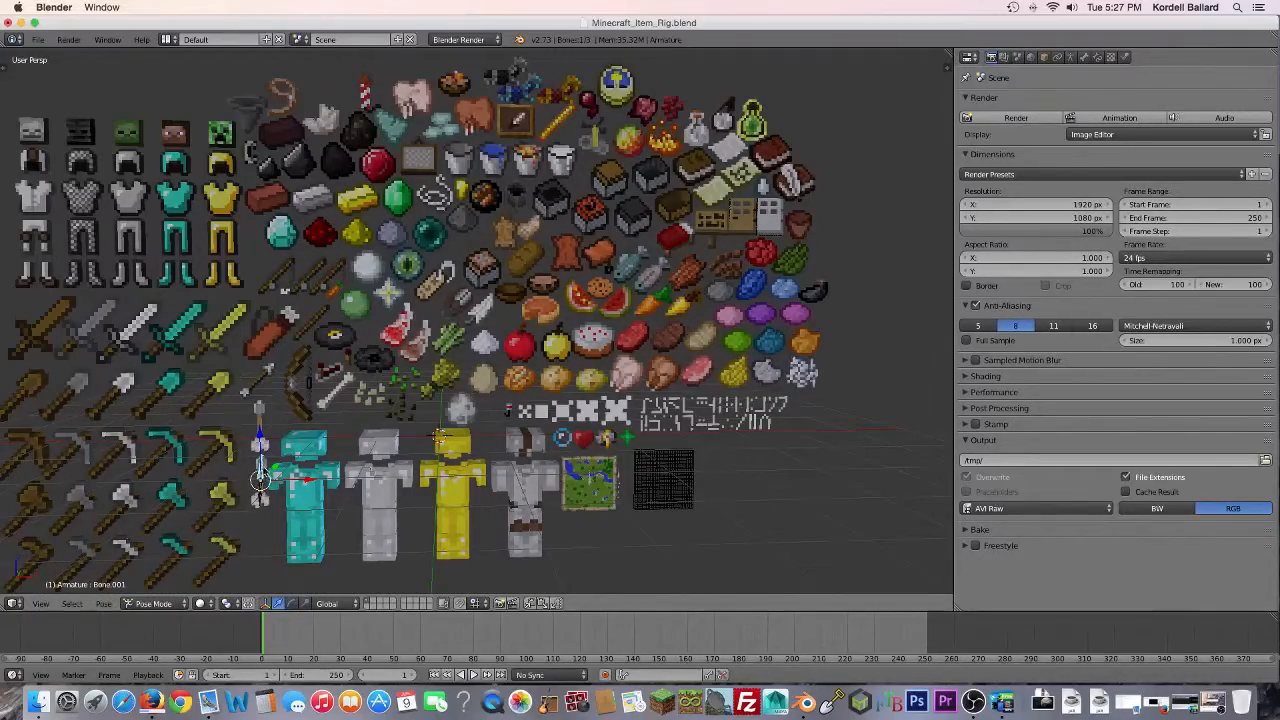
{"action": "key", "text": "r"}
{"action": "key", "text": "r"}
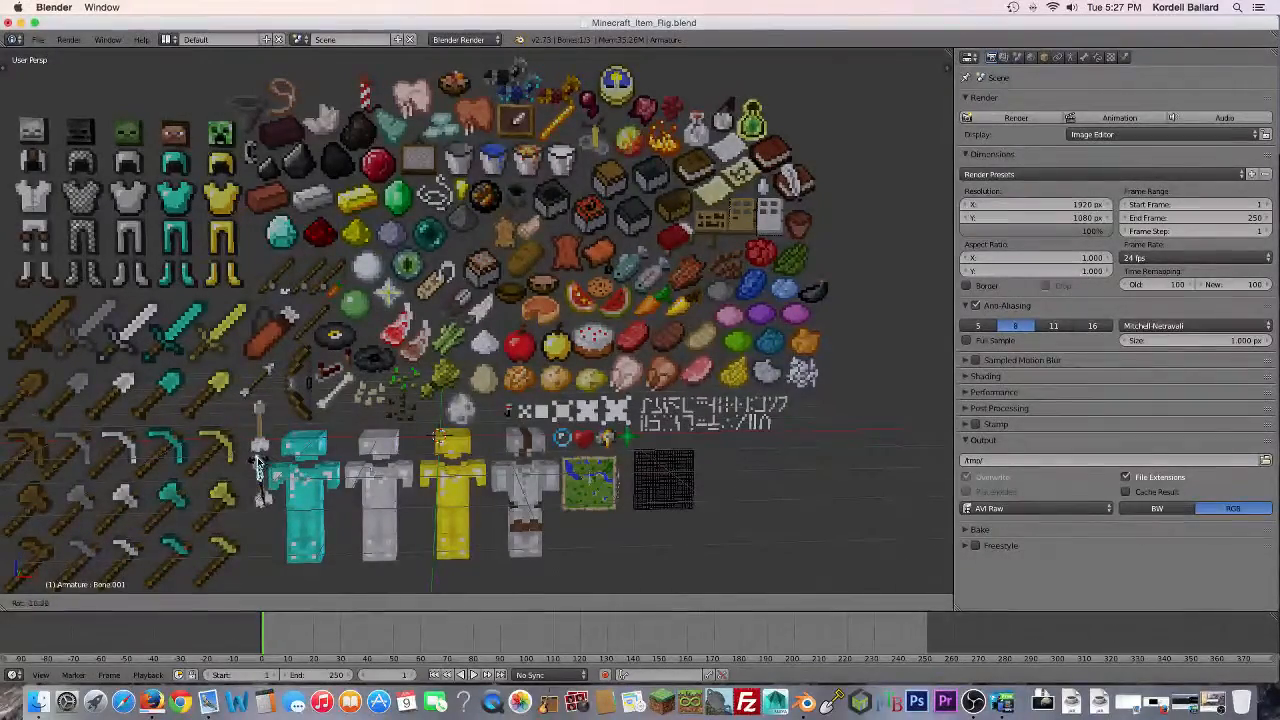
{"action": "right_click", "coordinate": [262, 464]}
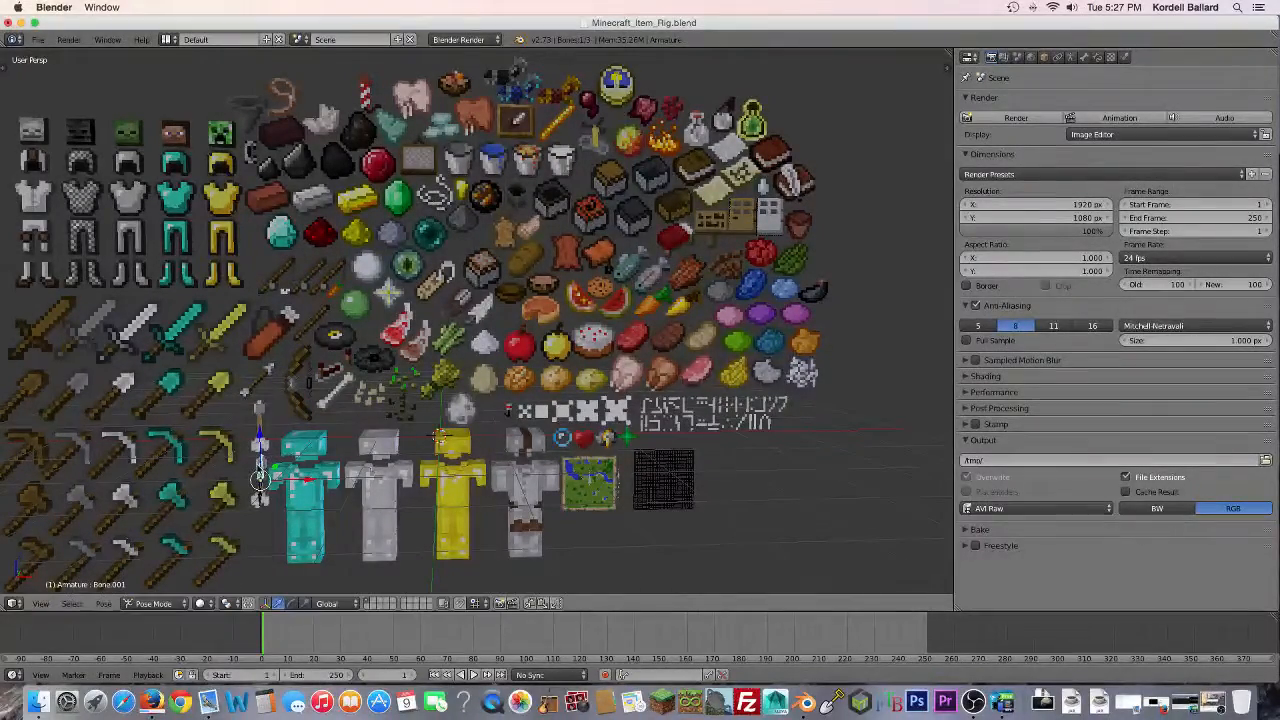
Step: Return the lower arrow's armature to Object Mode
{"action": "left_click", "coordinate": [168, 604]}
{"action": "left_click", "coordinate": [178, 588]}
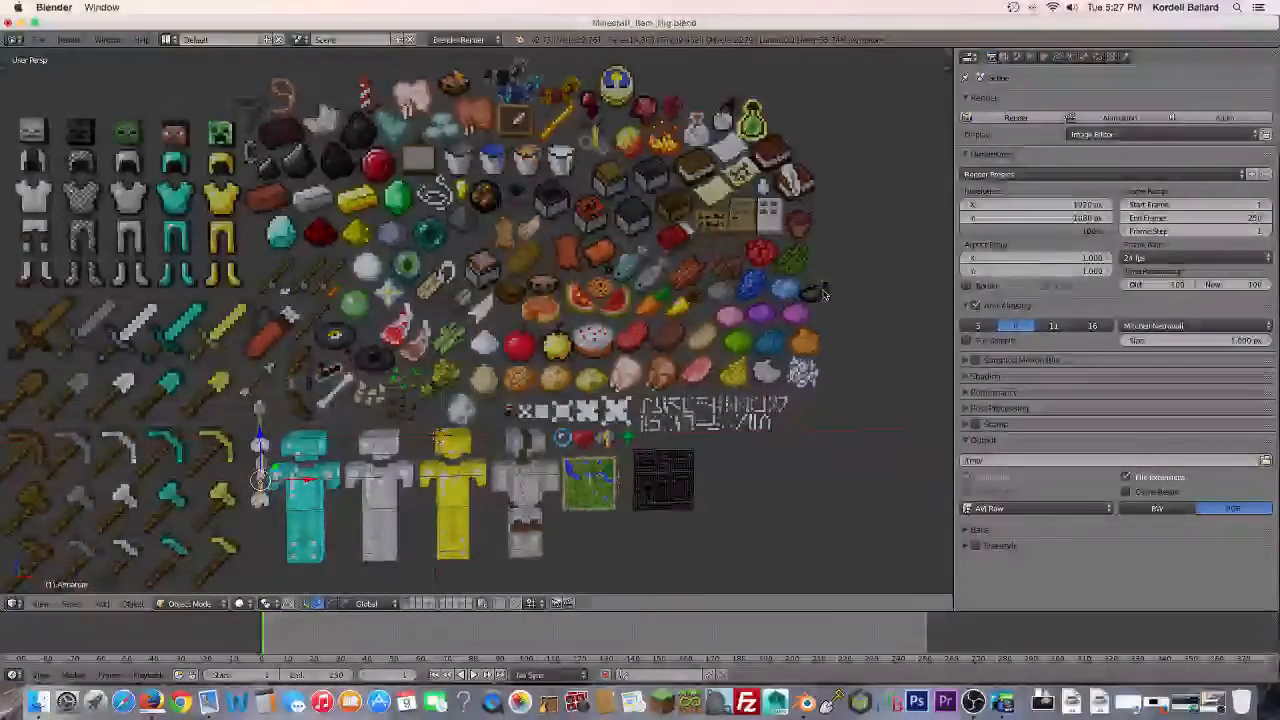
{"action": "scroll", "coordinate": [822, 292], "scroll_direction": "down", "scroll_amount": 1}
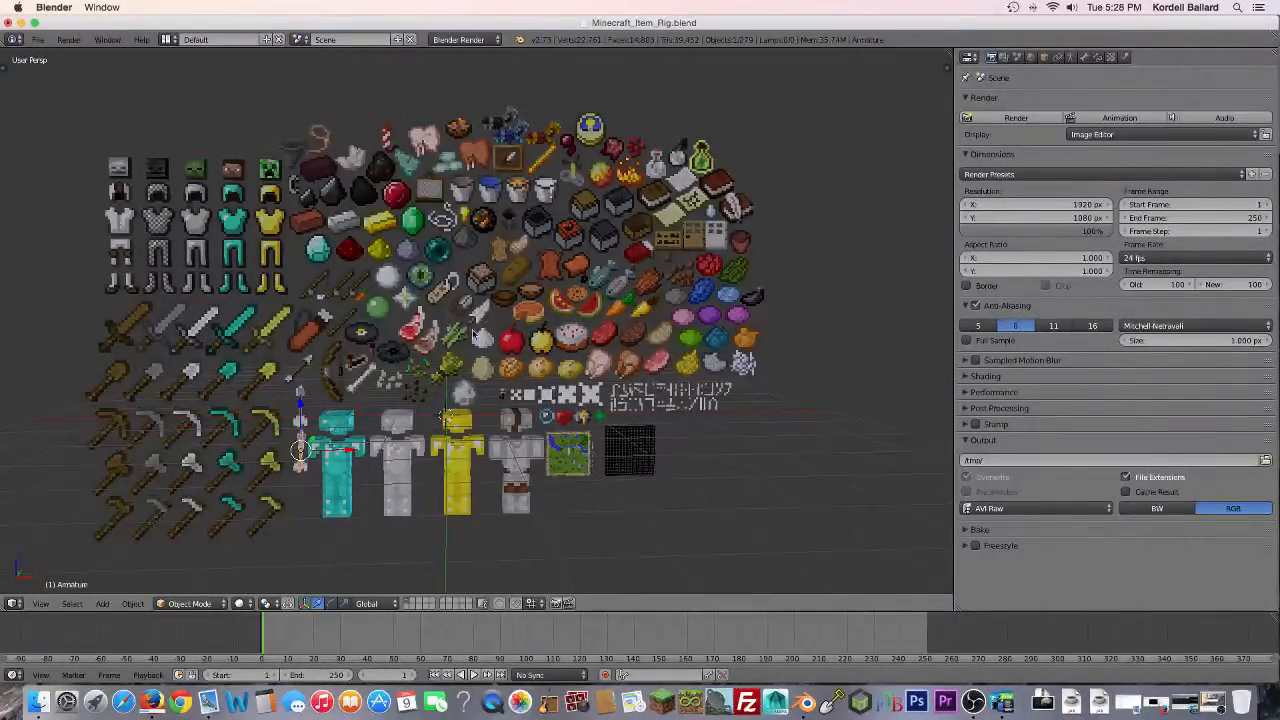
{"action": "mouse_move", "coordinate": [666, 283]}
{"action": "middle_mouse_down"}
{"action": "mouse_move", "coordinate": [490, 290]}
{"action": "mouse_move", "coordinate": [655, 293]}
{"action": "middle_mouse_up"}
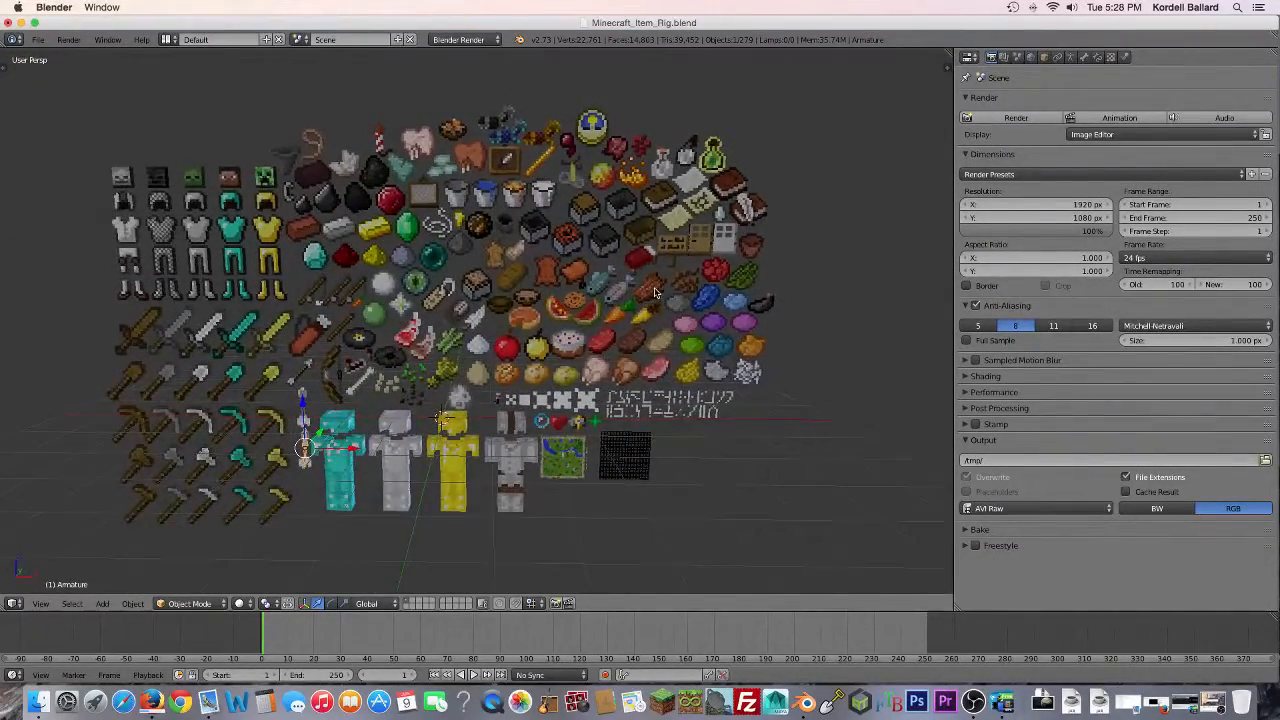
Step: Open the recently used file Minecraft_Character_Rig.blend
{"action": "left_click", "coordinate": [39, 40]}
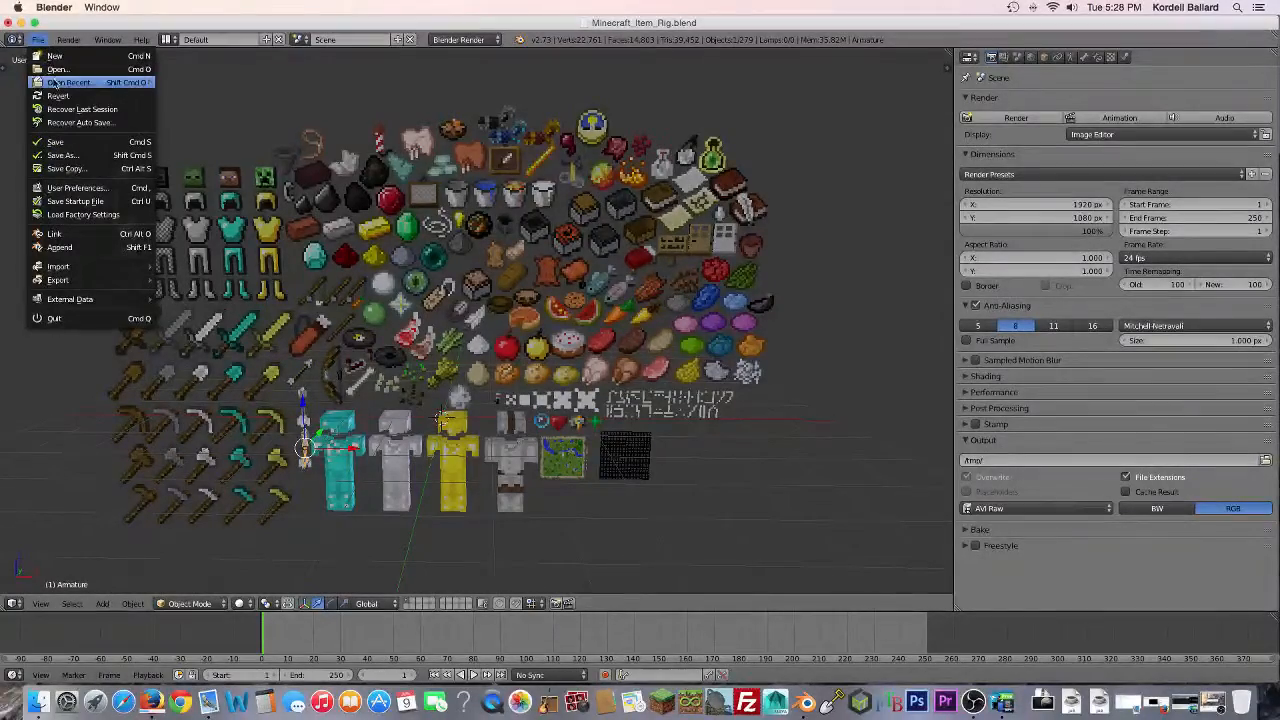
{"action": "mouse_move", "coordinate": [57, 82]}
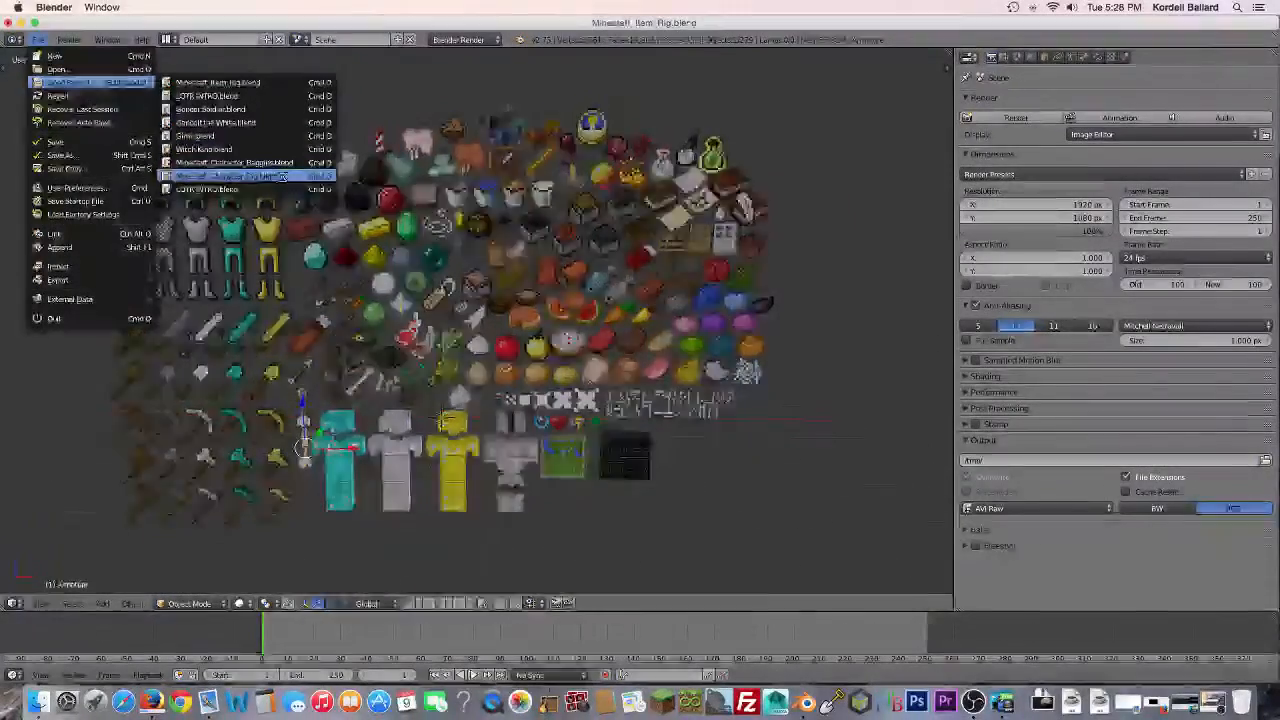
{"action": "left_click", "coordinate": [282, 177]}
Step: Select the cape on the character's back, and inspect the character and its Design and Controls boards from the front
{"action": "middle_click_drag", "start_coordinate": [487, 365], "coordinate": [376, 379]}
{"action": "right_click", "coordinate": [451, 428]}
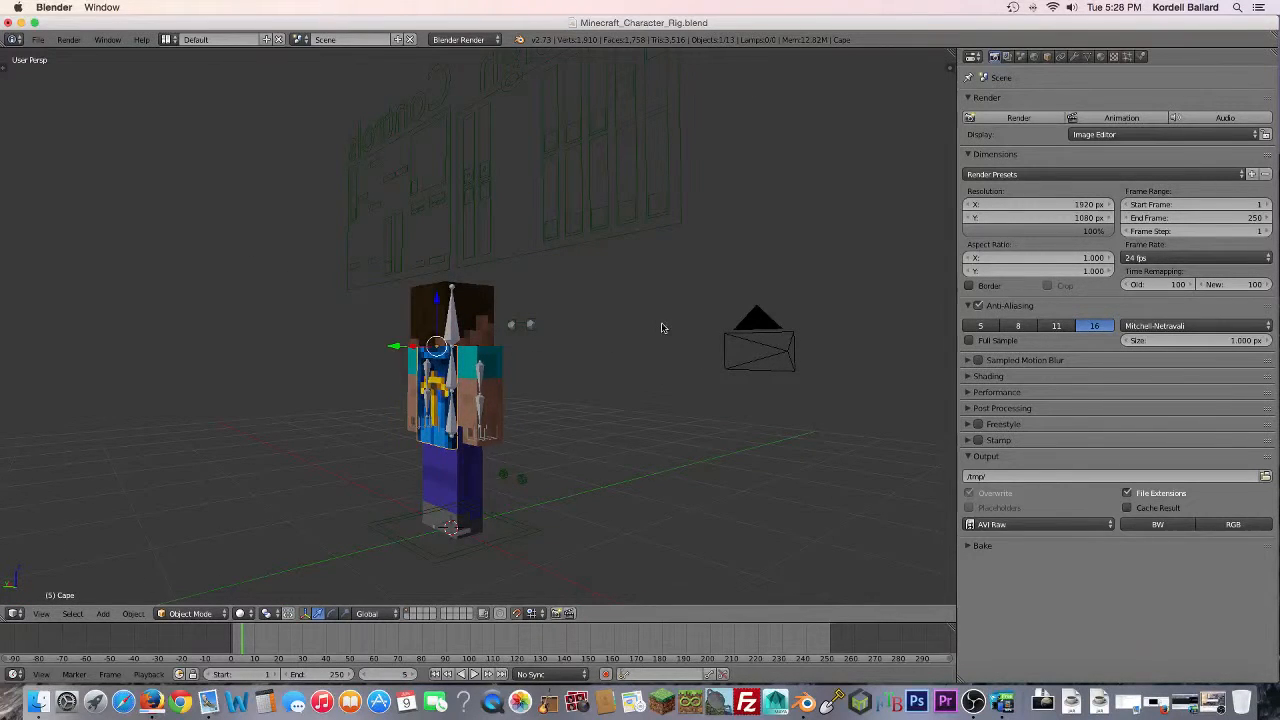
{"action": "middle_click_drag", "start_coordinate": [661, 327], "coordinate": [448, 337]}
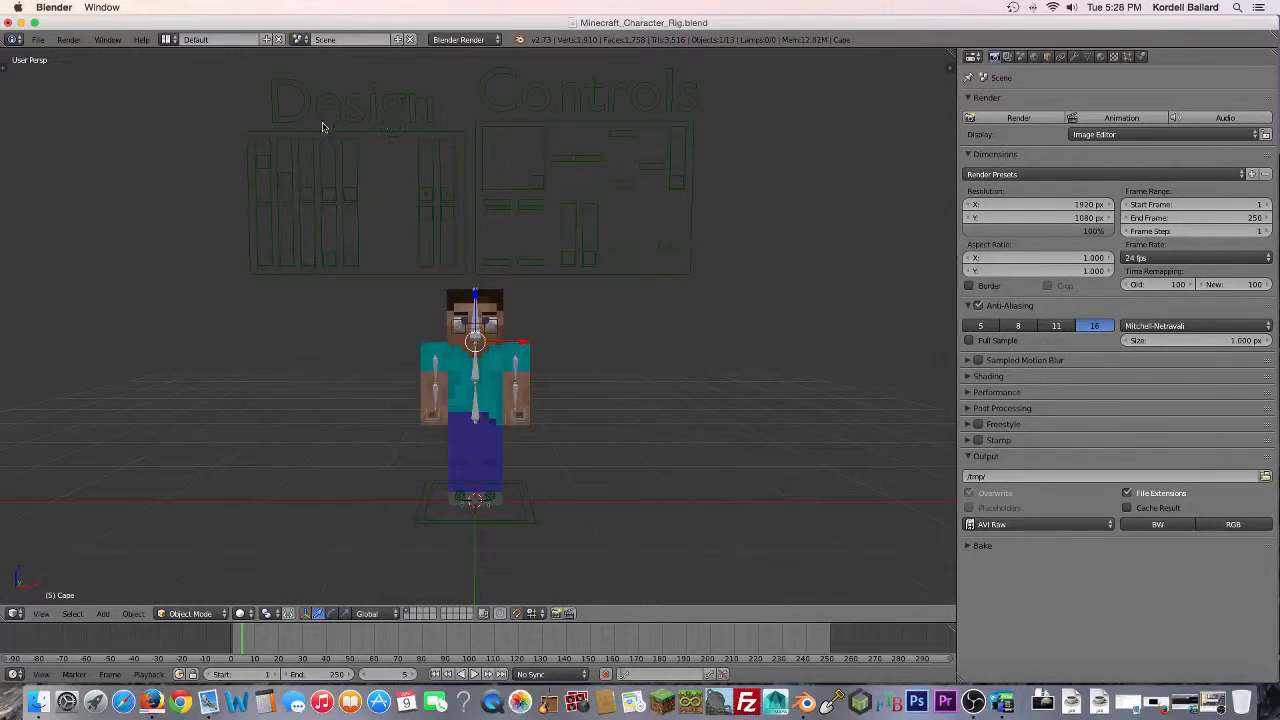
{"action": "scroll", "coordinate": [518, 258], "scroll_direction": "down", "scroll_amount": 1}
{"action": "scroll", "coordinate": [518, 258], "scroll_direction": "up", "scroll_amount": 7}
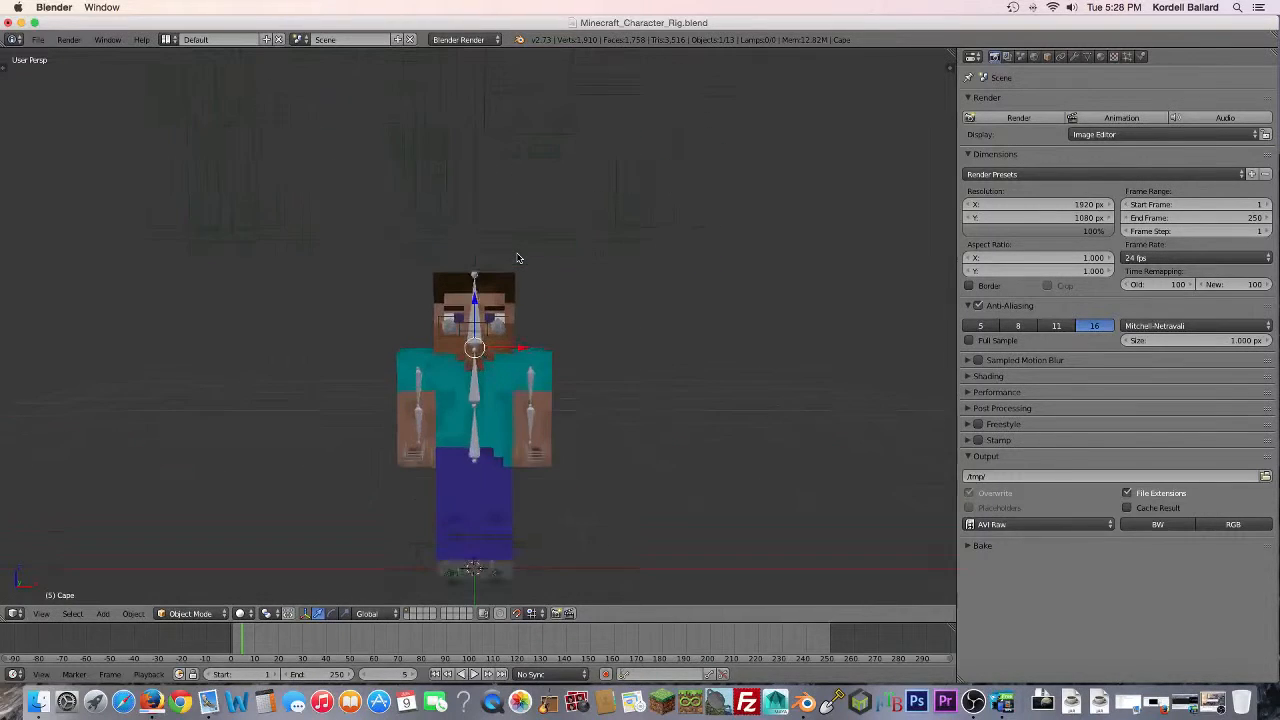
{"action": "scroll", "coordinate": [518, 258], "scroll_direction": "down", "scroll_amount": 2}
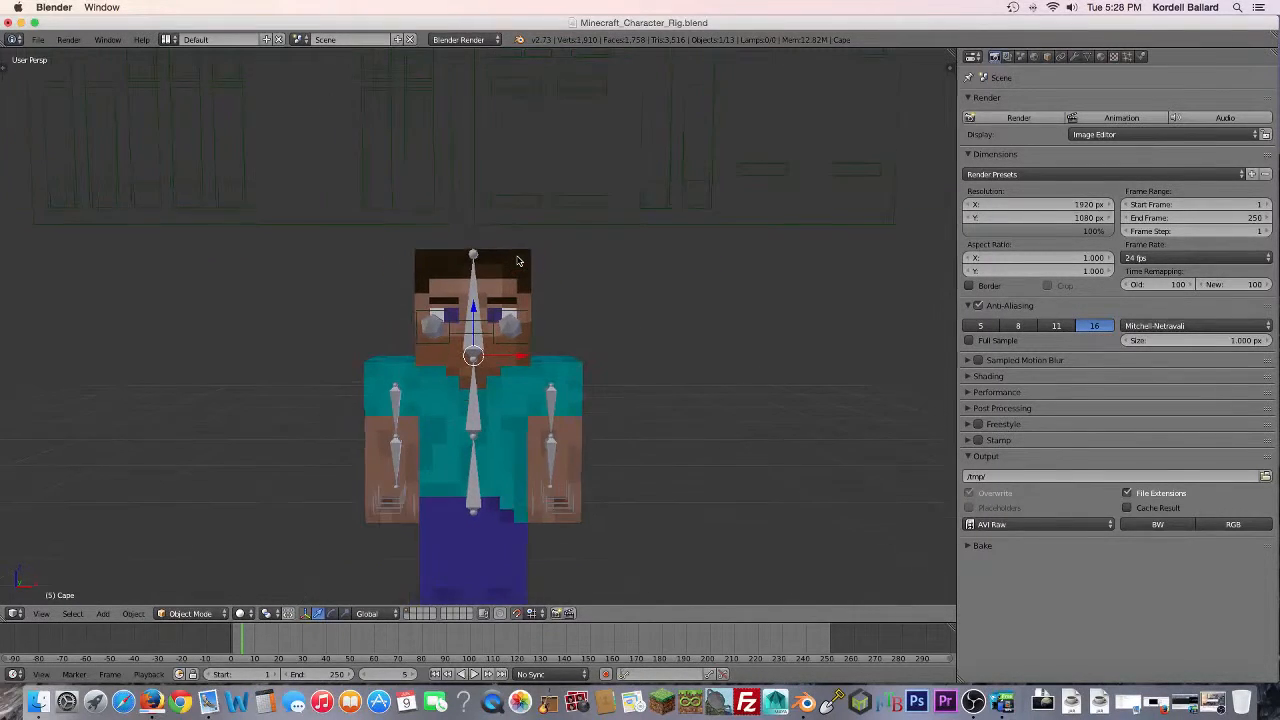
{"action": "scroll", "coordinate": [518, 260], "scroll_direction": "up", "scroll_amount": 1}
Step: Select the character's Char-Bones armature, switch it to Pose Mode and select only its Head bone
{"action": "right_click", "coordinate": [491, 341]}
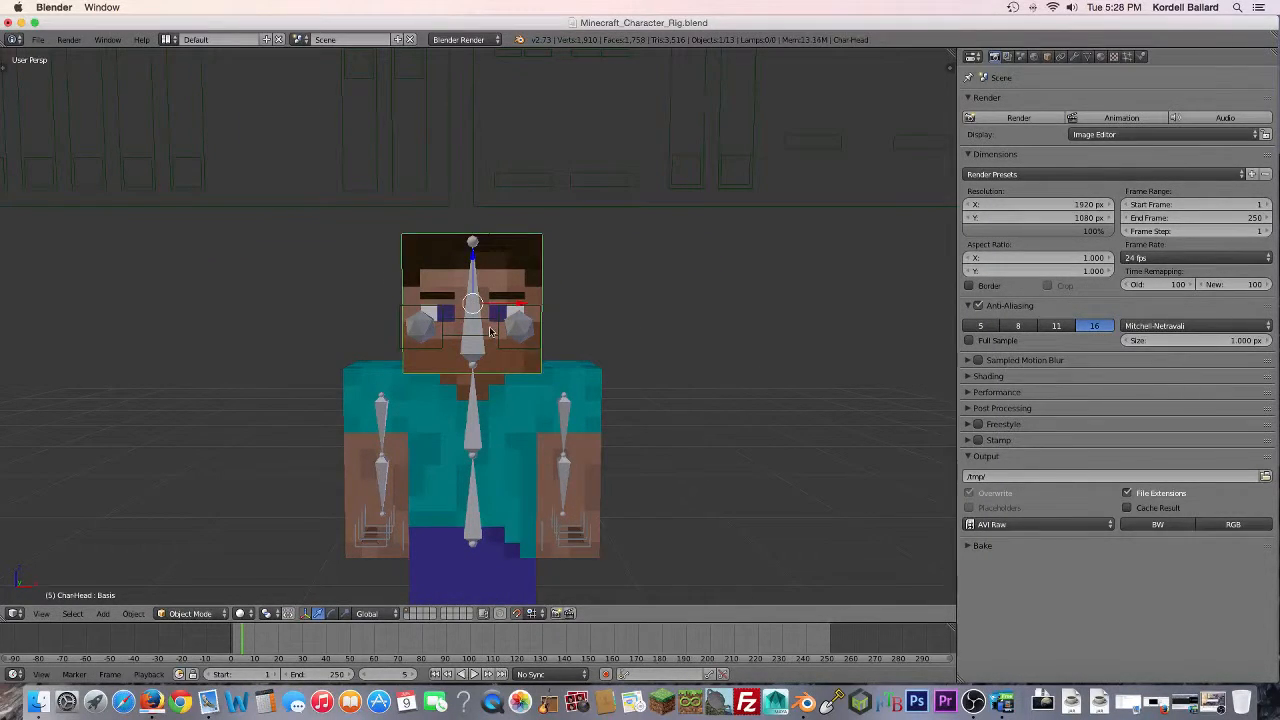
{"action": "right_click", "coordinate": [476, 322]}
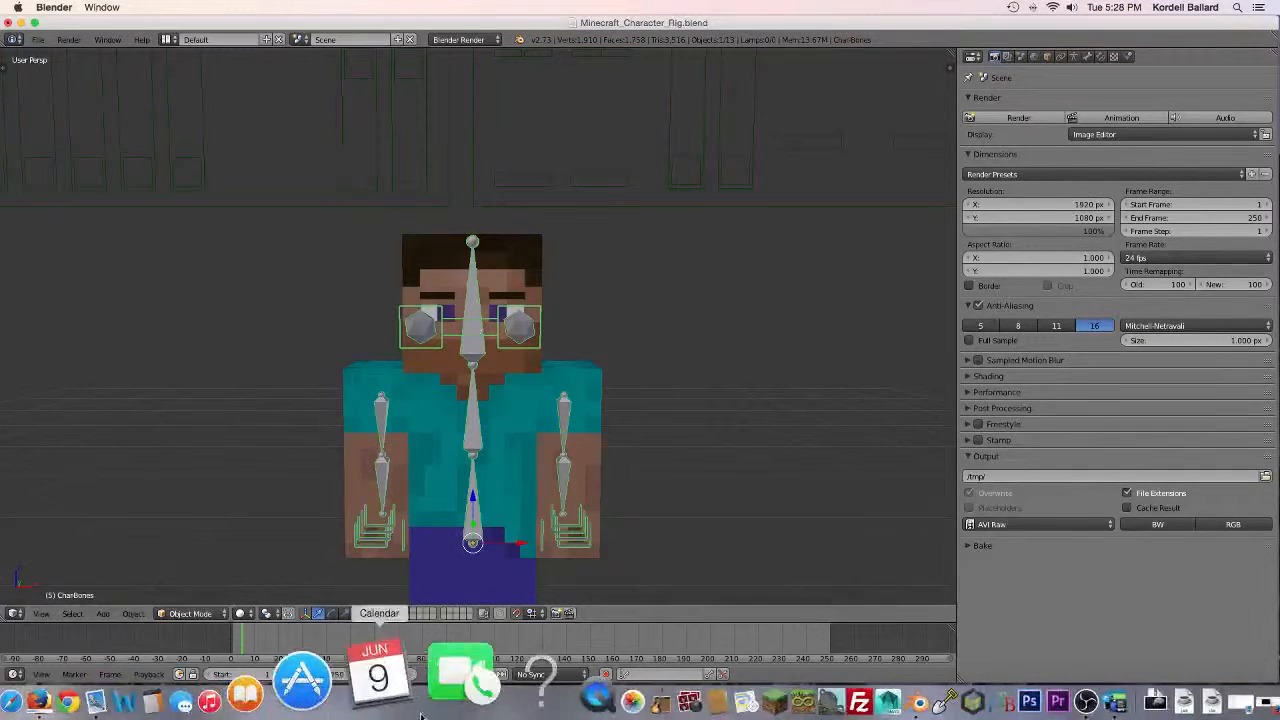
{"action": "left_click", "coordinate": [188, 613]}
{"action": "left_click", "coordinate": [192, 569]}
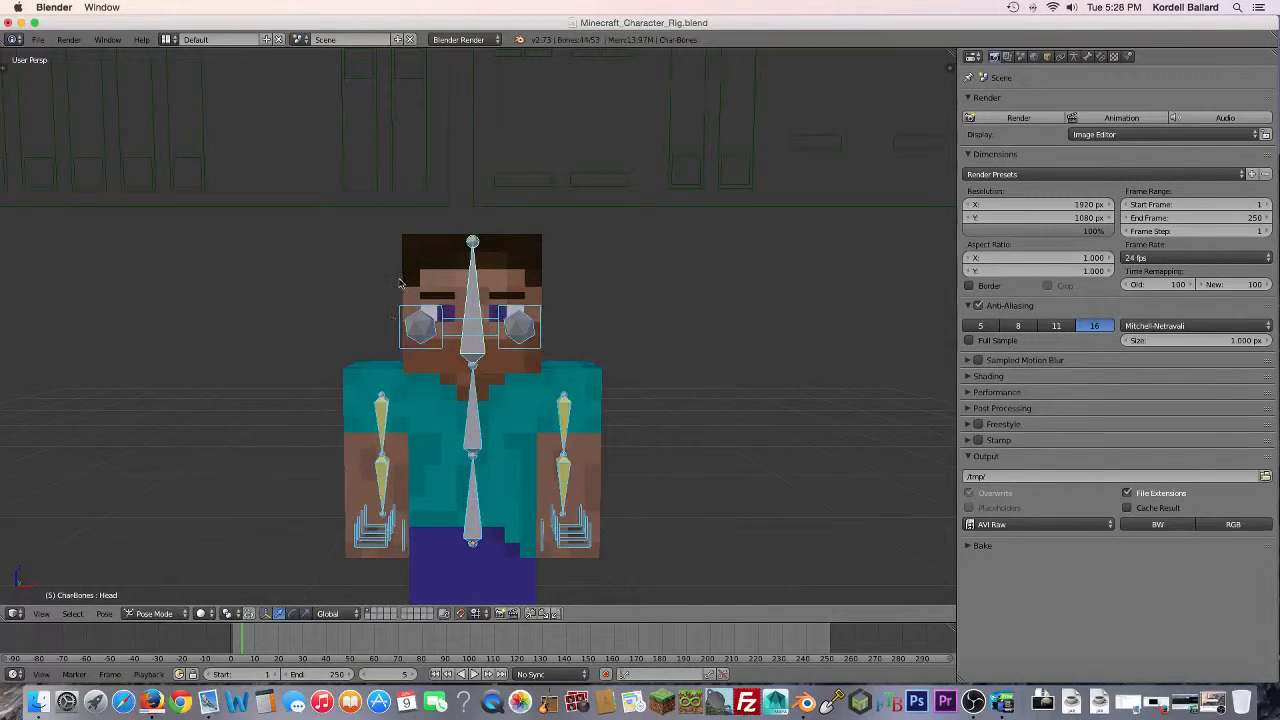
{"action": "right_click", "coordinate": [470, 324]}
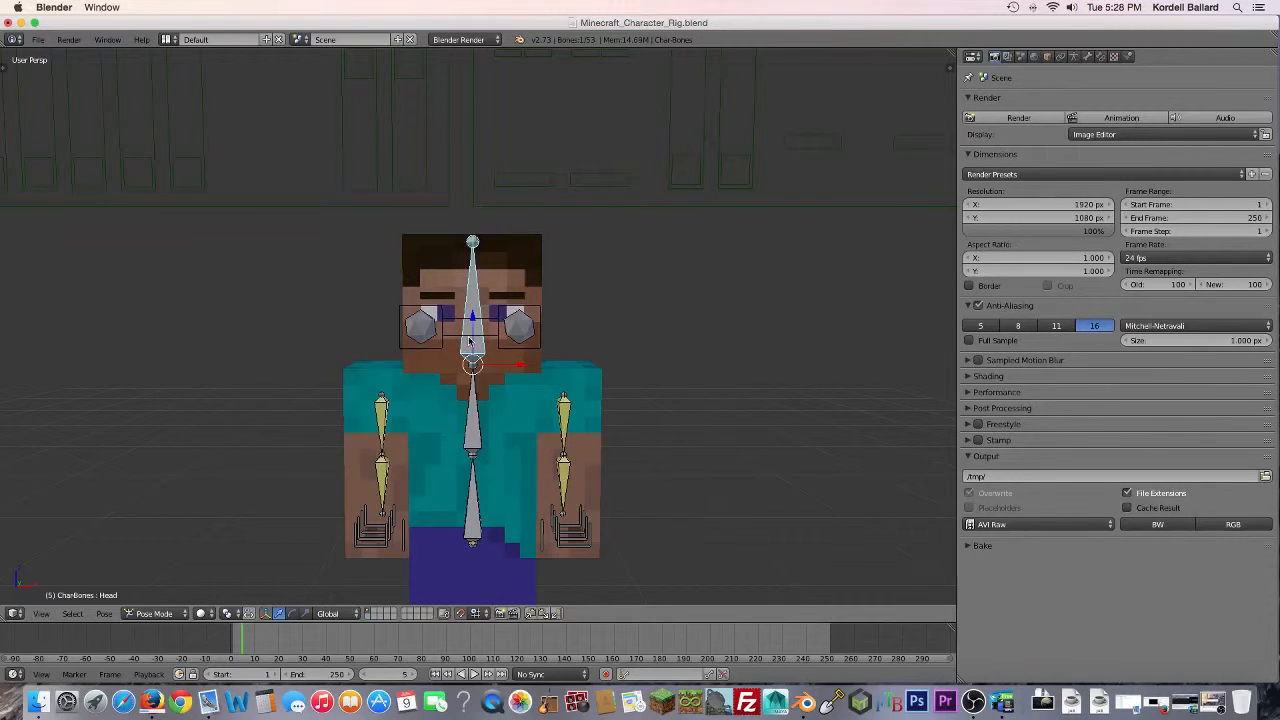
{"action": "right_click", "coordinate": [497, 369]}
{"action": "right_click", "coordinate": [470, 347]}
Step: Change the Properties editor to the Outliner and hide the Char-Bones armature in the 3D view
{"action": "left_click", "coordinate": [1074, 57]}
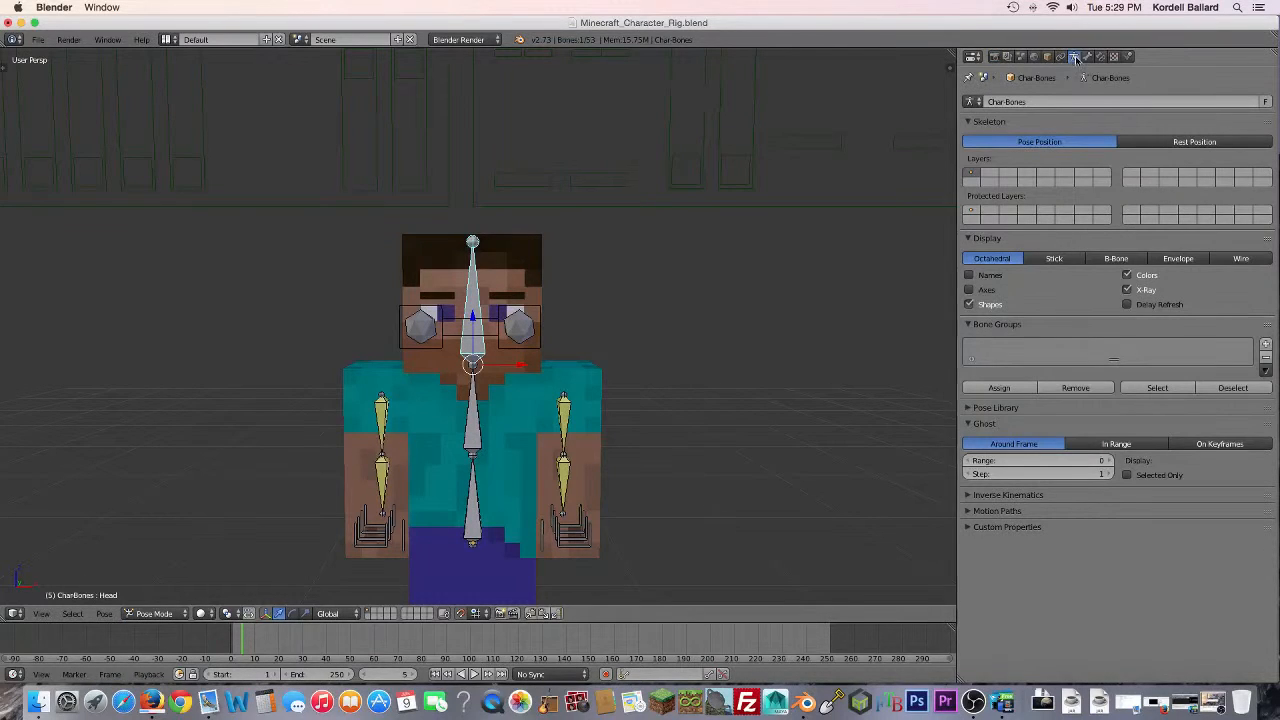
{"action": "left_click", "coordinate": [979, 59]}
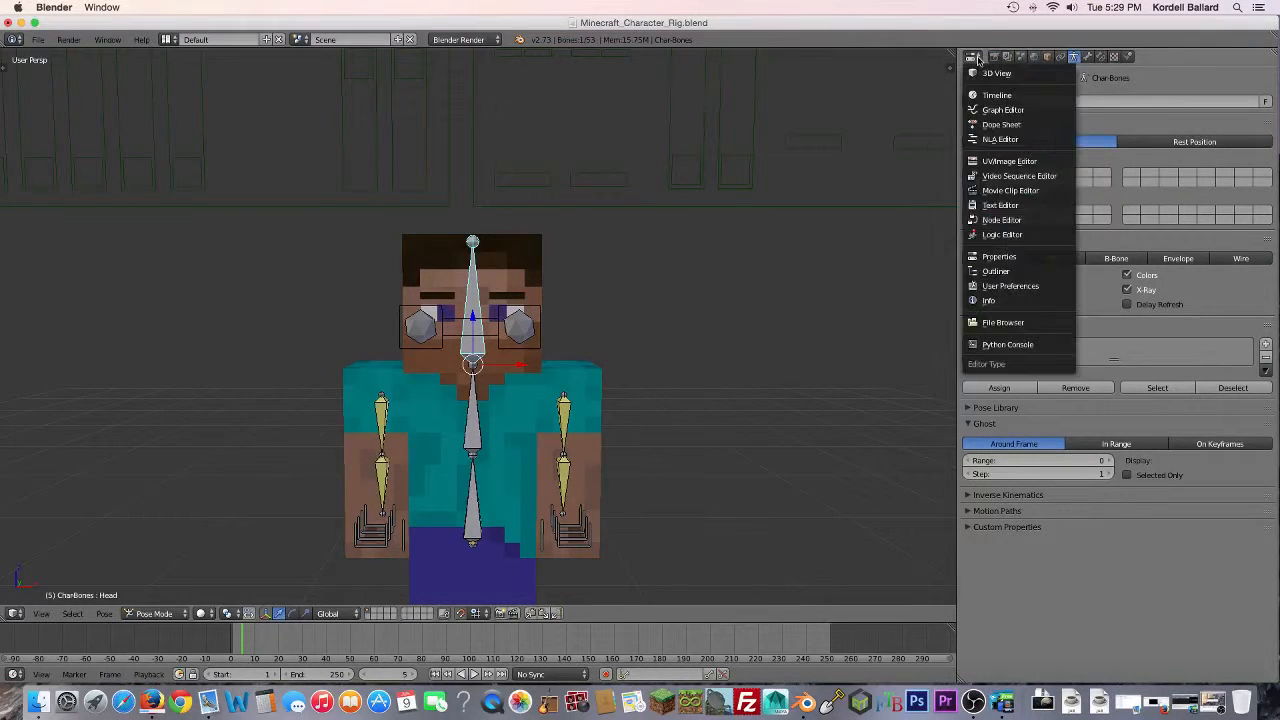
{"action": "left_click", "coordinate": [1005, 274]}
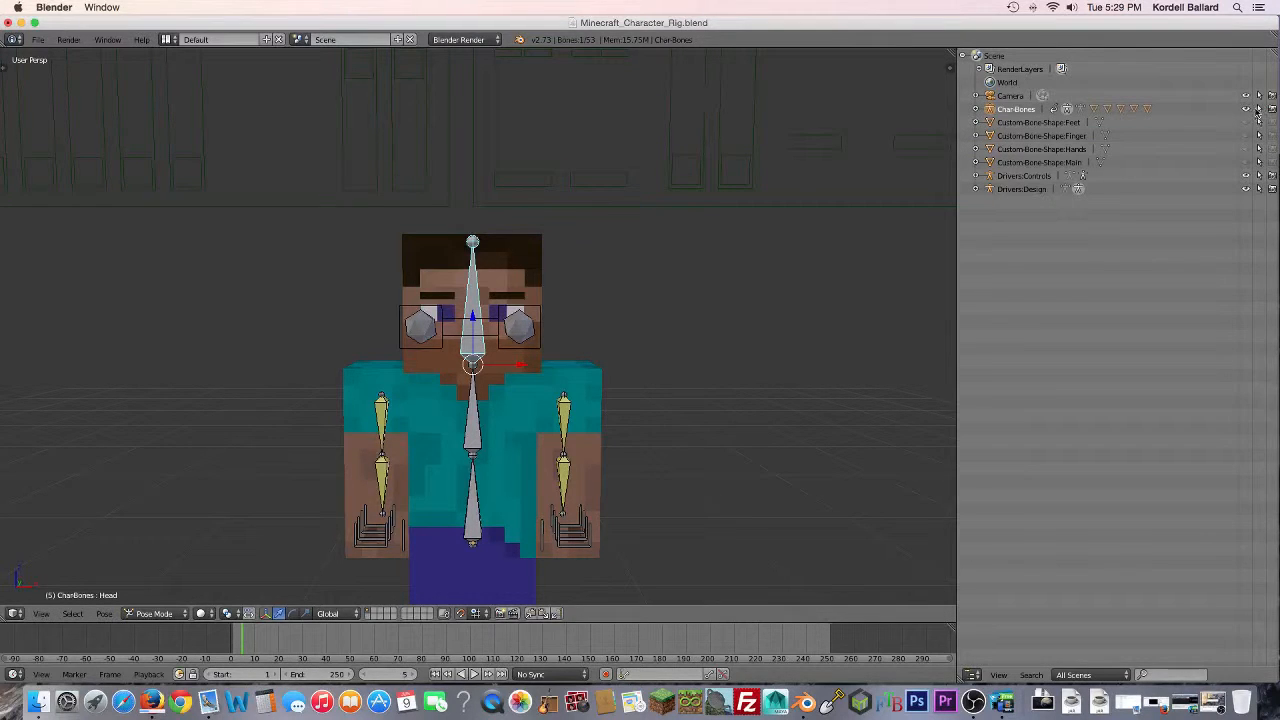
{"action": "left_click", "coordinate": [1247, 109]}
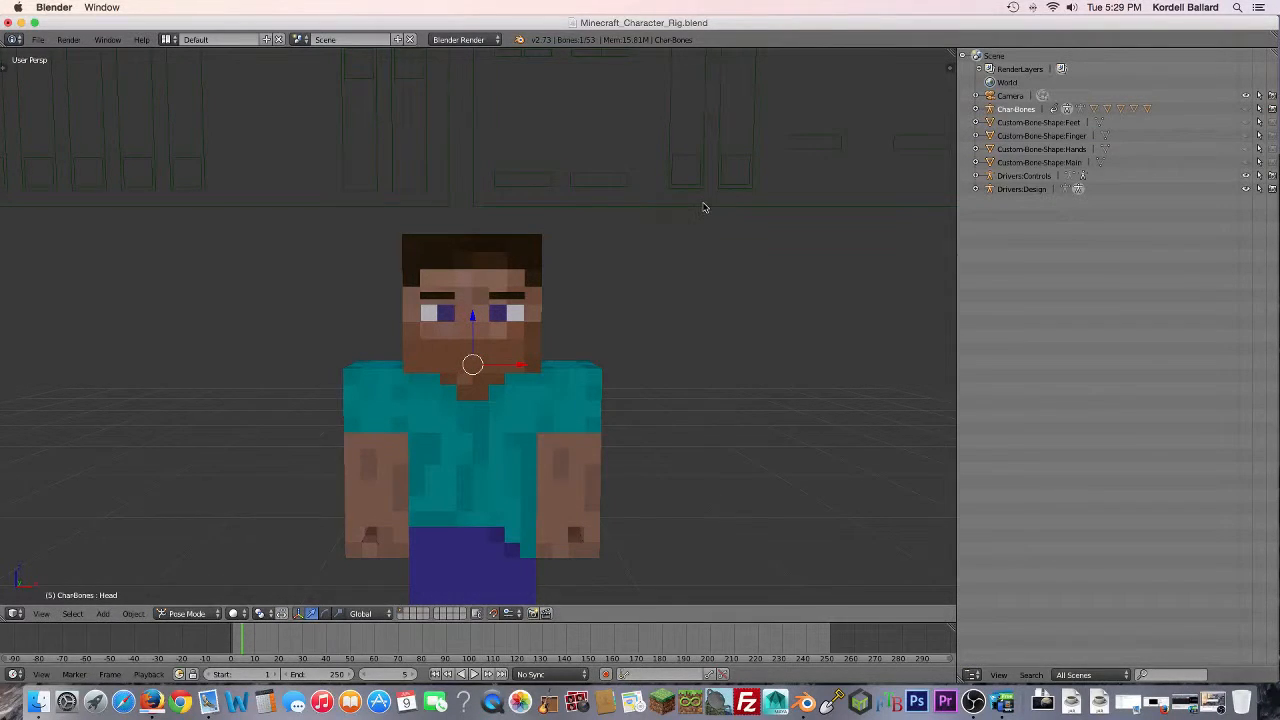
Step: Select the Drivers:Controls armature above the character and switch it to Pose Mode
{"action": "scroll", "coordinate": [703, 207], "scroll_direction": "down", "scroll_amount": 2}
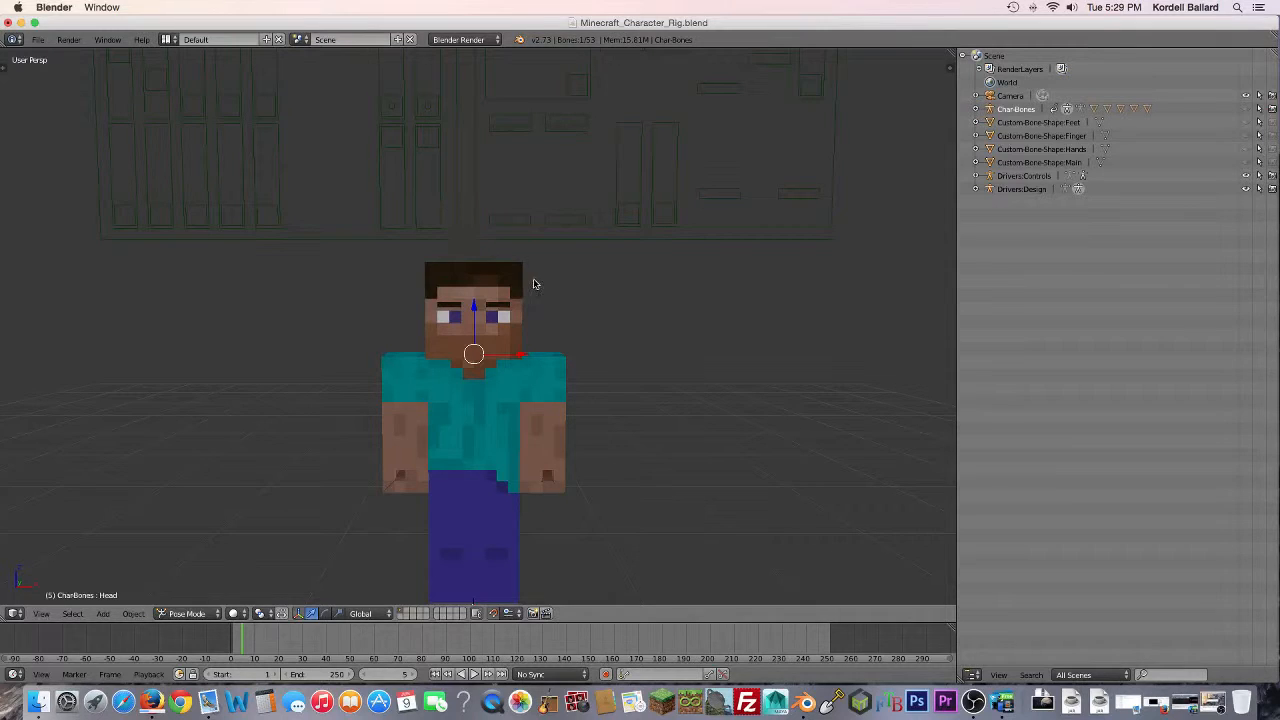
{"action": "left_click_drag", "start_coordinate": [566, 271], "coordinate": [556, 373], "text": "shift"}
{"action": "key", "text": "ctrl+Tab"}
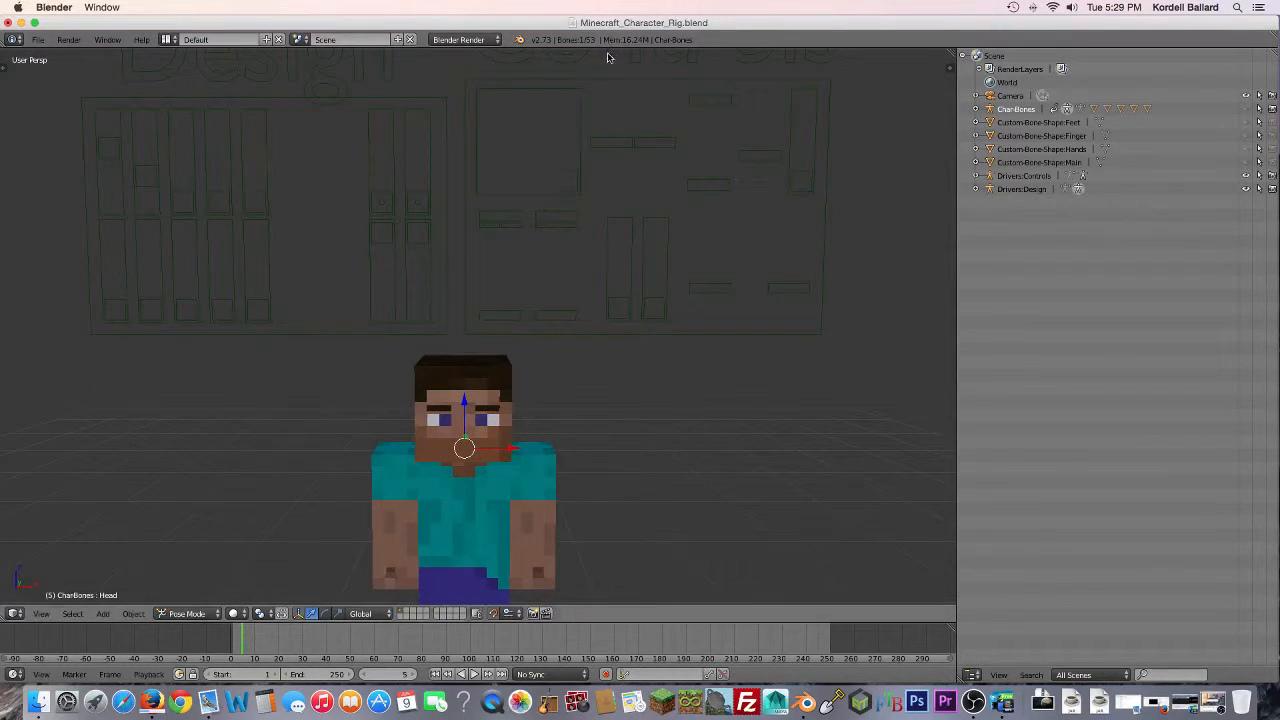
{"action": "right_click", "coordinate": [607, 58]}
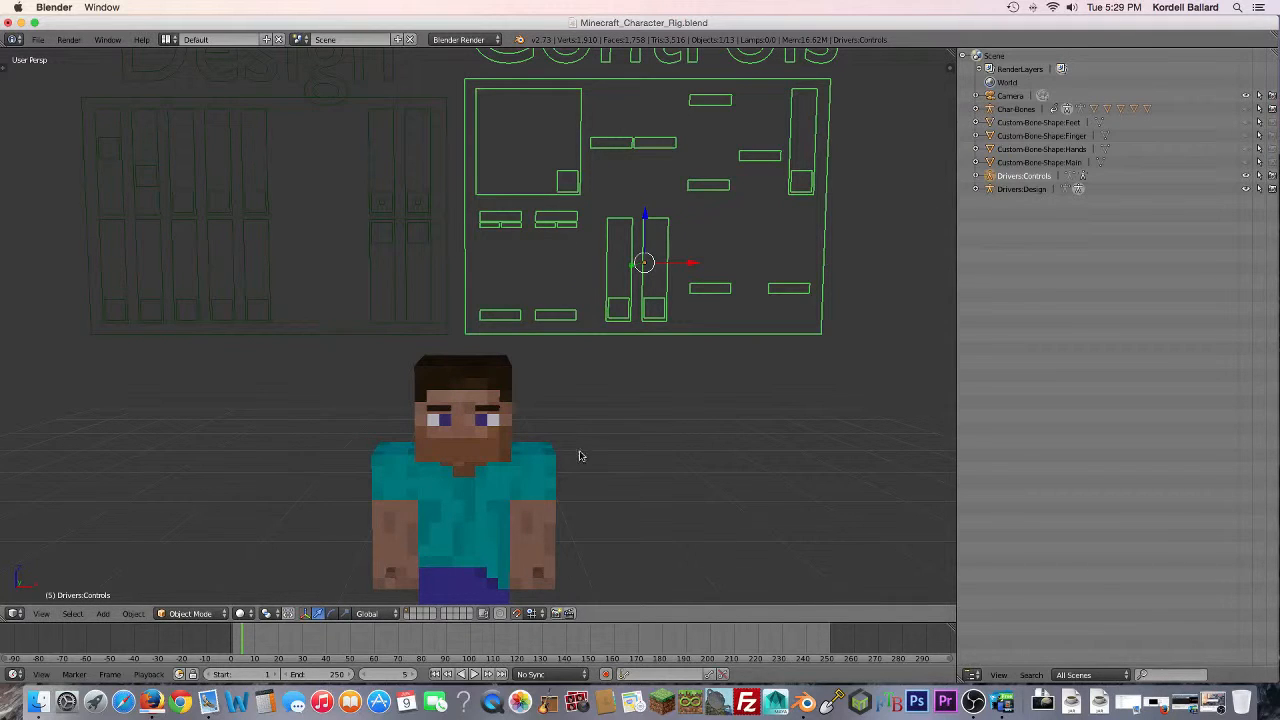
{"action": "left_click", "coordinate": [168, 615]}
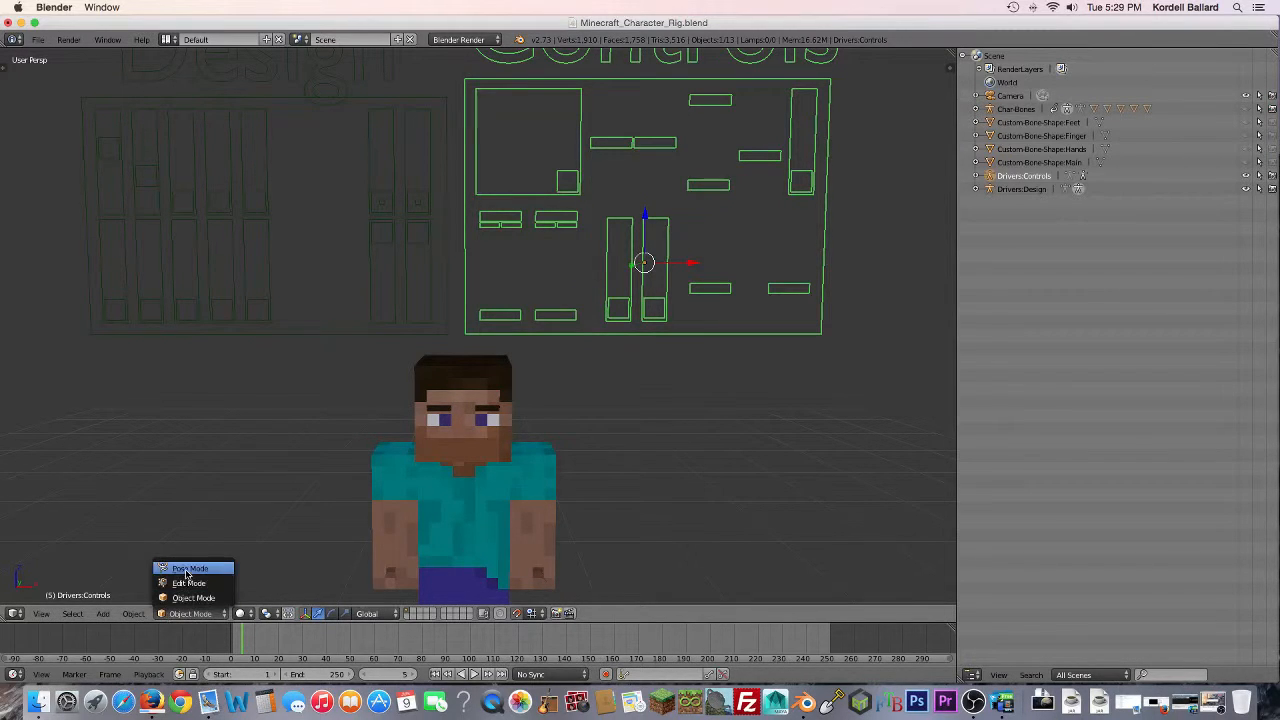
{"action": "left_click", "coordinate": [188, 568]}
Step: Turn off snapping and move the Mouth control upward in its square to open the character's mouth
{"action": "right_click", "coordinate": [565, 179]}
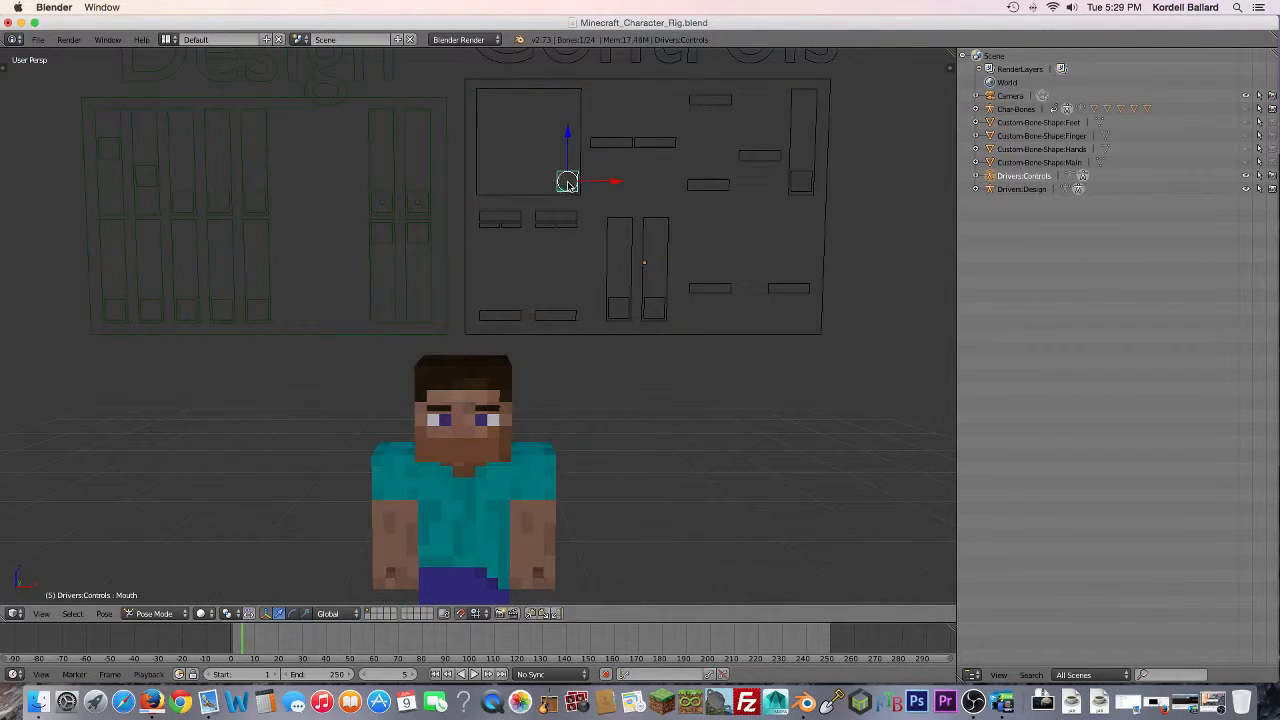
{"action": "key", "text": "g"}
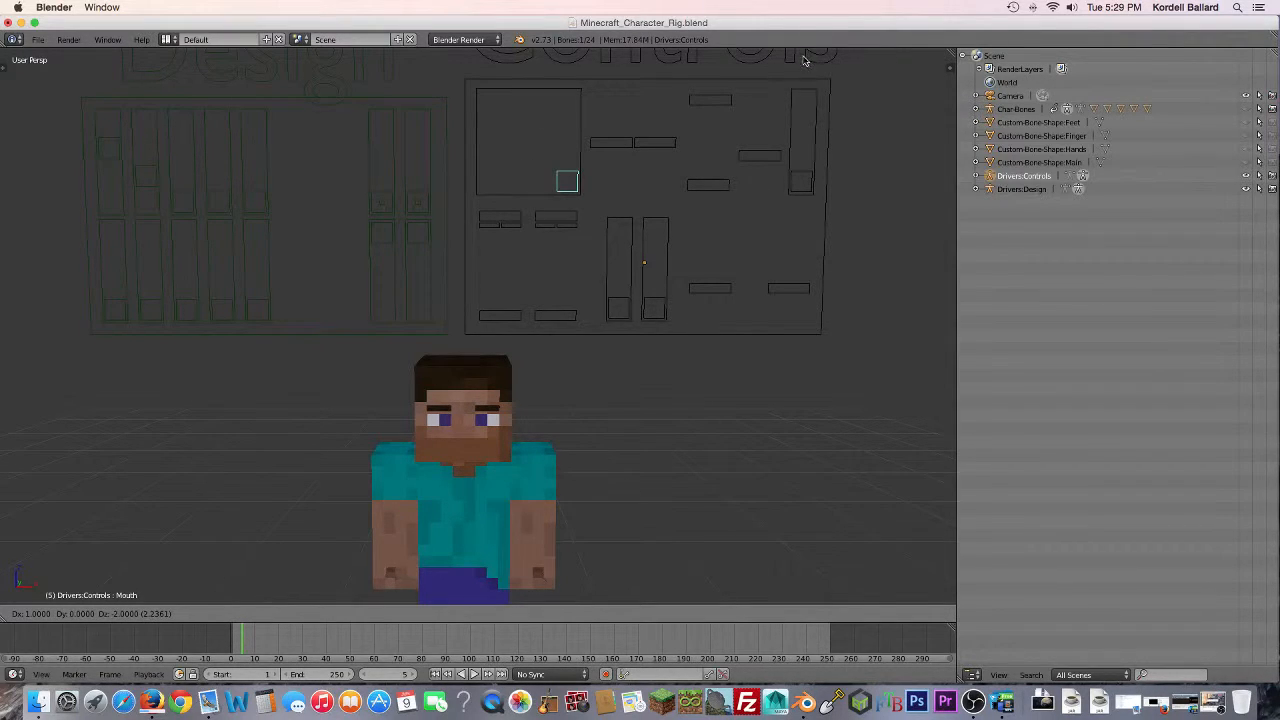
{"action": "left_click", "coordinate": [606, 180]}
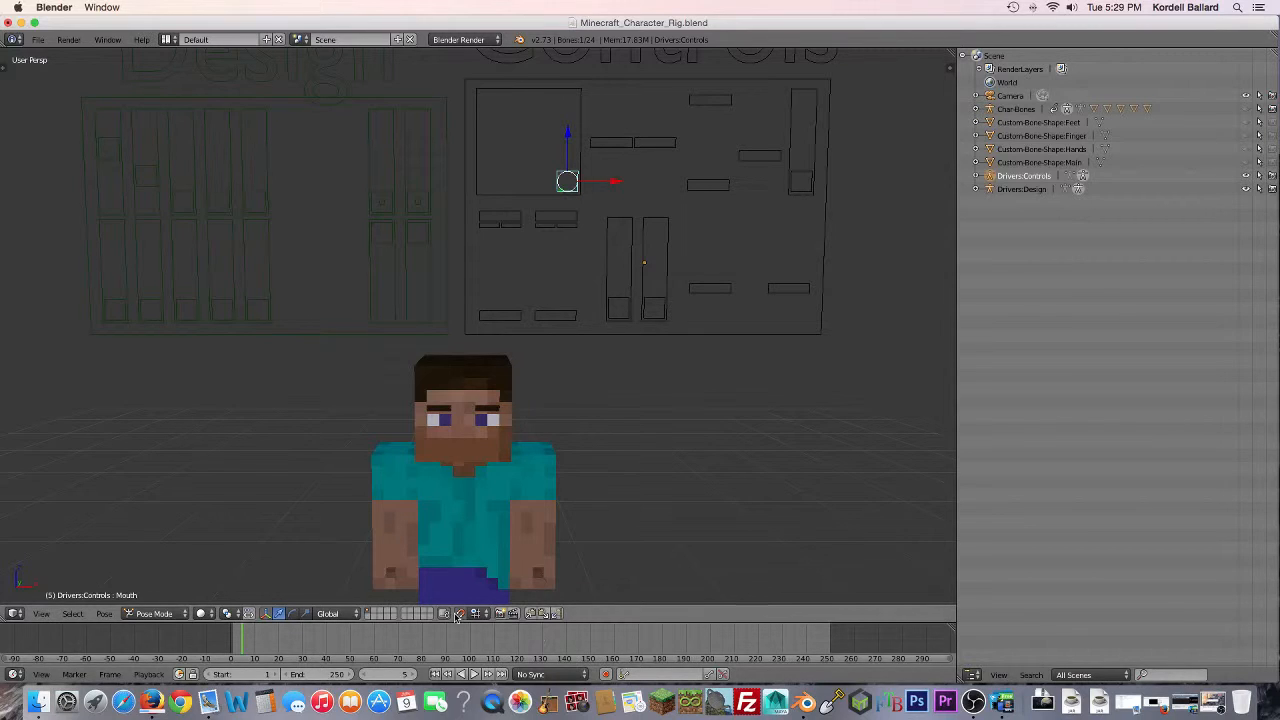
{"action": "key", "text": "g"}
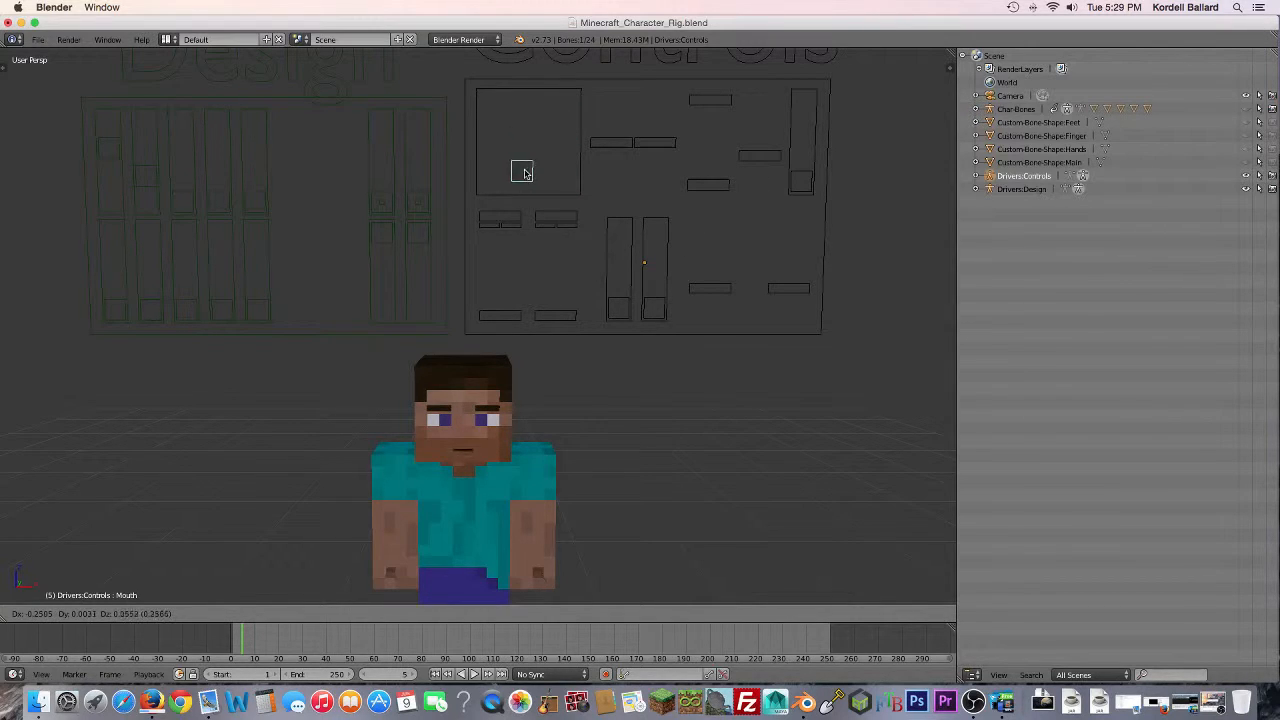
{"action": "left_click", "coordinate": [596, 198]}
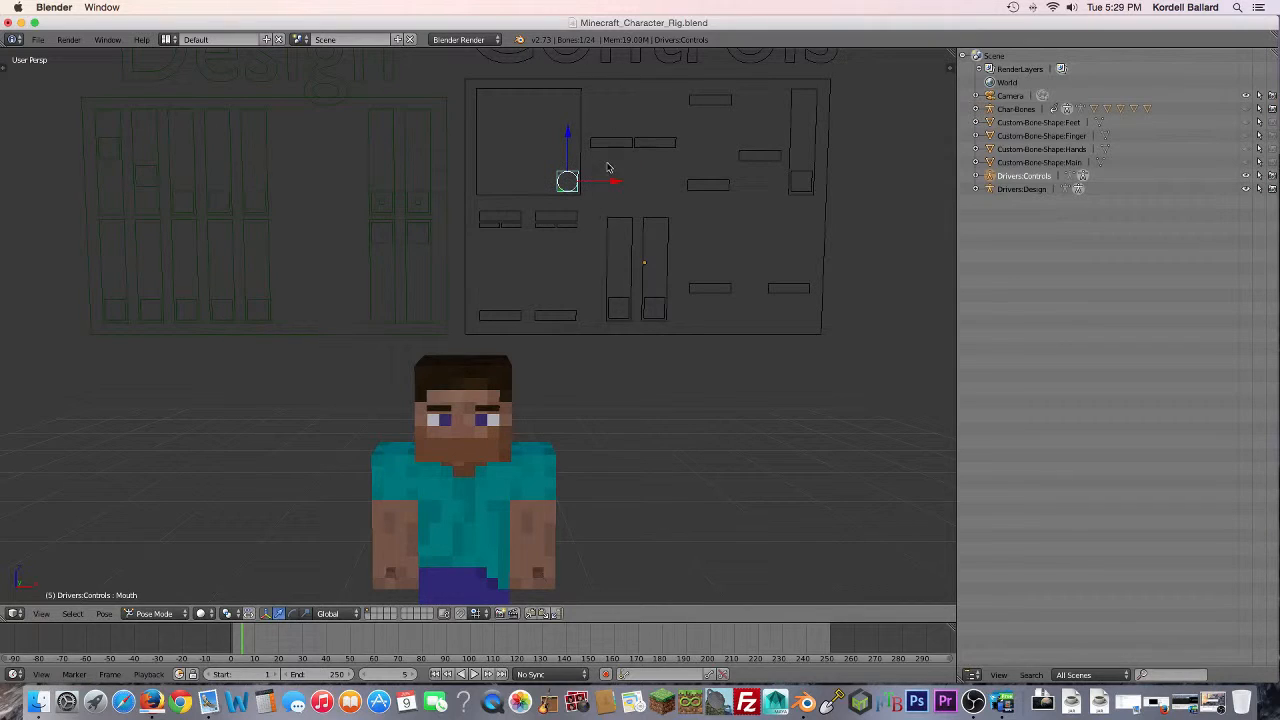
{"action": "key", "text": "g"}
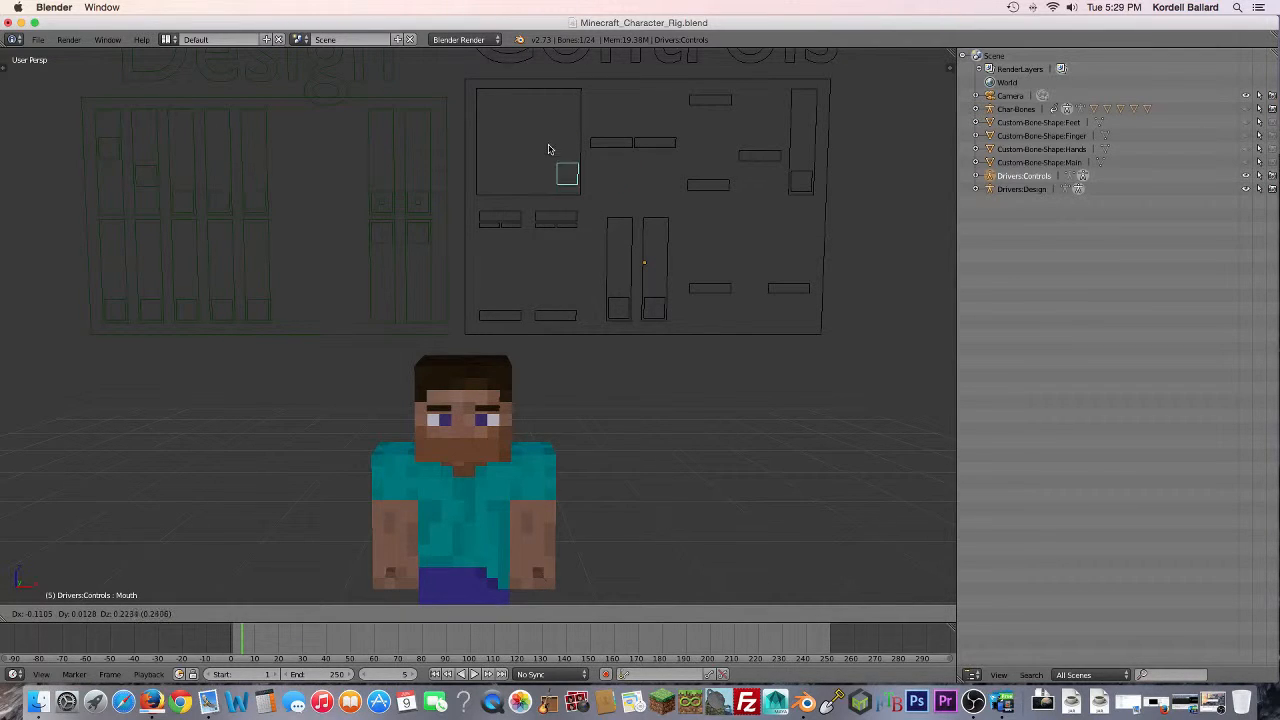
{"action": "left_click", "coordinate": [545, 123]}
Step: Select the Mouth:Right control on the Controls board and nudge it very slightly
{"action": "right_click", "coordinate": [612, 143]}
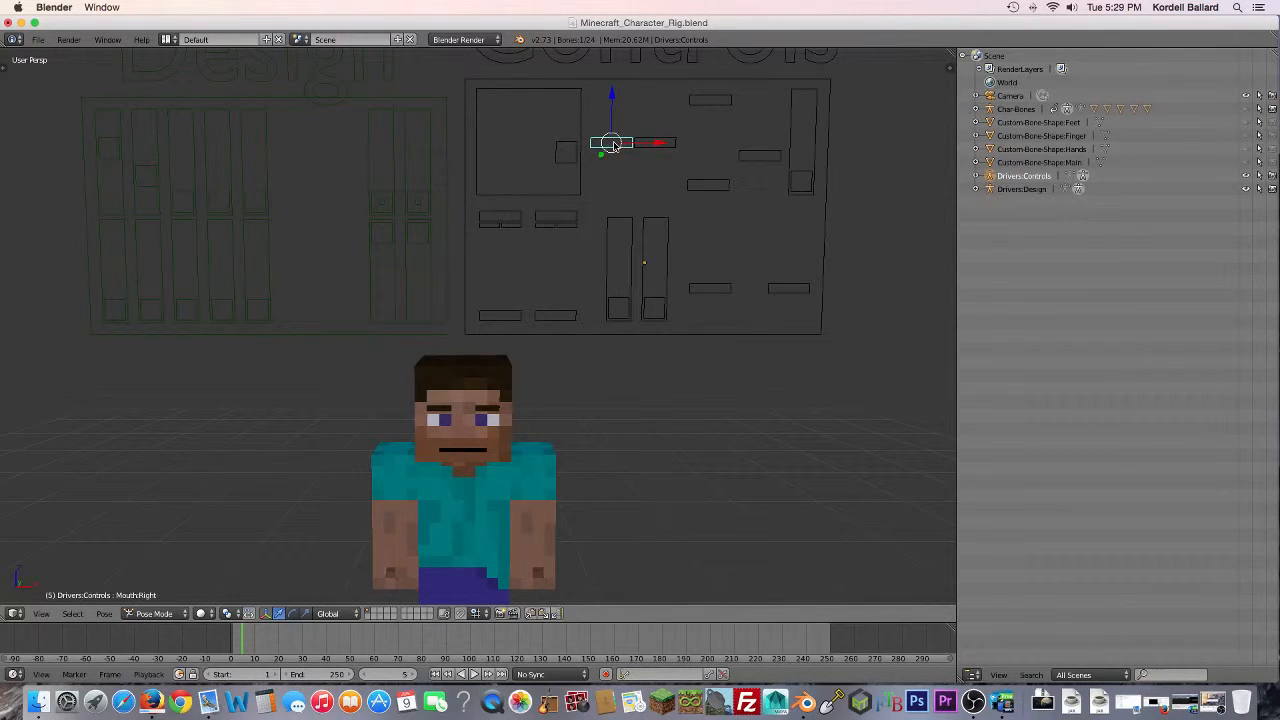
{"action": "key", "text": "g"}
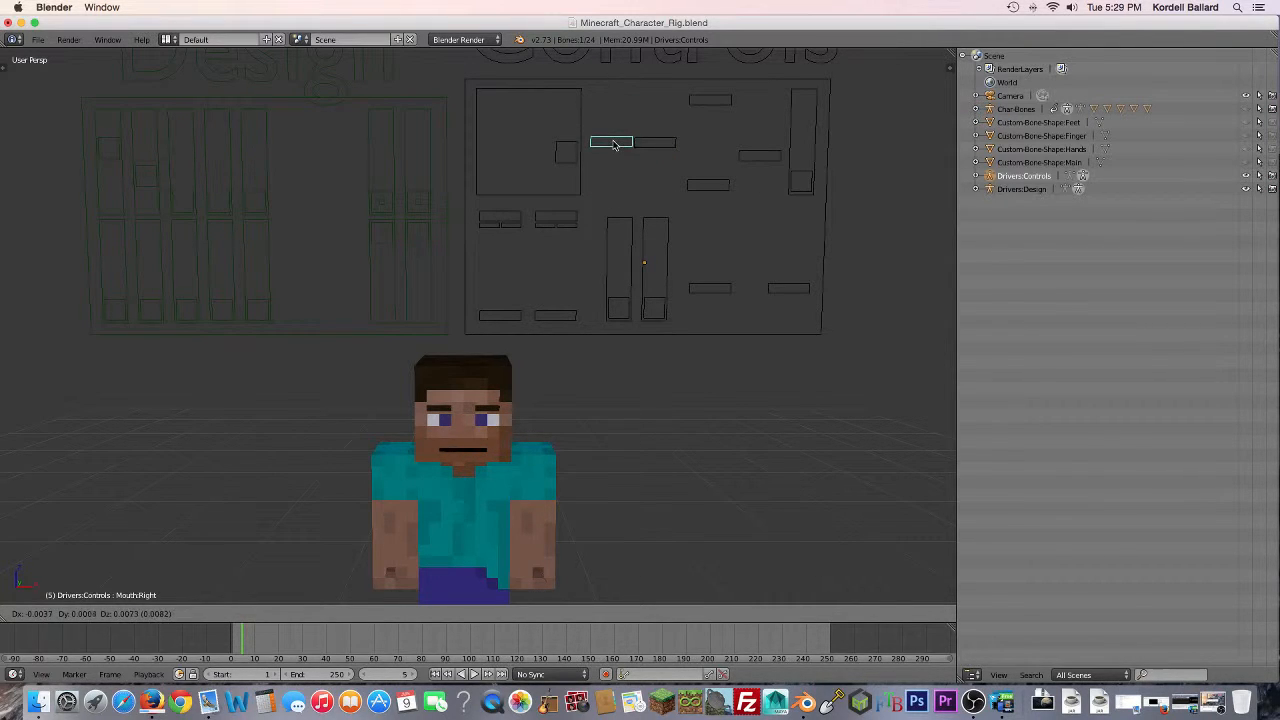
{"action": "left_click", "coordinate": [614, 145]}
Step: Select the Teeth:Upper control on the Controls board and try lowering it
{"action": "right_click", "coordinate": [694, 101]}
{"action": "key", "text": "g"}
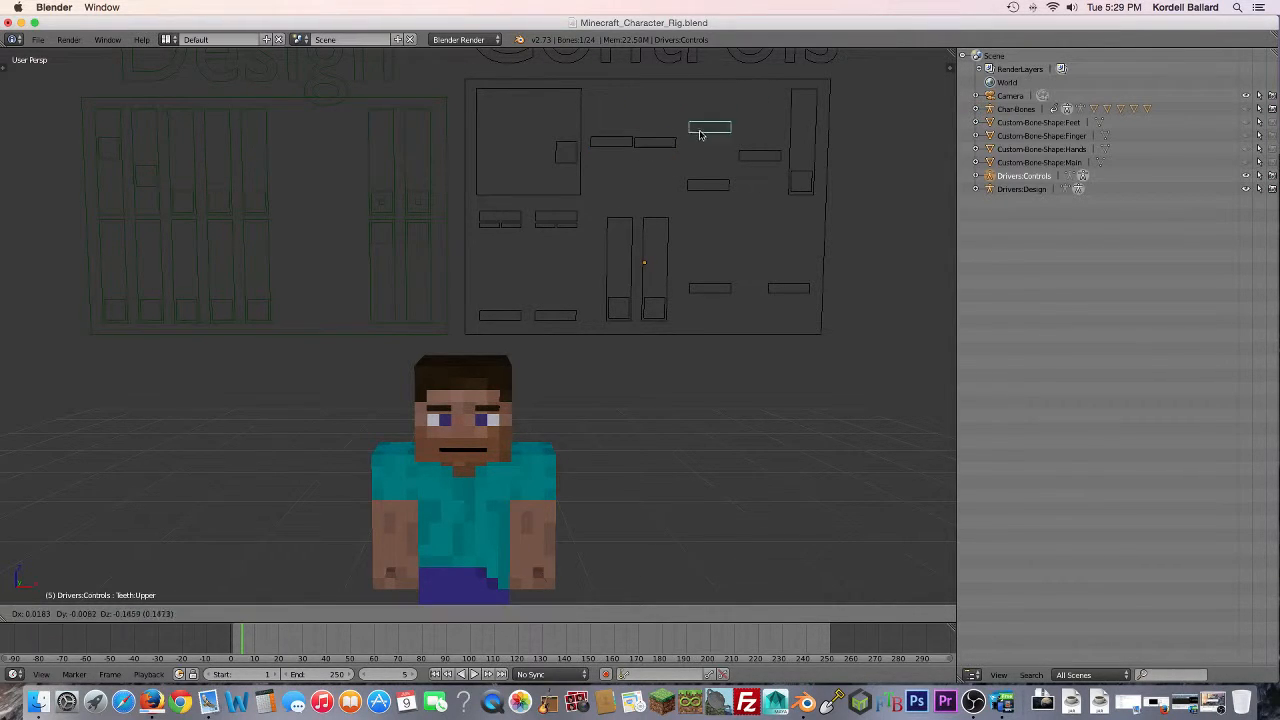
{"action": "right_click", "coordinate": [697, 152]}
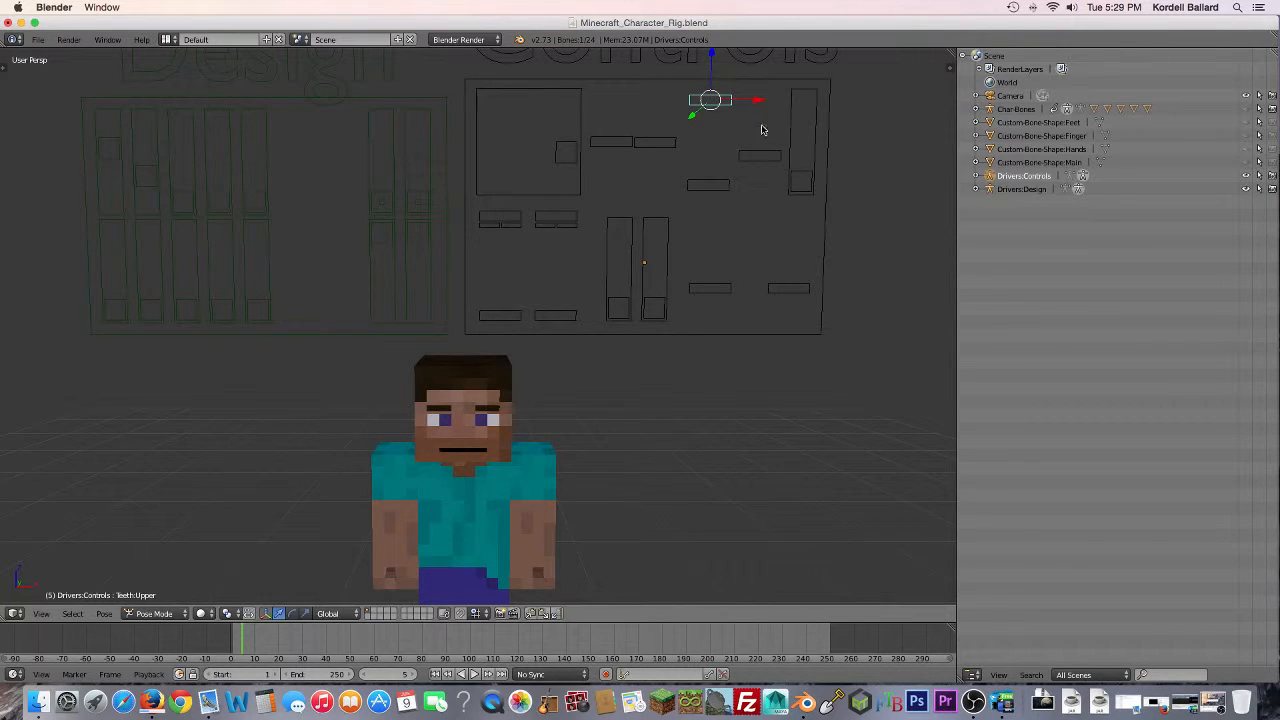
Step: Select the Yaw and Mouth:Scared controls in turn on the Controls board and try moving each one vertically
{"action": "right_click", "coordinate": [752, 158]}
{"action": "key", "text": "g"}
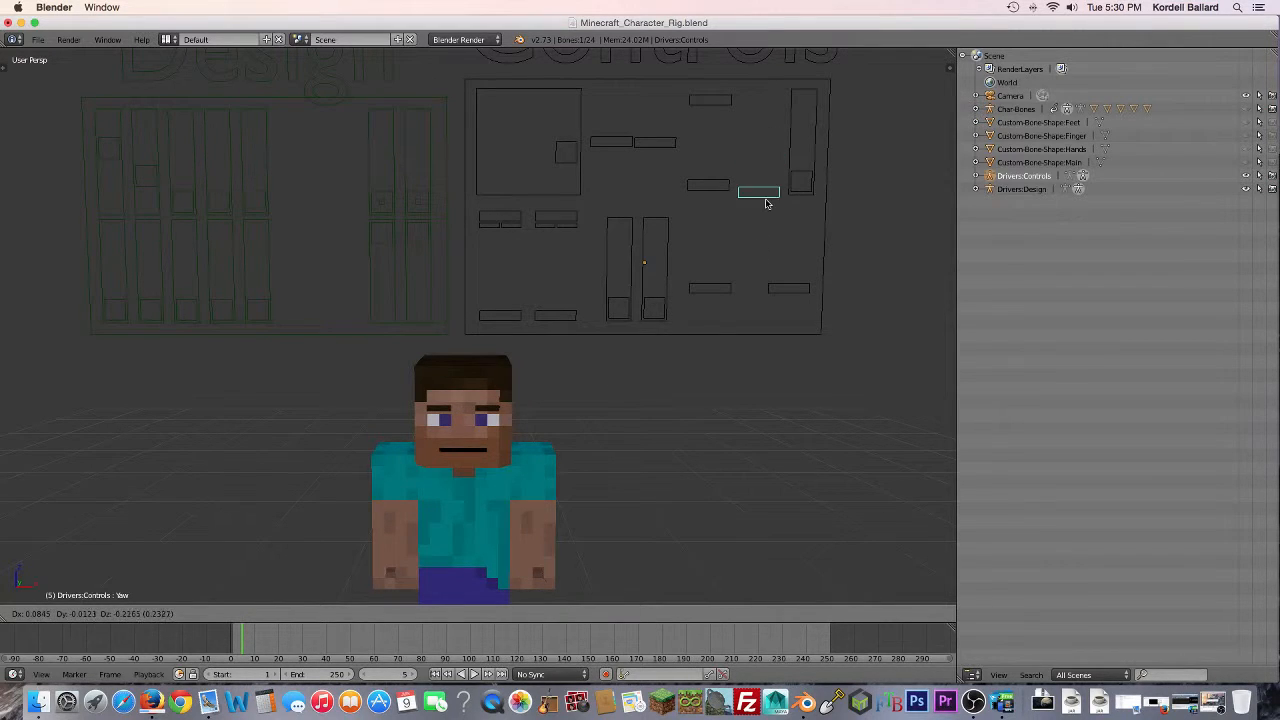
{"action": "left_click", "coordinate": [767, 104]}
{"action": "right_click", "coordinate": [799, 183]}
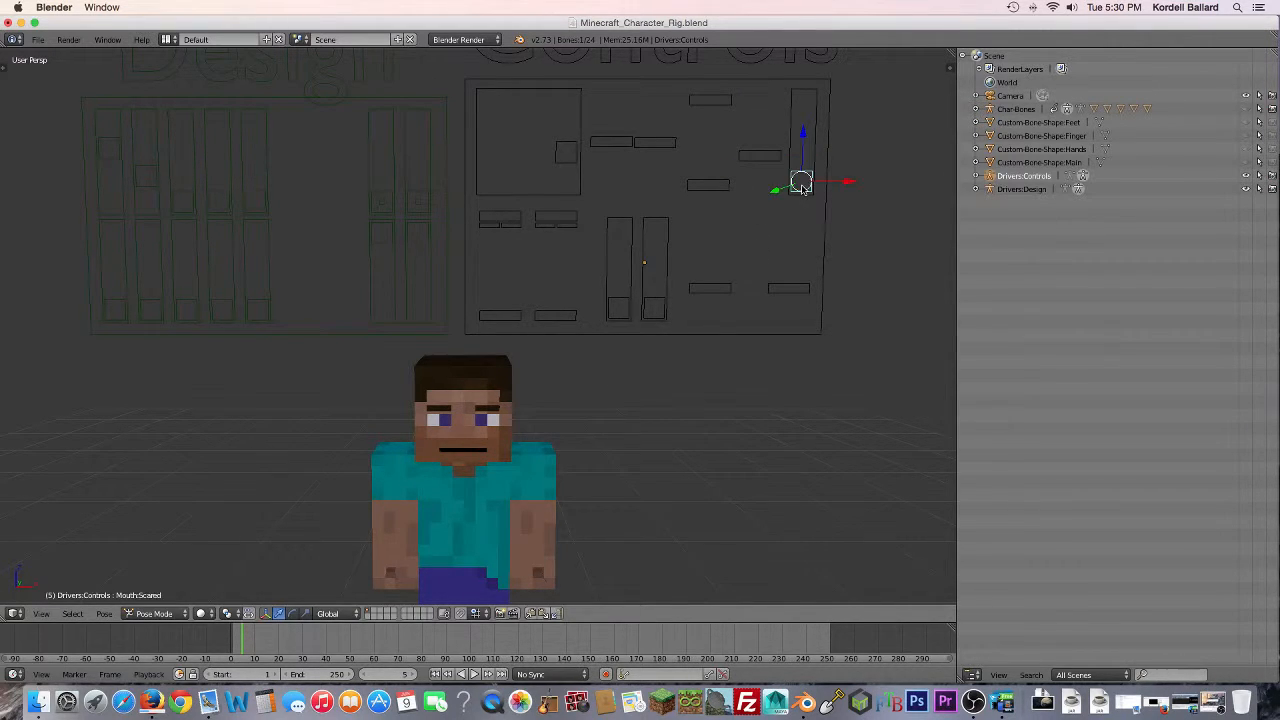
{"action": "key", "text": "g"}
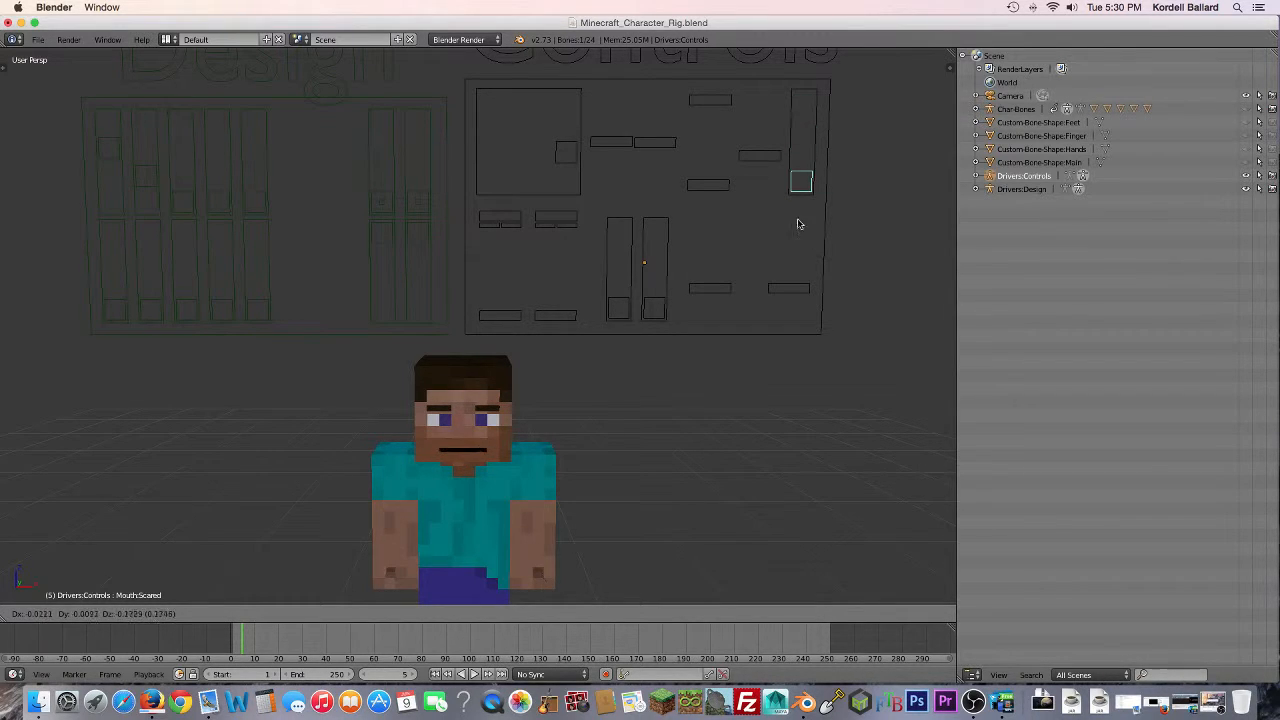
{"action": "left_click", "coordinate": [802, 180]}
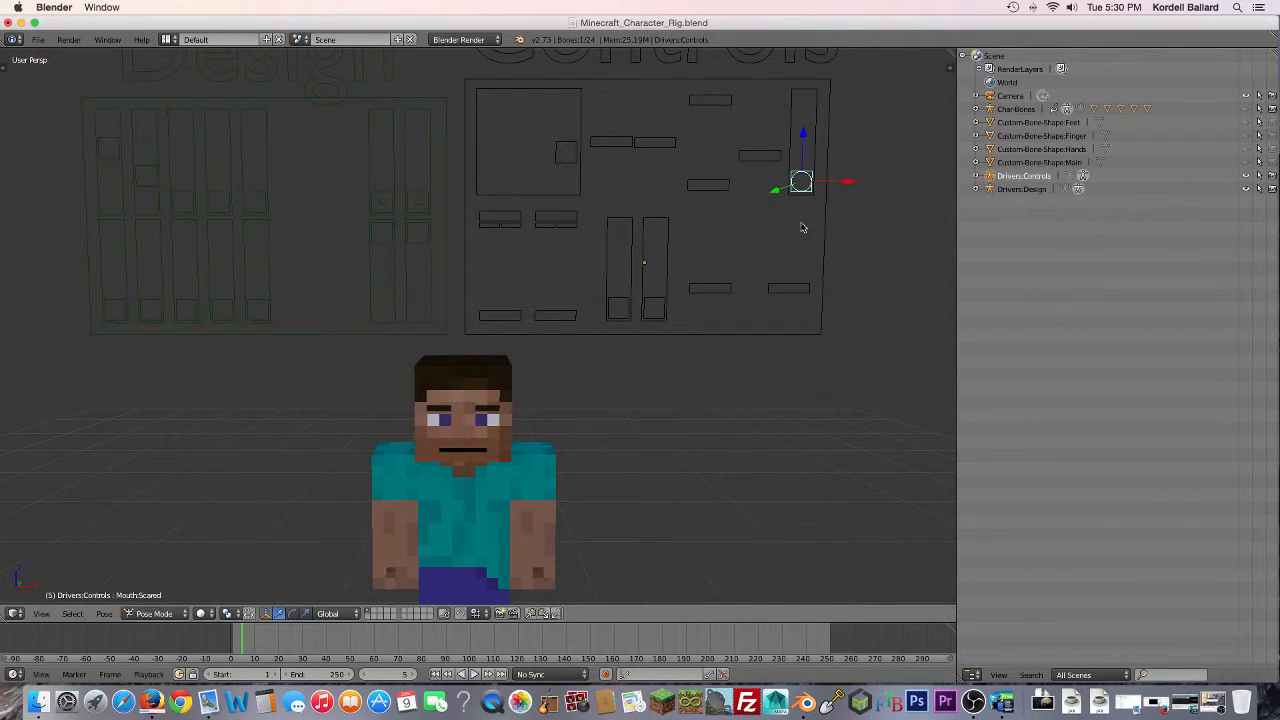
Step: Select the Eyebrow:Left control, and on the Design board go through the 2nd-Layer, No-Head and Hat controls
{"action": "right_click", "coordinate": [794, 292]}
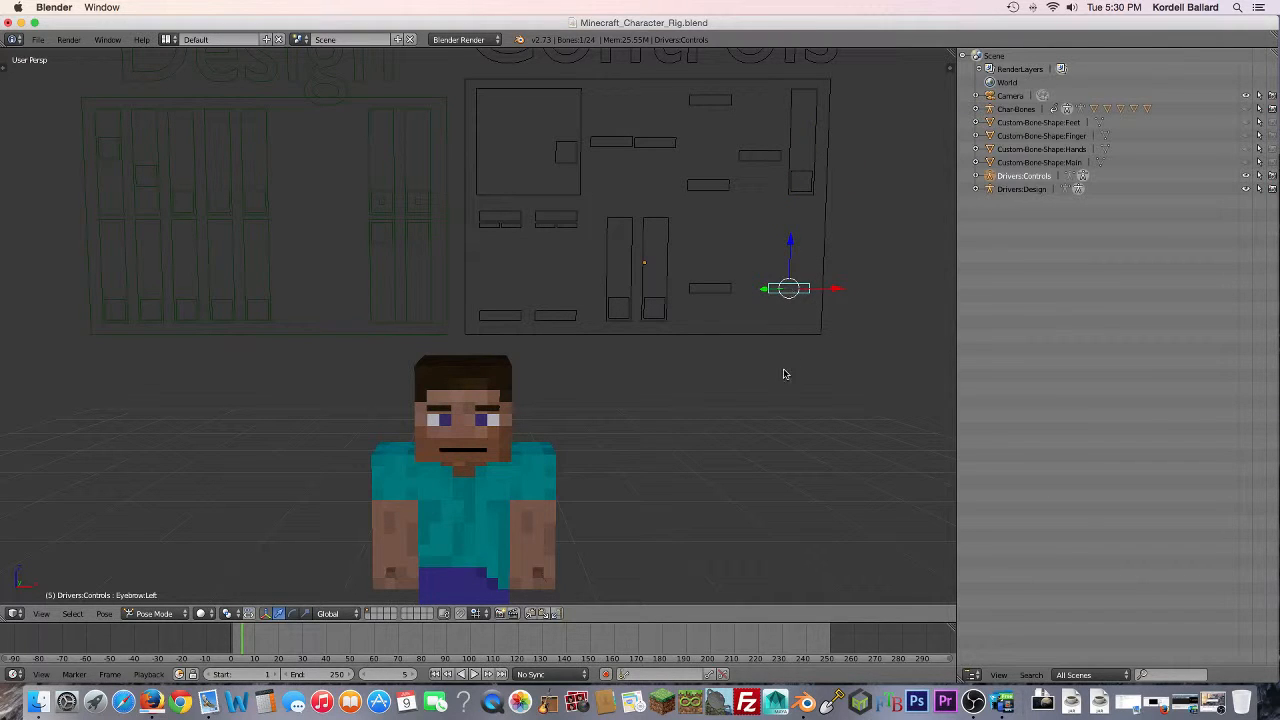
{"action": "right_click", "coordinate": [257, 311]}
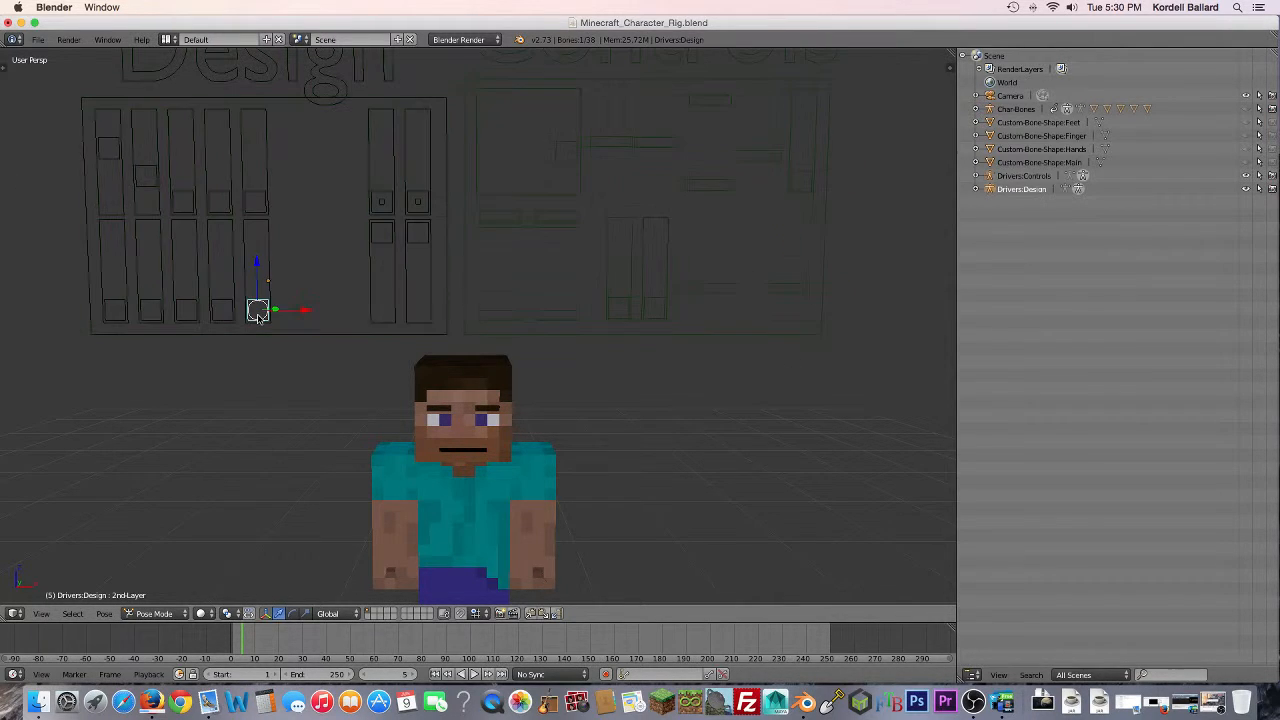
{"action": "right_click", "coordinate": [186, 312]}
{"action": "right_click", "coordinate": [151, 312]}
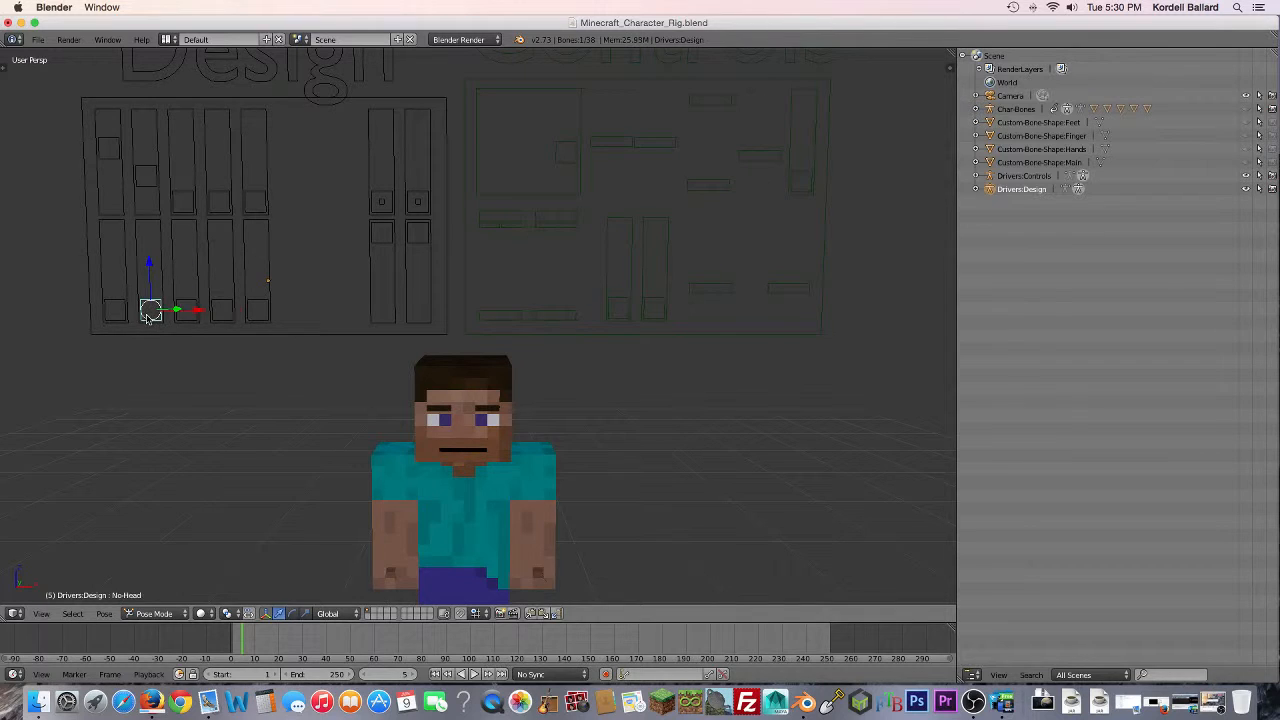
{"action": "right_click", "coordinate": [115, 312]}
{"action": "scroll", "coordinate": [481, 378], "scroll_direction": "down", "scroll_amount": 4}
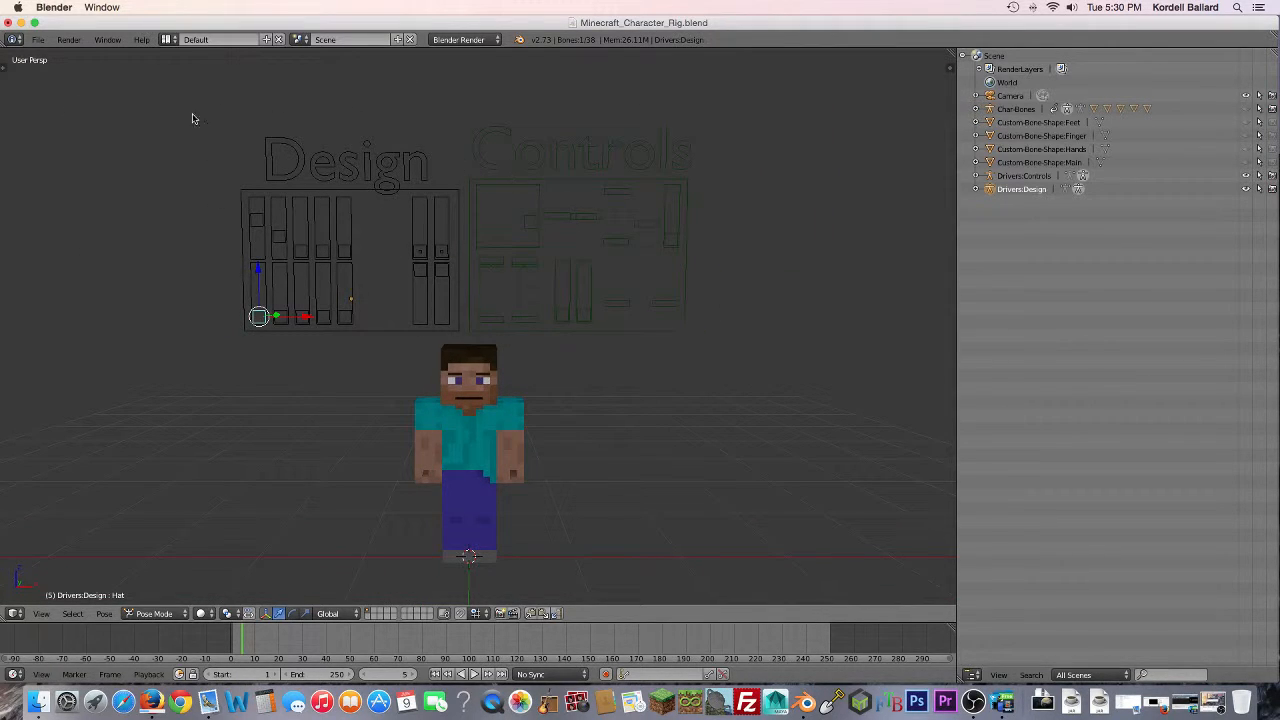
Step: Open Minecraft_Blocks_Rig.blend from the Blender Minecraft Rig folder inside the Blender folder
{"action": "left_click", "coordinate": [68, 40]}
{"action": "mouse_move", "coordinate": [38, 40]}
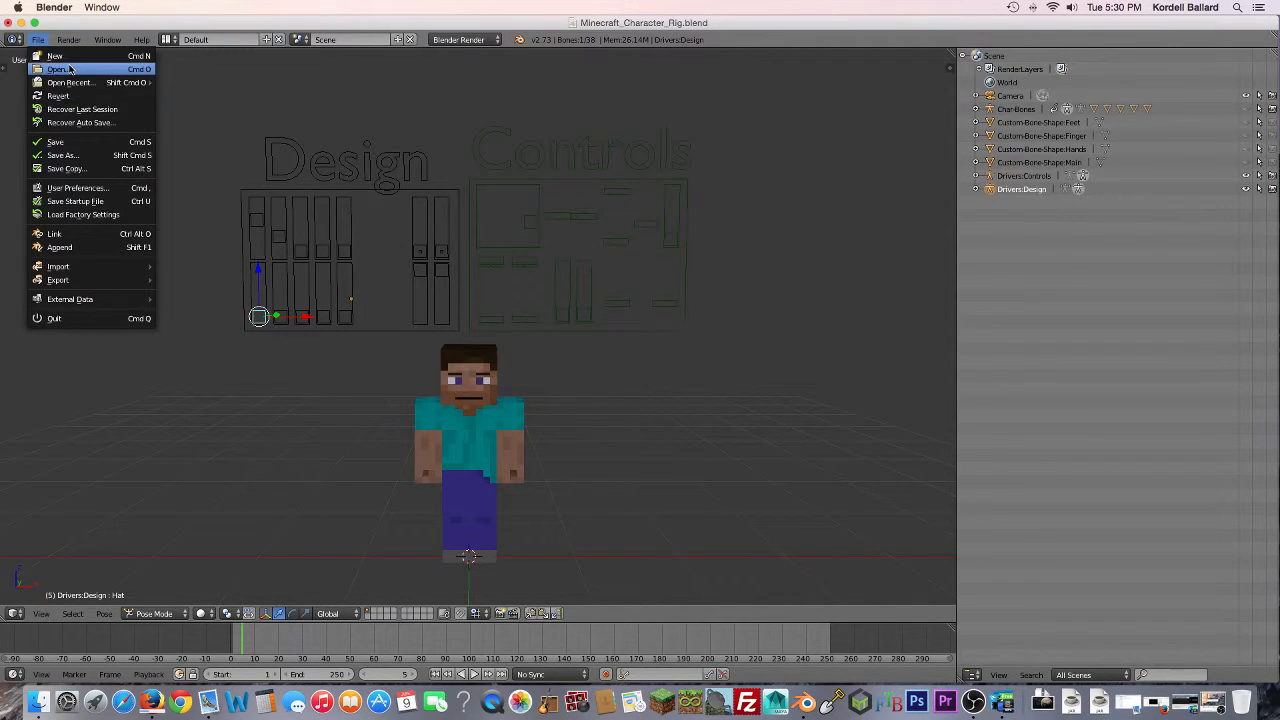
{"action": "left_click", "coordinate": [66, 68]}
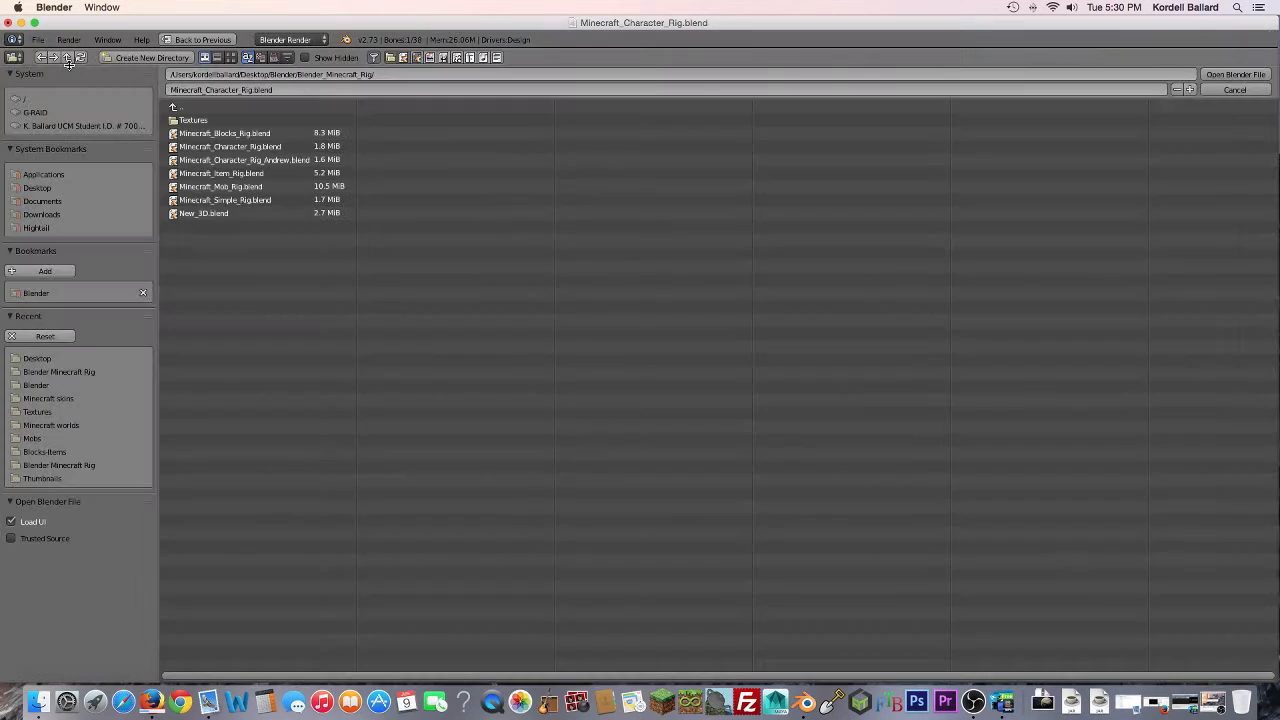
{"action": "left_click", "coordinate": [257, 109]}
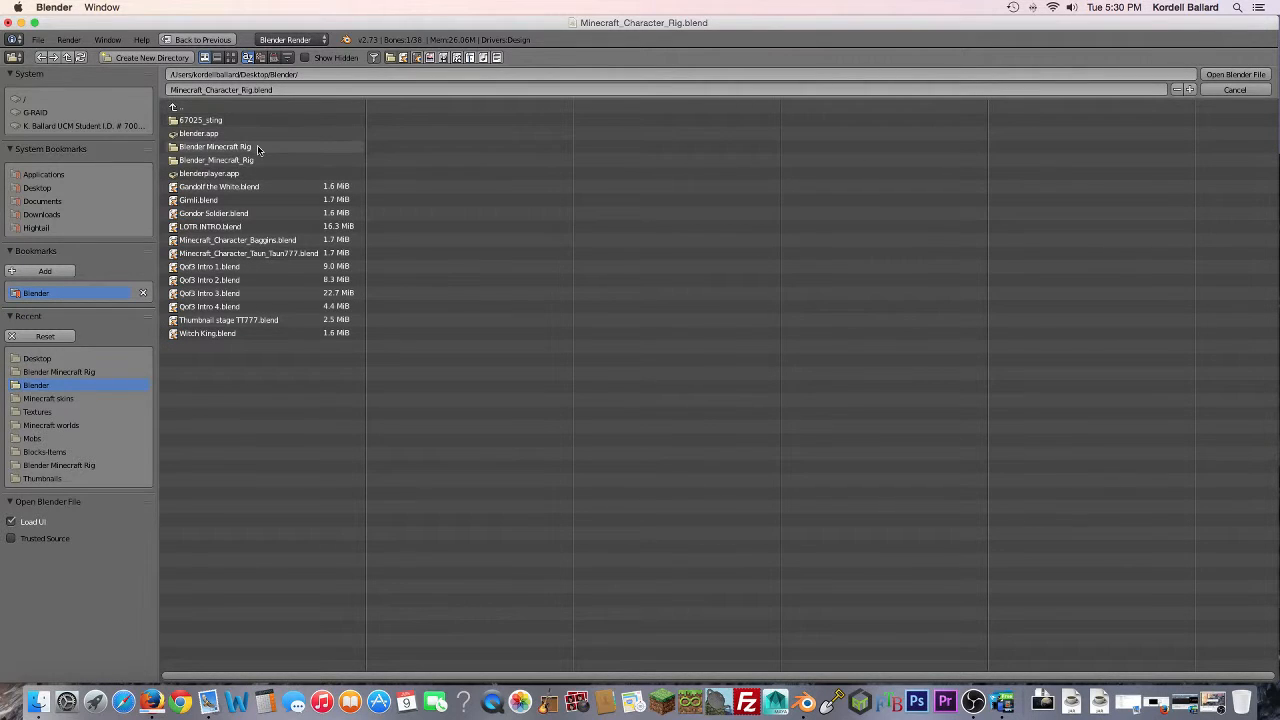
{"action": "left_click", "coordinate": [257, 148]}
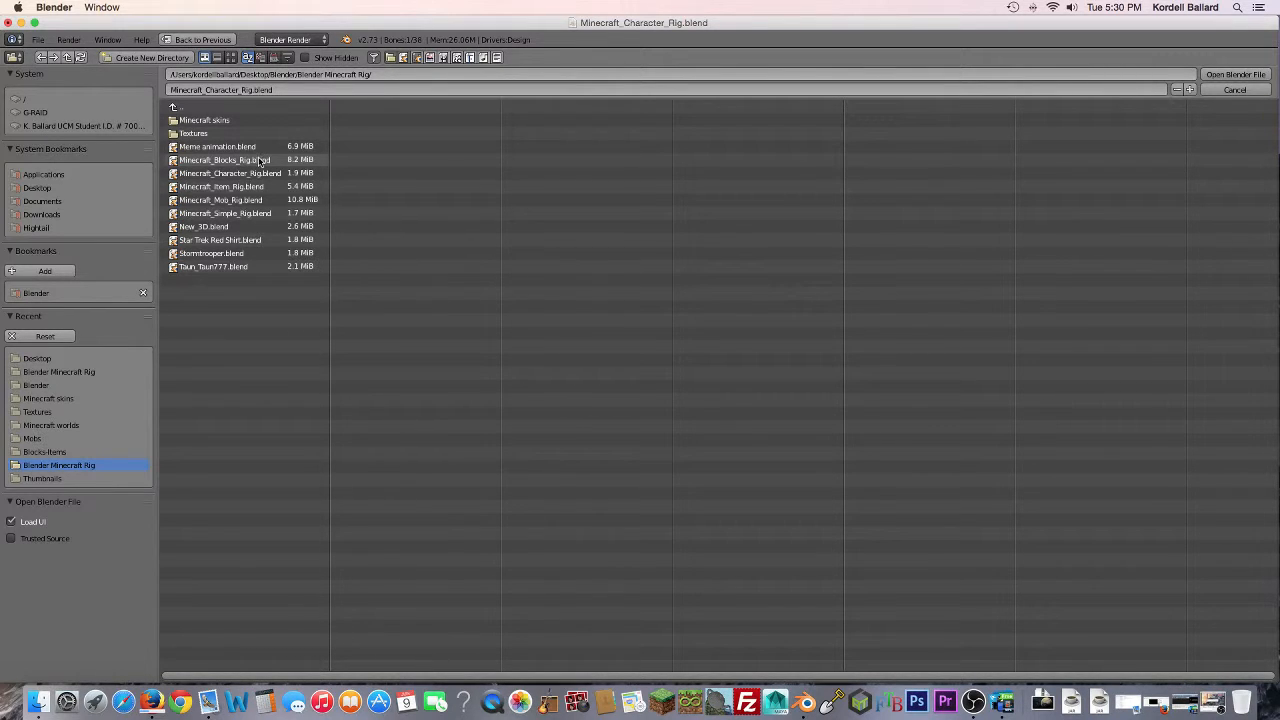
{"action": "left_click", "coordinate": [259, 162]}
{"action": "double_click", "coordinate": [259, 162]}
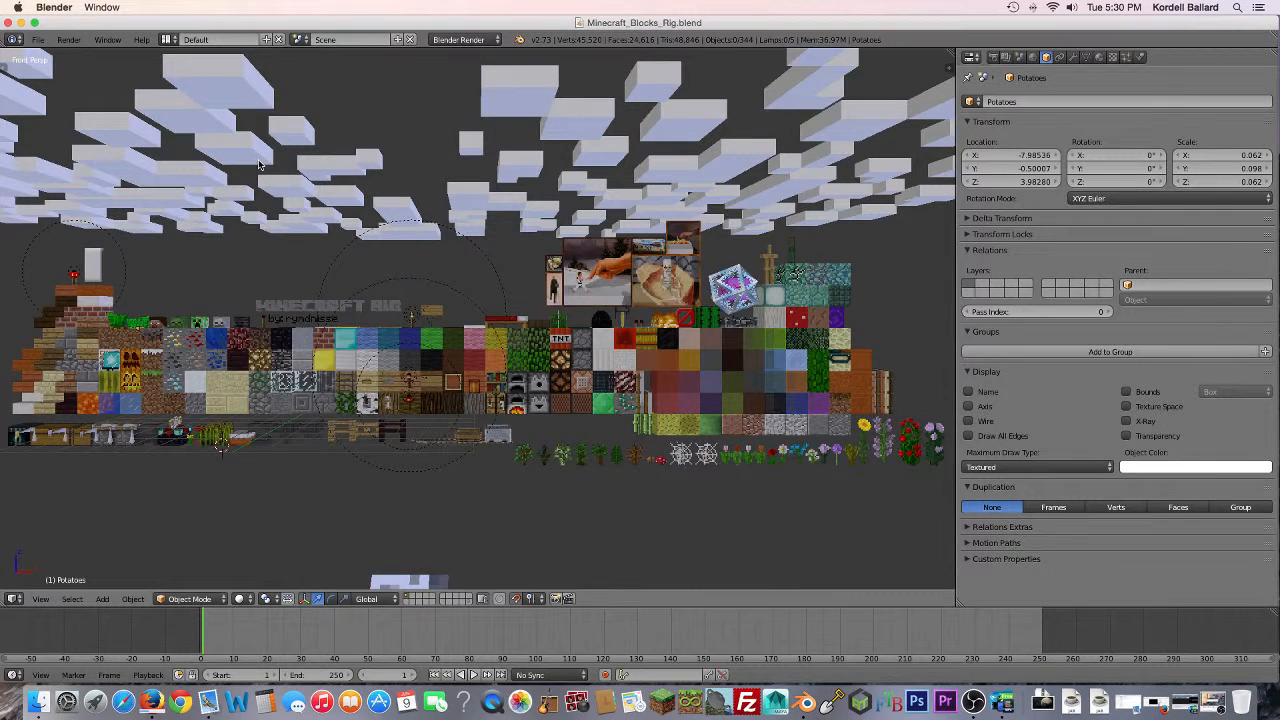
Step: Select the Sun+Moon object, try raising it to Z 25 and undo the move
{"action": "scroll", "coordinate": [520, 393], "scroll_direction": "down", "scroll_amount": 6}
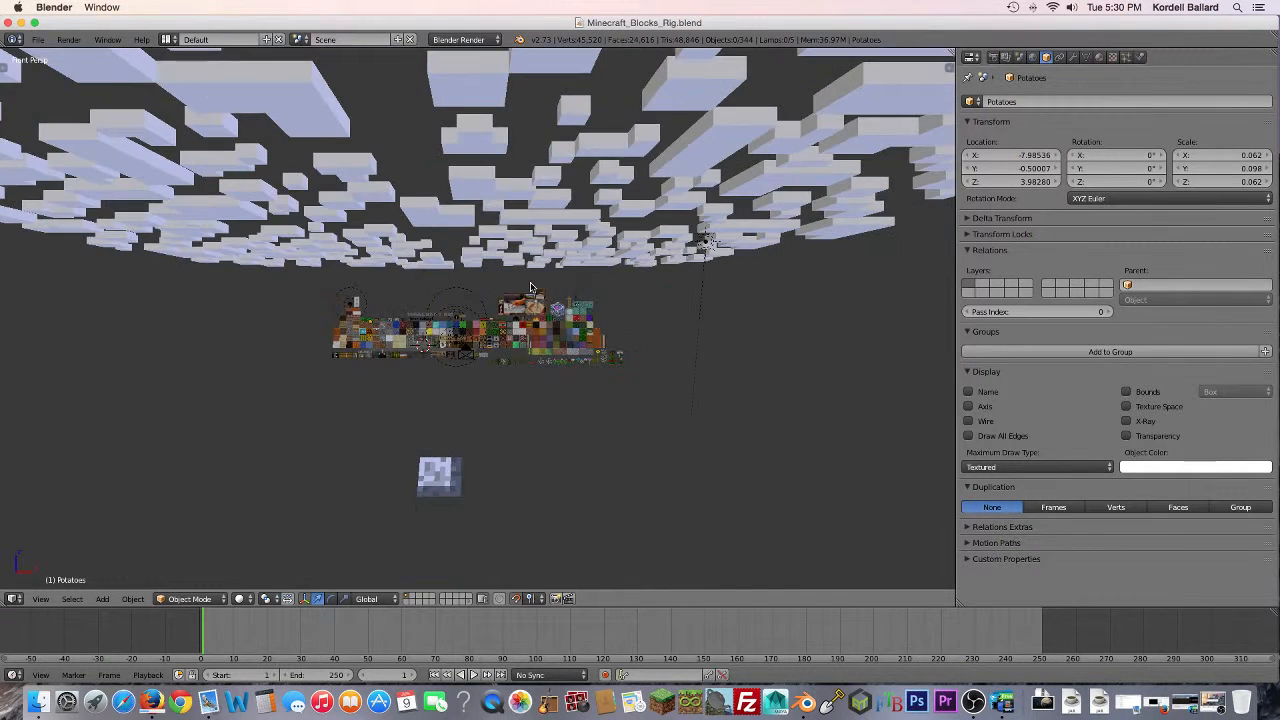
{"action": "scroll", "coordinate": [790, 186], "scroll_direction": "down", "scroll_amount": 5}
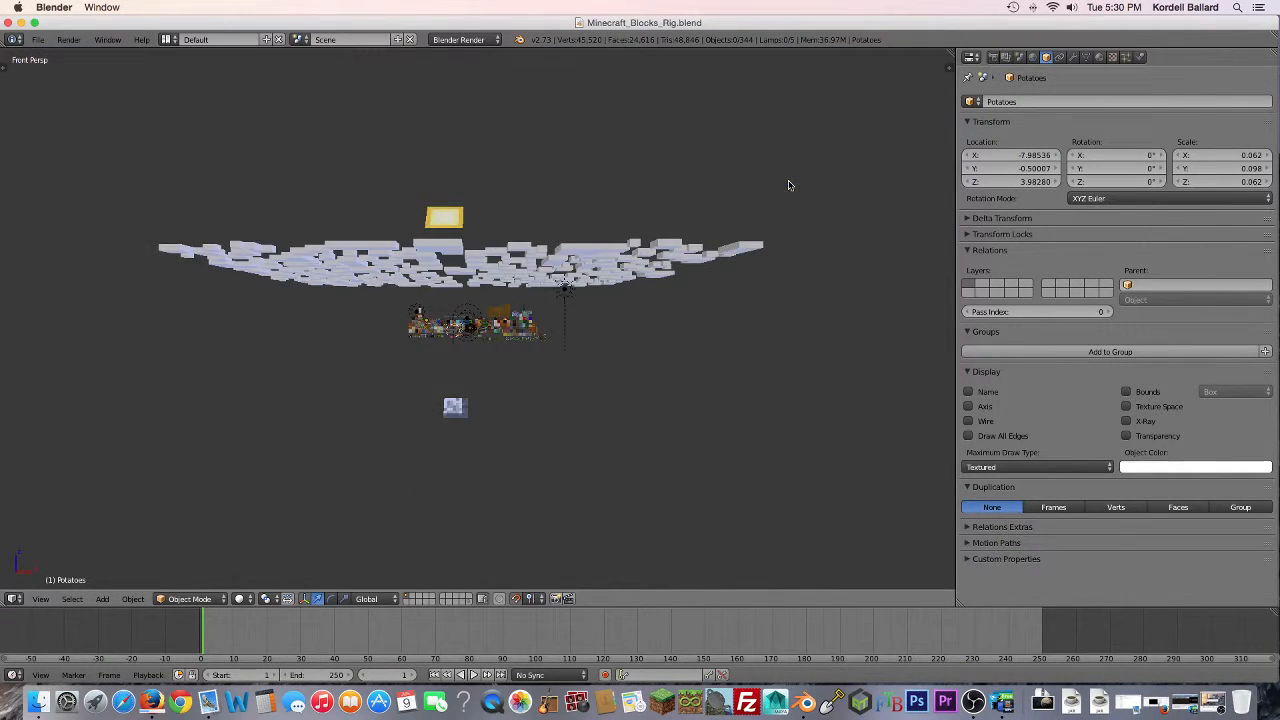
{"action": "right_click", "coordinate": [440, 217]}
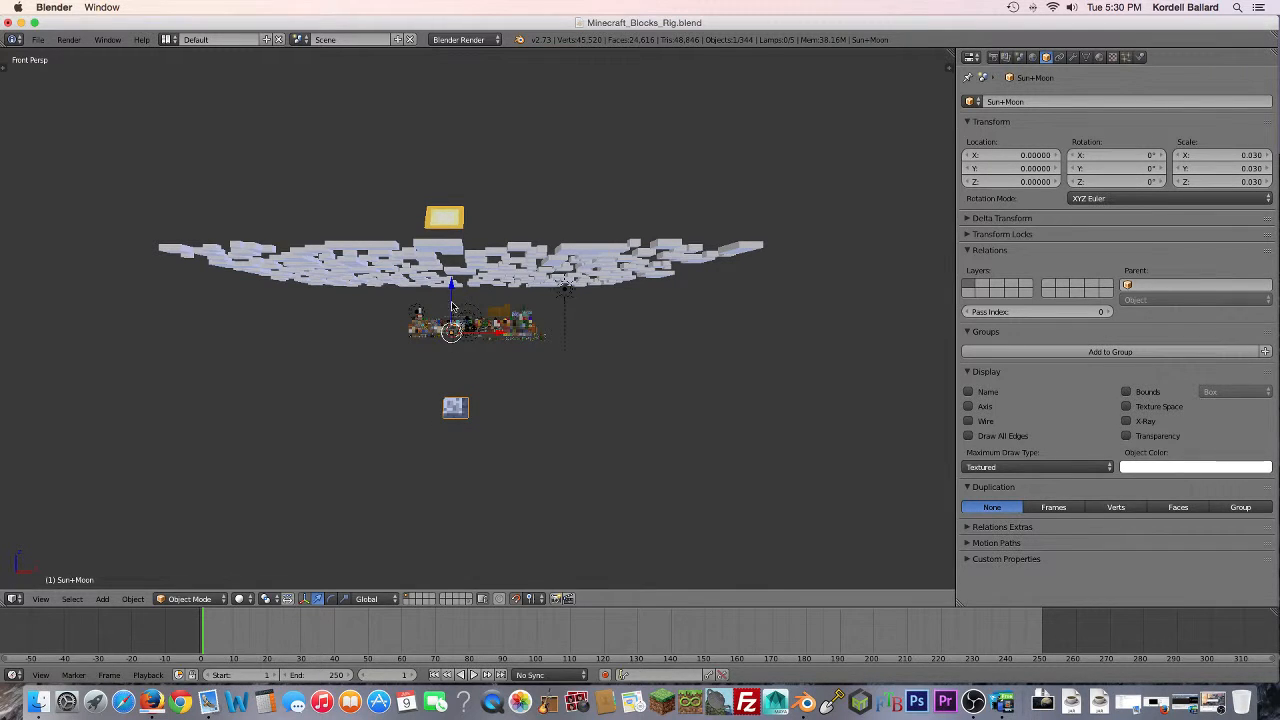
{"action": "left_click_drag", "start_coordinate": [455, 305], "coordinate": [460, 220]}
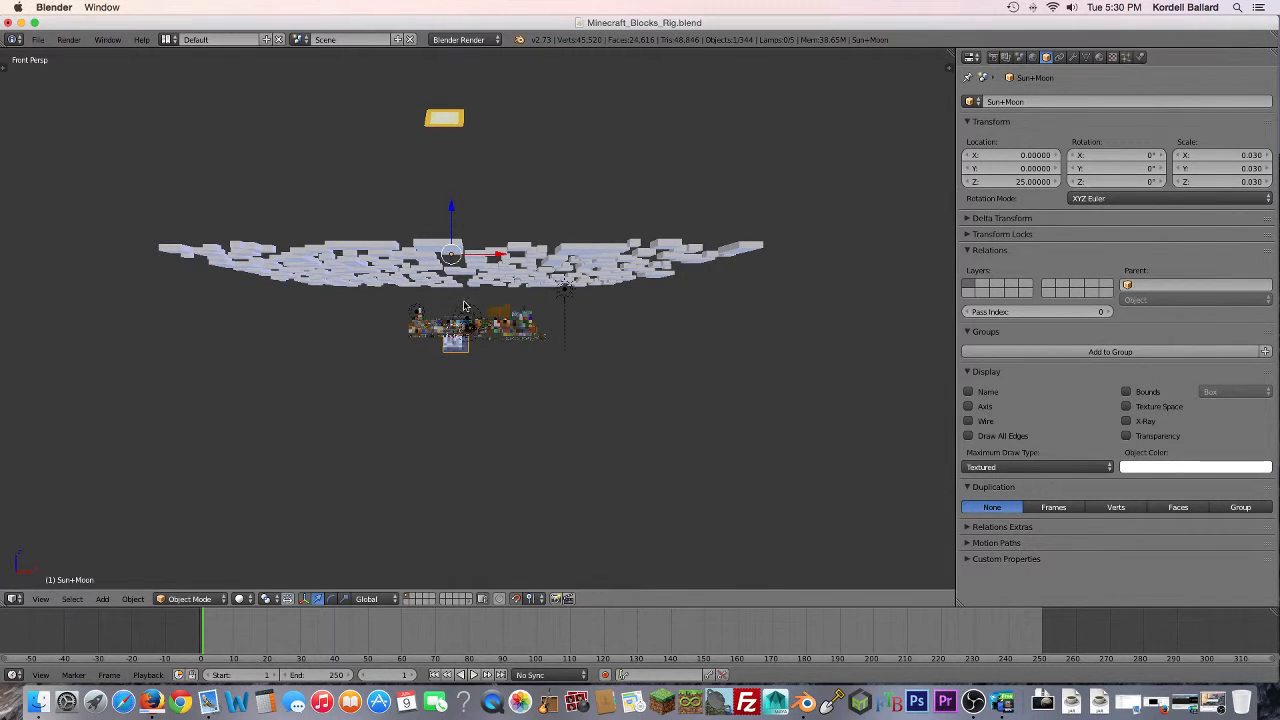
{"action": "key", "text": "ctrl+z"}
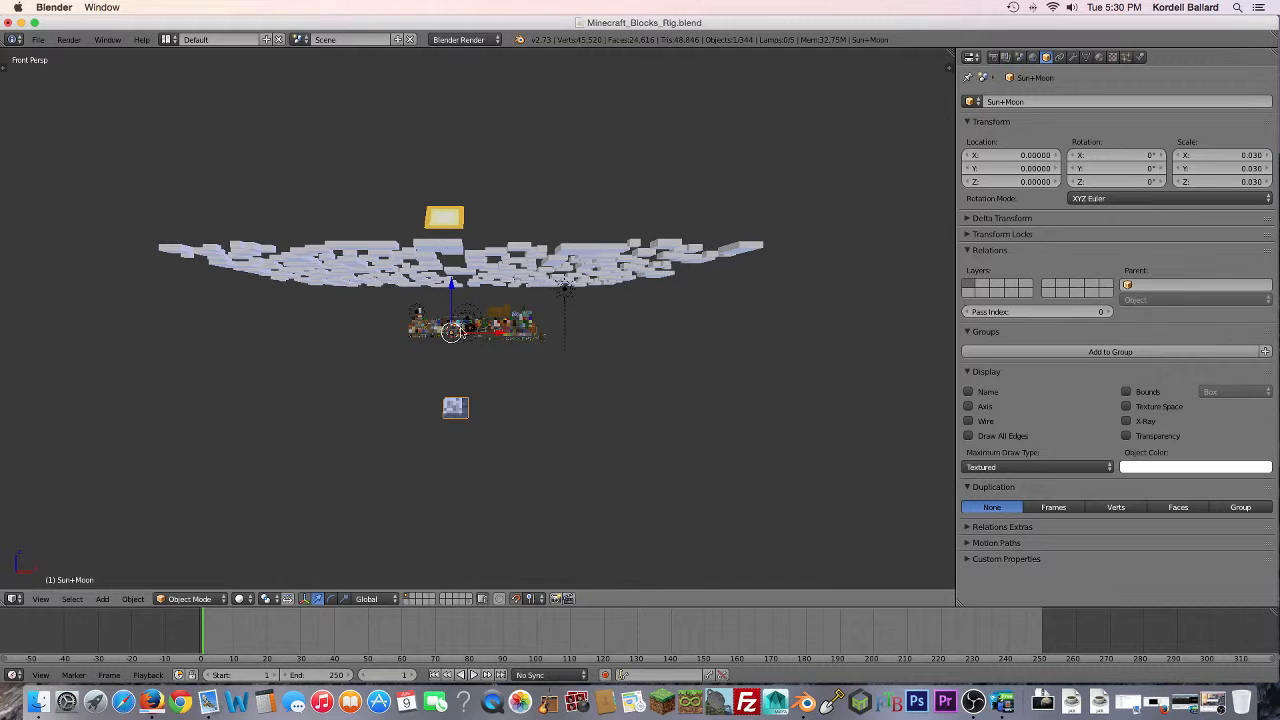
Step: Select the sun lamp below the clouds and look over the wall of block models up to its far end
{"action": "right_click", "coordinate": [558, 295]}
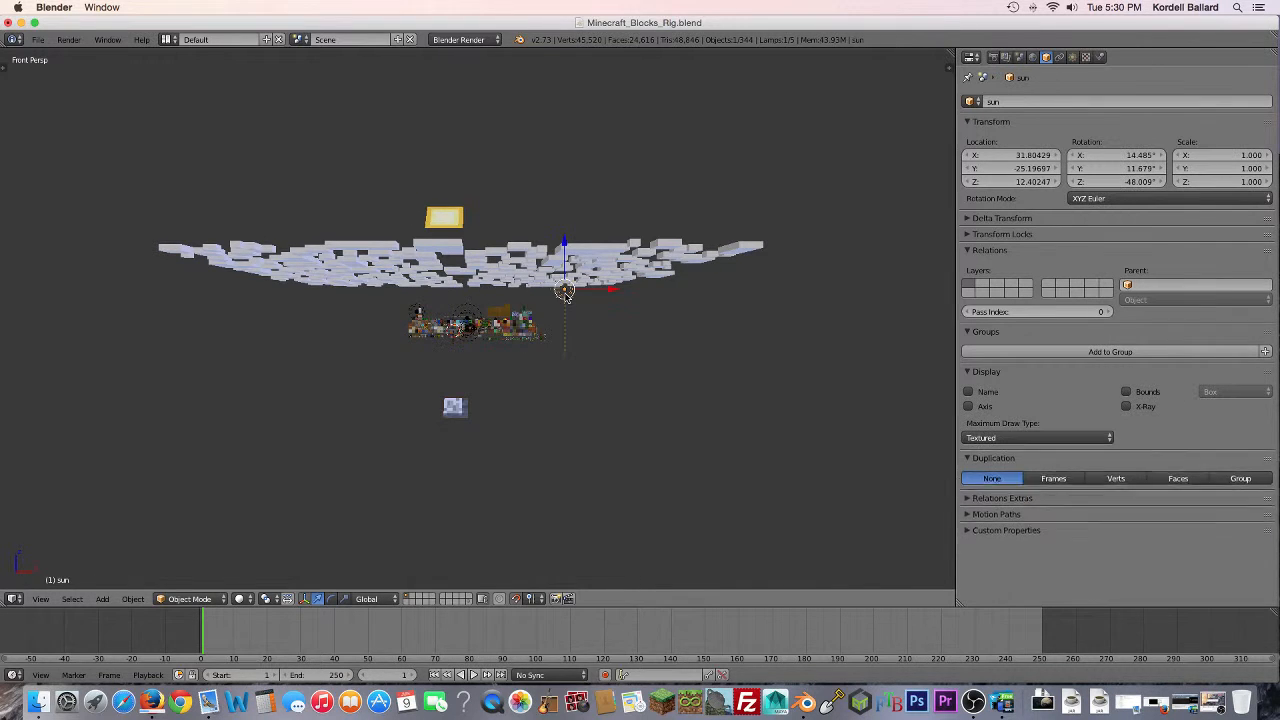
{"action": "scroll", "coordinate": [565, 328], "scroll_direction": "up", "scroll_amount": 3}
{"action": "scroll", "coordinate": [565, 328], "scroll_direction": "up", "scroll_amount": 1}
{"action": "scroll", "coordinate": [565, 328], "scroll_direction": "down", "scroll_amount": 3}
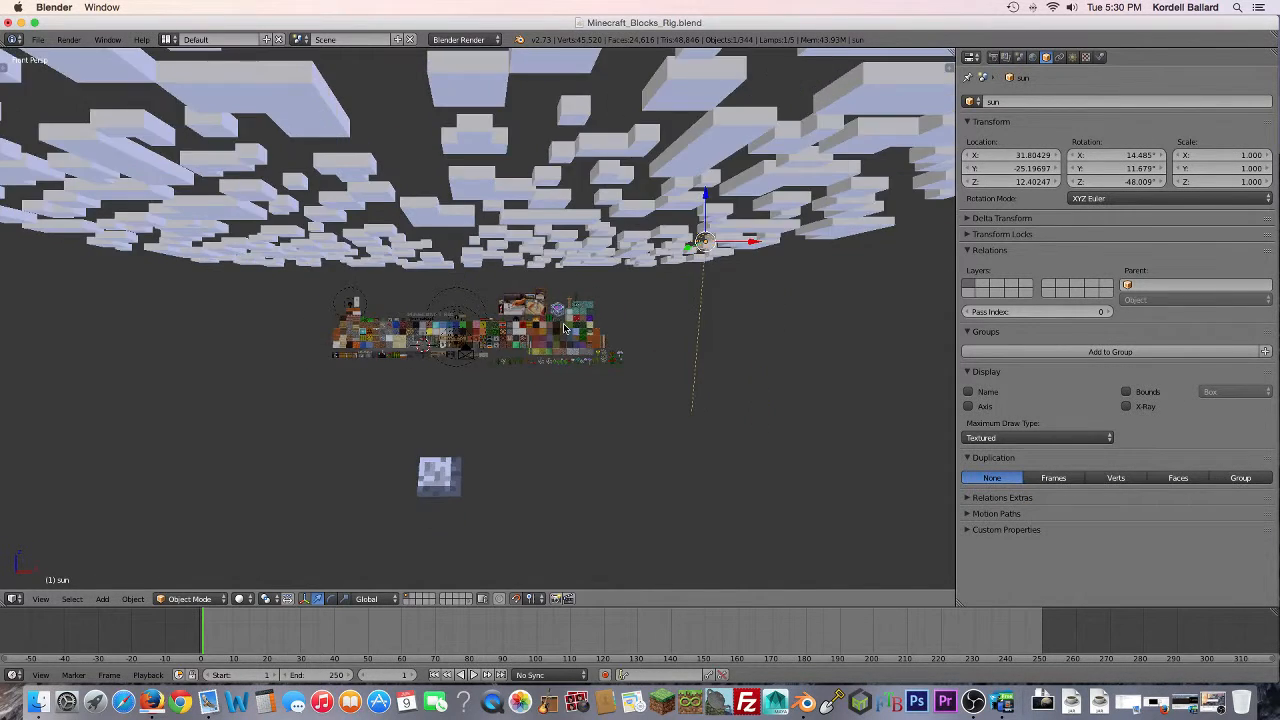
{"action": "scroll", "coordinate": [565, 328], "scroll_direction": "up", "scroll_amount": 5}
{"action": "scroll", "coordinate": [565, 328], "scroll_direction": "up", "scroll_amount": 6}
{"action": "scroll", "coordinate": [565, 328], "scroll_direction": "down", "scroll_amount": 1}
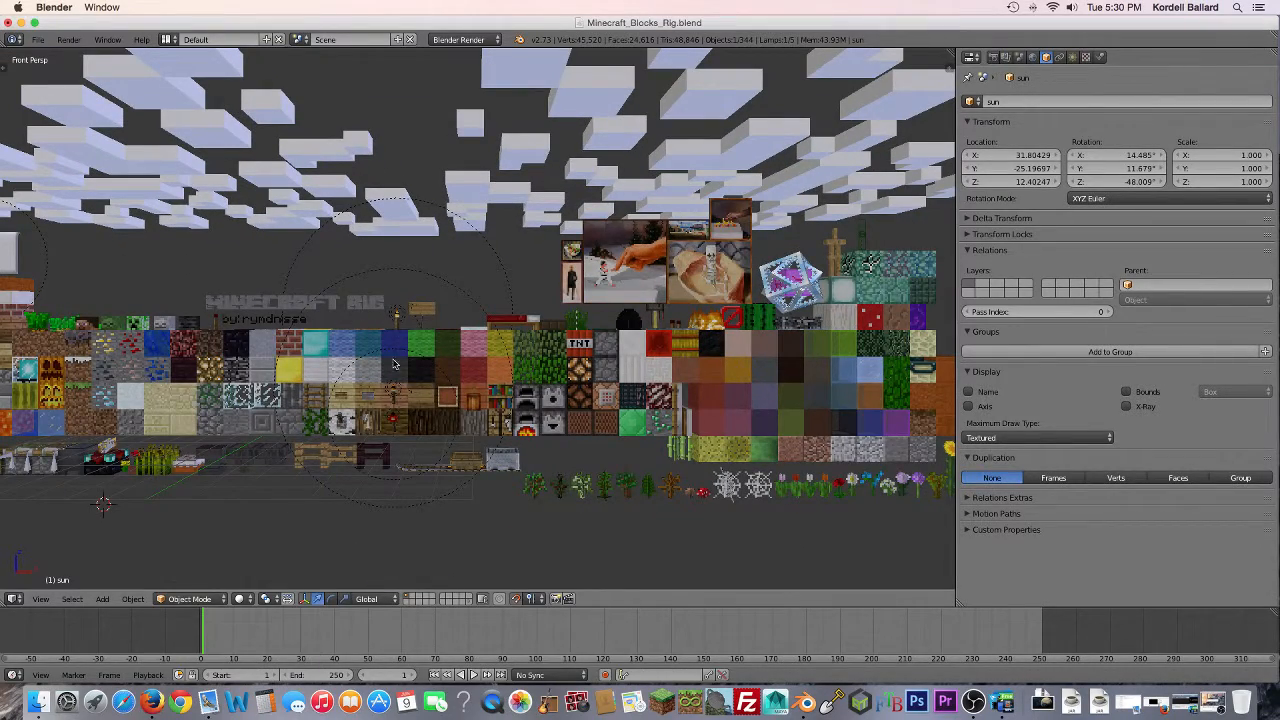
{"action": "middle_click_drag", "start_coordinate": [396, 325], "coordinate": [393, 372]}
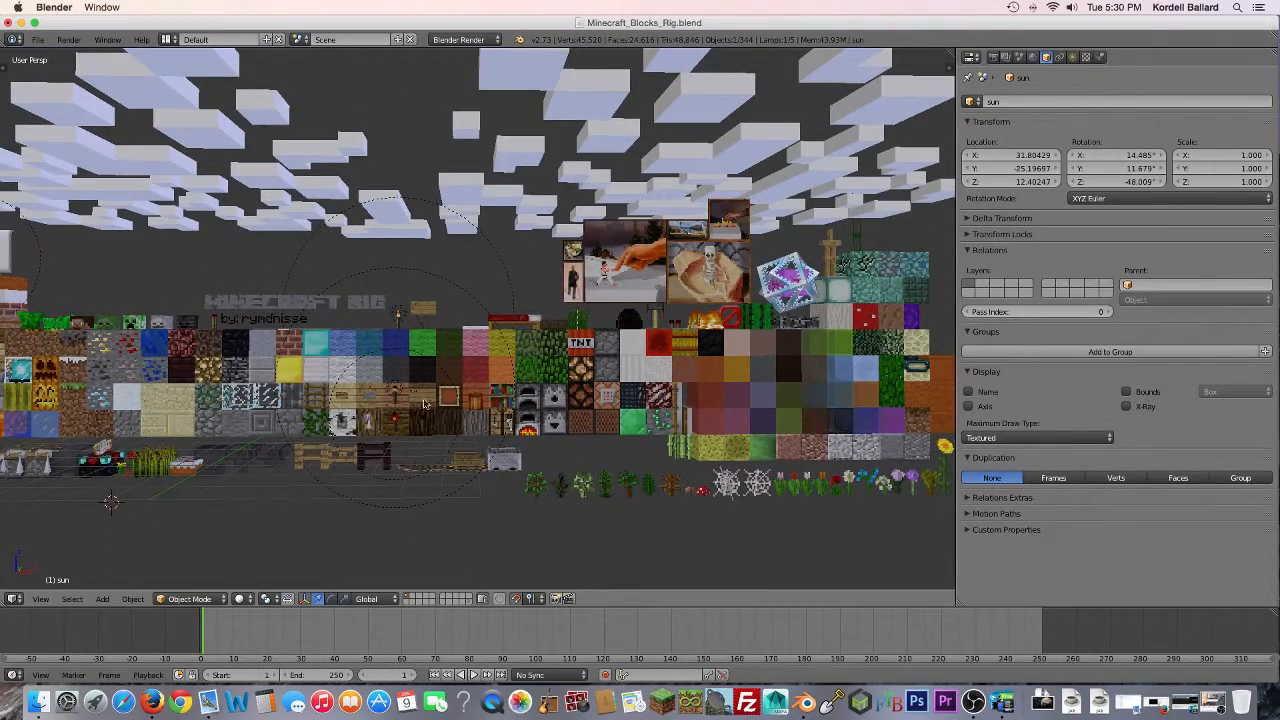
{"action": "middle_click_drag", "start_coordinate": [553, 424], "coordinate": [326, 412]}
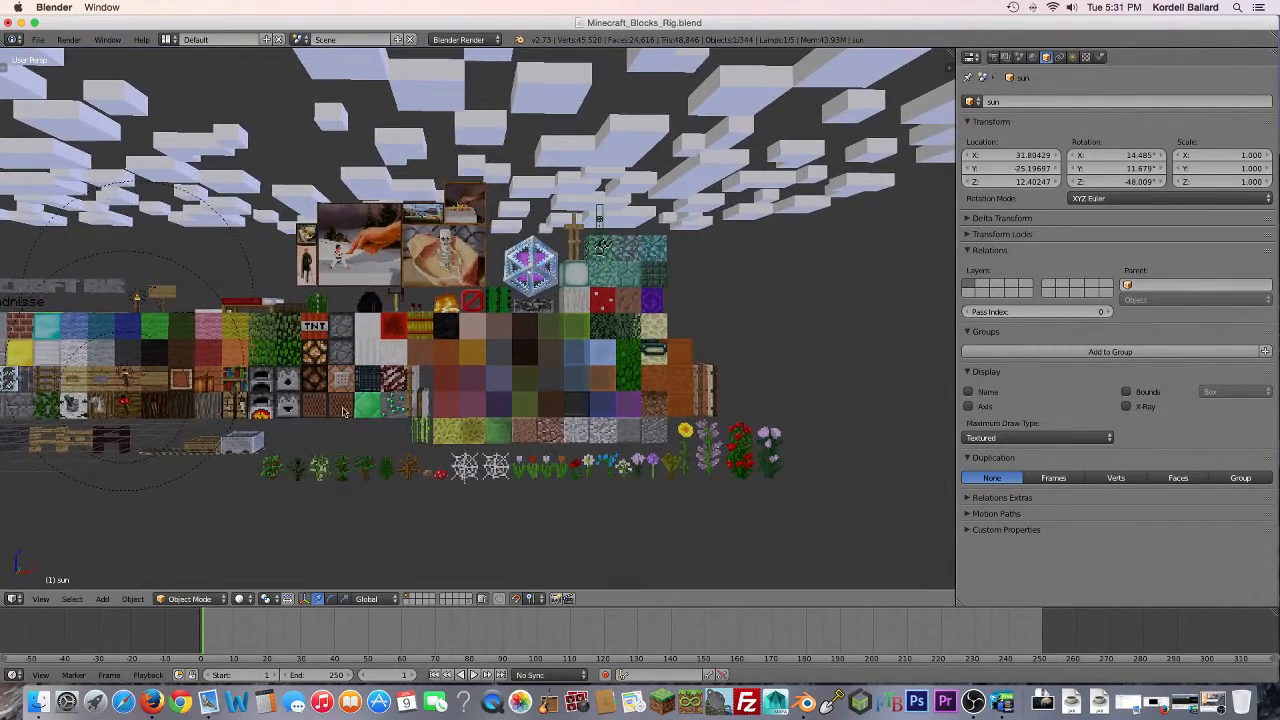
Step: Select the spruce door, the wet sponge block and the dark prismarine block in turn to identify them
{"action": "right_click", "coordinate": [698, 380]}
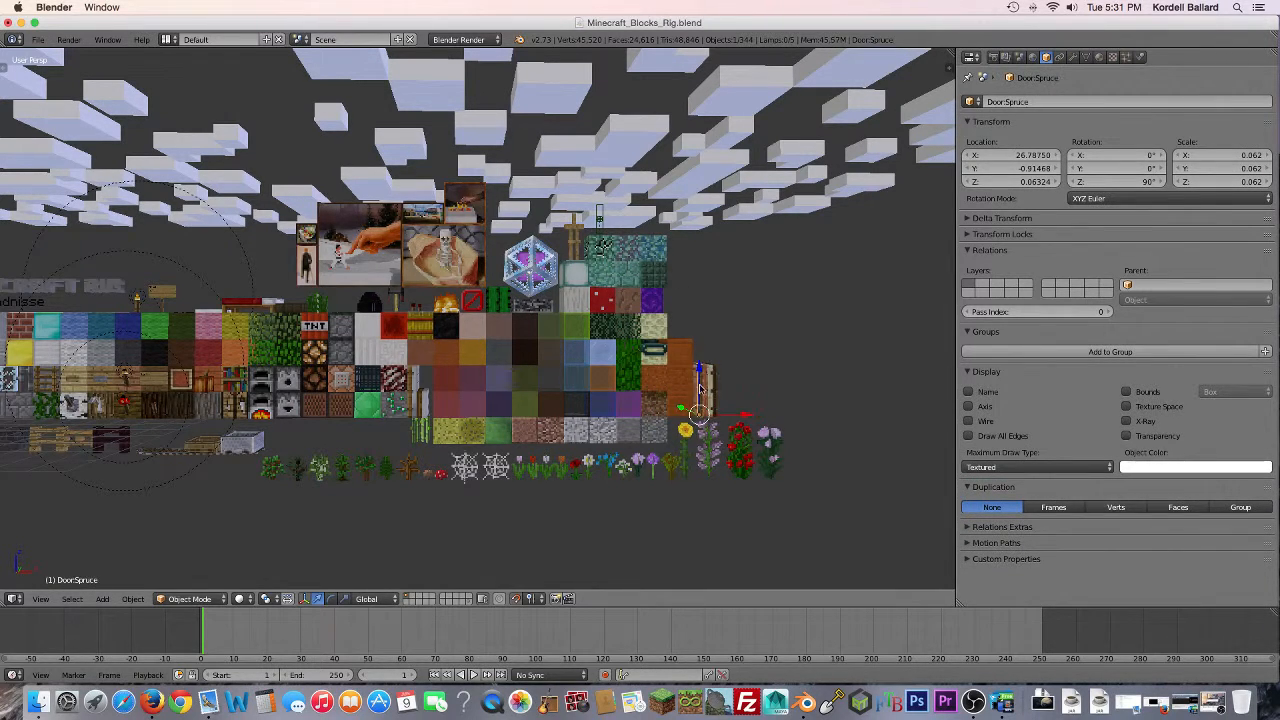
{"action": "right_click", "coordinate": [505, 436]}
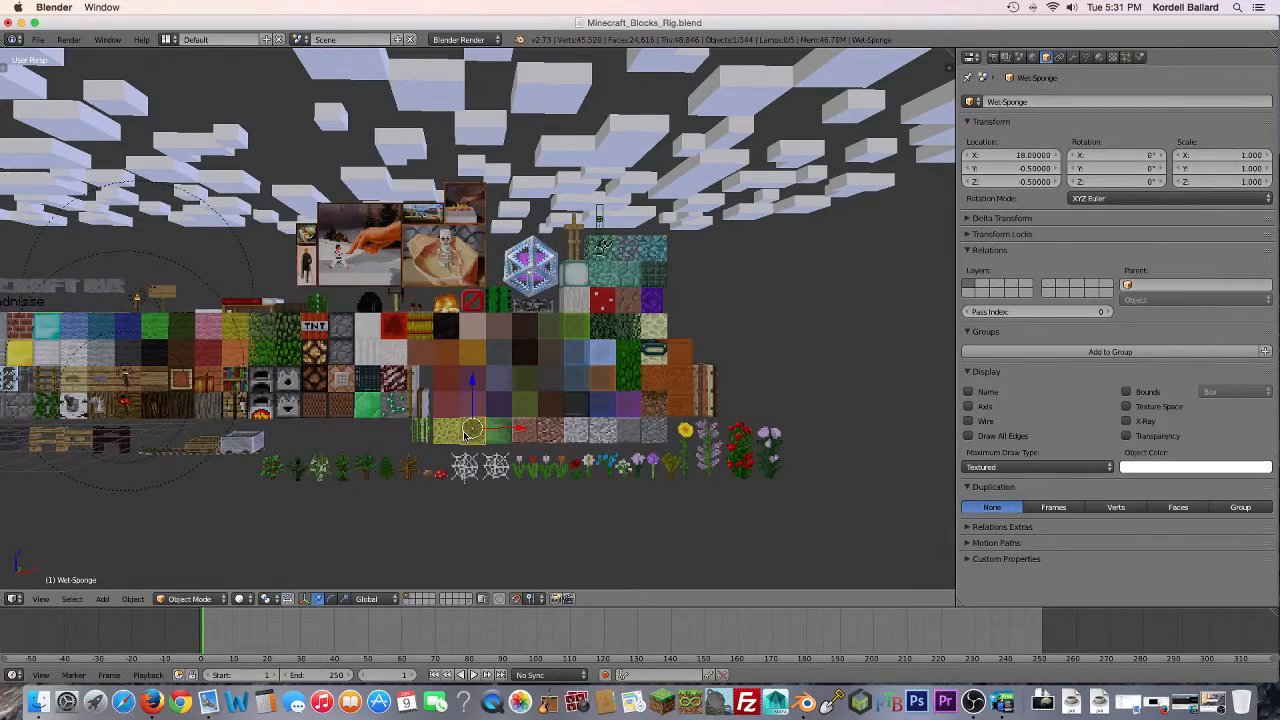
{"action": "right_click", "coordinate": [597, 248]}
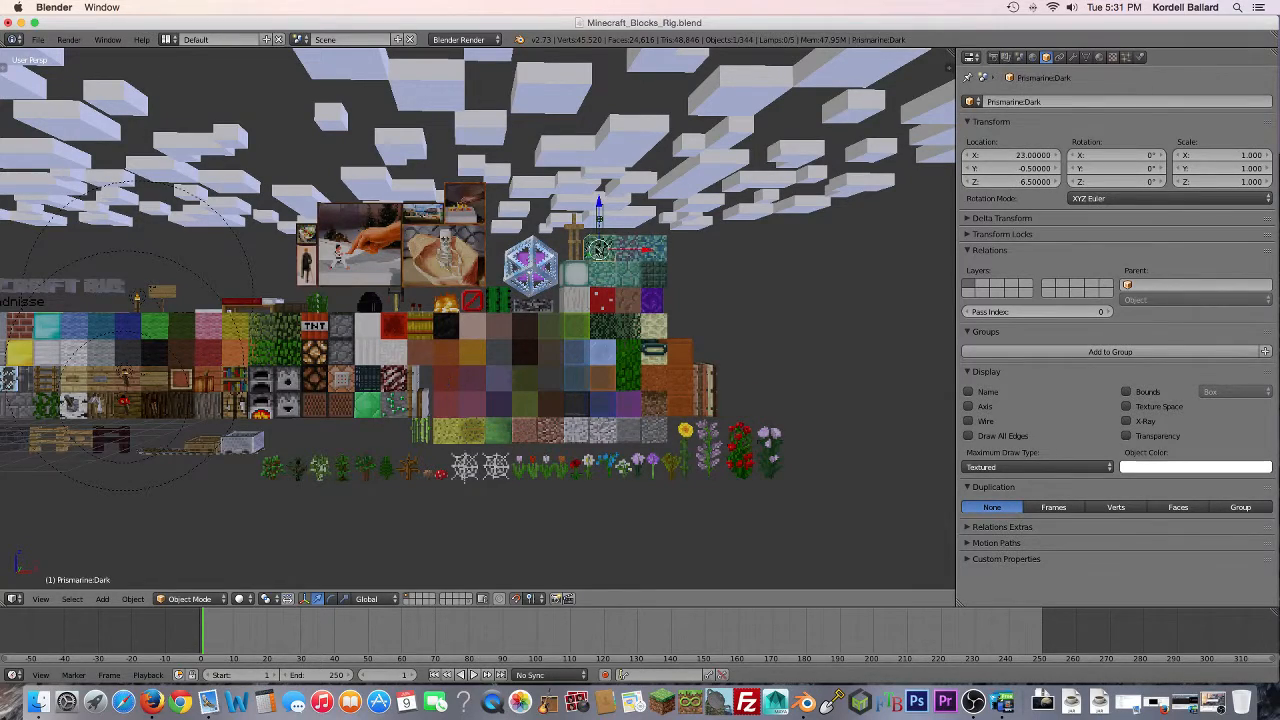
Step: Examine the ender crystal's outer glass, inner crystal and platform, and select the barrier and the armor stand
{"action": "scroll", "coordinate": [600, 248], "scroll_direction": "up", "scroll_amount": 7}
{"action": "scroll", "coordinate": [727, 252], "scroll_direction": "down", "scroll_amount": 6}
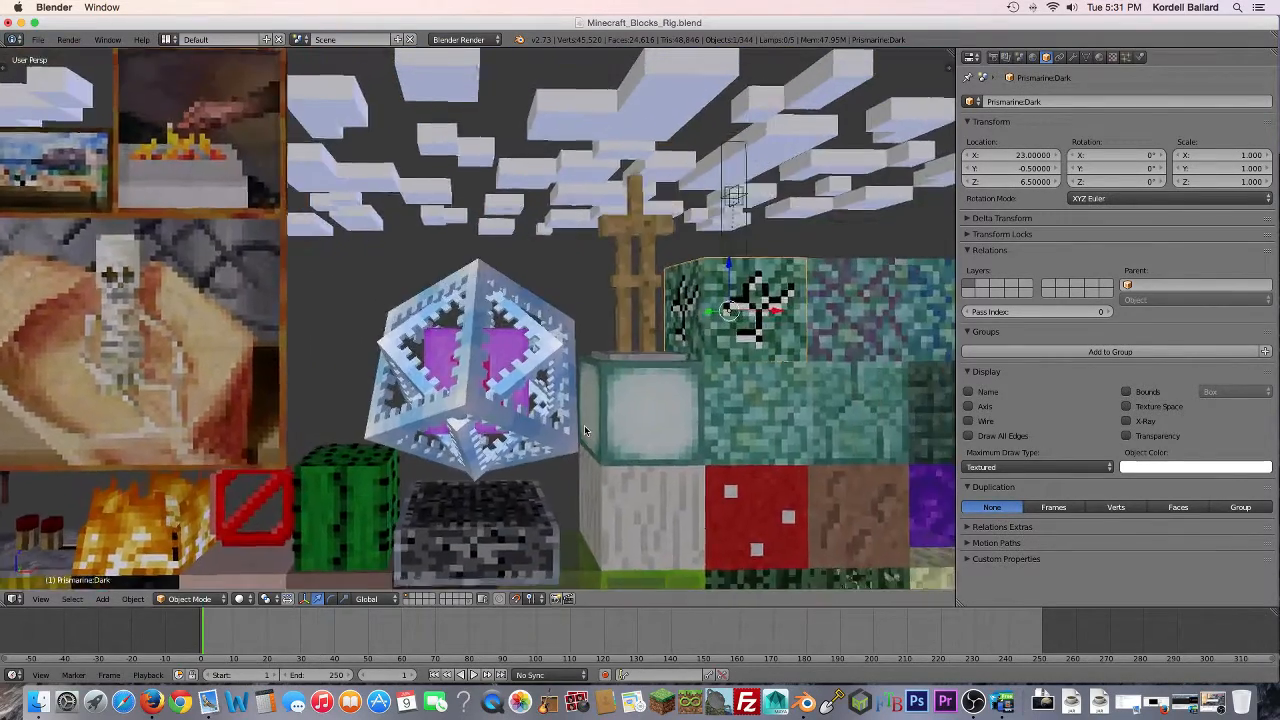
{"action": "right_click", "coordinate": [460, 400]}
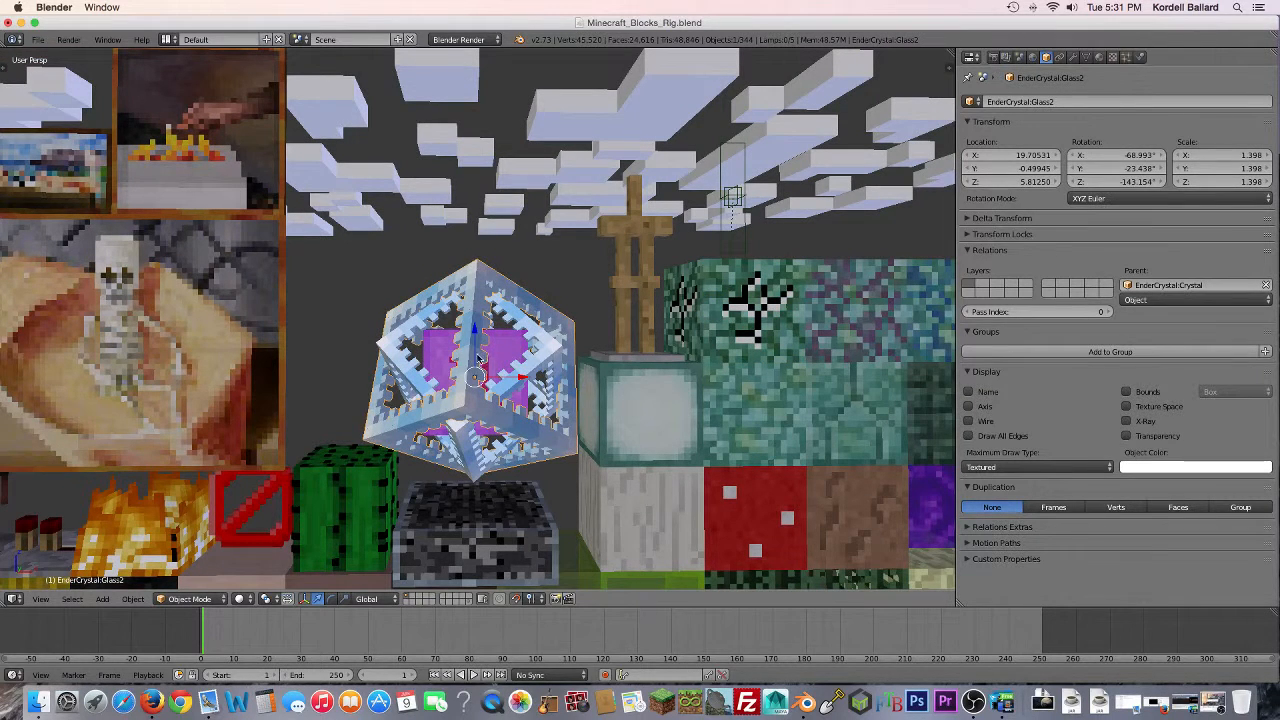
{"action": "right_click", "coordinate": [448, 362]}
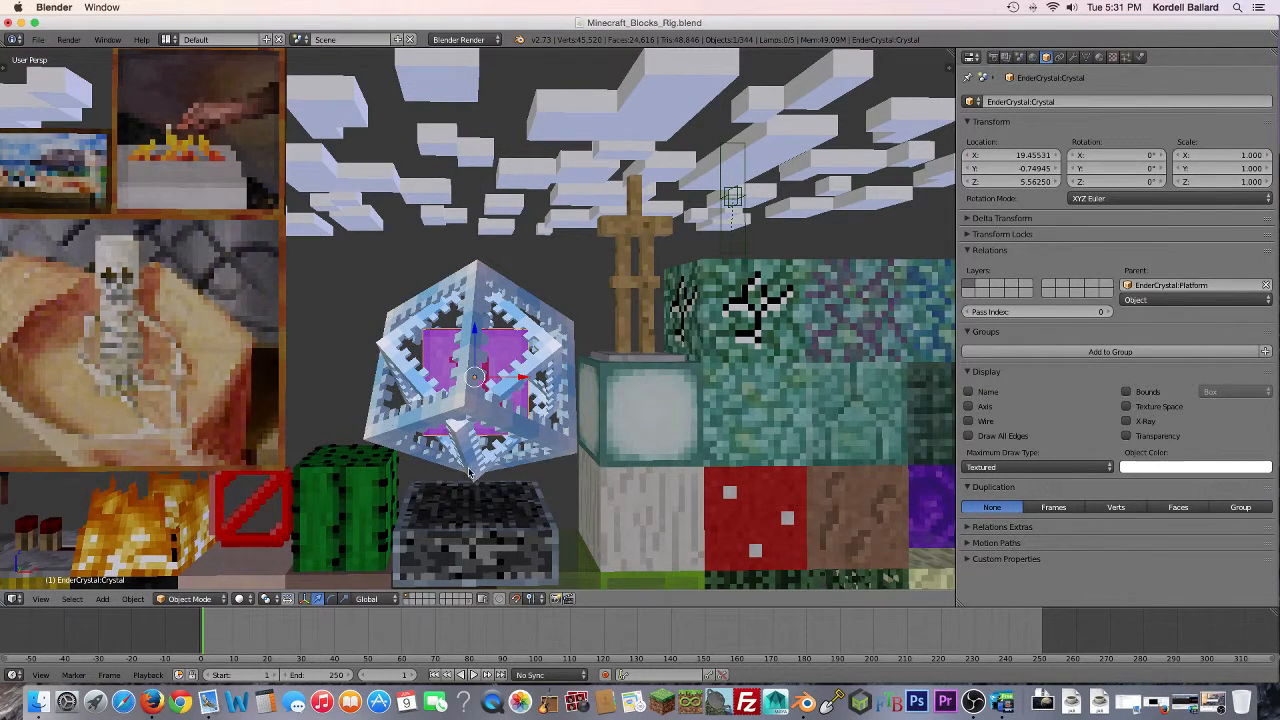
{"action": "right_click", "coordinate": [474, 525]}
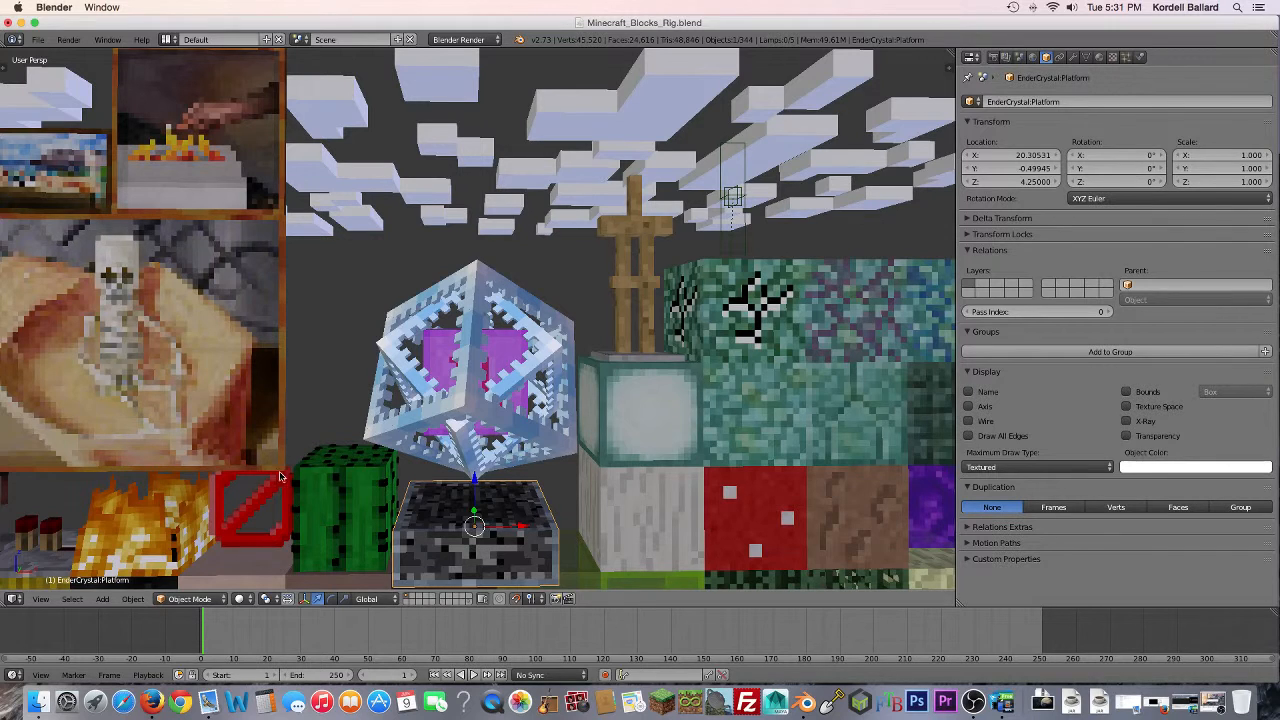
{"action": "right_click", "coordinate": [256, 508]}
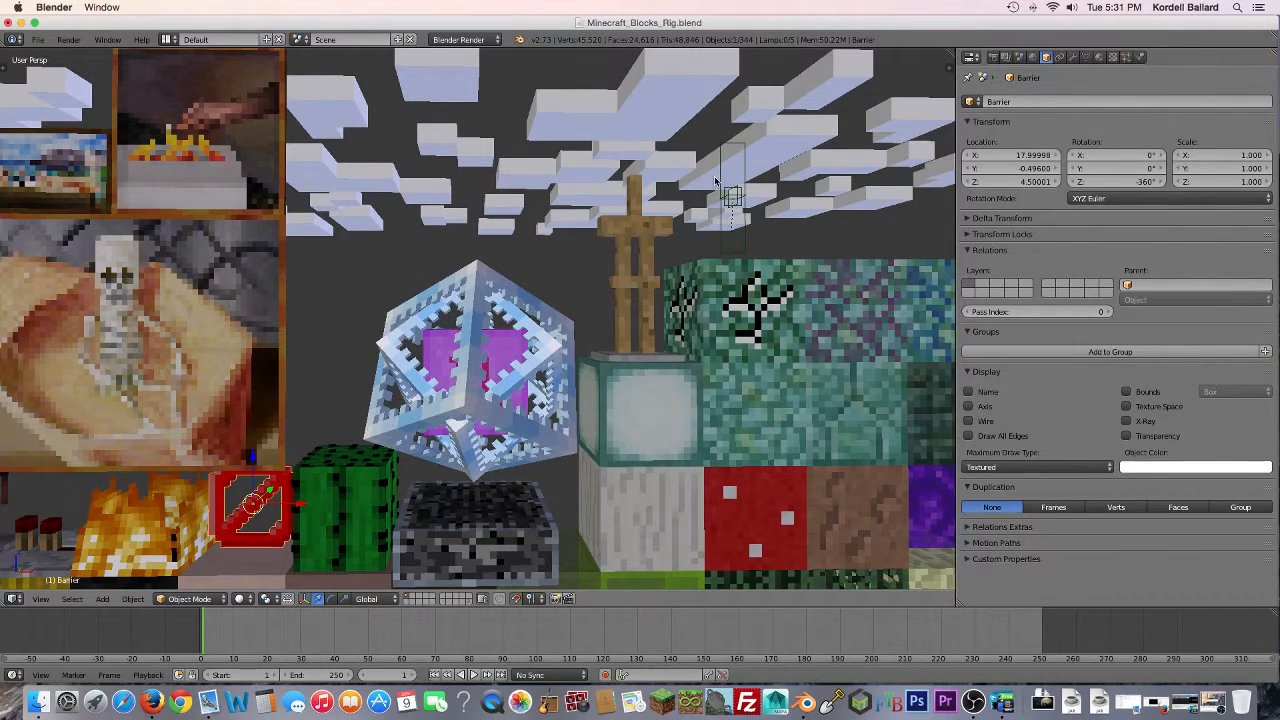
{"action": "right_click", "coordinate": [648, 238]}
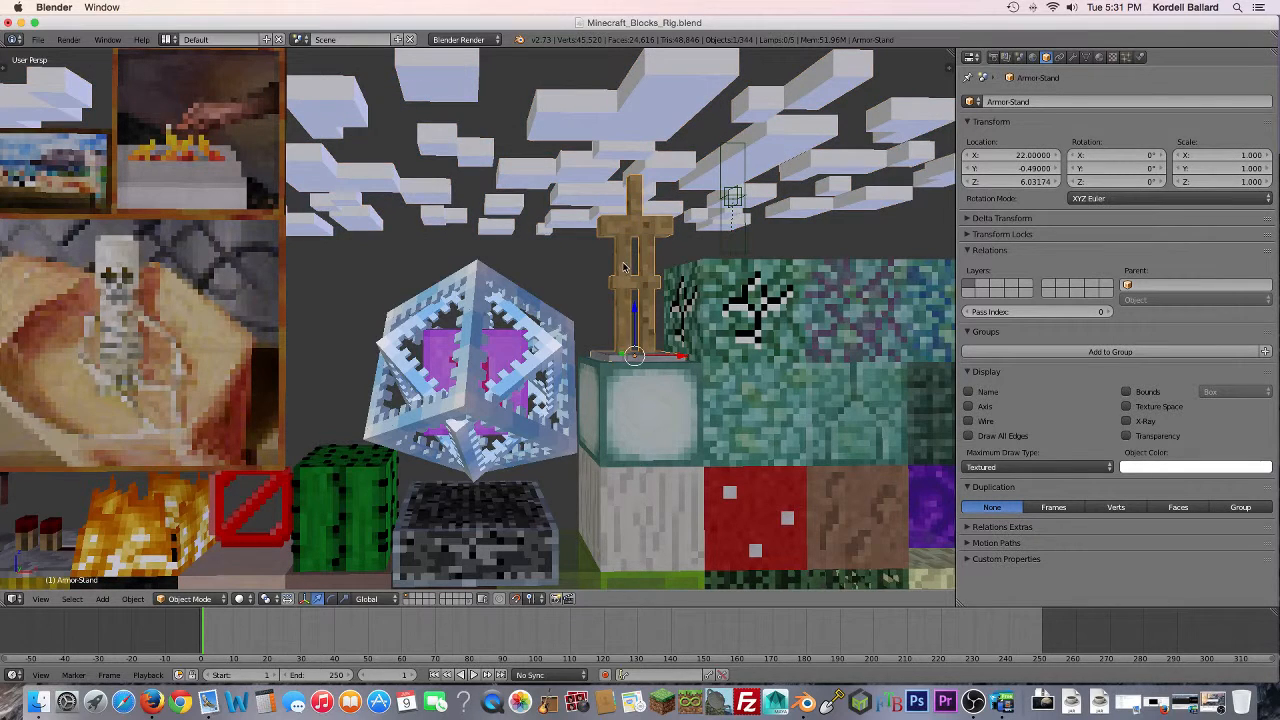
Step: Switch the Block-Breaking:Controls armature to Pose Mode and raise its Control bone to clear the cracks from the dark prismarine block
{"action": "right_click", "coordinate": [733, 198]}
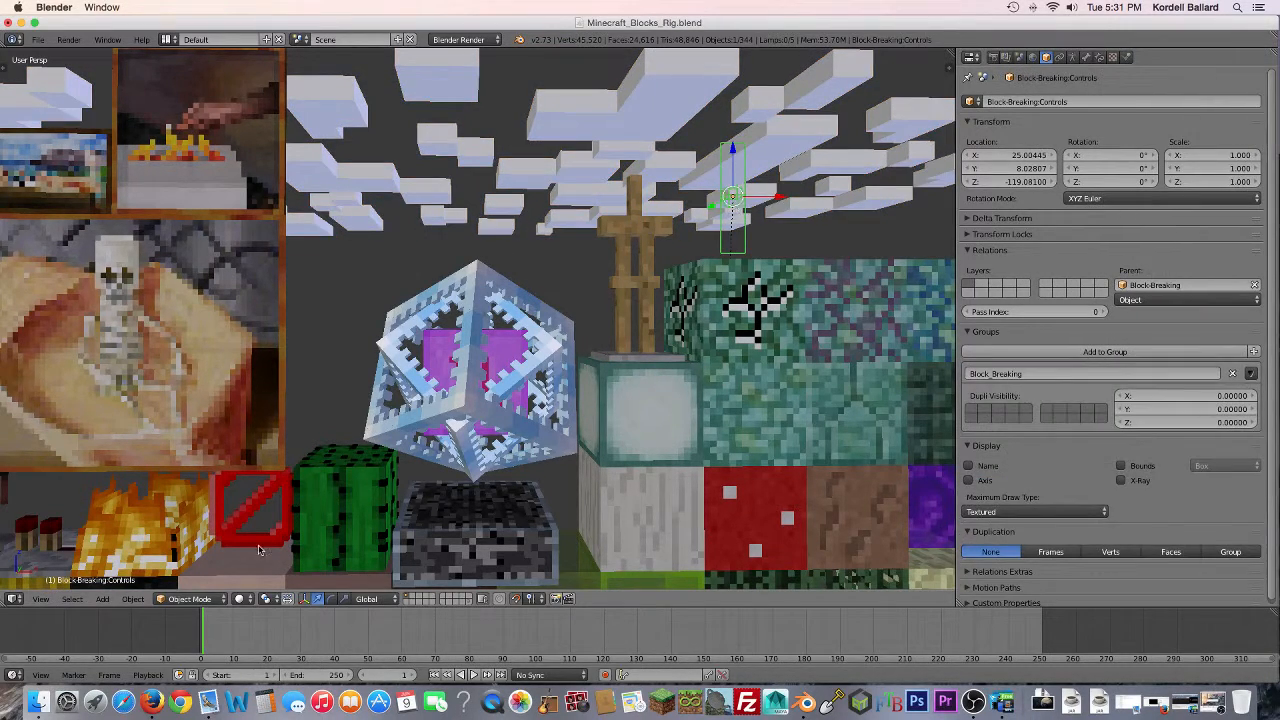
{"action": "left_click", "coordinate": [189, 598]}
{"action": "left_click", "coordinate": [186, 551]}
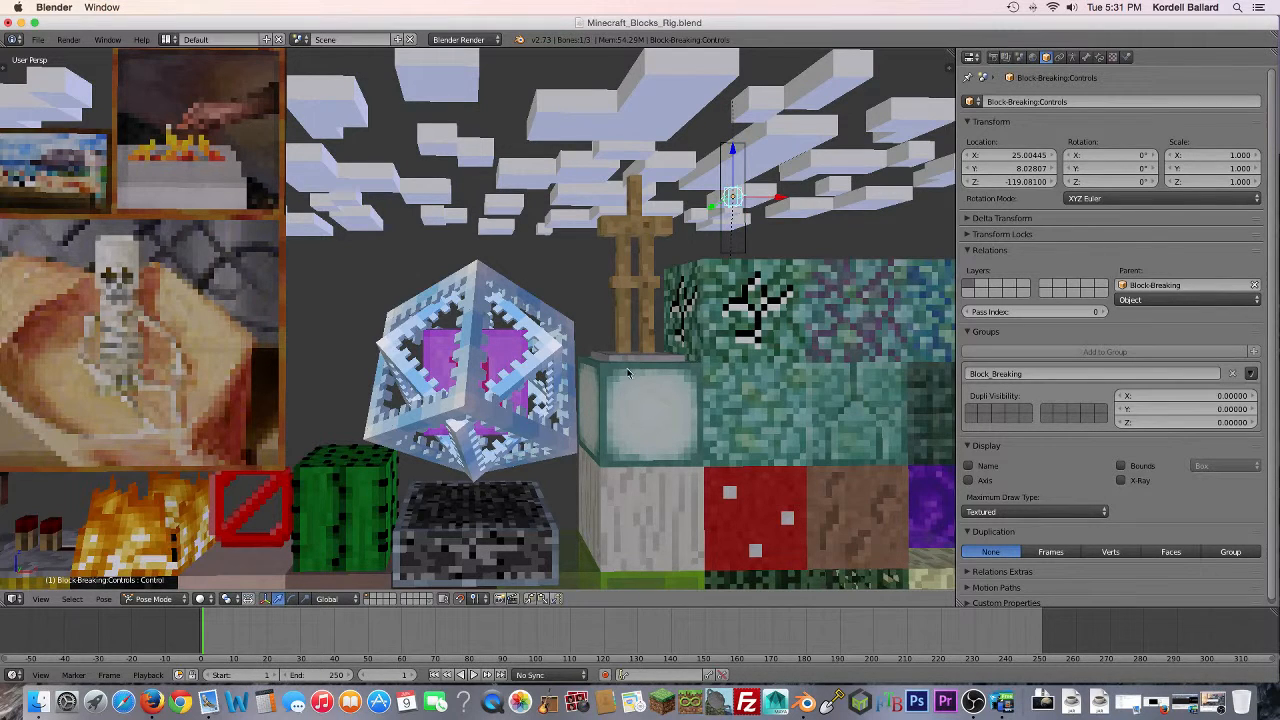
{"action": "left_click_drag", "start_coordinate": [731, 151], "coordinate": [741, 102]}
{"action": "mouse_move", "coordinate": [733, 196]}
{"action": "left_mouse_down"}
{"action": "mouse_move", "coordinate": [735, 283]}
{"action": "mouse_move", "coordinate": [740, 150]}
{"action": "mouse_move", "coordinate": [733, 243]}
{"action": "mouse_move", "coordinate": [743, 209]}
{"action": "left_mouse_up"}
{"action": "left_click_drag", "start_coordinate": [740, 196], "coordinate": [745, 140]}
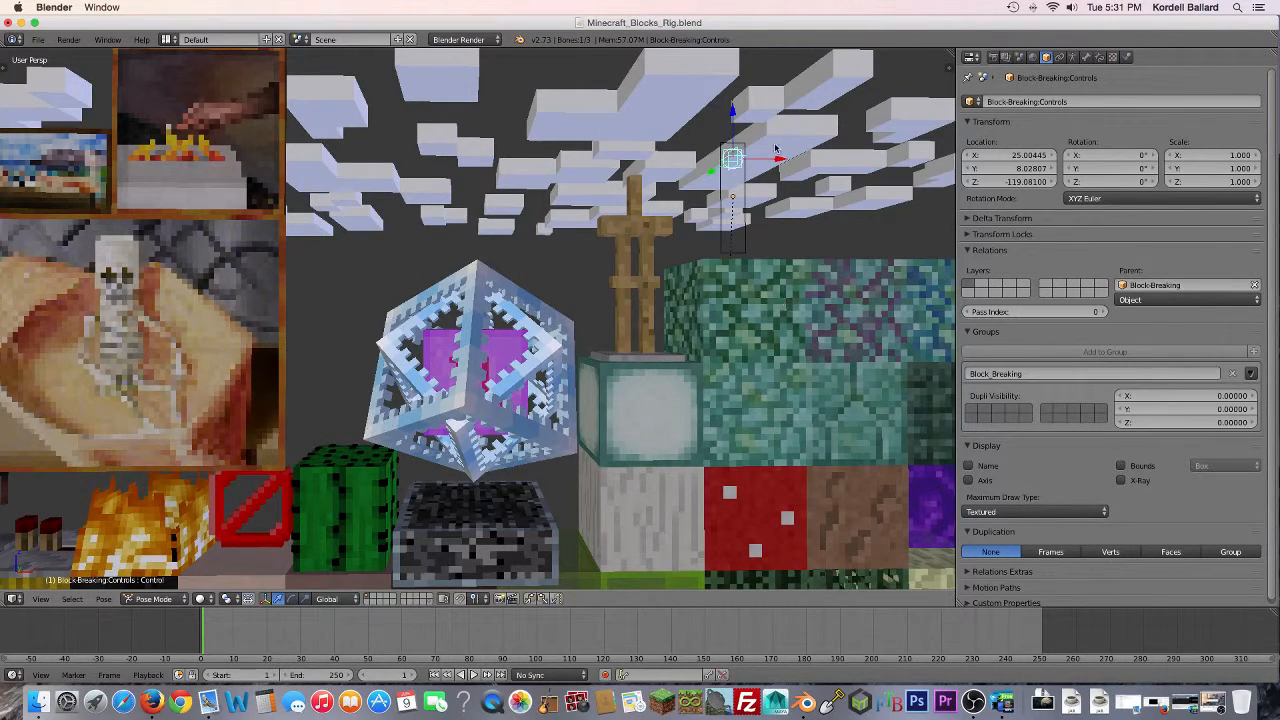
Step: Lower the block-breaking Control bone to bring the cracks back onto the dark prismarine block, and select the ender dragon egg
{"action": "left_click_drag", "start_coordinate": [732, 162], "coordinate": [738, 210]}
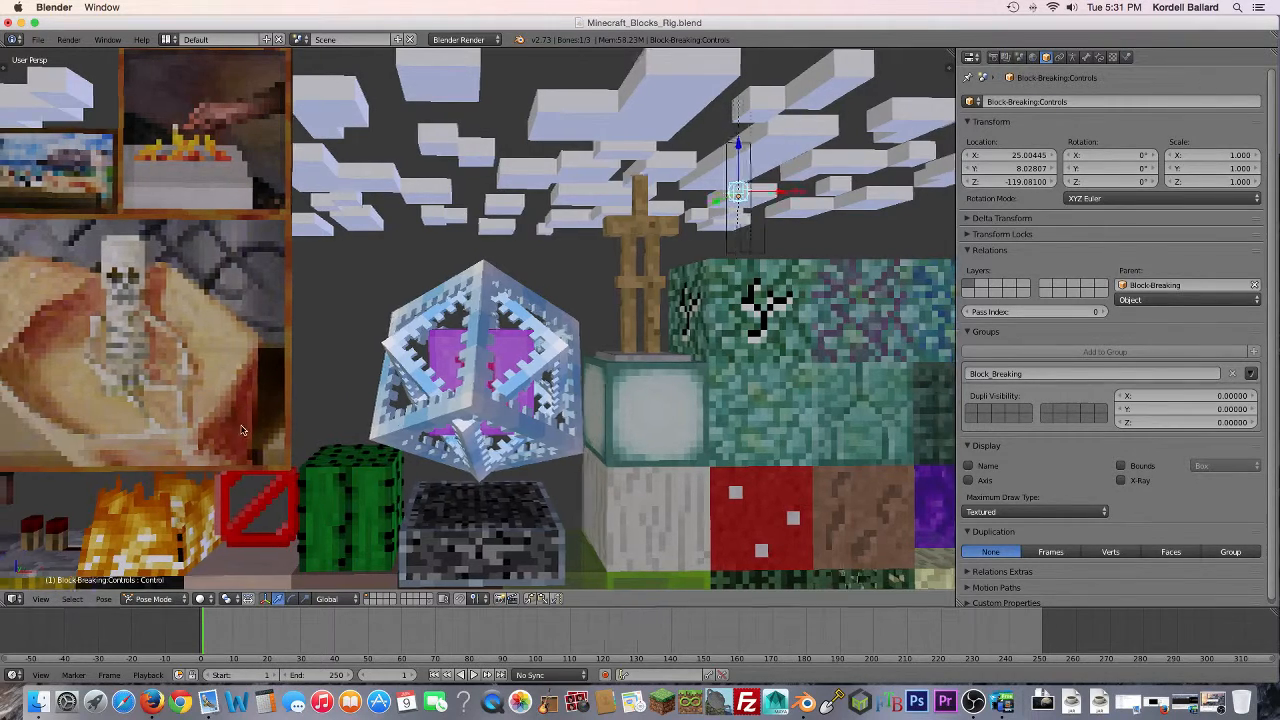
{"action": "middle_click_drag", "start_coordinate": [86, 454], "coordinate": [566, 369], "text": "shift"}
{"action": "right_click", "coordinate": [241, 471]}
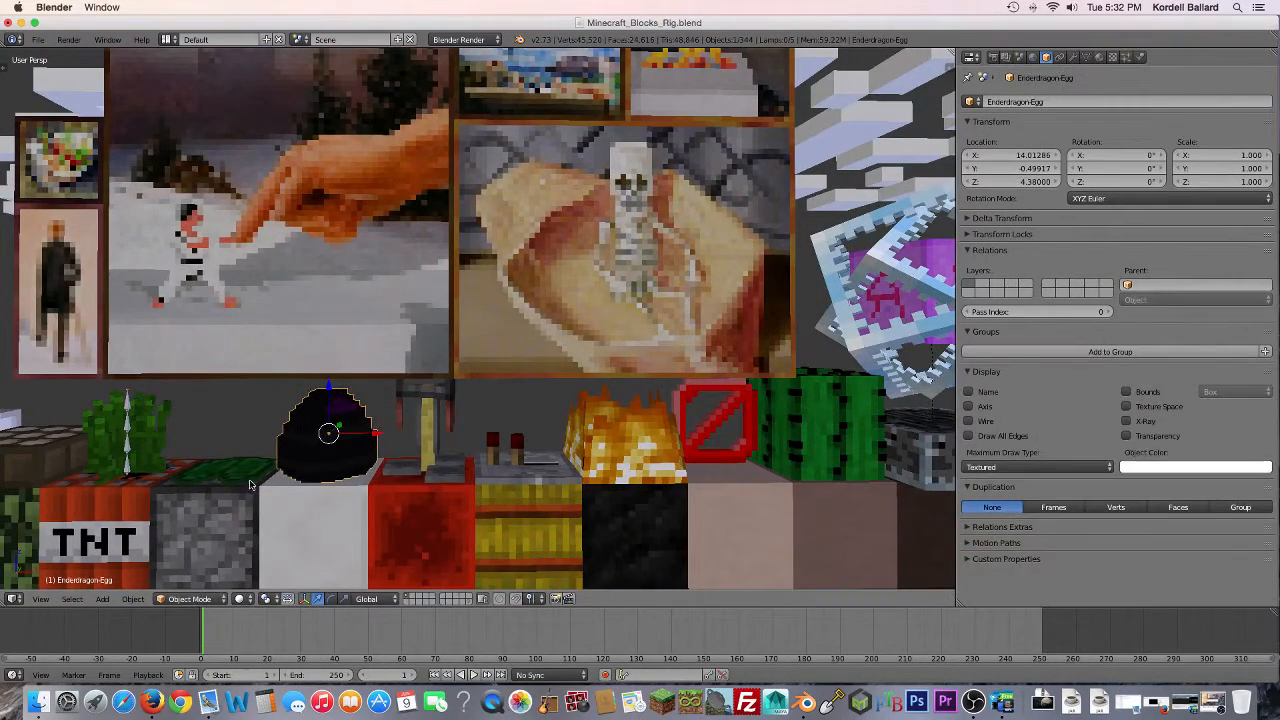
Step: Put the Wildgrass_Bones armature above the TNT block into Pose Mode and rotate its top bone, Bone.002
{"action": "right_click", "coordinate": [124, 445]}
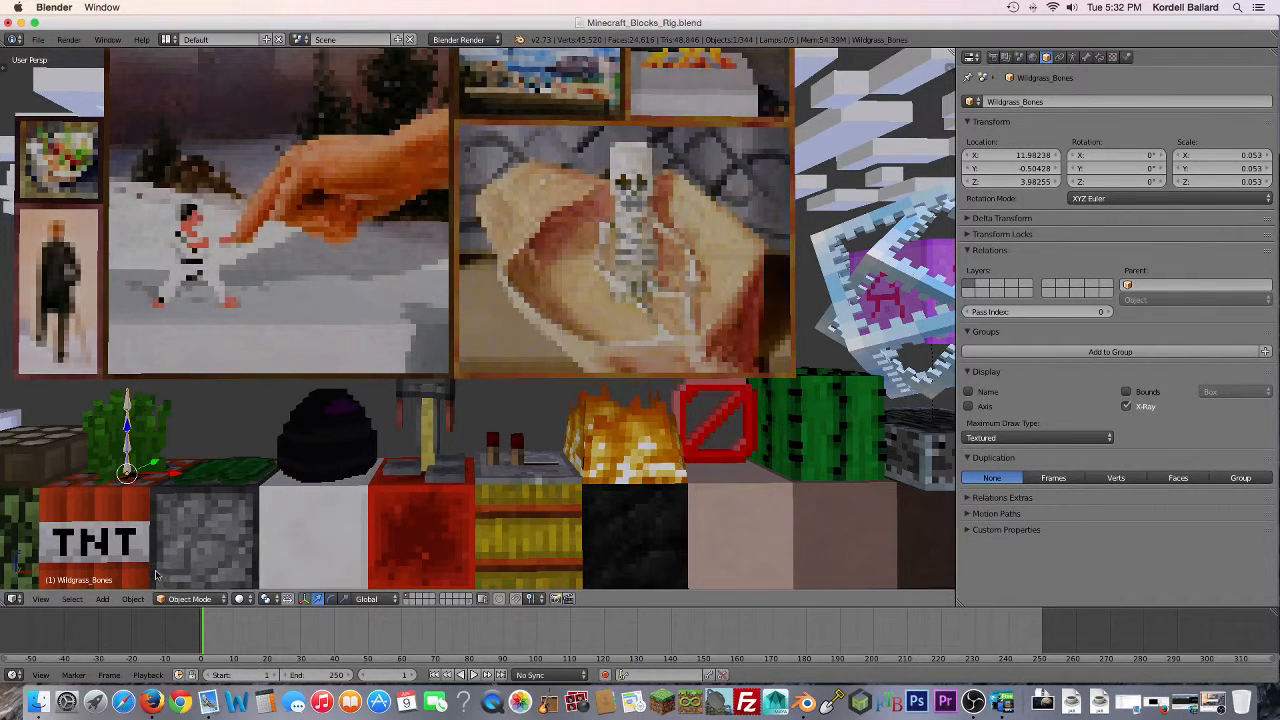
{"action": "left_click", "coordinate": [189, 598]}
{"action": "left_click", "coordinate": [190, 554]}
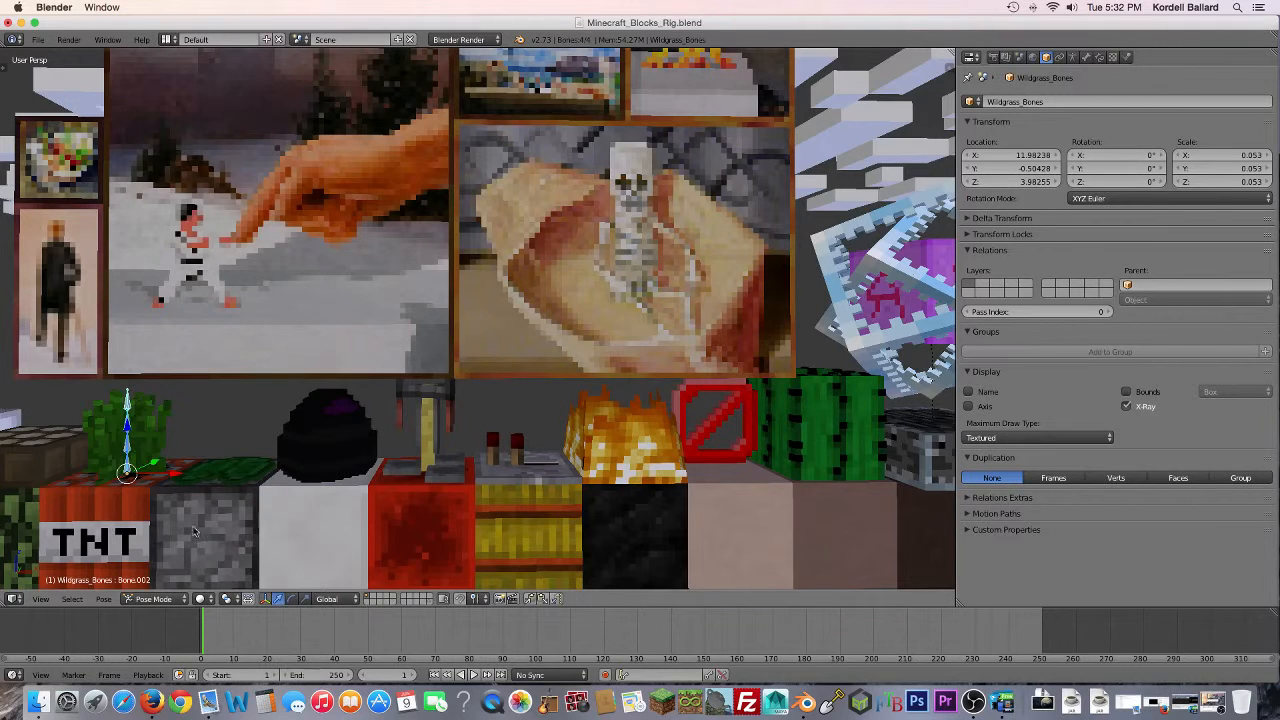
{"action": "right_click", "coordinate": [128, 408]}
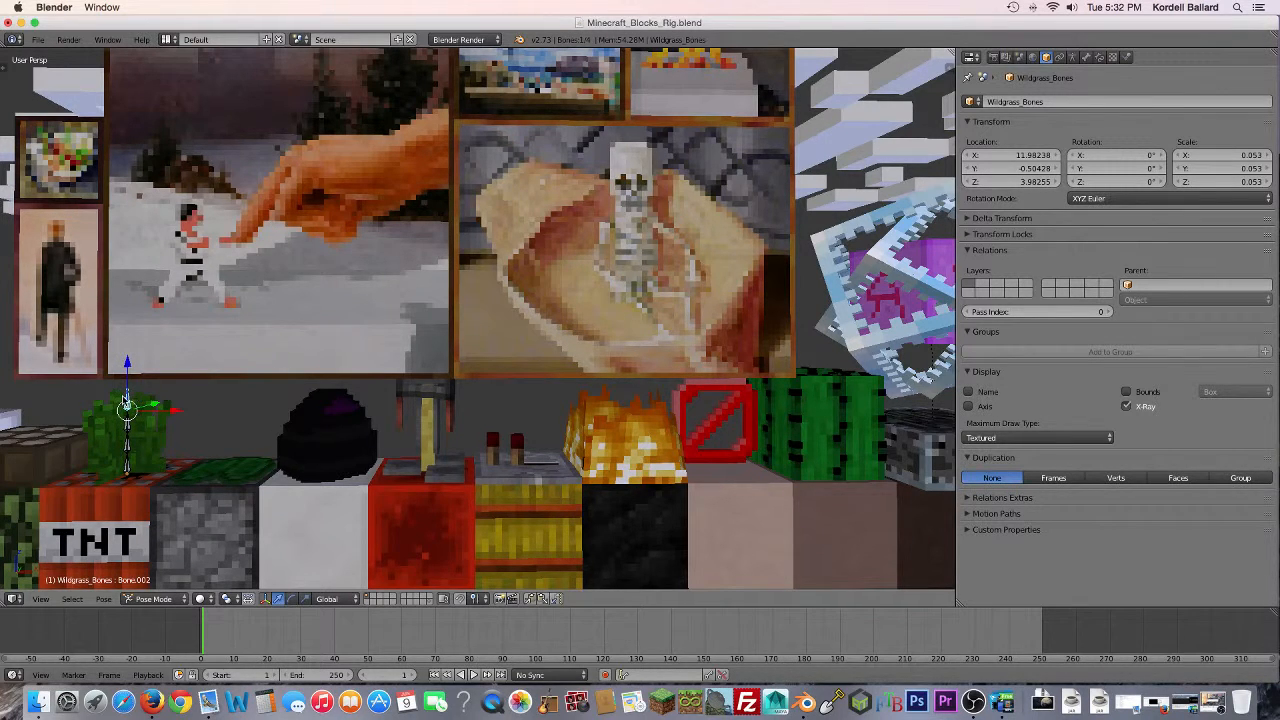
{"action": "key", "text": "r"}
{"action": "left_click", "coordinate": [130, 405]}
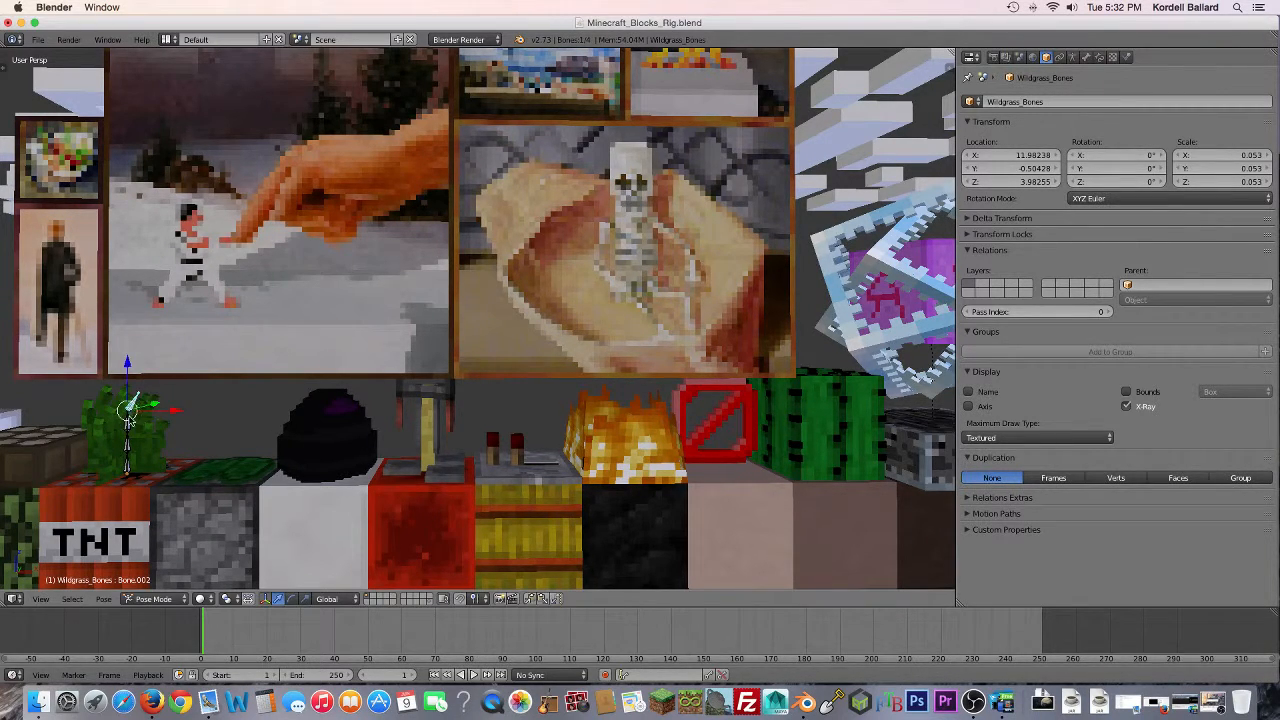
Step: Rotate the wild grass's two middle bones, Bone.001 and Bone.003, to bend the plant further
{"action": "right_click", "coordinate": [127, 427]}
{"action": "key", "text": "r"}
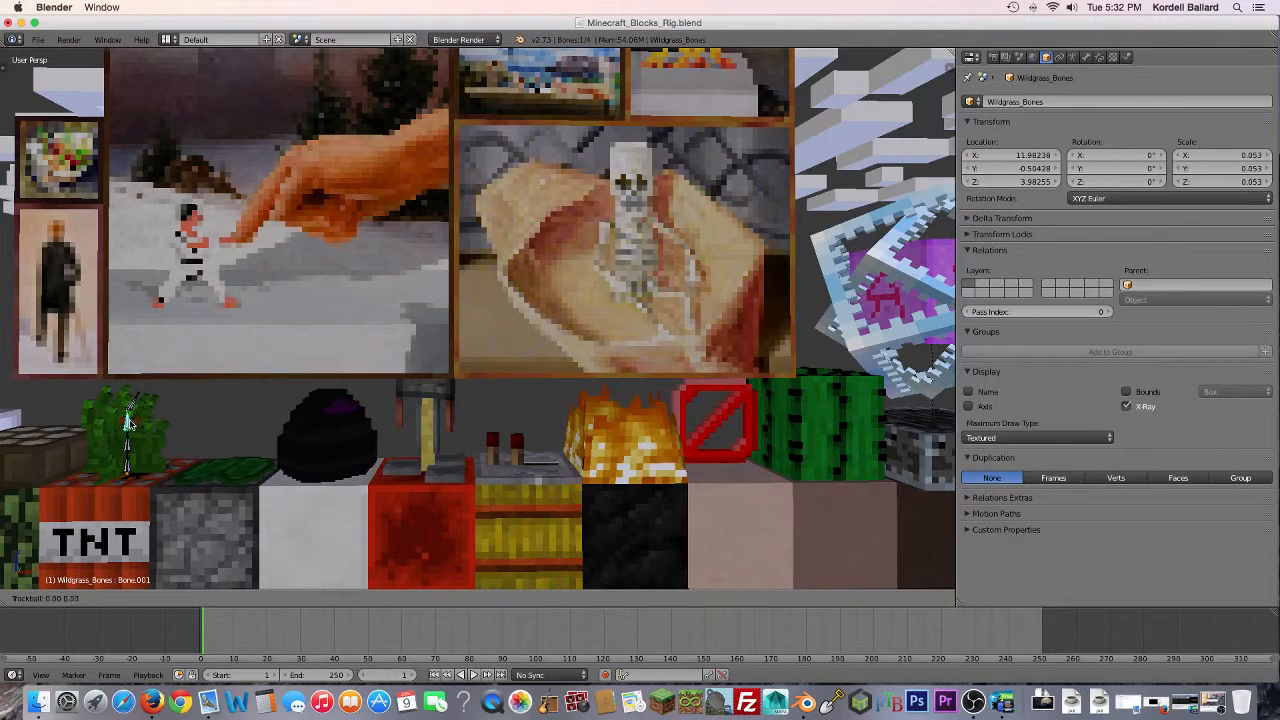
{"action": "left_click", "coordinate": [128, 444]}
{"action": "right_click", "coordinate": [128, 448]}
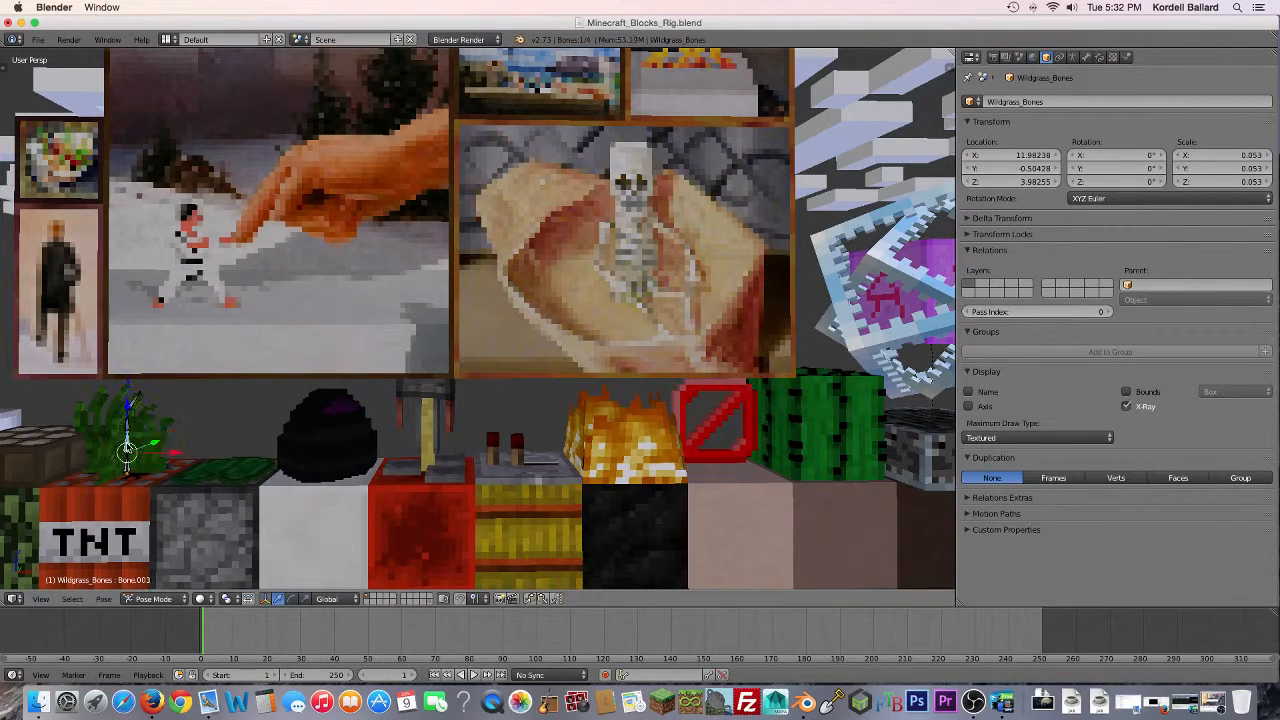
{"action": "key", "text": "r"}
{"action": "left_click", "coordinate": [73, 446]}
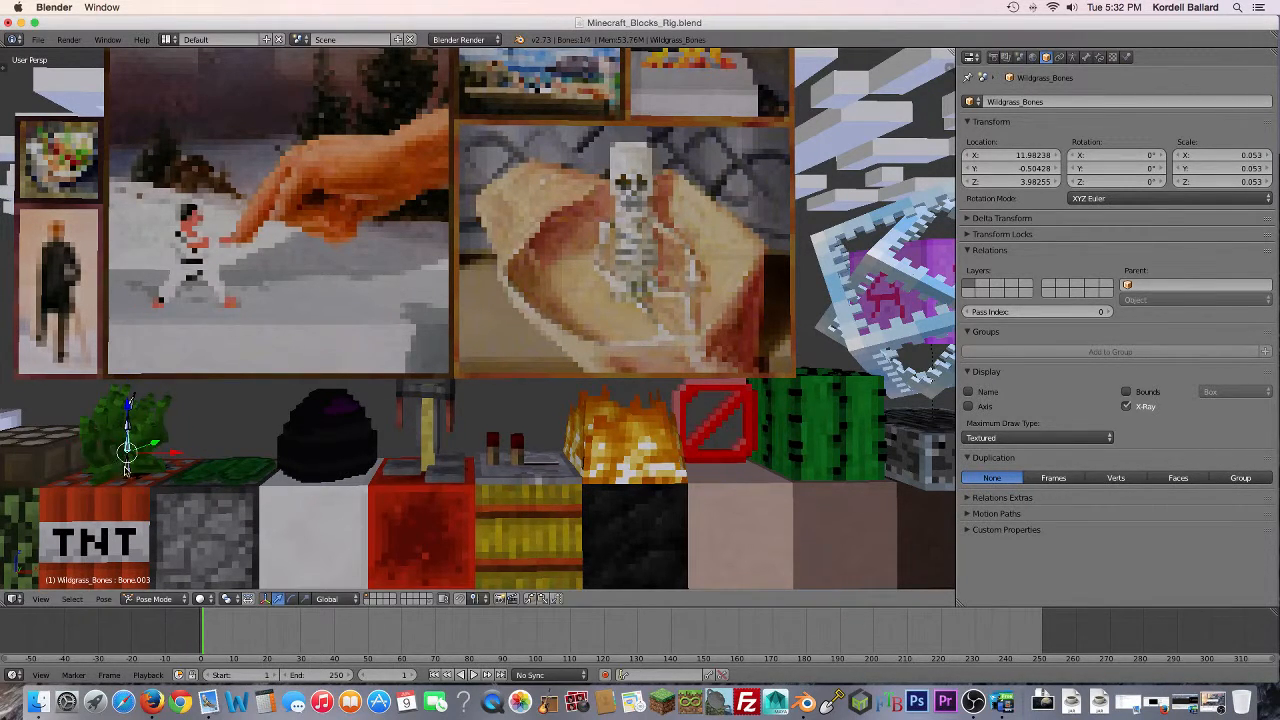
Step: Try a trackball rotation of the wild grass's base bone to tilt the whole plant
{"action": "right_click", "coordinate": [127, 466]}
{"action": "key", "text": "r"}
{"action": "key", "text": "r"}
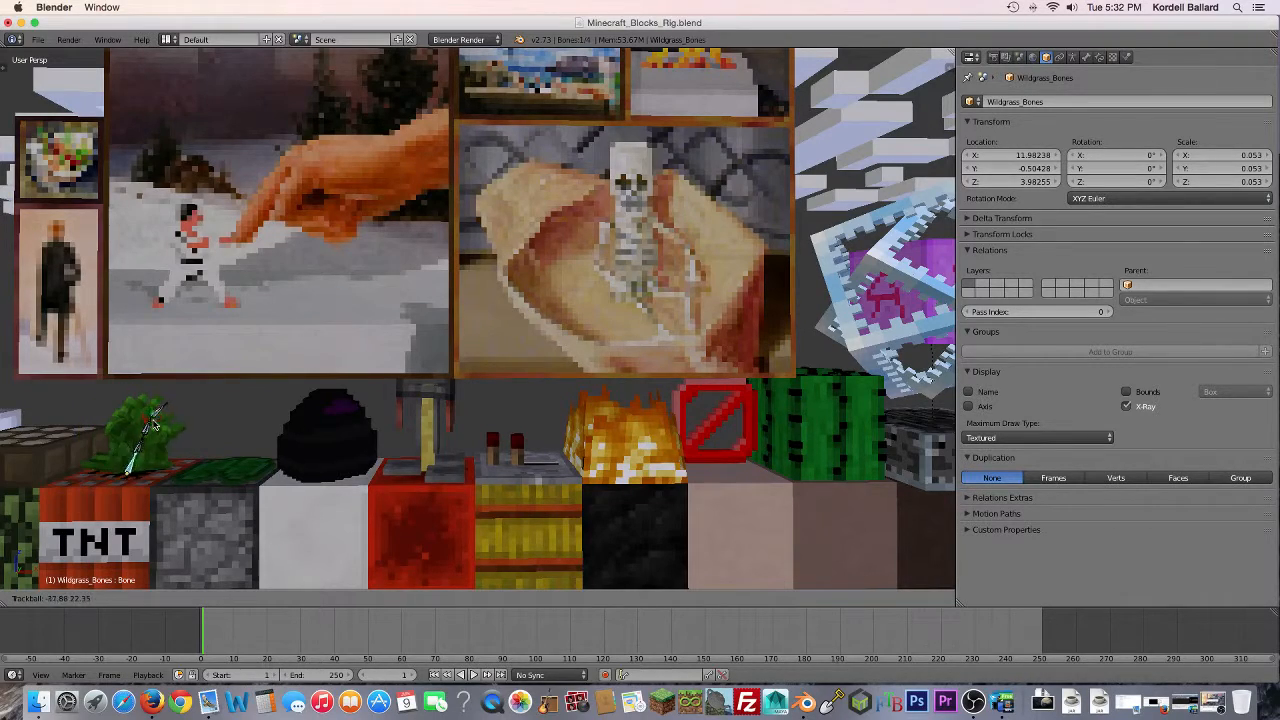
{"action": "right_click", "coordinate": [117, 490]}
Step: Select the standing wooden sign on top of the block wall, followed by its separate text object
{"action": "middle_click_drag", "start_coordinate": [114, 530], "coordinate": [258, 474]}
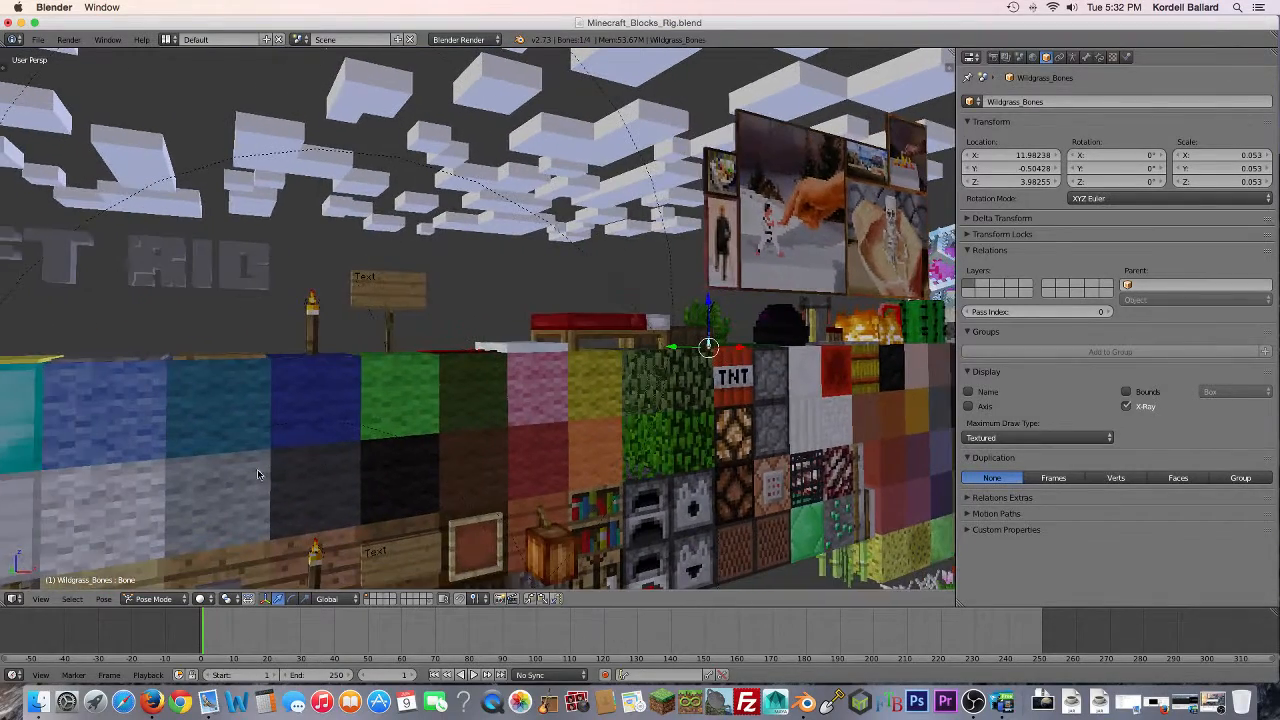
{"action": "right_click", "coordinate": [406, 275]}
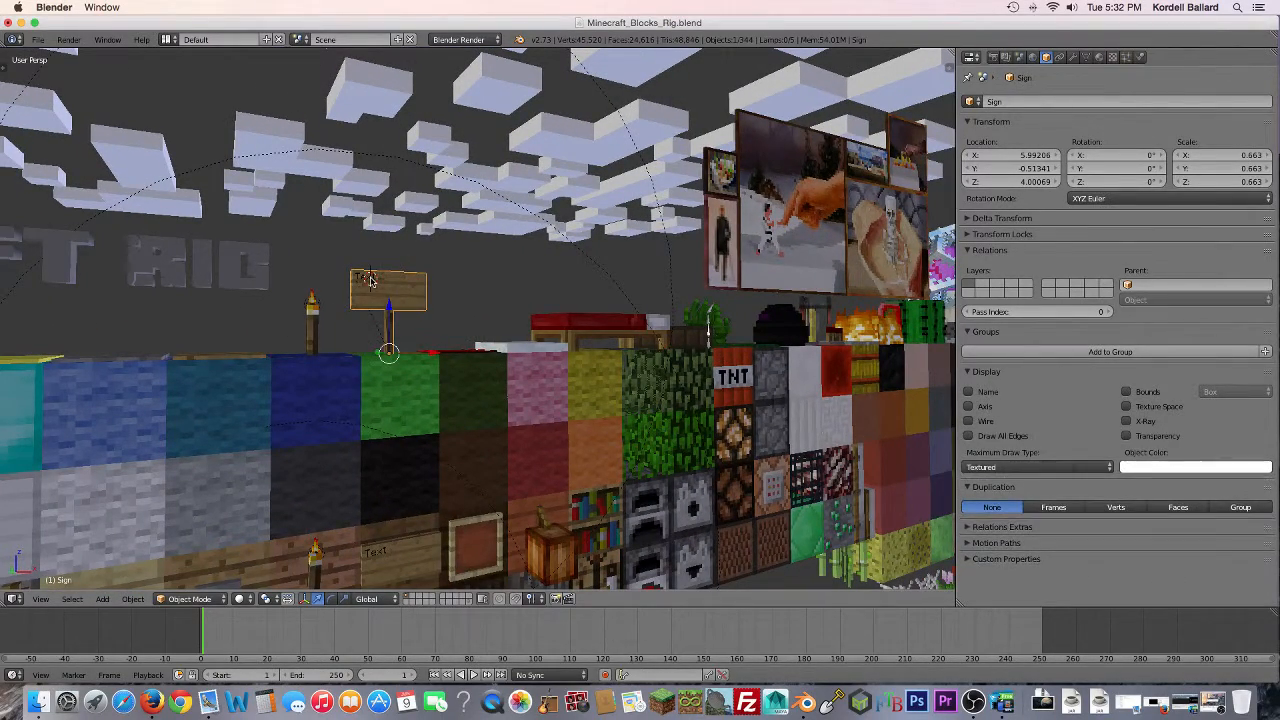
{"action": "right_click", "coordinate": [370, 280]}
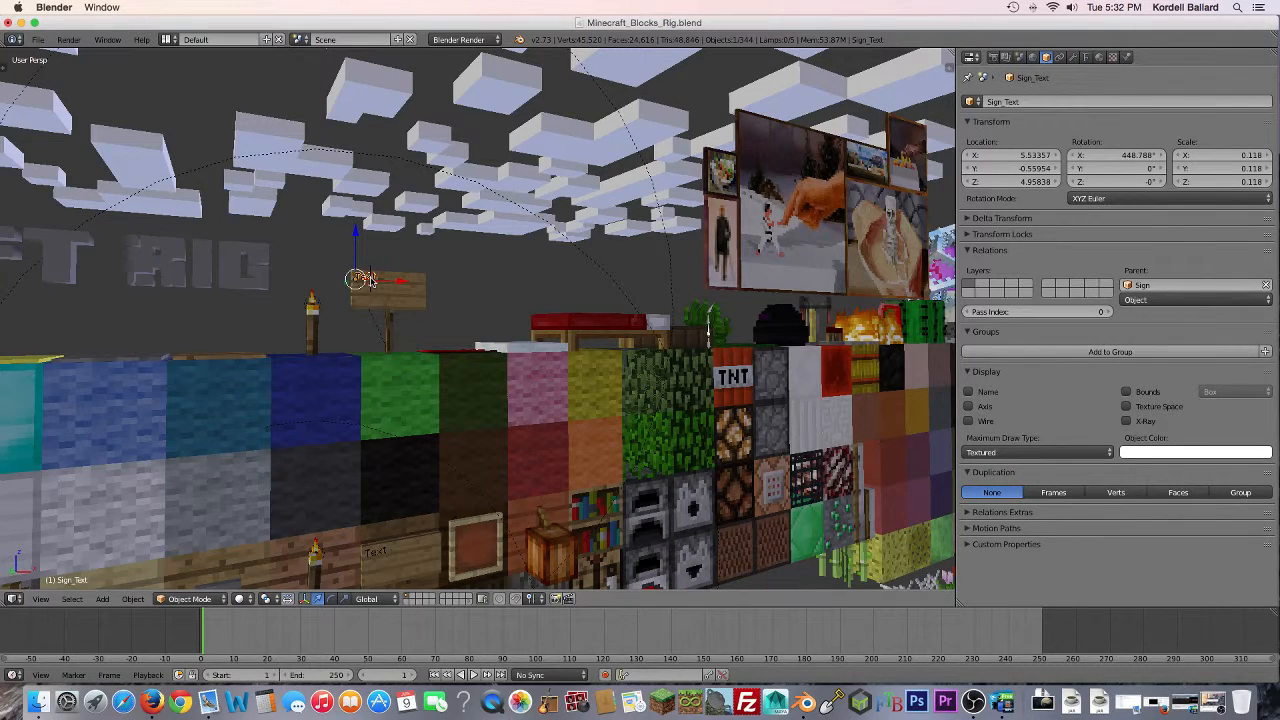
Step: Select the tripwire source's bones and the lever in the bottom row of the block wall to inspect them
{"action": "scroll", "coordinate": [382, 330], "scroll_direction": "down", "scroll_amount": 4}
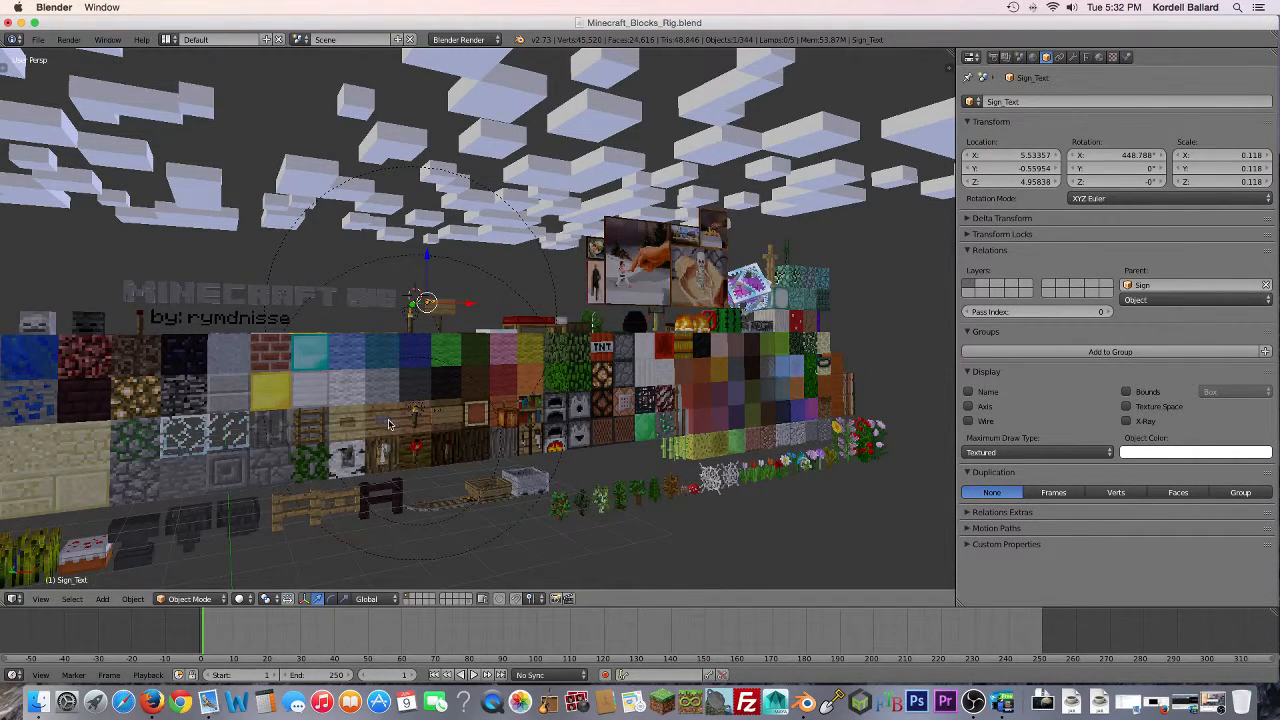
{"action": "scroll", "coordinate": [419, 434], "scroll_direction": "up", "scroll_amount": 3}
{"action": "middle_click_drag", "start_coordinate": [405, 447], "coordinate": [534, 329], "text": "shift"}
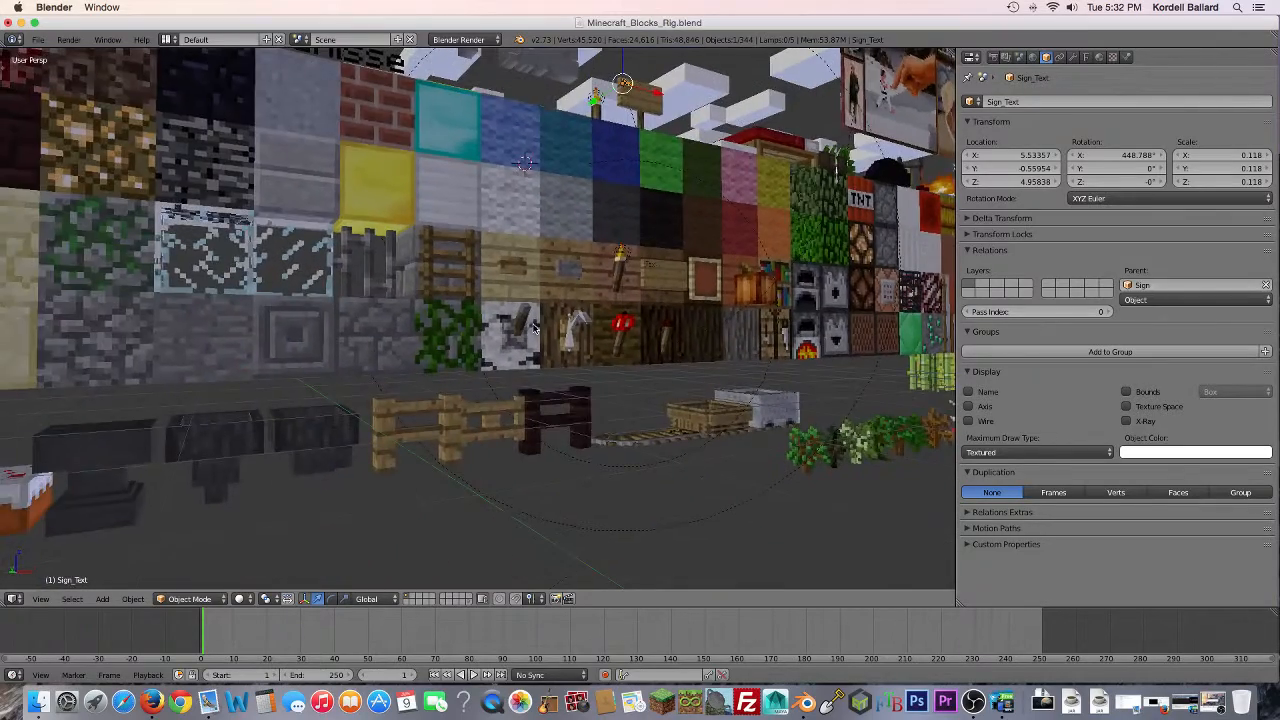
{"action": "scroll", "coordinate": [534, 329], "scroll_direction": "up", "scroll_amount": 1}
{"action": "right_click", "coordinate": [630, 326]}
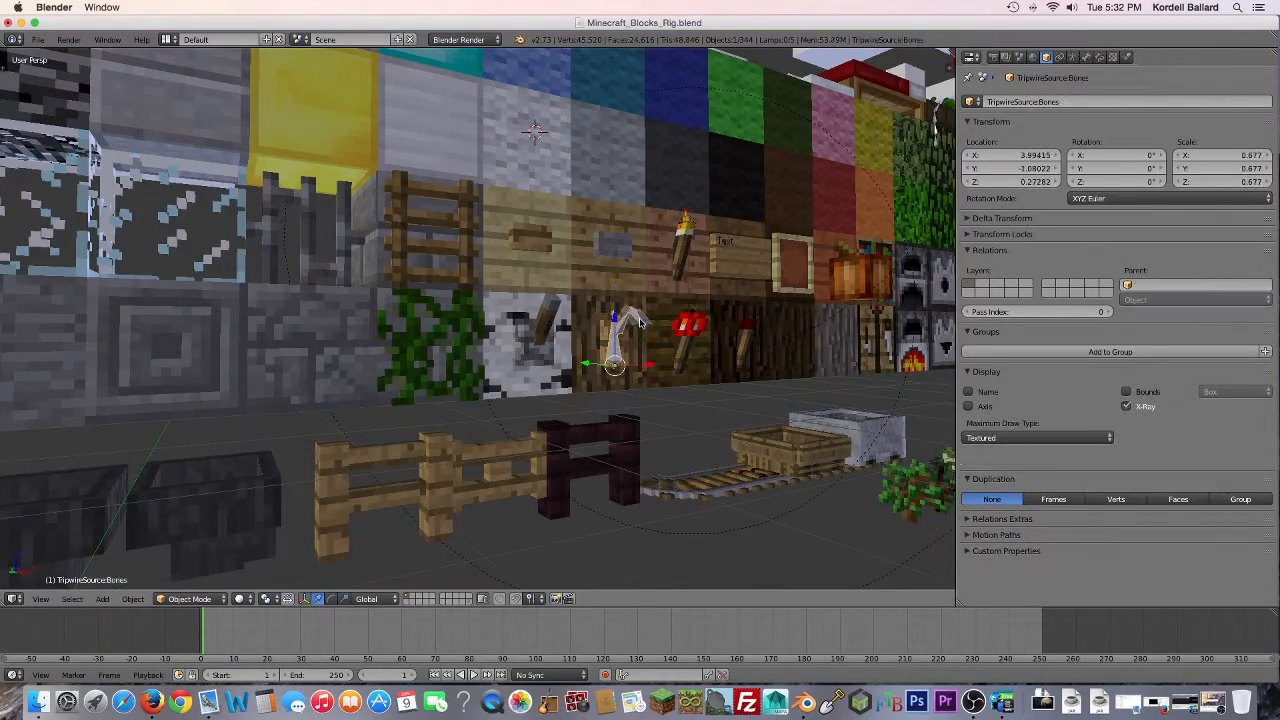
{"action": "scroll", "coordinate": [610, 349], "scroll_direction": "down", "scroll_amount": 4}
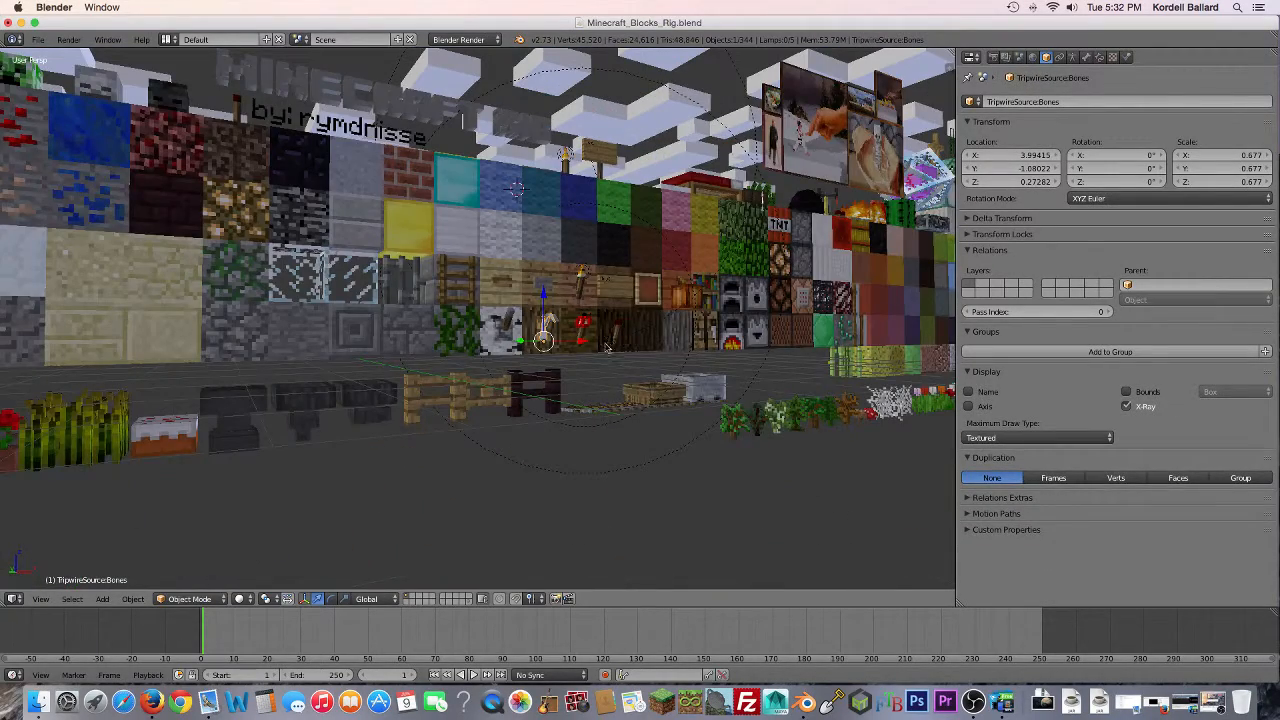
{"action": "right_click", "coordinate": [500, 326]}
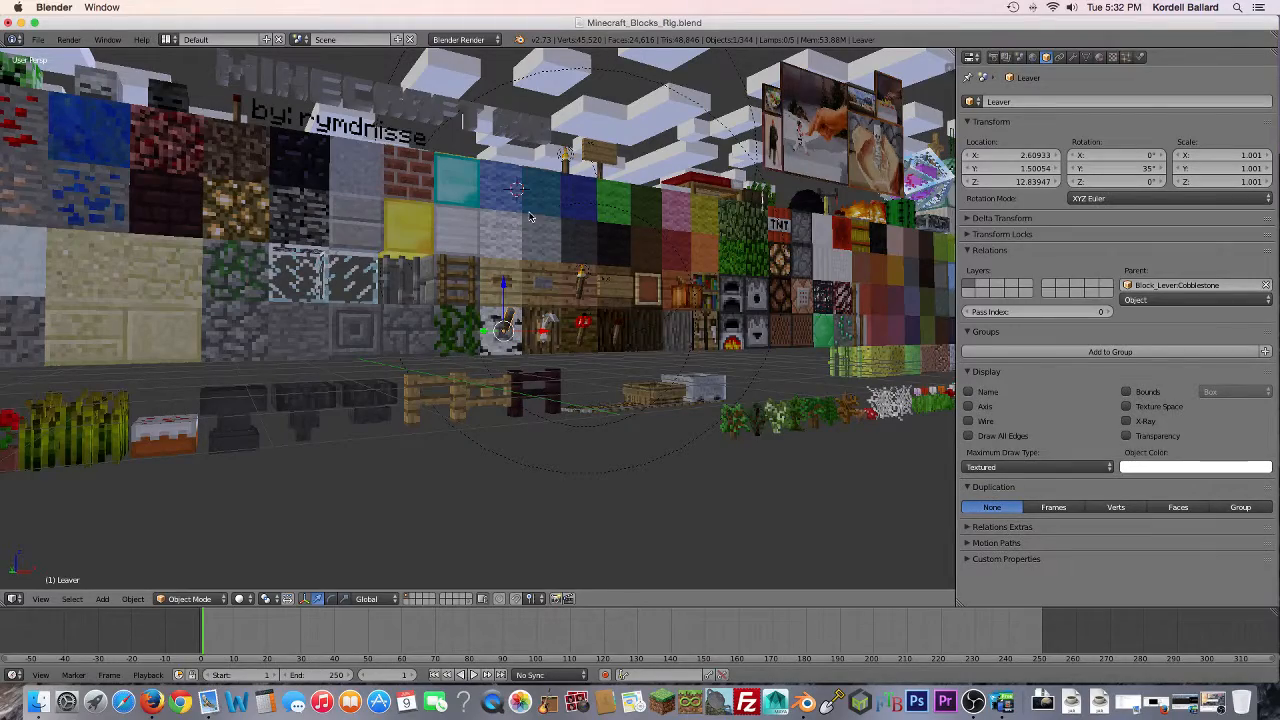
Step: Inspect the row of models in front of the wall, selecting the chests, including the double chest, and the sticky piston
{"action": "middle_click_drag", "start_coordinate": [227, 346], "coordinate": [200, 364]}
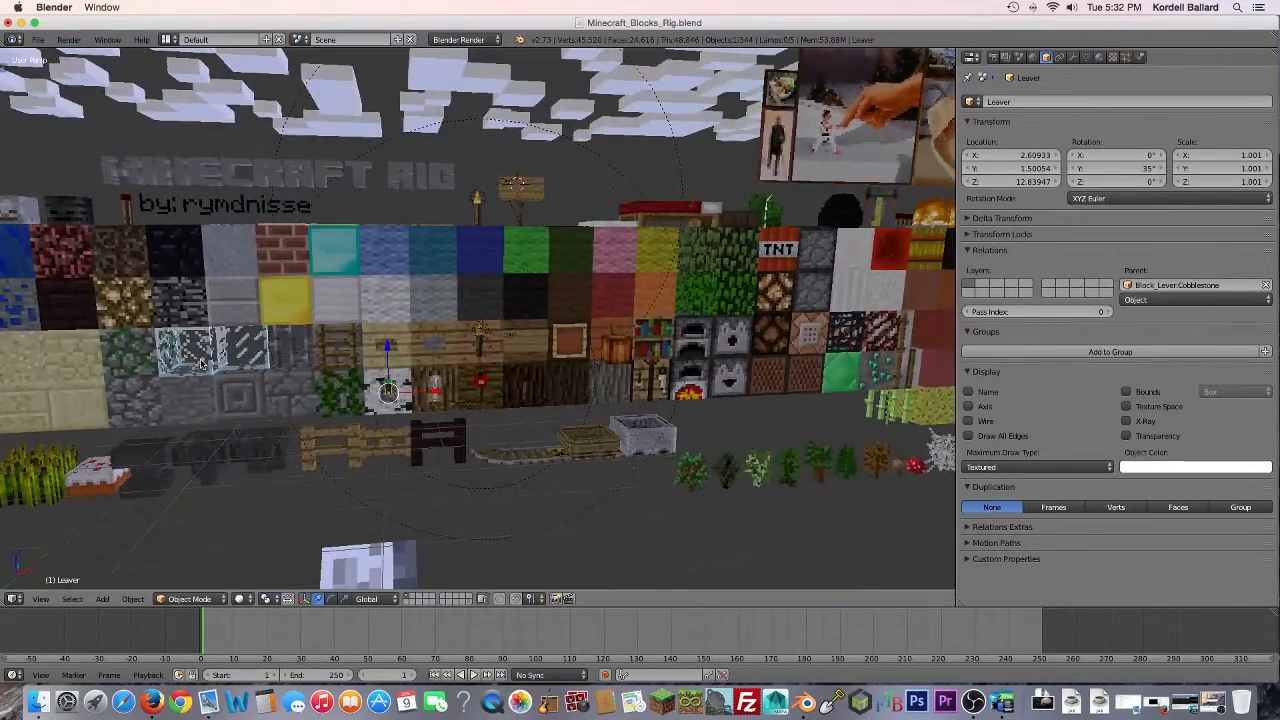
{"action": "middle_click_drag", "start_coordinate": [77, 338], "coordinate": [396, 287], "text": "shift"}
{"action": "middle_click_drag", "start_coordinate": [305, 352], "coordinate": [291, 349]}
{"action": "right_click", "coordinate": [210, 403]}
{"action": "right_click", "coordinate": [287, 397]}
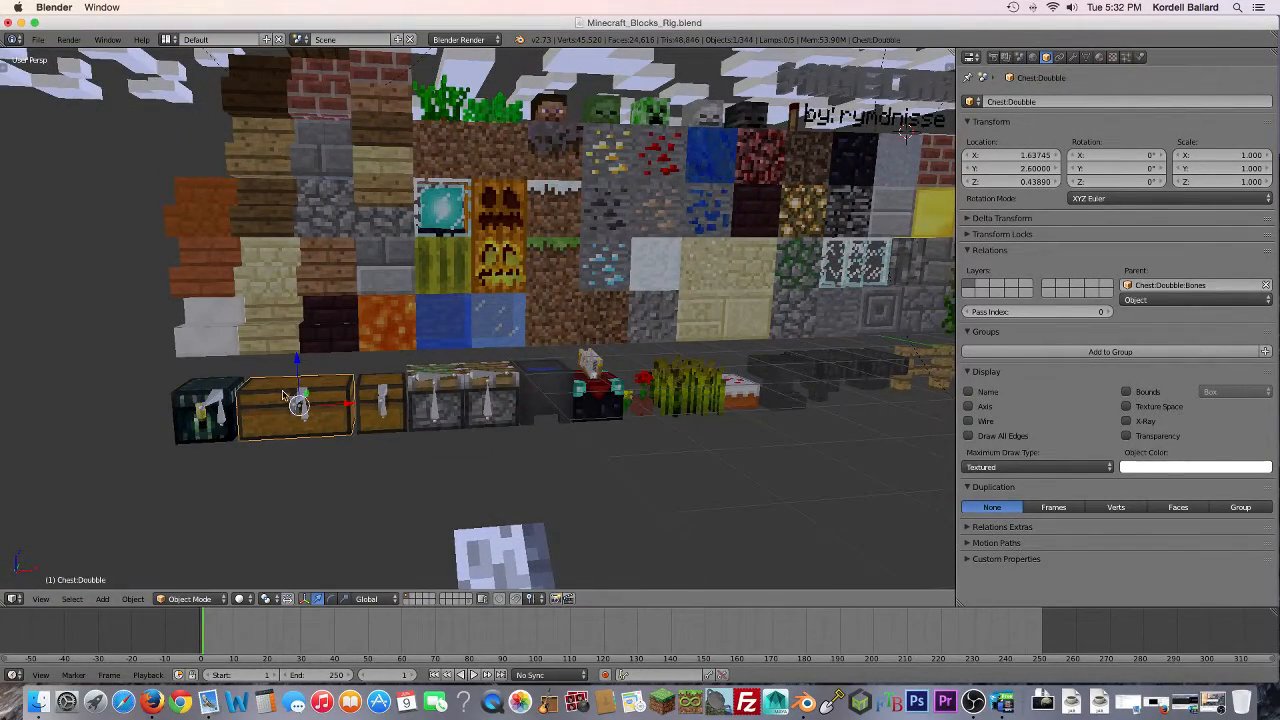
{"action": "right_click", "coordinate": [390, 400]}
{"action": "right_click", "coordinate": [428, 390]}
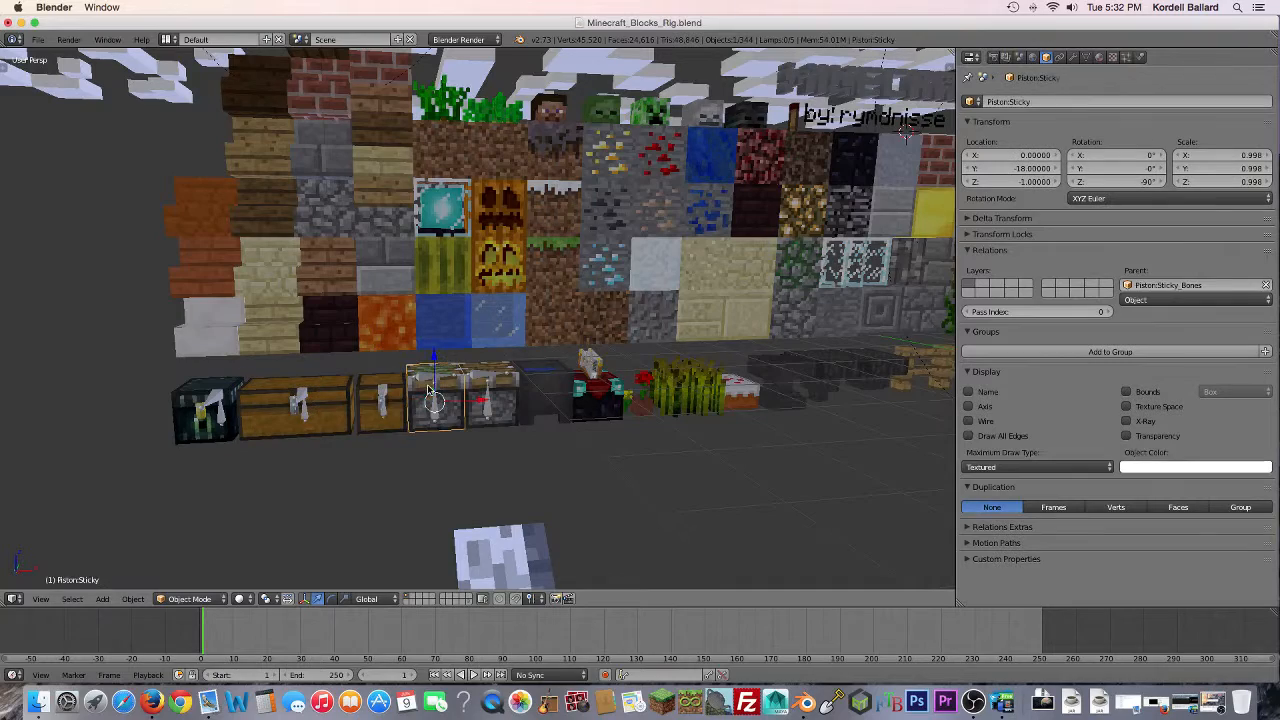
{"action": "scroll", "coordinate": [510, 384], "scroll_direction": "up", "scroll_amount": 4}
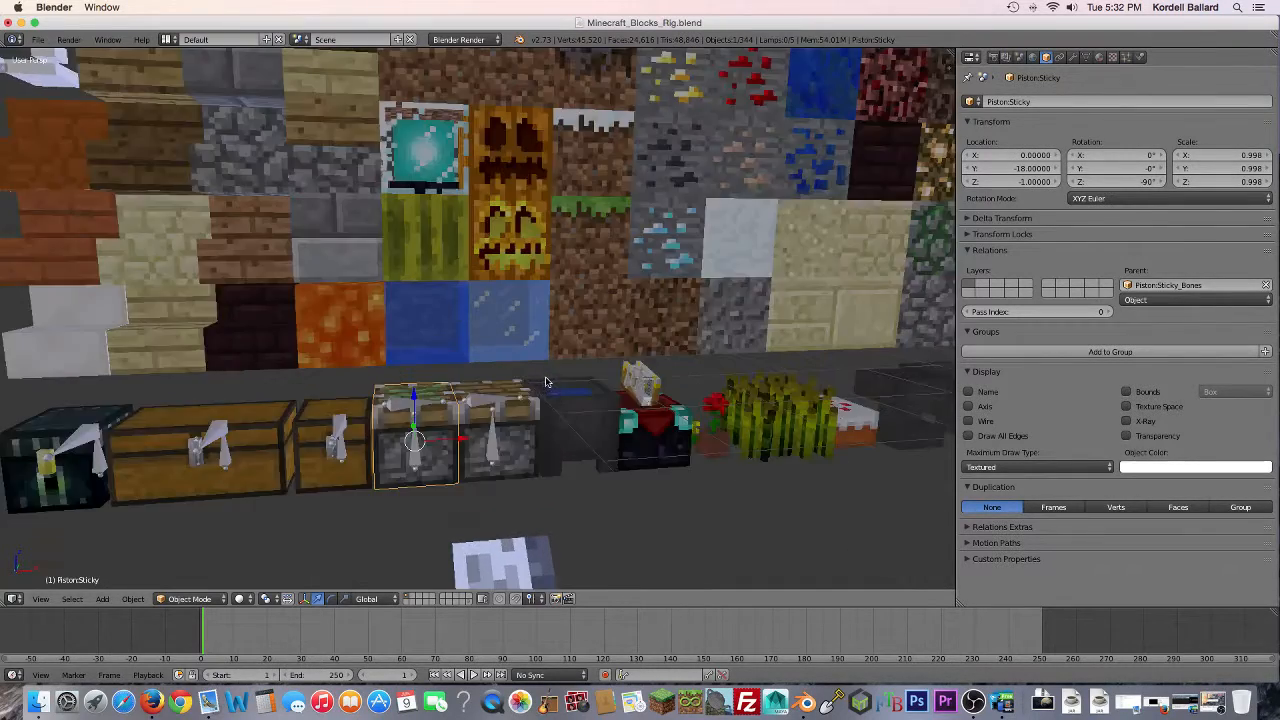
{"action": "scroll", "coordinate": [748, 440], "scroll_direction": "down", "scroll_amount": 6}
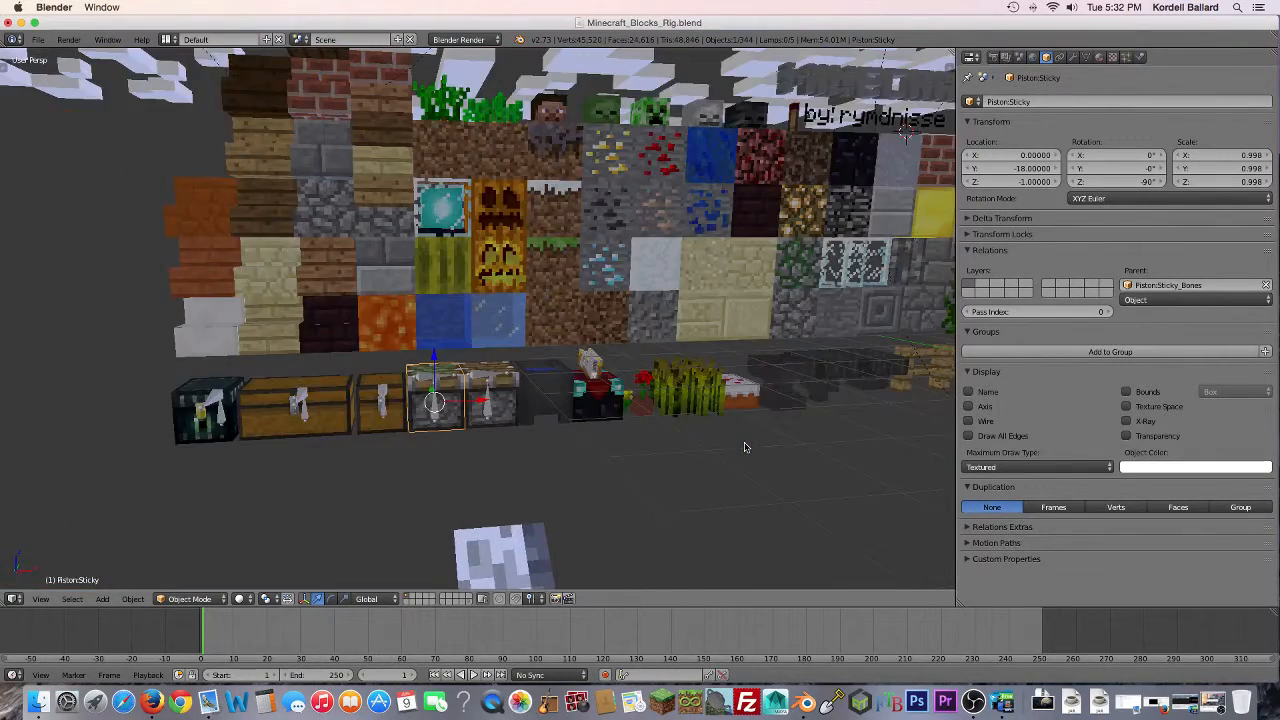
Step: View the block wall from above and select the clay block and the string lying on top of it
{"action": "middle_click_drag", "start_coordinate": [730, 352], "coordinate": [579, 422]}
{"action": "middle_click_drag", "start_coordinate": [783, 460], "coordinate": [626, 442], "text": "shift"}
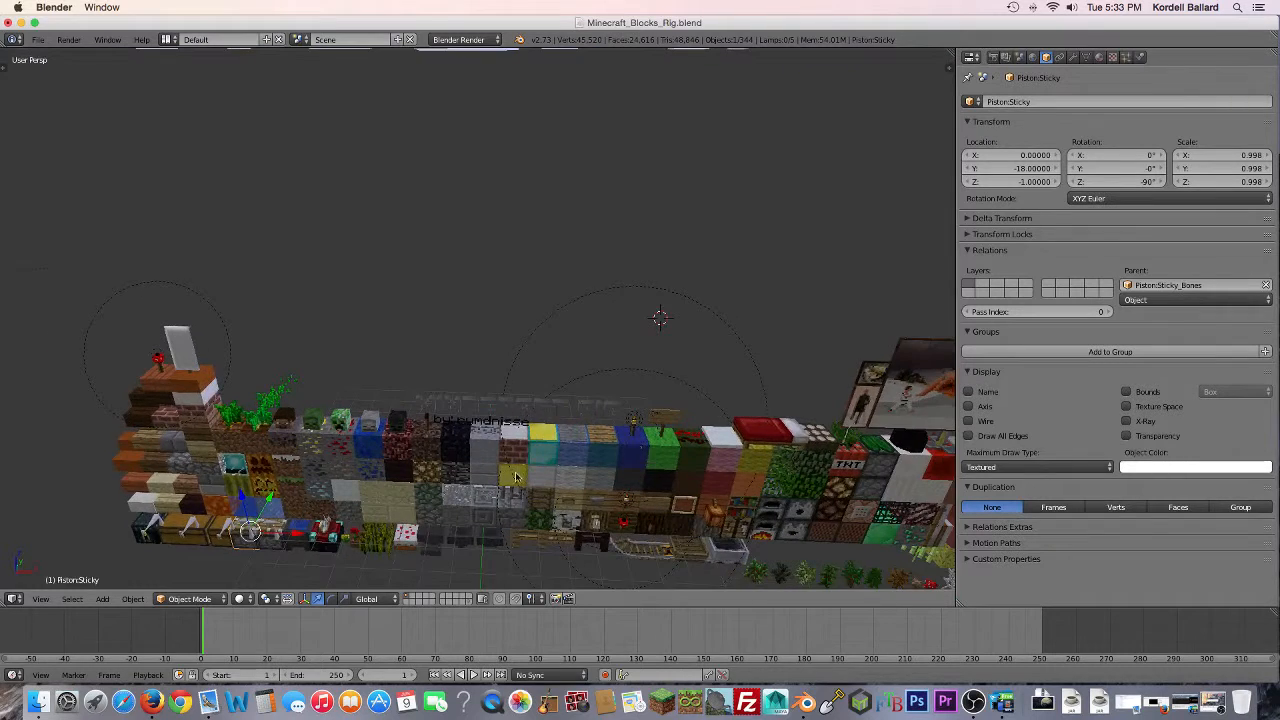
{"action": "scroll", "coordinate": [515, 473], "scroll_direction": "up", "scroll_amount": 3}
{"action": "middle_click_drag", "start_coordinate": [515, 473], "coordinate": [517, 448], "text": "shift"}
{"action": "right_click", "coordinate": [499, 495]}
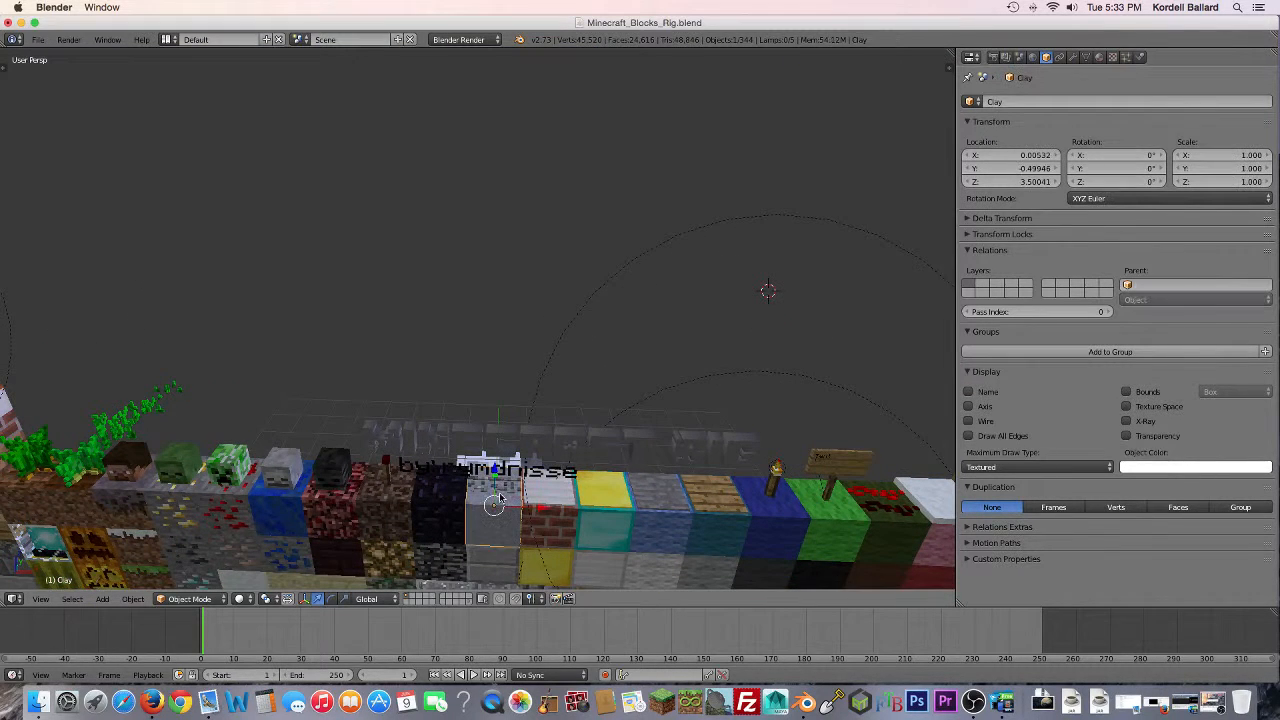
{"action": "right_click", "coordinate": [504, 488]}
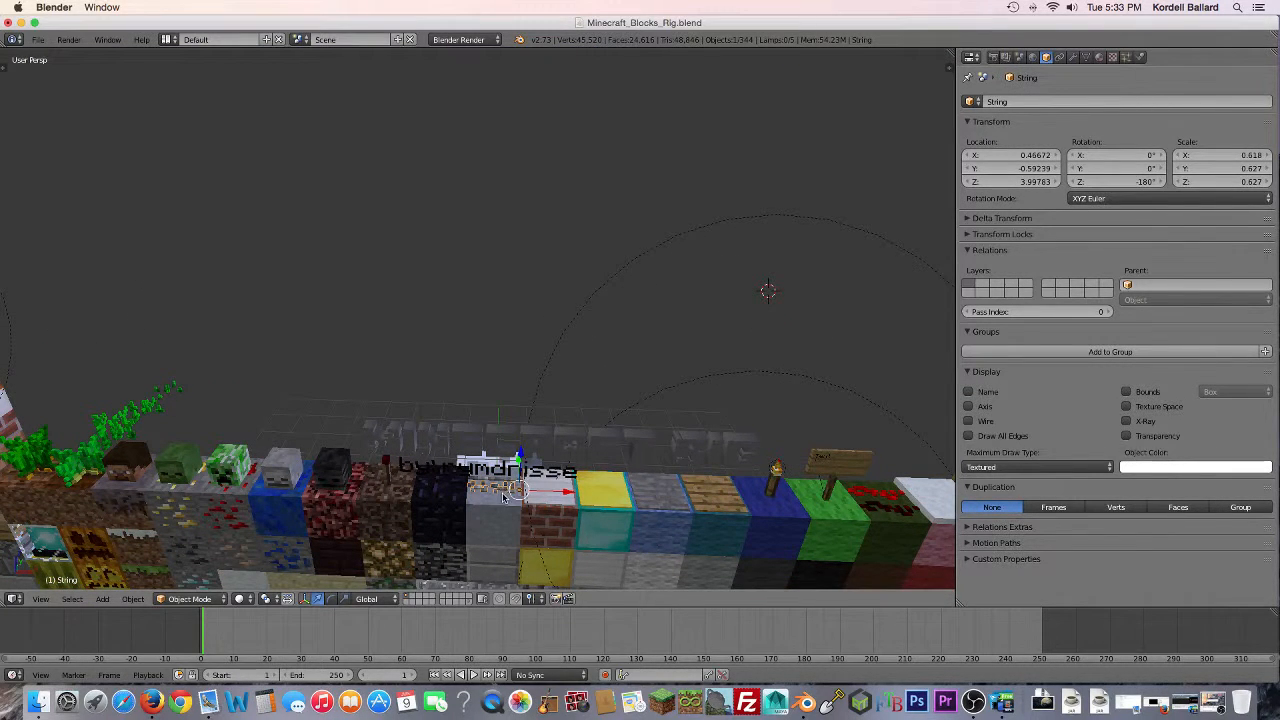
Step: Look over the block wall from end to end and select the mob spawner
{"action": "scroll", "coordinate": [575, 471], "scroll_direction": "down", "scroll_amount": 3}
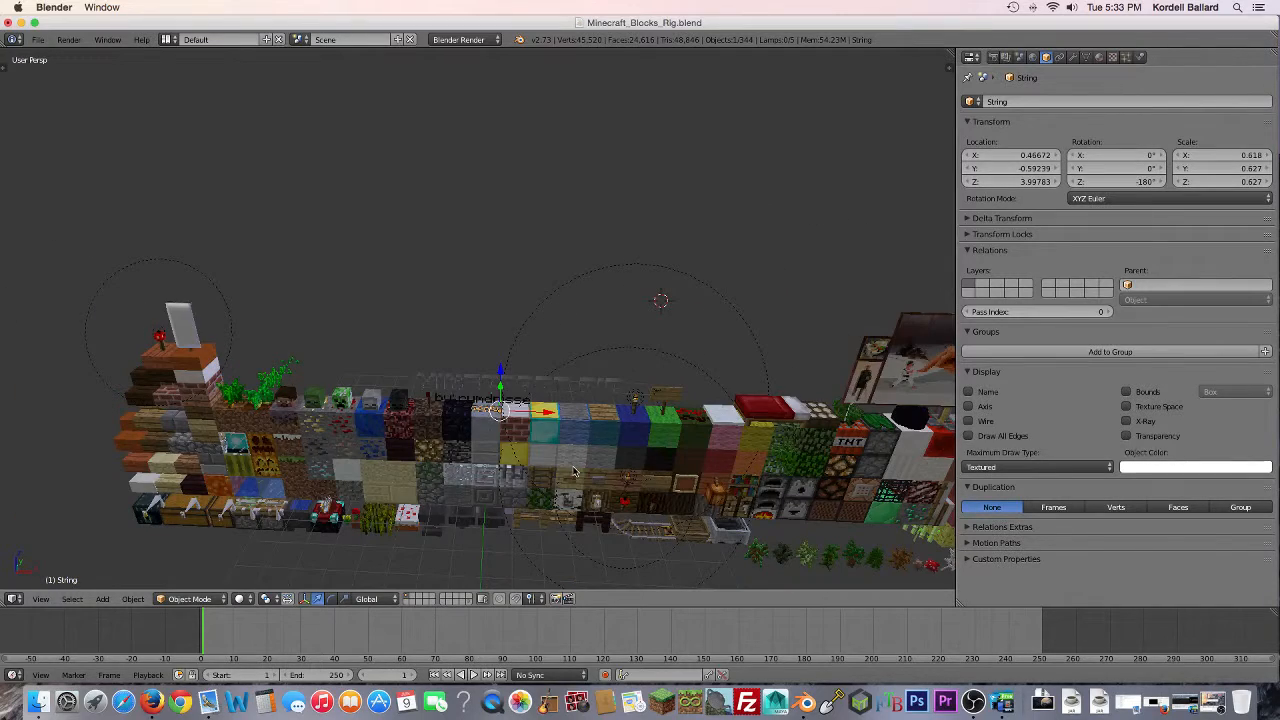
{"action": "middle_click_drag", "start_coordinate": [756, 442], "coordinate": [533, 409]}
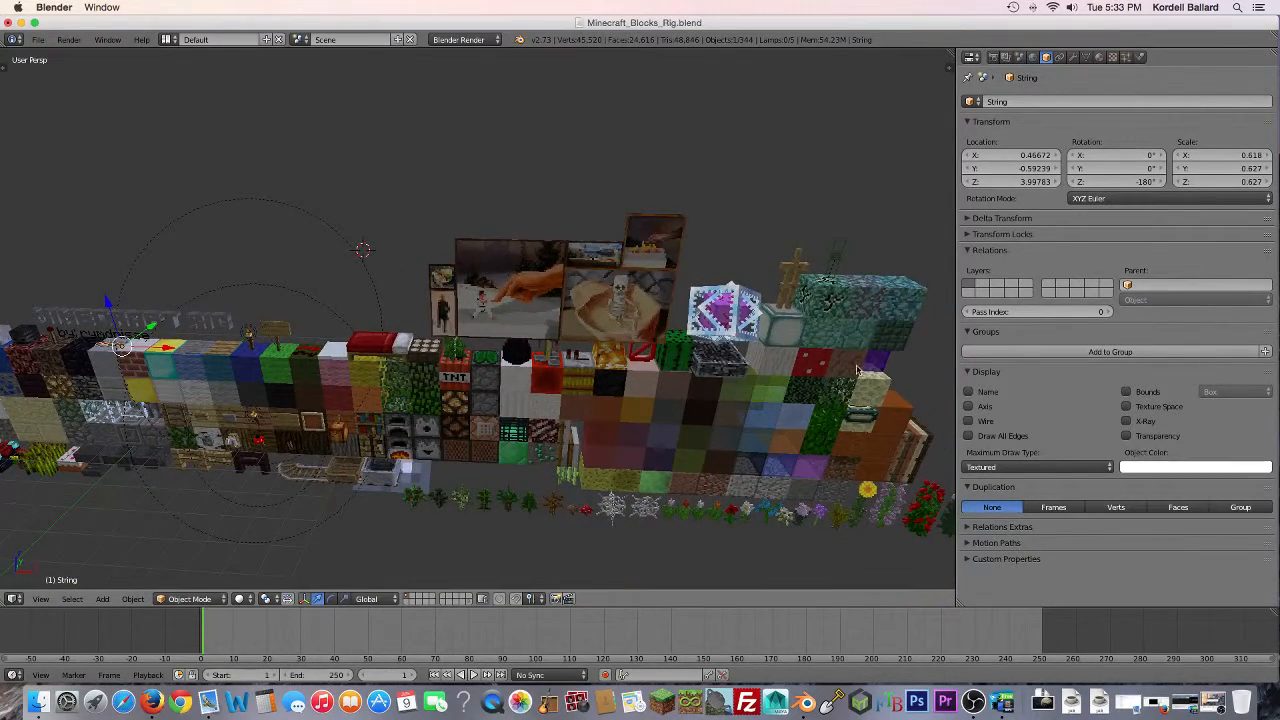
{"action": "middle_click_drag", "start_coordinate": [859, 370], "coordinate": [816, 345]}
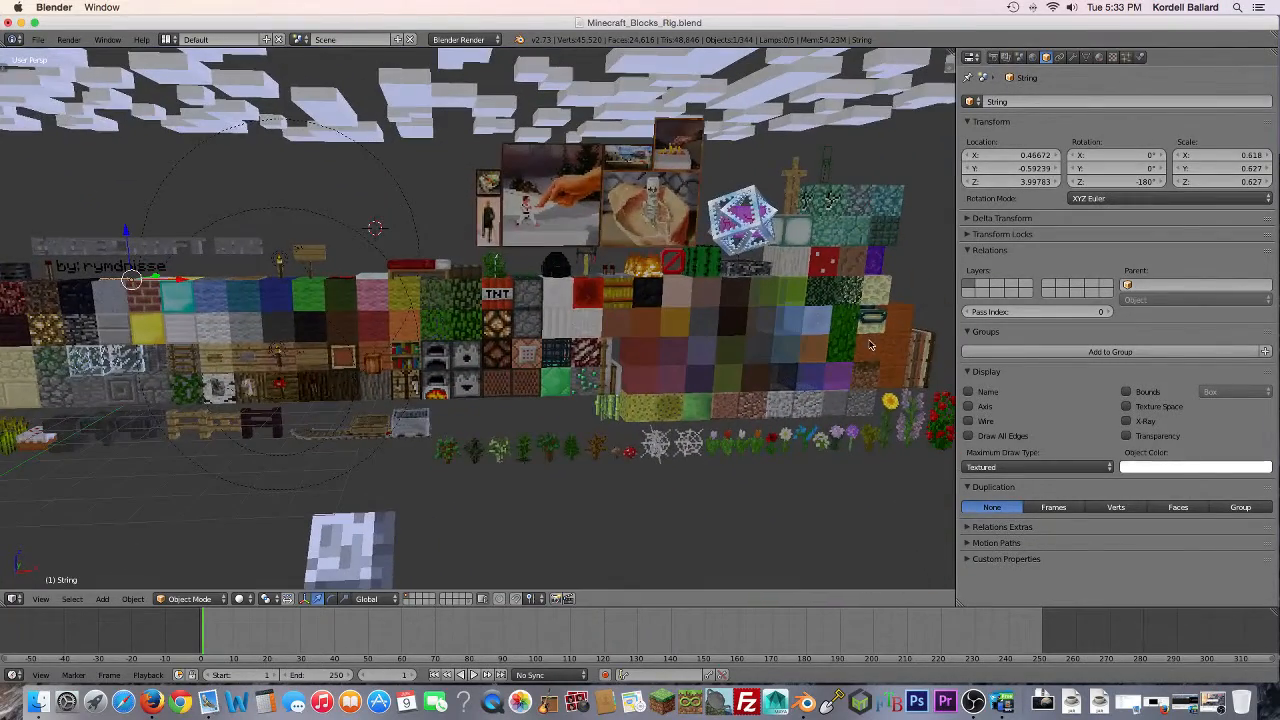
{"action": "right_click", "coordinate": [554, 355]}
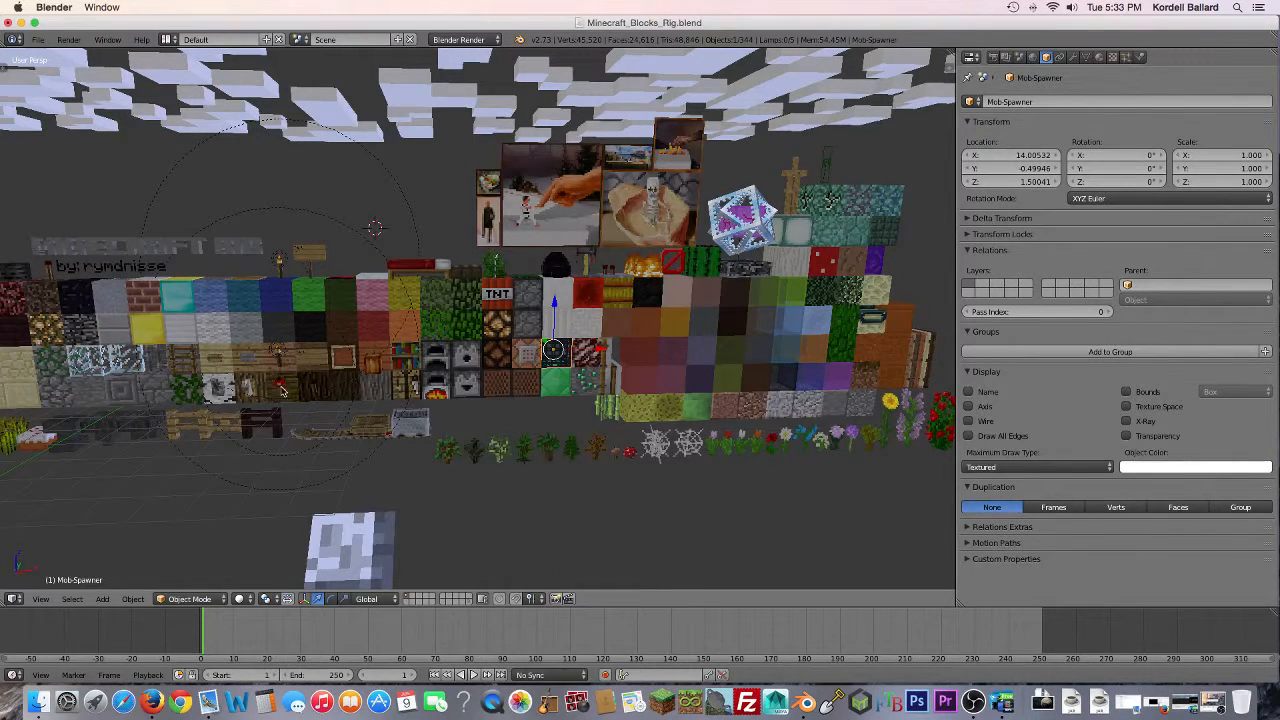
{"action": "middle_click_drag", "start_coordinate": [243, 412], "coordinate": [262, 411]}
{"action": "middle_click_drag", "start_coordinate": [175, 404], "coordinate": [535, 402], "text": "shift"}
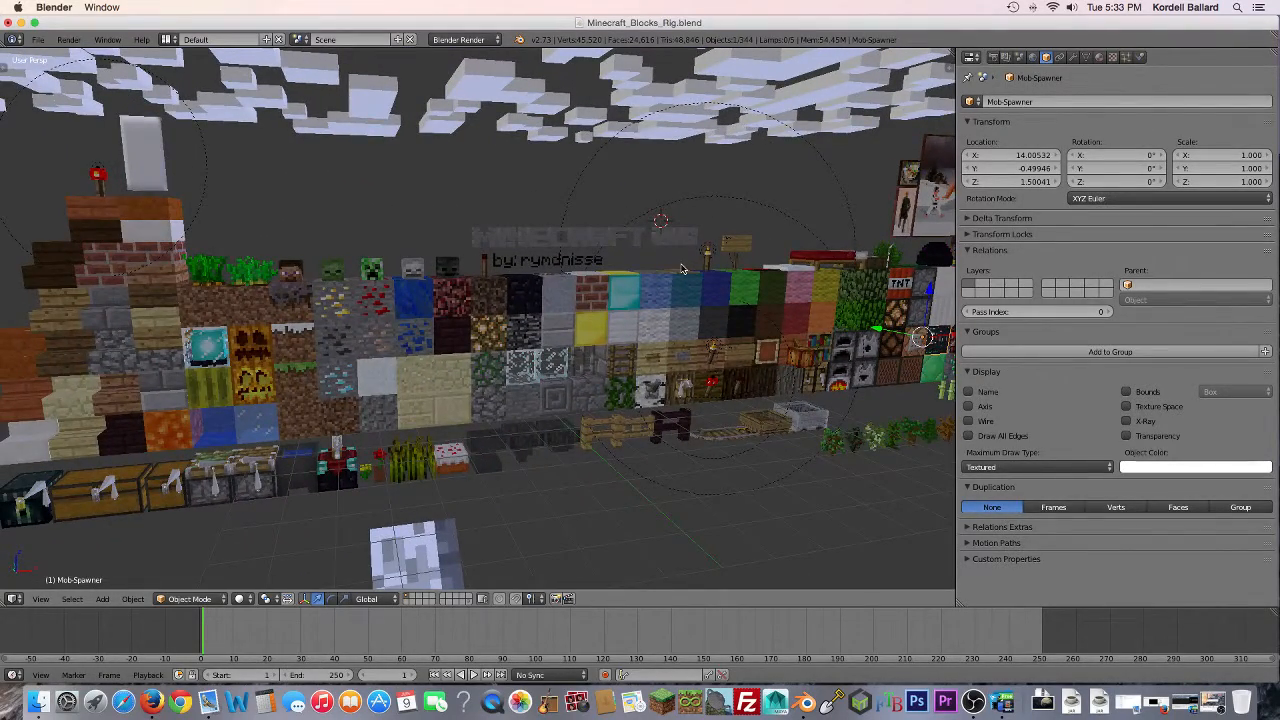
{"action": "middle_click_drag", "start_coordinate": [700, 260], "coordinate": [638, 260], "text": "shift"}
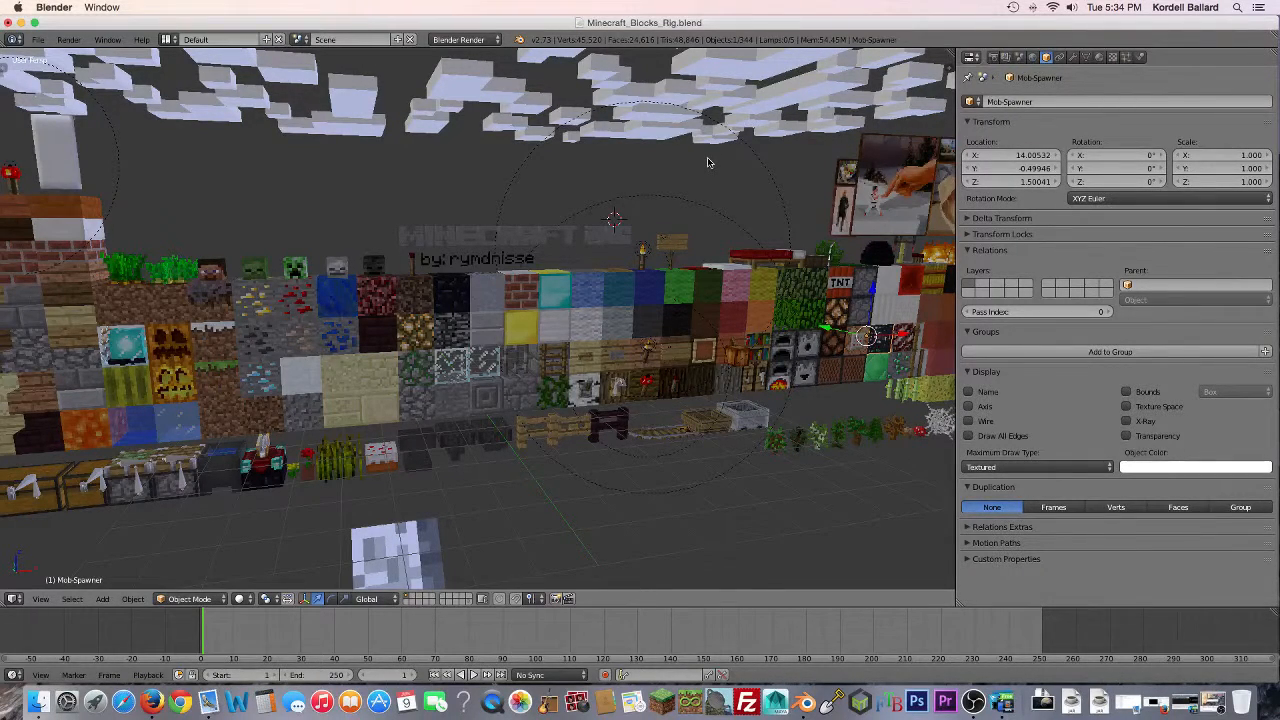
Step: Open the Minecraft_Character_Rig.blend file from the Blender Minecraft Rig folder
{"action": "left_click", "coordinate": [41, 41]}
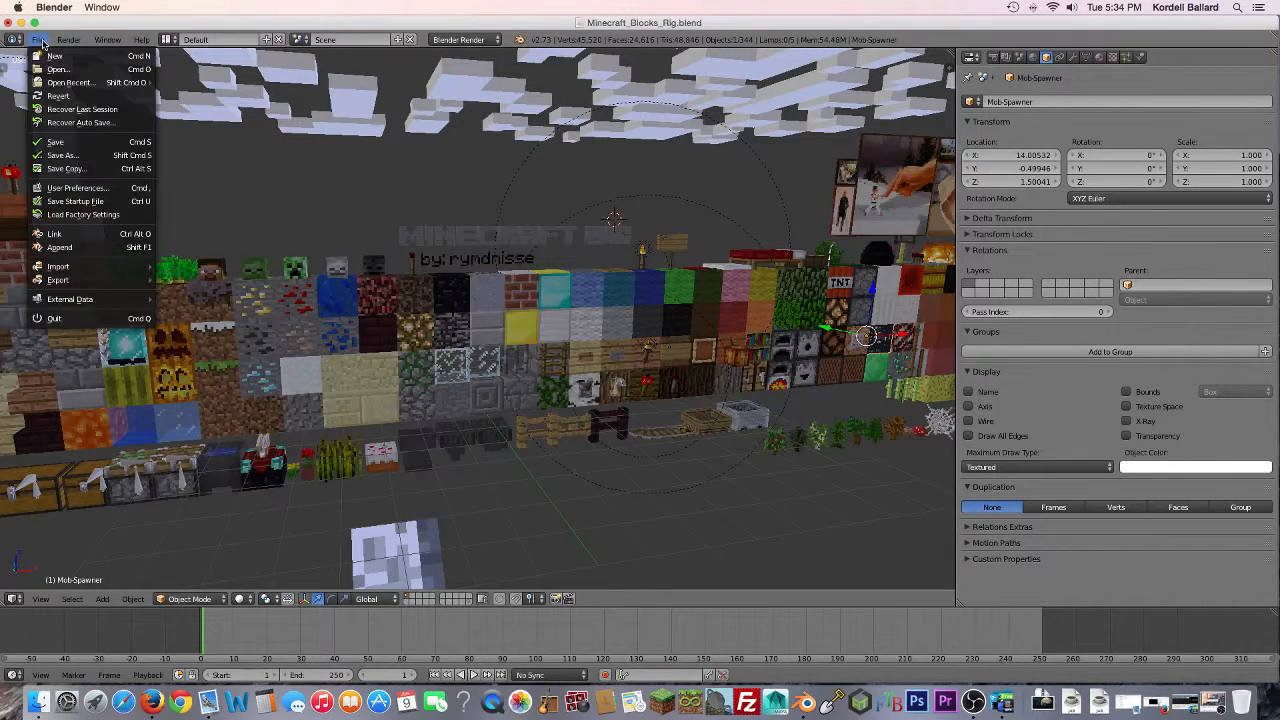
{"action": "mouse_move", "coordinate": [58, 80]}
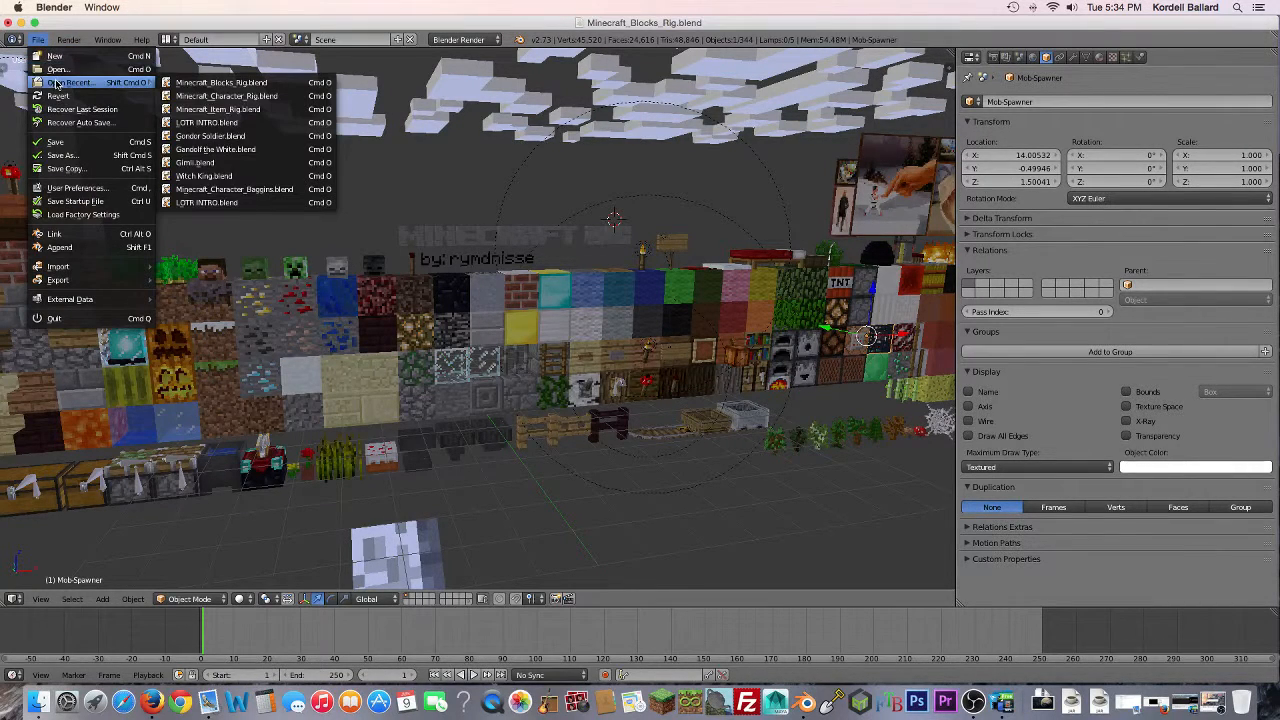
{"action": "left_click", "coordinate": [57, 70]}
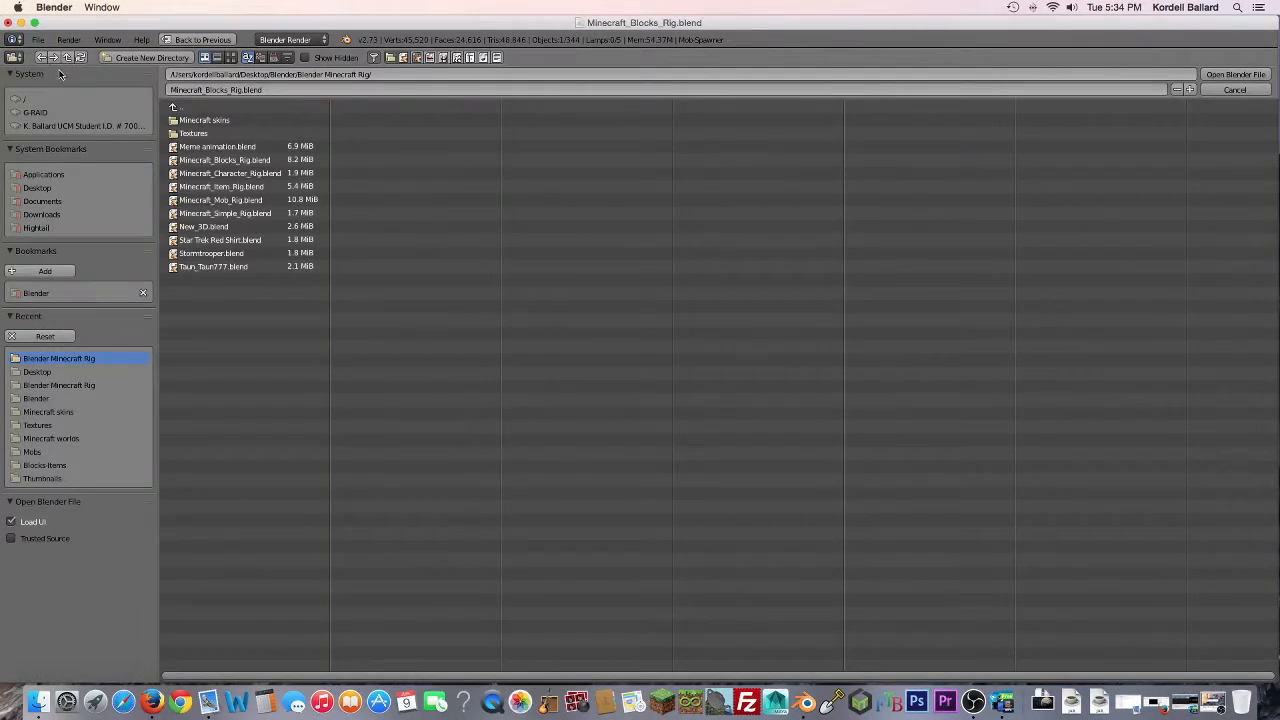
{"action": "double_click", "coordinate": [256, 175]}
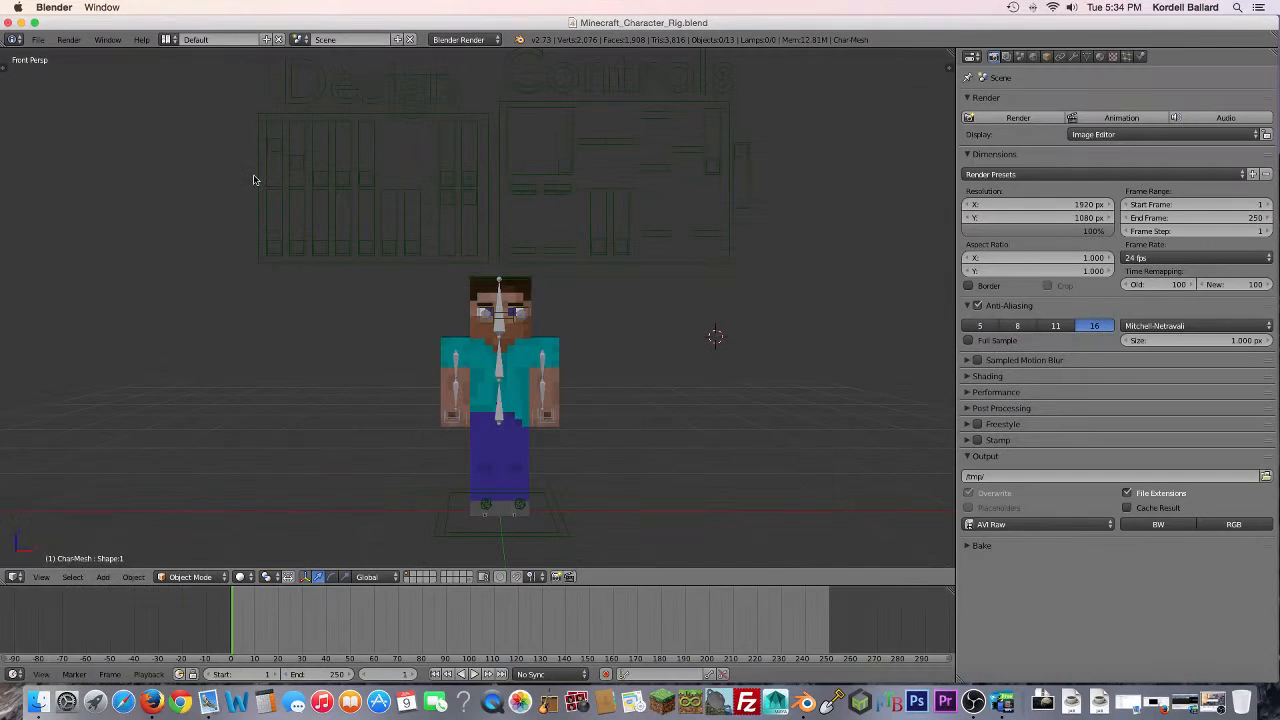
Step: Replace the properties editor with the Outliner and hide the character's Char-Bones armature
{"action": "scroll", "coordinate": [530, 275], "scroll_direction": "up", "scroll_amount": 2}
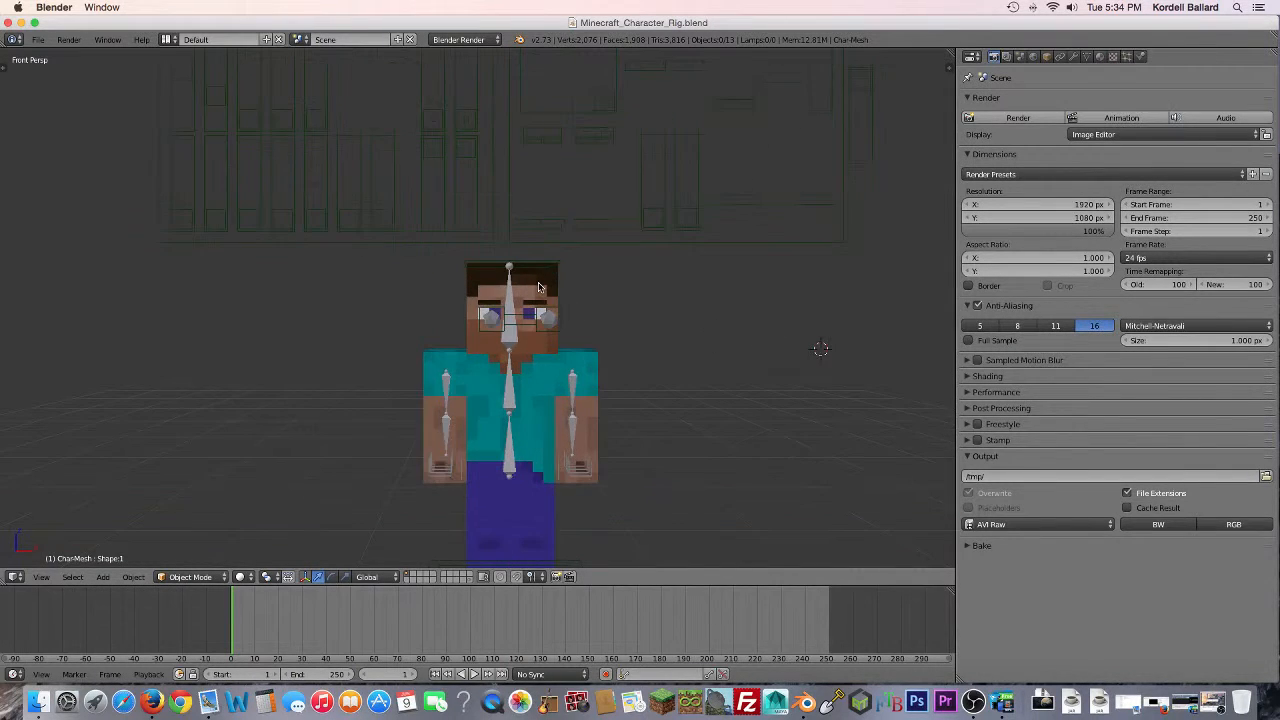
{"action": "right_click", "coordinate": [506, 335]}
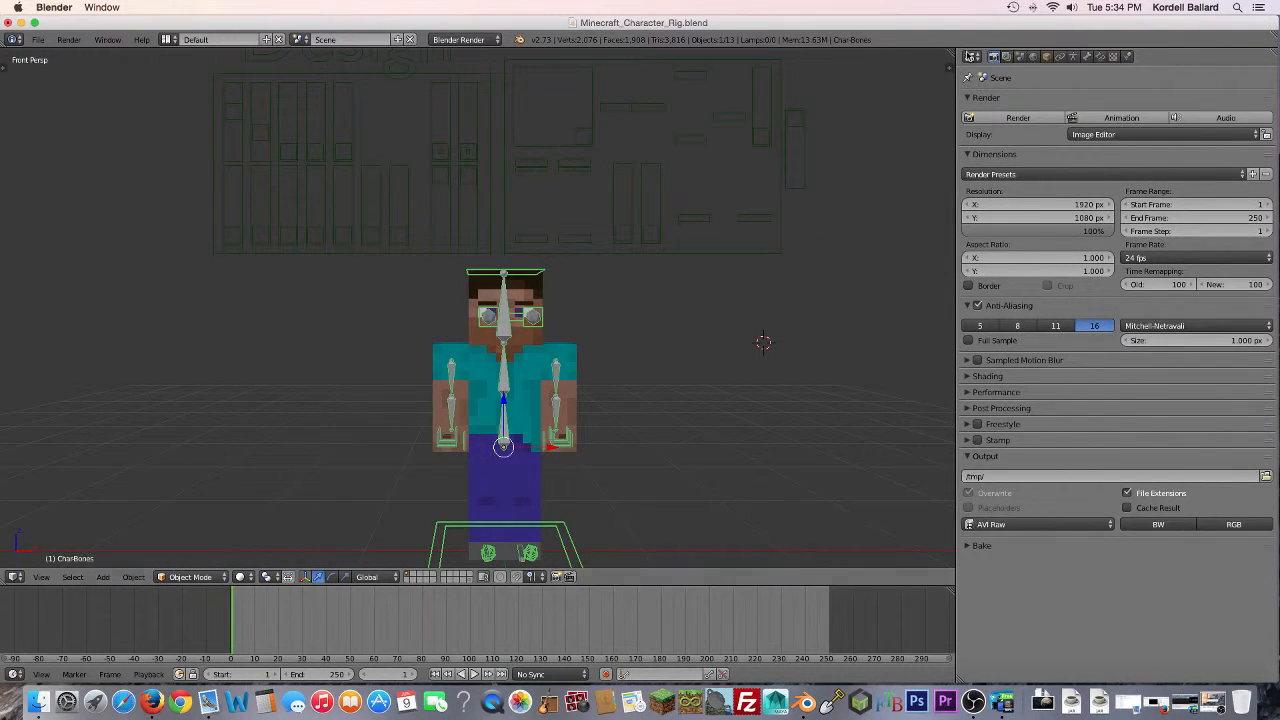
{"action": "left_click", "coordinate": [981, 58]}
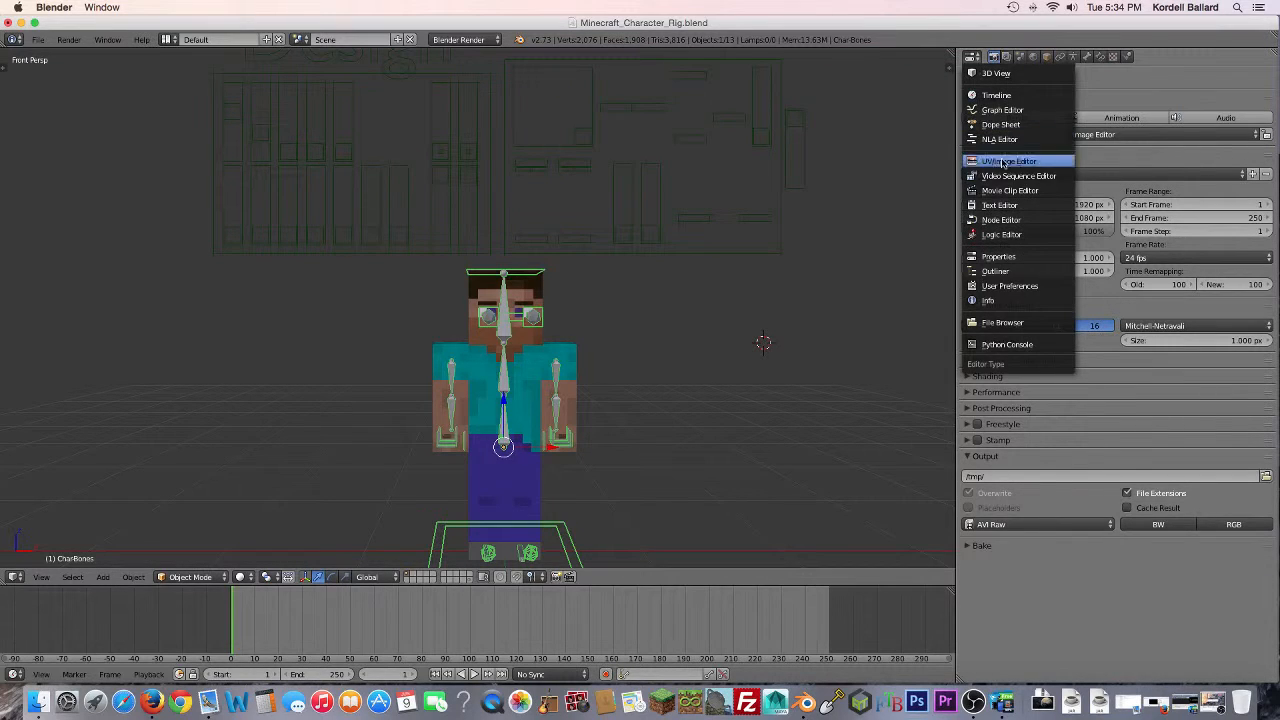
{"action": "left_click", "coordinate": [1007, 270]}
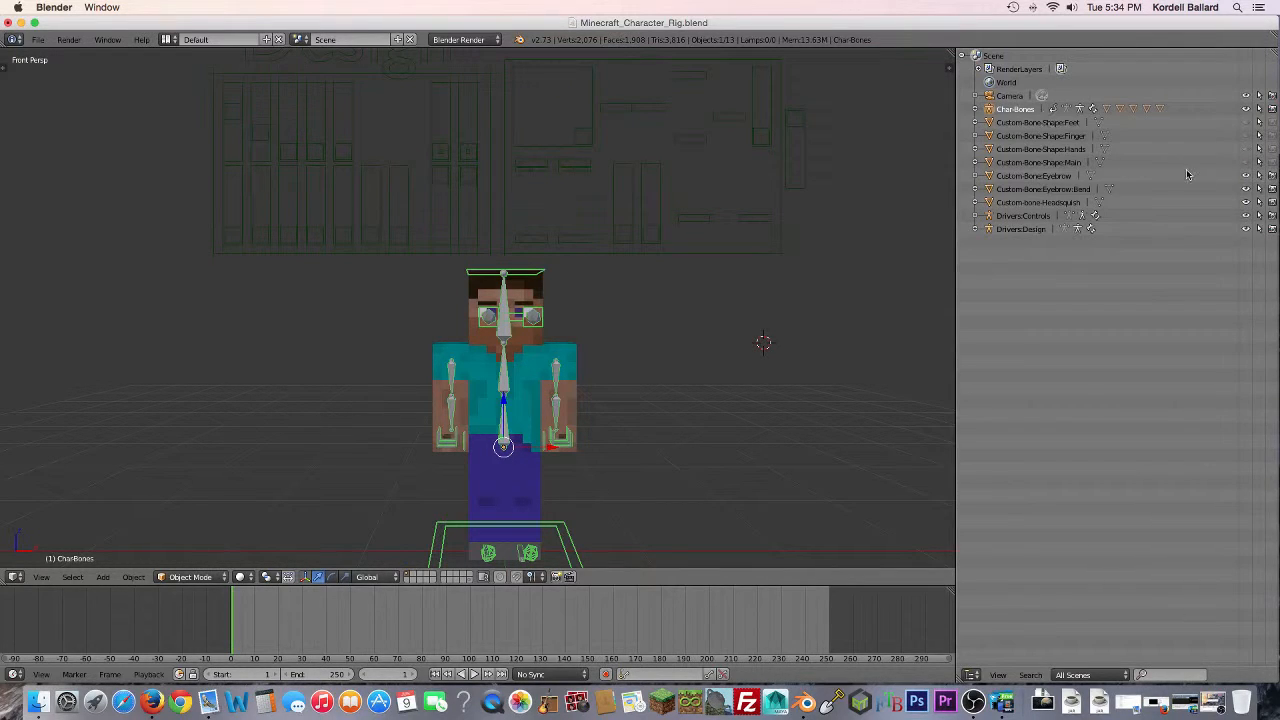
{"action": "left_click", "coordinate": [1244, 108]}
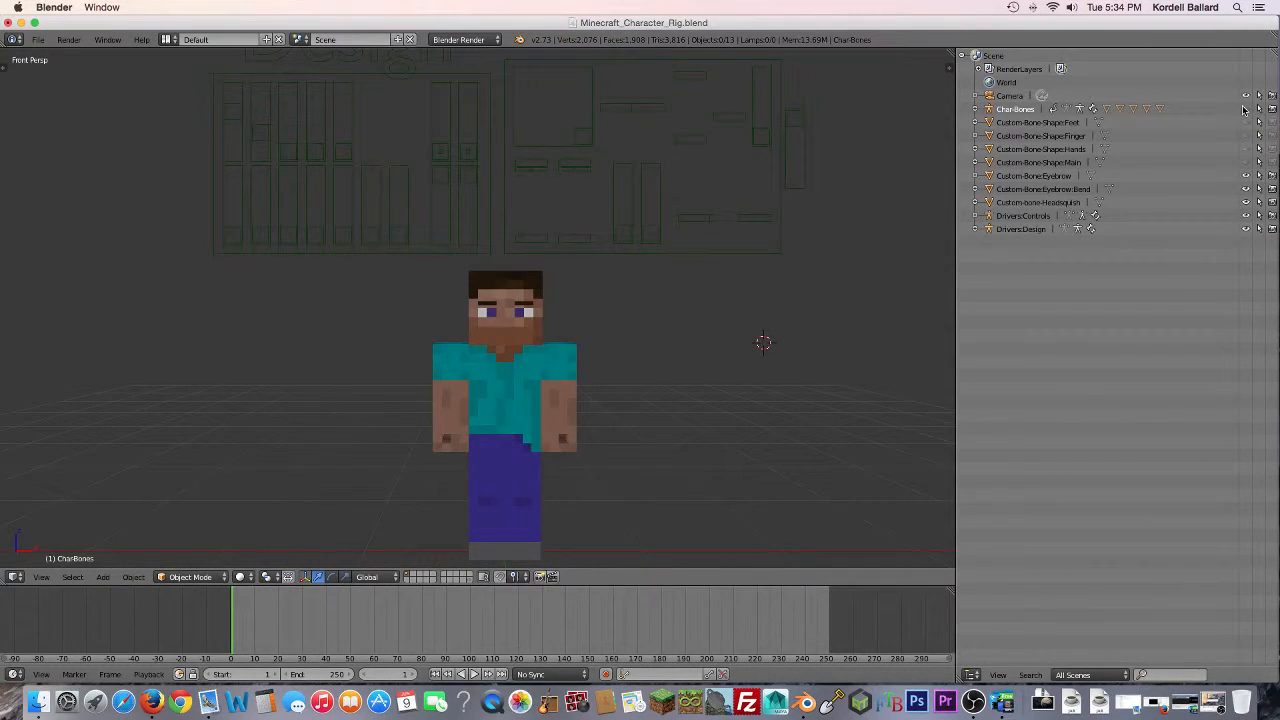
Step: Put the Drivers:Controls armature in Pose Mode and raise the Mouth control within its square to open the character's mouth
{"action": "right_click", "coordinate": [573, 128]}
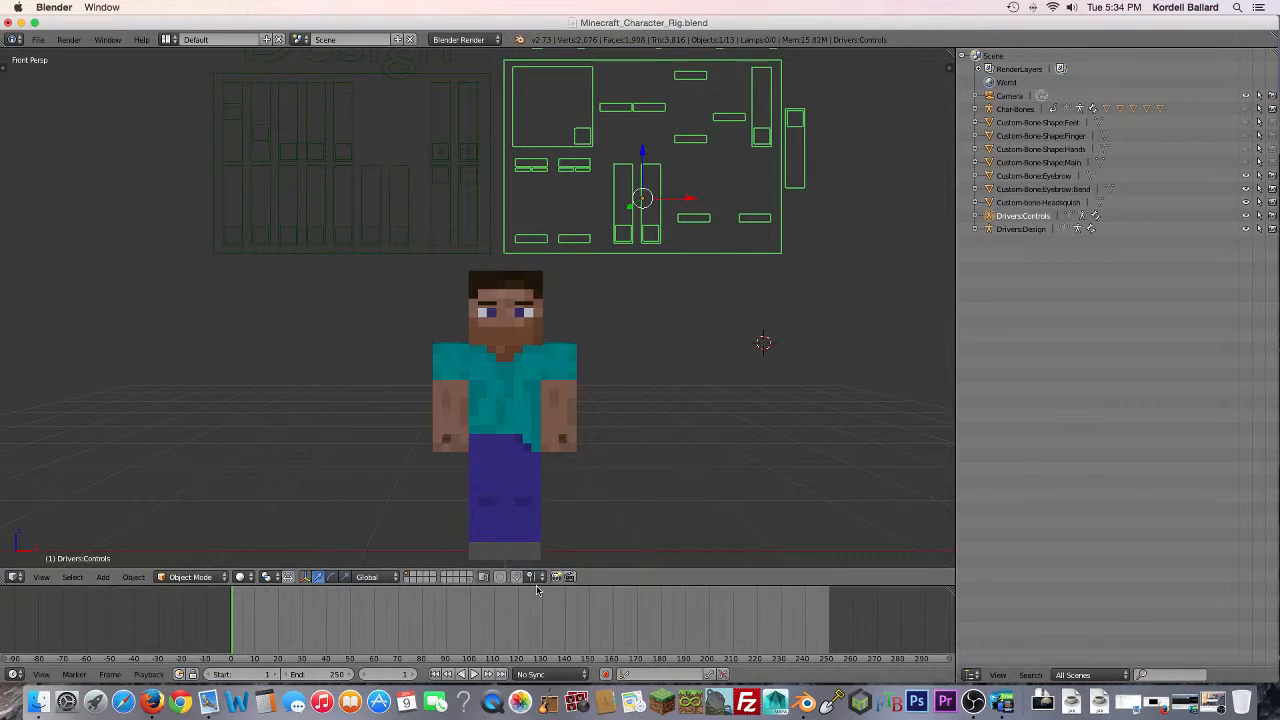
{"action": "left_click", "coordinate": [190, 577]}
{"action": "left_click", "coordinate": [205, 532]}
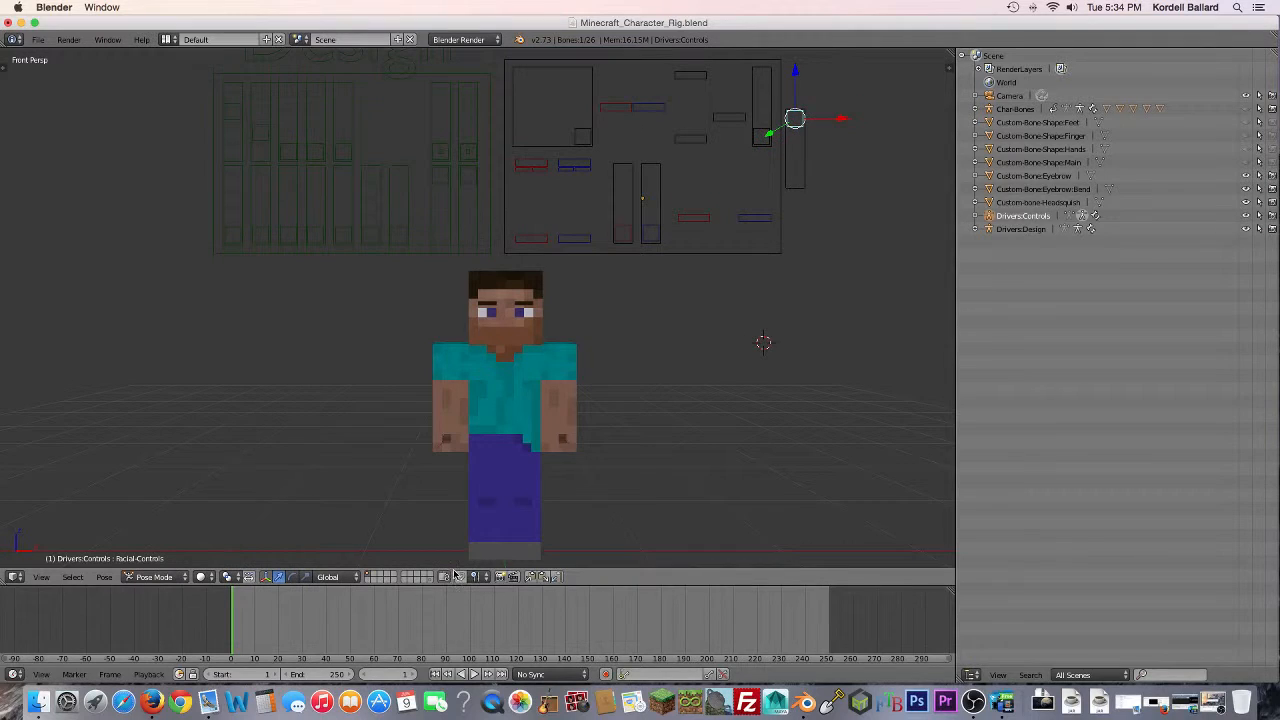
{"action": "right_click", "coordinate": [574, 138]}
{"action": "key", "text": "g"}
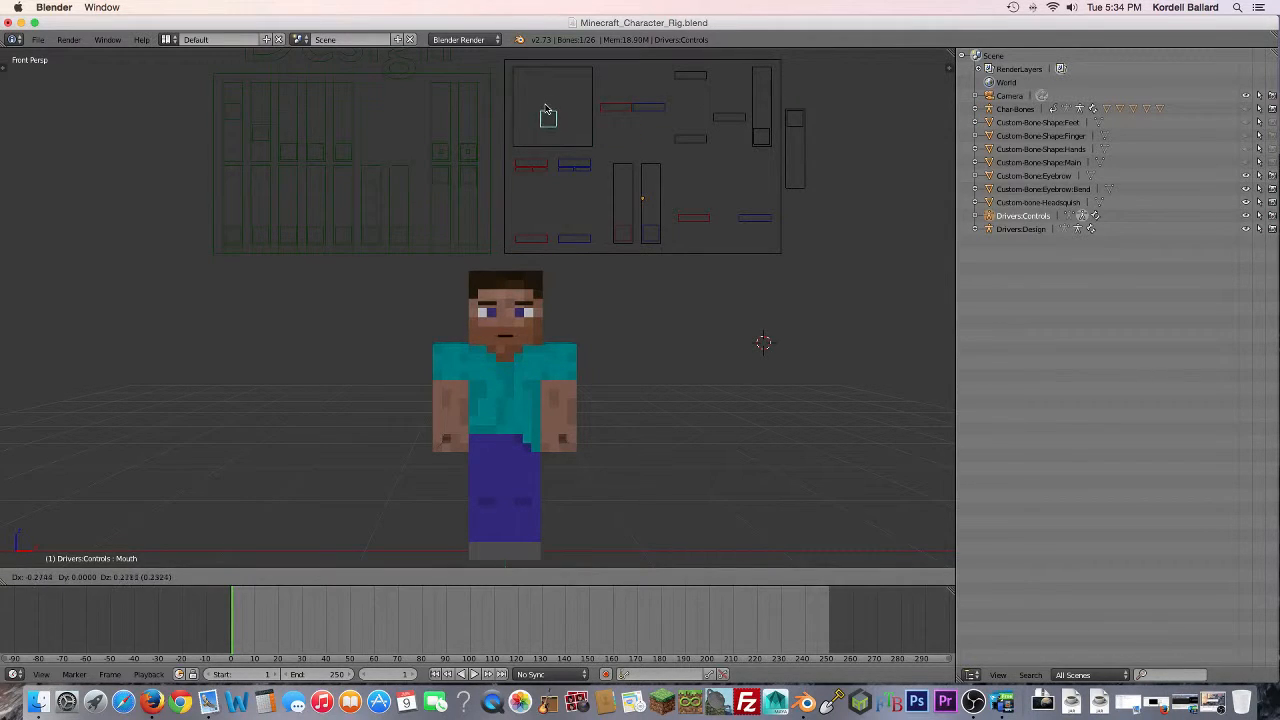
{"action": "left_click", "coordinate": [565, 98]}
Step: Try out the Sad:Right and Angry:Right eye controls by moving each one down and back to its starting place
{"action": "right_click", "coordinate": [522, 170]}
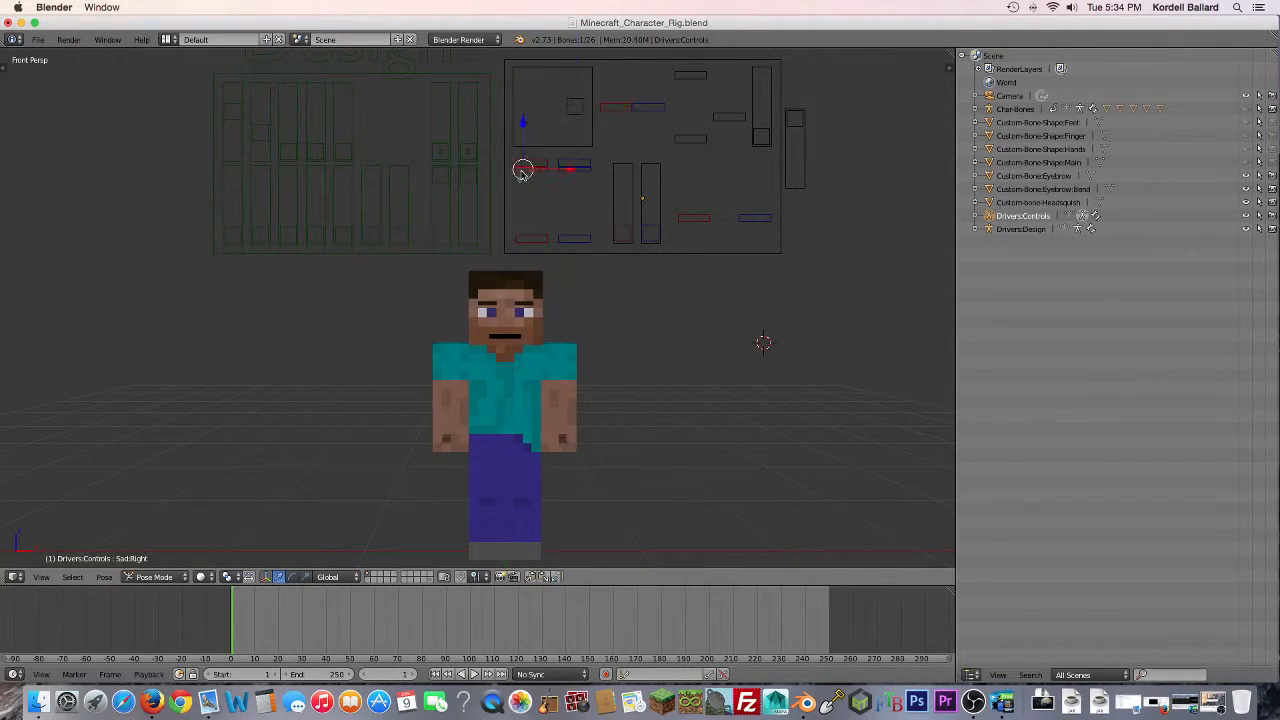
{"action": "key", "text": "g"}
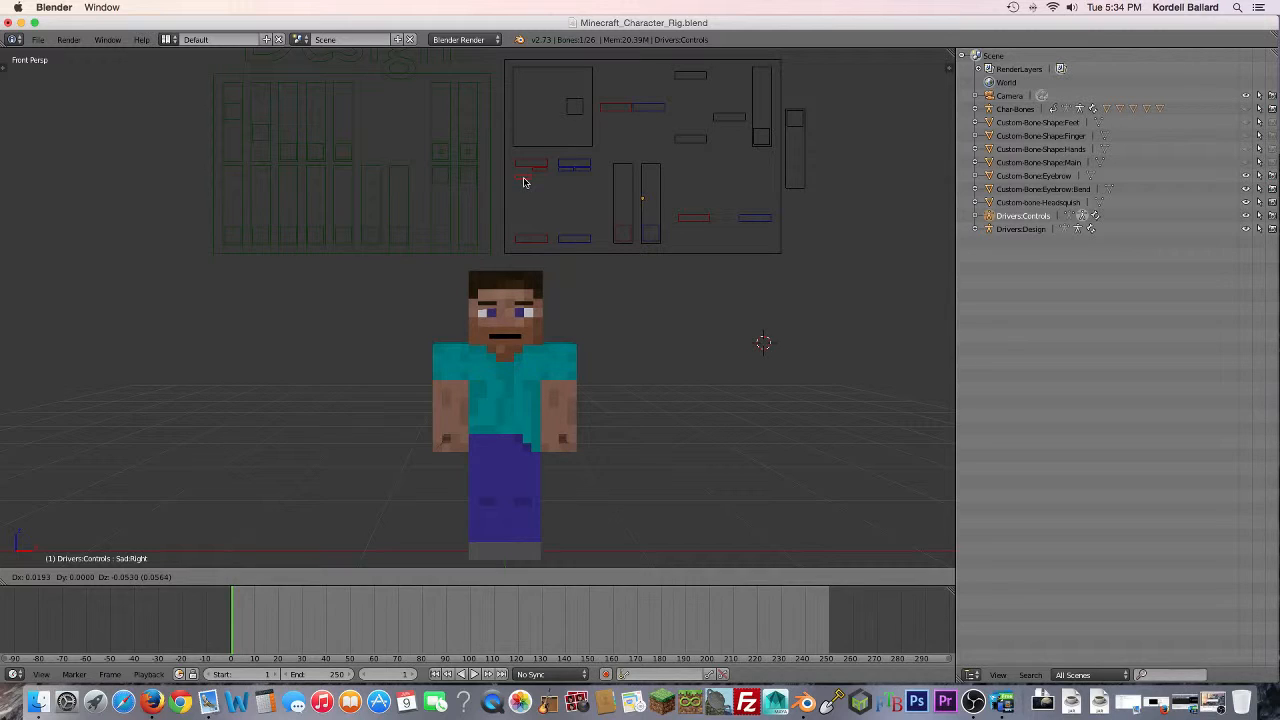
{"action": "left_click", "coordinate": [524, 167]}
{"action": "right_click", "coordinate": [541, 171]}
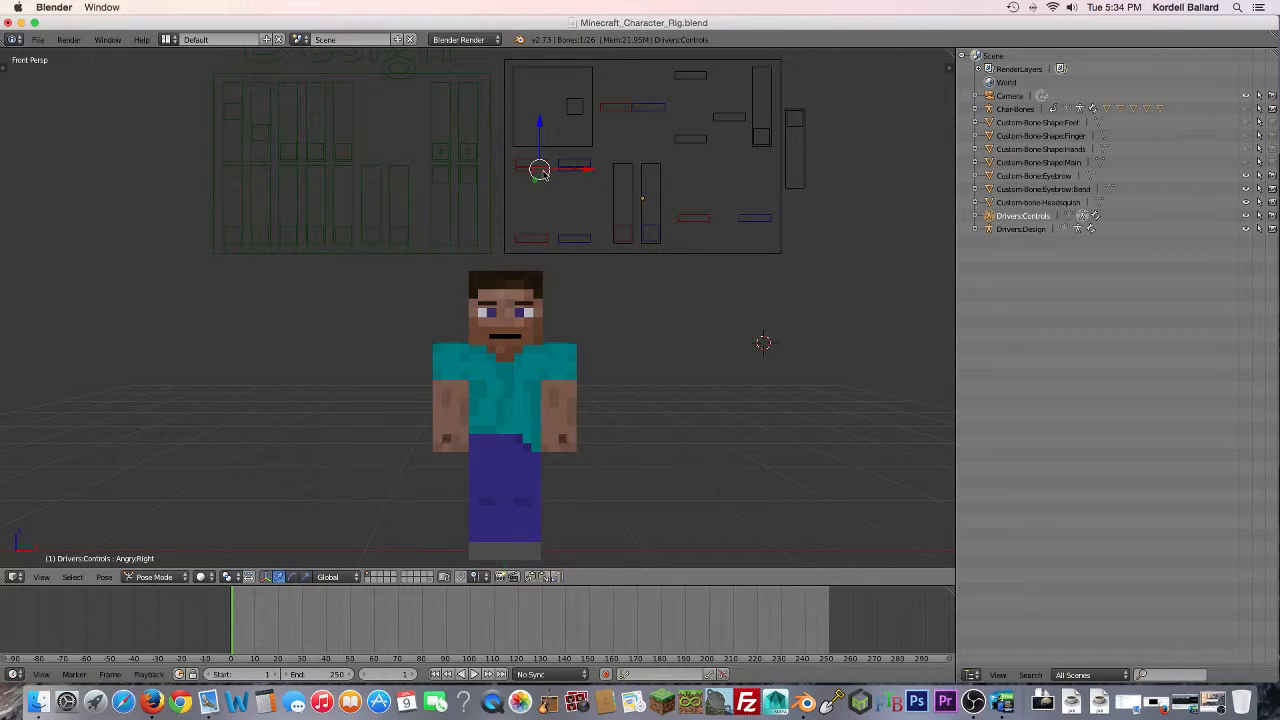
{"action": "key", "text": "g"}
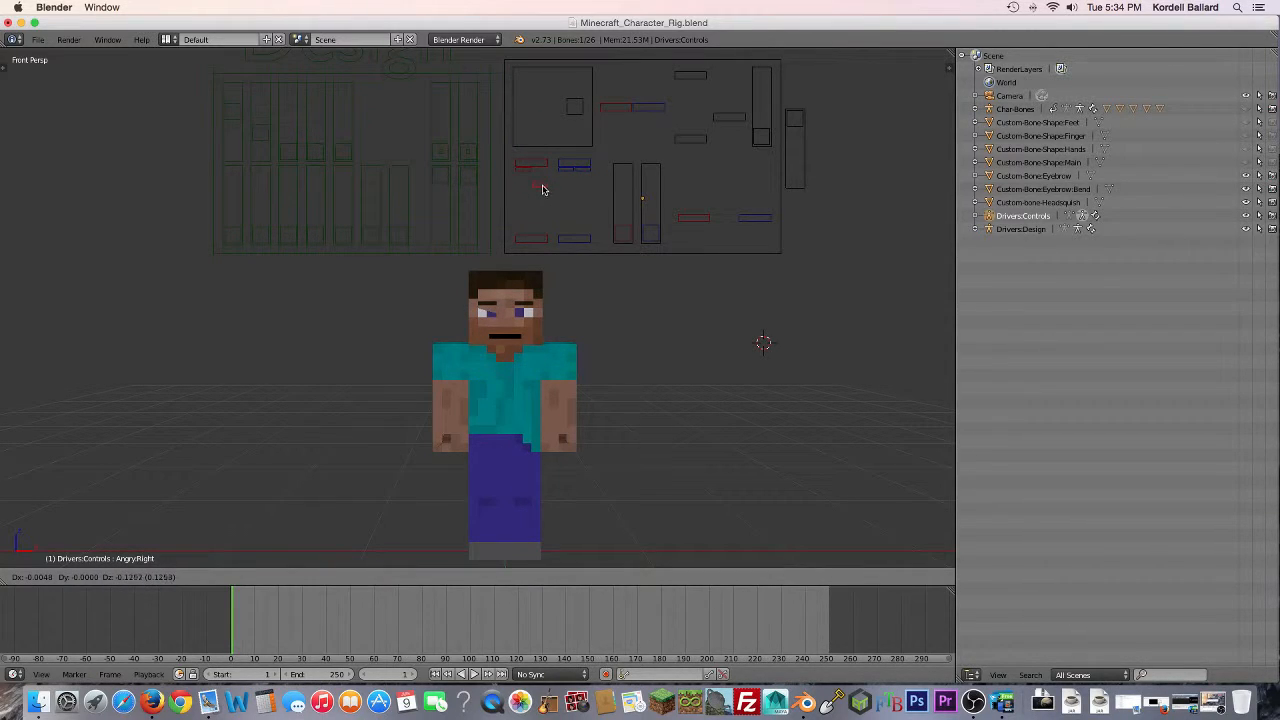
{"action": "left_click", "coordinate": [545, 165]}
Step: Try out the Angry:Left eye control with a small move that ends at its starting place
{"action": "right_click", "coordinate": [566, 170]}
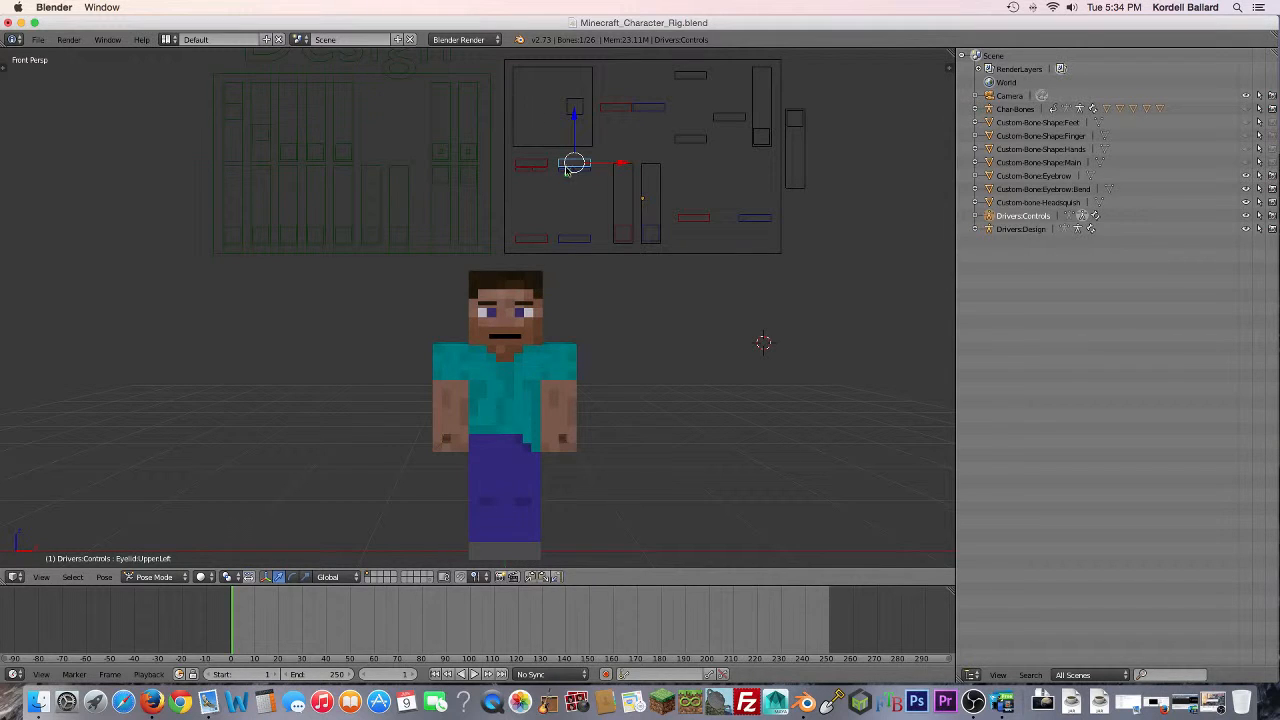
{"action": "right_click", "coordinate": [566, 170]}
{"action": "key", "text": "g"}
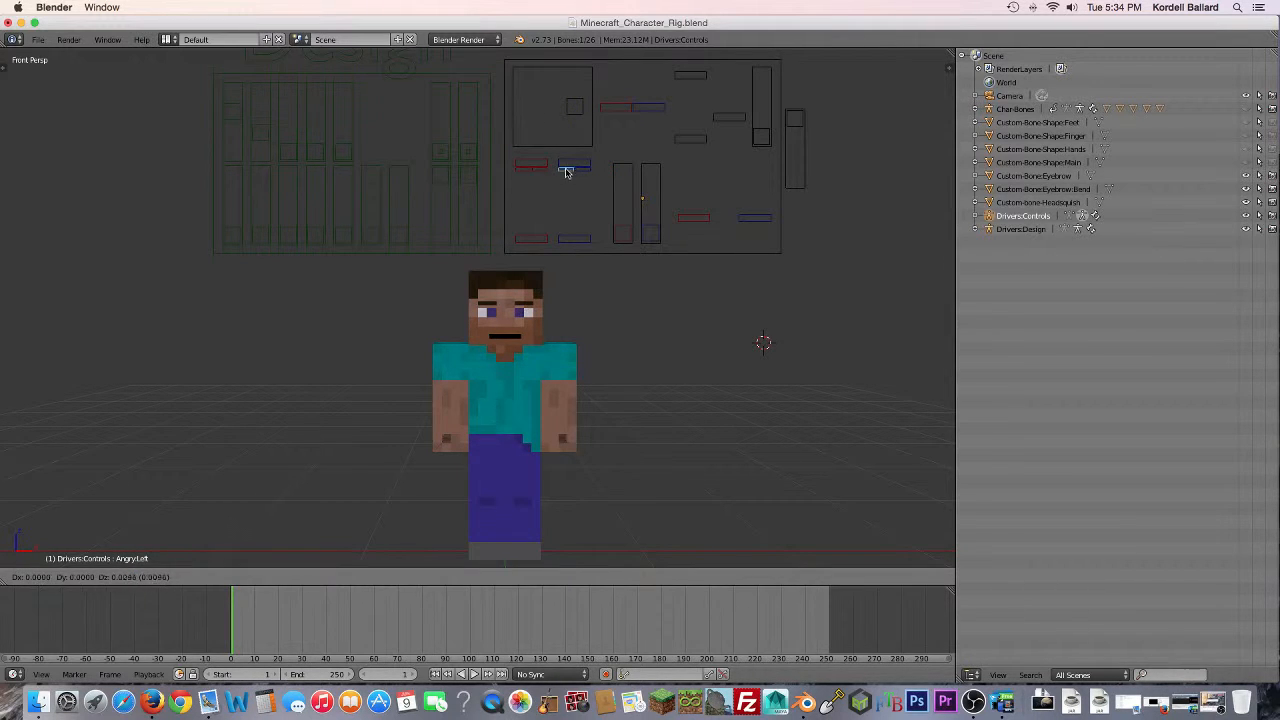
{"action": "left_click", "coordinate": [566, 172]}
Step: Try out the Eye-Size:Right slider and the Eyebrow:Right control, leaving both at their starting positions
{"action": "right_click", "coordinate": [622, 236]}
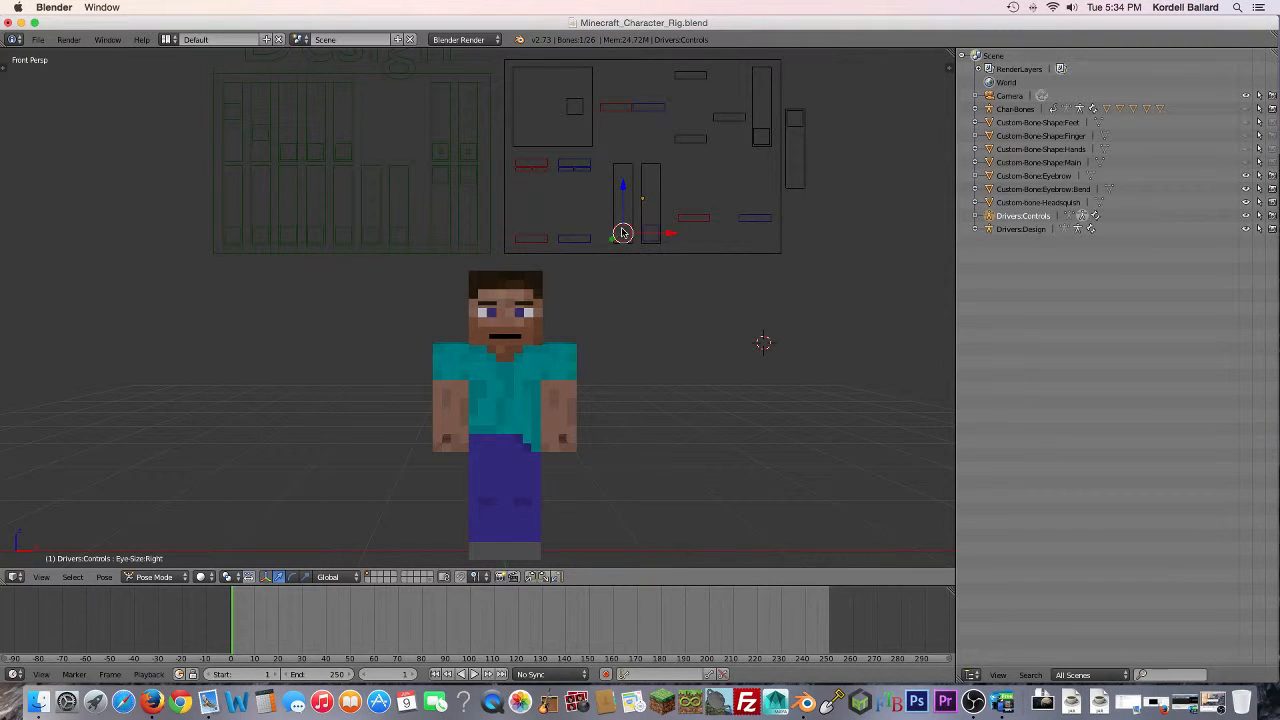
{"action": "key", "text": "g"}
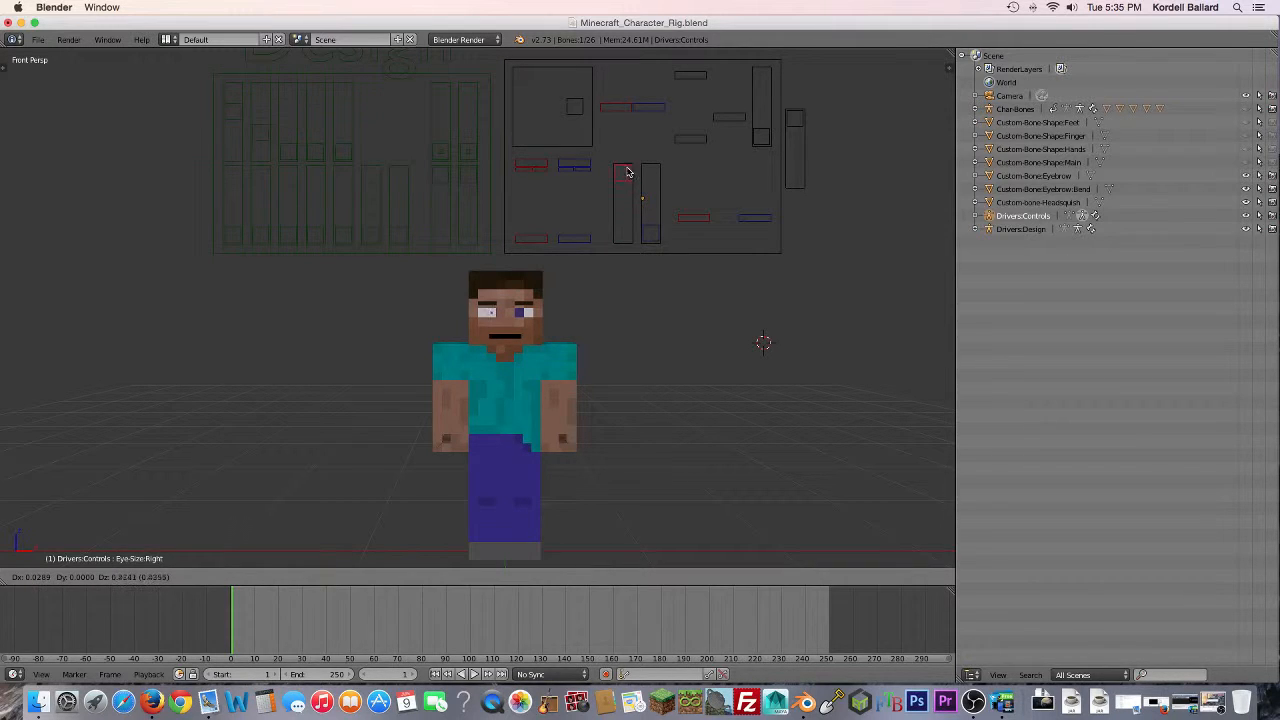
{"action": "left_click", "coordinate": [632, 251]}
{"action": "right_click", "coordinate": [694, 218]}
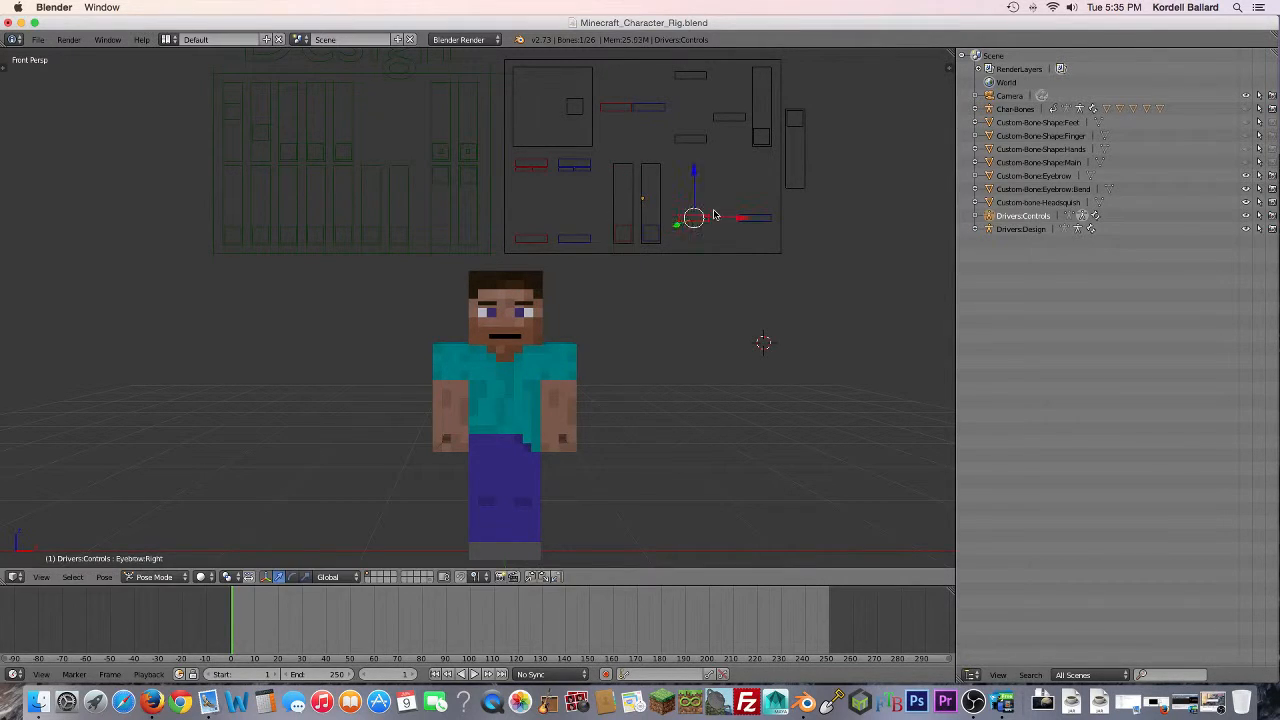
{"action": "key", "text": "g"}
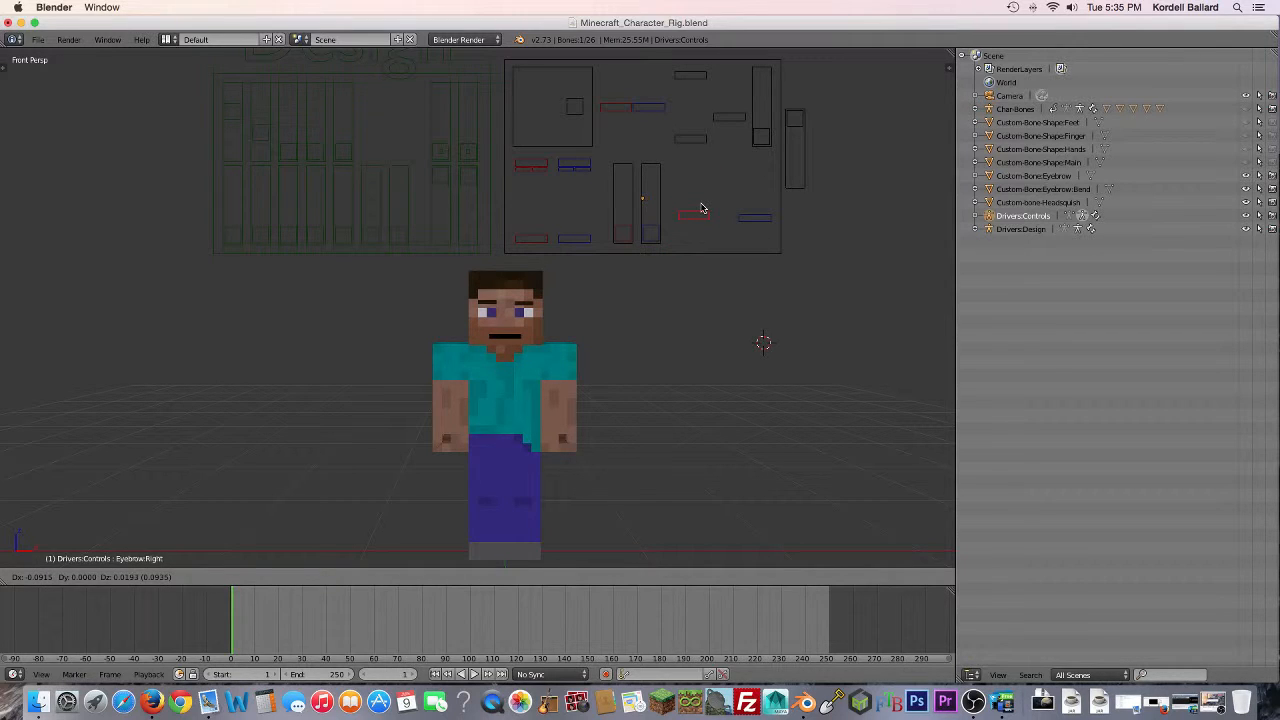
{"action": "left_click", "coordinate": [702, 211]}
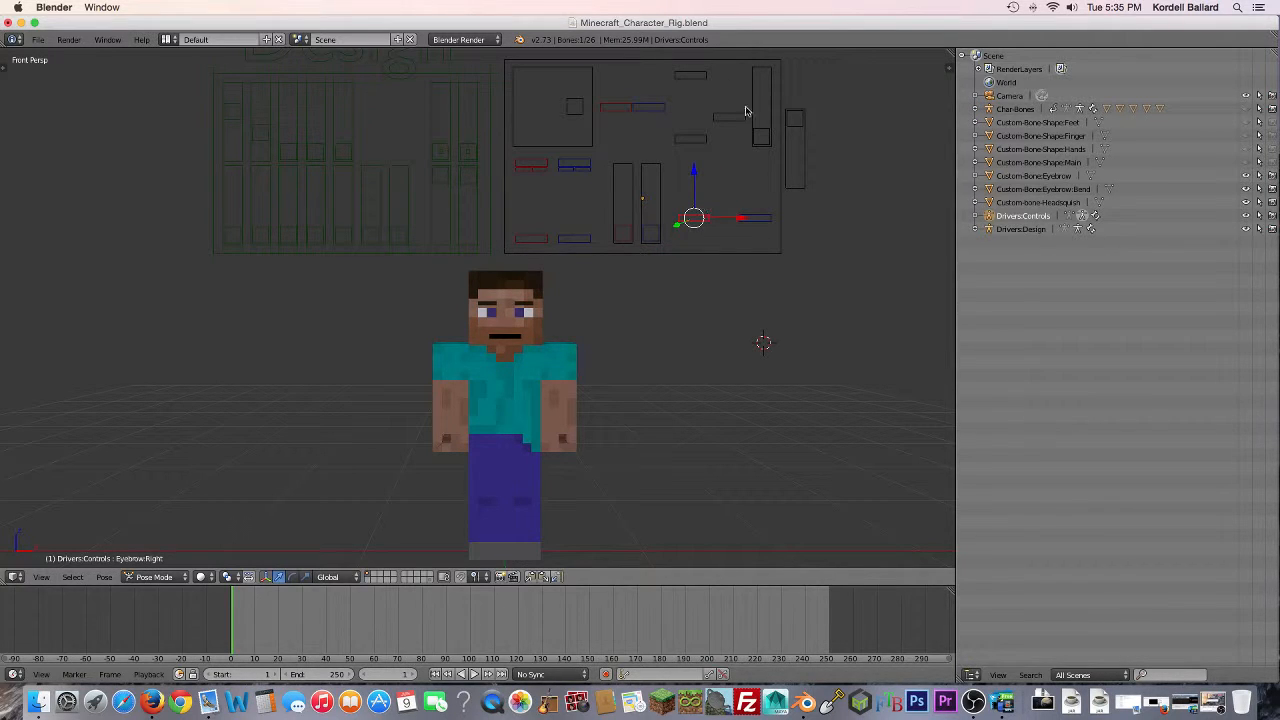
Step: Try moving the Facial-Controls slider beside the control board and the Mouth:Scared slider, leaving both at rest
{"action": "right_click", "coordinate": [798, 129]}
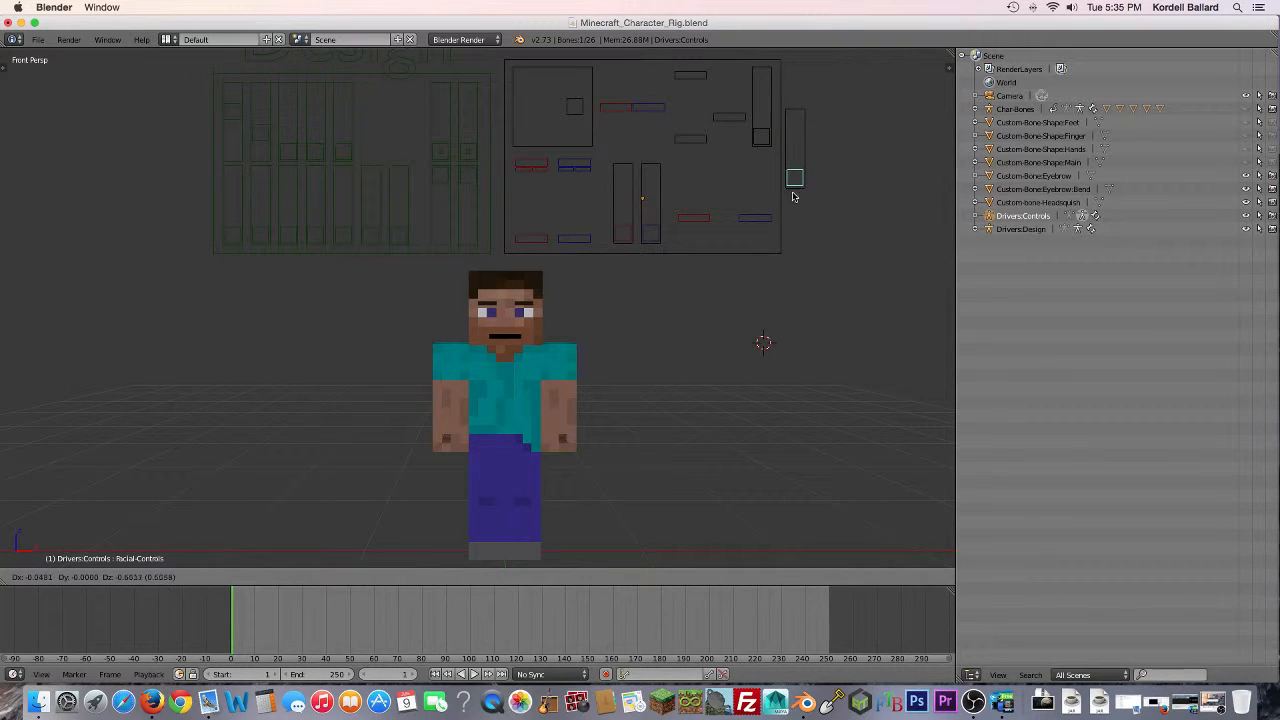
{"action": "right_click", "coordinate": [759, 139]}
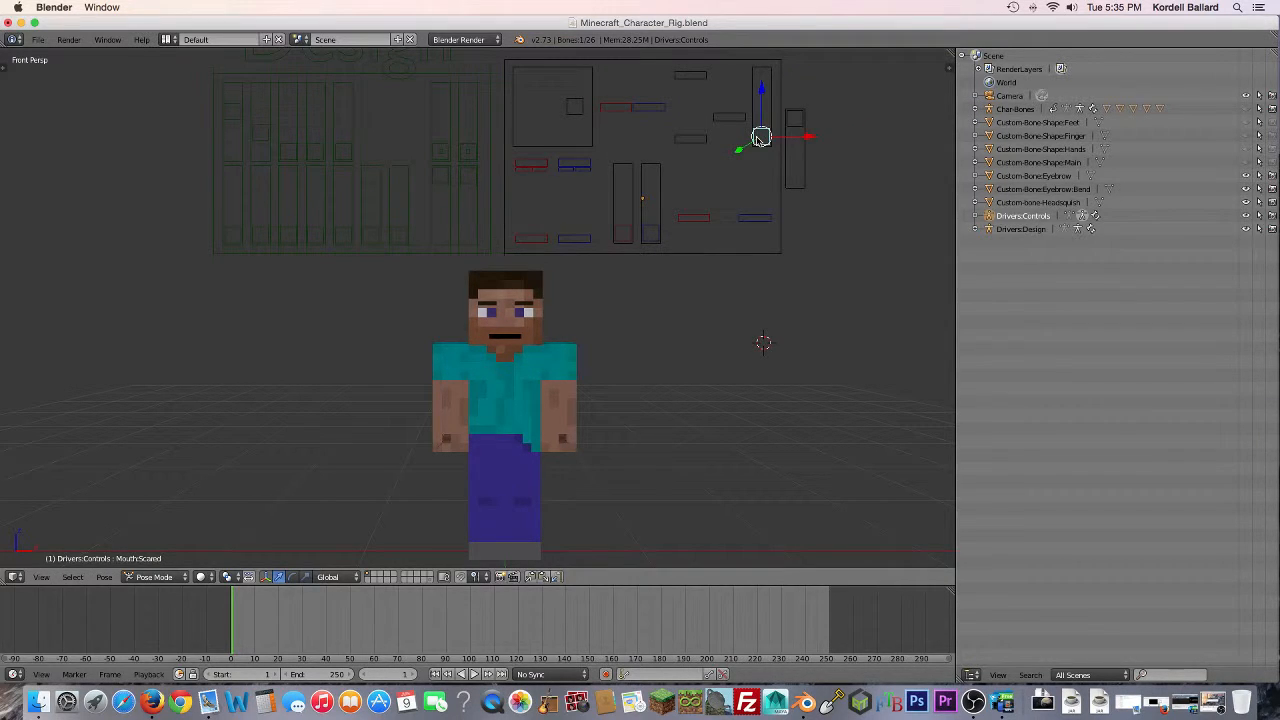
{"action": "key", "text": "g"}
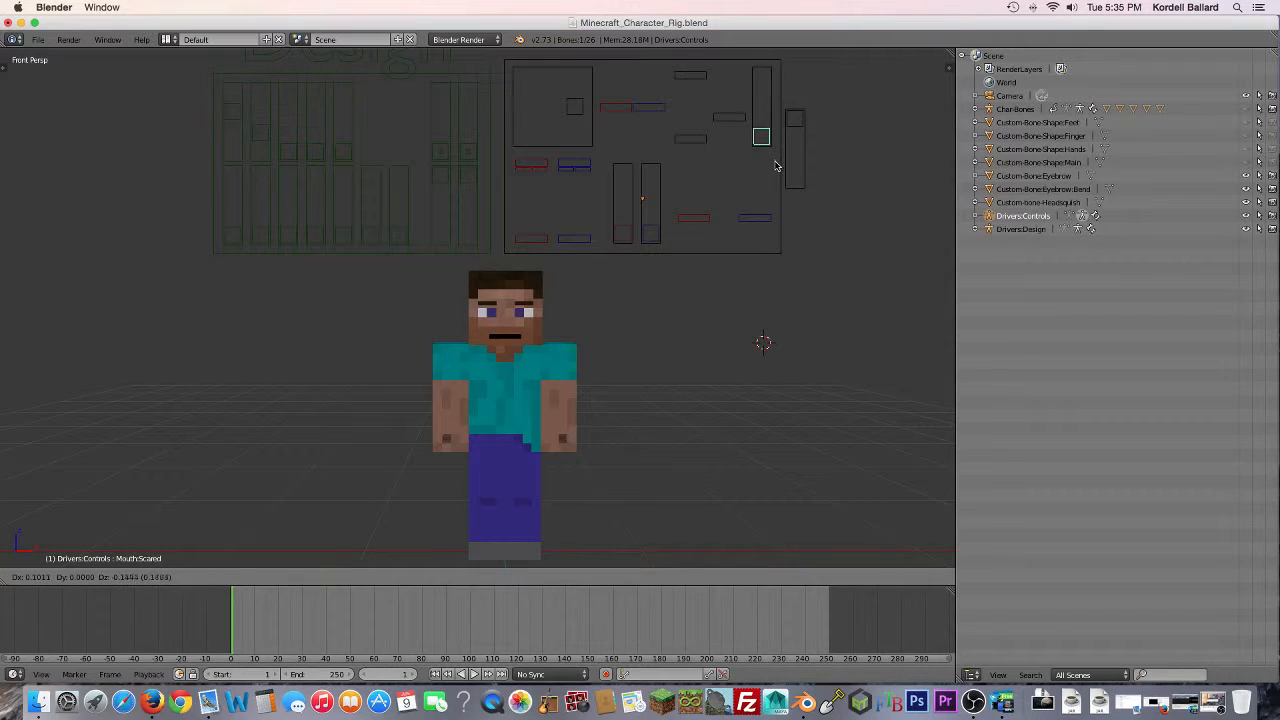
{"action": "left_click", "coordinate": [777, 166]}
Step: Select the Yaw control and try moving the Teeth:Upper control, leaving the teeth at rest
{"action": "right_click", "coordinate": [749, 118]}
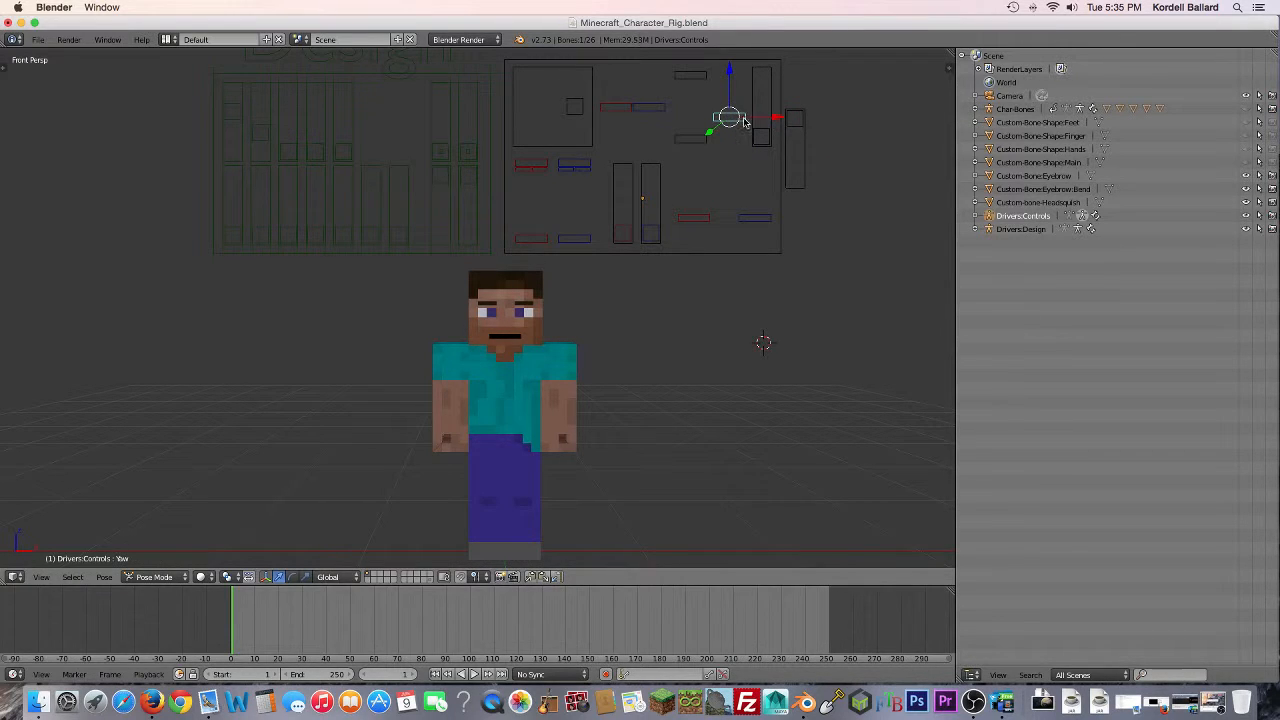
{"action": "right_click", "coordinate": [688, 76]}
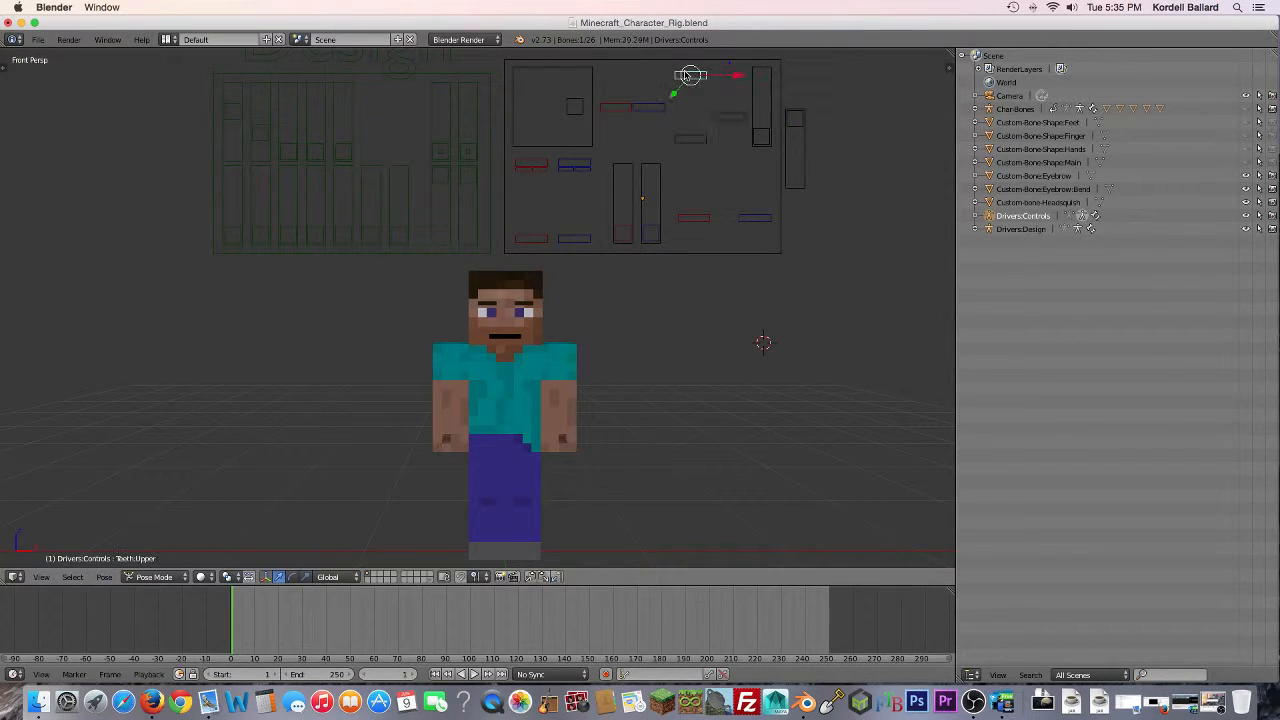
{"action": "key", "text": "g"}
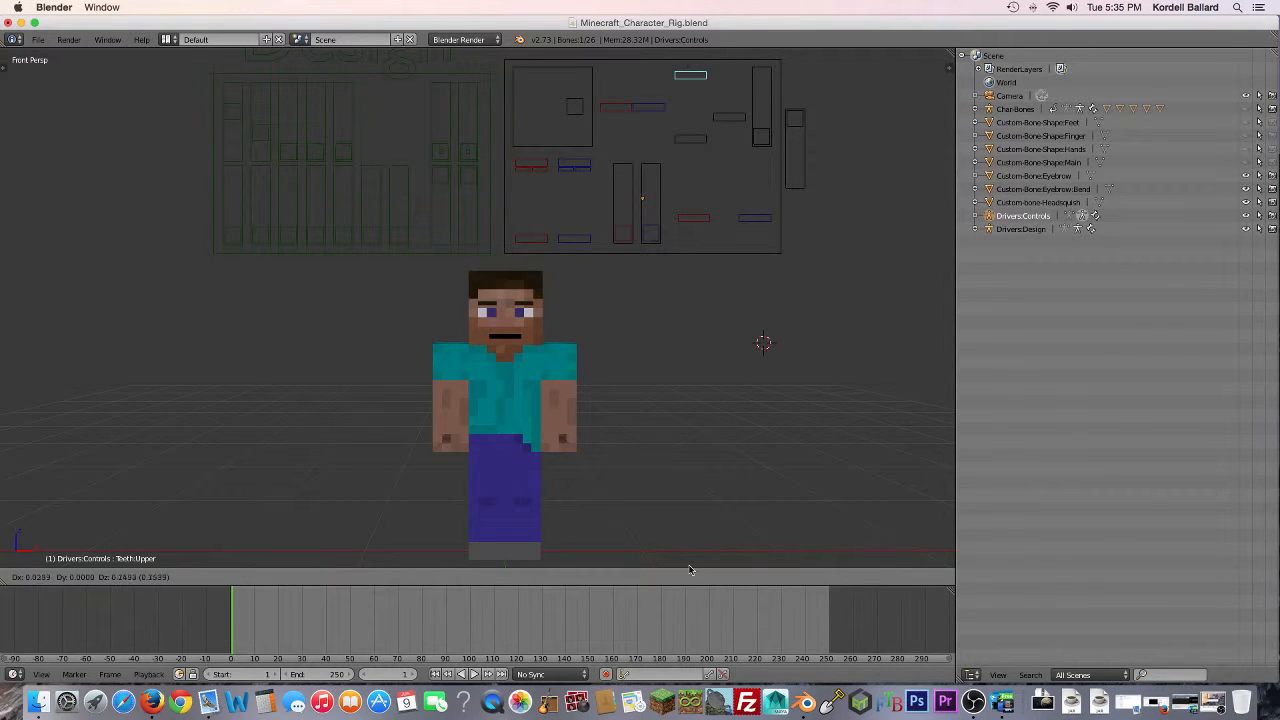
{"action": "left_click", "coordinate": [690, 558]}
Step: Try out the Mouth:Left and Mouth:Right corner controls, leaving both at their starting positions
{"action": "right_click", "coordinate": [653, 112]}
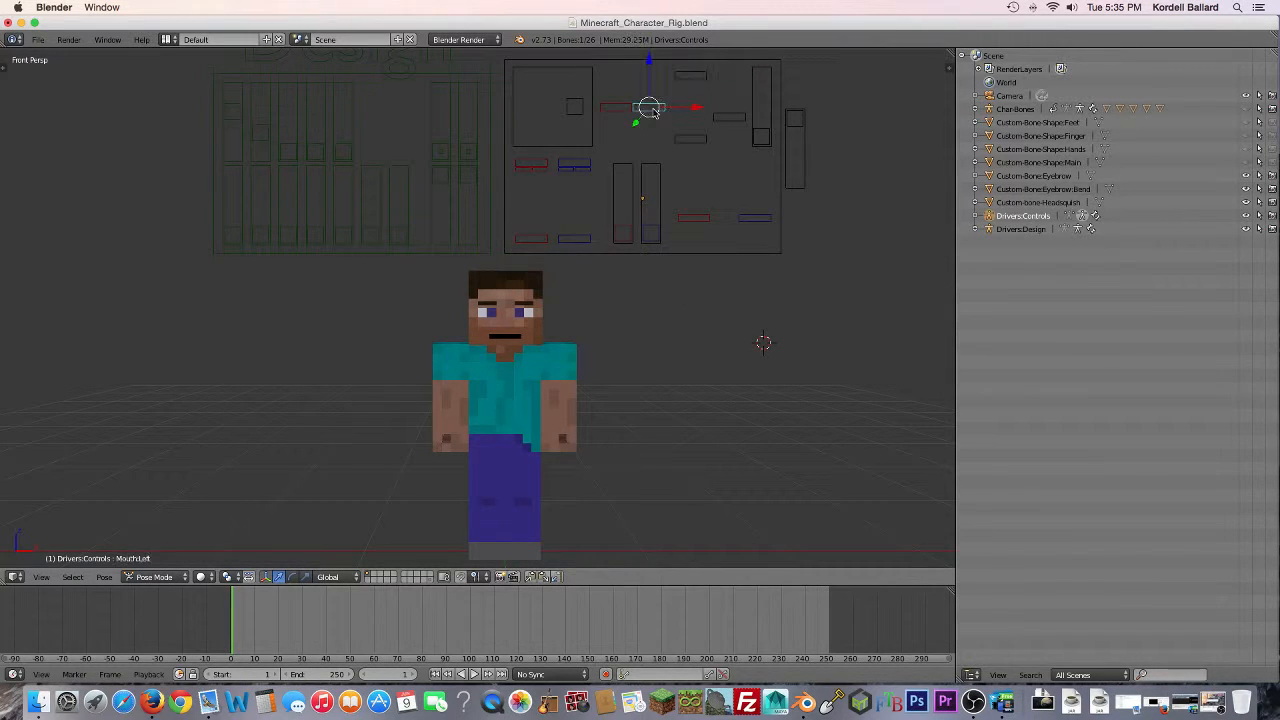
{"action": "key", "text": "g"}
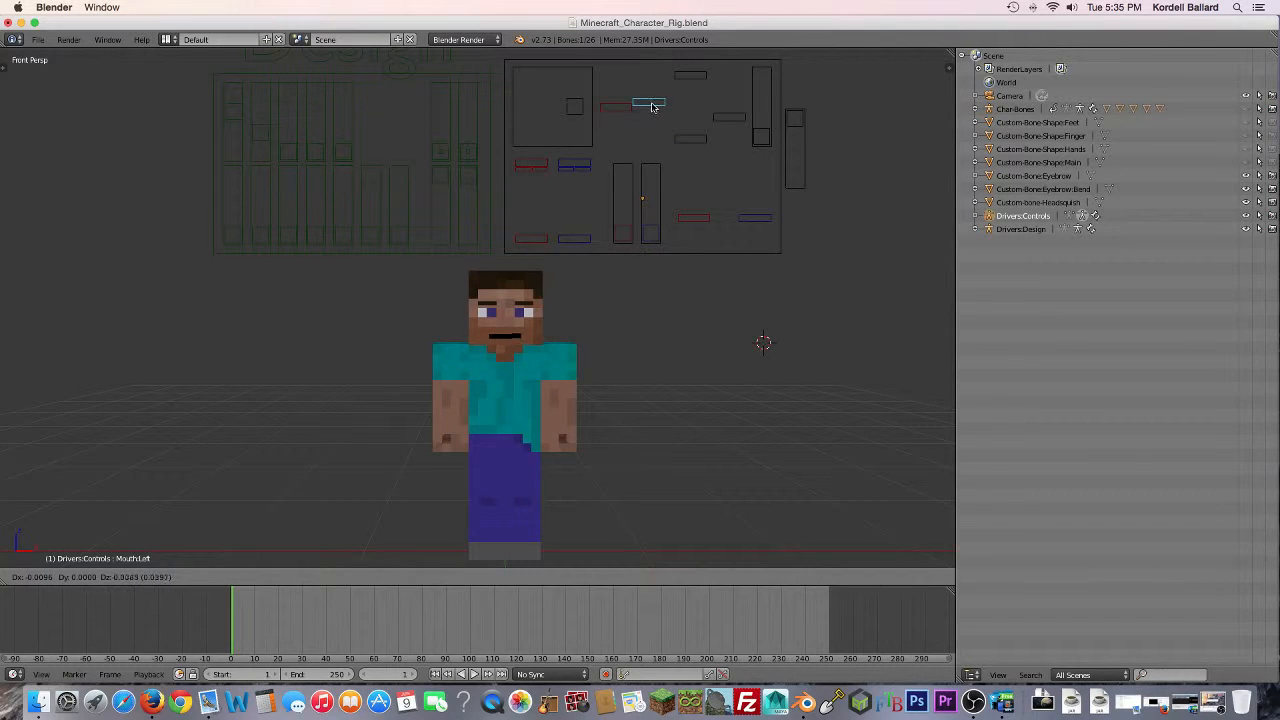
{"action": "left_click", "coordinate": [651, 117]}
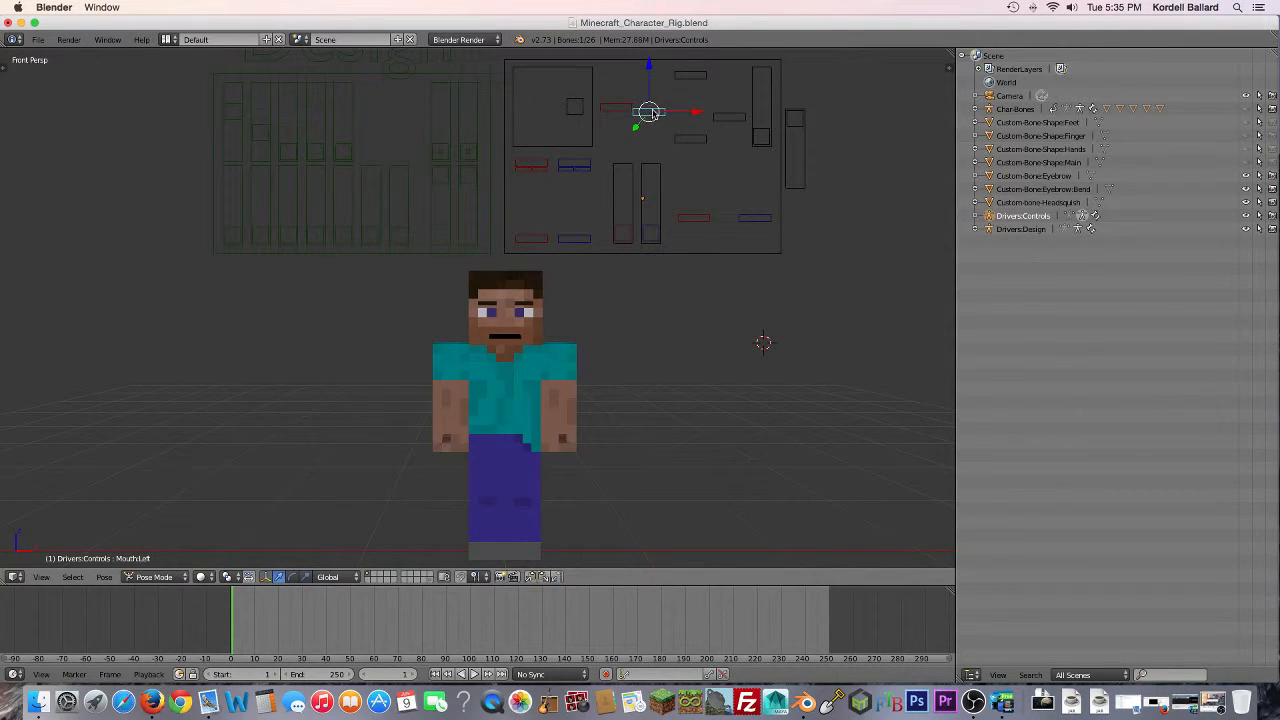
{"action": "key", "text": "g"}
{"action": "left_click", "coordinate": [655, 113]}
{"action": "right_click", "coordinate": [607, 115]}
{"action": "key", "text": "g"}
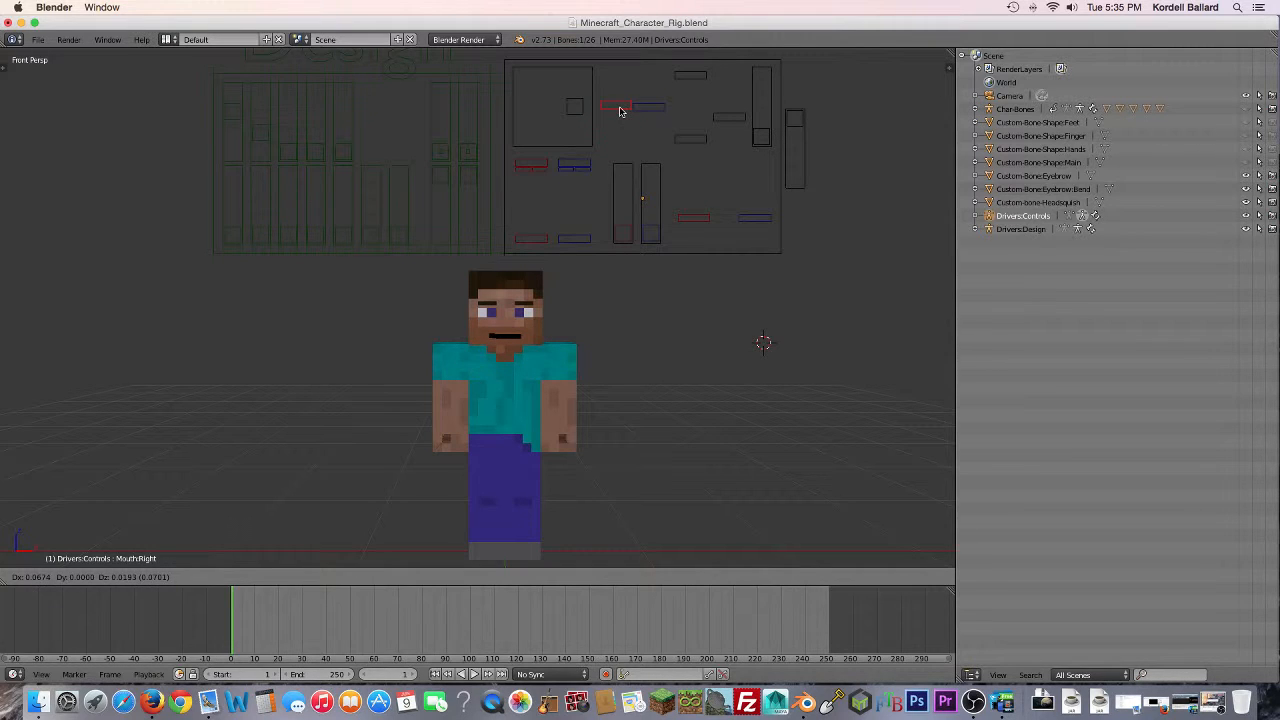
{"action": "left_click", "coordinate": [619, 113]}
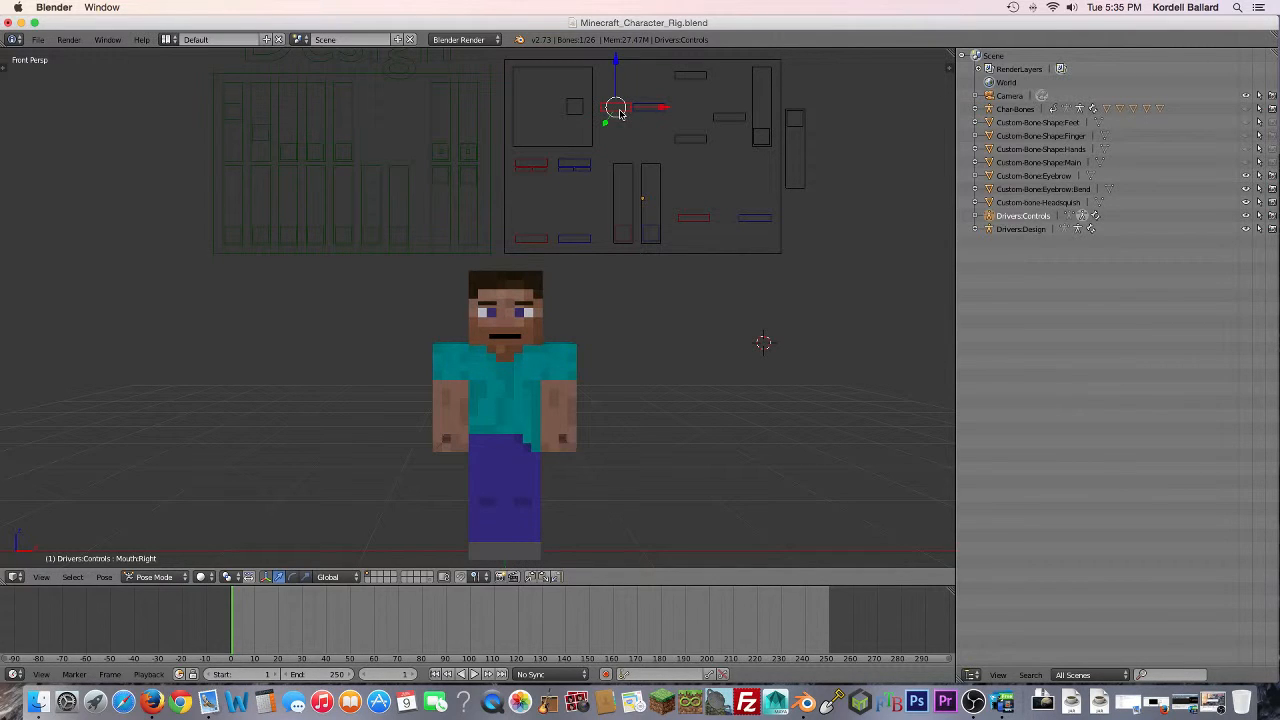
Step: Switch from the Drivers:Controls armature to the Drivers:Design armature and put it in Pose Mode
{"action": "right_click", "coordinate": [690, 218]}
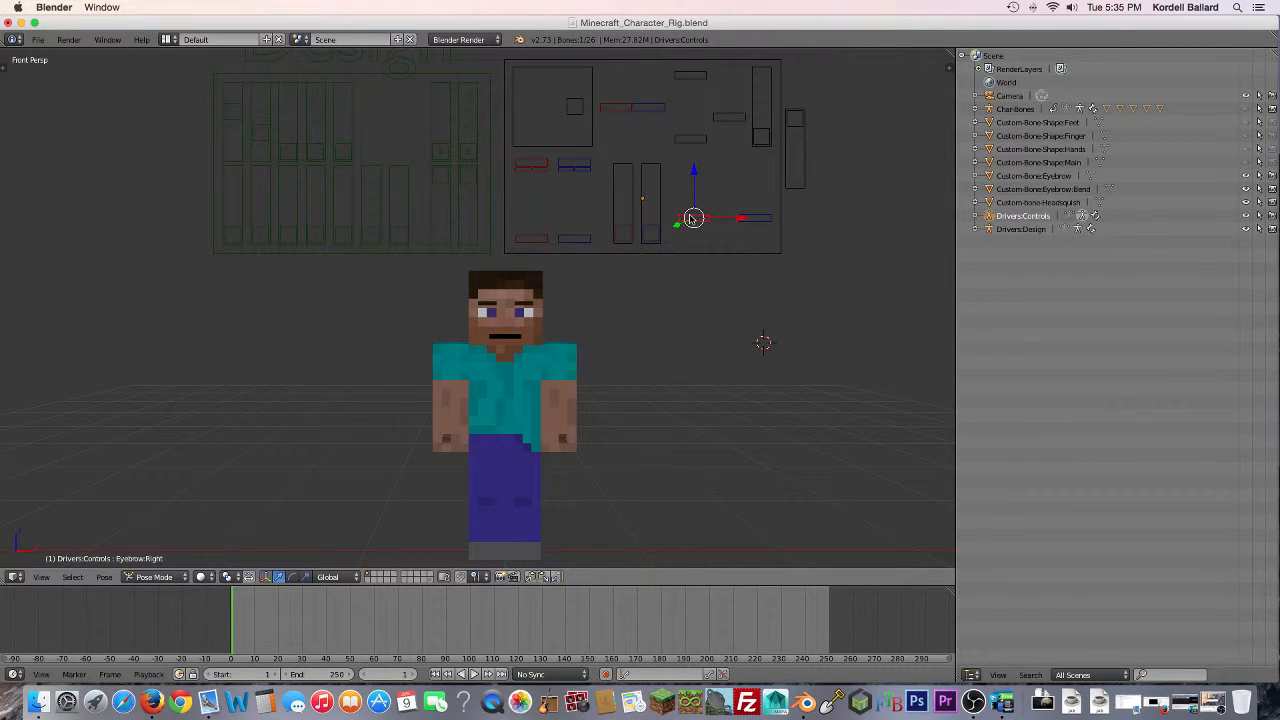
{"action": "right_click", "coordinate": [441, 150]}
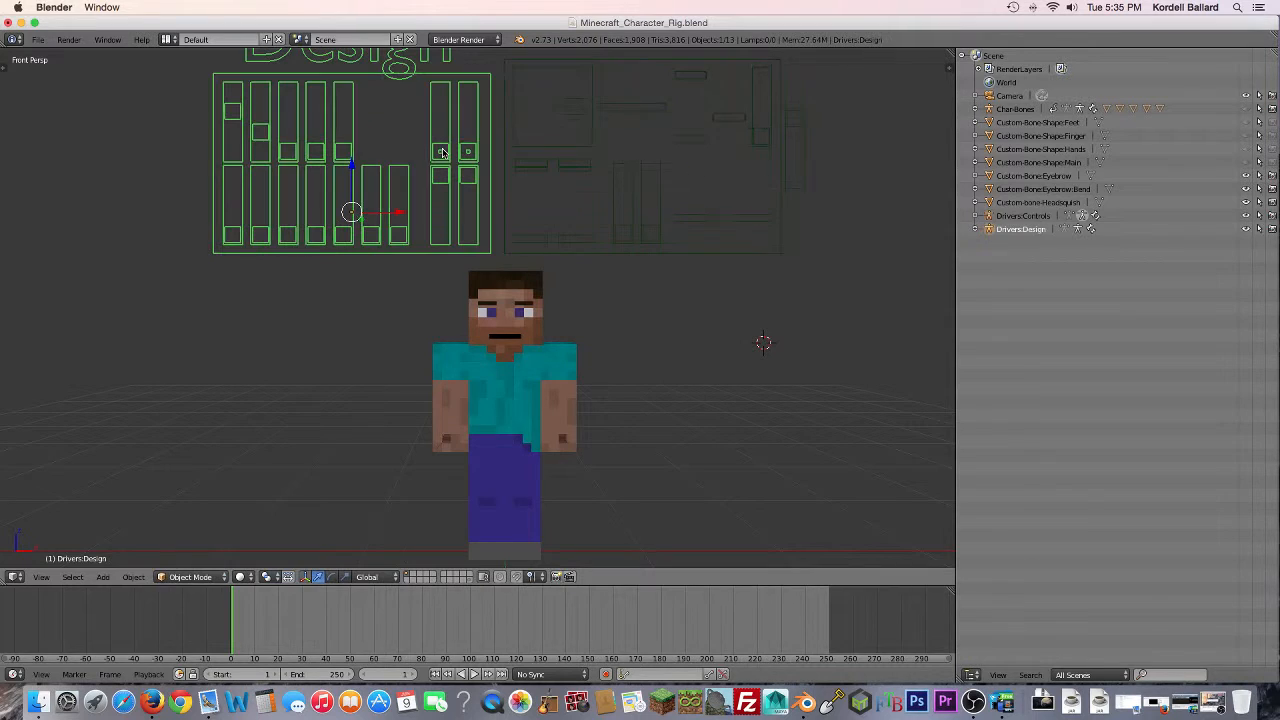
{"action": "left_click", "coordinate": [205, 577]}
{"action": "left_click", "coordinate": [218, 533]}
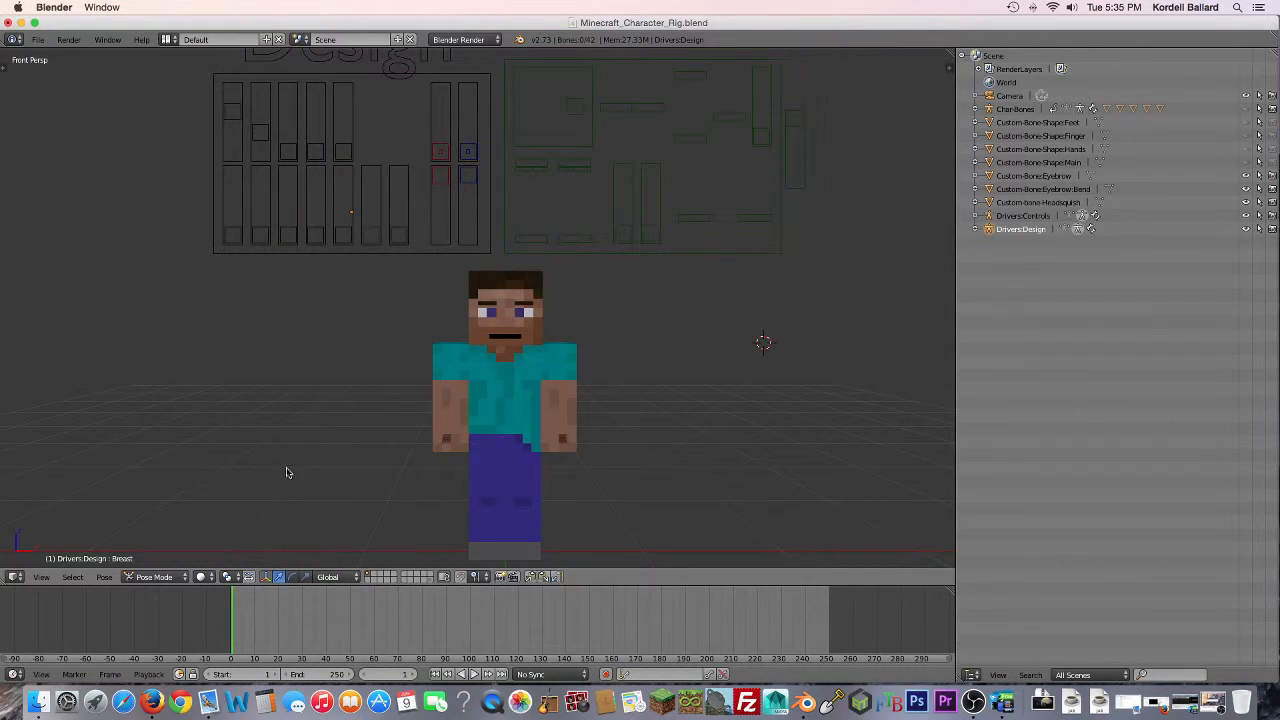
Step: Raise the Eyebrows slider to the upper end of its track and nudge the Eyebrows:Thickness slider slightly
{"action": "right_click", "coordinate": [231, 113]}
{"action": "key", "text": "g"}
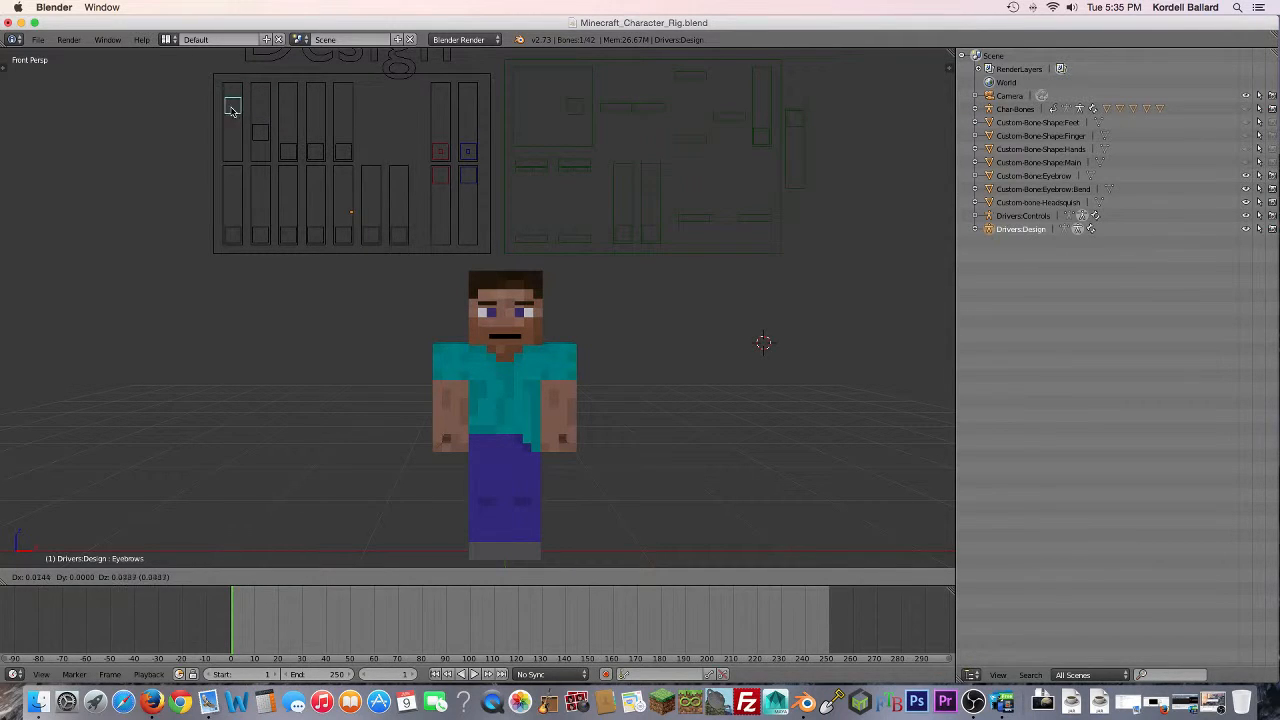
{"action": "left_click", "coordinate": [236, 568]}
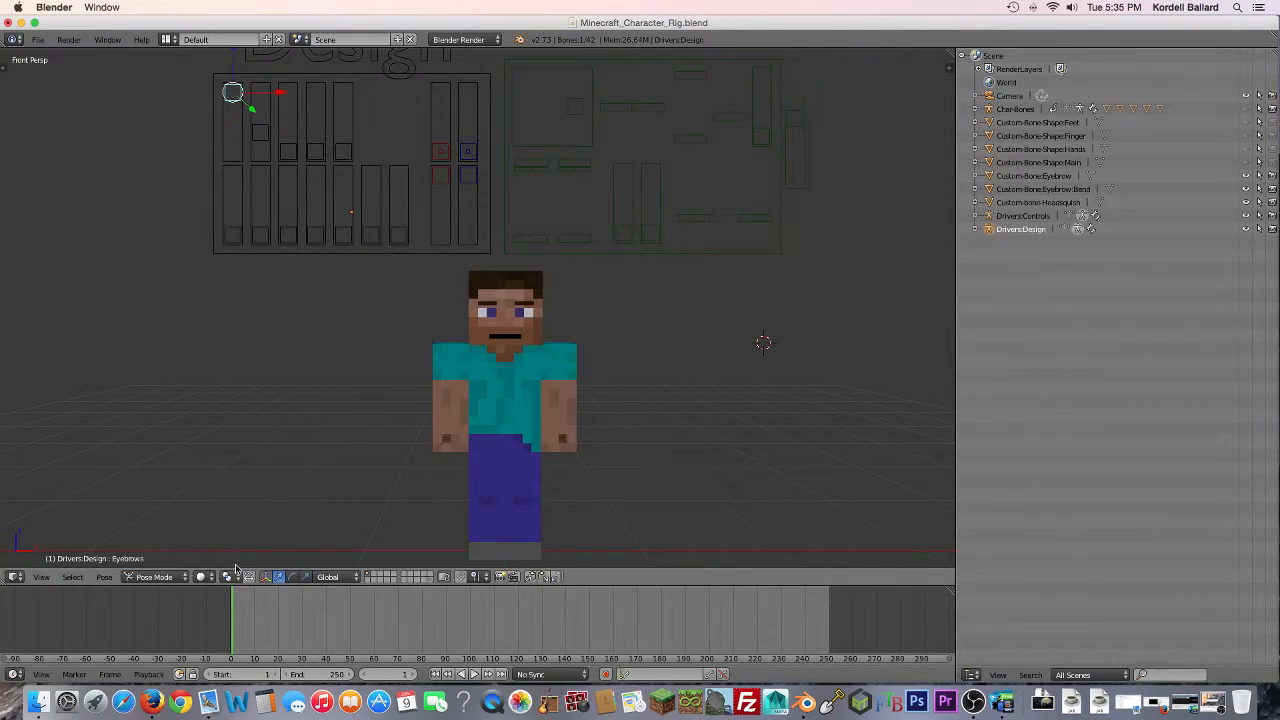
{"action": "right_click", "coordinate": [260, 132]}
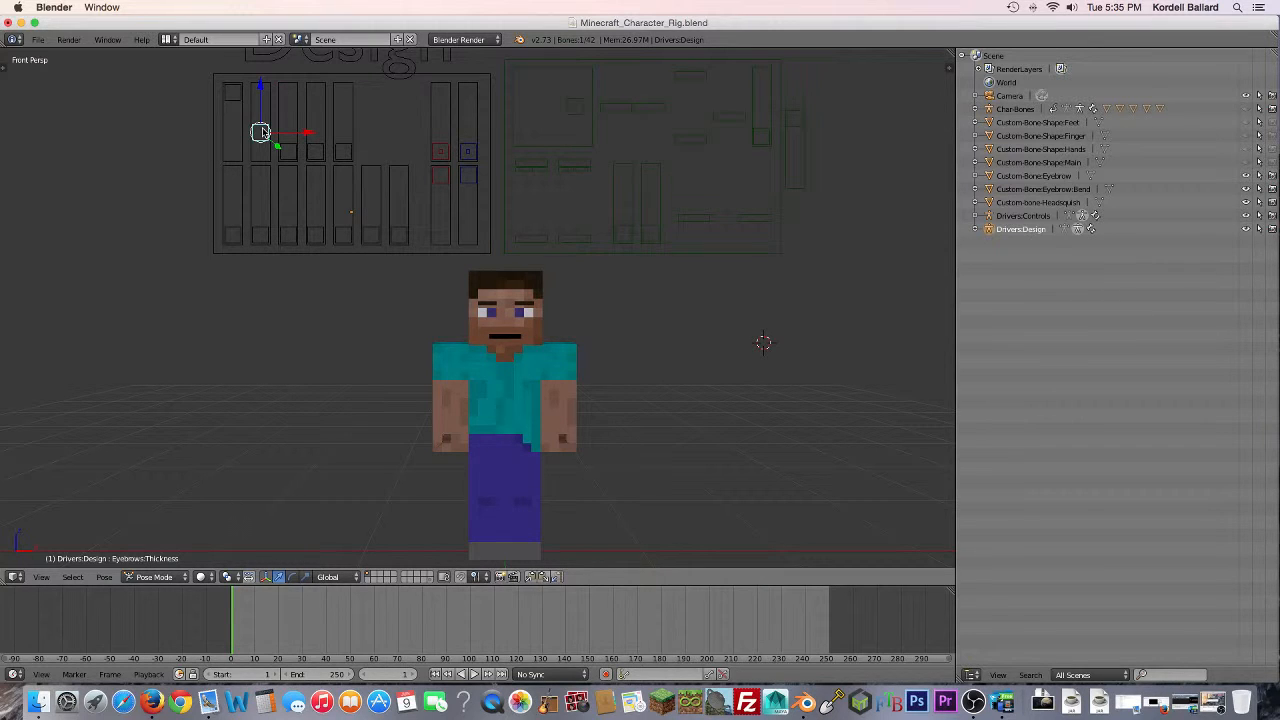
{"action": "key", "text": "g"}
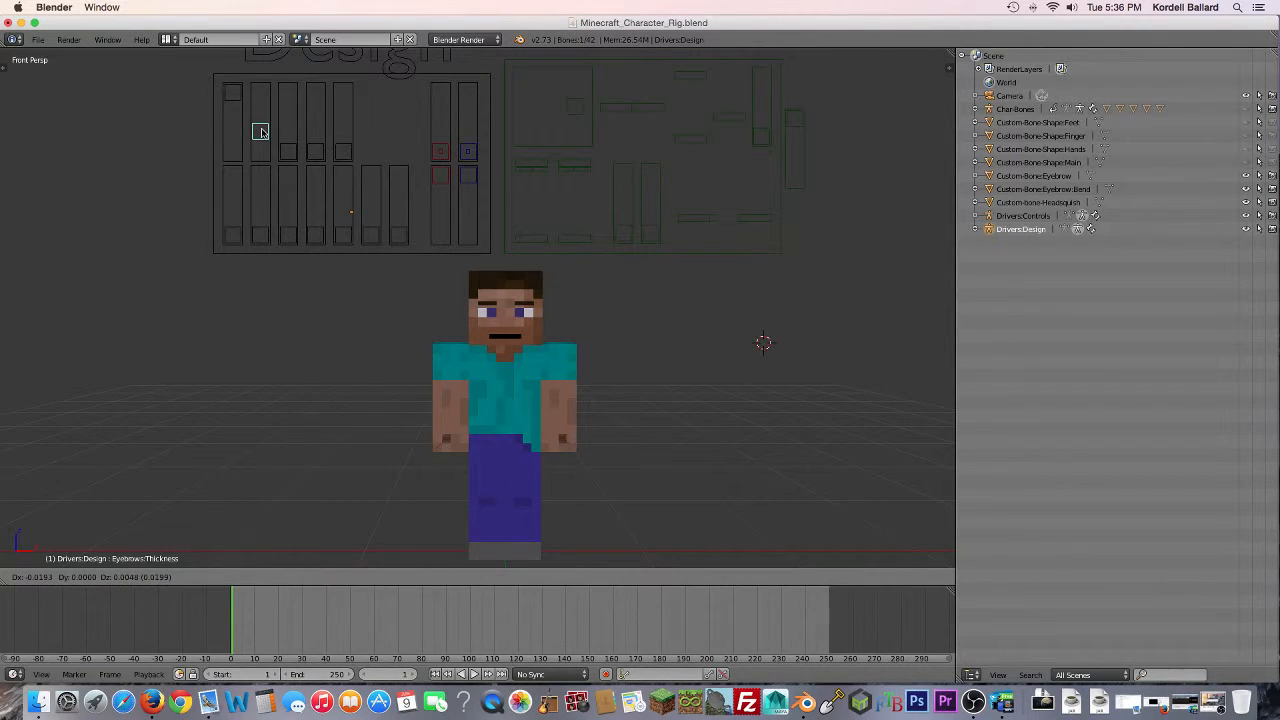
{"action": "left_click", "coordinate": [260, 130]}
Step: Raise the Eye-Size:2x2 slider fully and try out the Eye-Move:Up slider, leaving Eye-Move:Up at rest
{"action": "right_click", "coordinate": [288, 152]}
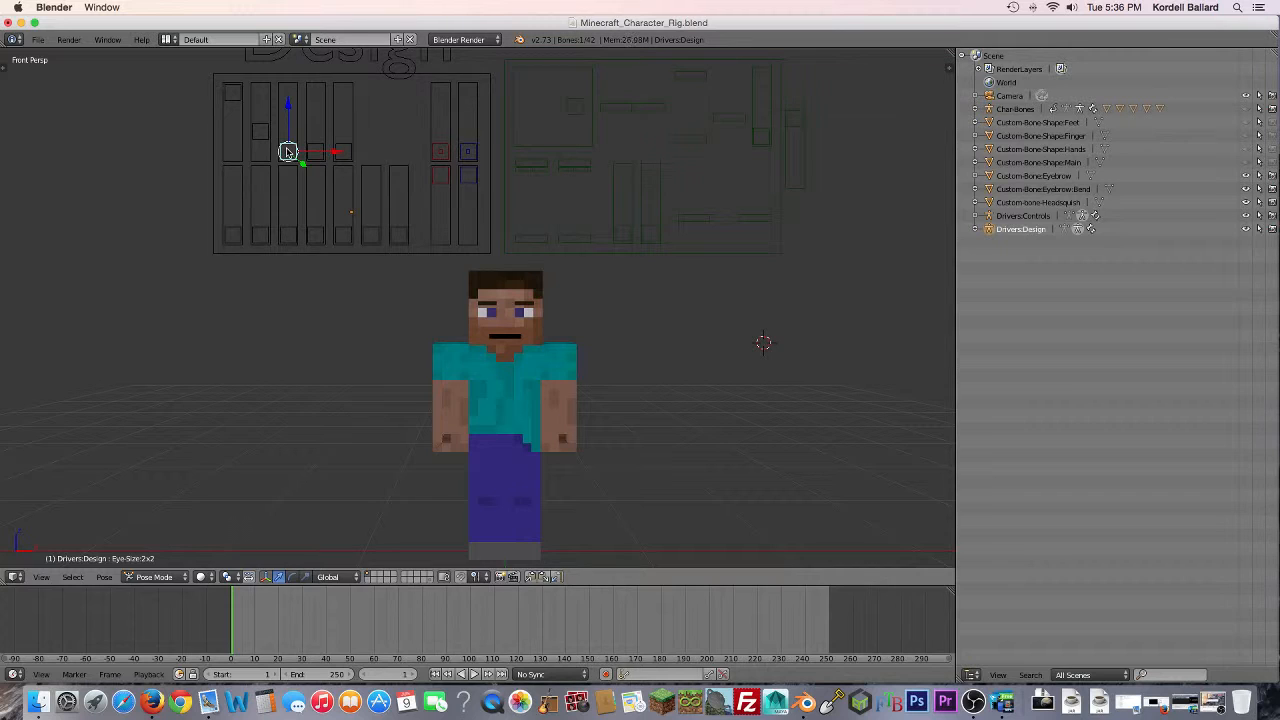
{"action": "key", "text": "g"}
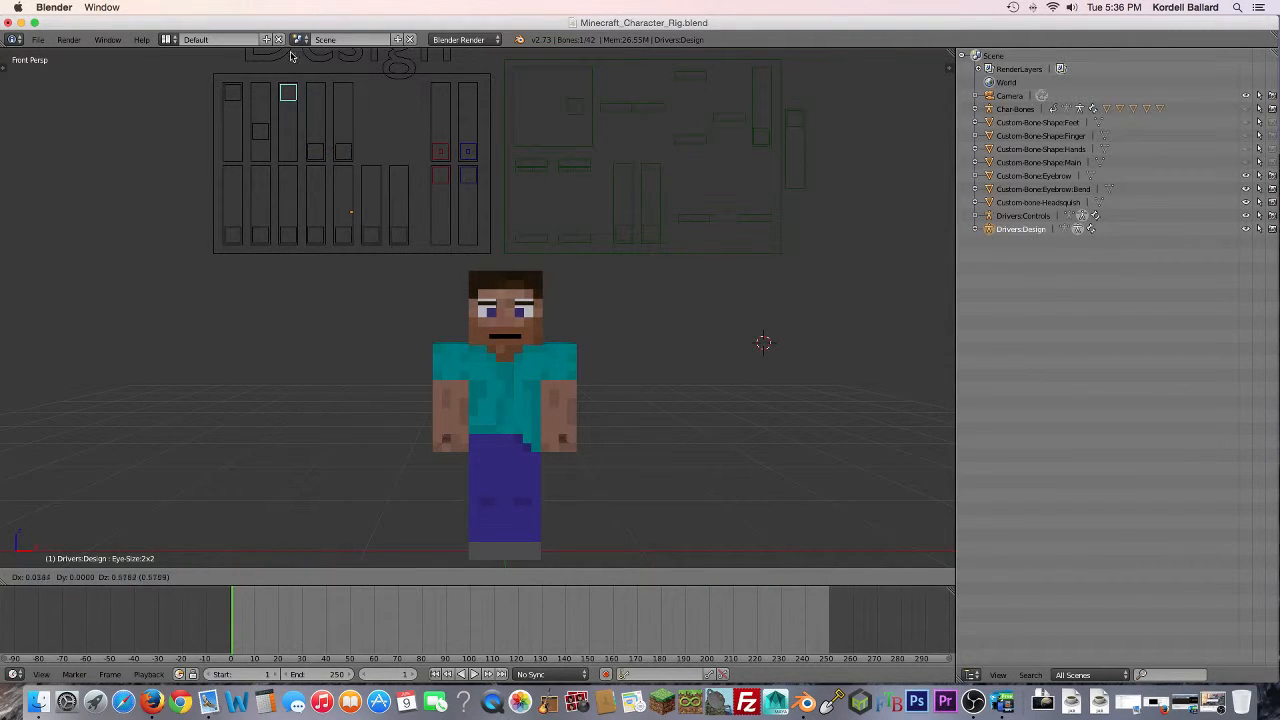
{"action": "left_click", "coordinate": [307, 424]}
{"action": "right_click", "coordinate": [315, 152]}
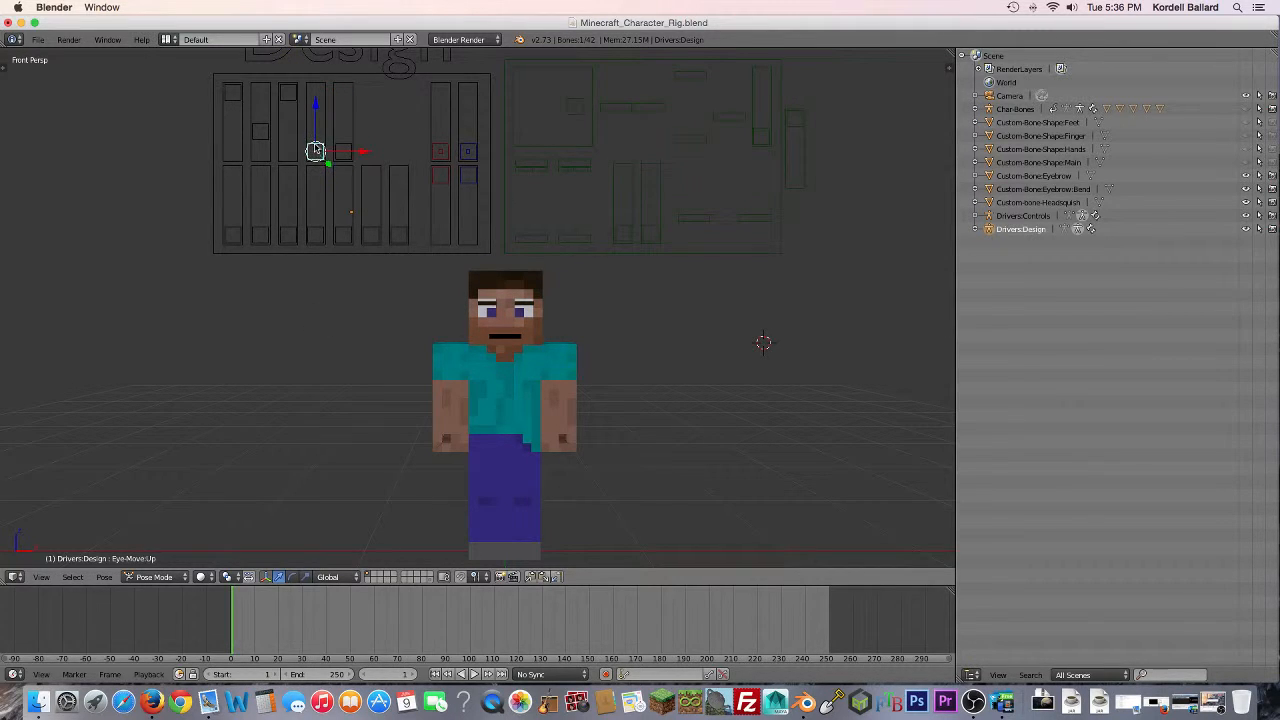
{"action": "key", "text": "g"}
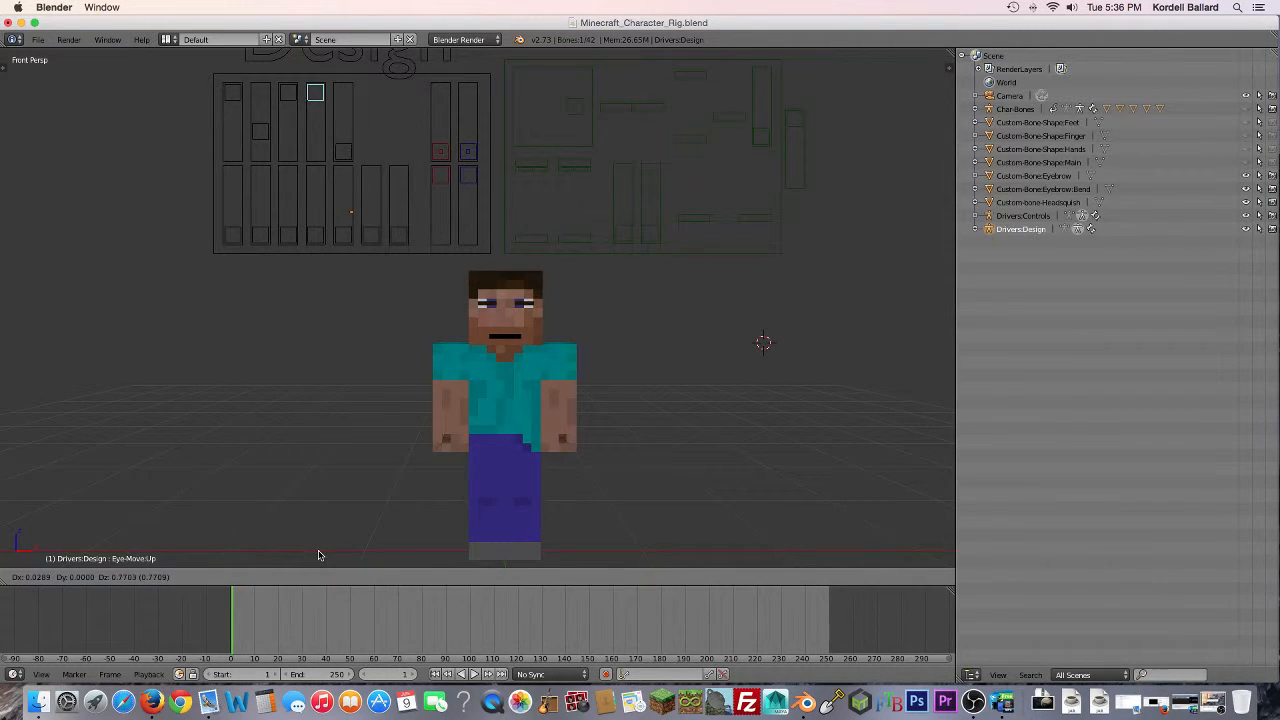
{"action": "left_click", "coordinate": [296, 165]}
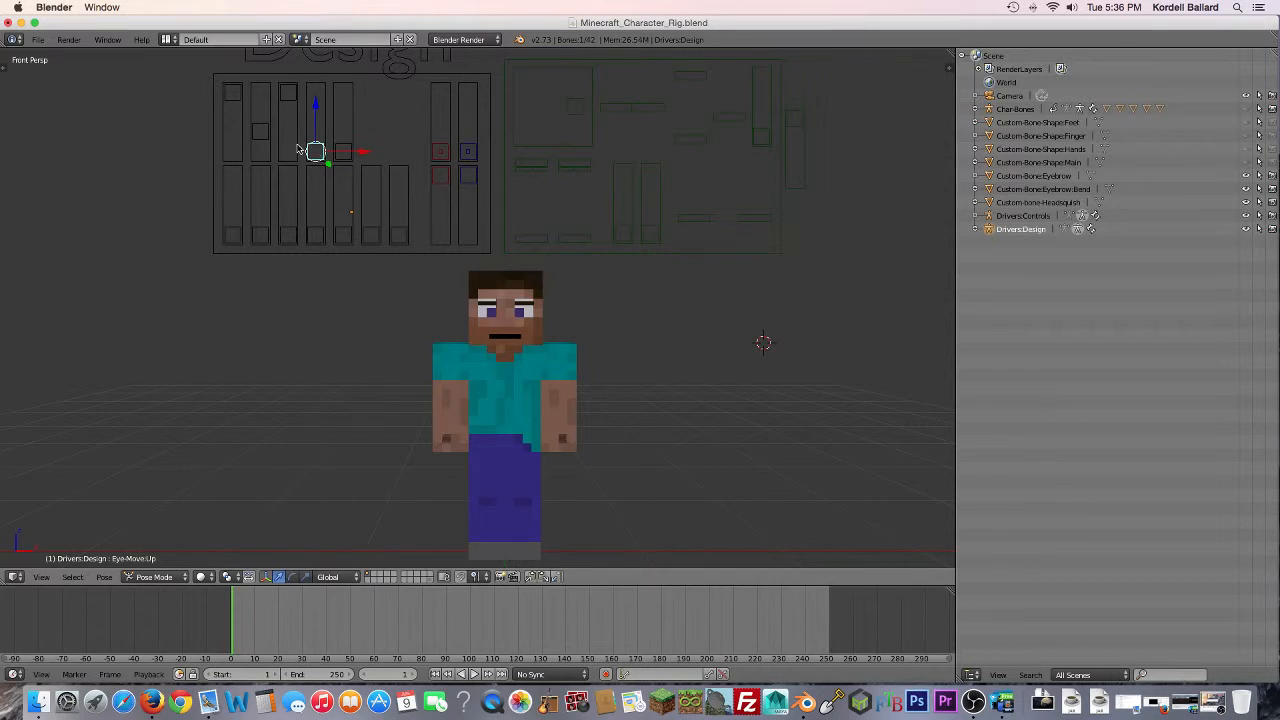
Step: Return the Eye-Size:2x2 slider to its starting position and try moving it again, leaving it at rest
{"action": "right_click", "coordinate": [288, 93]}
{"action": "key", "text": "g"}
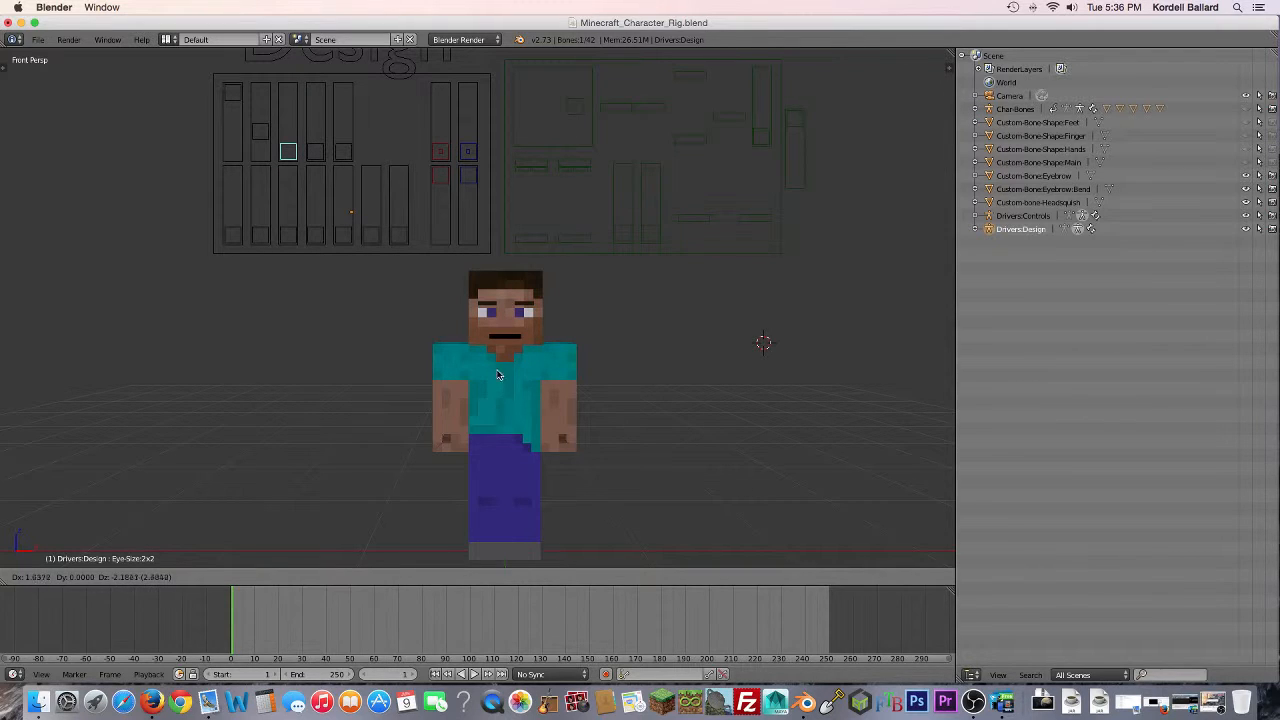
{"action": "left_click", "coordinate": [339, 281]}
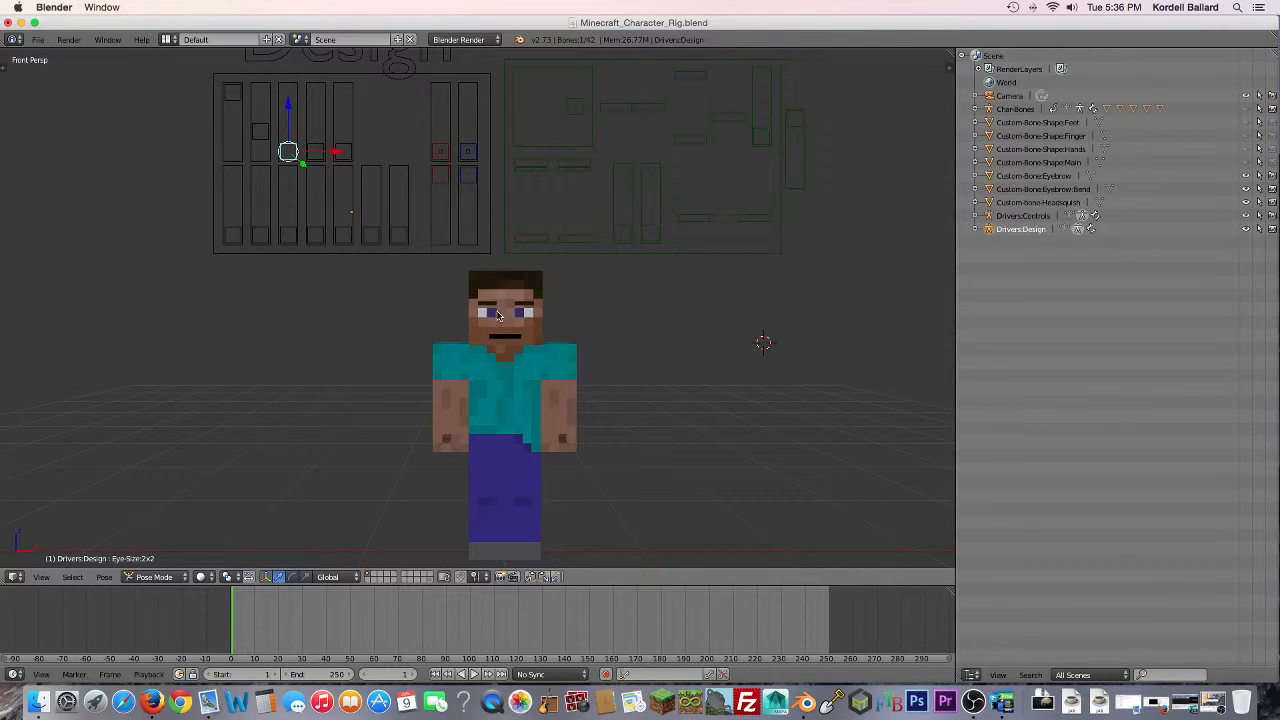
{"action": "key", "text": "g"}
{"action": "left_click", "coordinate": [285, 132]}
{"action": "key", "text": "g"}
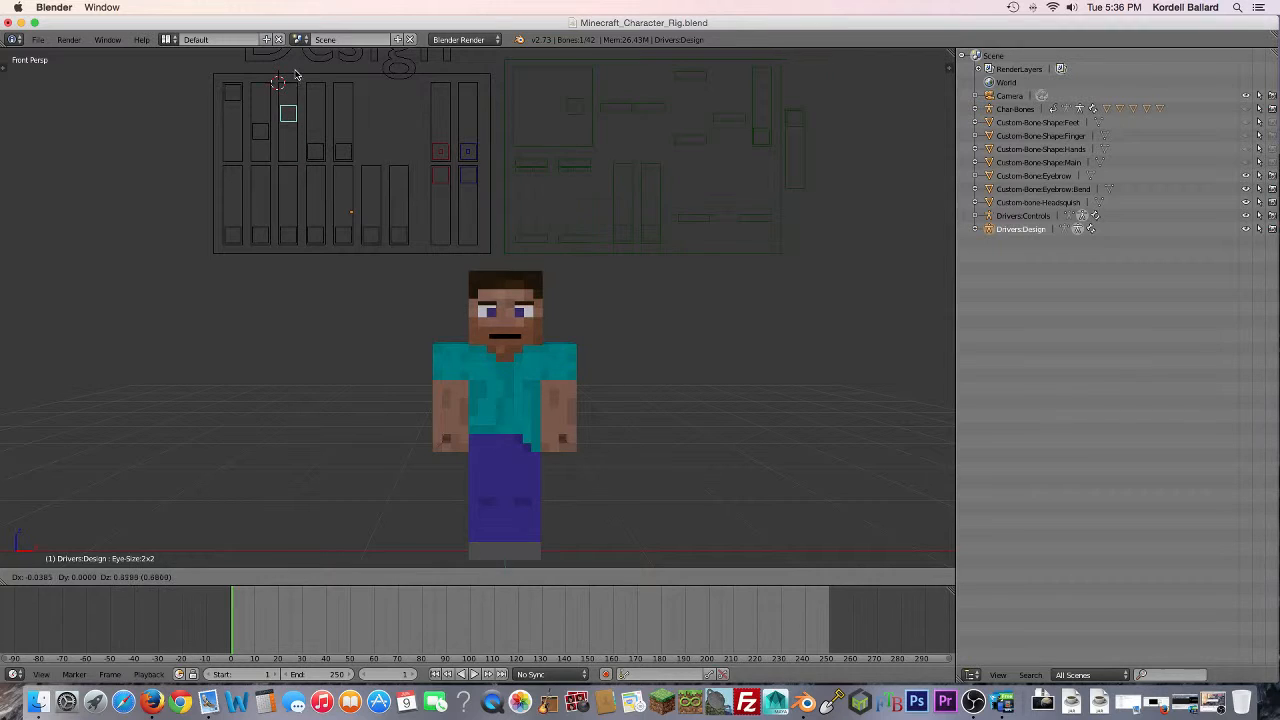
{"action": "key", "text": "Escape"}
Step: Try out the Eye-Move:Up:Textured slider, leaving it at its starting position
{"action": "right_click", "coordinate": [341, 152]}
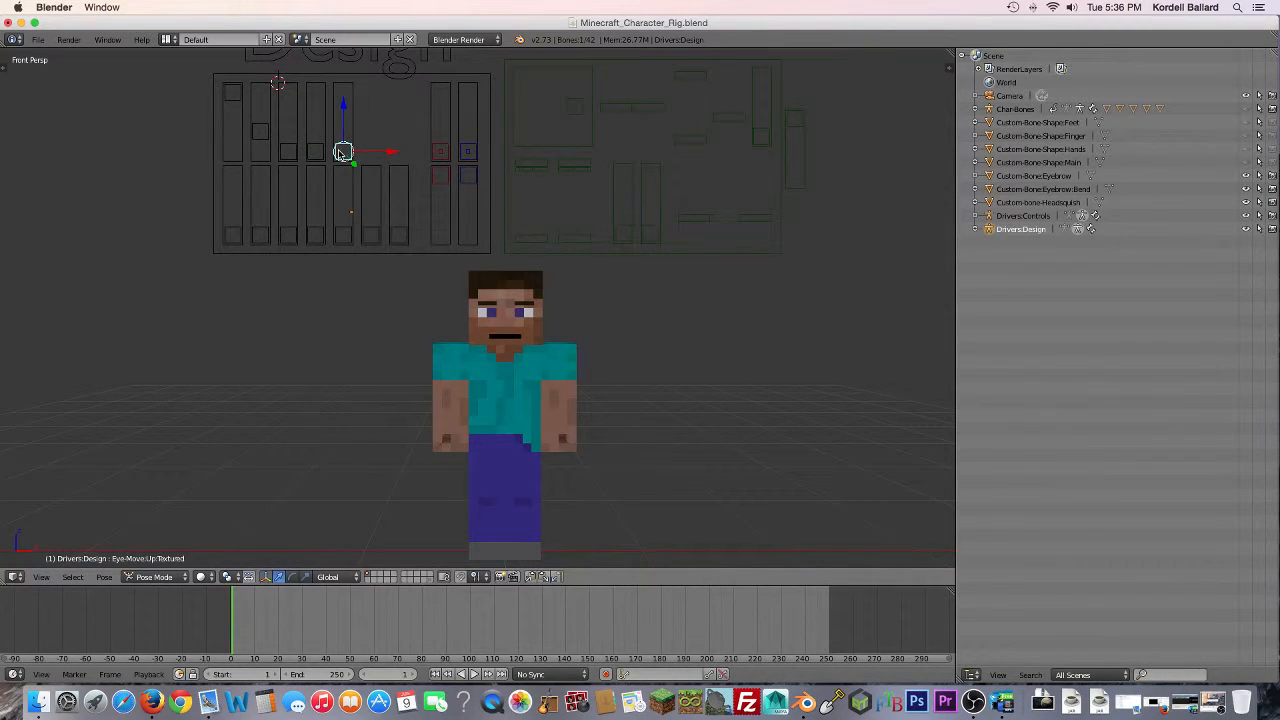
{"action": "key", "text": "g"}
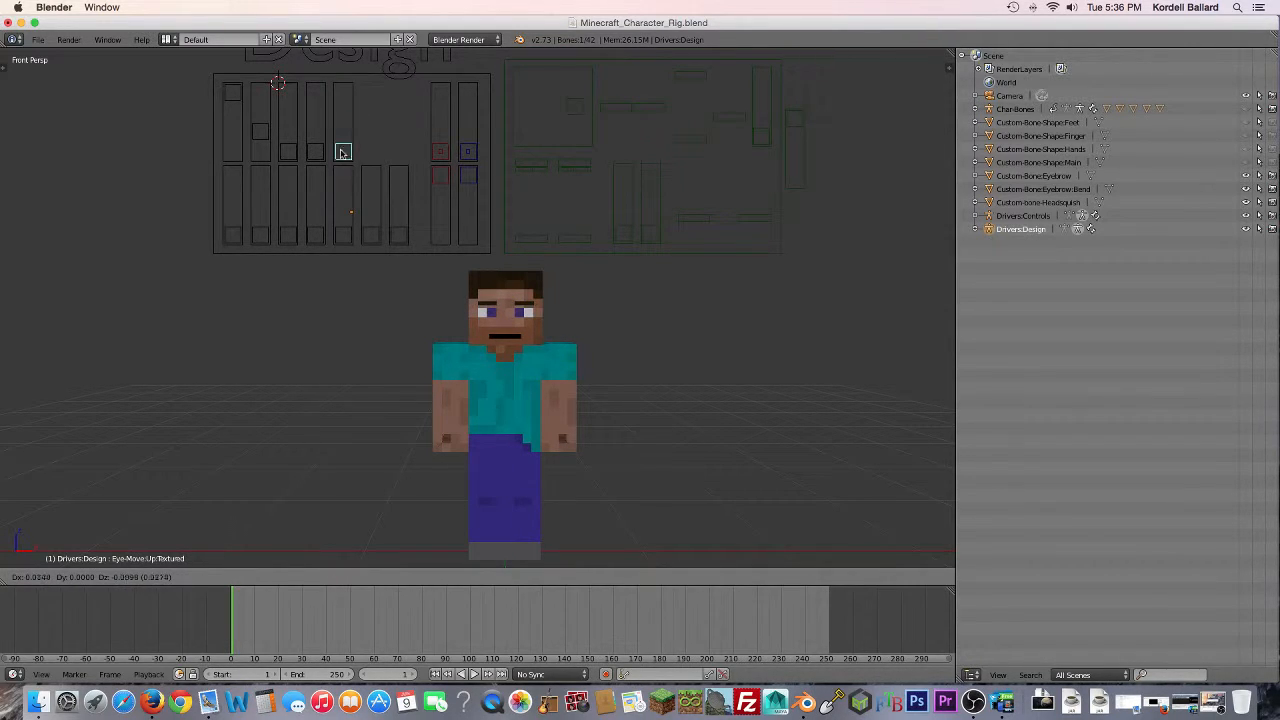
{"action": "right_click", "coordinate": [339, 188]}
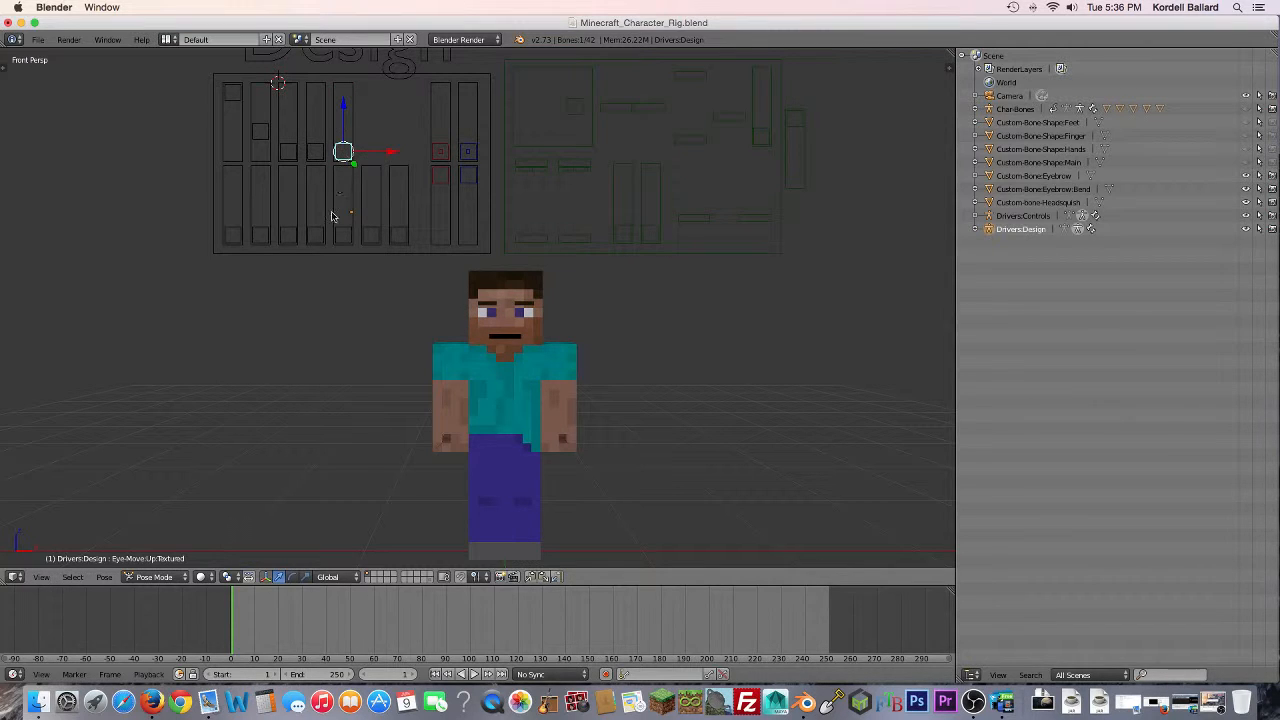
Step: Raise the Hat slider to the upper end of its track and view the character's head from an angle
{"action": "right_click", "coordinate": [233, 236]}
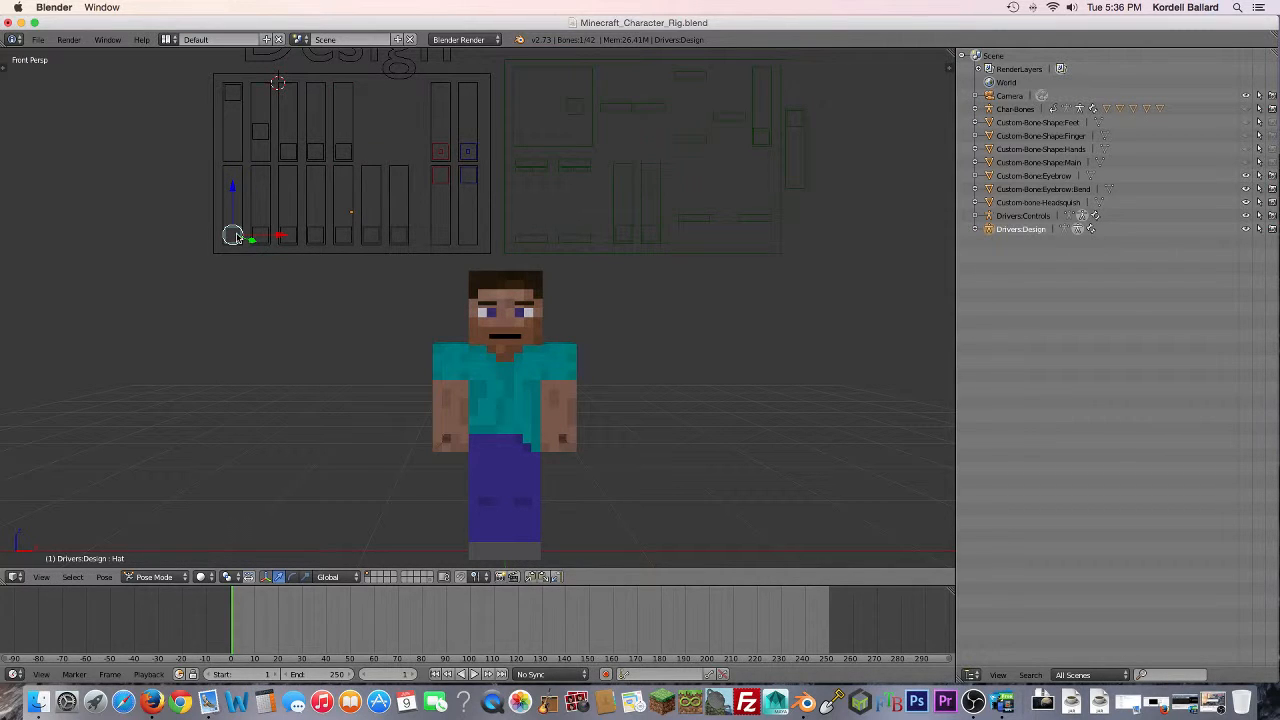
{"action": "key", "text": "g"}
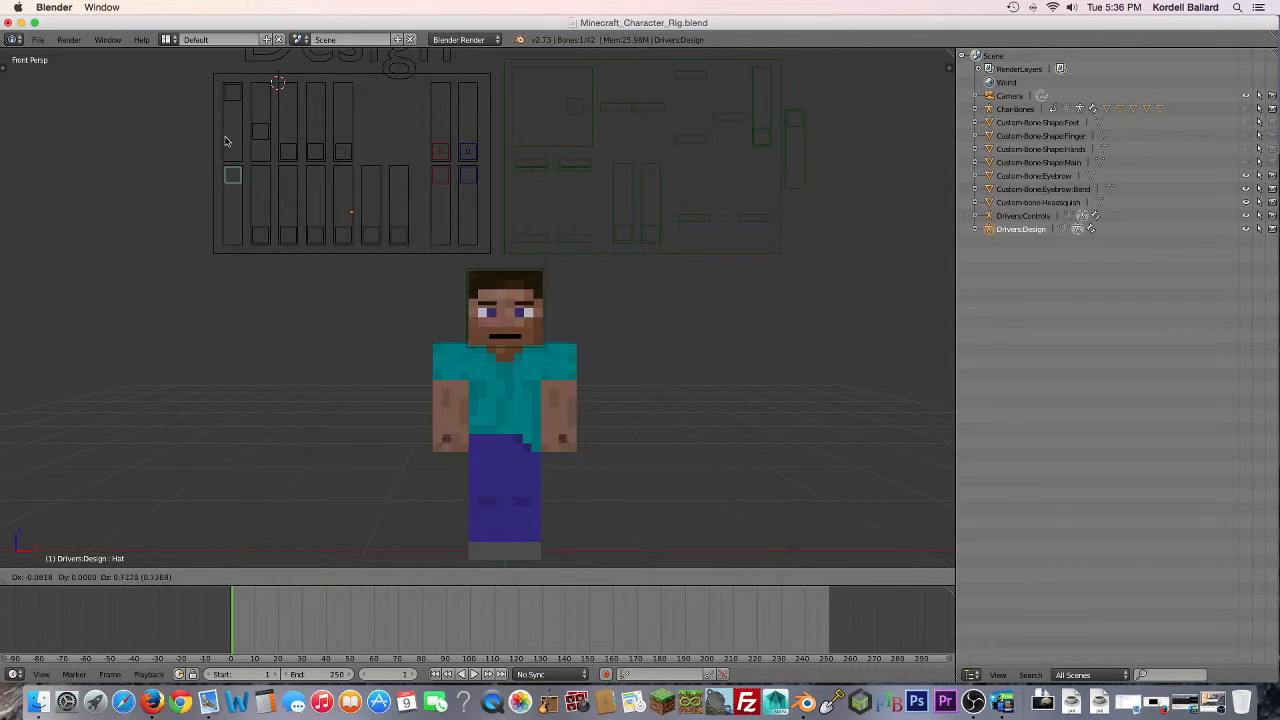
{"action": "left_click", "coordinate": [228, 168]}
{"action": "middle_click_drag", "start_coordinate": [555, 294], "coordinate": [632, 301]}
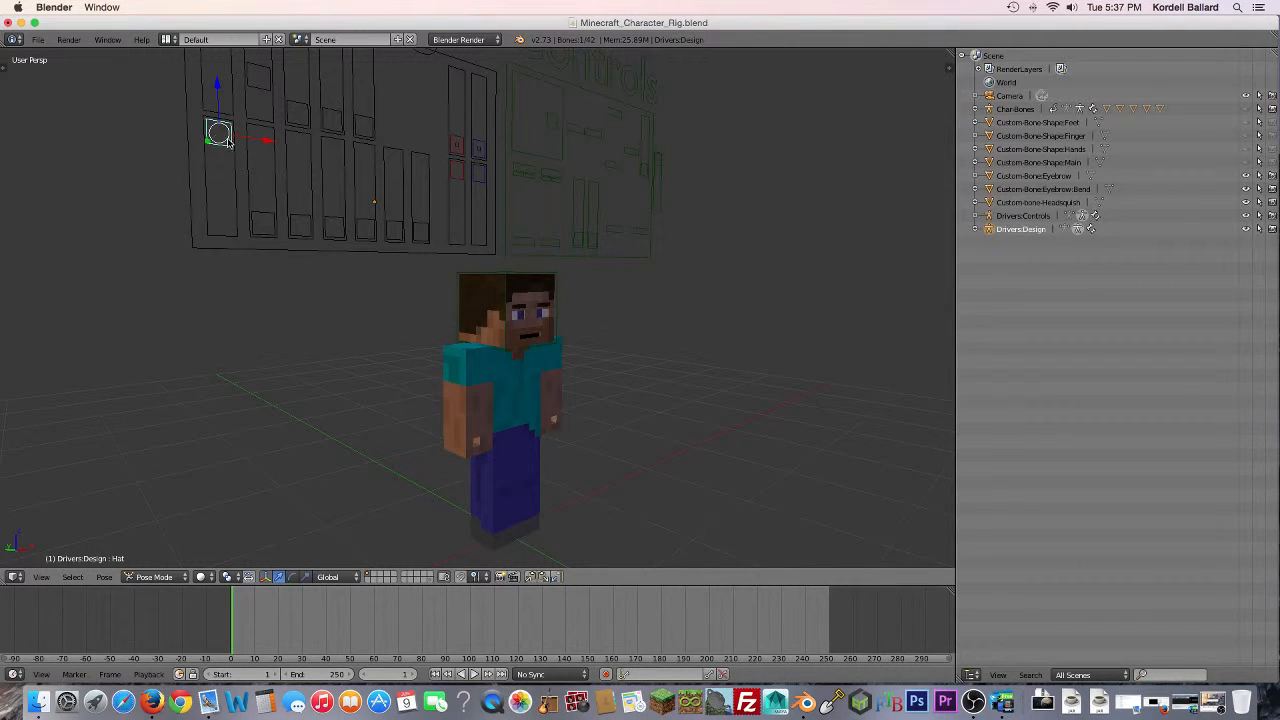
Step: Try out the No-Head slider, leaving it at its starting position
{"action": "right_click", "coordinate": [261, 224]}
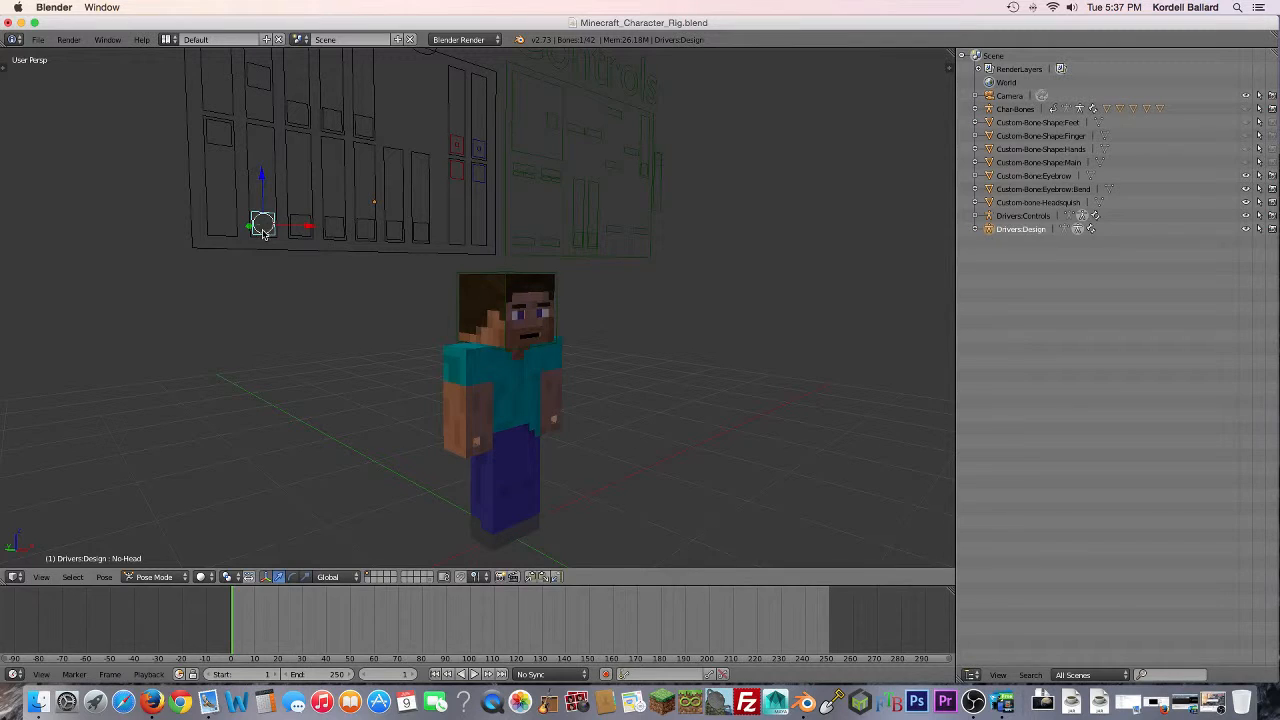
{"action": "key", "text": "g"}
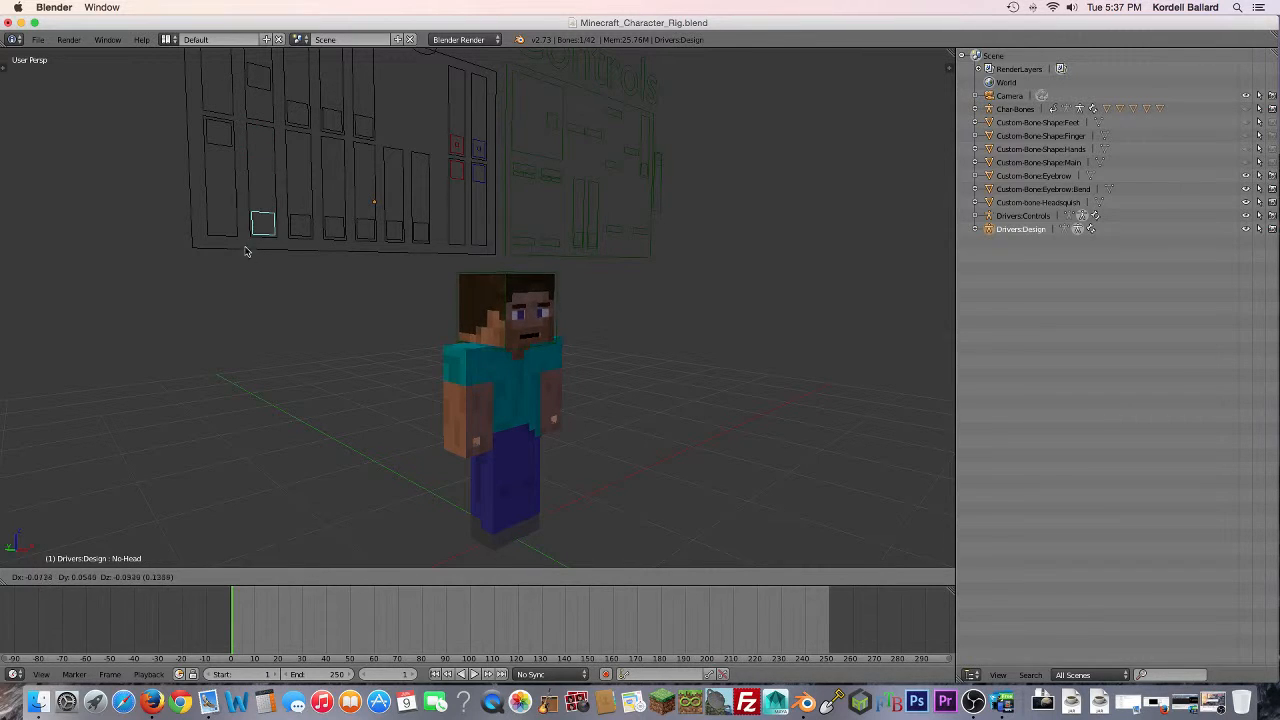
{"action": "left_click", "coordinate": [248, 280]}
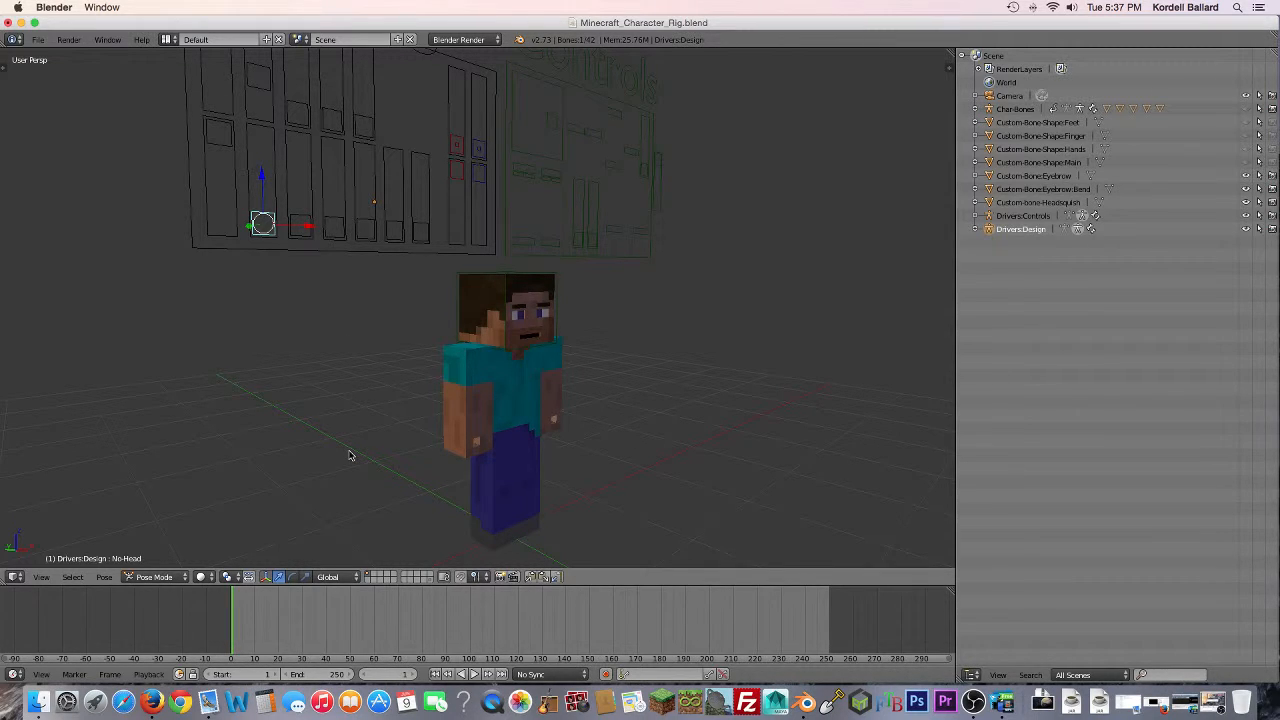
Step: Try out the No-Fingers and Face-Flat sliders, leaving both at their starting positions
{"action": "middle_click_drag", "start_coordinate": [303, 406], "coordinate": [237, 423]}
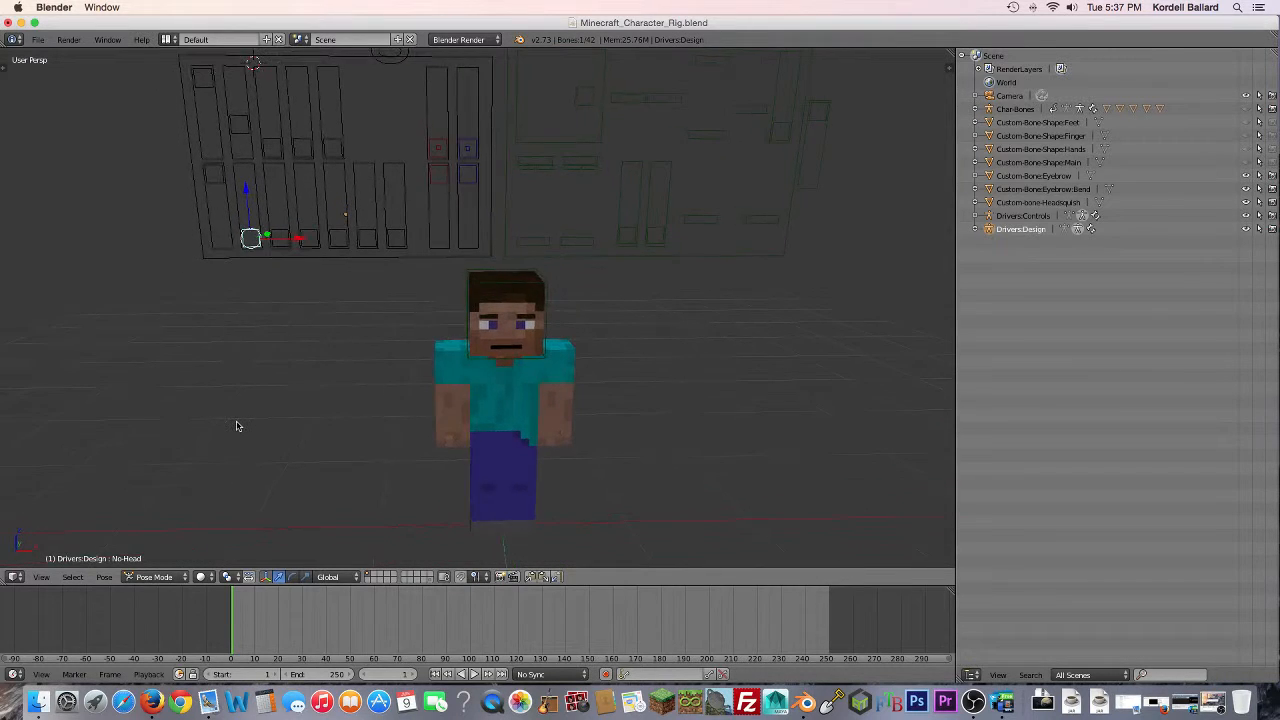
{"action": "right_click", "coordinate": [279, 241]}
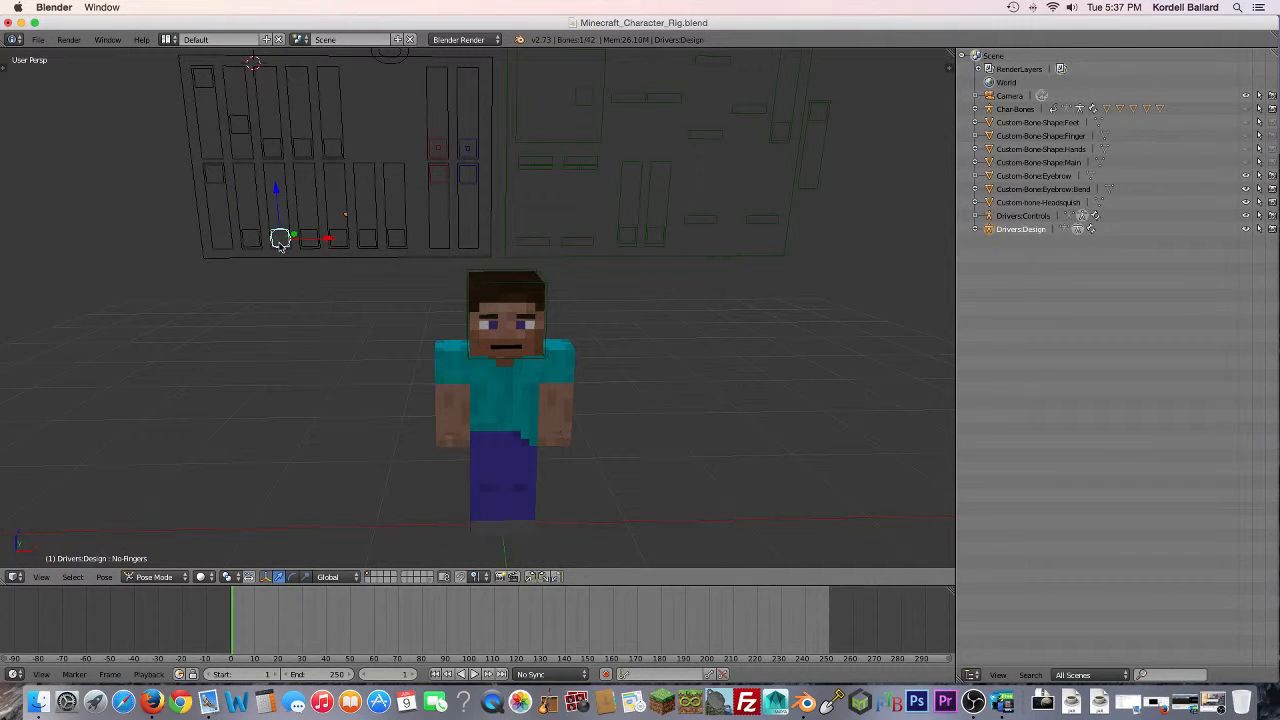
{"action": "key", "text": "g"}
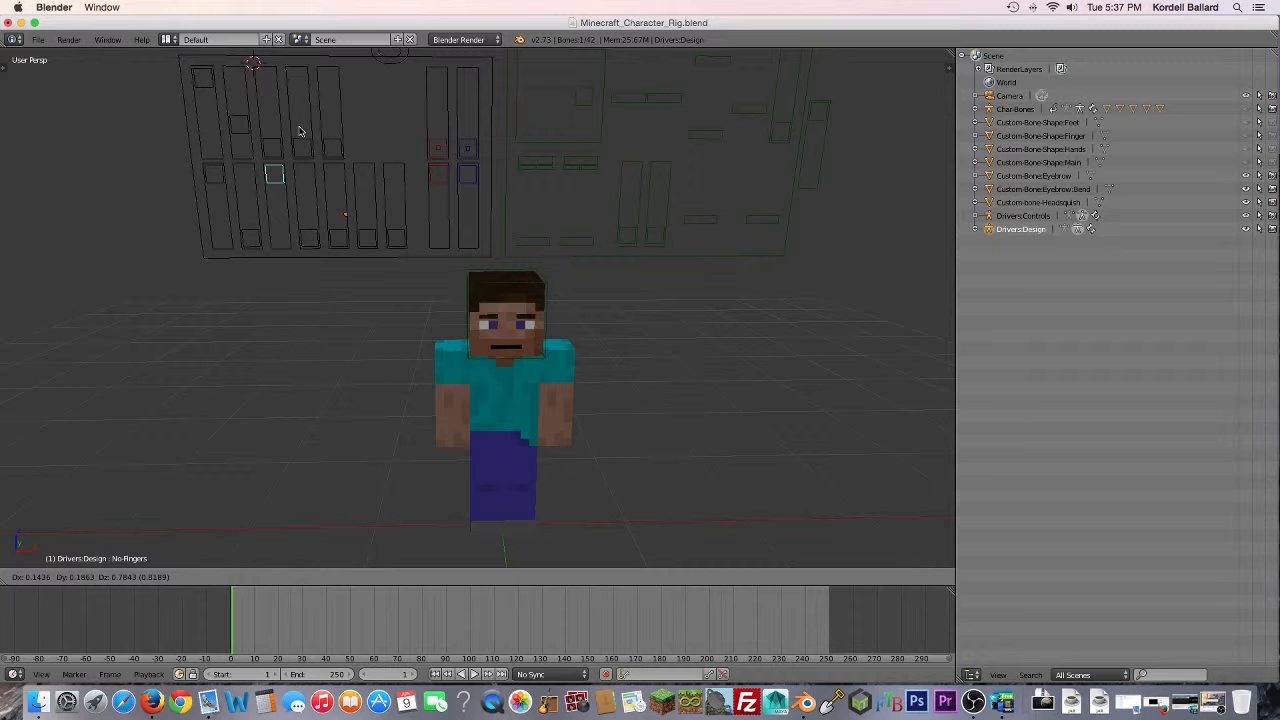
{"action": "left_click", "coordinate": [291, 263]}
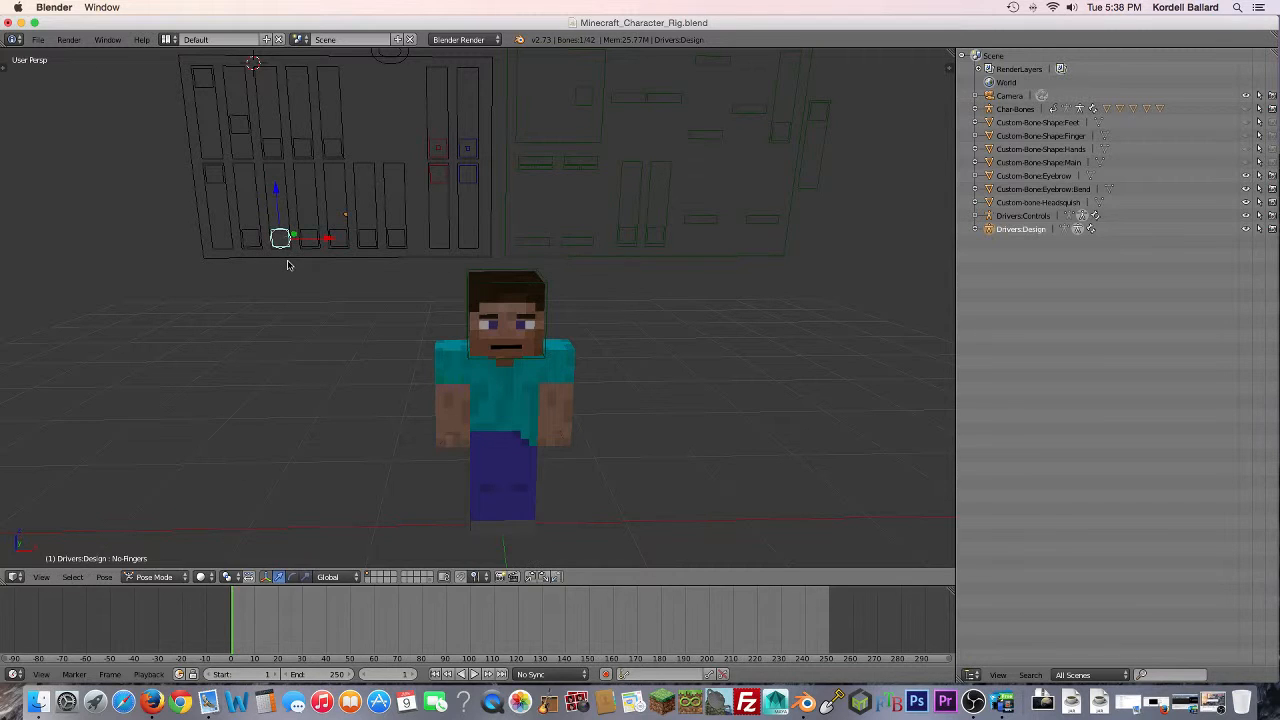
{"action": "right_click", "coordinate": [310, 232]}
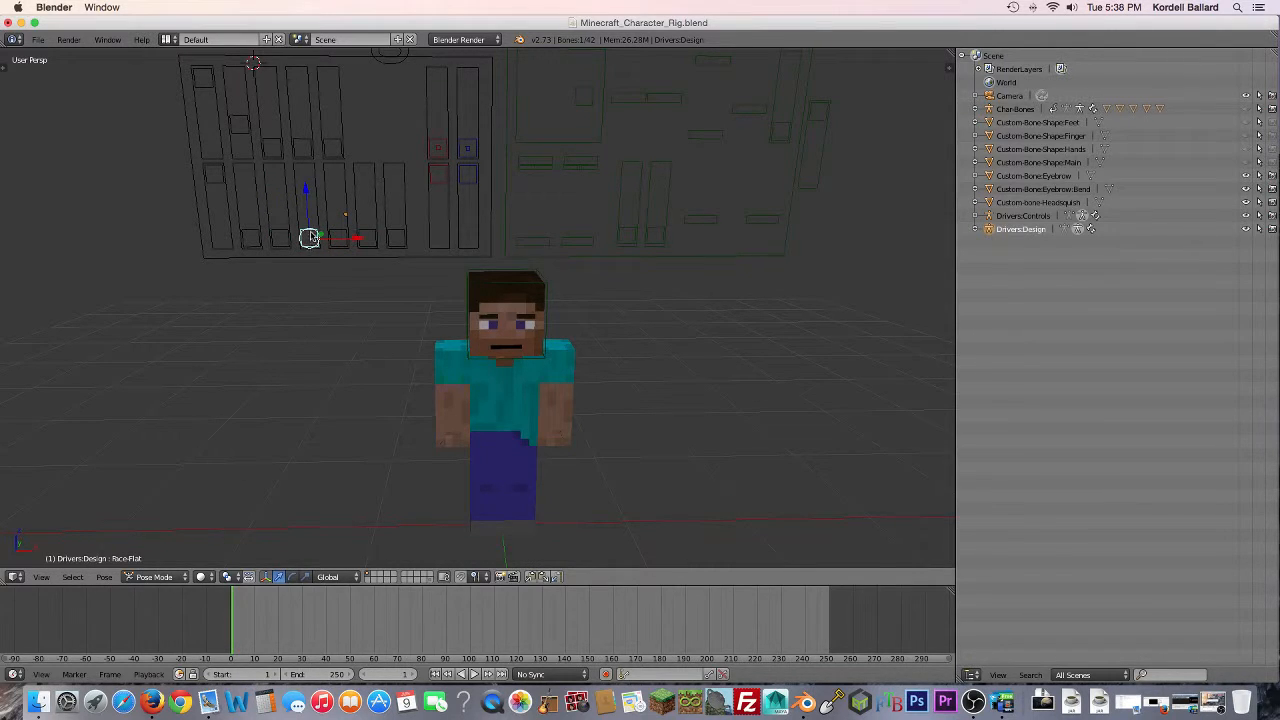
{"action": "key", "text": "g"}
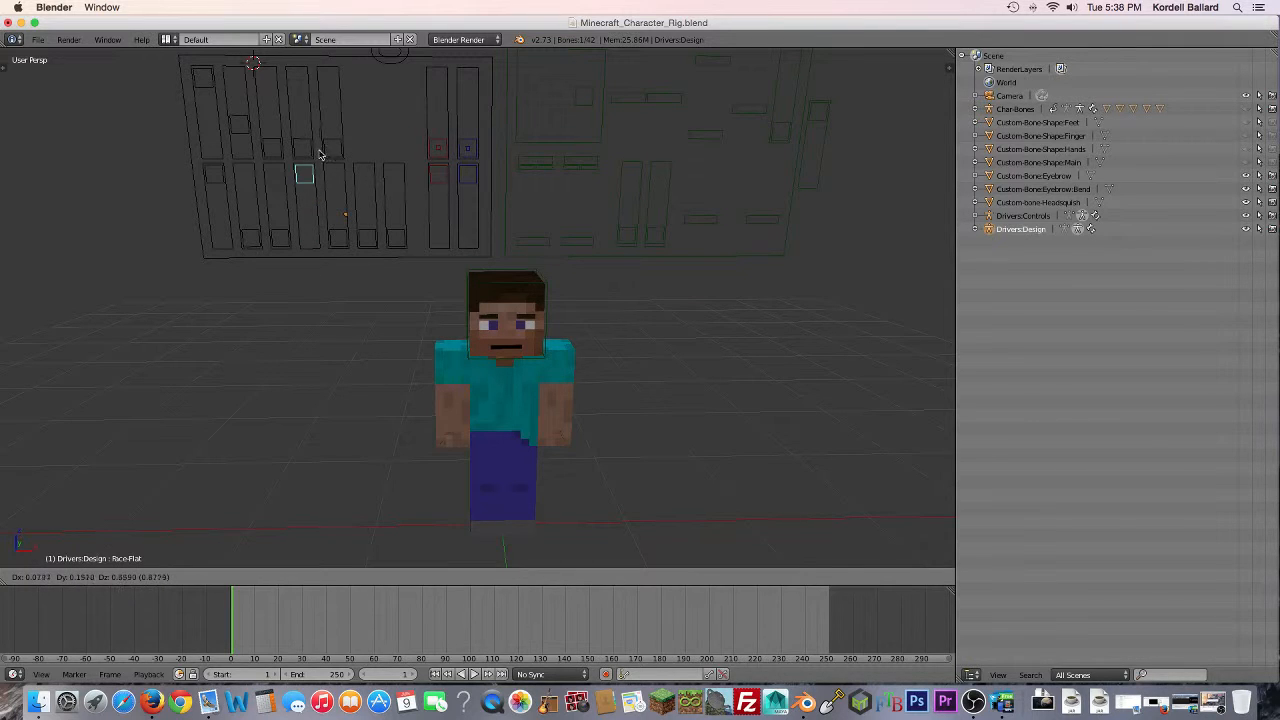
{"action": "left_click", "coordinate": [310, 263]}
Step: Try out the 2nd-Layer slider, leaving it at its starting position
{"action": "right_click", "coordinate": [338, 237]}
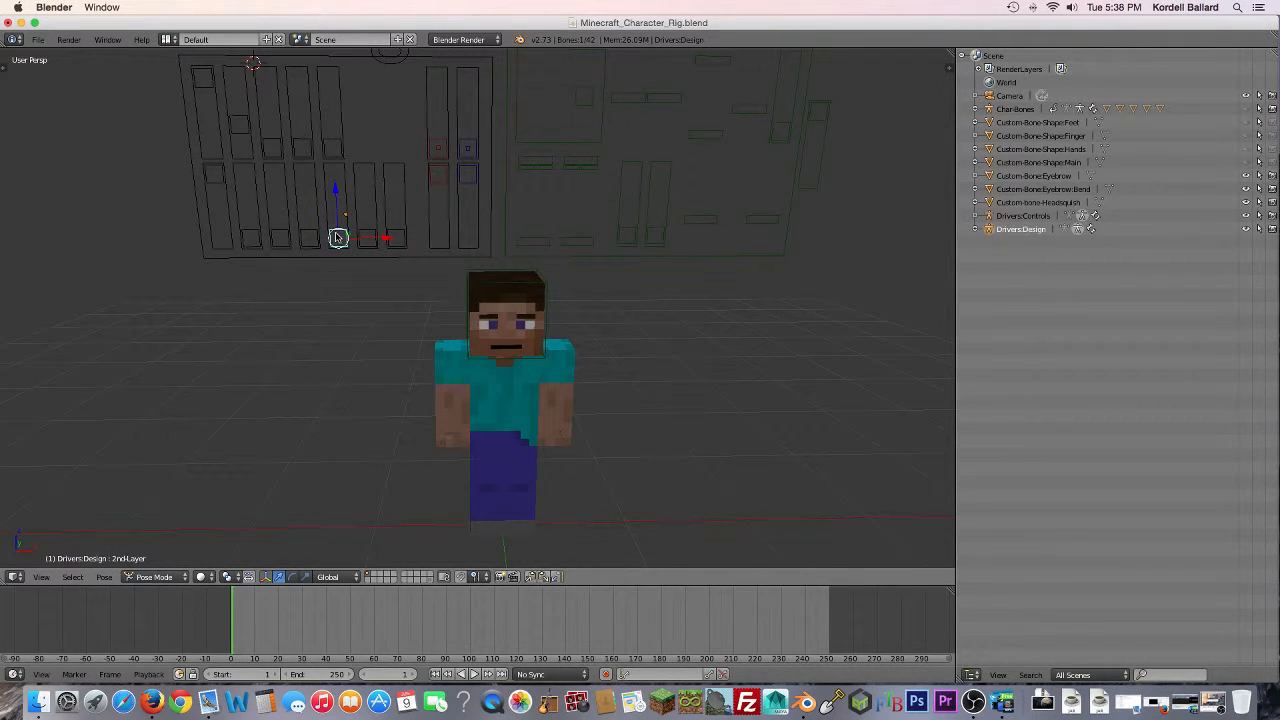
{"action": "key", "text": "g"}
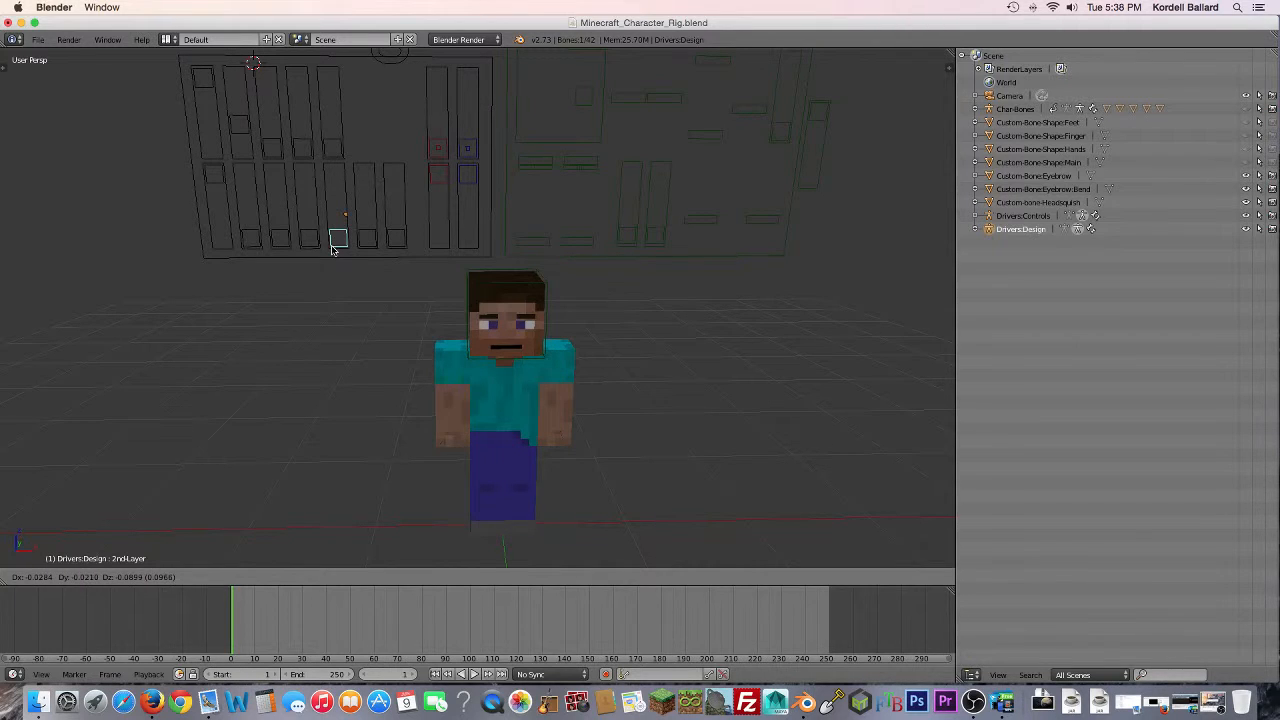
{"action": "left_click", "coordinate": [336, 240]}
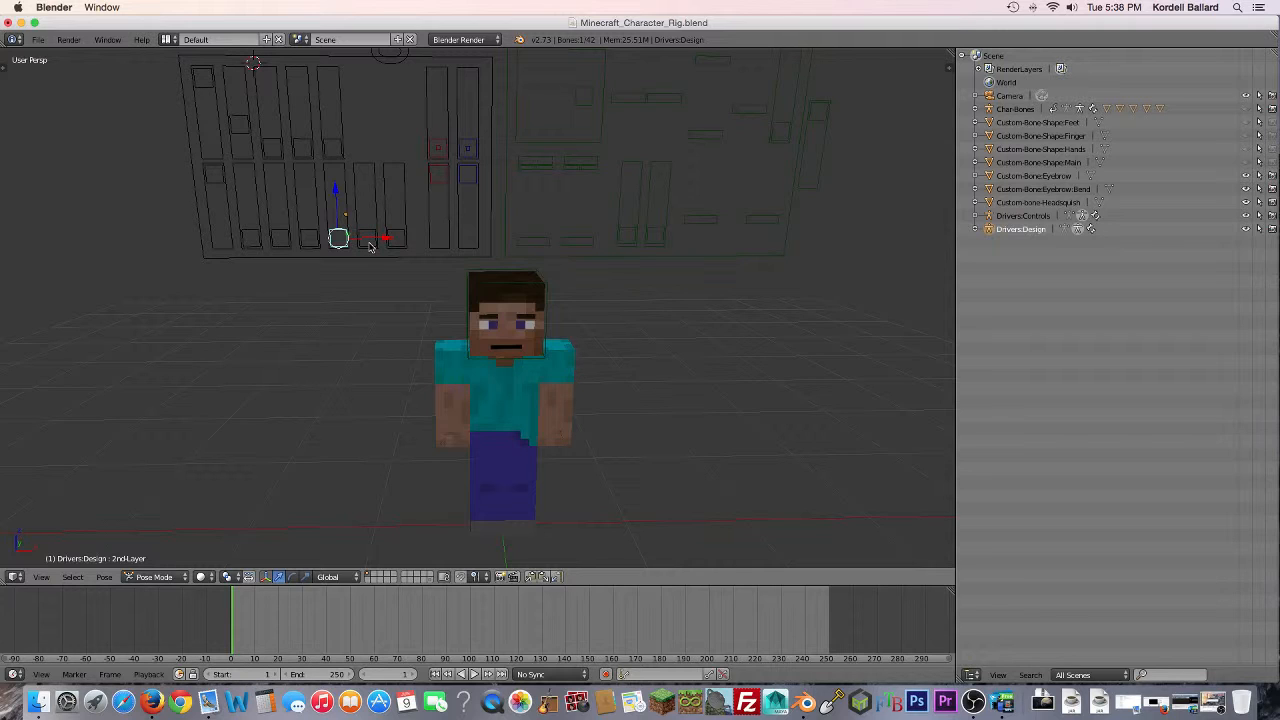
Step: Raise the Breast slider on the Design board to the upper end of its track
{"action": "right_click", "coordinate": [368, 239]}
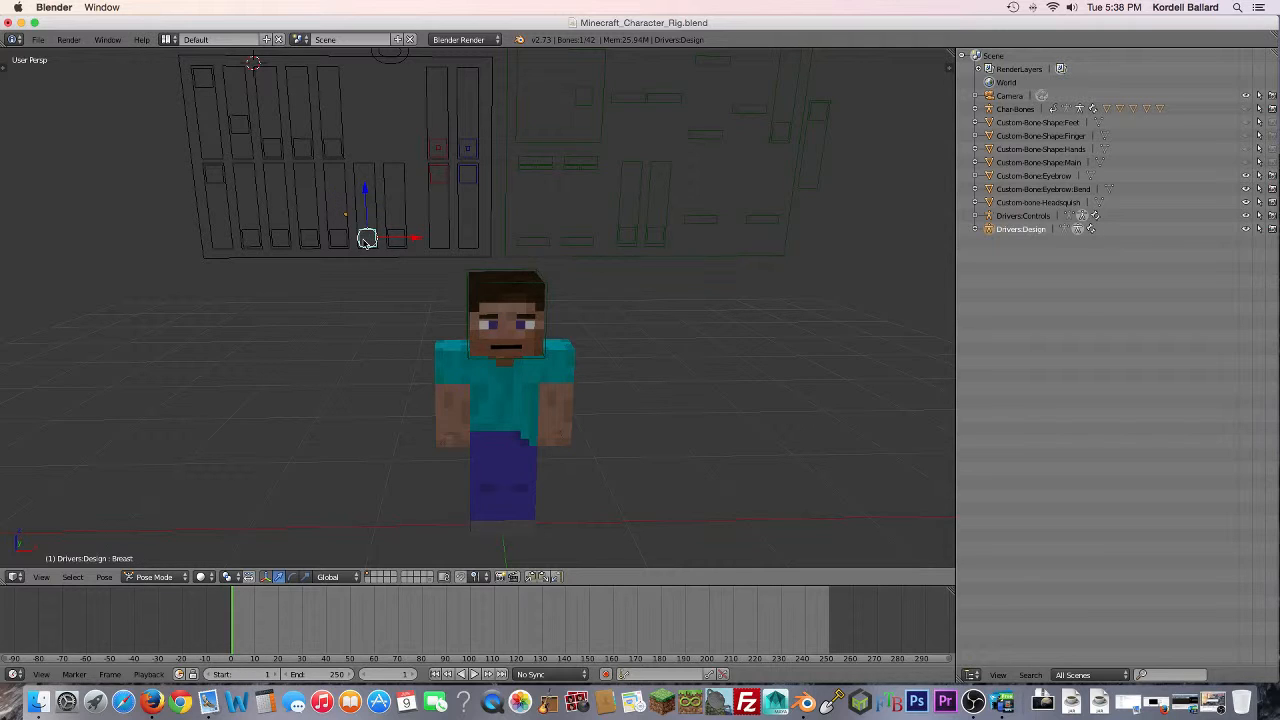
{"action": "right_click", "coordinate": [398, 246]}
{"action": "right_click", "coordinate": [367, 240]}
{"action": "key", "text": "g"}
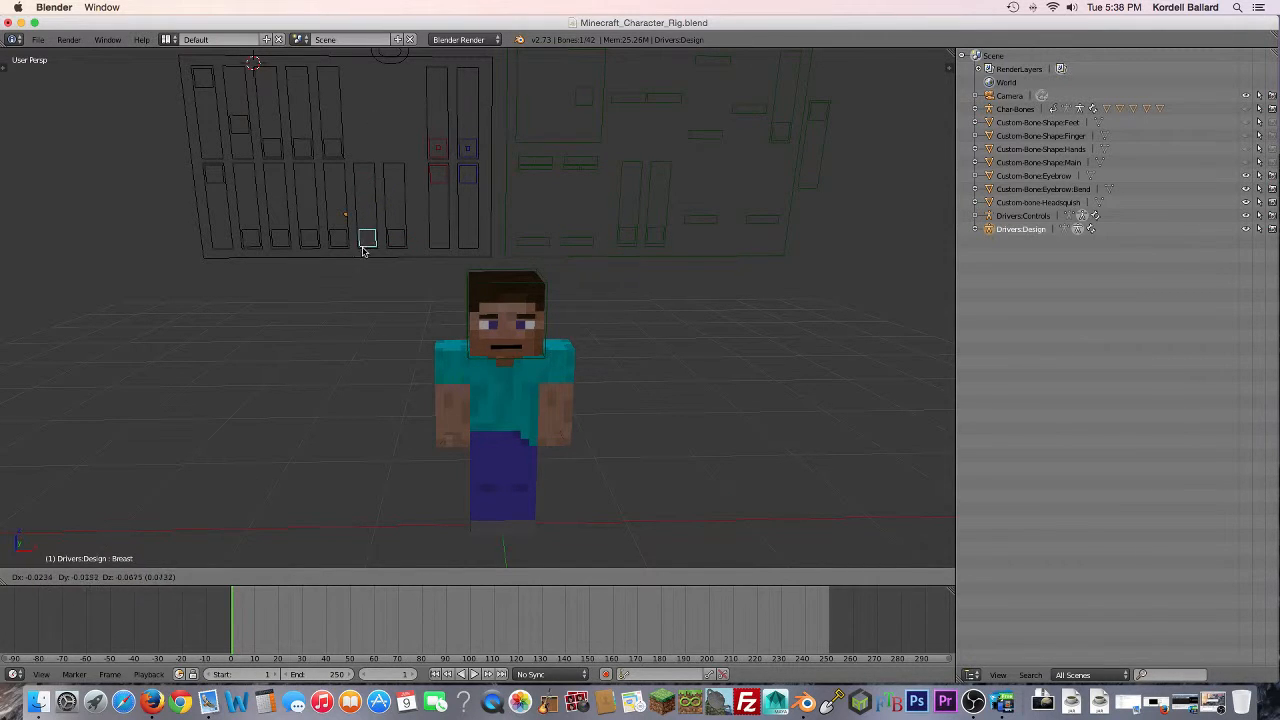
{"action": "left_click", "coordinate": [366, 172]}
{"action": "middle_click_drag", "start_coordinate": [425, 412], "coordinate": [415, 380]}
Step: Try out the Waist slider, leaving it at its starting position, and return the Breast slider to the lower end of its track
{"action": "right_click", "coordinate": [400, 236]}
{"action": "key", "text": "g"}
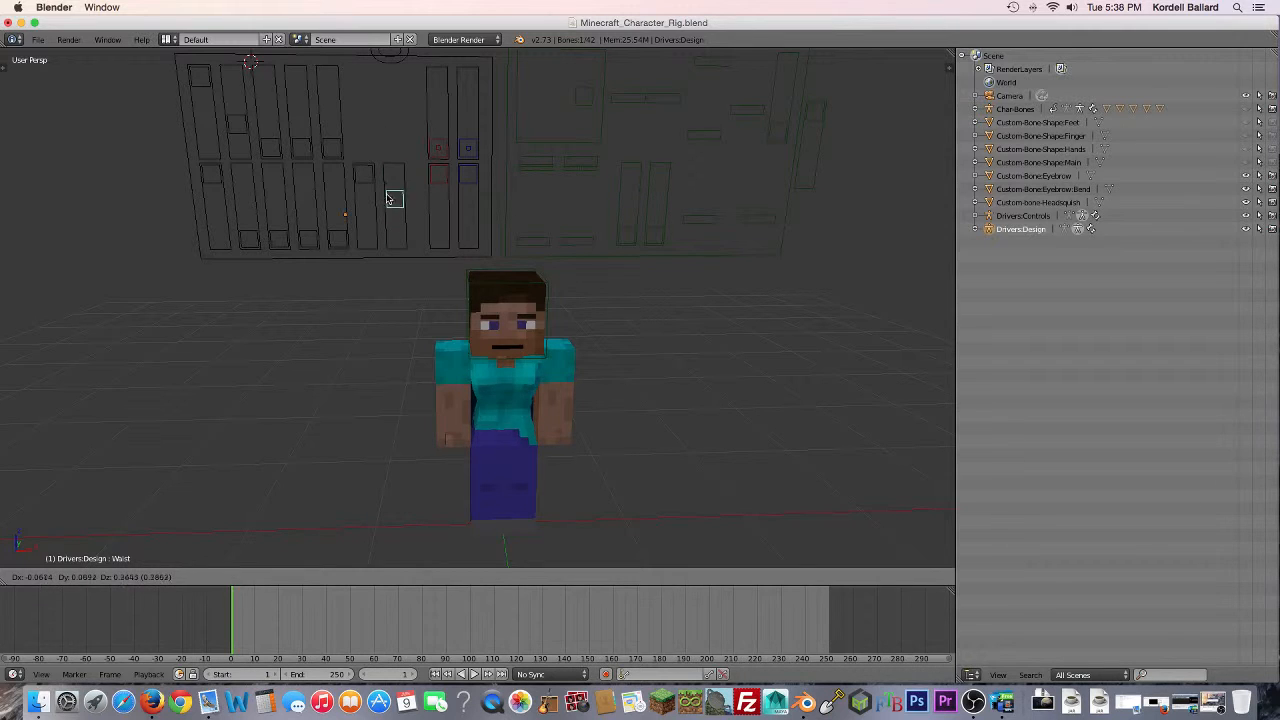
{"action": "left_click", "coordinate": [382, 279]}
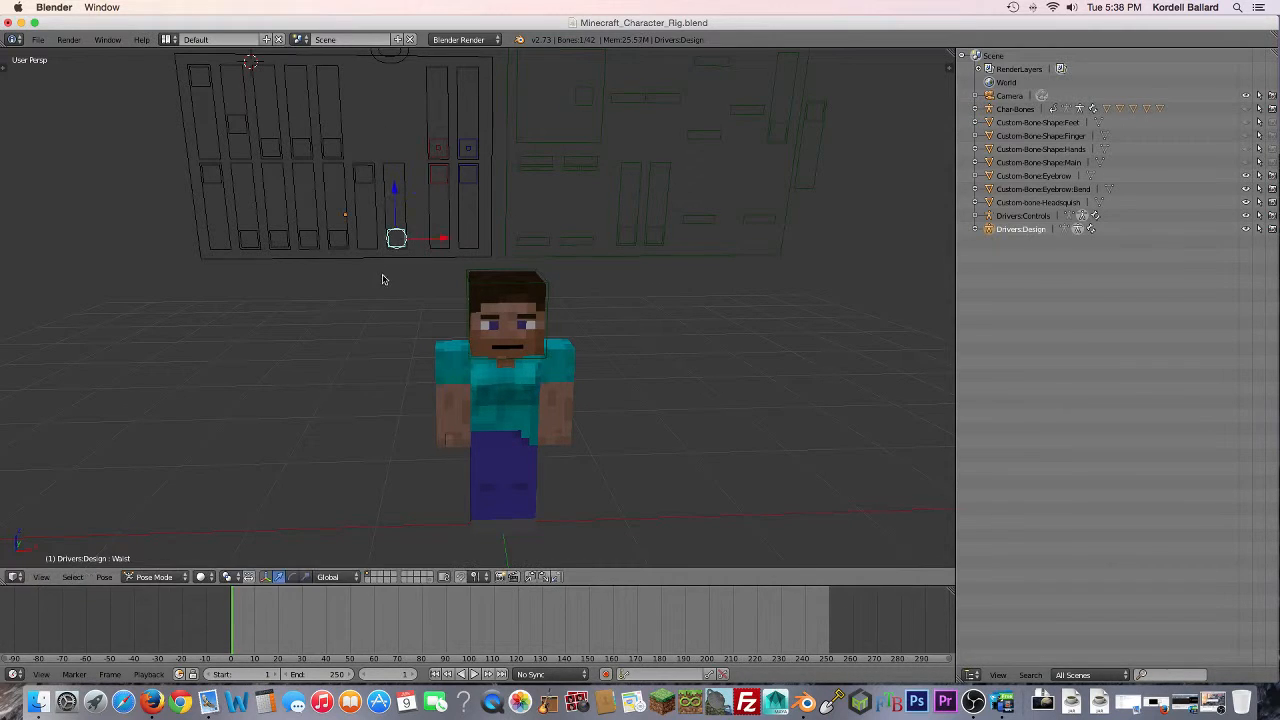
{"action": "right_click", "coordinate": [364, 184]}
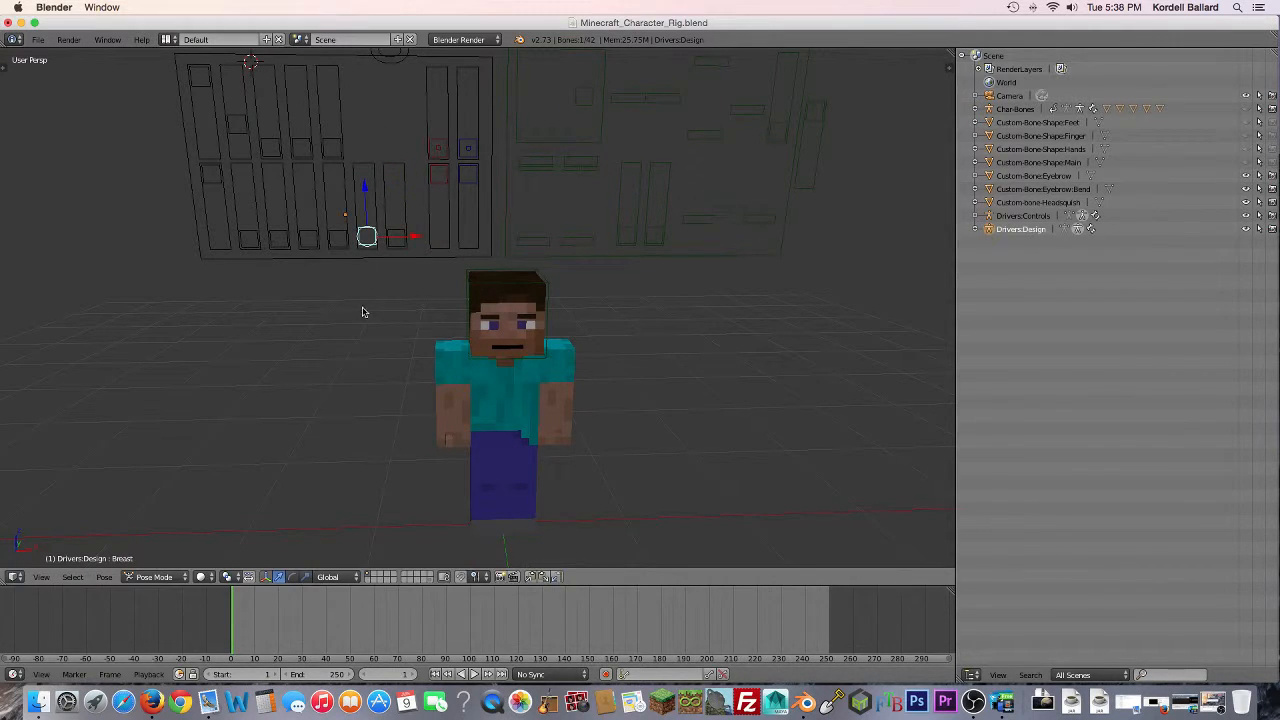
{"action": "left_click", "coordinate": [366, 194]}
Step: Try out the red right-leg IK slider on the Design board, leaving it at its starting position
{"action": "right_click", "coordinate": [438, 176]}
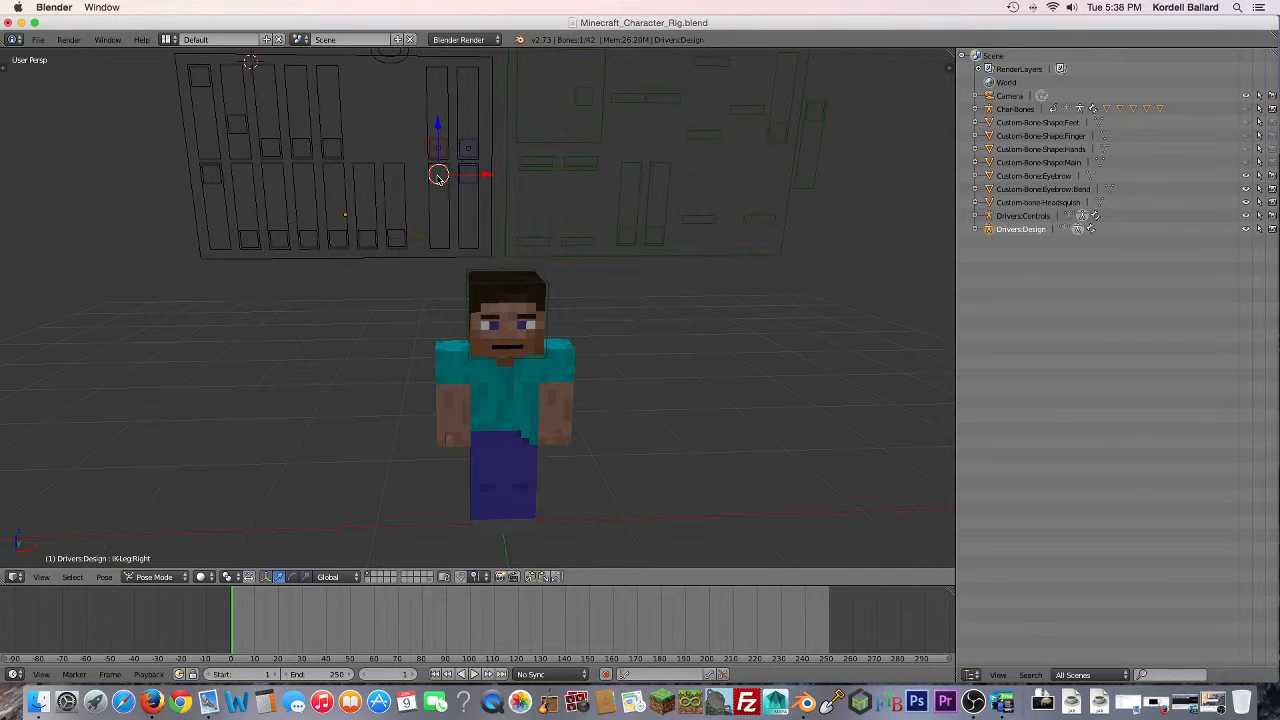
{"action": "key", "text": "g"}
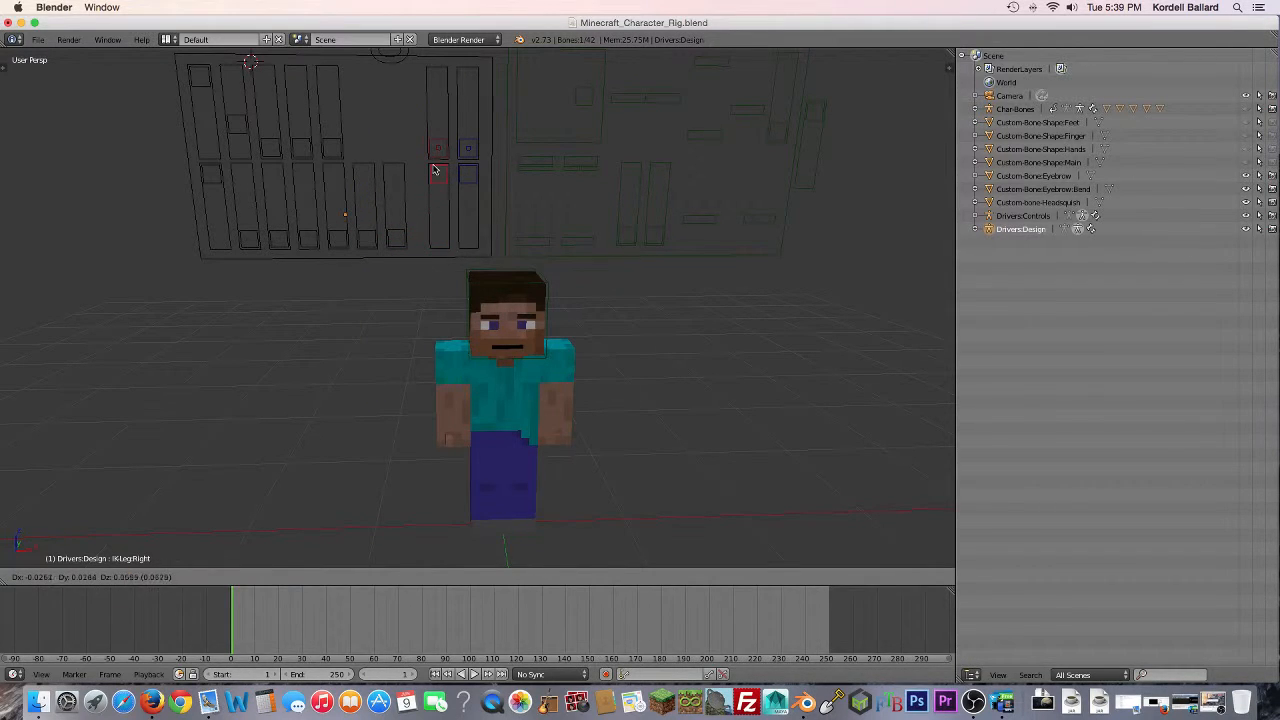
{"action": "left_click", "coordinate": [433, 161]}
{"action": "scroll", "coordinate": [396, 130], "scroll_direction": "down", "scroll_amount": 5}
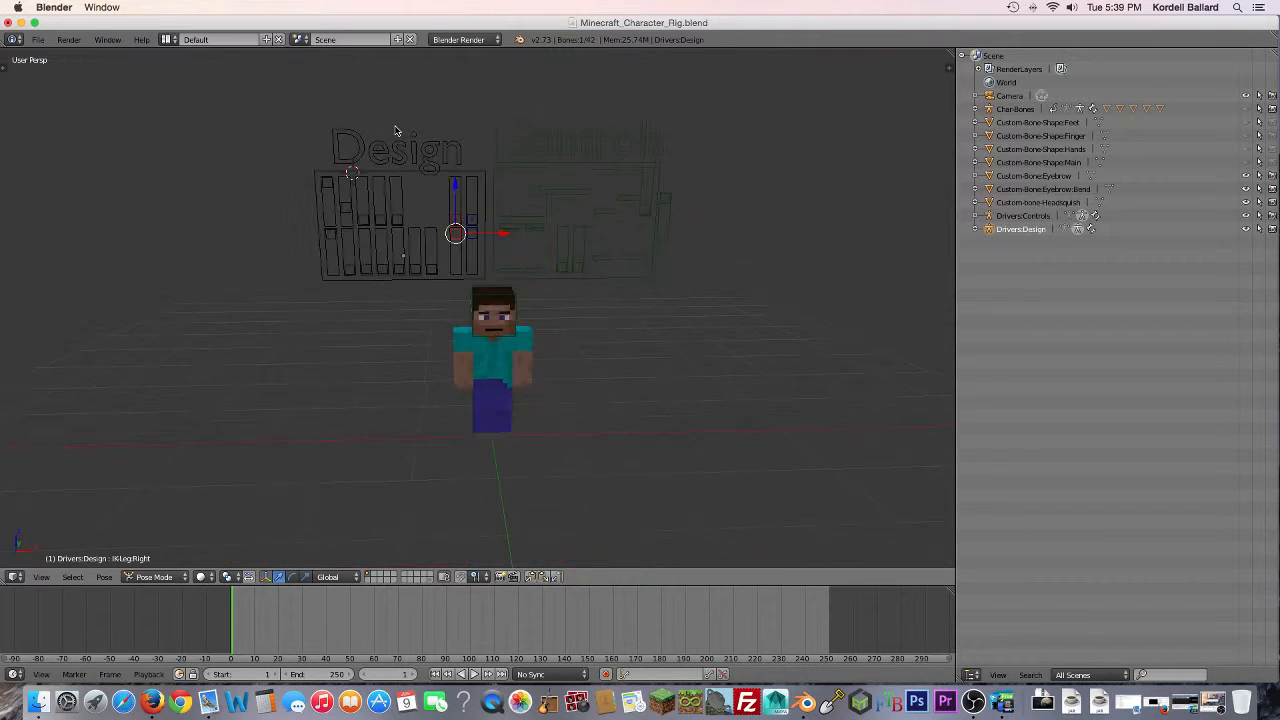
Step: Open the file Minecraft_Mob_Rig.blend from the Blender Minecraft Rig folder
{"action": "left_click", "coordinate": [37, 41]}
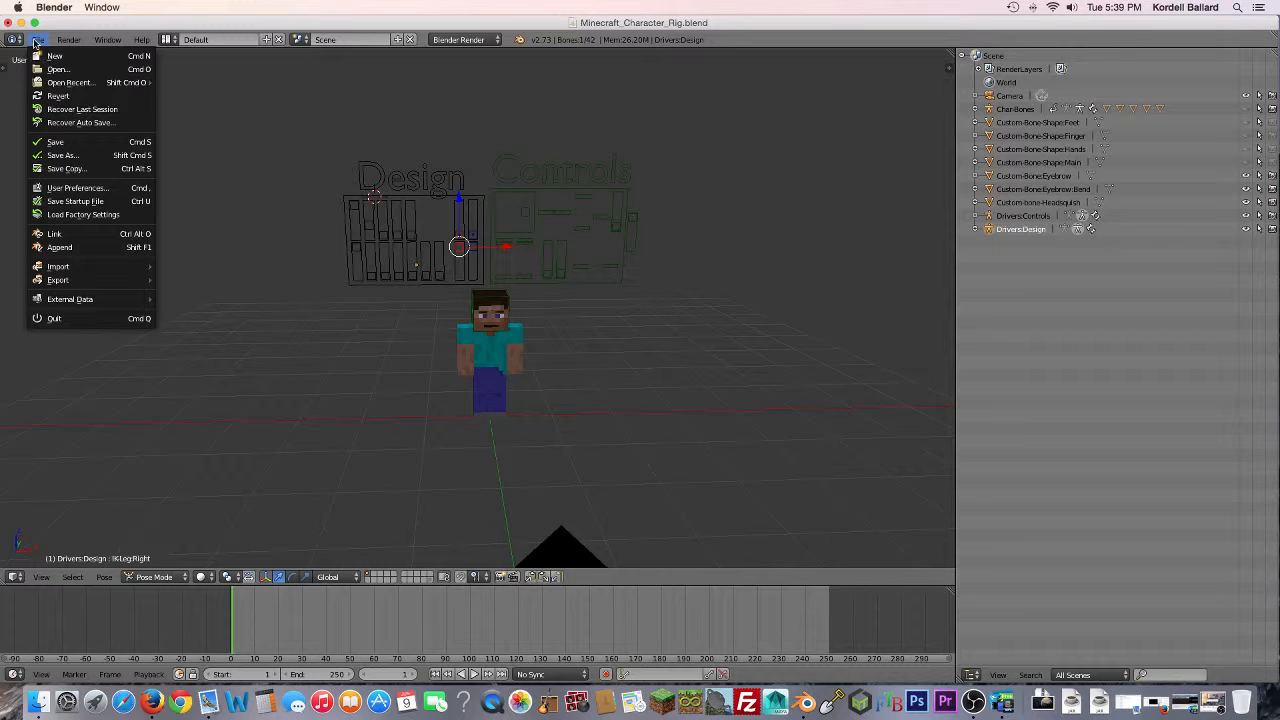
{"action": "left_click", "coordinate": [82, 71]}
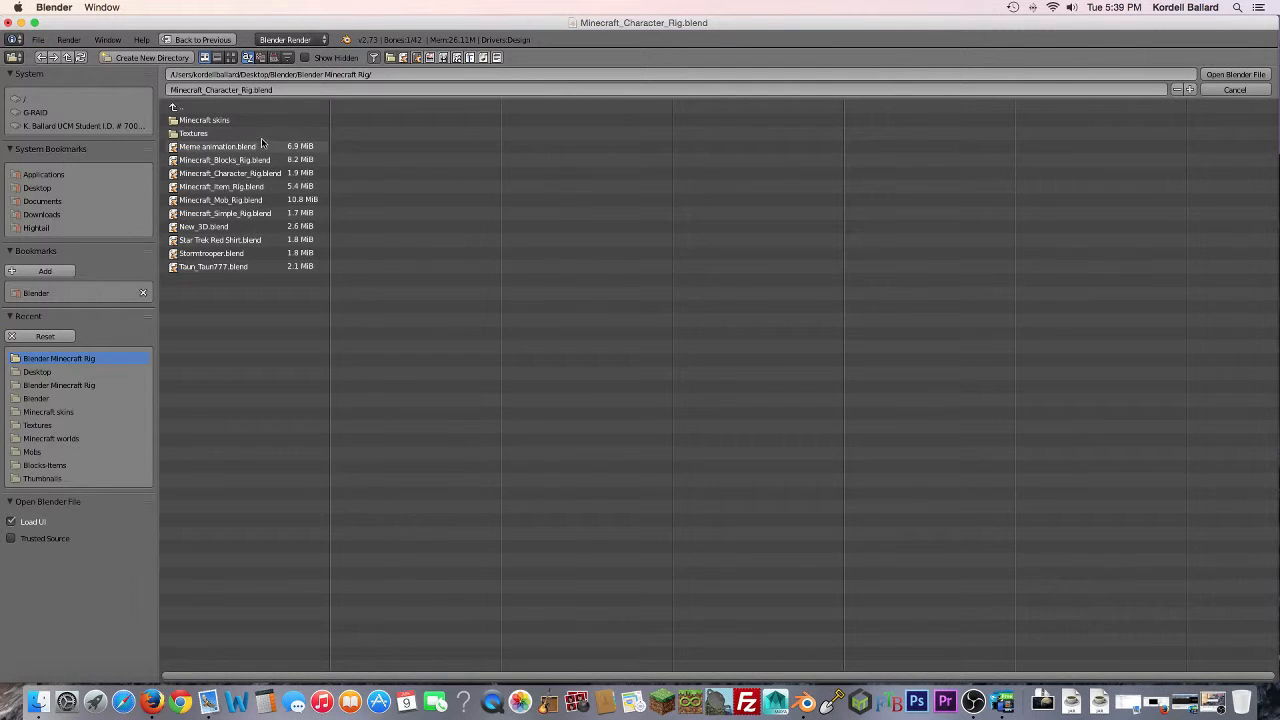
{"action": "left_click", "coordinate": [258, 201]}
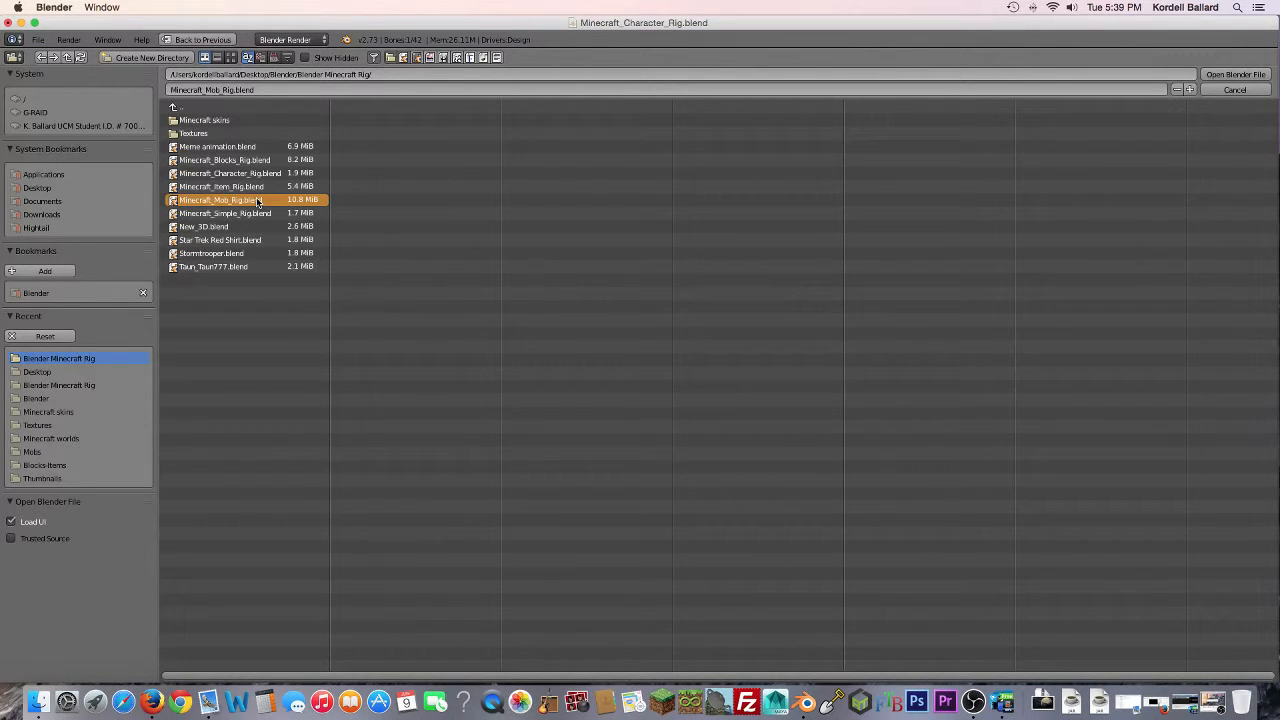
{"action": "double_click", "coordinate": [258, 201]}
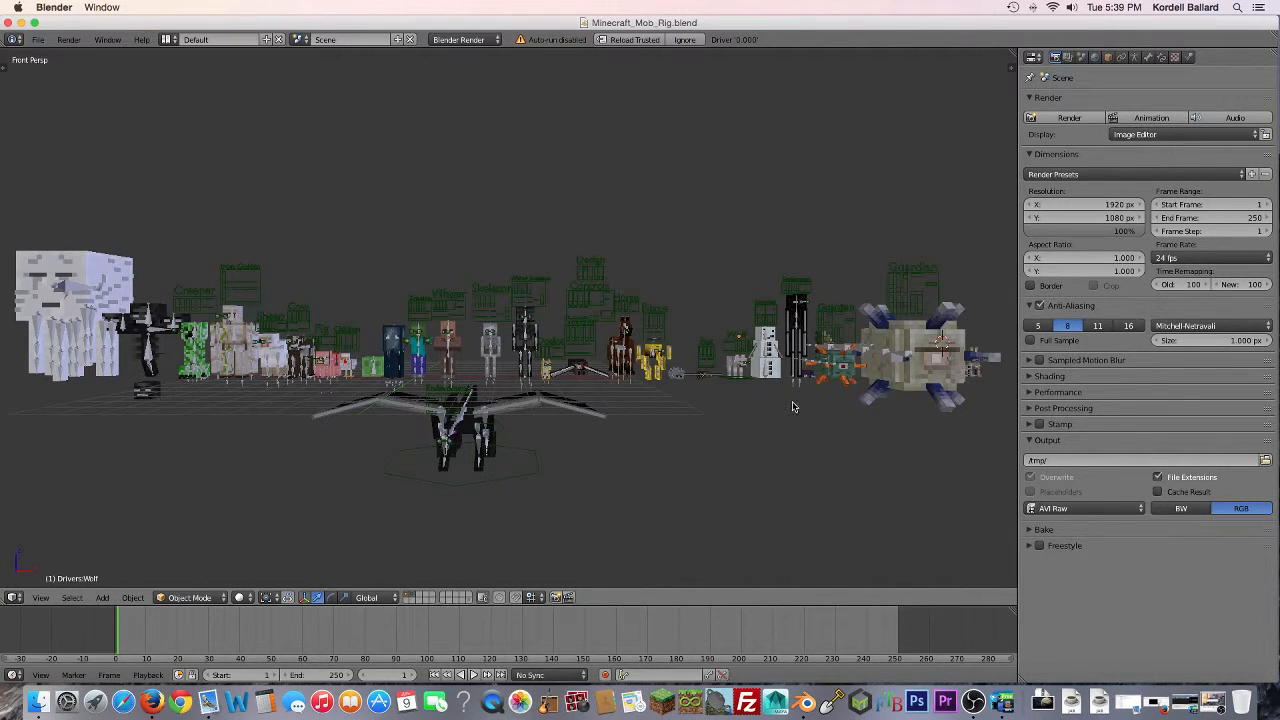
Step: Examine the Ghast and Wither rigs up close, selecting the separate Wither skull, the Wither's mesh and armature, and the Ghast in turn
{"action": "middle_click_drag", "start_coordinate": [405, 400], "coordinate": [807, 396], "text": "shift"}
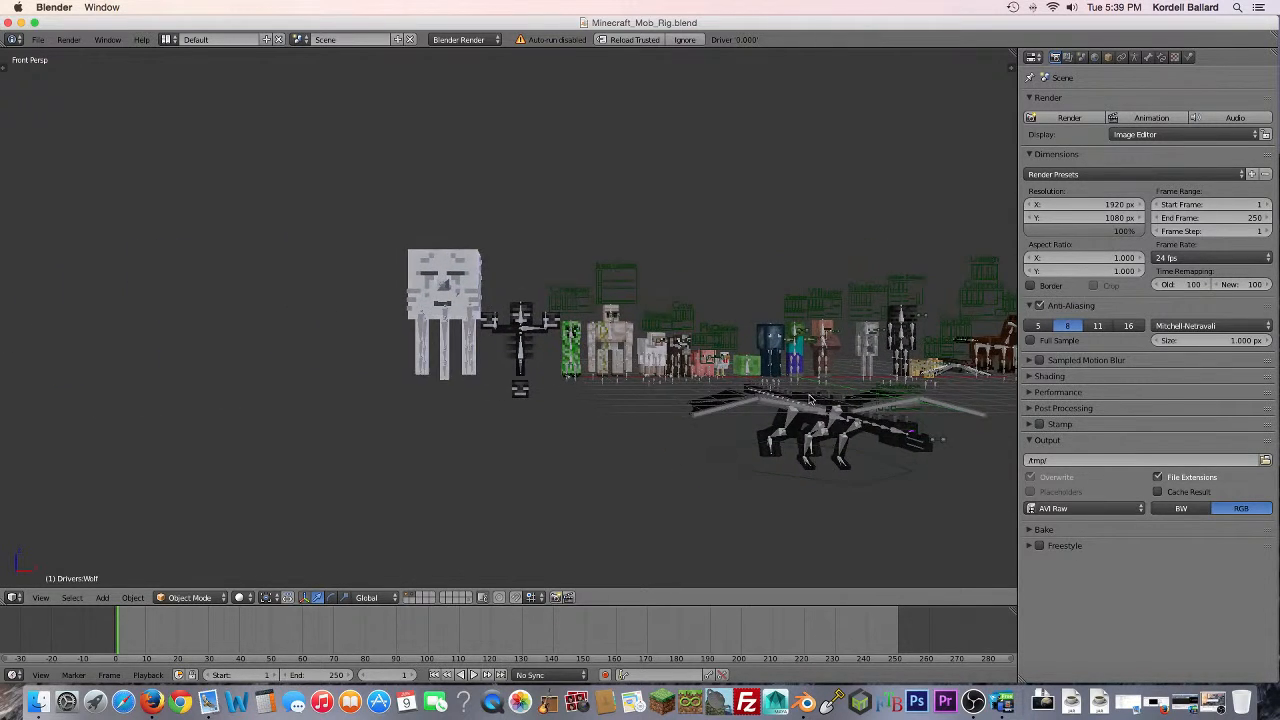
{"action": "scroll", "coordinate": [518, 247], "scroll_direction": "up", "scroll_amount": 1}
{"action": "scroll", "coordinate": [518, 247], "scroll_direction": "up", "scroll_amount": 5}
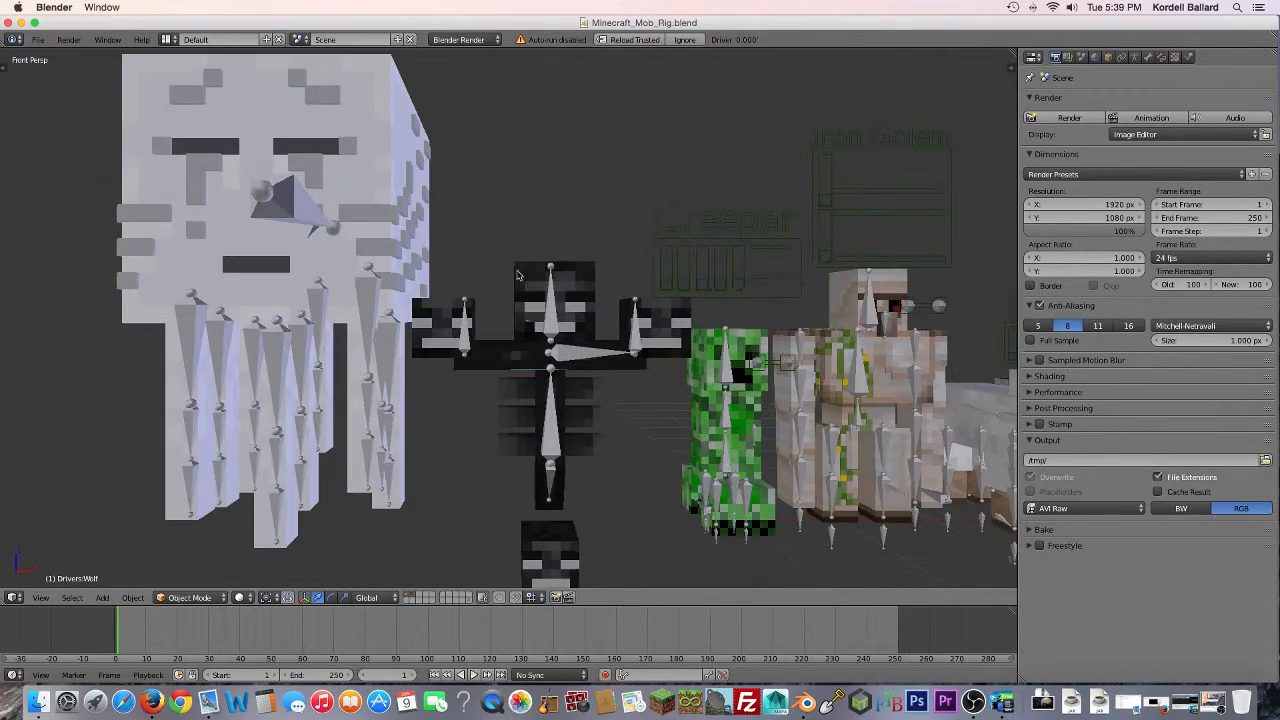
{"action": "scroll", "coordinate": [552, 456], "scroll_direction": "down", "scroll_amount": 2}
{"action": "right_click", "coordinate": [540, 498]}
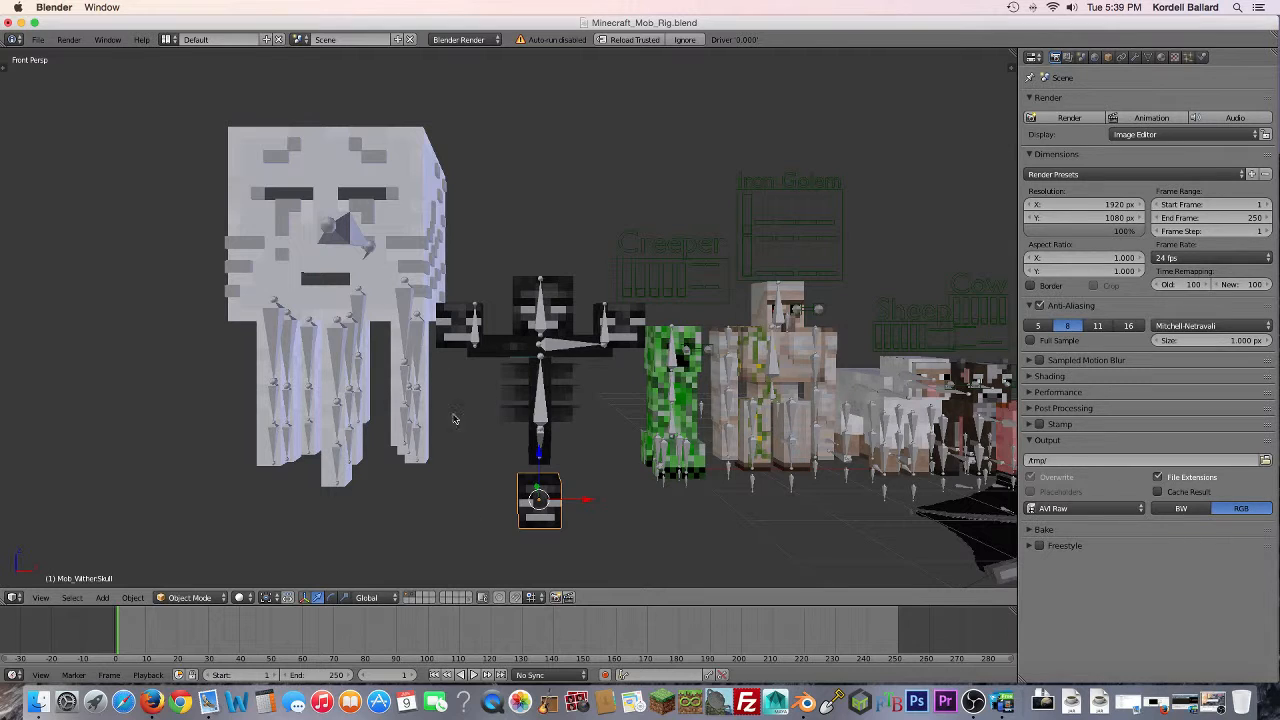
{"action": "right_click", "coordinate": [543, 311]}
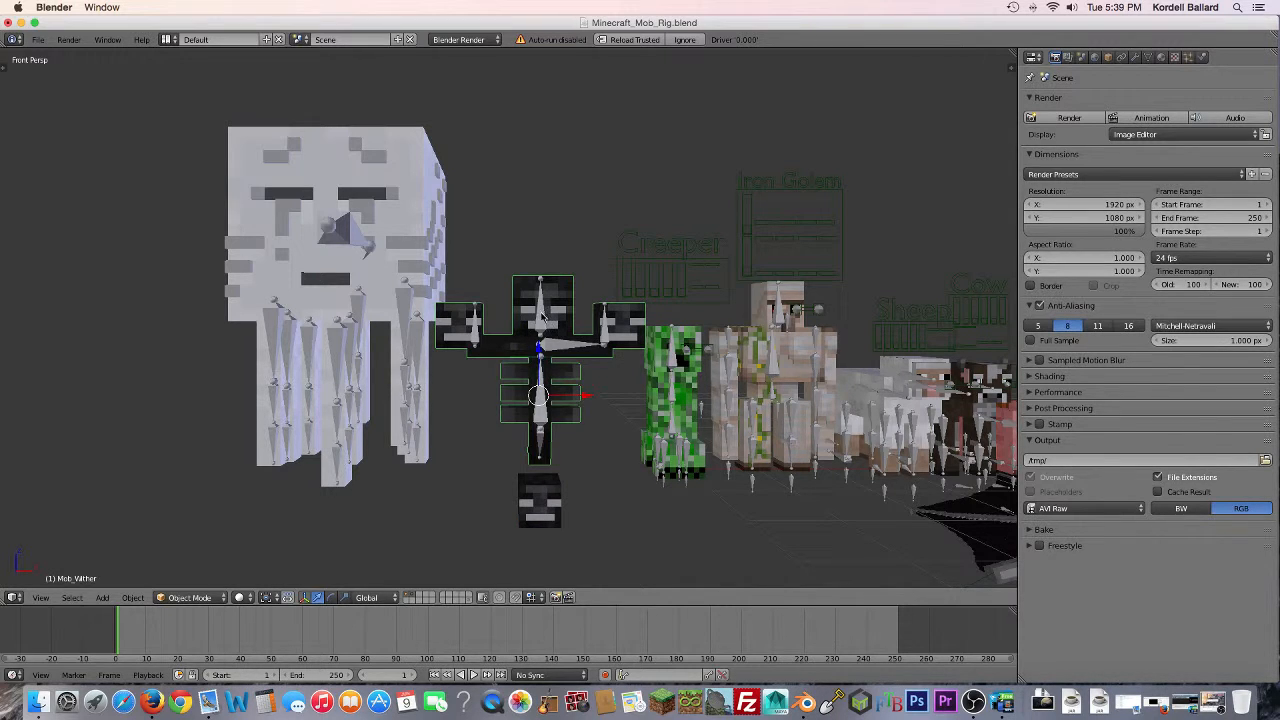
{"action": "right_click", "coordinate": [541, 316]}
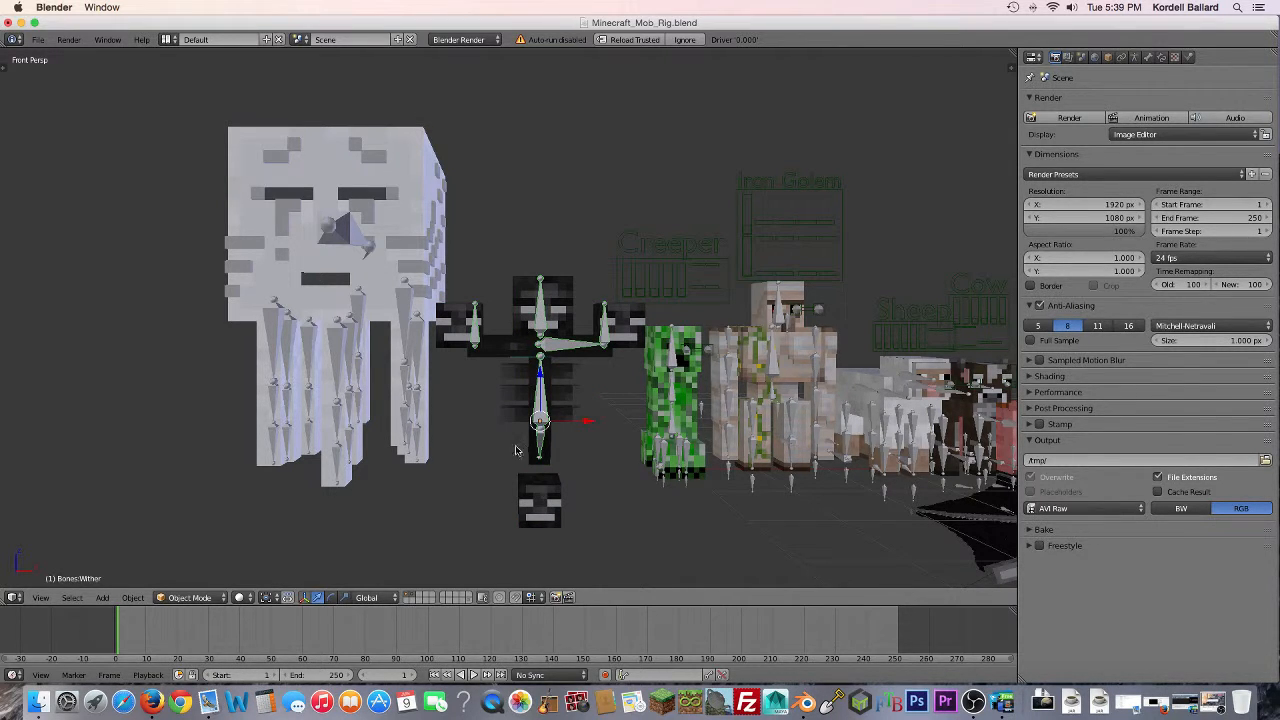
{"action": "right_click", "coordinate": [340, 257]}
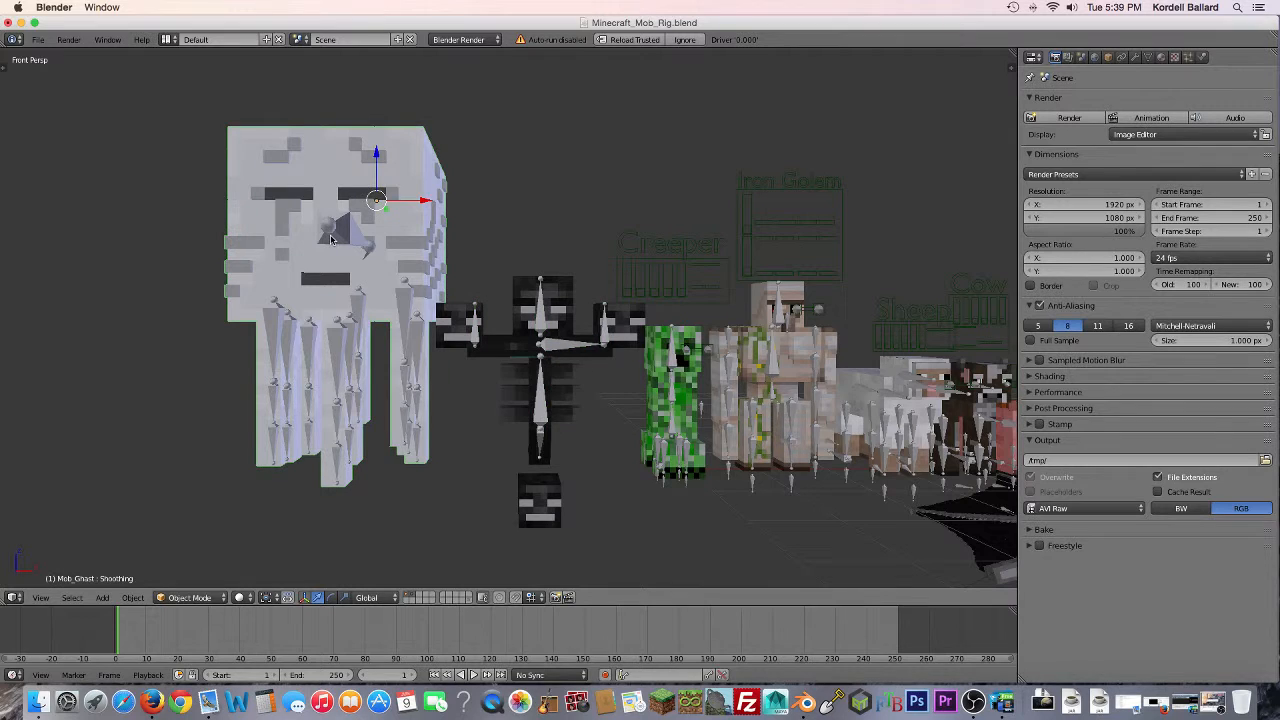
Step: Try out moving the Creeper by its armature, leaving it at its starting position
{"action": "right_click", "coordinate": [683, 410]}
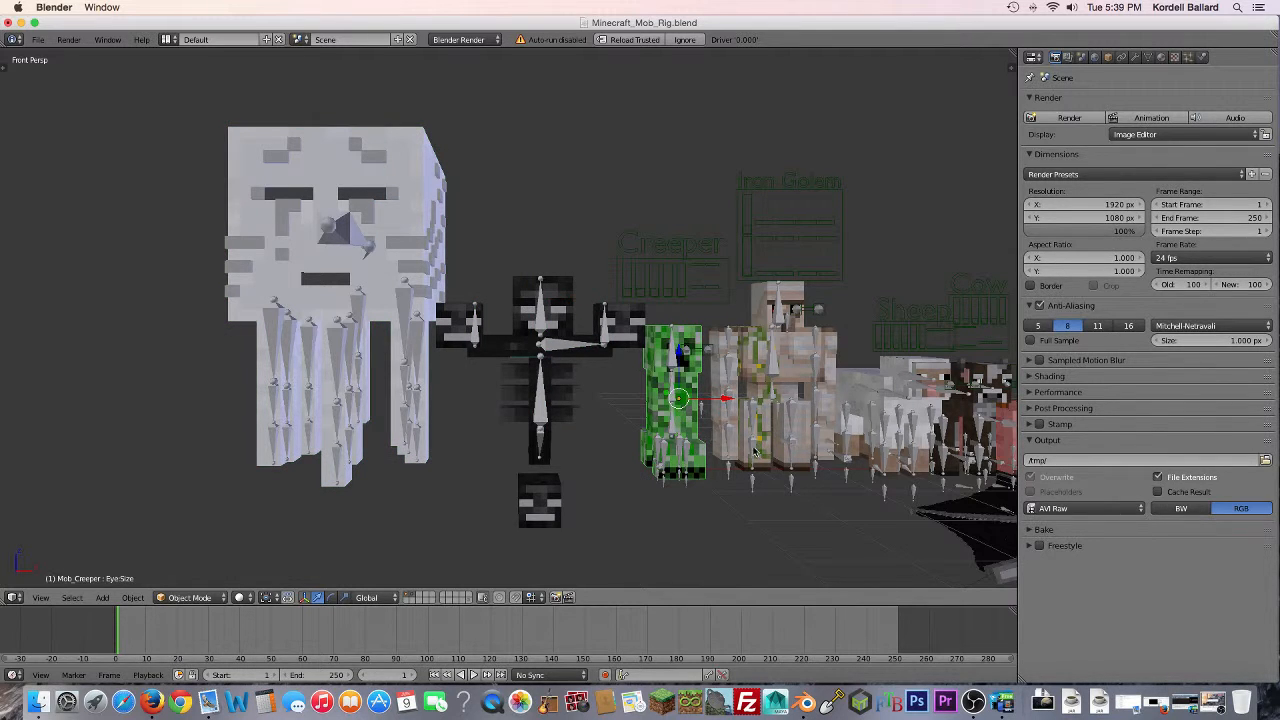
{"action": "right_click", "coordinate": [678, 472]}
{"action": "key", "text": "g"}
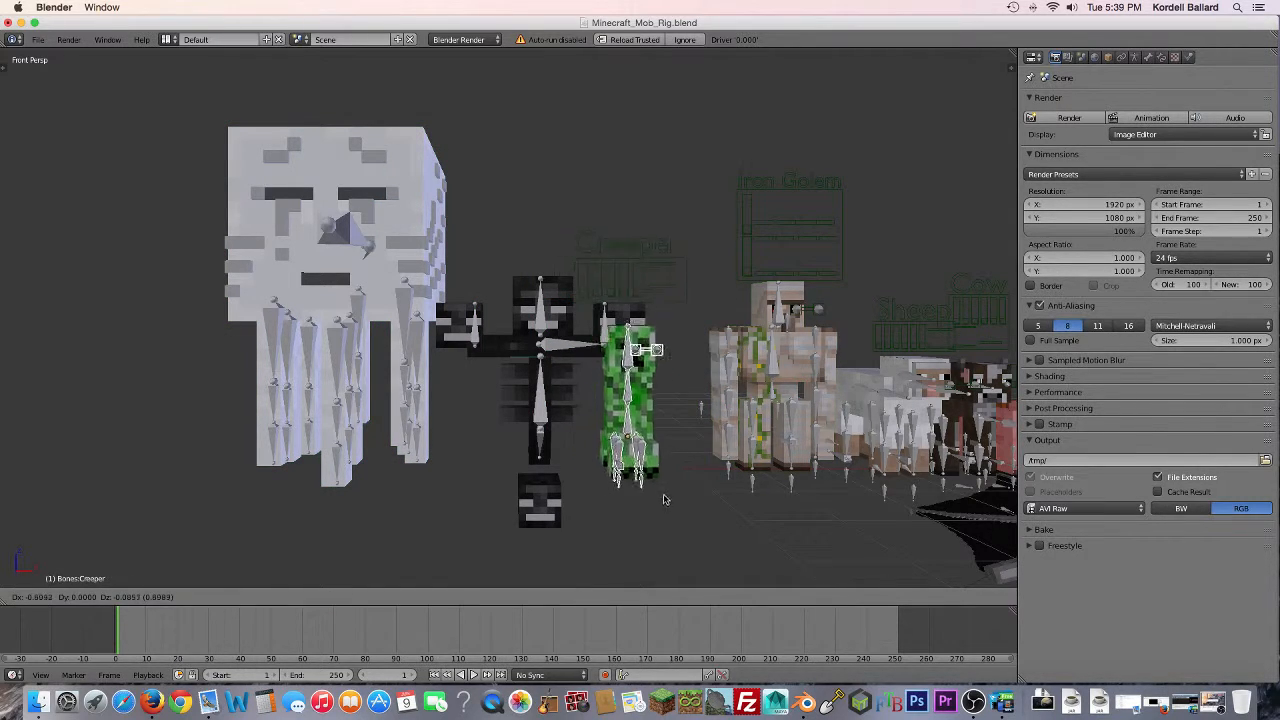
{"action": "left_click", "coordinate": [688, 497]}
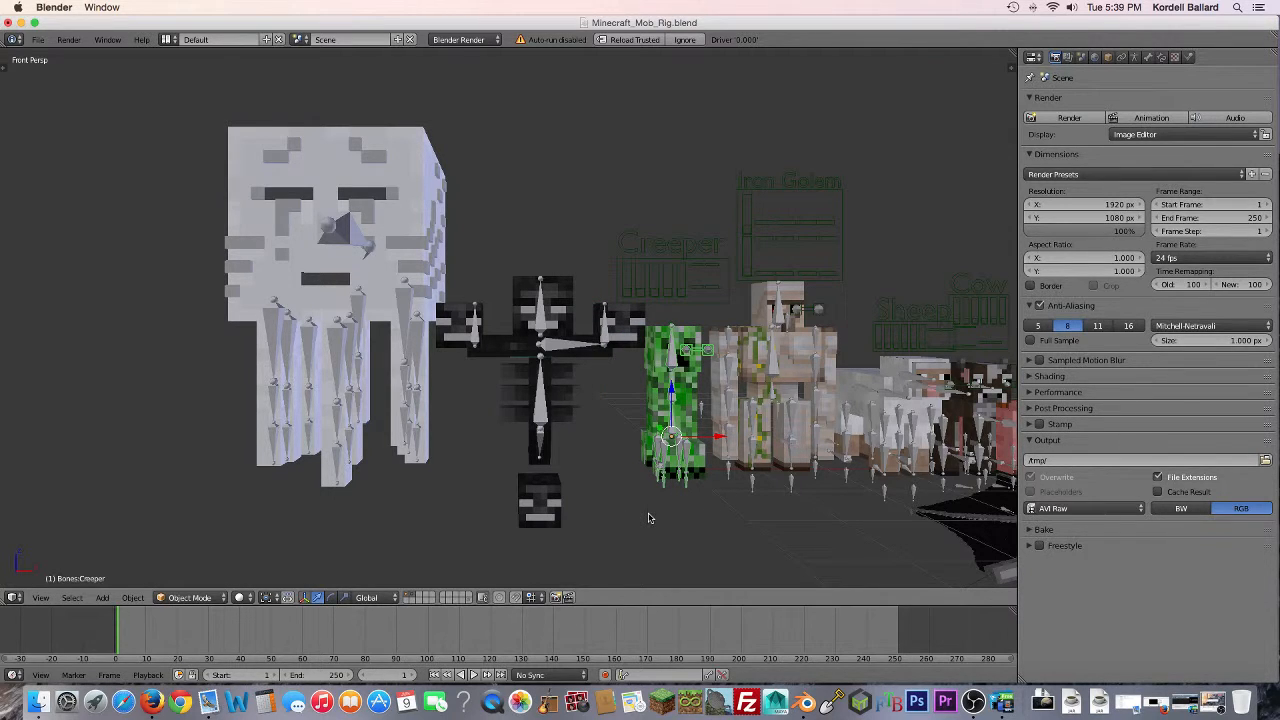
Step: Select the Creeper's driver control armature and switch it to Pose Mode
{"action": "middle_click_drag", "start_coordinate": [648, 518], "coordinate": [326, 525], "text": "shift"}
{"action": "right_click", "coordinate": [383, 256]}
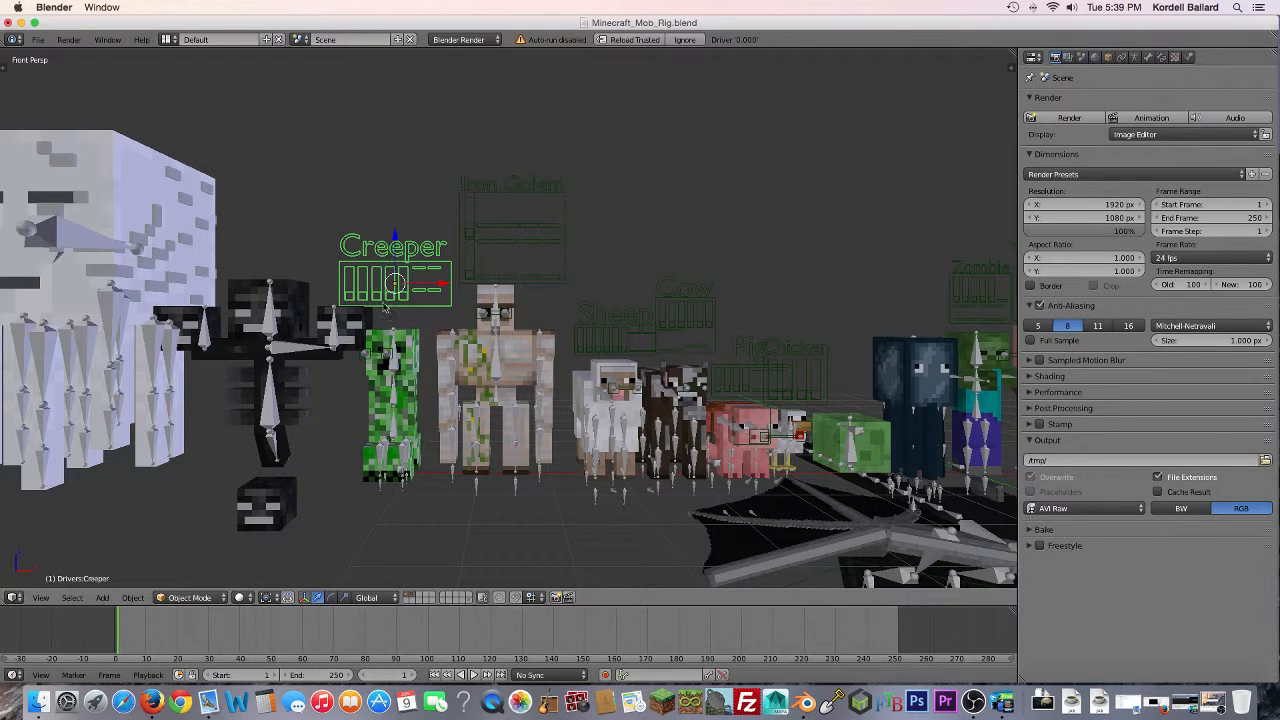
{"action": "left_click", "coordinate": [208, 598]}
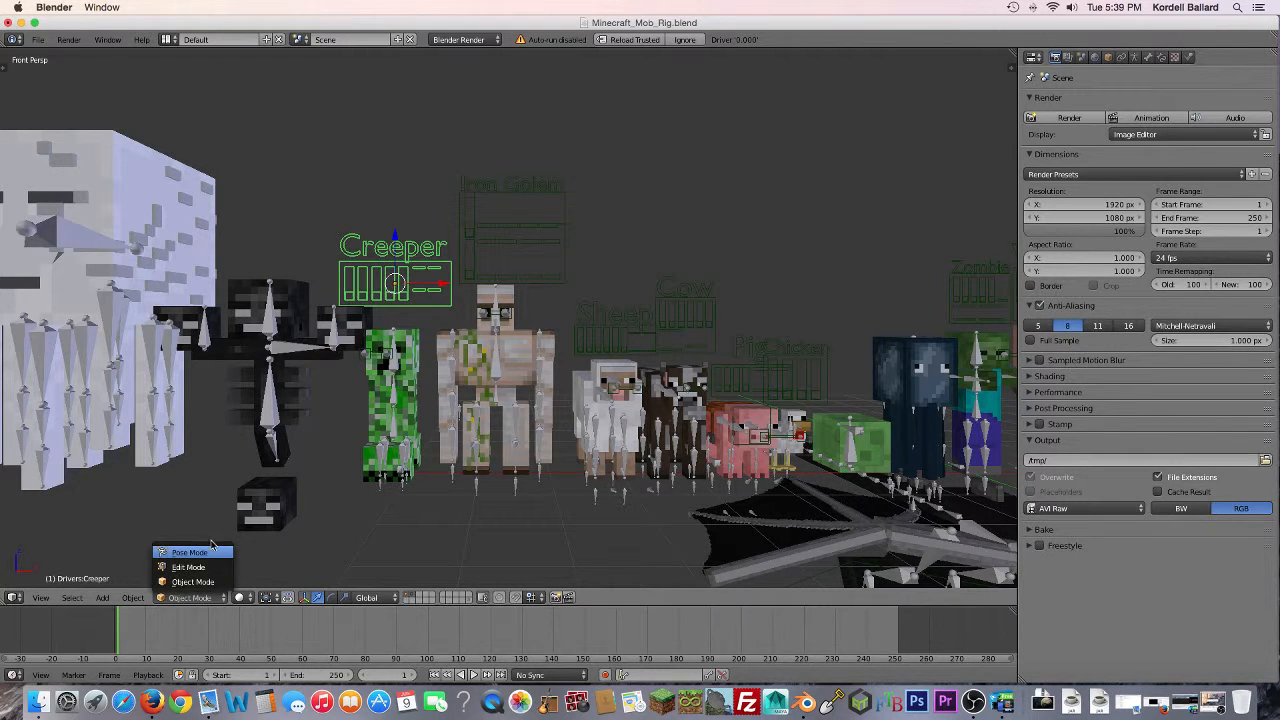
{"action": "left_click", "coordinate": [211, 548]}
Step: Raise the Creeper's Fuse and Eyes Red sliders to the upper ends of their tracks
{"action": "scroll", "coordinate": [350, 340], "scroll_direction": "up", "scroll_amount": 3}
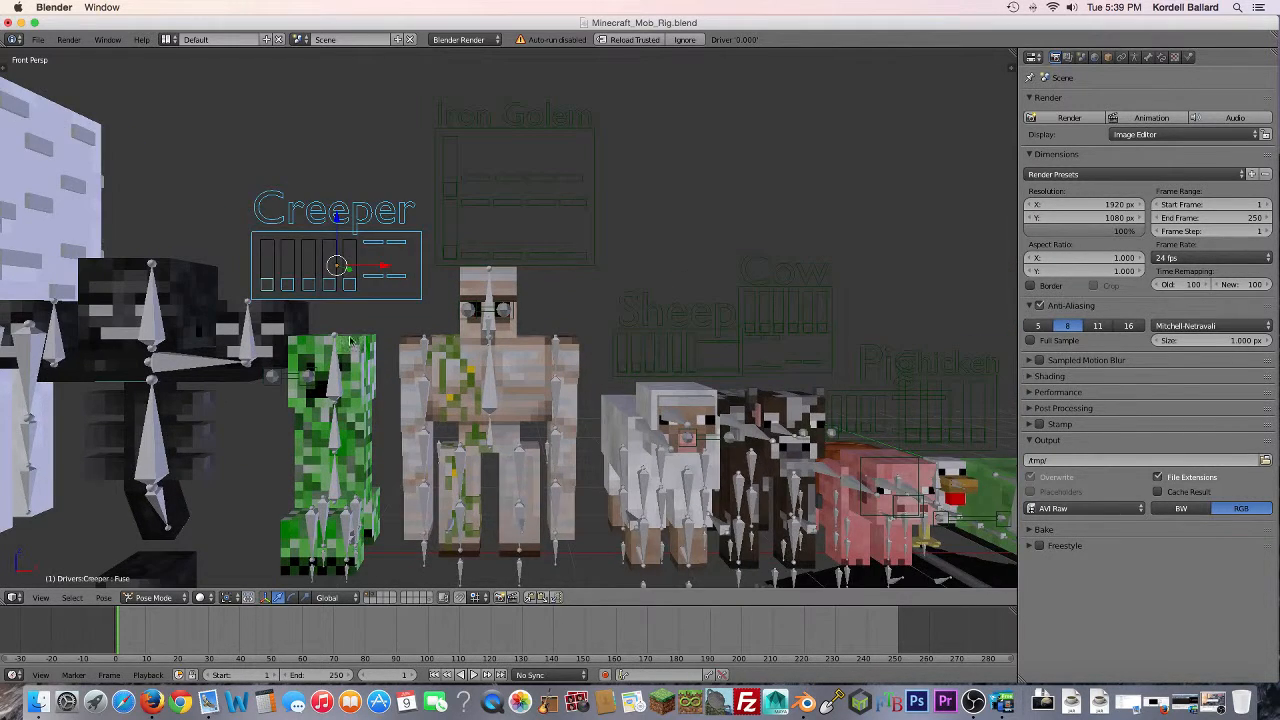
{"action": "scroll", "coordinate": [350, 342], "scroll_direction": "up", "scroll_amount": 2}
{"action": "middle_click_drag", "start_coordinate": [350, 368], "coordinate": [592, 261], "text": "shift"}
{"action": "left_click_drag", "start_coordinate": [362, 177], "coordinate": [364, 112]}
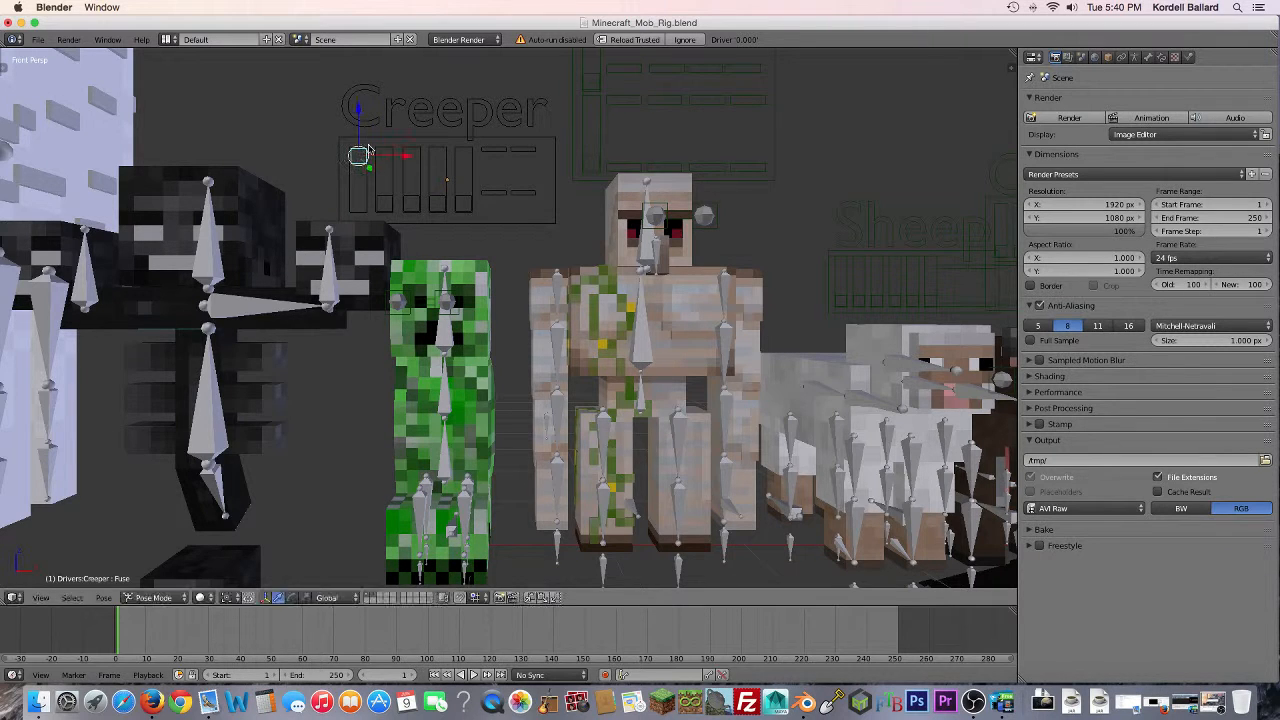
{"action": "right_click", "coordinate": [383, 205]}
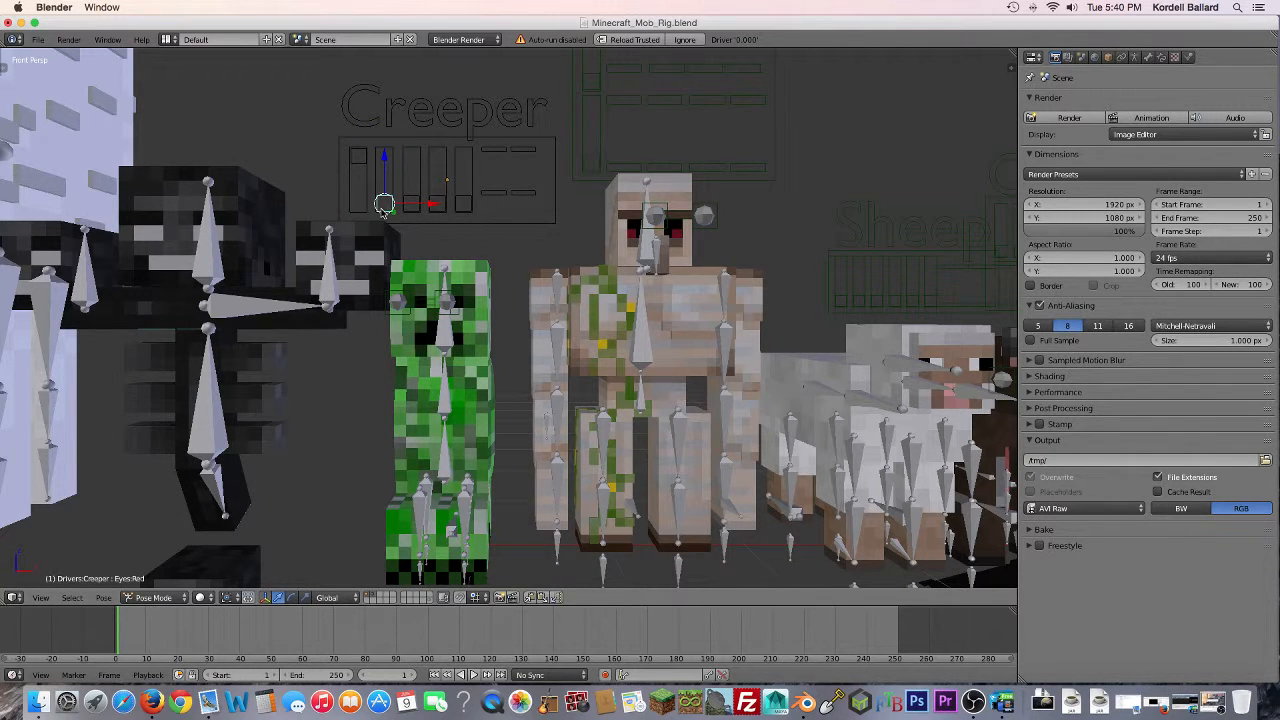
{"action": "left_click_drag", "start_coordinate": [383, 205], "coordinate": [386, 137]}
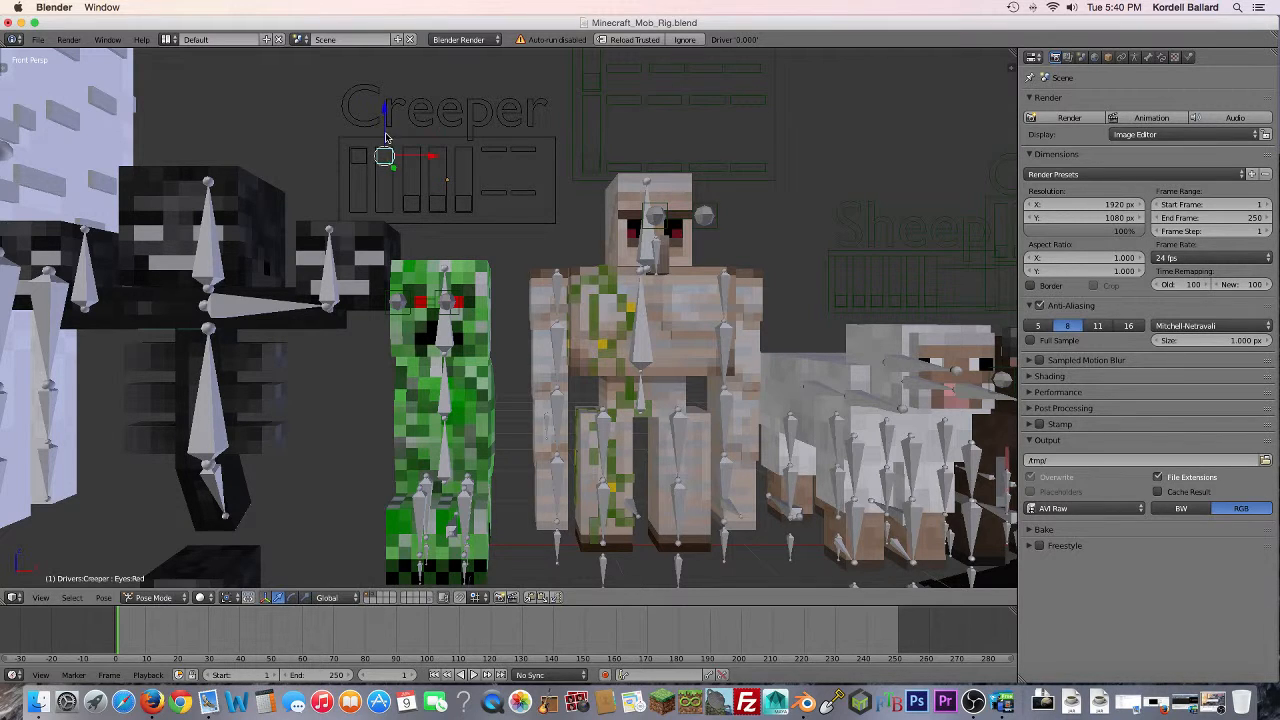
Step: Try the Creeper's Eyes Size slider and raise its Angry and Sad sliders to the upper ends of their tracks
{"action": "right_click", "coordinate": [412, 206]}
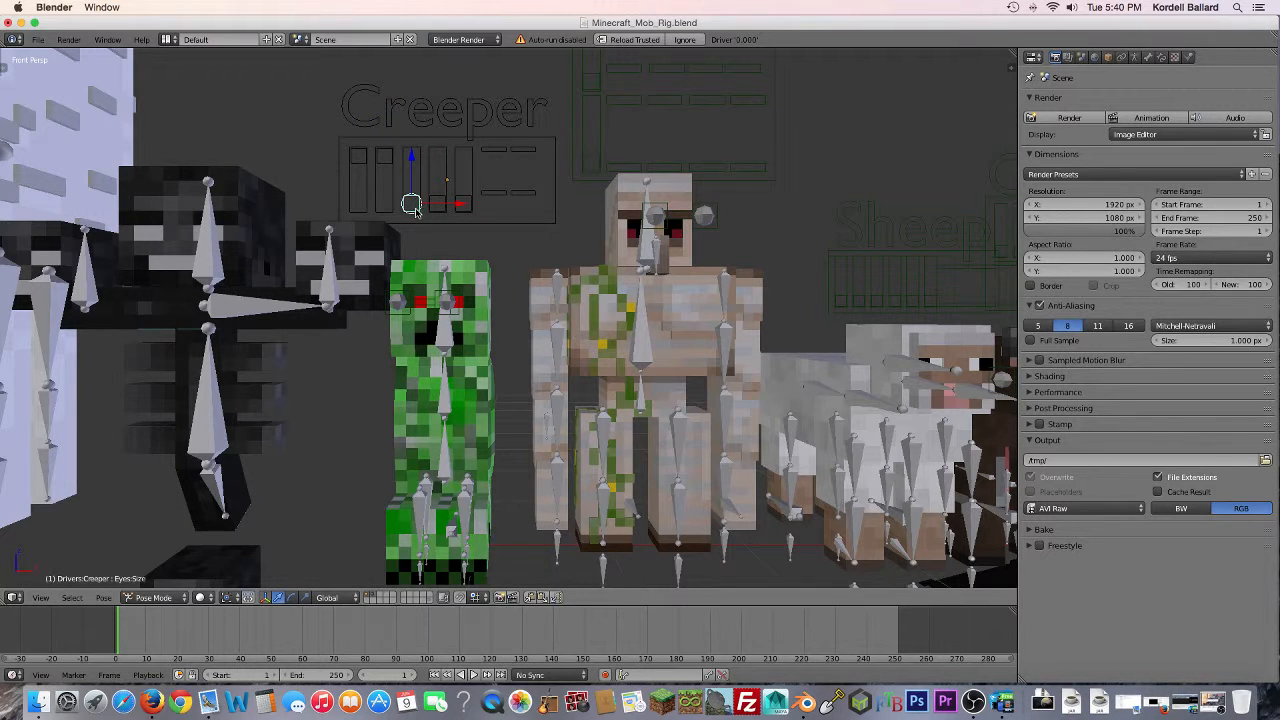
{"action": "left_click_drag", "start_coordinate": [412, 206], "coordinate": [438, 138]}
{"action": "right_click", "coordinate": [437, 204]}
{"action": "right_click", "coordinate": [462, 212]}
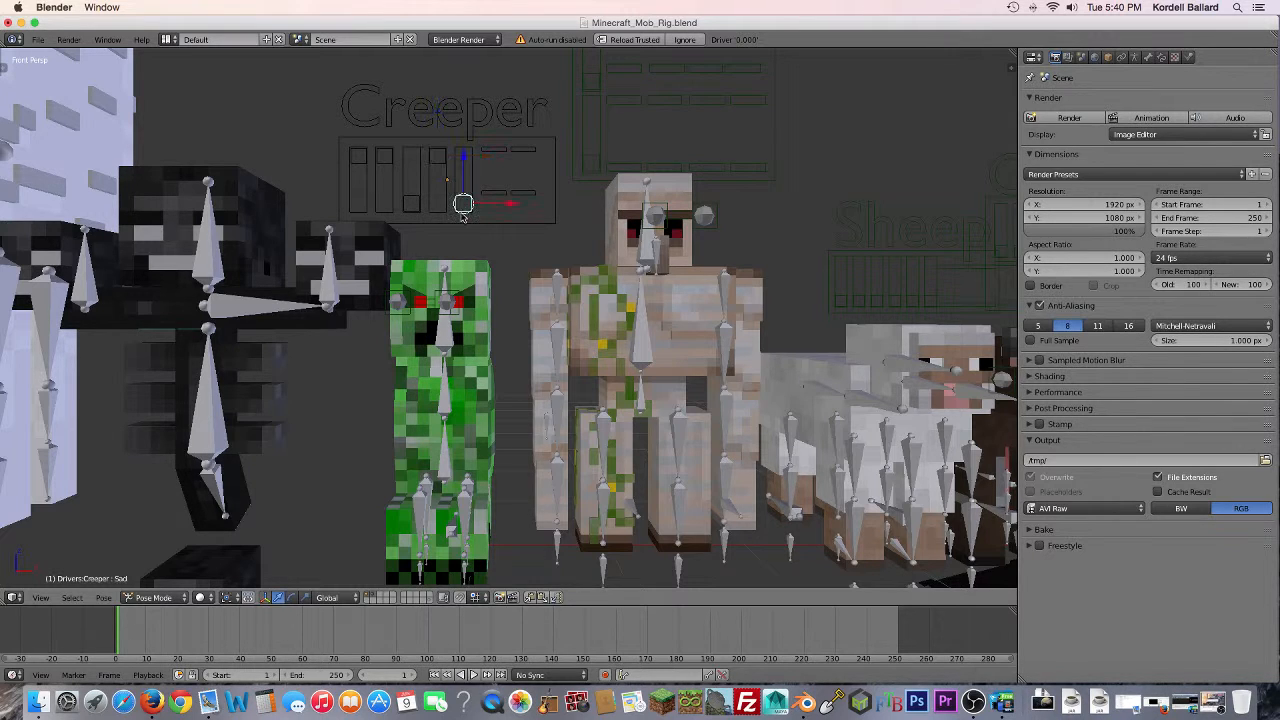
{"action": "left_click_drag", "start_coordinate": [463, 215], "coordinate": [440, 240]}
Step: Return the Creeper's Angry, Fuse and Eyes Red sliders to the lower ends of their tracks
{"action": "right_click", "coordinate": [437, 160]}
{"action": "left_click", "coordinate": [442, 247]}
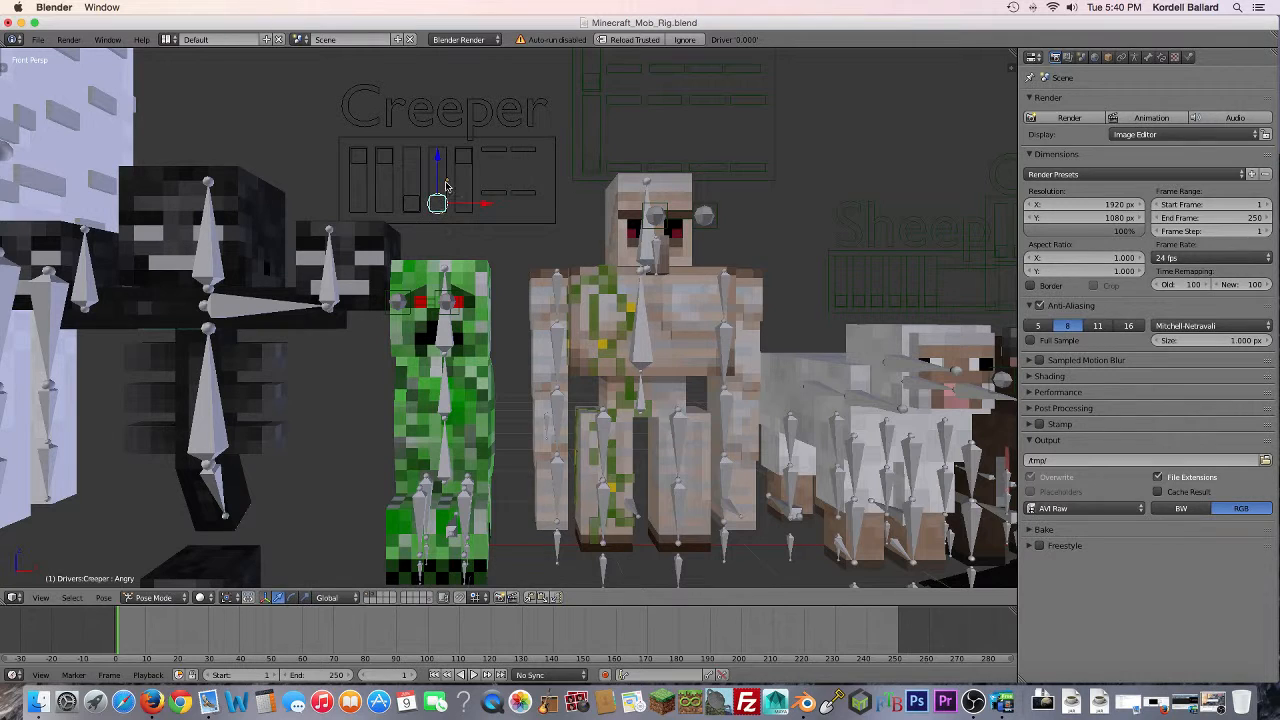
{"action": "right_click", "coordinate": [362, 160]}
{"action": "key", "text": "g"}
{"action": "left_click", "coordinate": [360, 262]}
{"action": "right_click", "coordinate": [384, 161]}
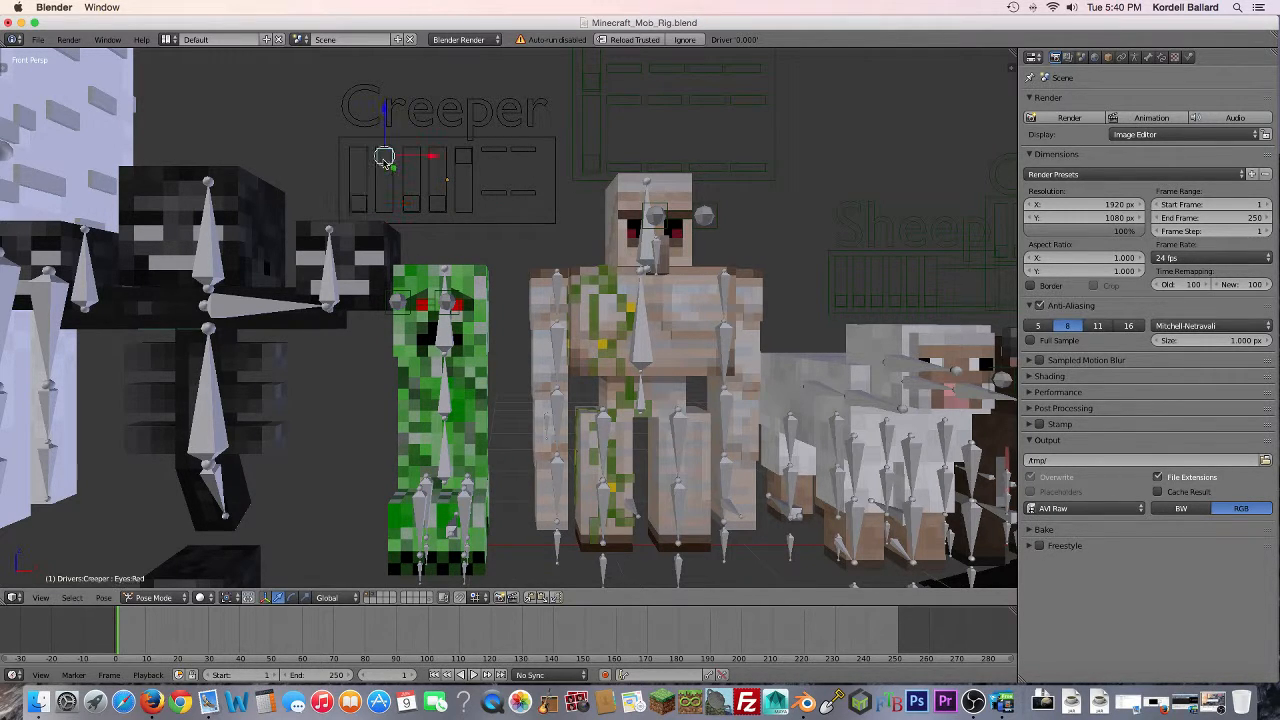
{"action": "key", "text": "g"}
{"action": "left_click", "coordinate": [425, 202]}
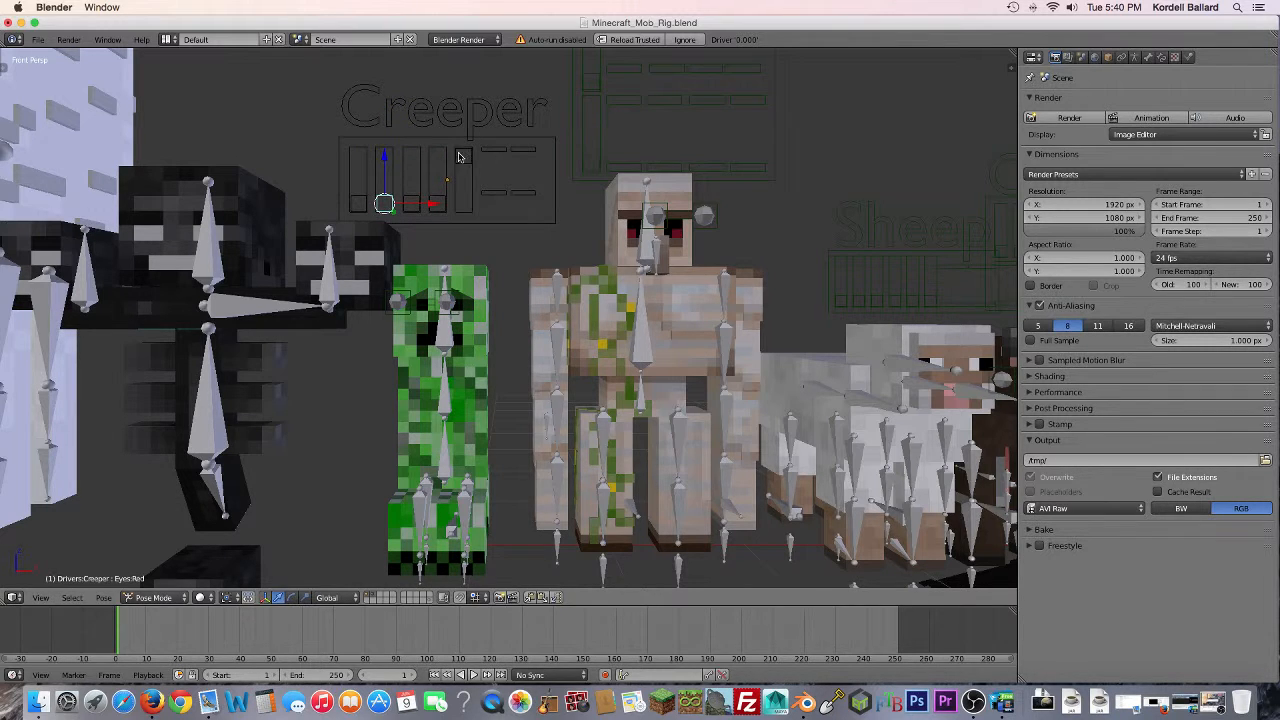
Step: Try moving the Creeper's lower right eyelid control downward, and select the lower left eyelid control
{"action": "right_click", "coordinate": [495, 193]}
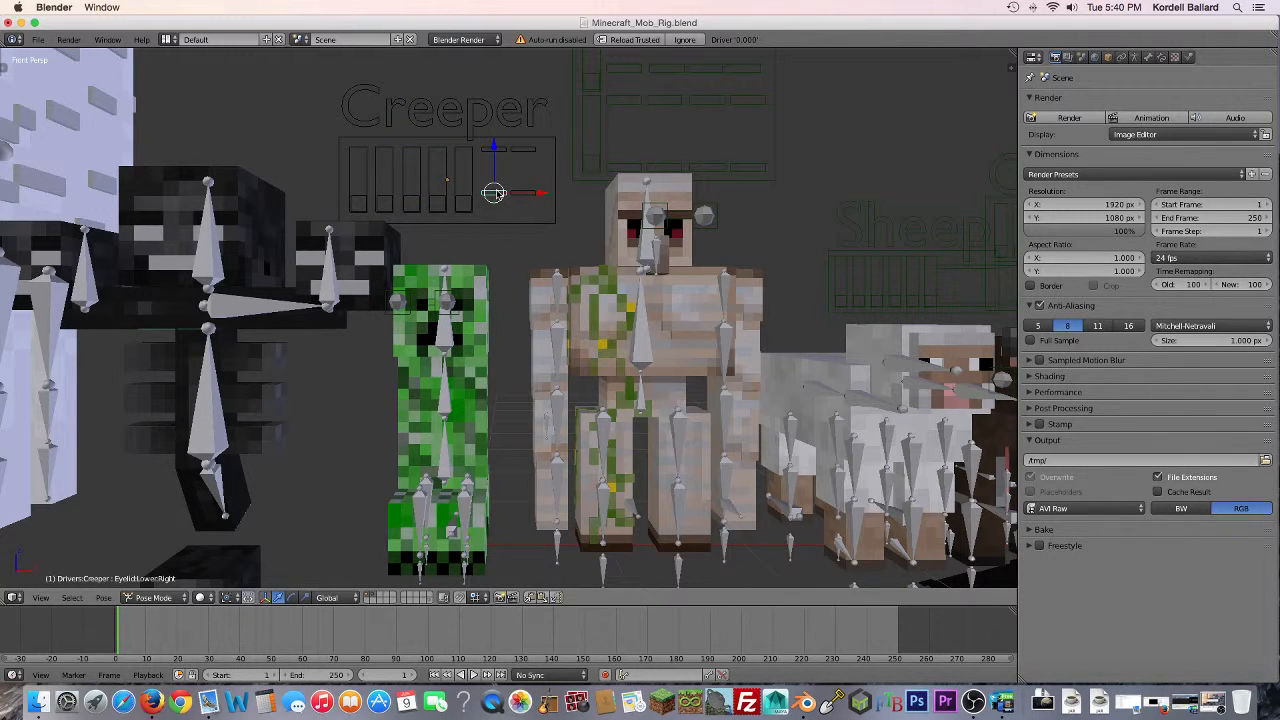
{"action": "key", "text": "g"}
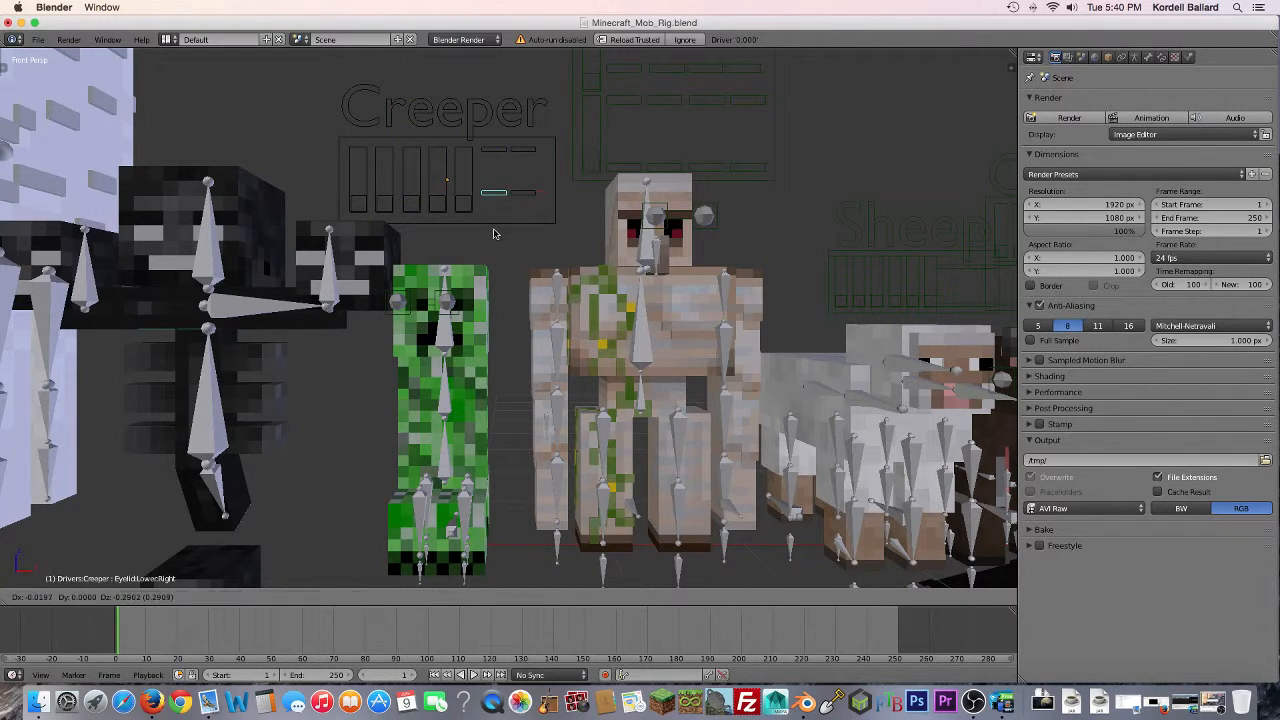
{"action": "left_click", "coordinate": [494, 231]}
{"action": "right_click", "coordinate": [519, 151]}
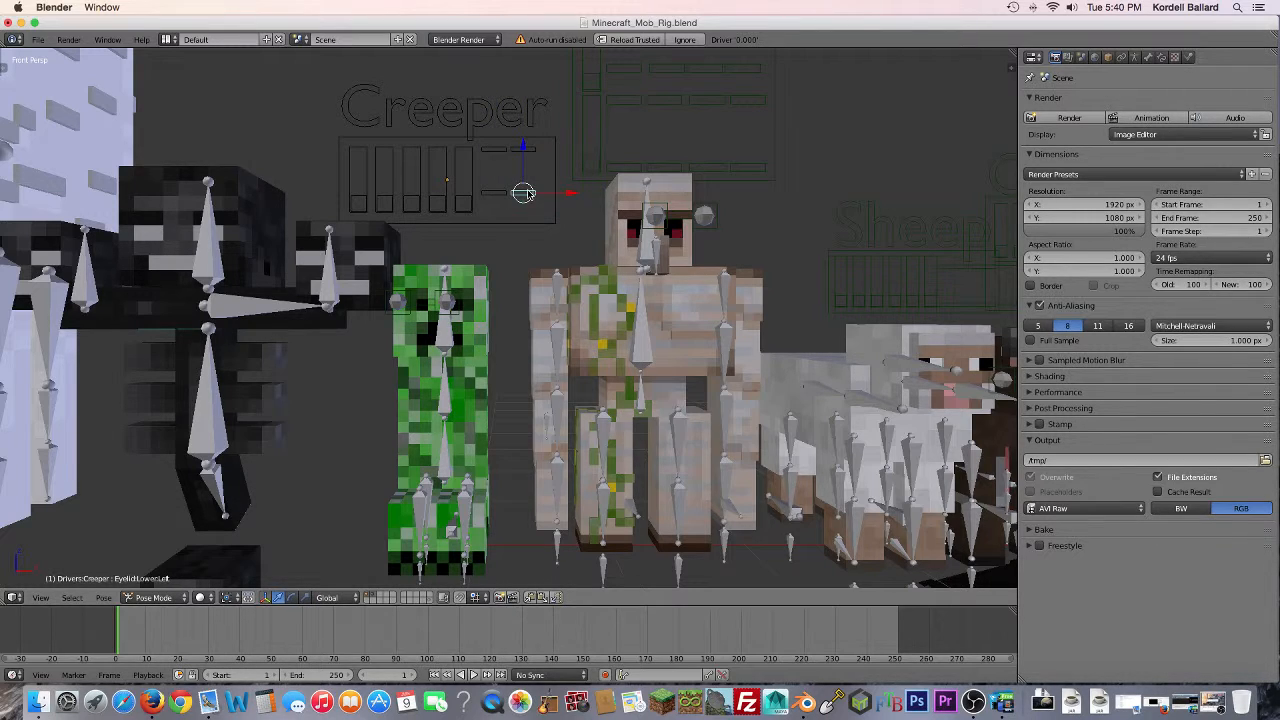
Step: Switch the Iron Golem's driver control armature to Pose Mode and select its Eyebrow Scale slider
{"action": "middle_click_drag", "start_coordinate": [804, 216], "coordinate": [591, 333], "text": "shift"}
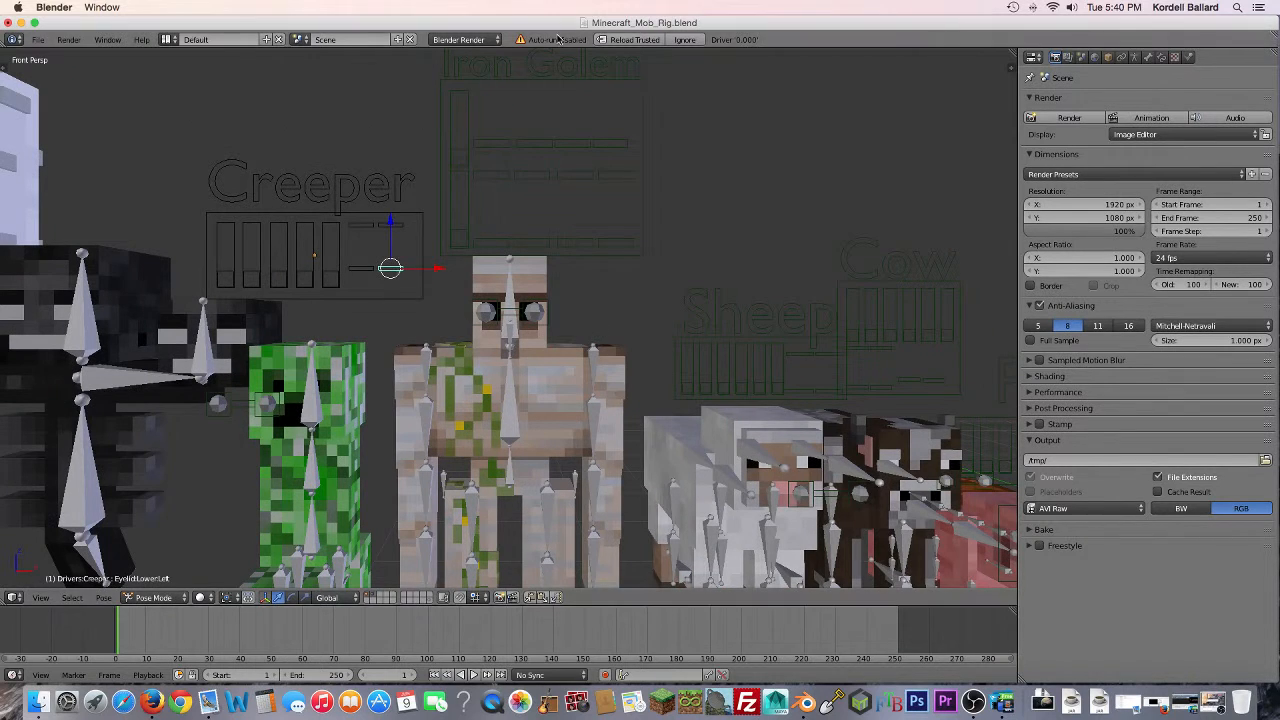
{"action": "right_click", "coordinate": [543, 70]}
{"action": "left_click", "coordinate": [189, 597]}
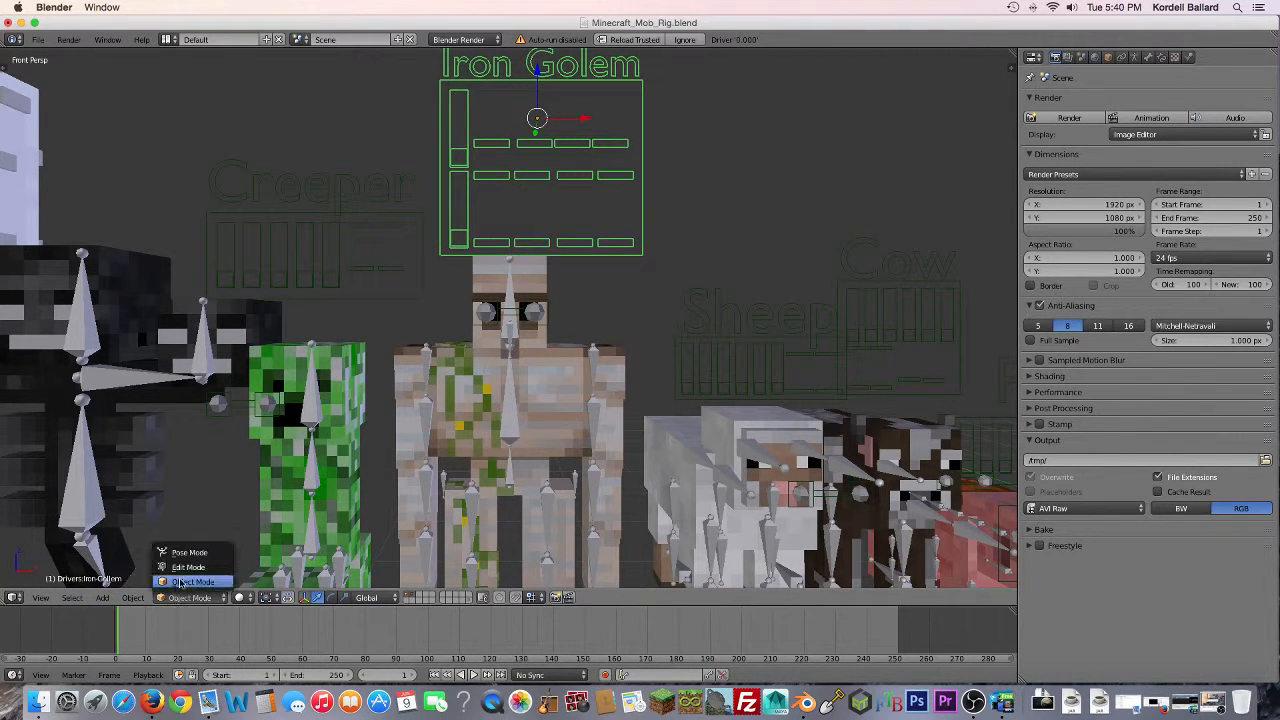
{"action": "left_click", "coordinate": [183, 551]}
{"action": "right_click", "coordinate": [459, 156]}
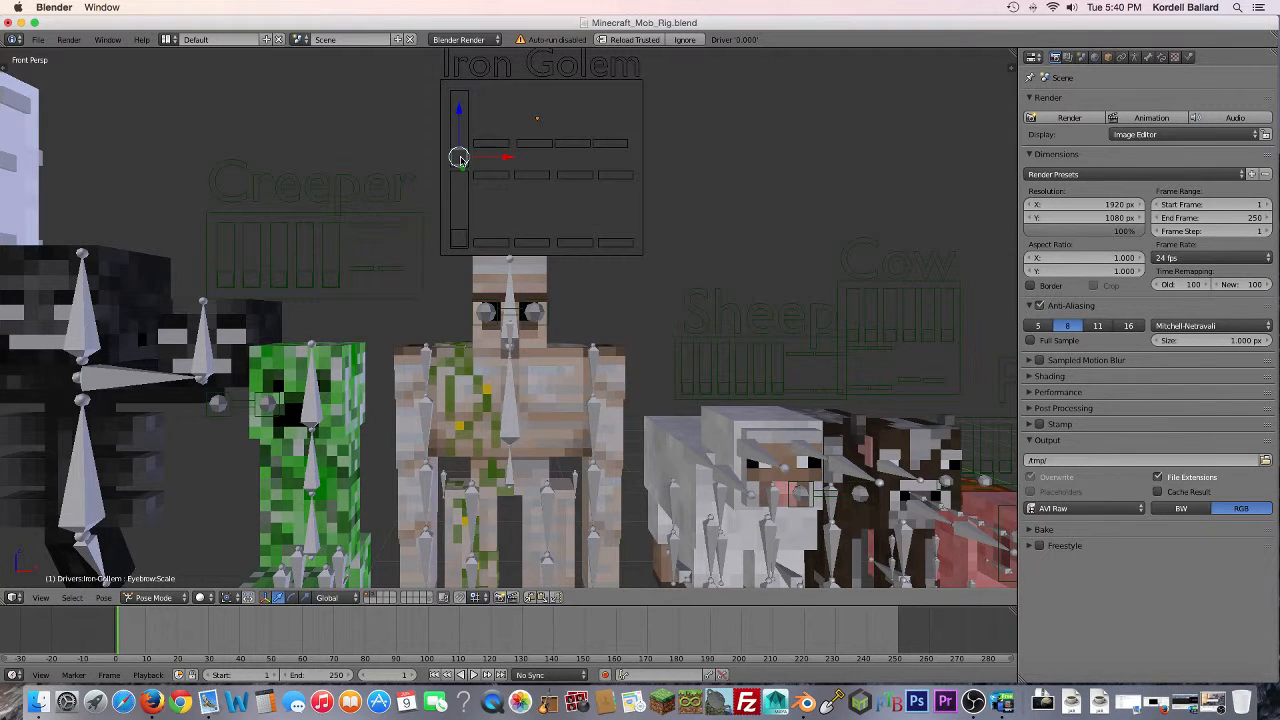
Step: Return to Object Mode and select the Iron Golem's body bone armature
{"action": "key", "text": "ctrl+Tab"}
{"action": "right_click", "coordinate": [505, 316]}
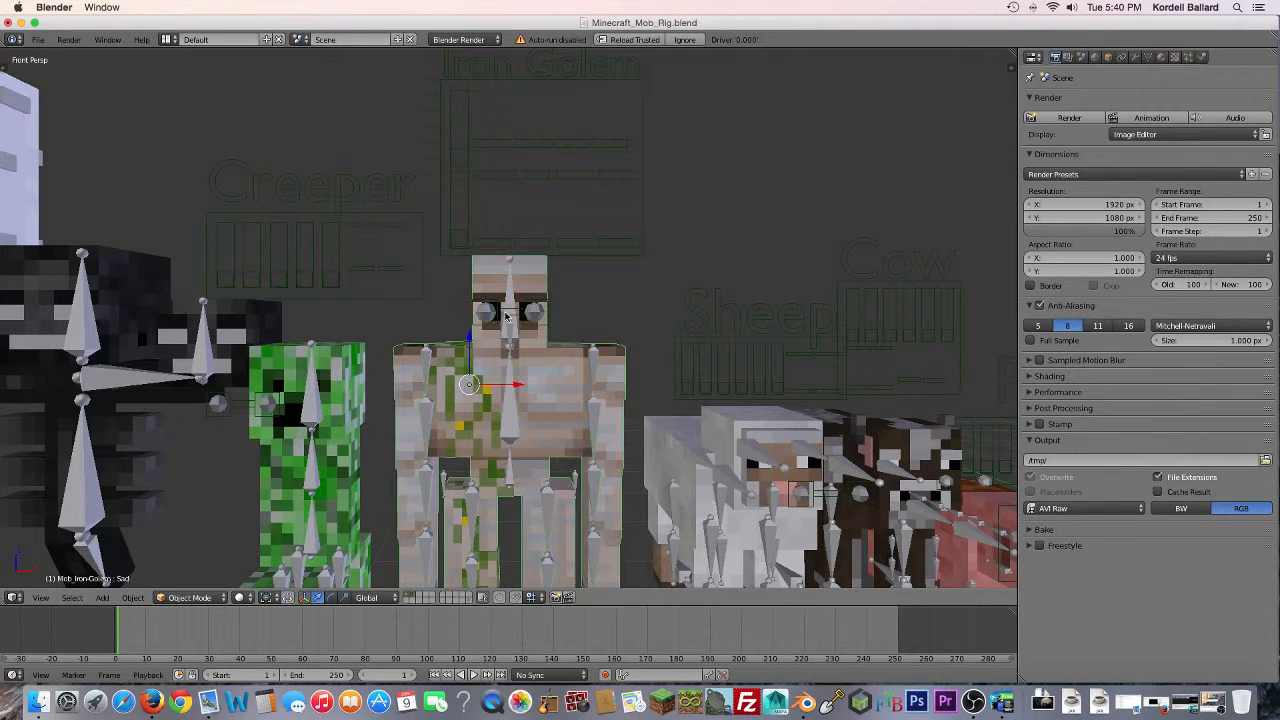
{"action": "right_click", "coordinate": [507, 320]}
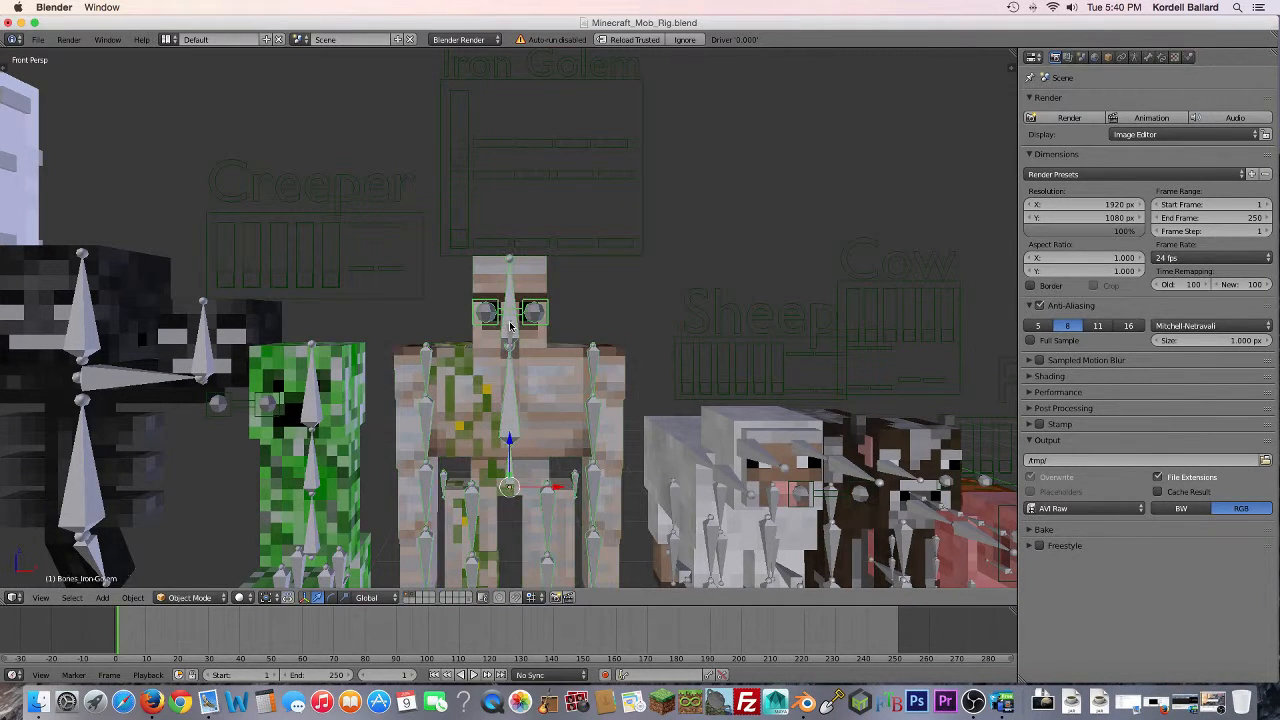
{"action": "left_click", "coordinate": [1033, 58]}
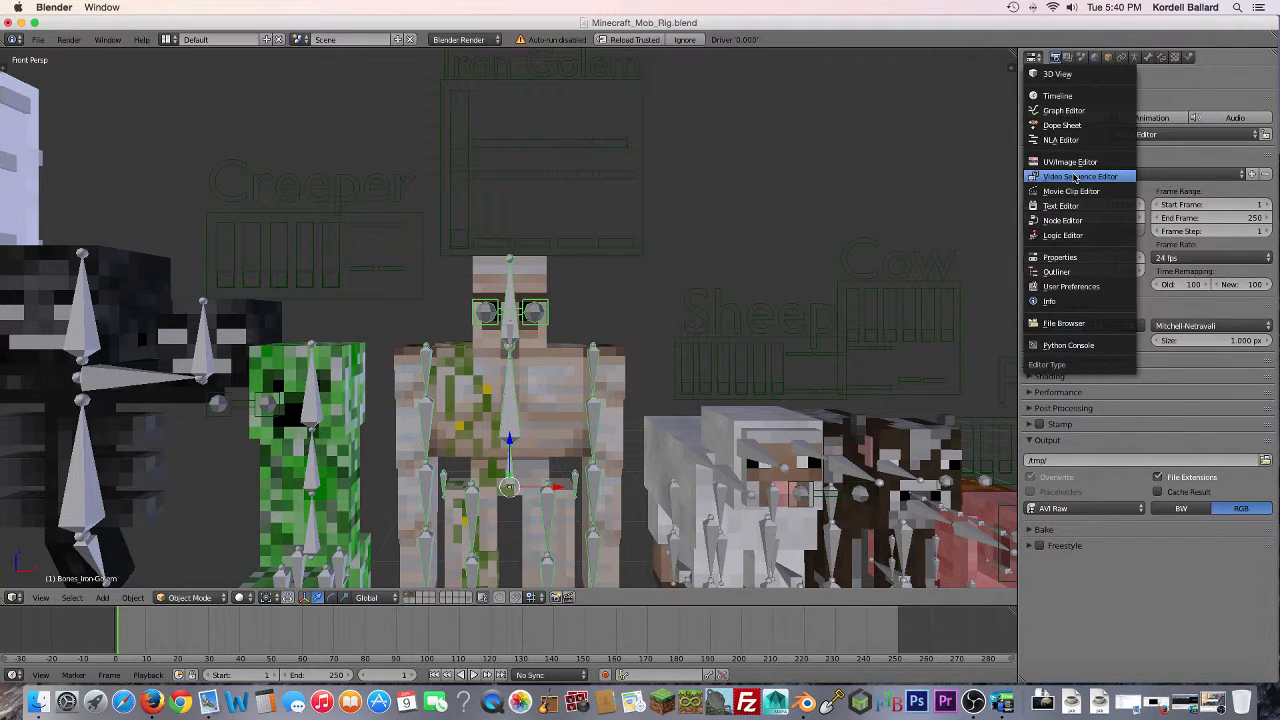
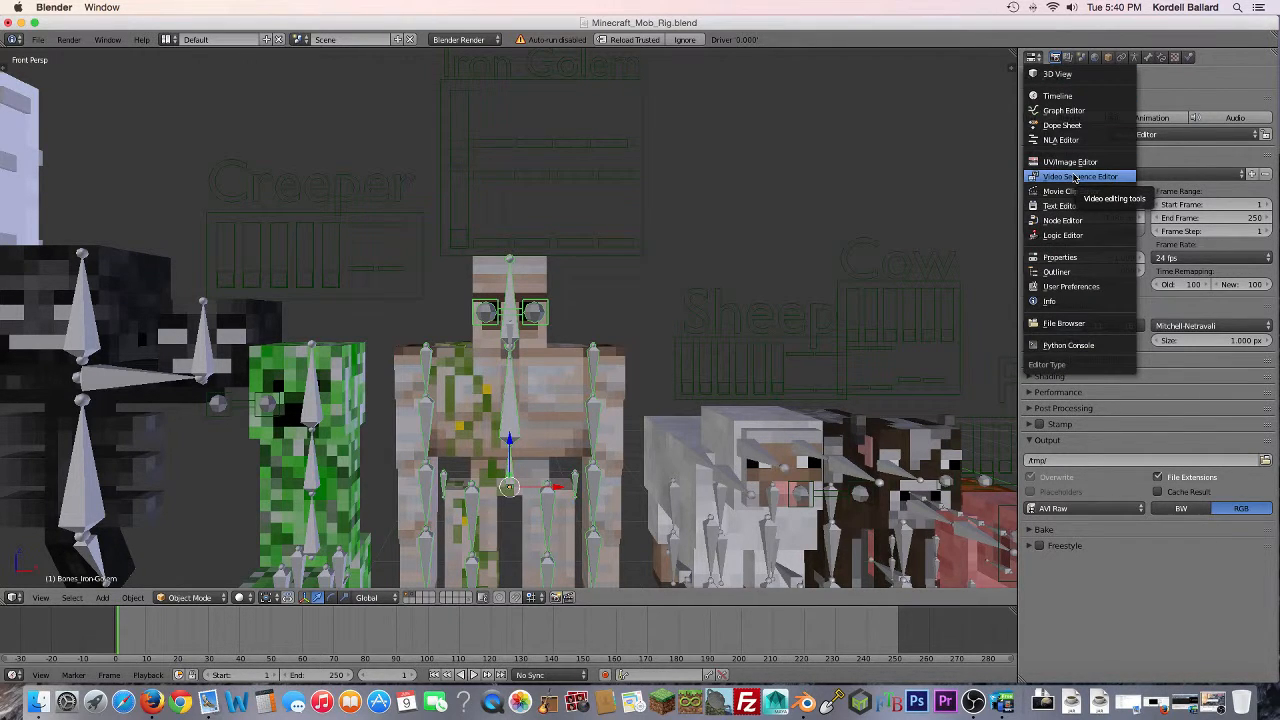
{"action": "left_click", "coordinate": [1050, 272]}
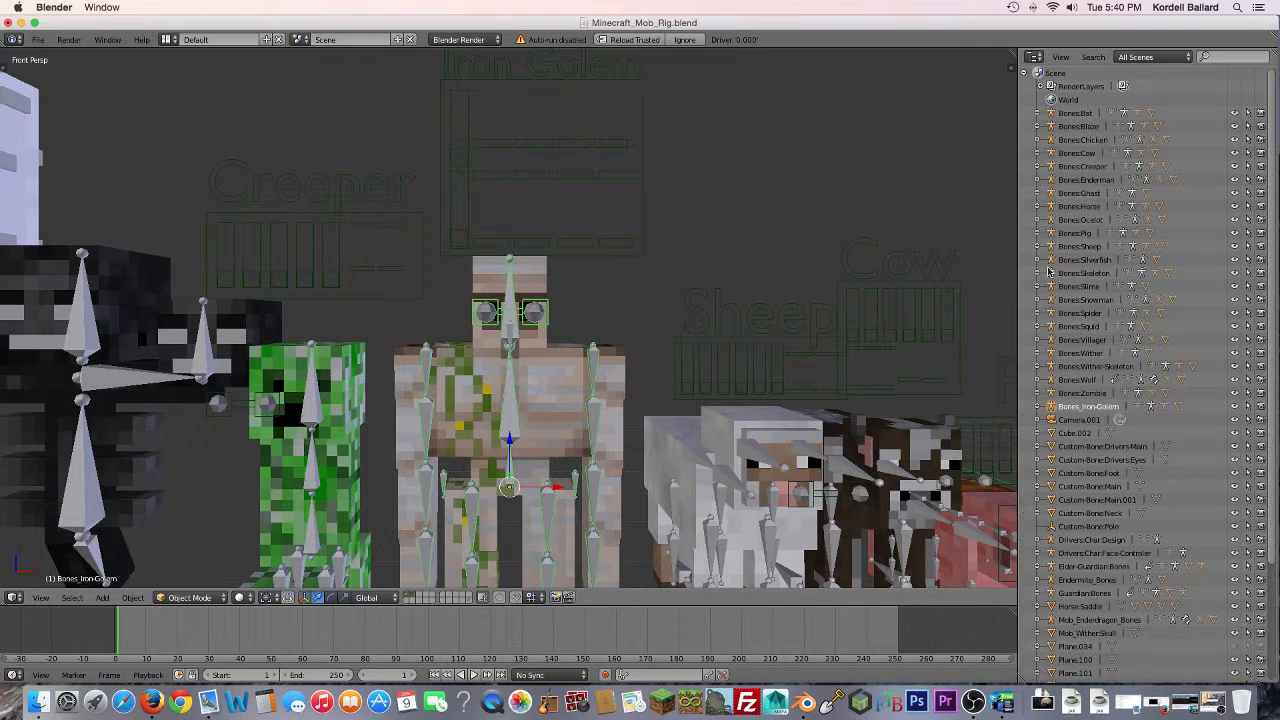
{"action": "left_click", "coordinate": [1034, 57]}
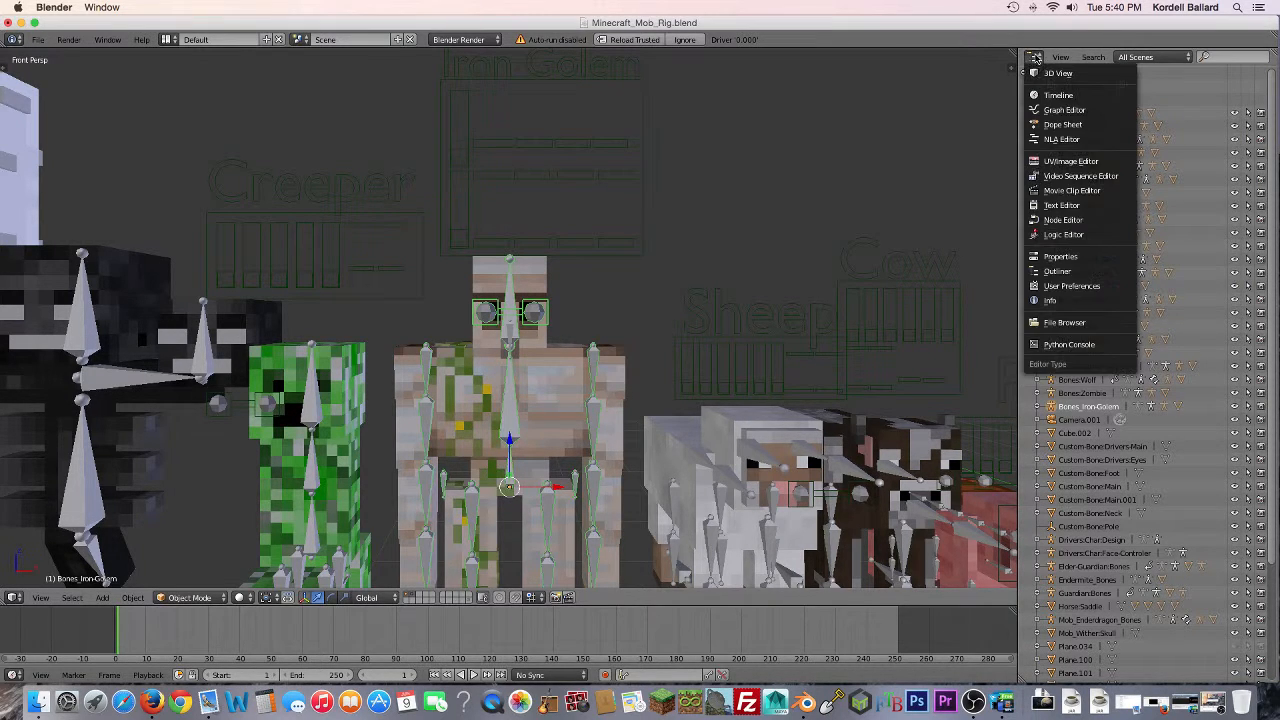
{"action": "left_click", "coordinate": [1058, 257]}
Step: Try moving the Eyebrow Scale slider on the Iron Golem's driver panel, cancelling each move
{"action": "middle_click_drag", "start_coordinate": [718, 285], "coordinate": [510, 430]}
{"action": "right_click", "coordinate": [445, 134]}
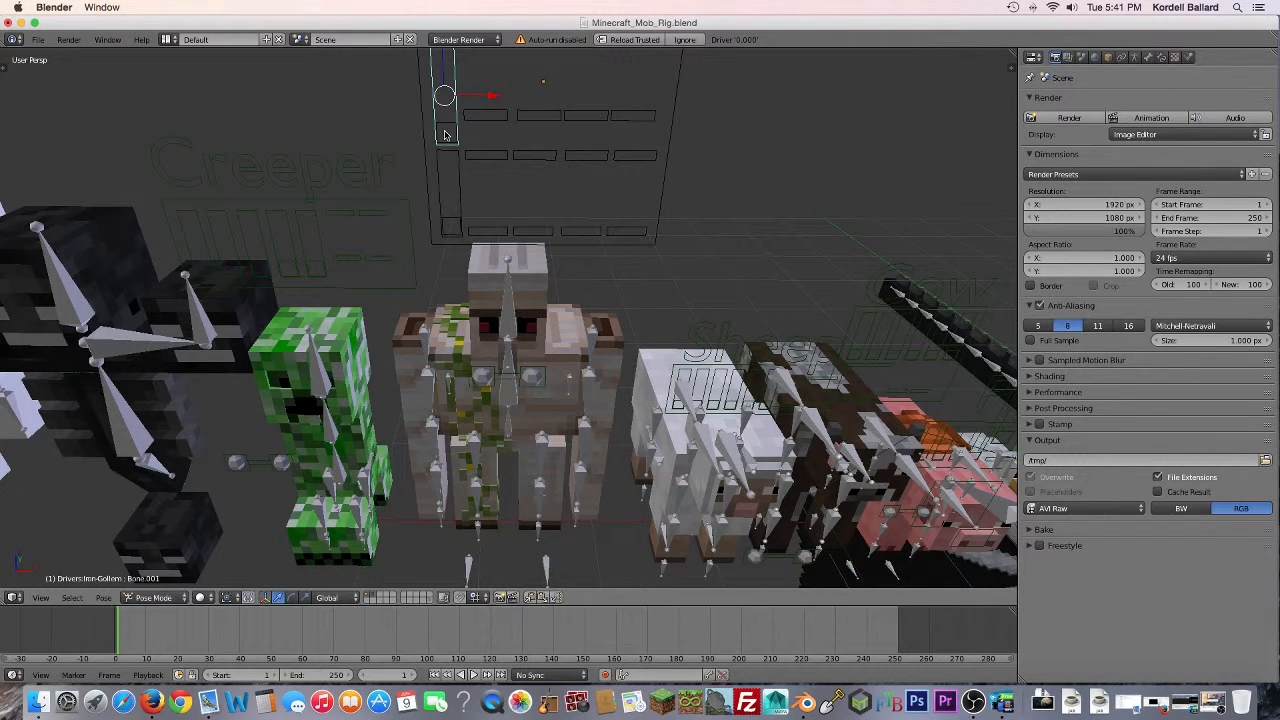
{"action": "right_click", "coordinate": [446, 133]}
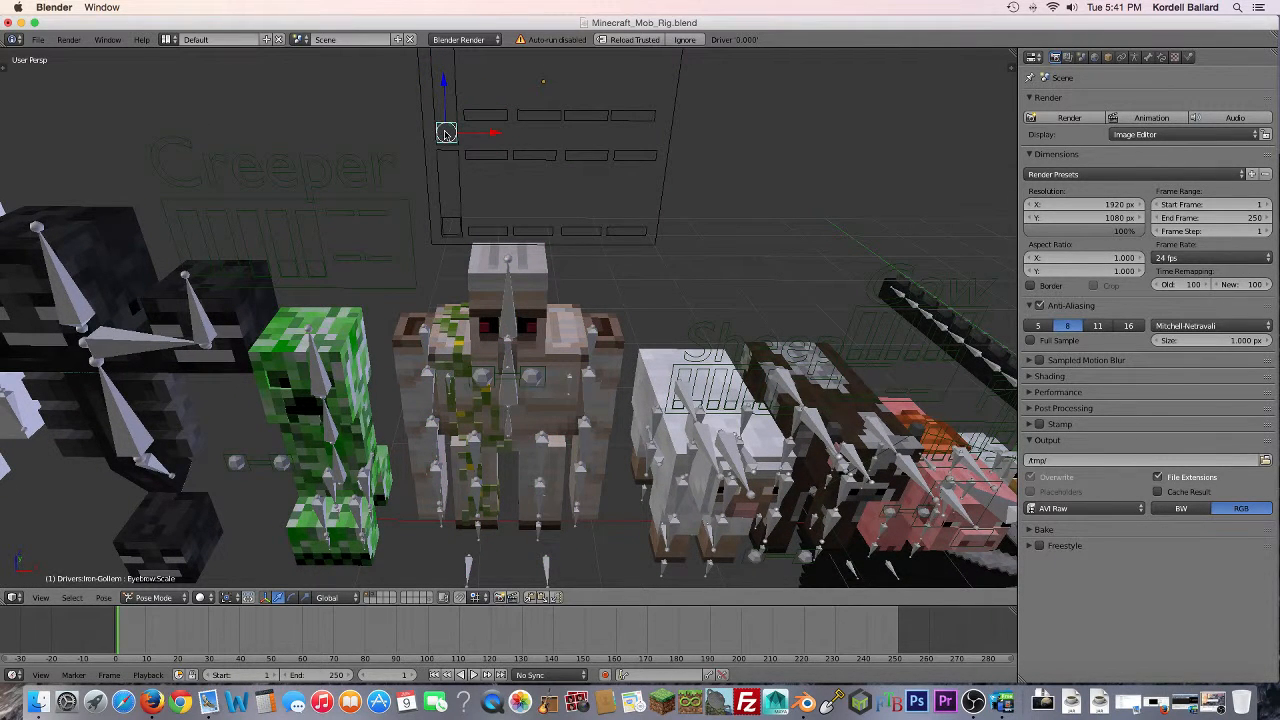
{"action": "right_click", "coordinate": [446, 134]}
{"action": "key", "text": "g"}
{"action": "right_click", "coordinate": [446, 94]}
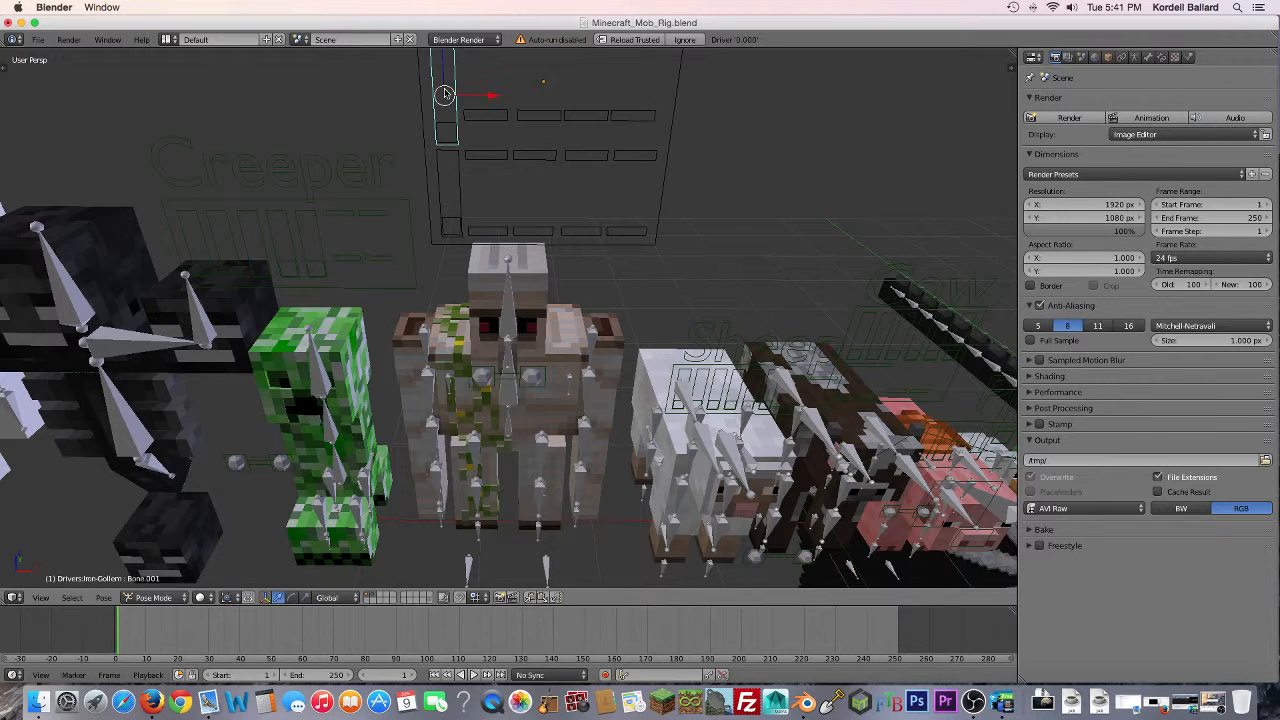
{"action": "right_click", "coordinate": [450, 127]}
{"action": "key", "text": "g"}
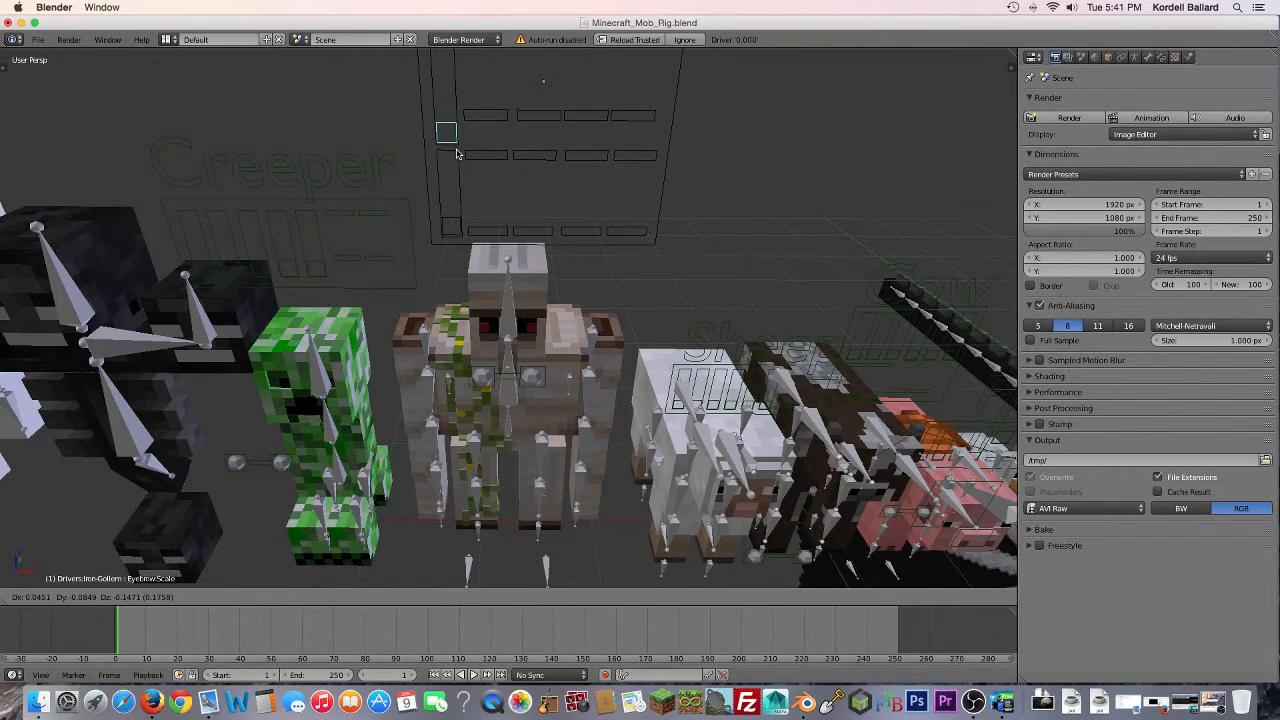
{"action": "right_click", "coordinate": [457, 153]}
Step: Try moving the Iron Golem's Eyebrow Vertical and Eyebrow Right controls, cancelling each move
{"action": "right_click", "coordinate": [492, 116]}
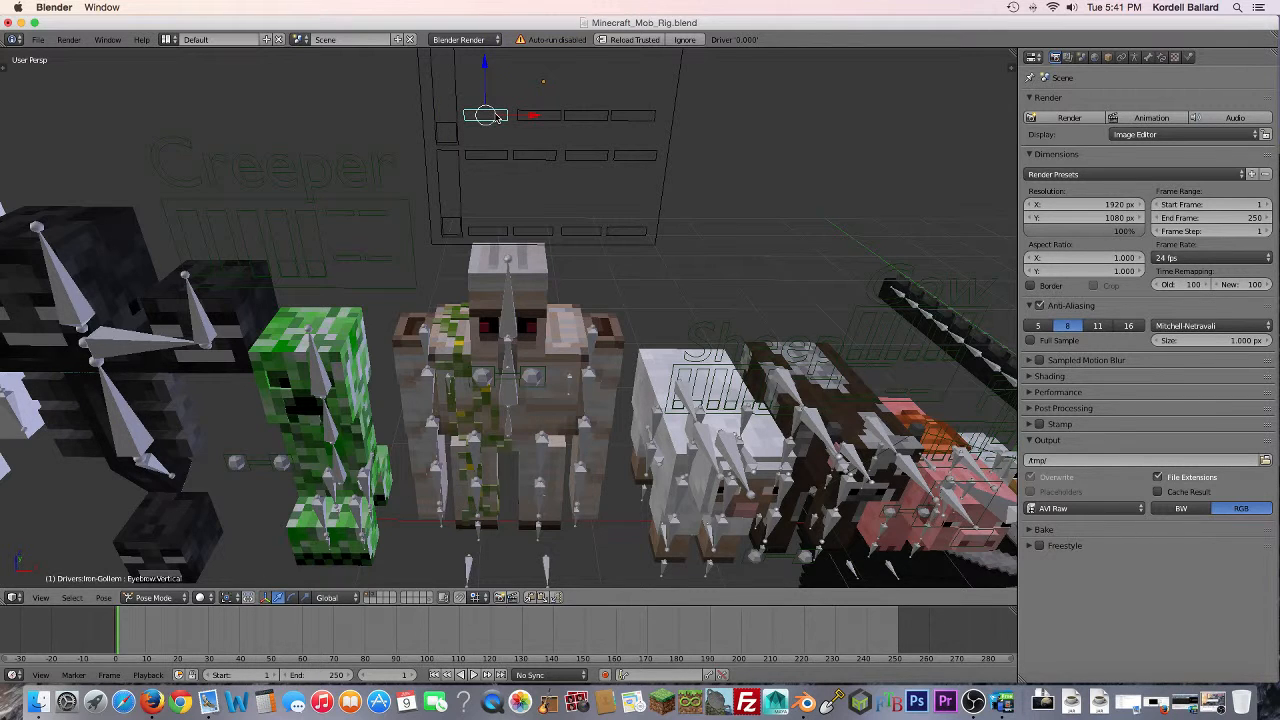
{"action": "key", "text": "g"}
{"action": "right_click", "coordinate": [485, 196]}
{"action": "right_click", "coordinate": [541, 117]}
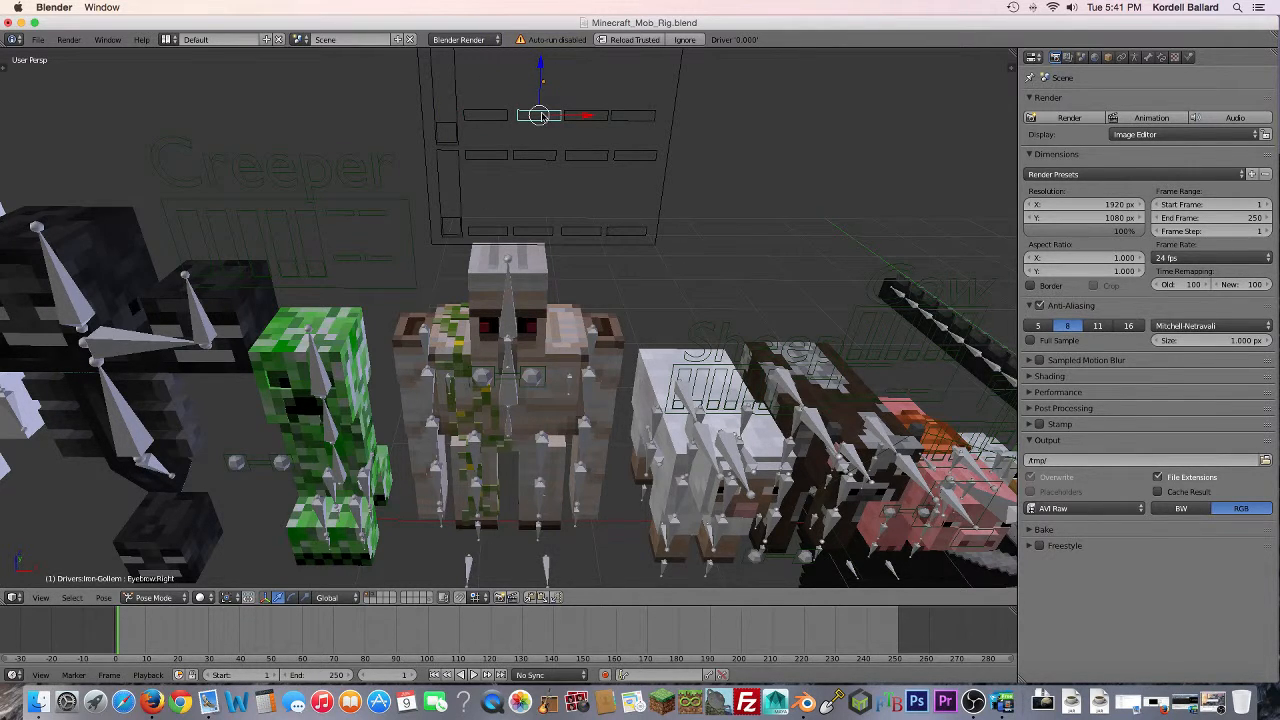
{"action": "key", "text": "g"}
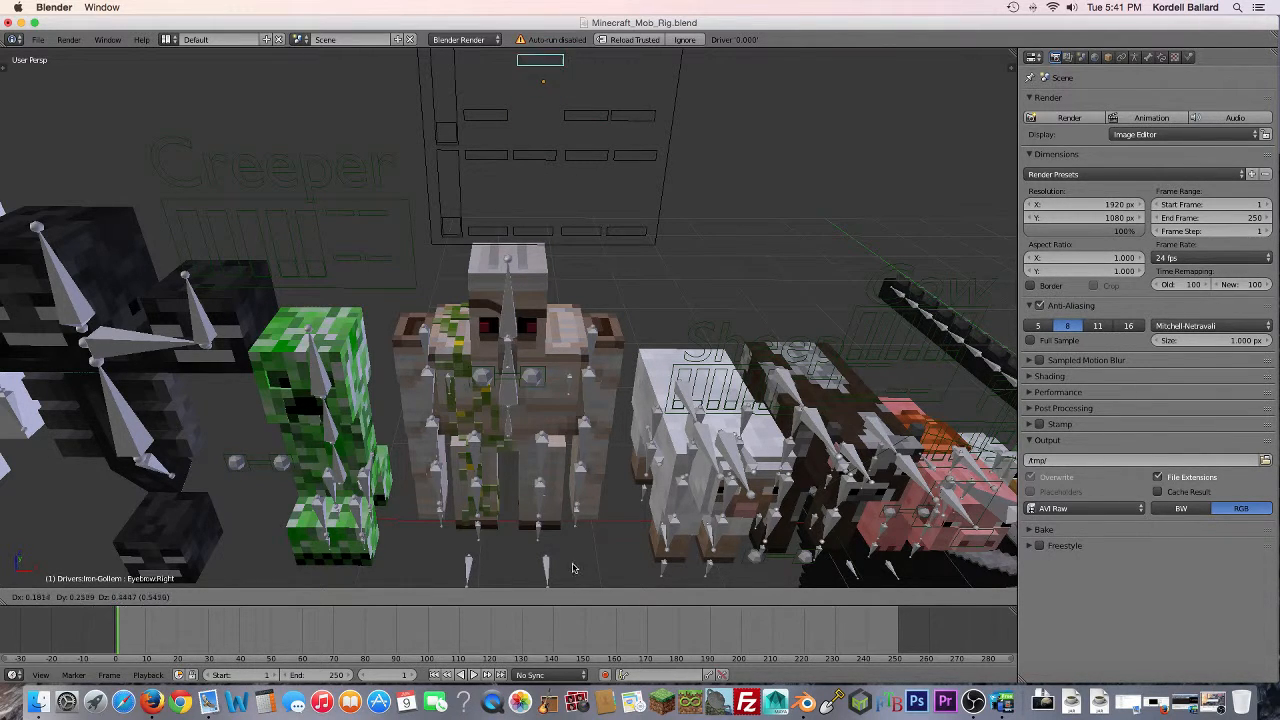
{"action": "right_click", "coordinate": [556, 72]}
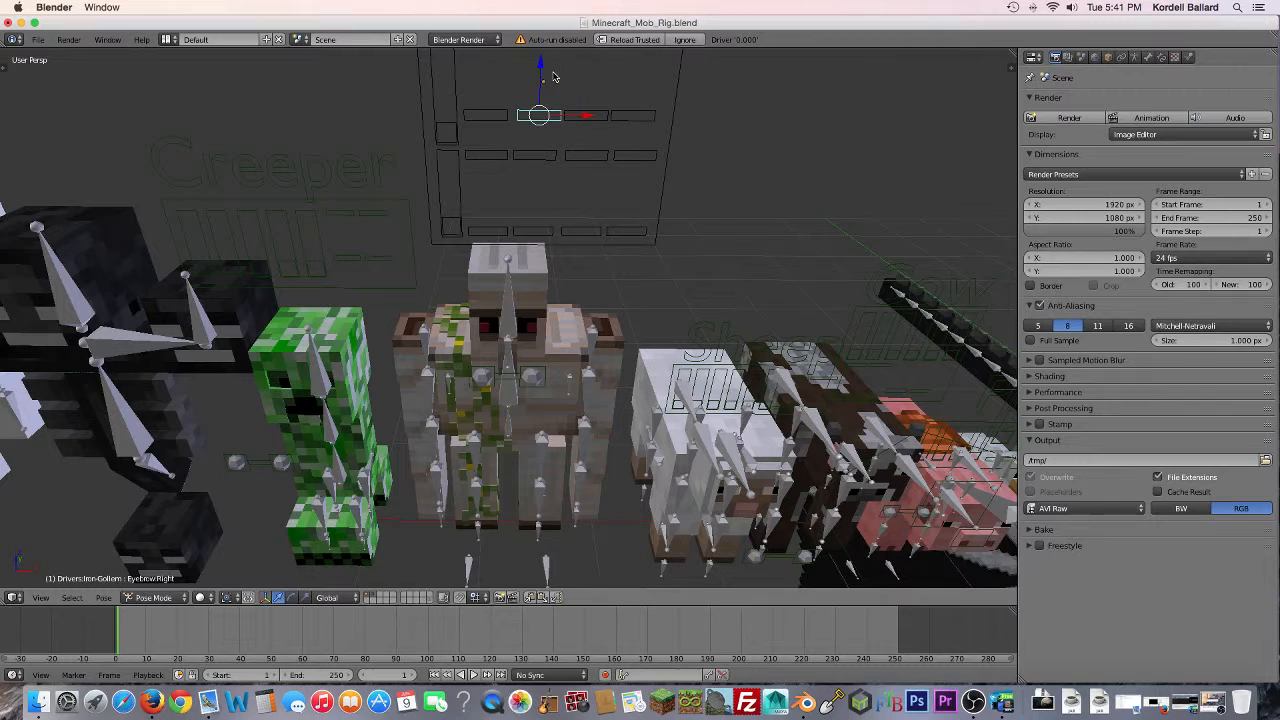
Step: Try moving the Iron Golem's Eyebrow Middle control, and select the Eyebrow Left control
{"action": "right_click", "coordinate": [586, 116]}
{"action": "key", "text": "g"}
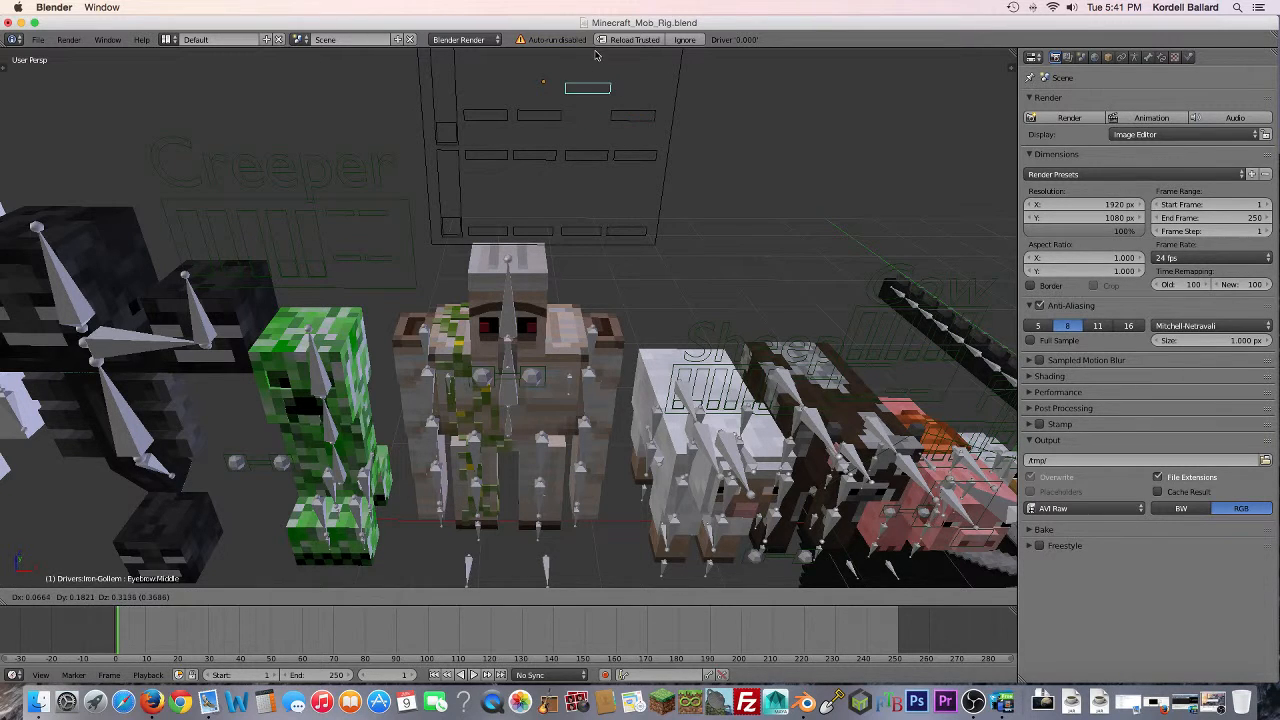
{"action": "left_click", "coordinate": [565, 180]}
{"action": "right_click", "coordinate": [645, 118]}
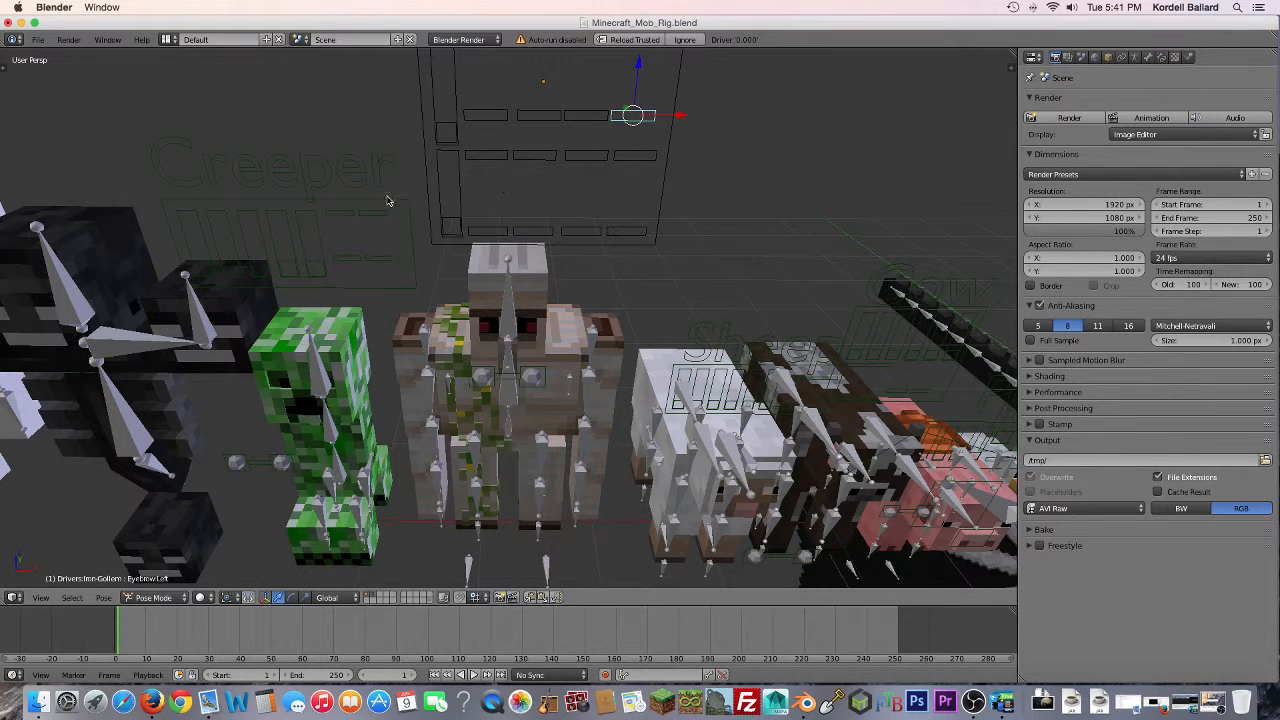
Step: Try moving the Iron Golem's Eyelid Upper Right and Eyelid Upper Left controls, cancelling each move
{"action": "right_click", "coordinate": [492, 166]}
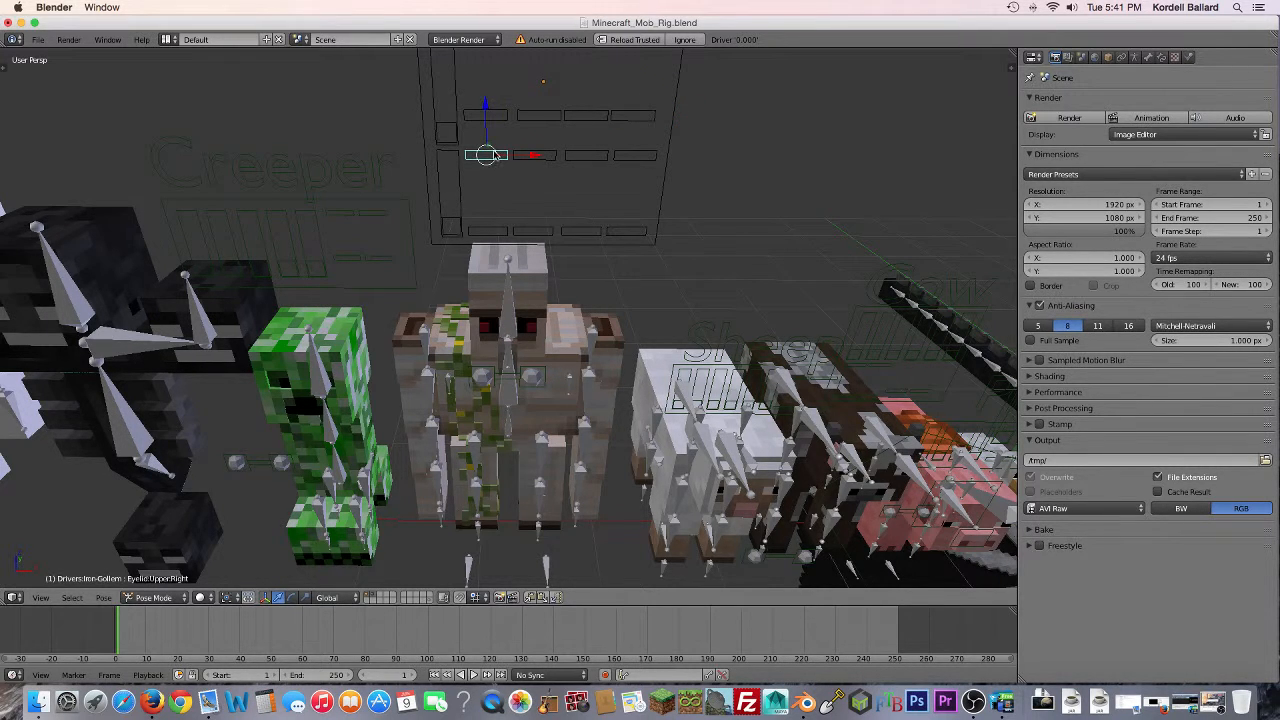
{"action": "key", "text": "g"}
{"action": "right_click", "coordinate": [492, 118]}
{"action": "right_click", "coordinate": [547, 160]}
{"action": "key", "text": "g"}
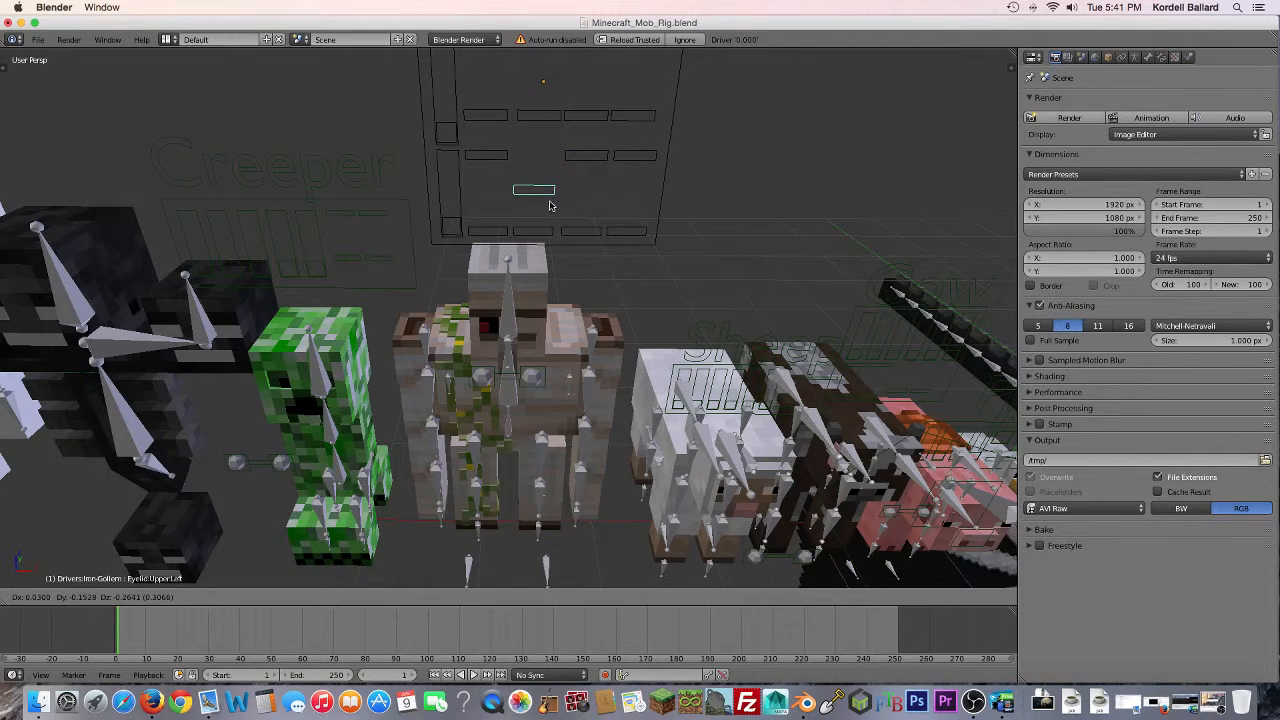
{"action": "right_click", "coordinate": [550, 150]}
Step: Try moving the Iron Golem's Eye Size slider upward, cancelling the move
{"action": "right_click", "coordinate": [461, 229]}
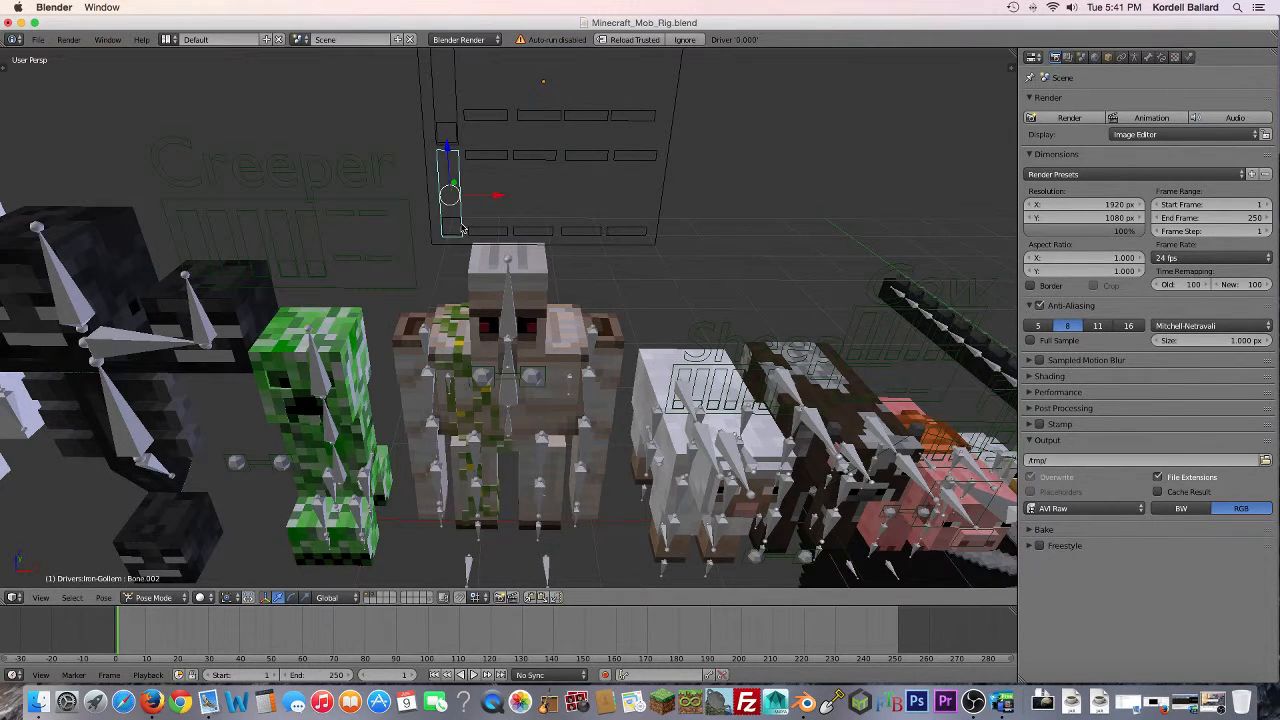
{"action": "right_click", "coordinate": [455, 231]}
{"action": "key", "text": "g"}
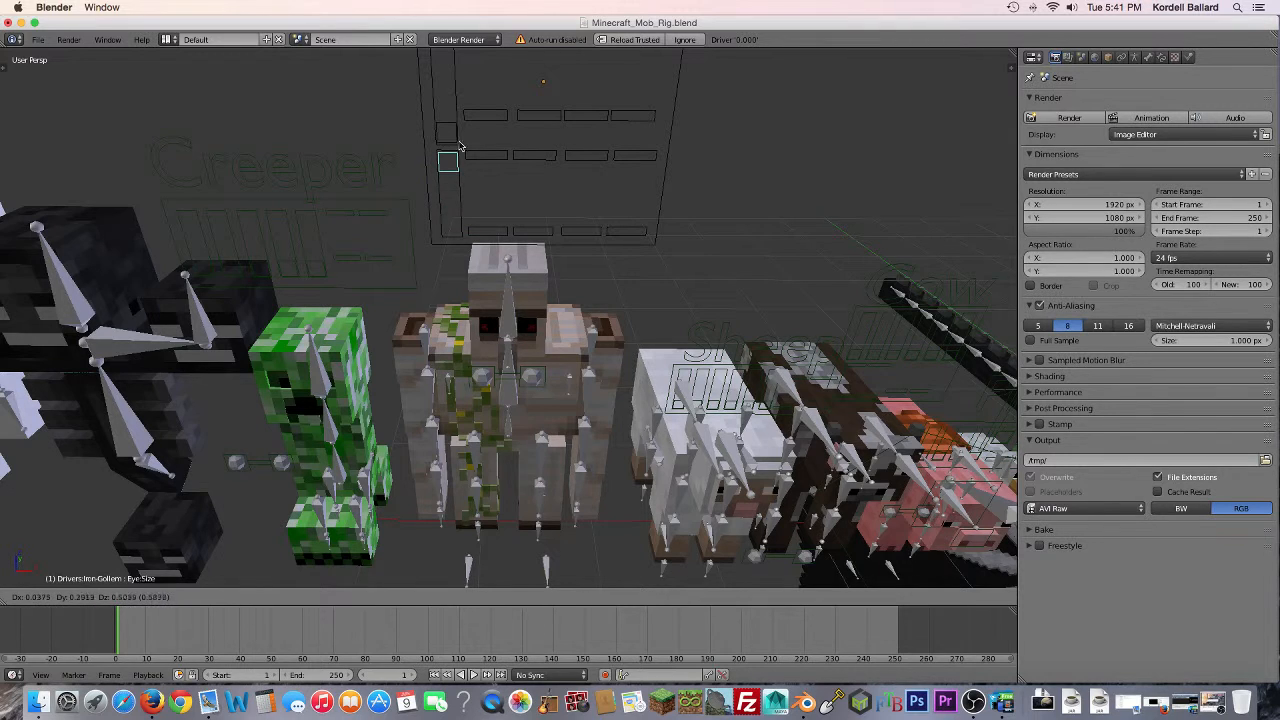
{"action": "right_click", "coordinate": [459, 145]}
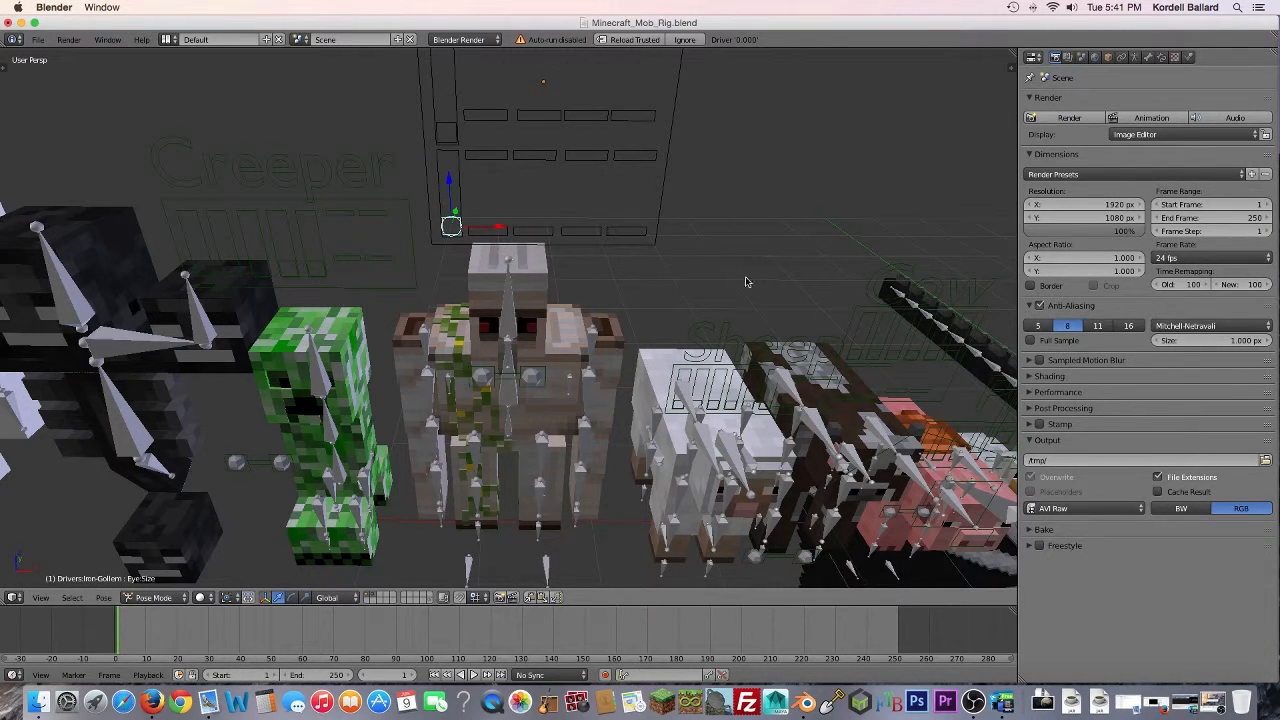
{"action": "key", "text": "space"}
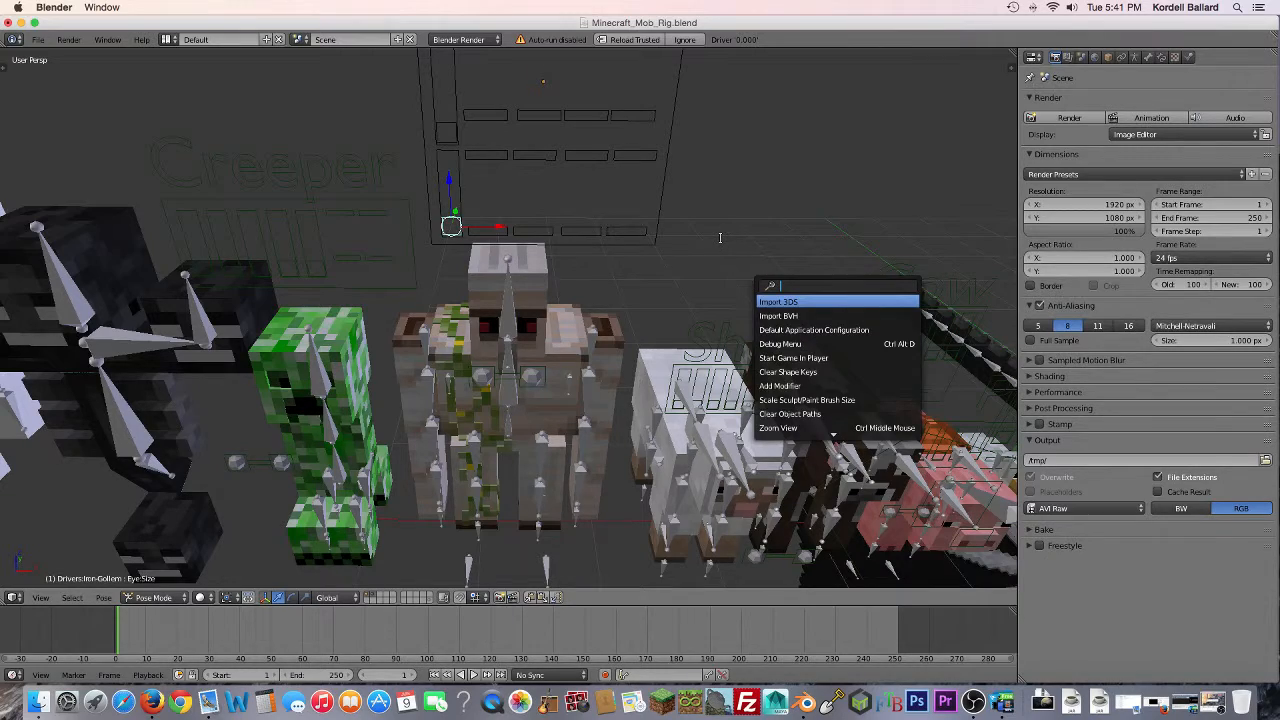
{"action": "key", "text": "Escape"}
Step: Select the Sheep's driver panel and switch it to Pose Mode
{"action": "middle_click_drag", "start_coordinate": [735, 261], "coordinate": [584, 56], "text": "shift"}
{"action": "middle_click_drag", "start_coordinate": [526, 407], "coordinate": [338, 423], "text": "shift"}
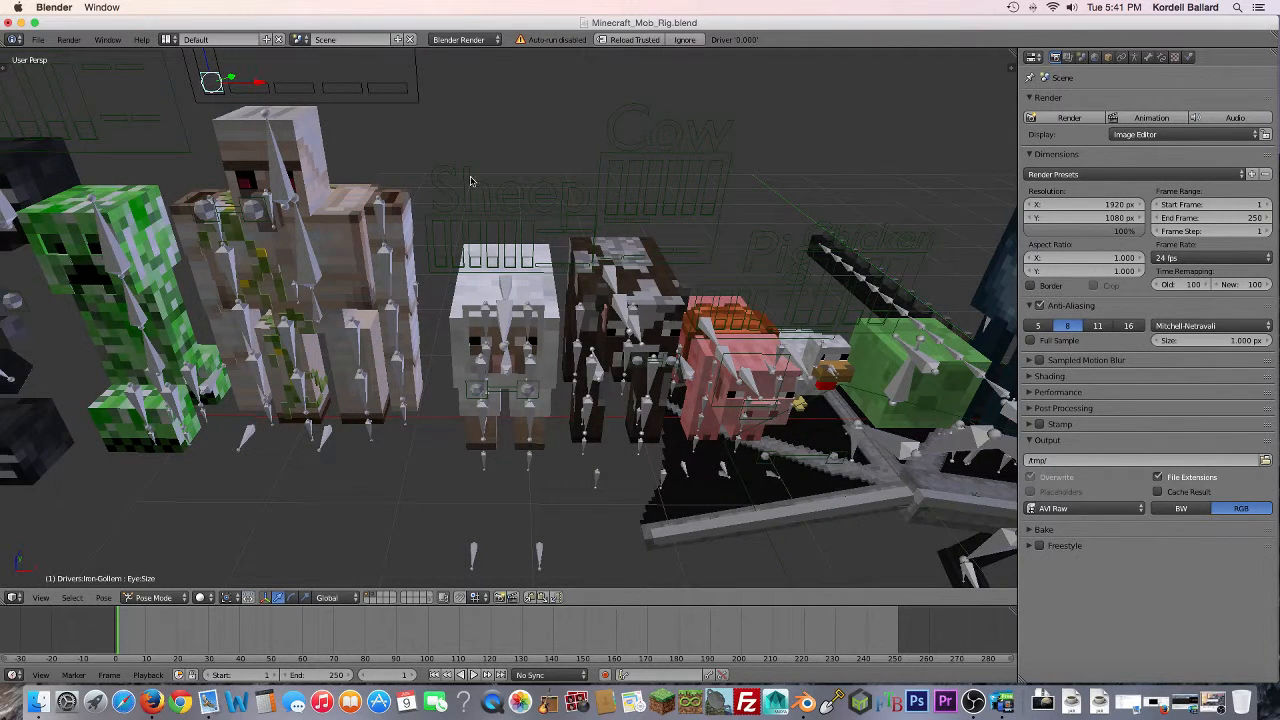
{"action": "right_click", "coordinate": [446, 263]}
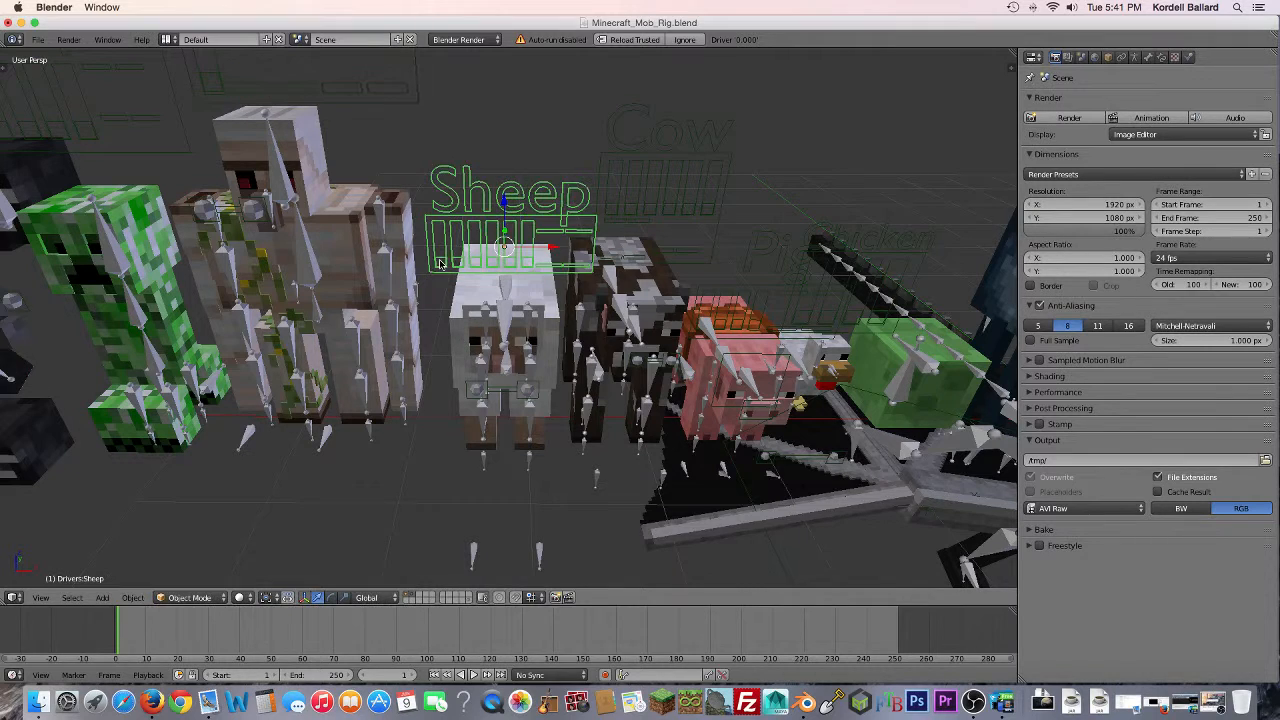
{"action": "left_click", "coordinate": [220, 597]}
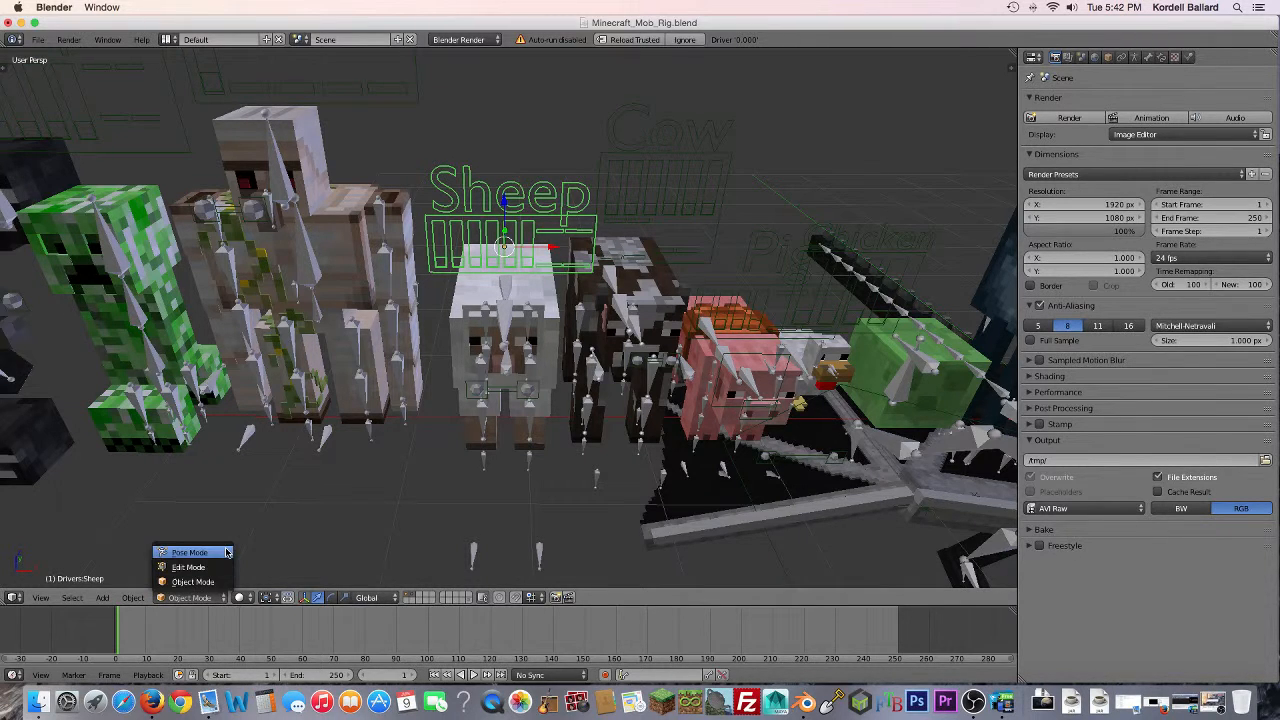
{"action": "left_click", "coordinate": [226, 553]}
Step: Try moving the Sheep's Wool slider, cancelling the move
{"action": "right_click", "coordinate": [455, 262]}
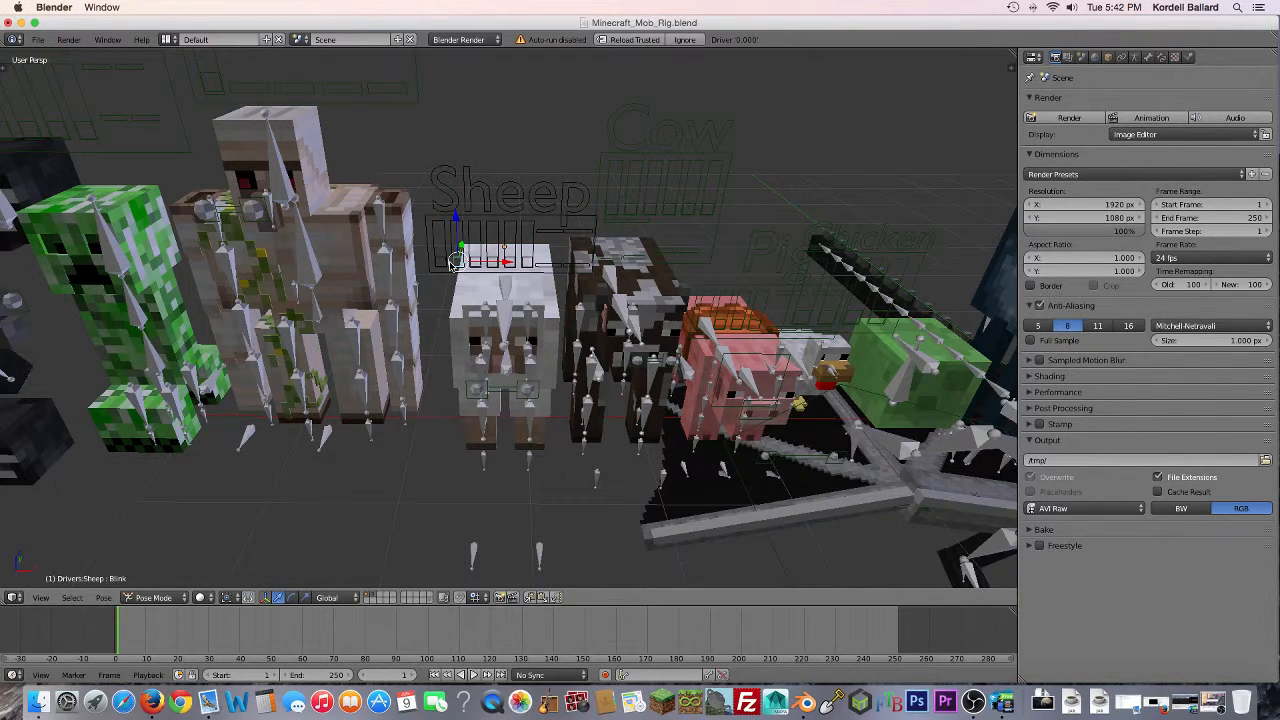
{"action": "right_click", "coordinate": [441, 263]}
{"action": "key", "text": "g"}
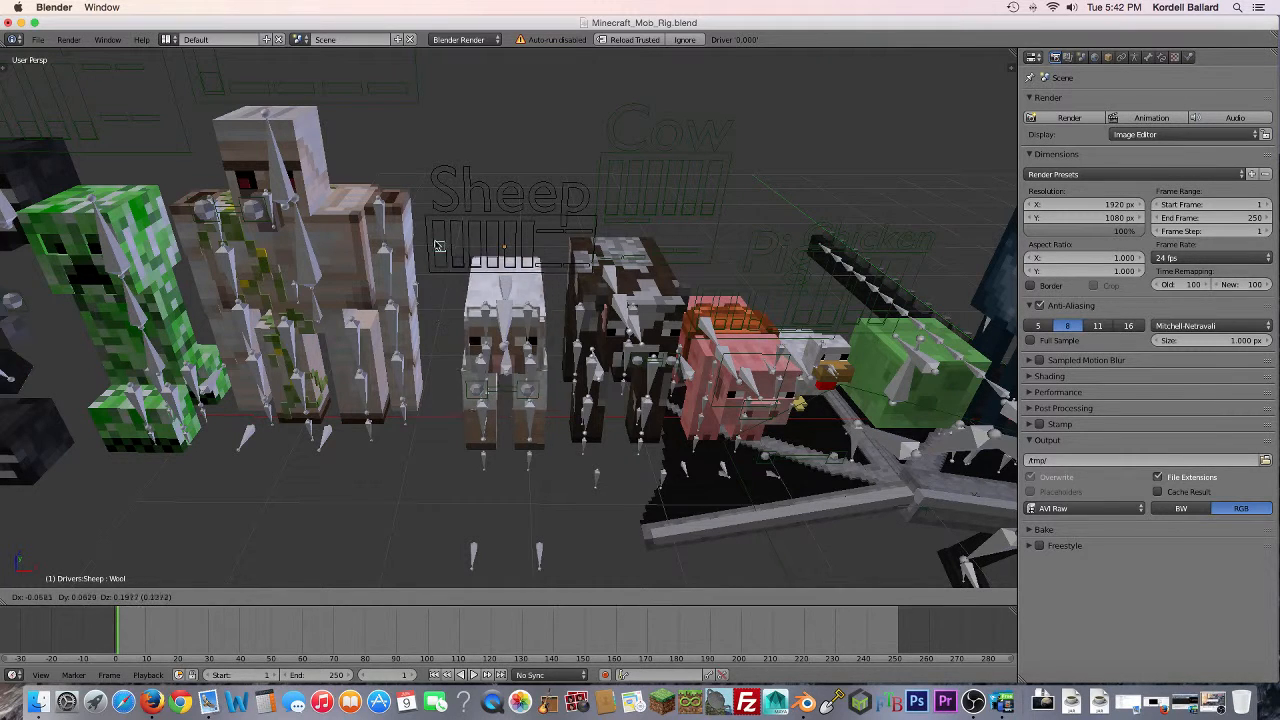
{"action": "key", "text": "Escape"}
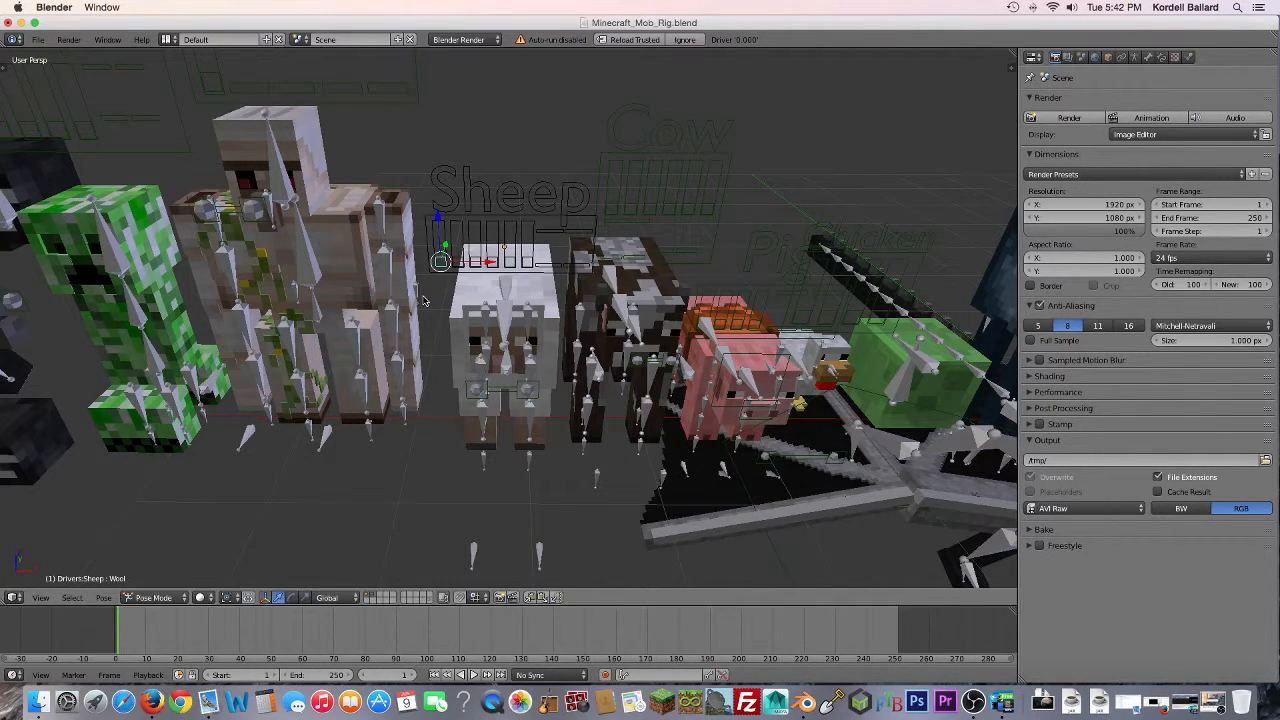
Step: Try moving the Sheep's Eye Size and Angry sliders, cancelling each move
{"action": "right_click", "coordinate": [470, 260]}
{"action": "key", "text": "g"}
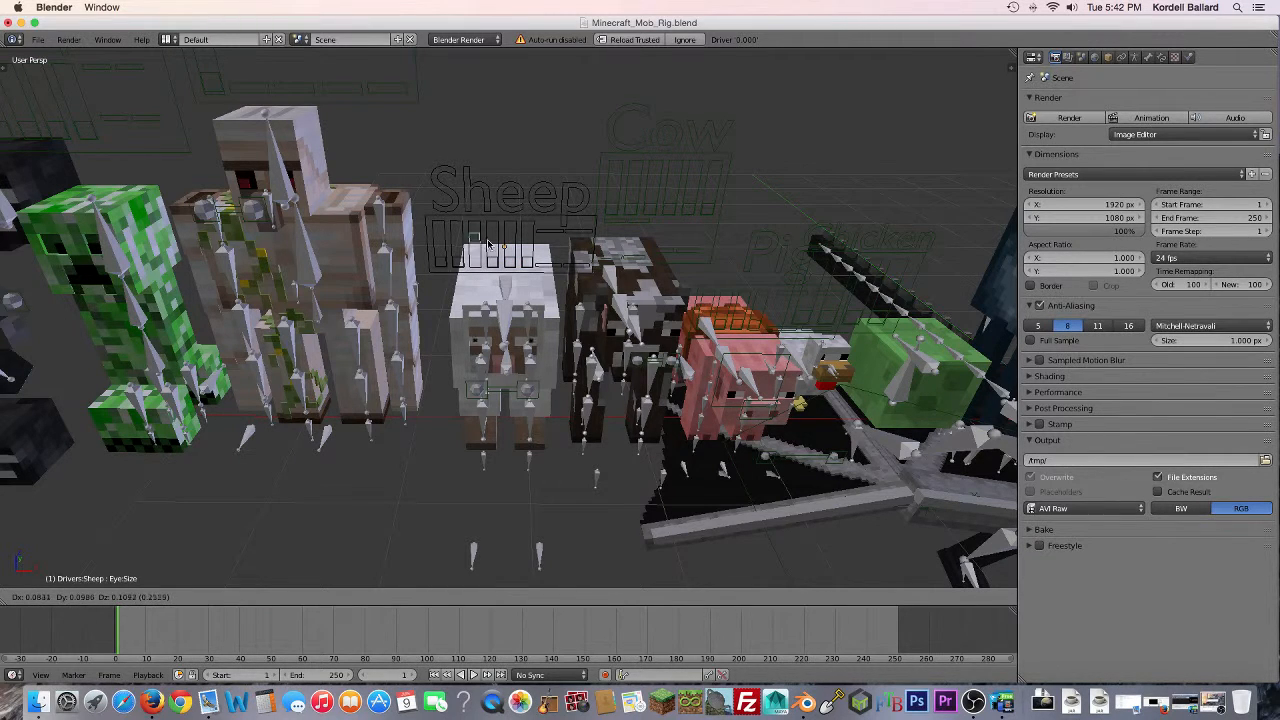
{"action": "key", "text": "Escape"}
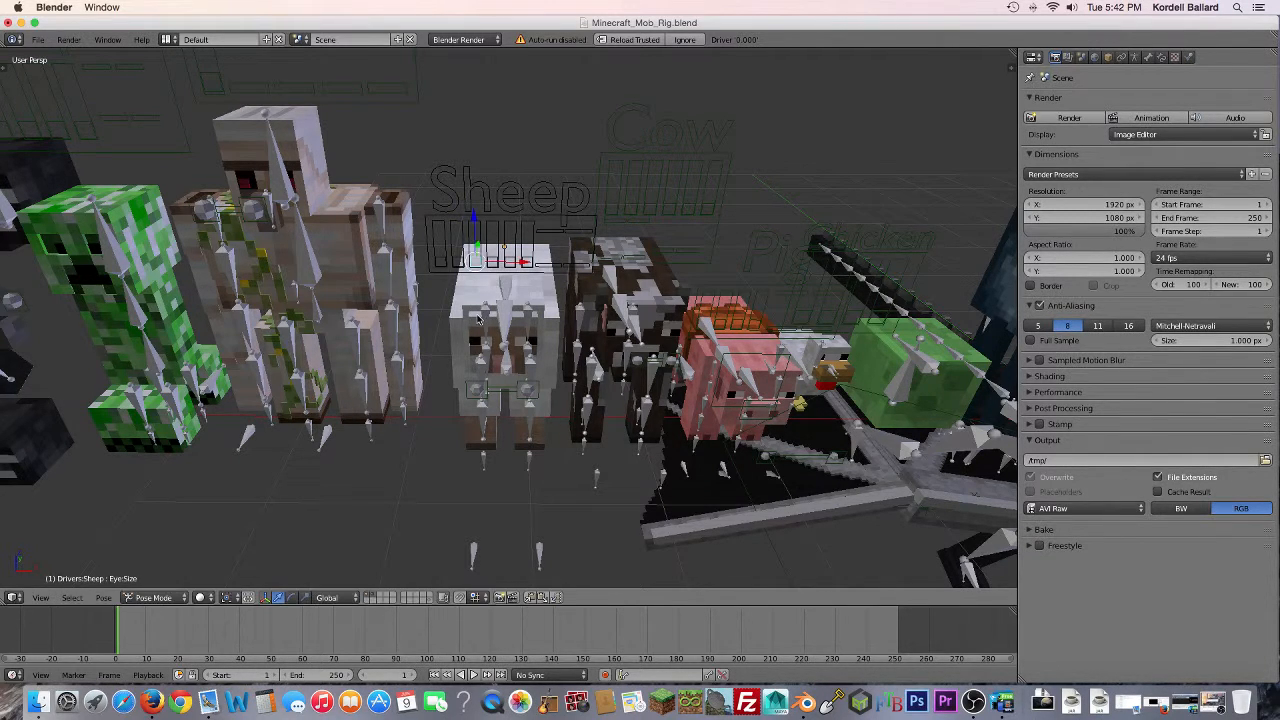
{"action": "right_click", "coordinate": [498, 258]}
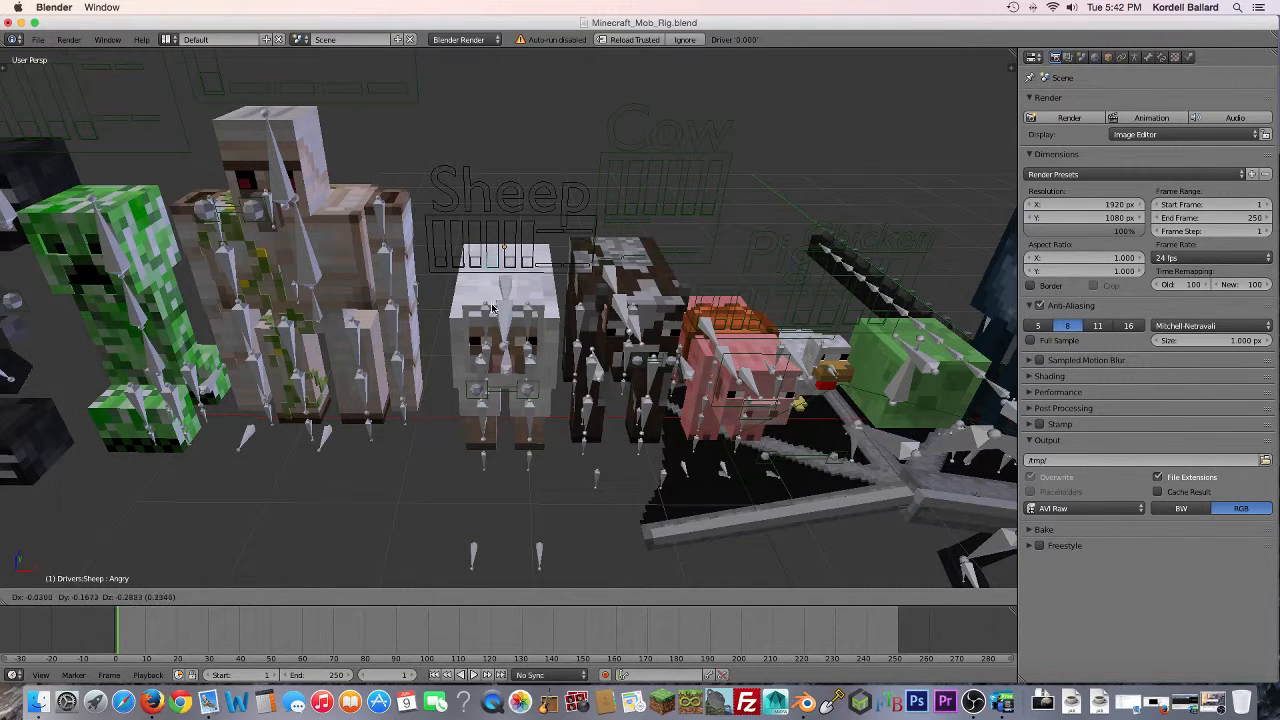
{"action": "right_click", "coordinate": [513, 264]}
Step: Raise the Sheep's Mouth slider to the upper end of its track to open the mouth
{"action": "right_click", "coordinate": [532, 262]}
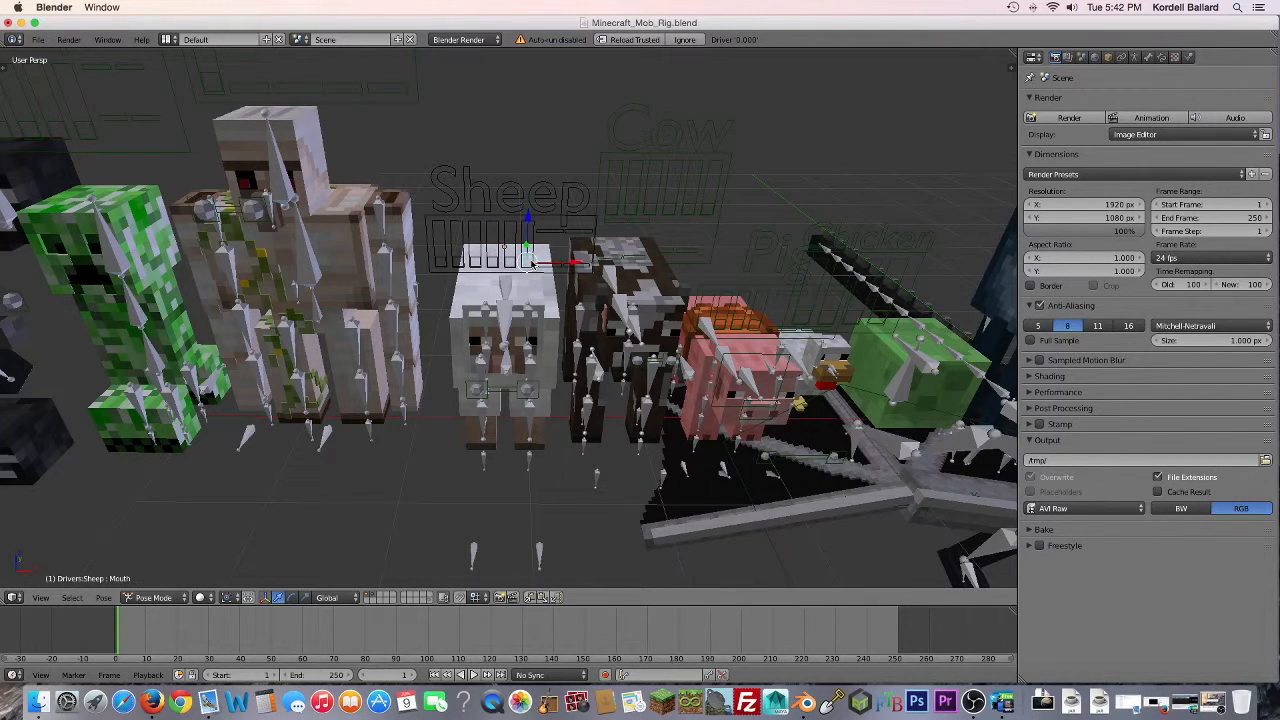
{"action": "key", "text": "g"}
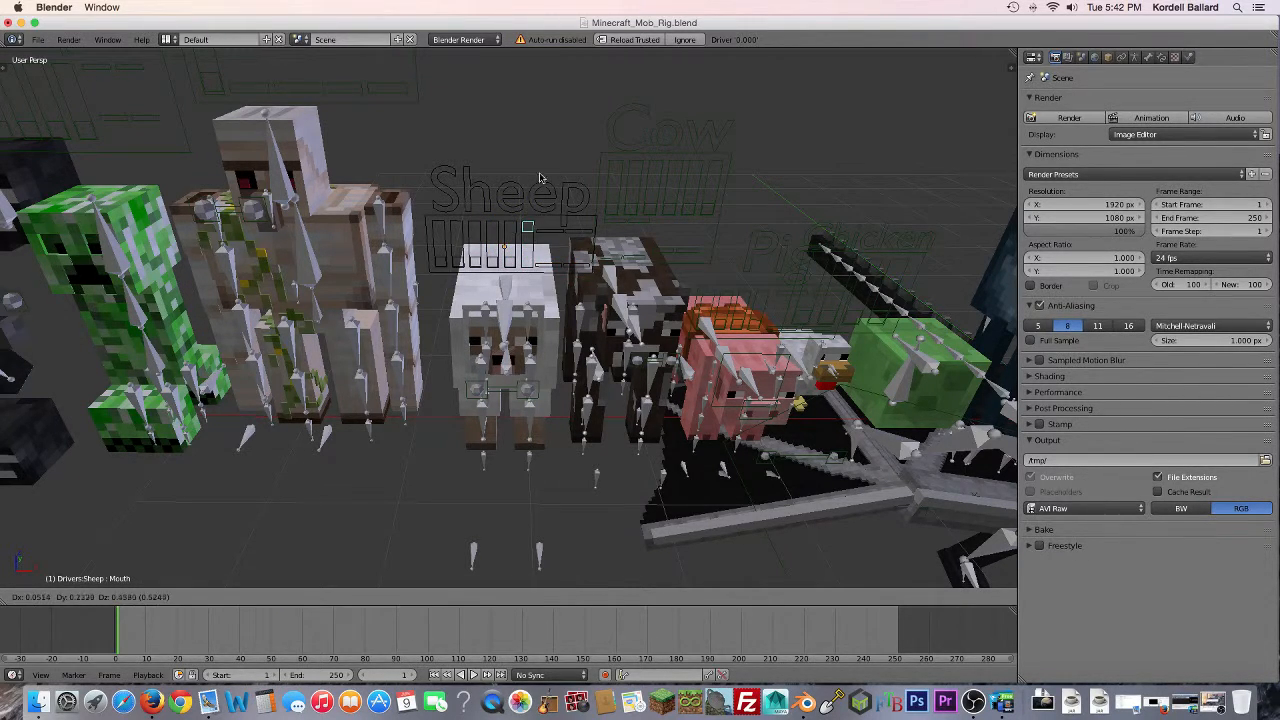
{"action": "left_click", "coordinate": [536, 211]}
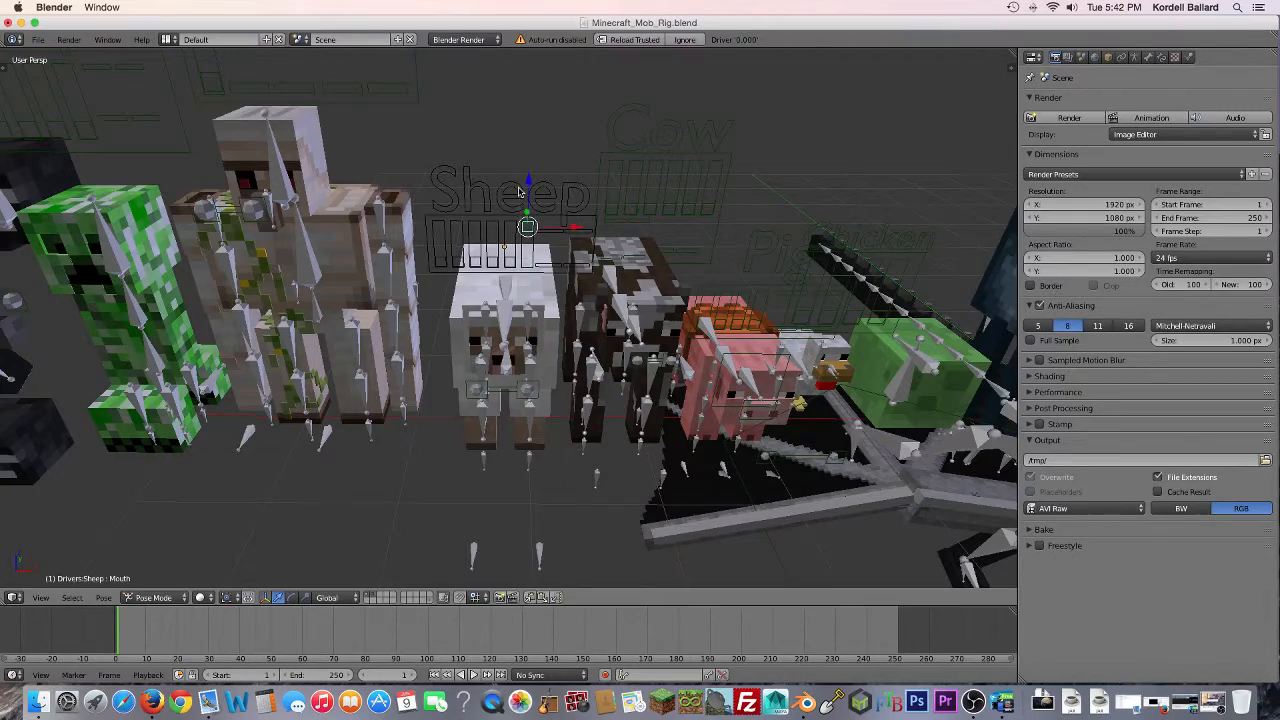
{"action": "mouse_move", "coordinate": [505, 402]}
{"action": "middle_mouse_down"}
{"action": "mouse_move", "coordinate": [543, 306]}
{"action": "mouse_move", "coordinate": [580, 346]}
{"action": "mouse_move", "coordinate": [531, 342]}
{"action": "mouse_move", "coordinate": [488, 372]}
{"action": "middle_mouse_up"}
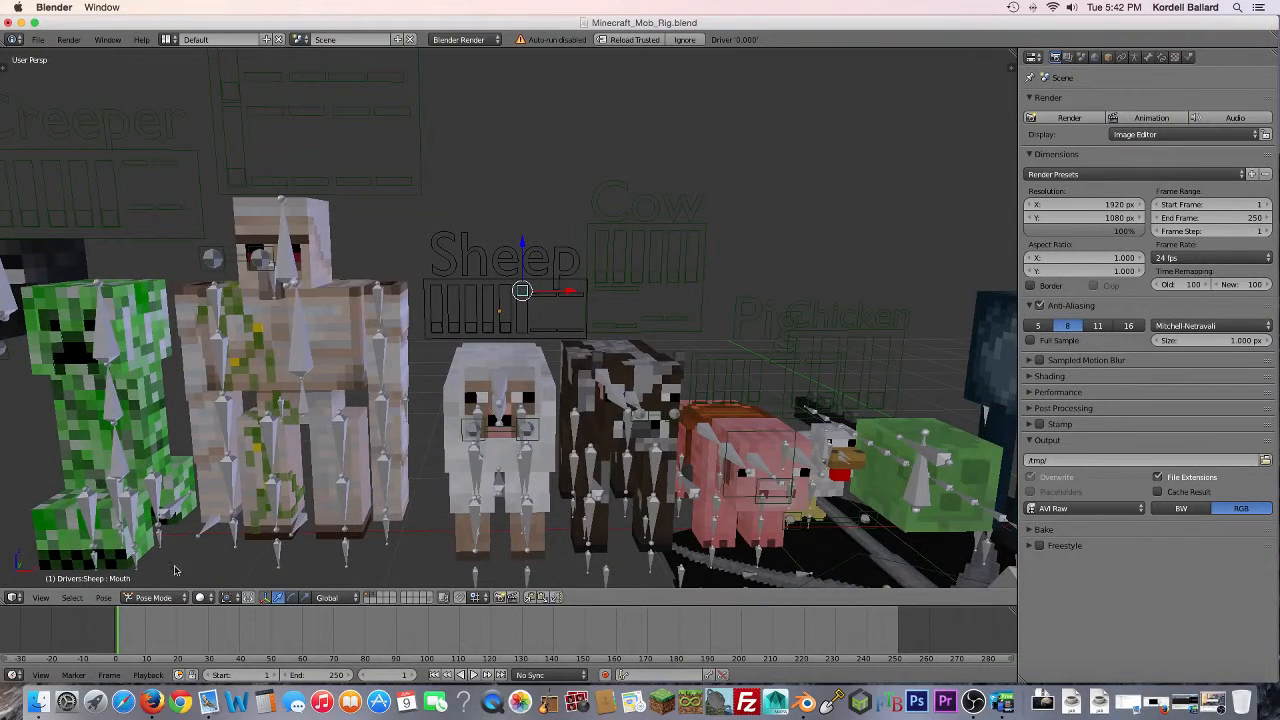
Step: Switch the viewport to Rendered shading and examine the Sheep's open mouth up close
{"action": "left_click", "coordinate": [205, 597]}
{"action": "left_click", "coordinate": [230, 511]}
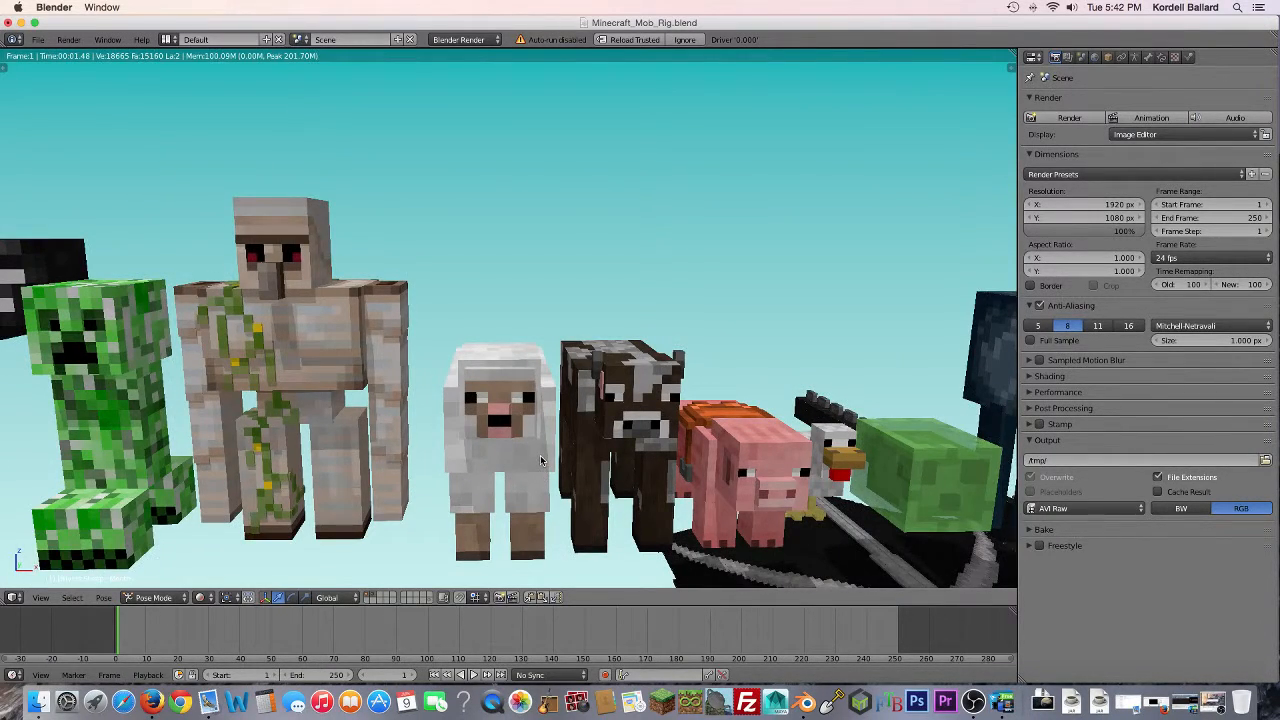
{"action": "scroll", "coordinate": [540, 460], "scroll_direction": "up", "scroll_amount": 2}
{"action": "scroll", "coordinate": [539, 460], "scroll_direction": "up", "scroll_amount": 3}
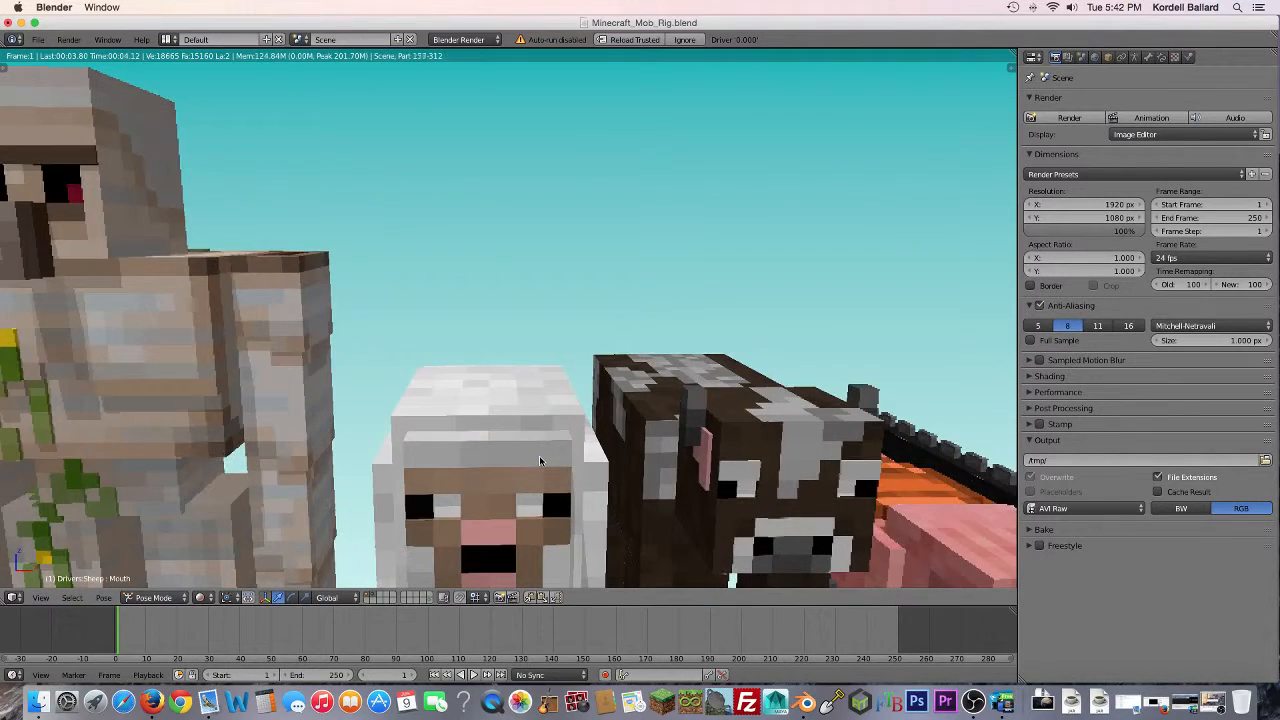
{"action": "middle_click_drag", "start_coordinate": [539, 455], "coordinate": [552, 169]}
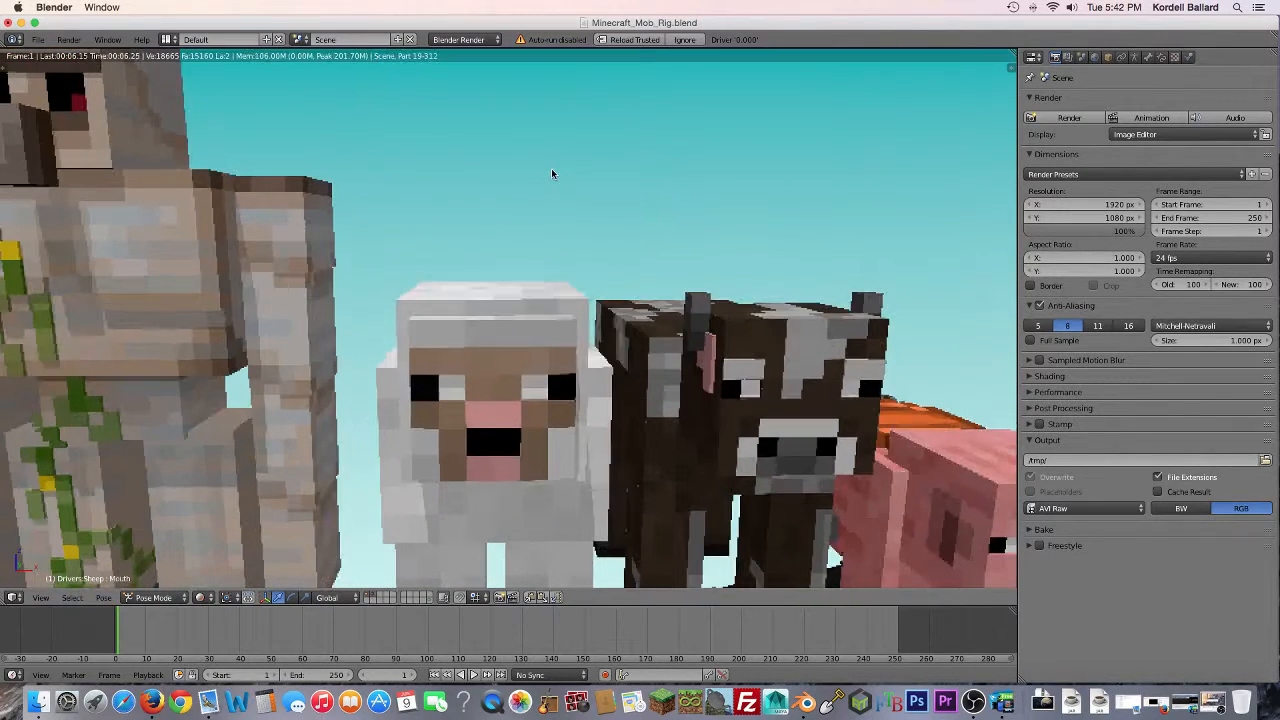
Step: Select the Sheep's body mesh and change the viewport from Rendered to Texture shading
{"action": "right_click", "coordinate": [499, 420]}
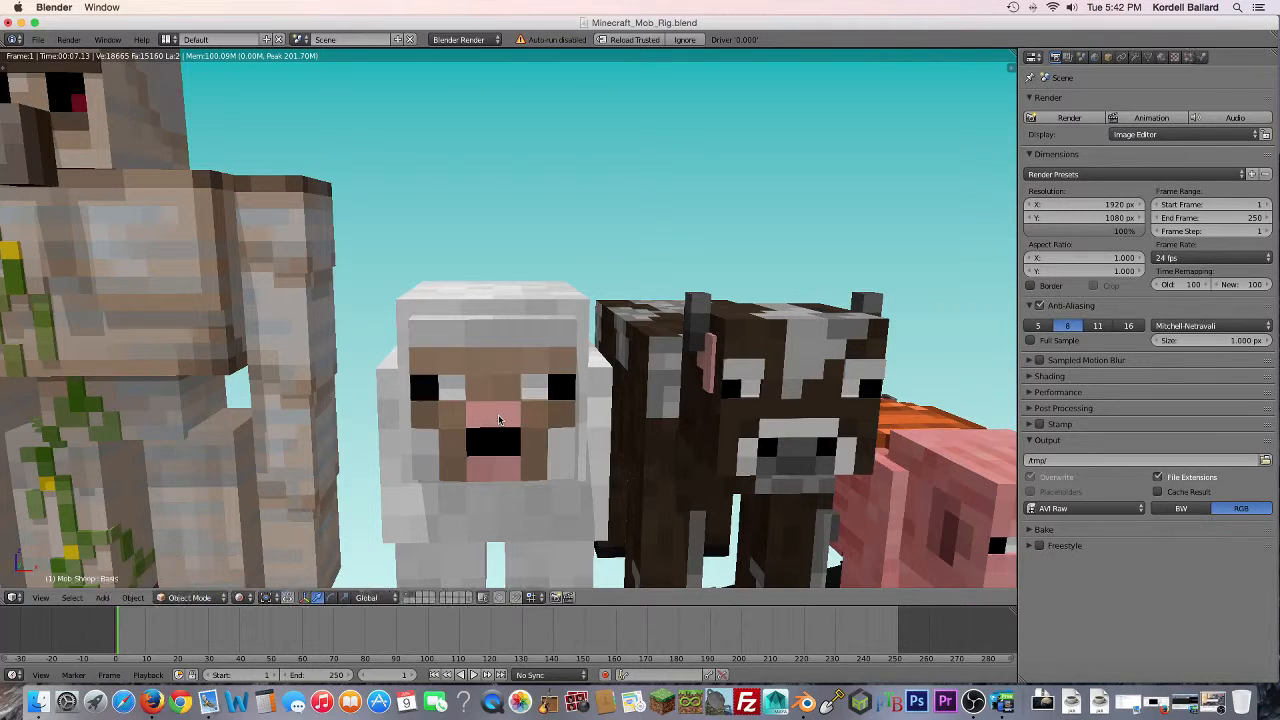
{"action": "left_click", "coordinate": [244, 598]}
{"action": "left_click", "coordinate": [260, 536]}
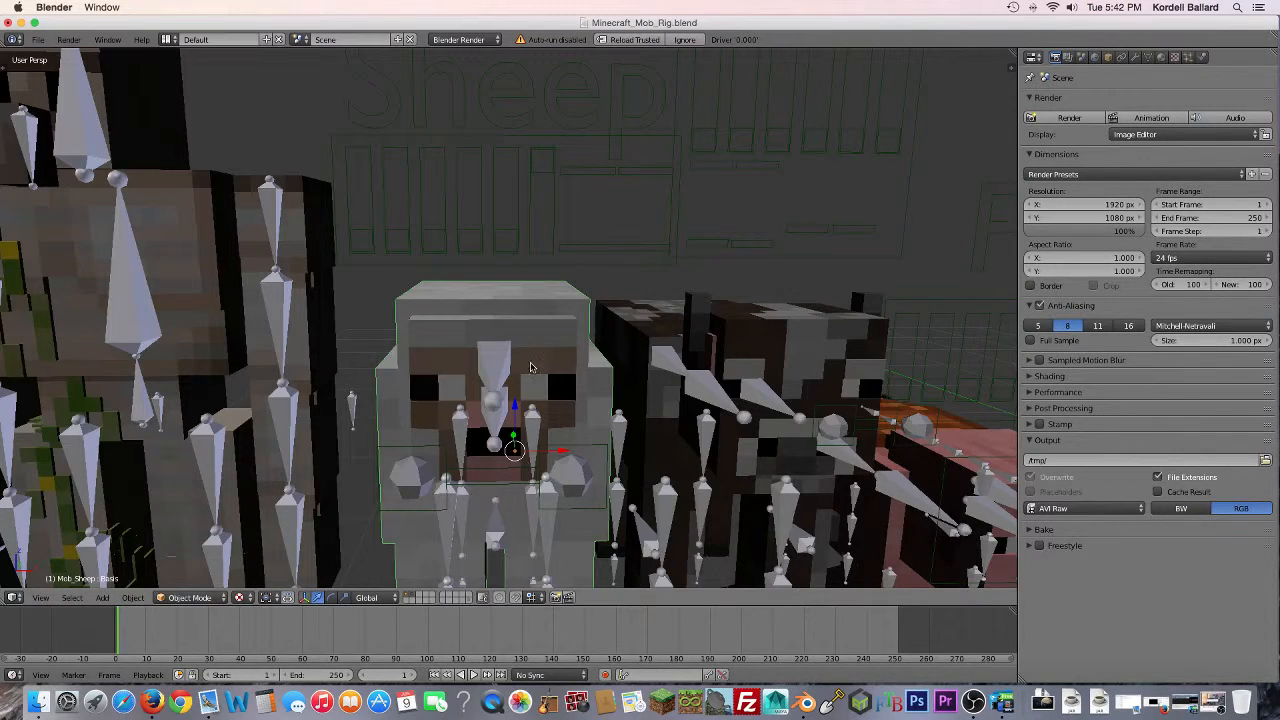
Step: Lower the Sheep's Mouth slider in Pose Mode to close the mouth, and select the Eyelid Upper Right control
{"action": "right_click", "coordinate": [550, 155]}
{"action": "key", "text": "ctrl+Tab"}
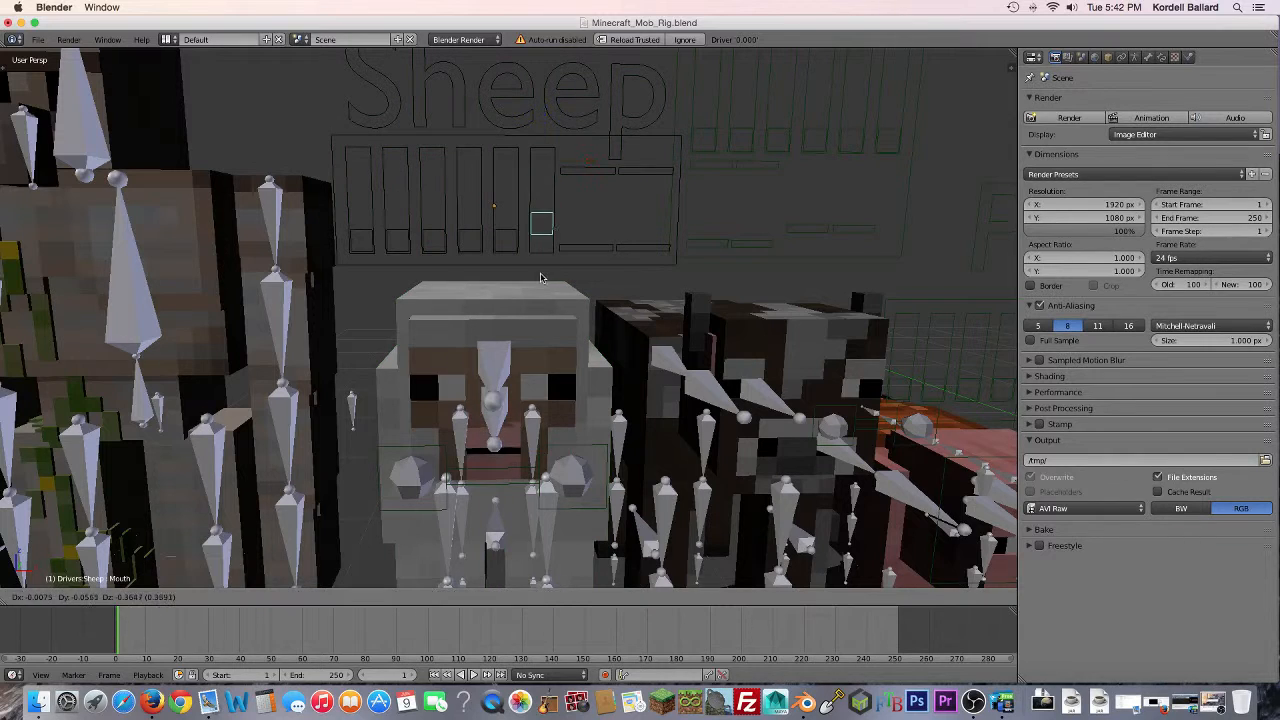
{"action": "right_click", "coordinate": [591, 179]}
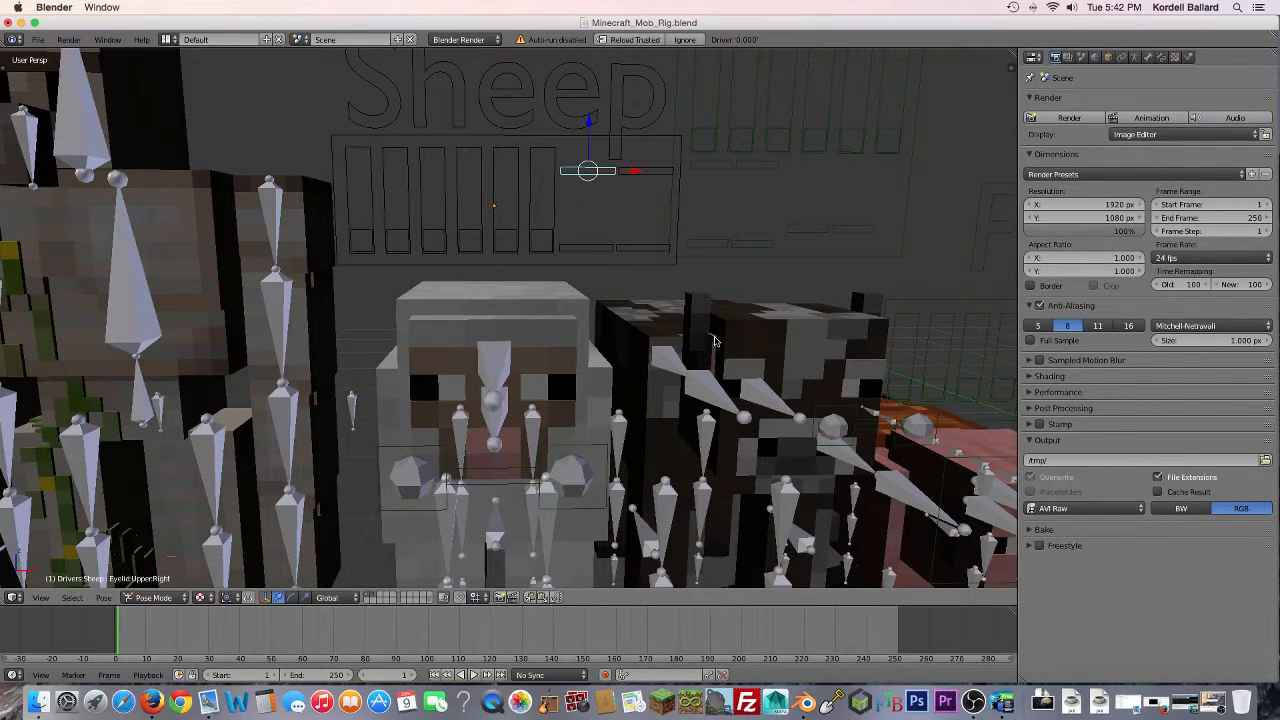
{"action": "key", "text": "space"}
{"action": "key", "text": "Escape"}
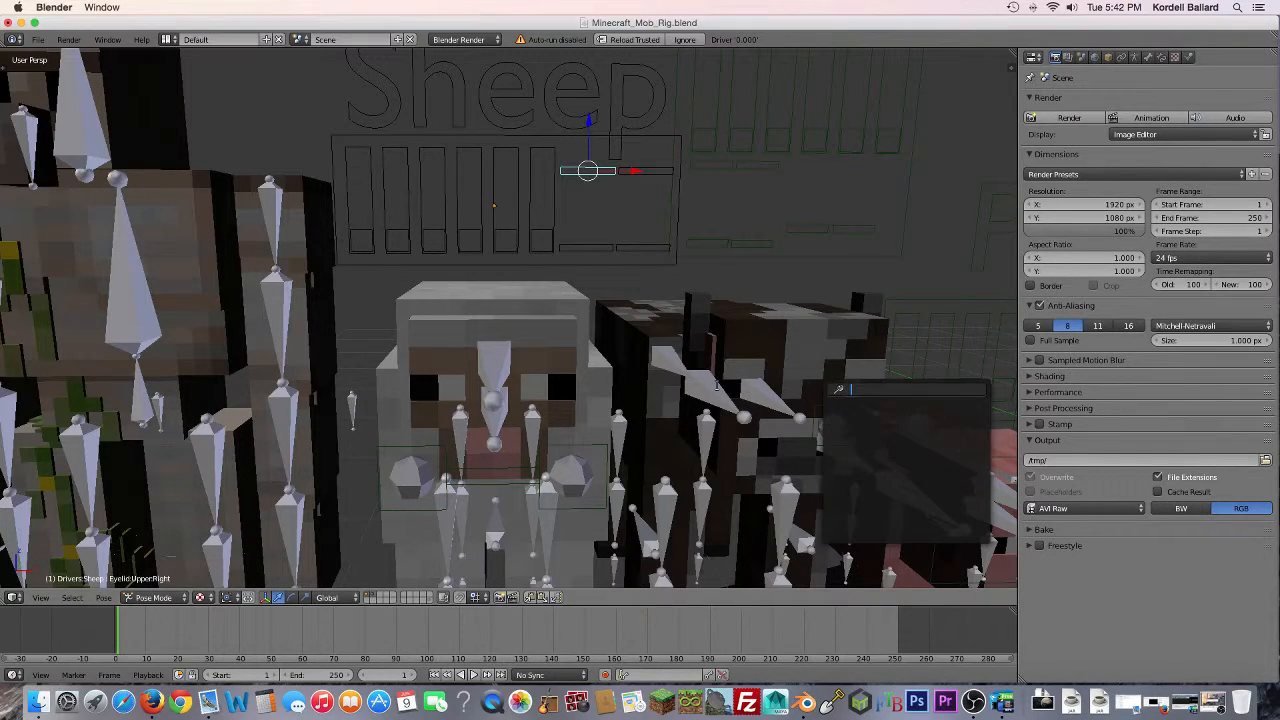
Step: Select the Pig's saddle and its parts in turn, ending with the Pig's driver panel
{"action": "middle_click_drag", "start_coordinate": [750, 390], "coordinate": [236, 365]}
{"action": "scroll", "coordinate": [236, 365], "scroll_direction": "down", "scroll_amount": 4}
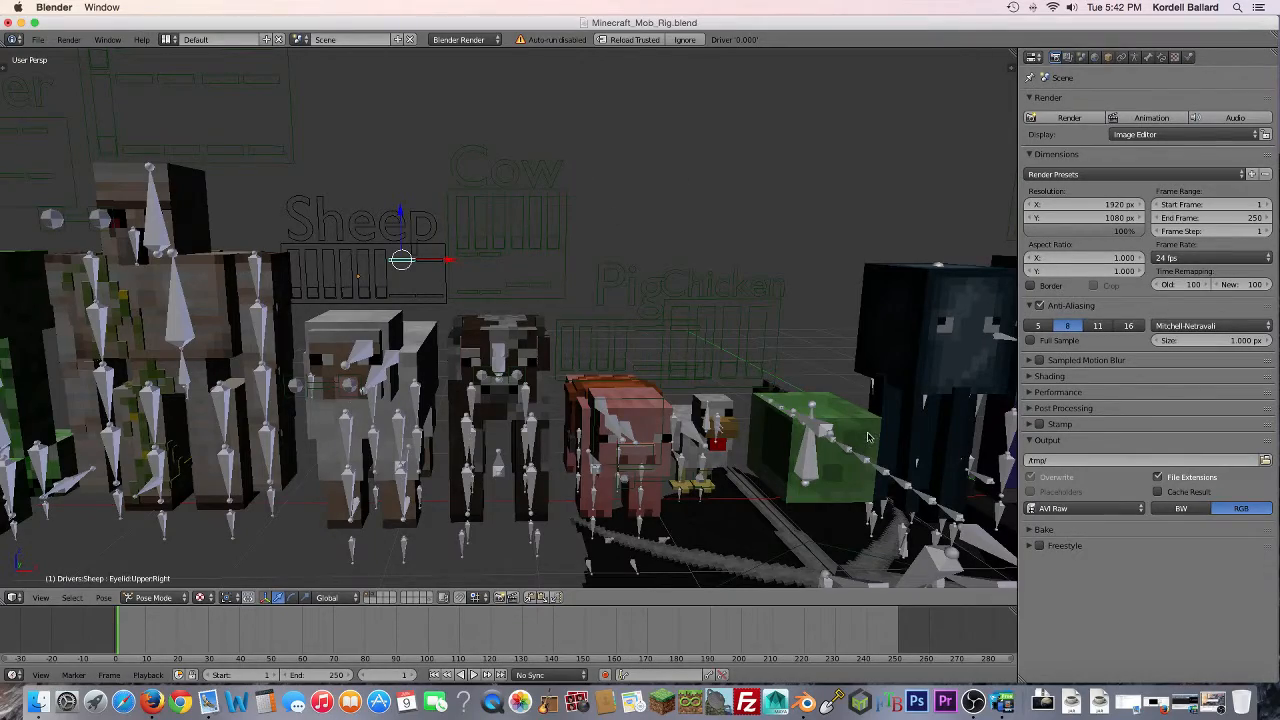
{"action": "middle_click_drag", "start_coordinate": [868, 437], "coordinate": [510, 232]}
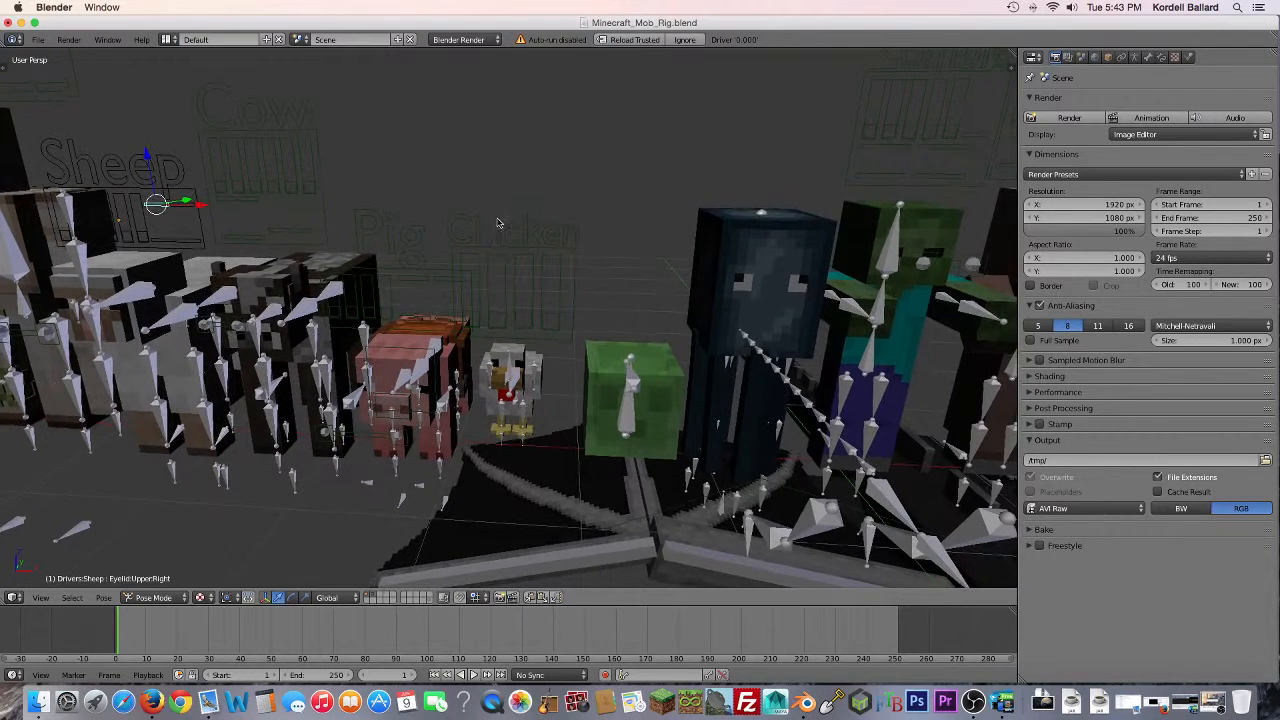
{"action": "right_click", "coordinate": [462, 352]}
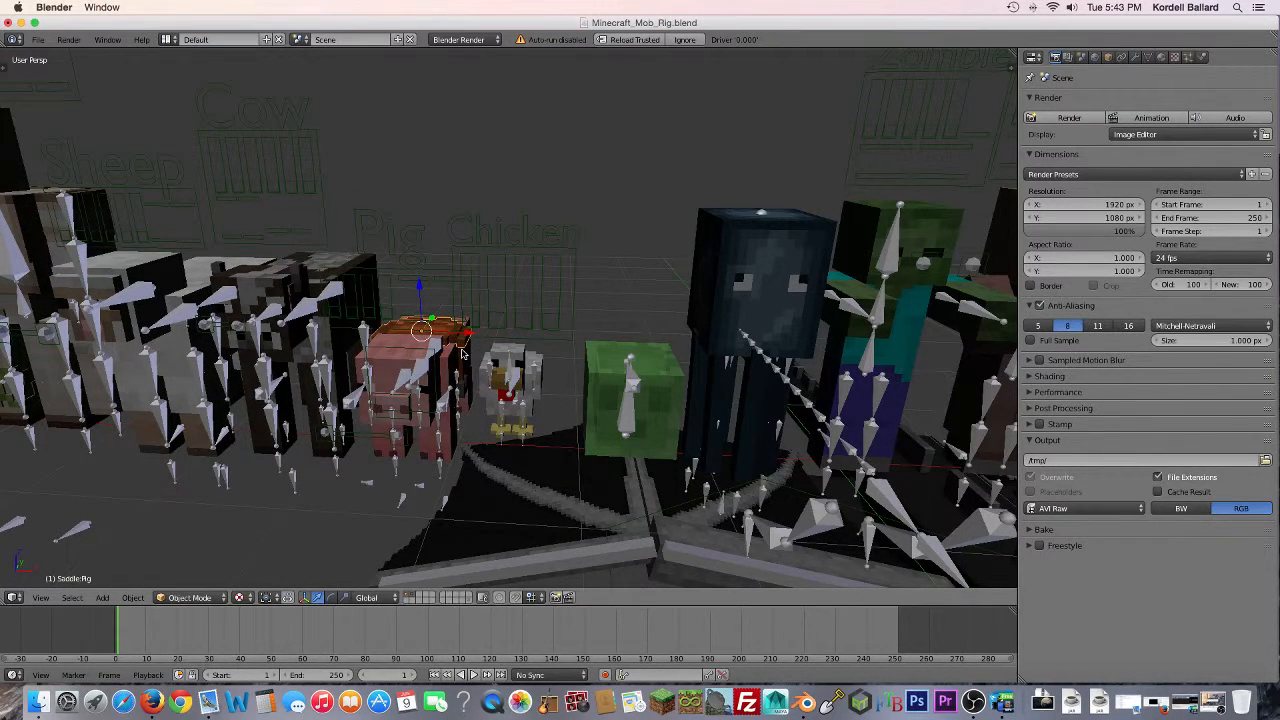
{"action": "right_click", "coordinate": [462, 360]}
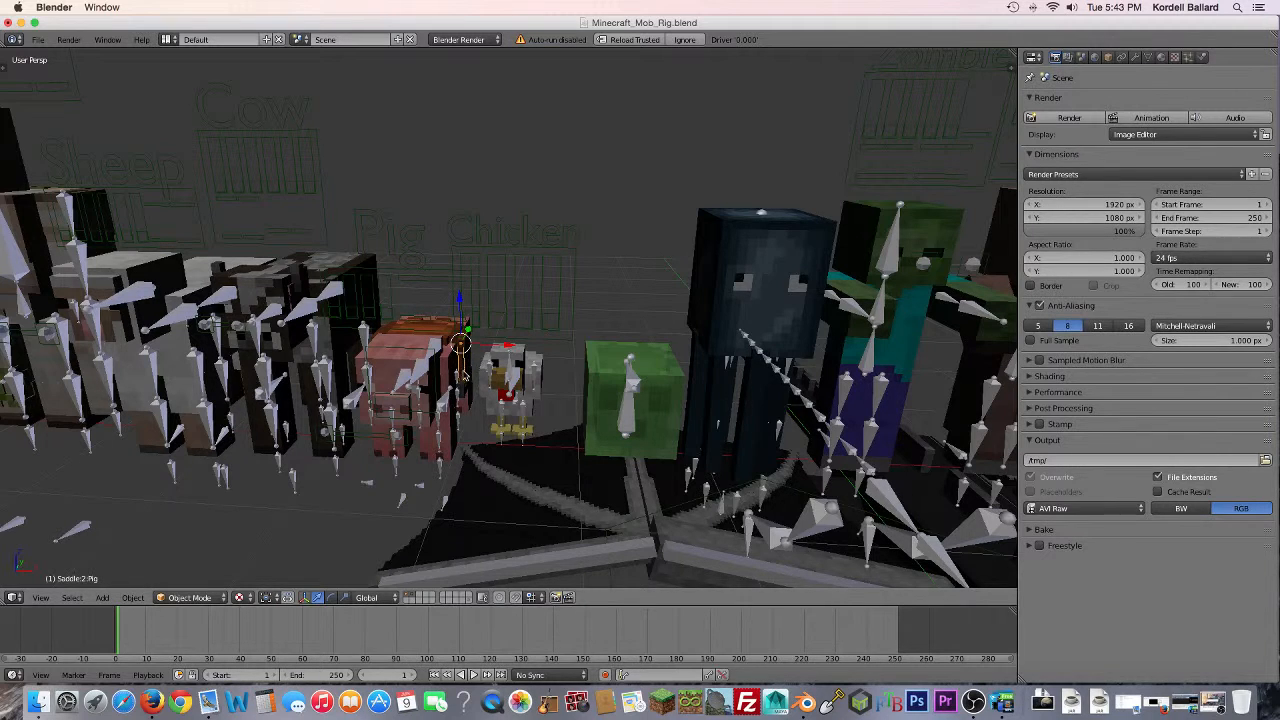
{"action": "left_click", "coordinate": [462, 378]}
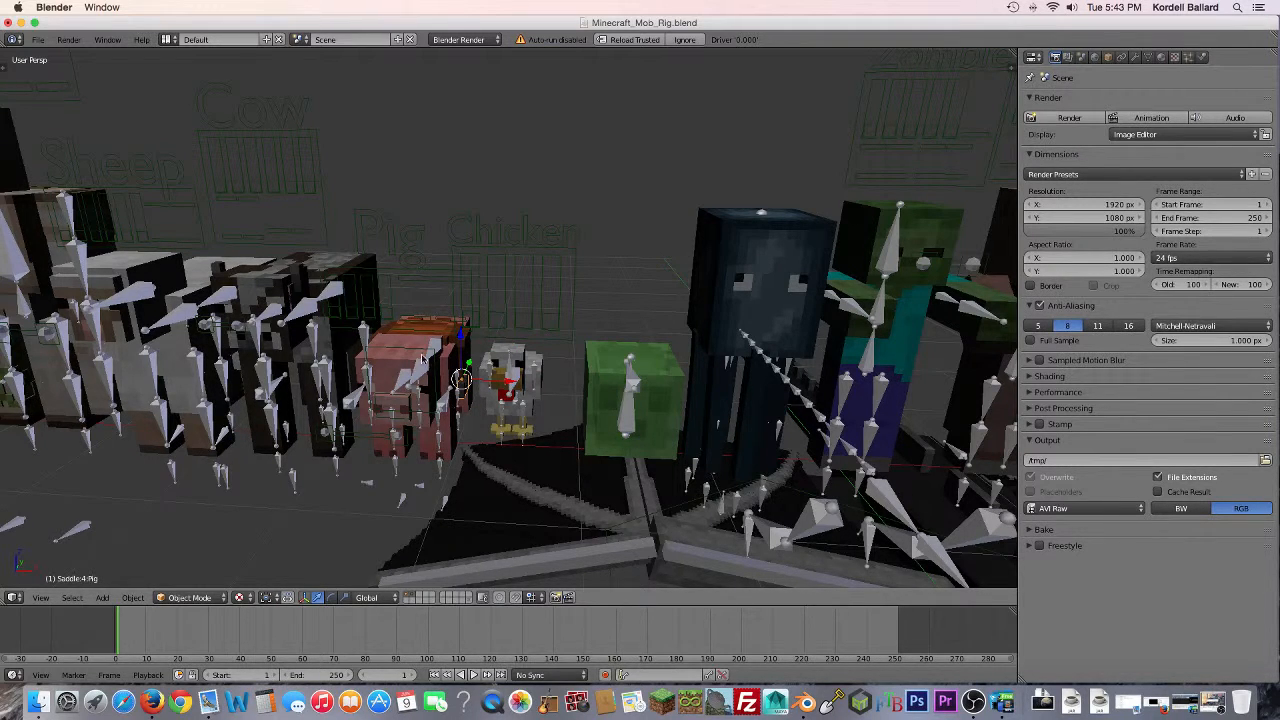
{"action": "right_click", "coordinate": [418, 255]}
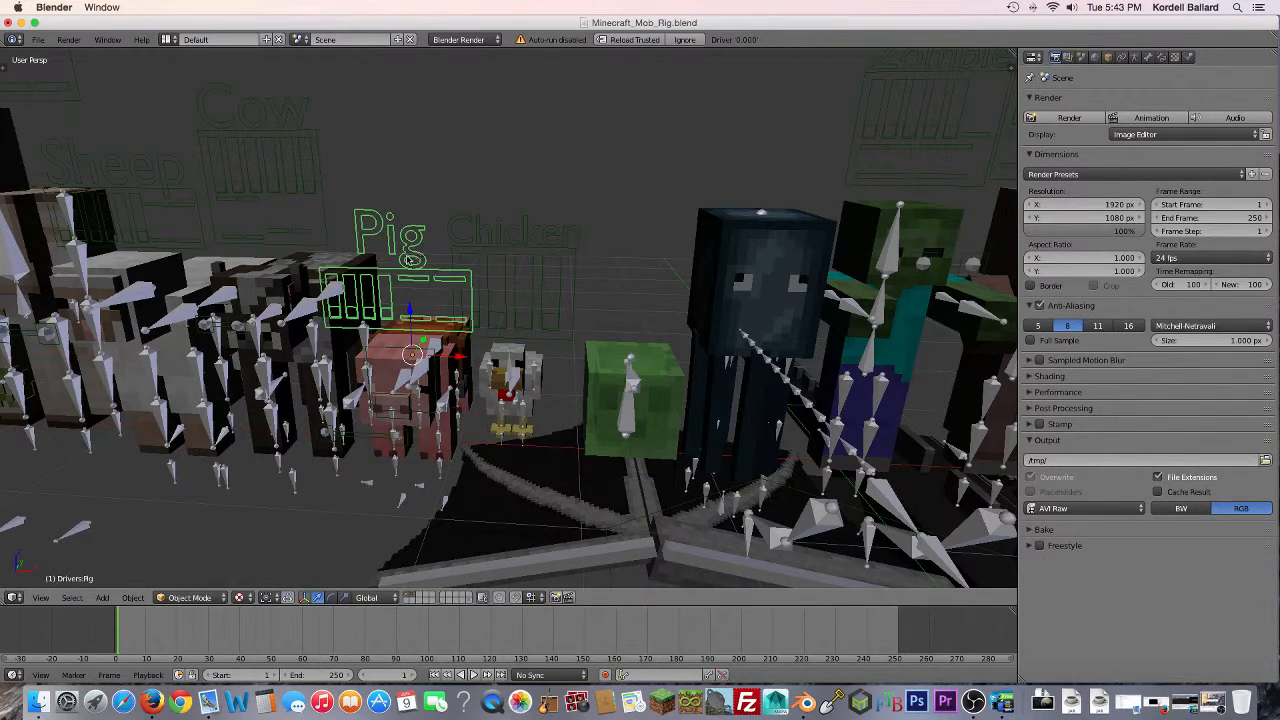
Step: Select the Chicken's driver panel, switch to Pose Mode and select its slider controls in turn, including Angry and Sad
{"action": "right_click", "coordinate": [529, 240]}
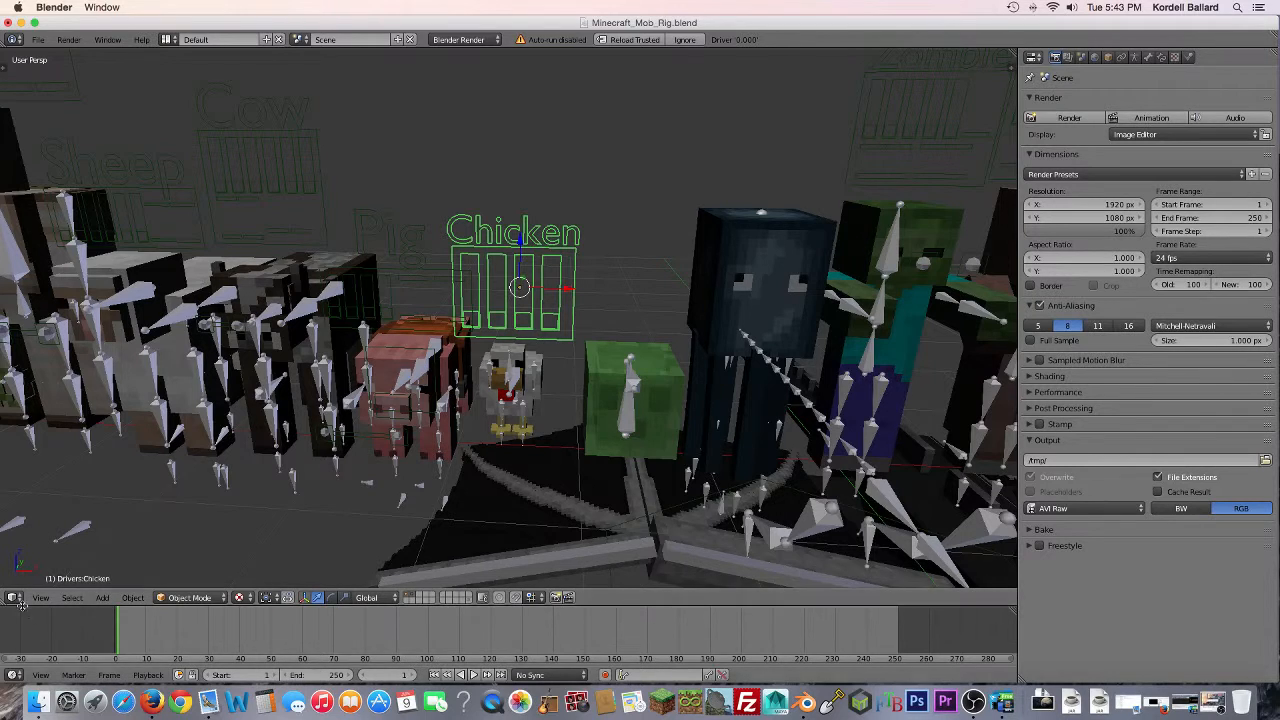
{"action": "left_click", "coordinate": [188, 597]}
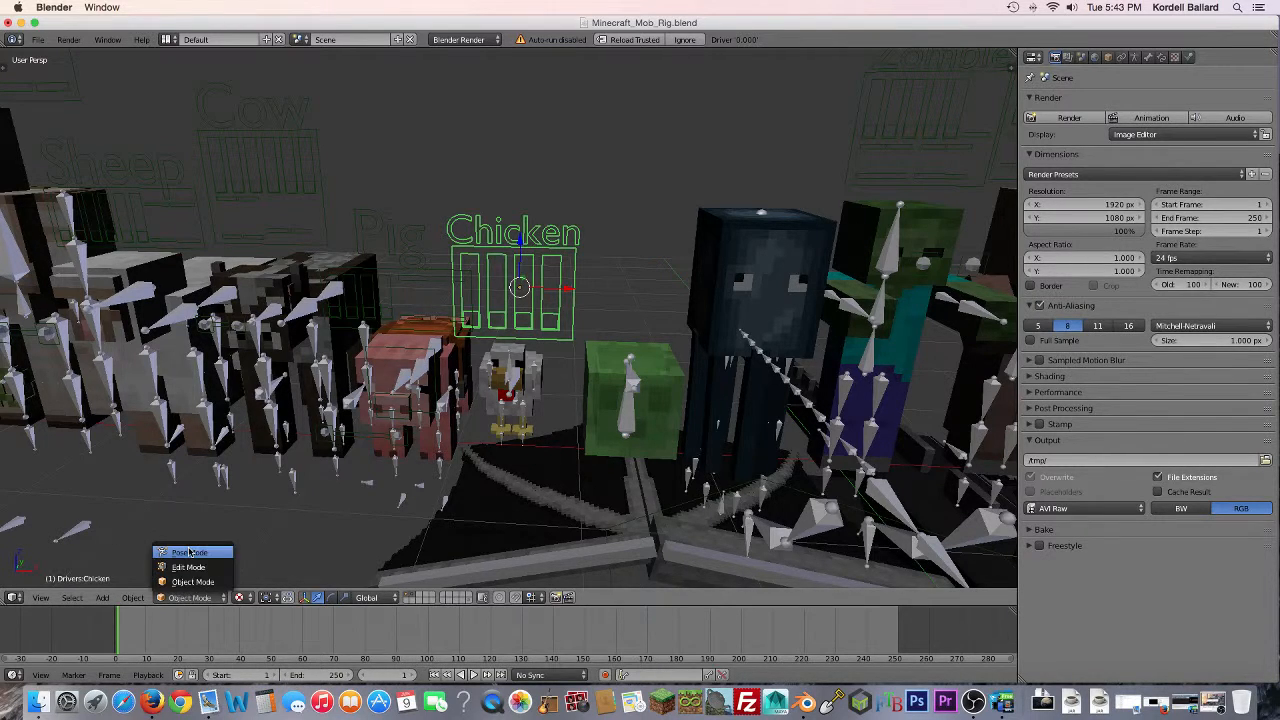
{"action": "left_click", "coordinate": [190, 551]}
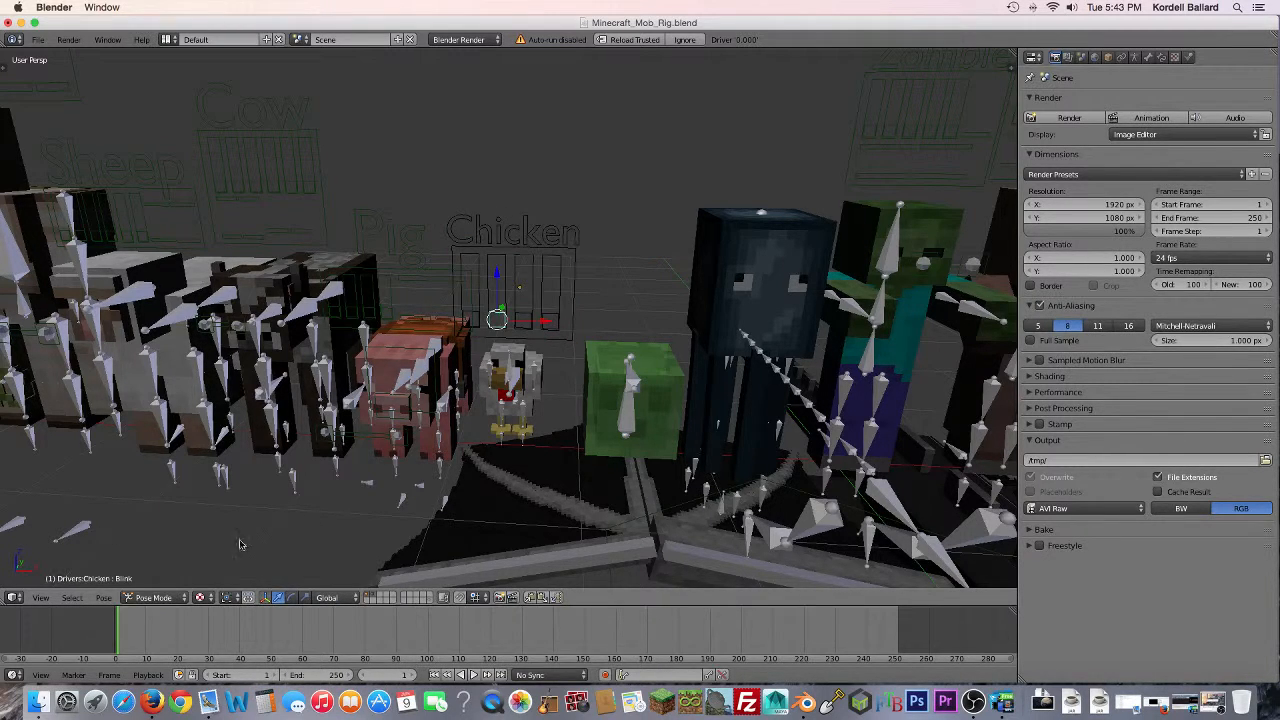
{"action": "right_click", "coordinate": [471, 320]}
{"action": "right_click", "coordinate": [520, 319]}
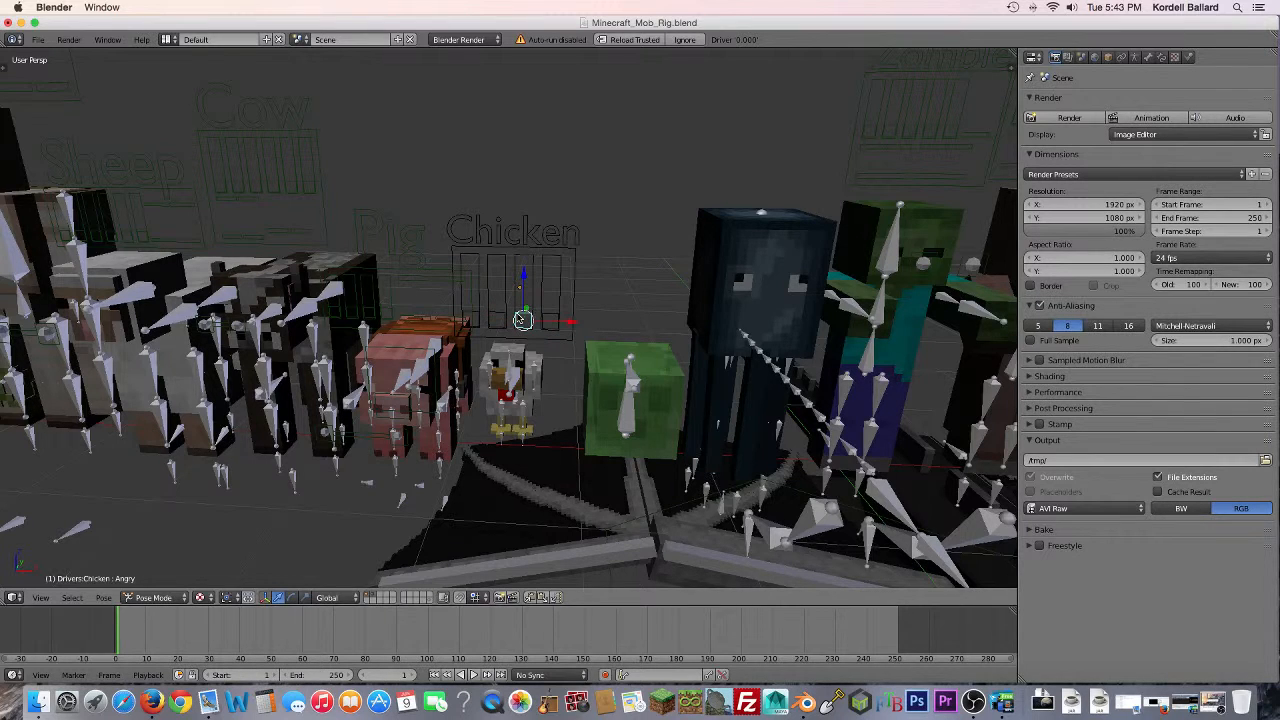
{"action": "right_click", "coordinate": [550, 321]}
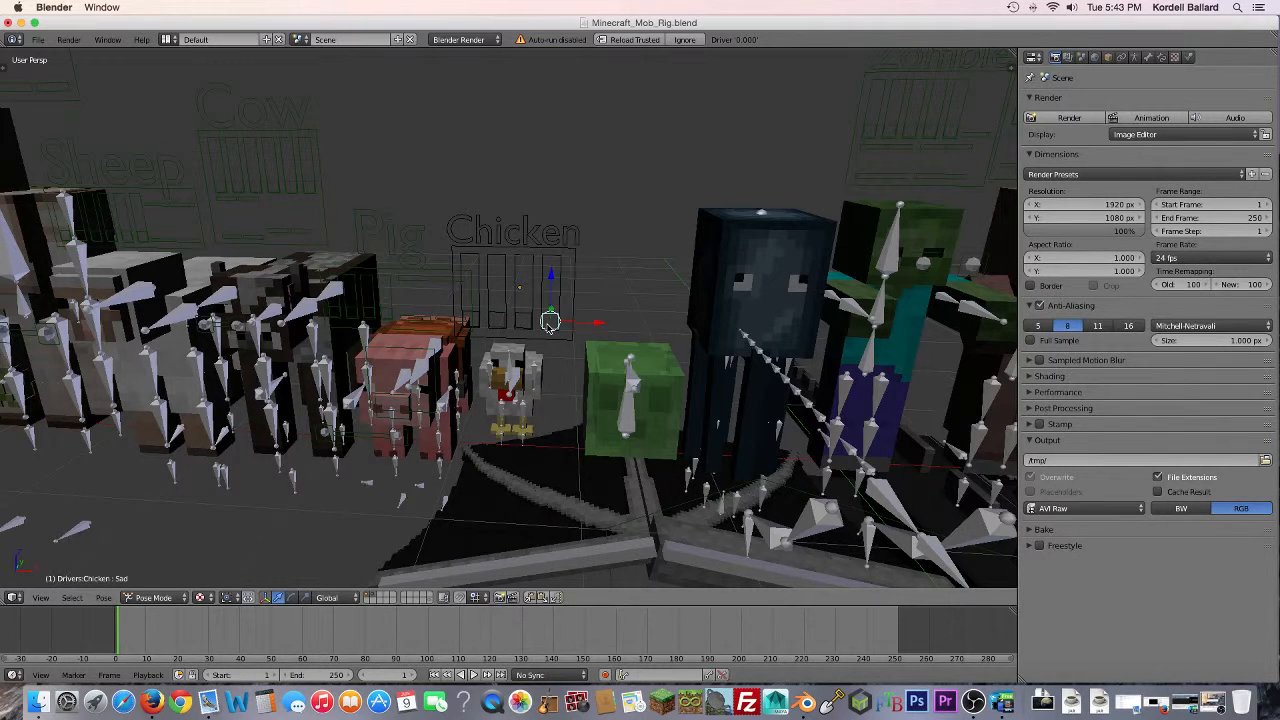
Step: Select the Slime's body mesh and its armature in turn, and switch the armature to Pose Mode
{"action": "right_click", "coordinate": [632, 405]}
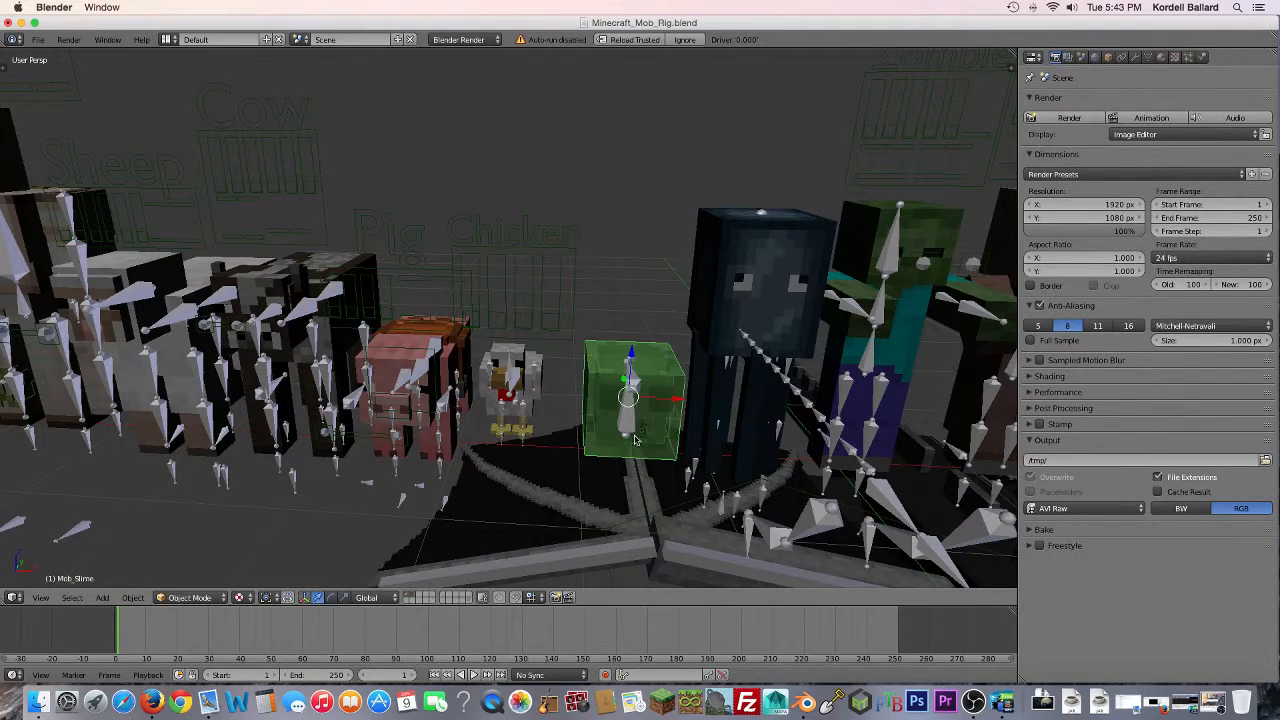
{"action": "middle_click_drag", "start_coordinate": [636, 440], "coordinate": [707, 439]}
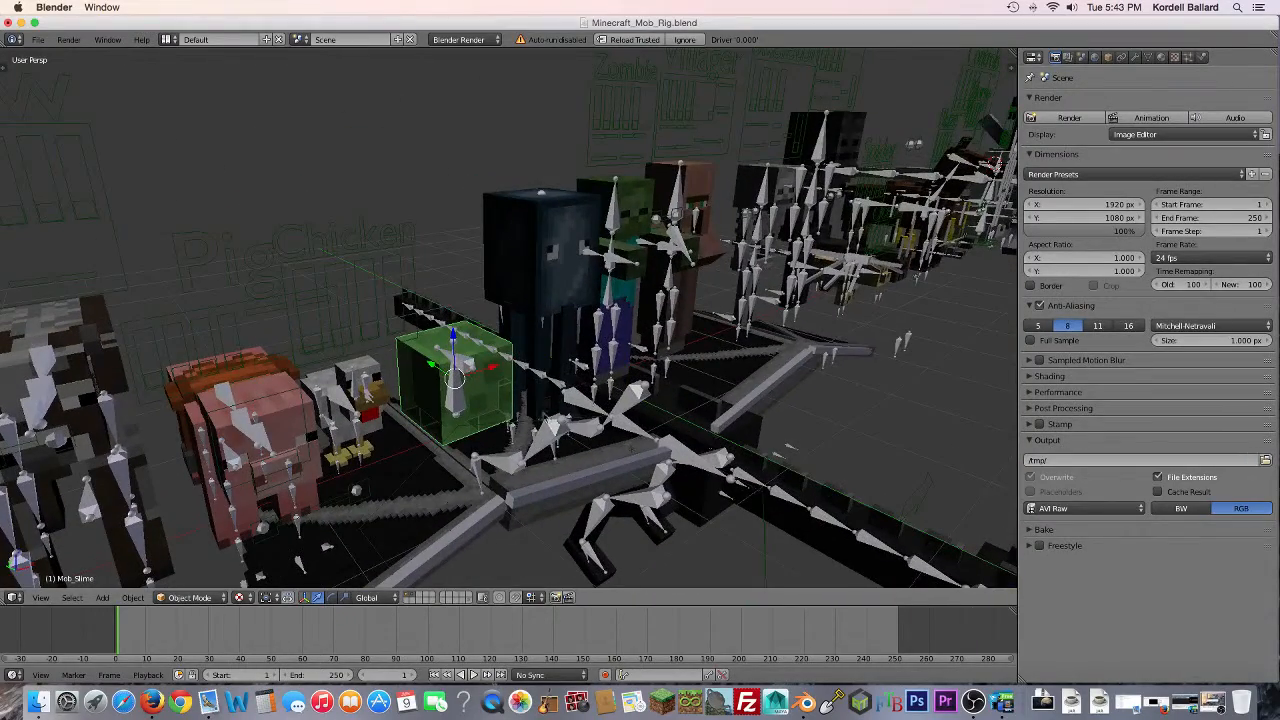
{"action": "right_click", "coordinate": [456, 370]}
{"action": "middle_click_drag", "start_coordinate": [502, 411], "coordinate": [300, 467]}
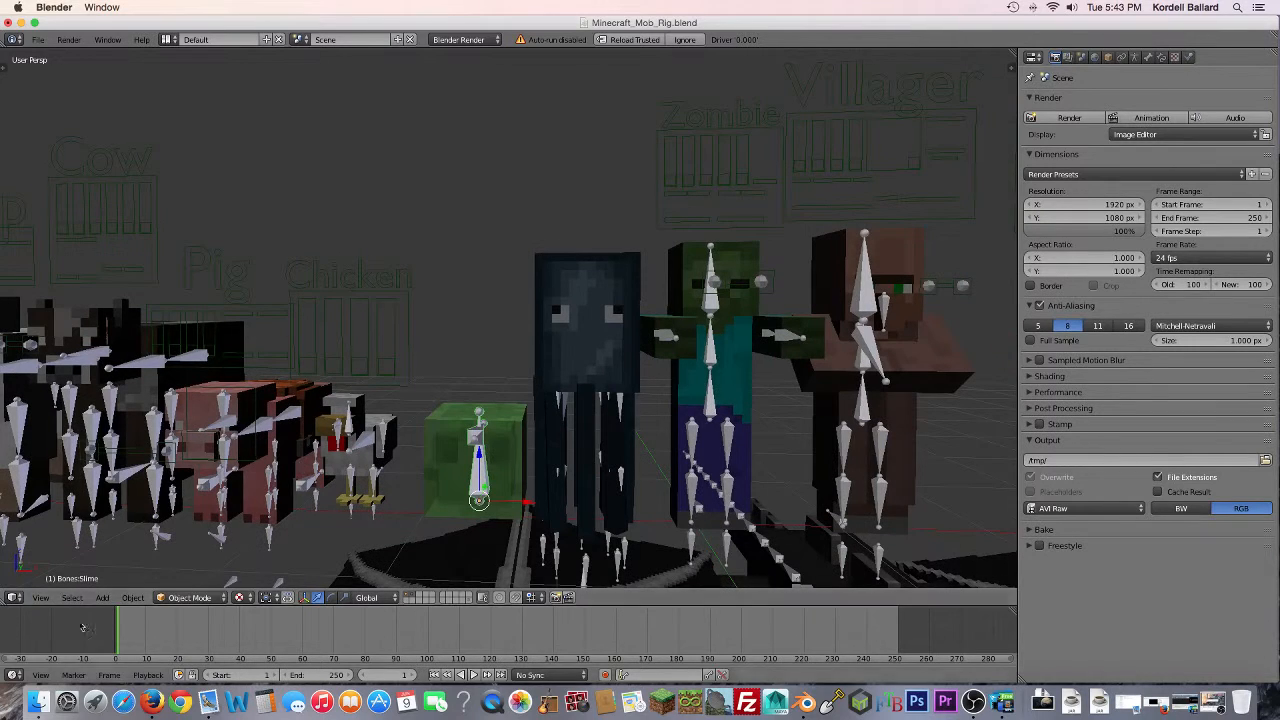
{"action": "left_click", "coordinate": [189, 597]}
{"action": "left_click", "coordinate": [185, 549]}
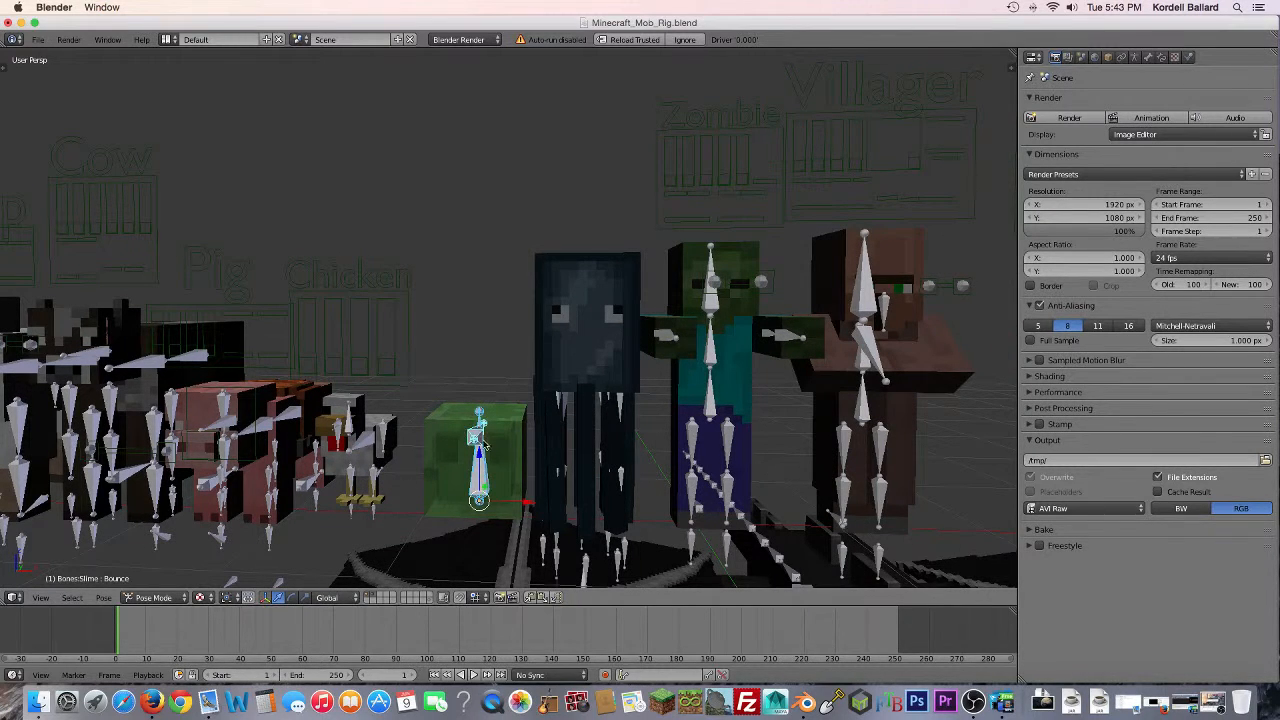
Step: Try trackball rotations on the Slime's Main bone and its Bounce bone
{"action": "right_click", "coordinate": [481, 480]}
{"action": "key", "text": "r"}
{"action": "key", "text": "r"}
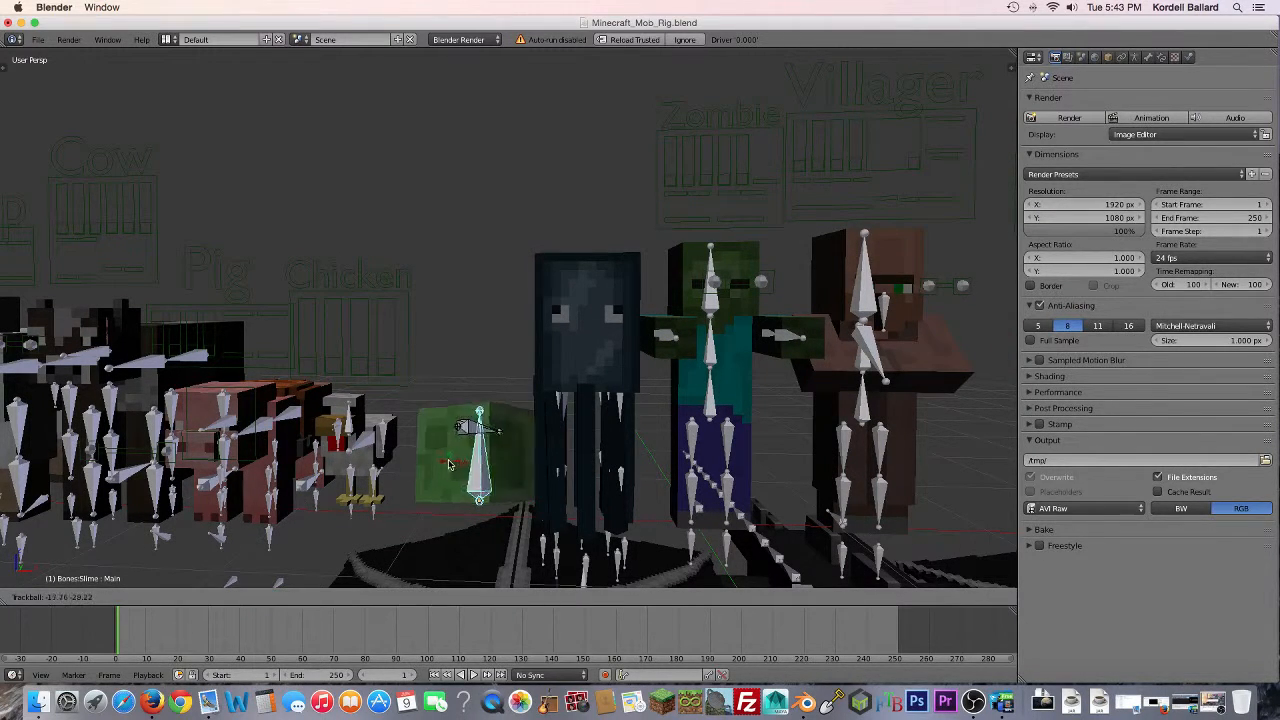
{"action": "right_click", "coordinate": [432, 402]}
{"action": "right_click", "coordinate": [474, 438]}
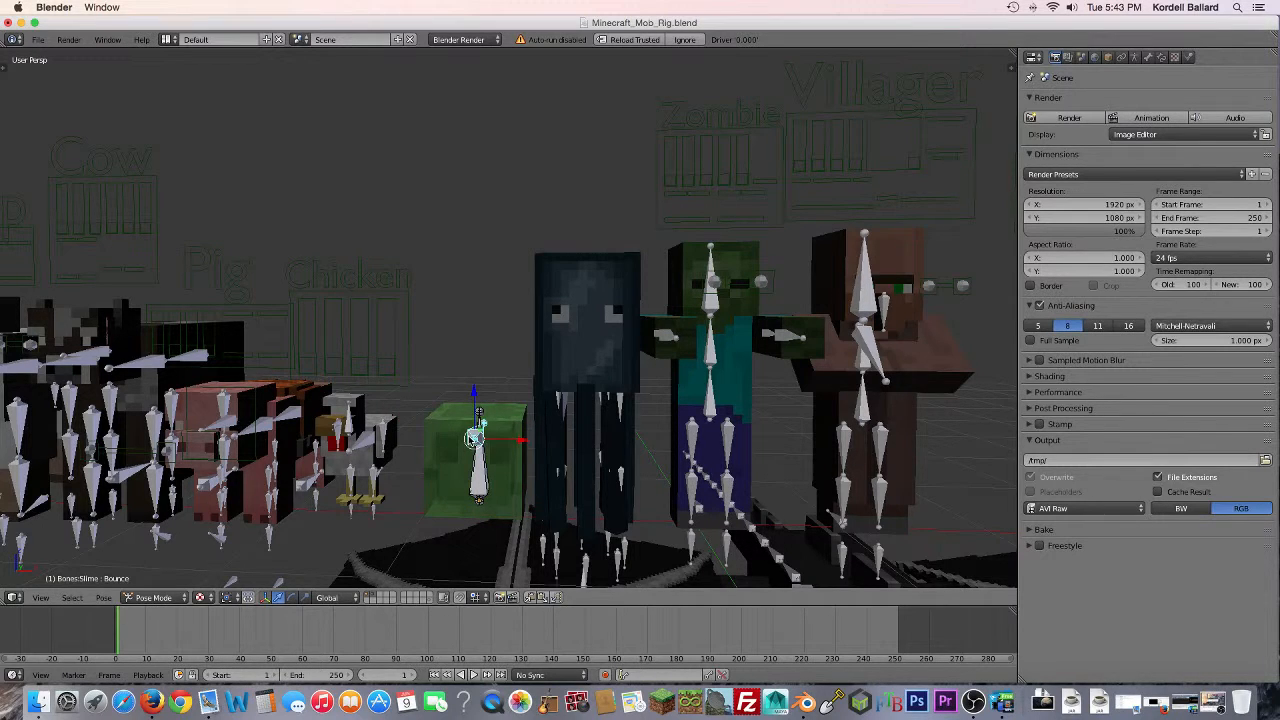
{"action": "key", "text": "r"}
{"action": "key", "text": "r"}
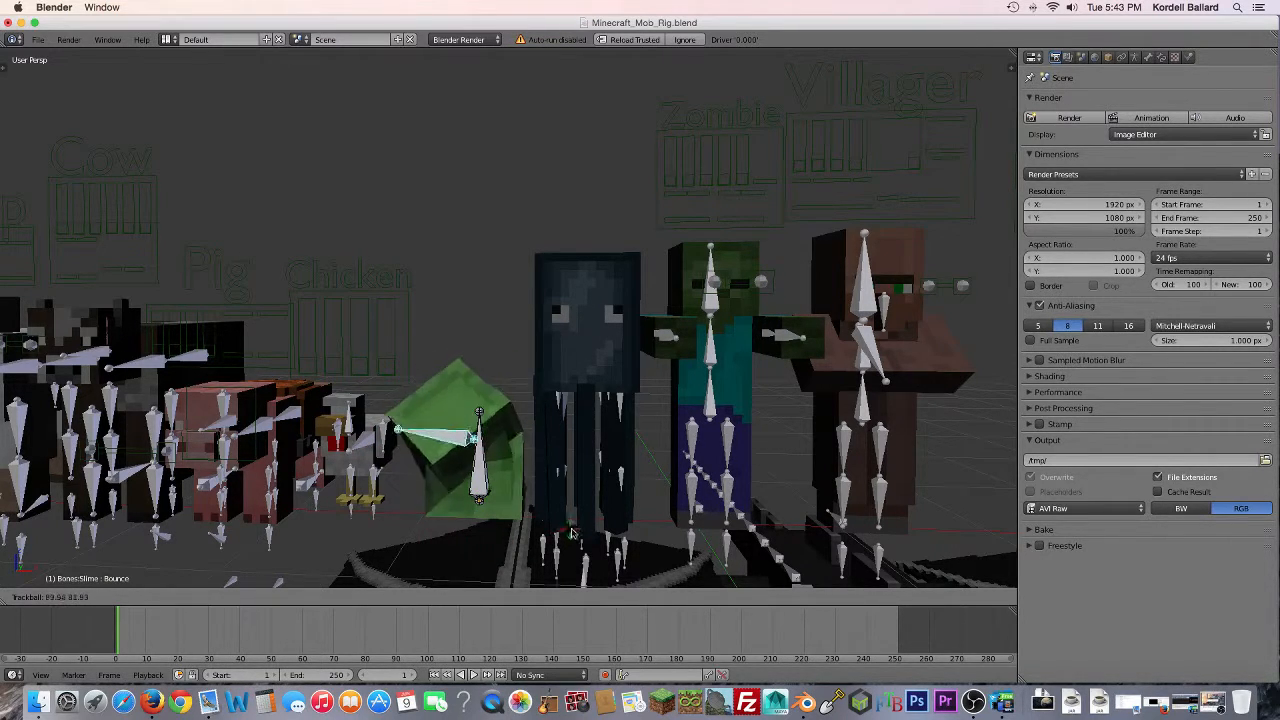
{"action": "right_click", "coordinate": [452, 493]}
Step: Select the Squid's body mesh and examine the row of mobs from the Zombie and Villager along to the Blaze
{"action": "right_click", "coordinate": [595, 365]}
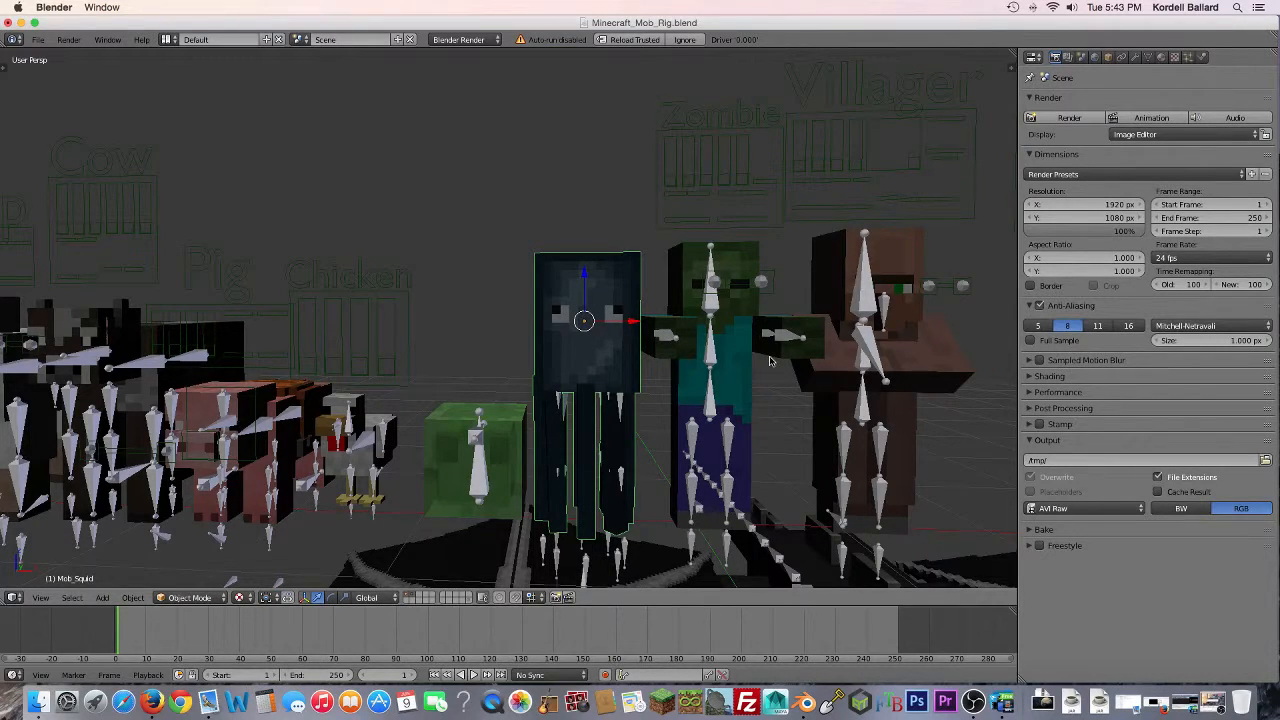
{"action": "middle_click_drag", "start_coordinate": [770, 361], "coordinate": [341, 397], "text": "shift"}
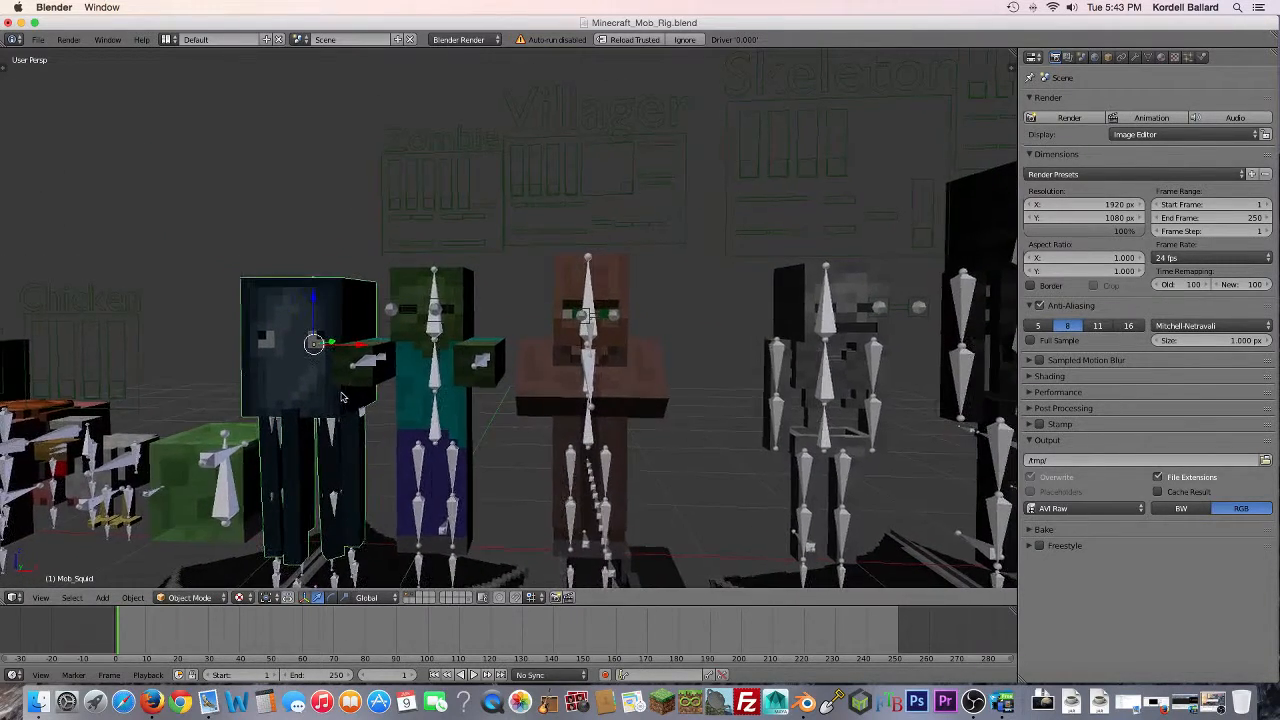
{"action": "middle_click_drag", "start_coordinate": [460, 218], "coordinate": [467, 220]}
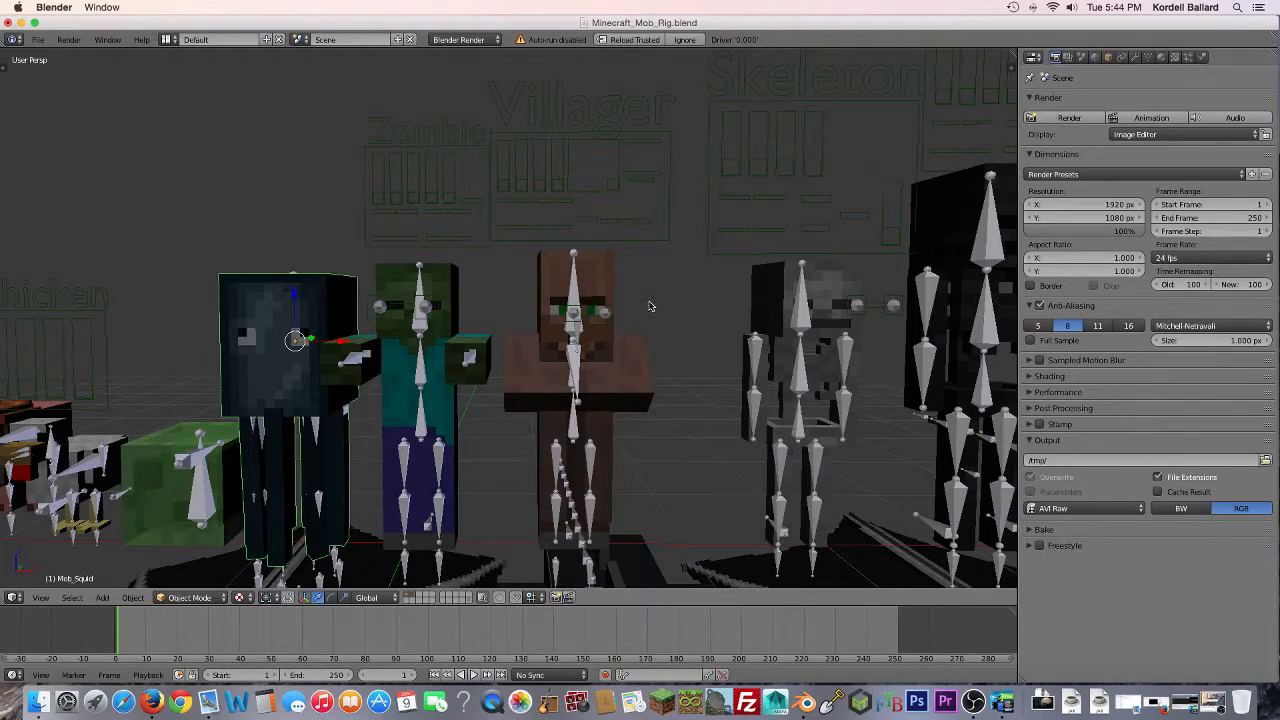
{"action": "middle_click_drag", "start_coordinate": [700, 330], "coordinate": [170, 384]}
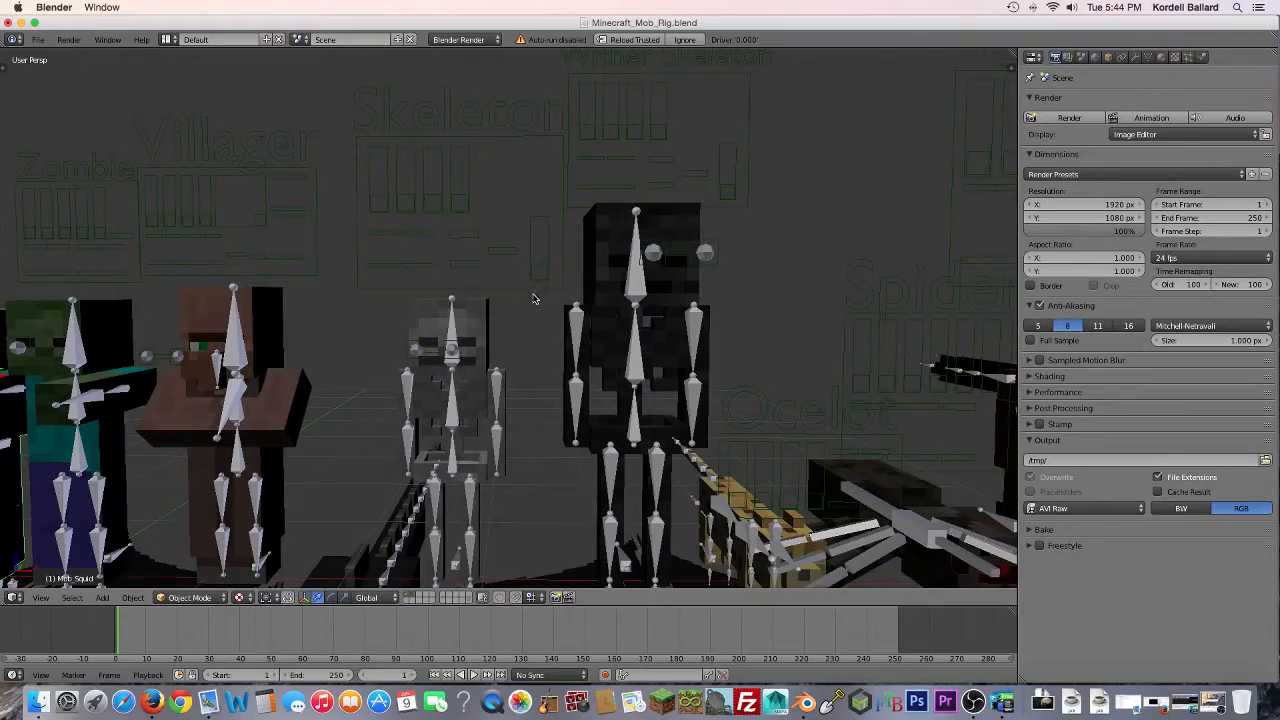
{"action": "middle_click_drag", "start_coordinate": [533, 298], "coordinate": [490, 126]}
{"action": "middle_click_drag", "start_coordinate": [452, 471], "coordinate": [510, 324], "text": "shift"}
{"action": "scroll", "coordinate": [729, 414], "scroll_direction": "down", "scroll_amount": 3}
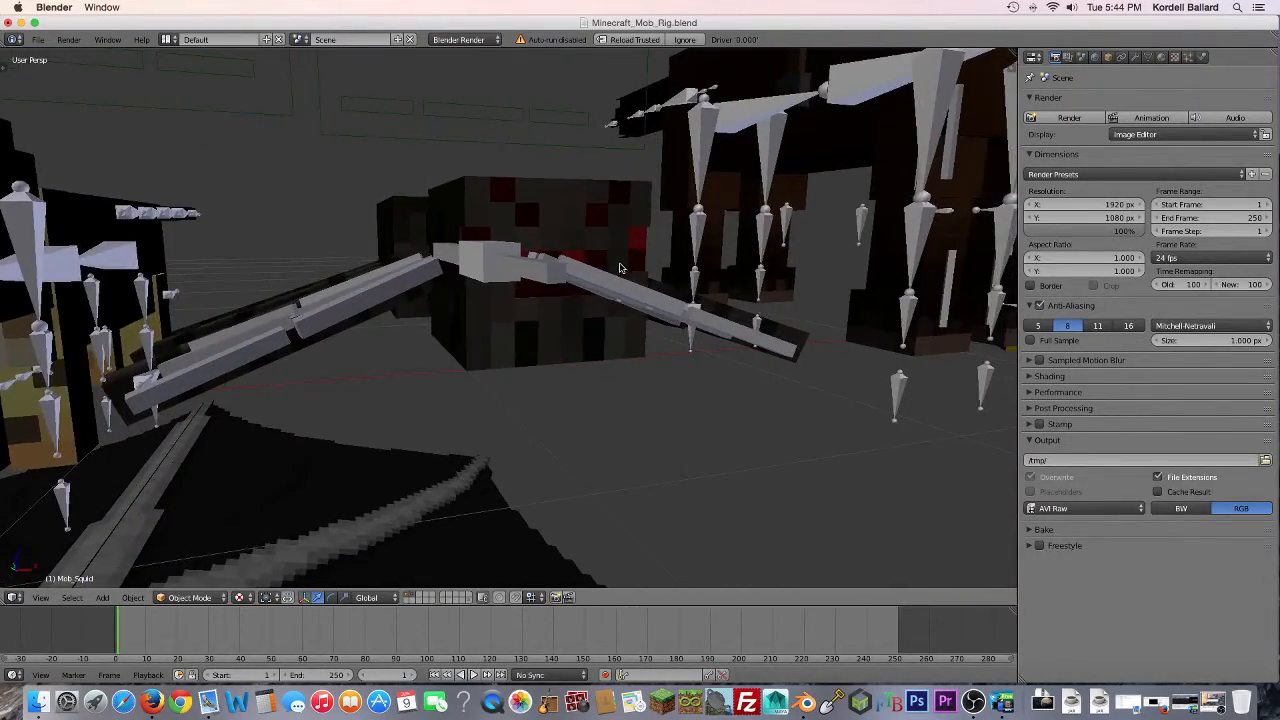
{"action": "middle_click_drag", "start_coordinate": [620, 268], "coordinate": [508, 383]}
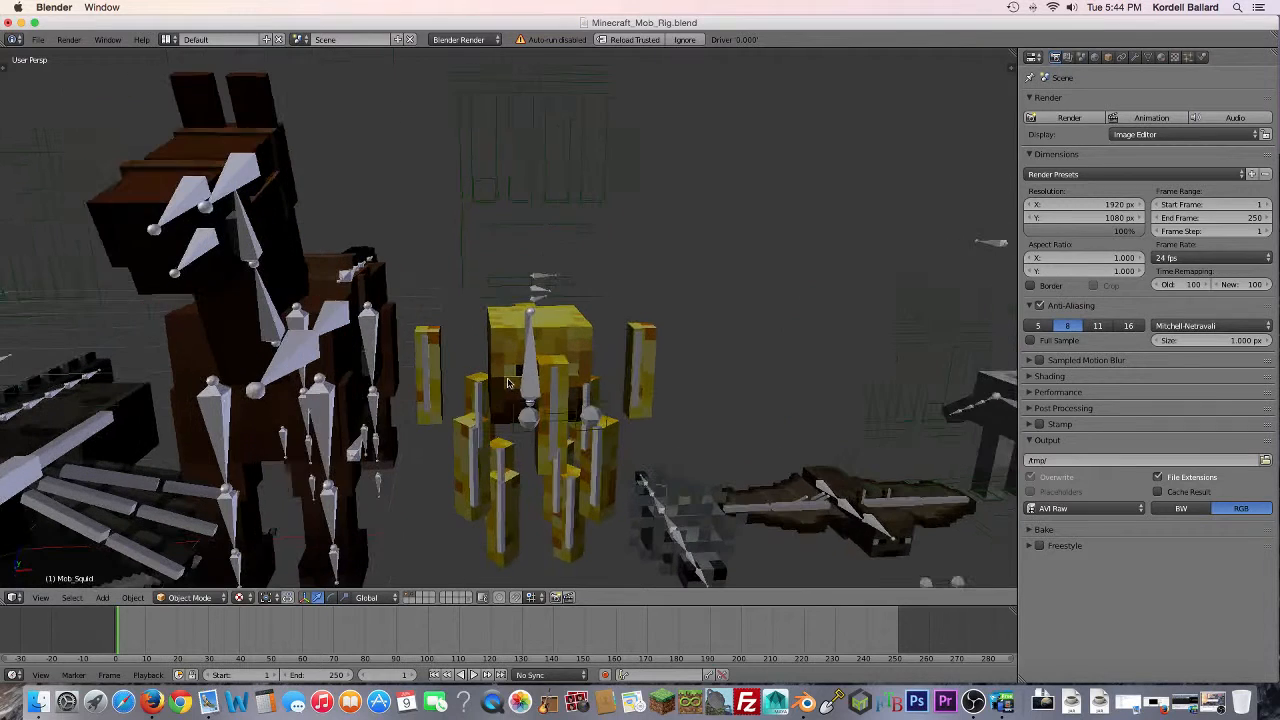
Step: Select the Blaze's armature and switch it to Pose Mode
{"action": "right_click", "coordinate": [527, 281]}
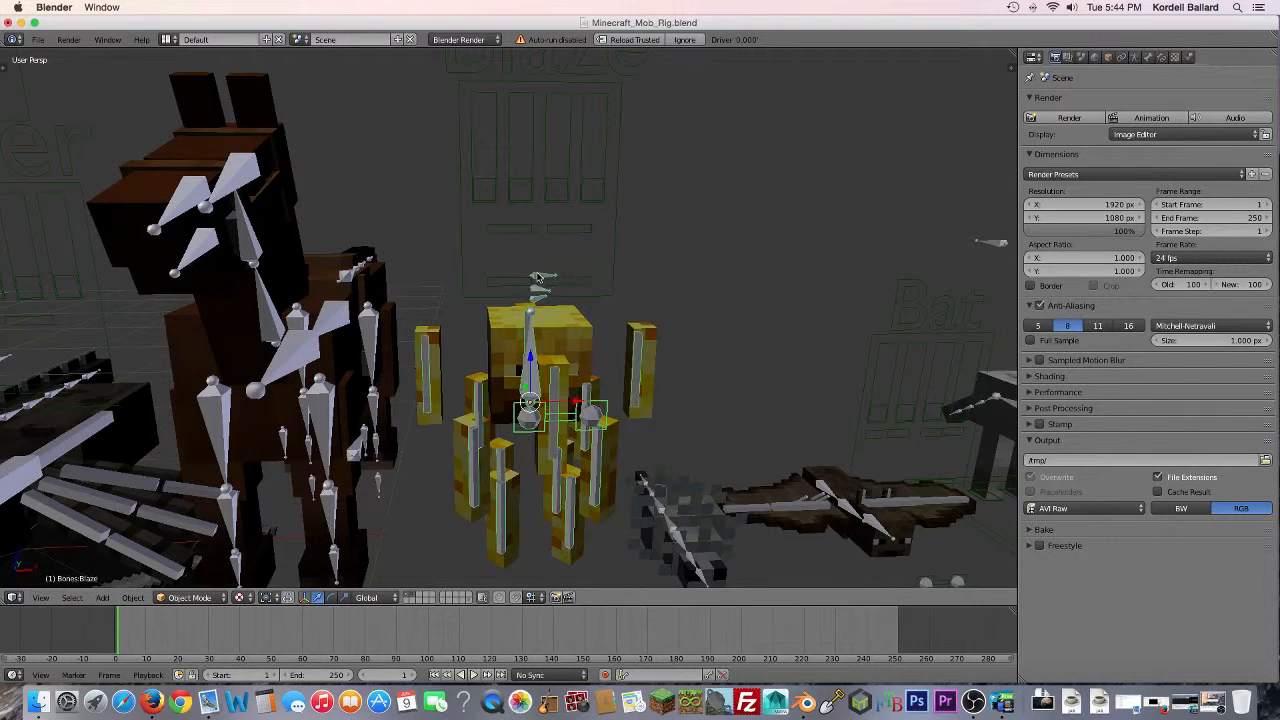
{"action": "left_click", "coordinate": [192, 597]}
{"action": "left_click", "coordinate": [199, 552]}
Step: Try rotating the Blaze's upper, middle and lower rotation bones in turn to spin each ring of rods
{"action": "right_click", "coordinate": [541, 276]}
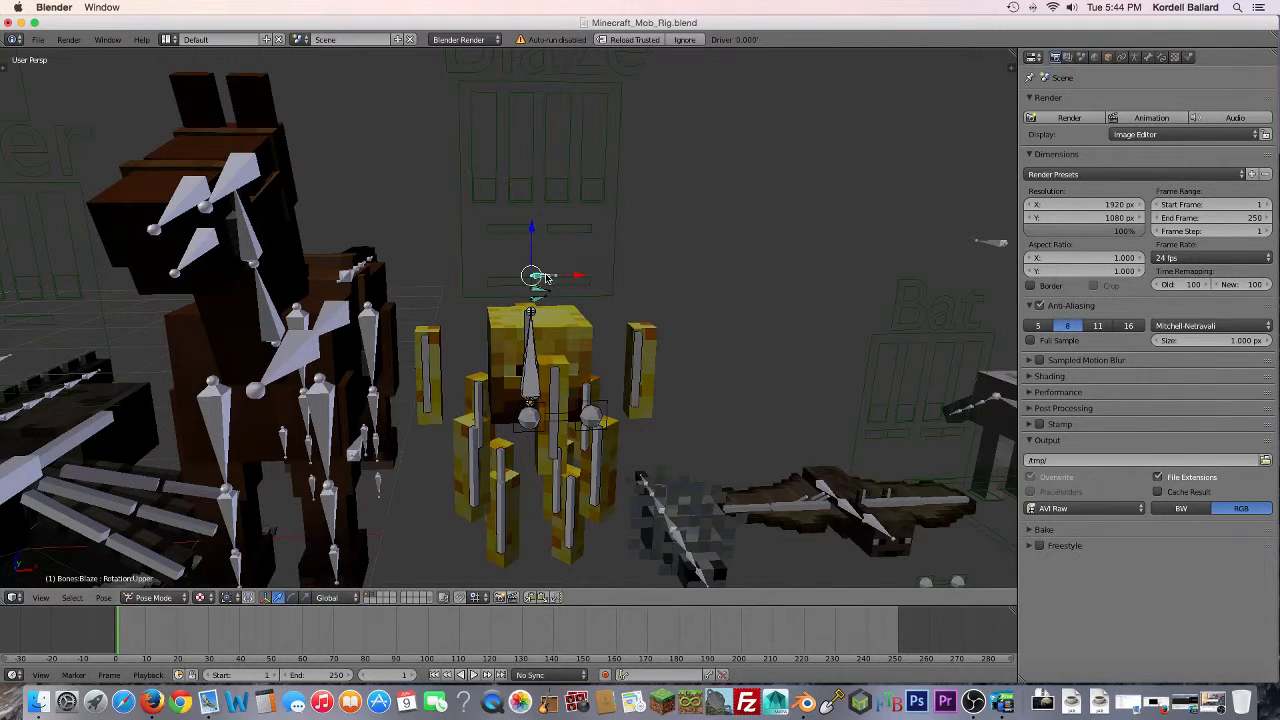
{"action": "key", "text": "r"}
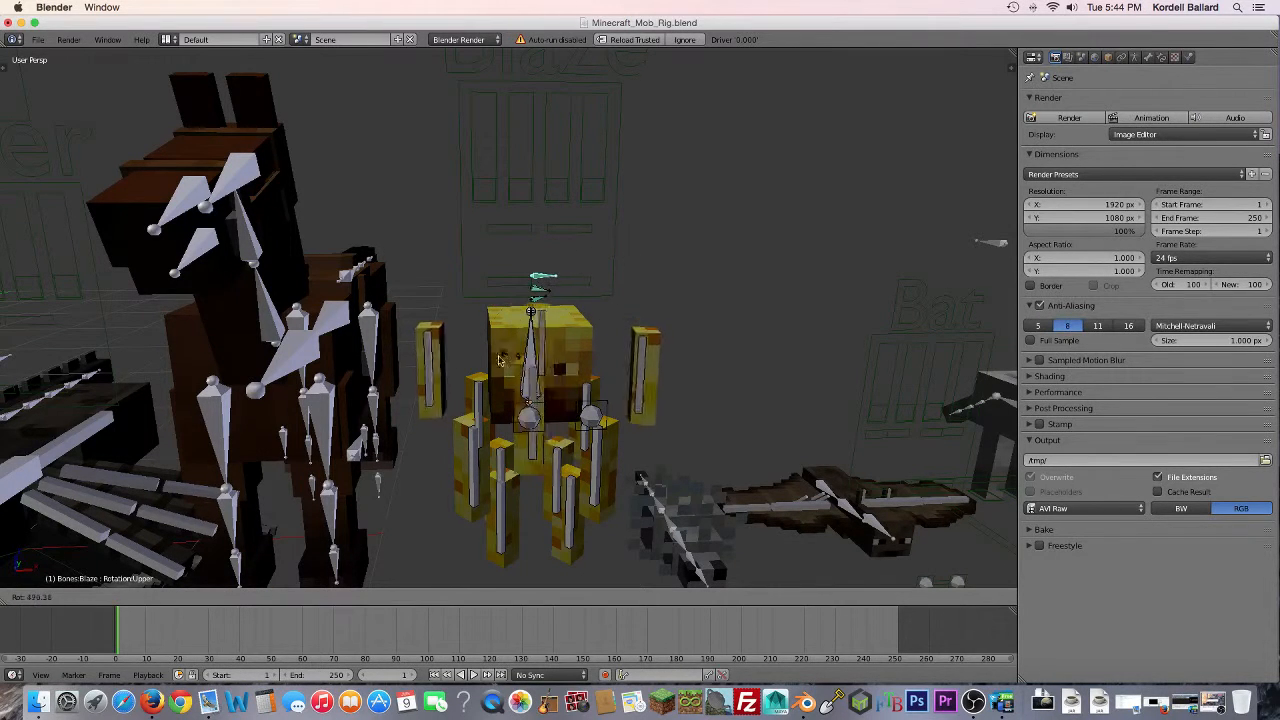
{"action": "left_click", "coordinate": [551, 292]}
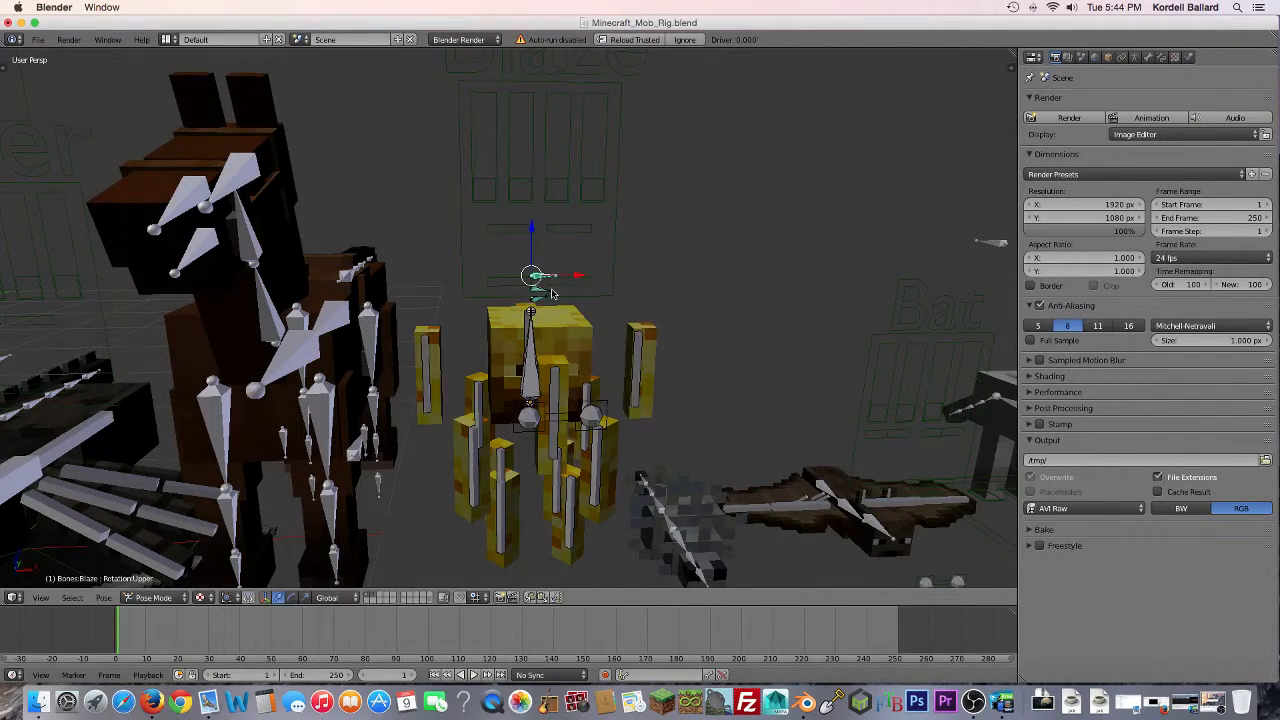
{"action": "key", "text": "r"}
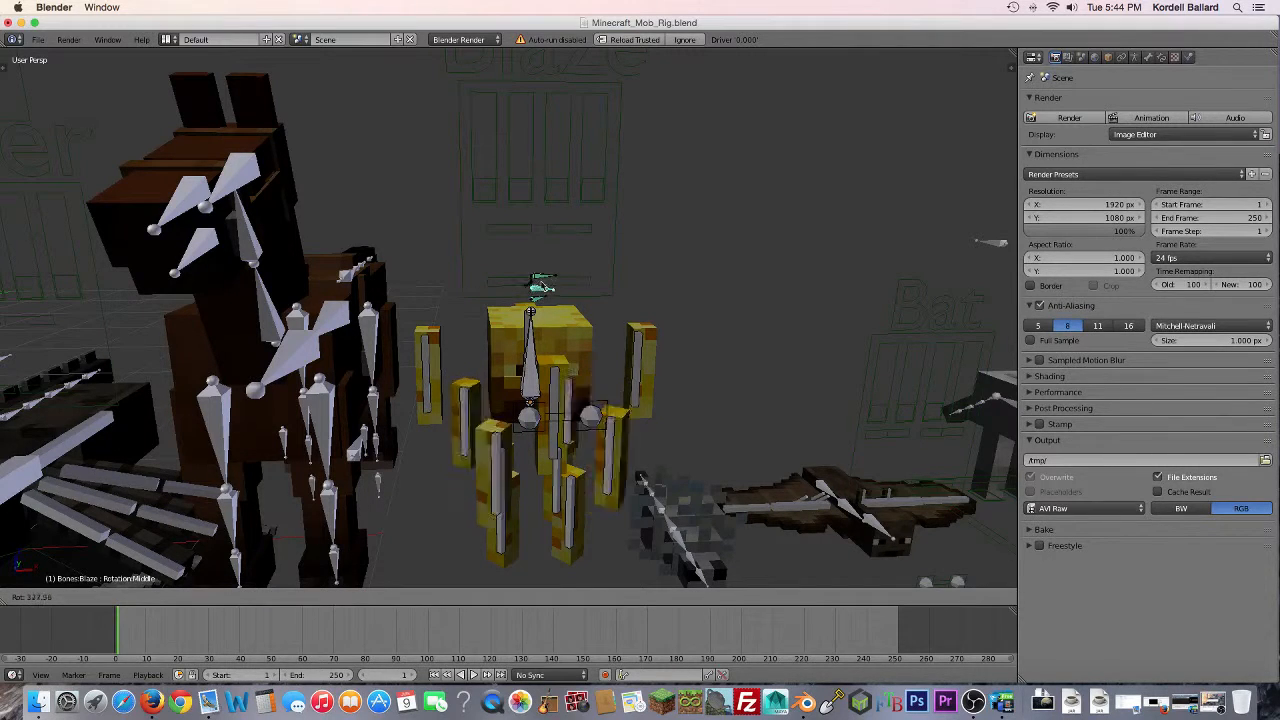
{"action": "left_click", "coordinate": [524, 314]}
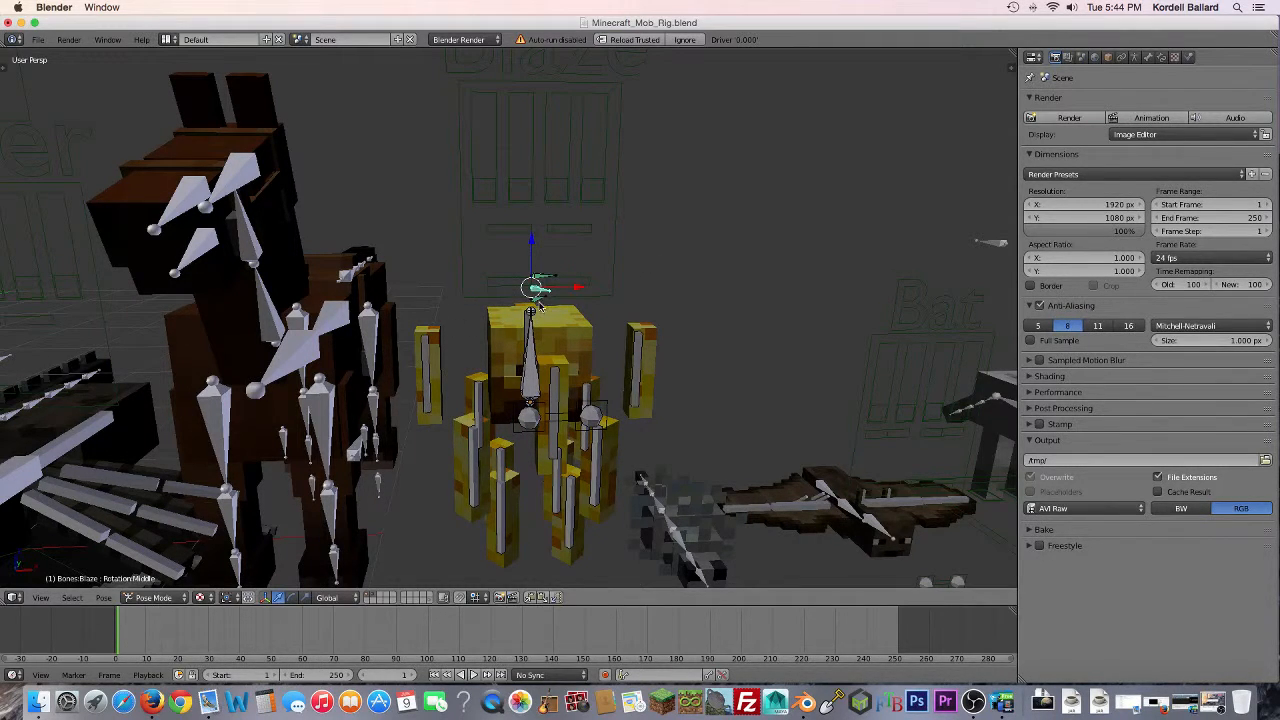
{"action": "key", "text": "r"}
{"action": "key", "text": "r"}
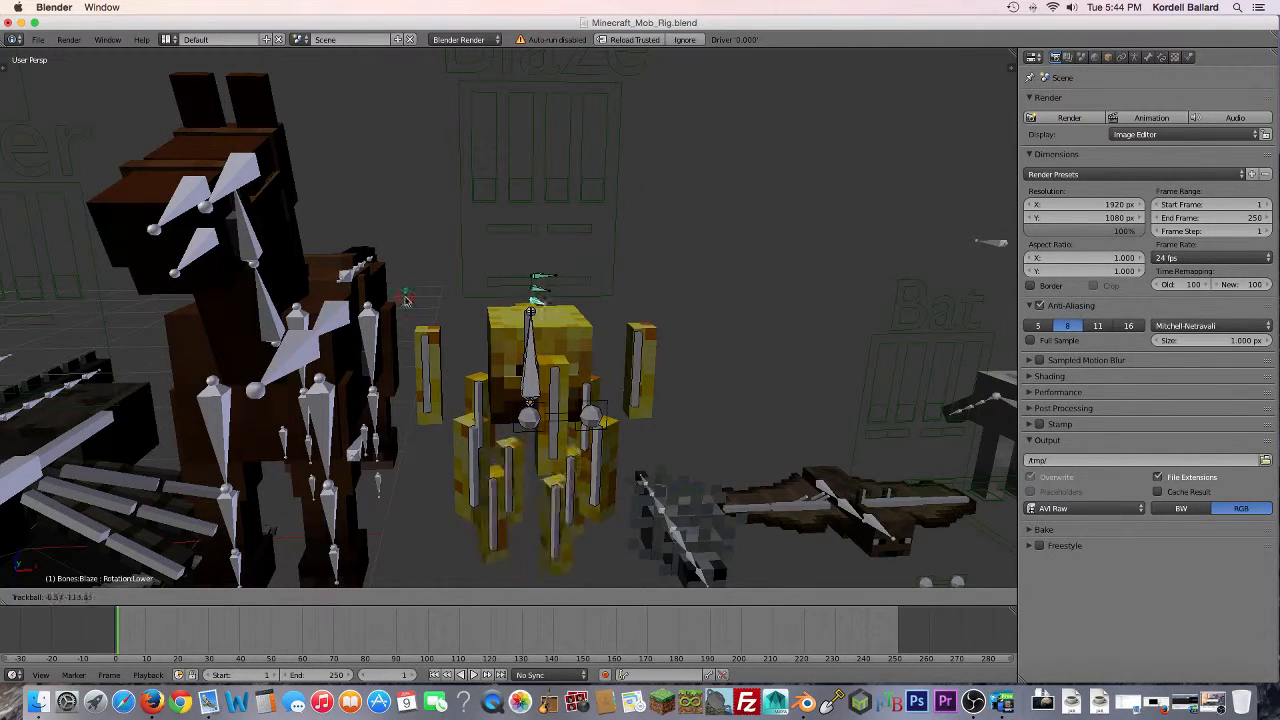
{"action": "left_click", "coordinate": [687, 287]}
Step: Try a trackball rotation on a single rod bone of the Blaze
{"action": "right_click", "coordinate": [607, 484]}
{"action": "right_click", "coordinate": [606, 485]}
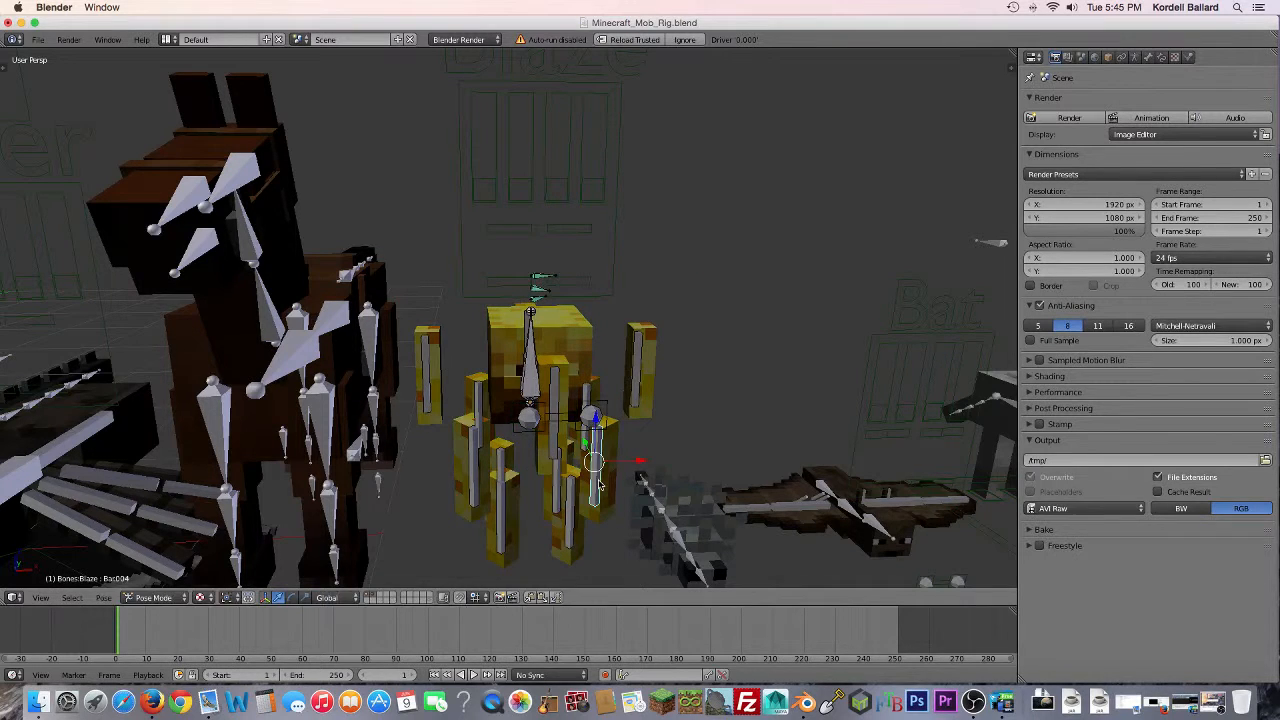
{"action": "key", "text": "r"}
{"action": "key", "text": "r"}
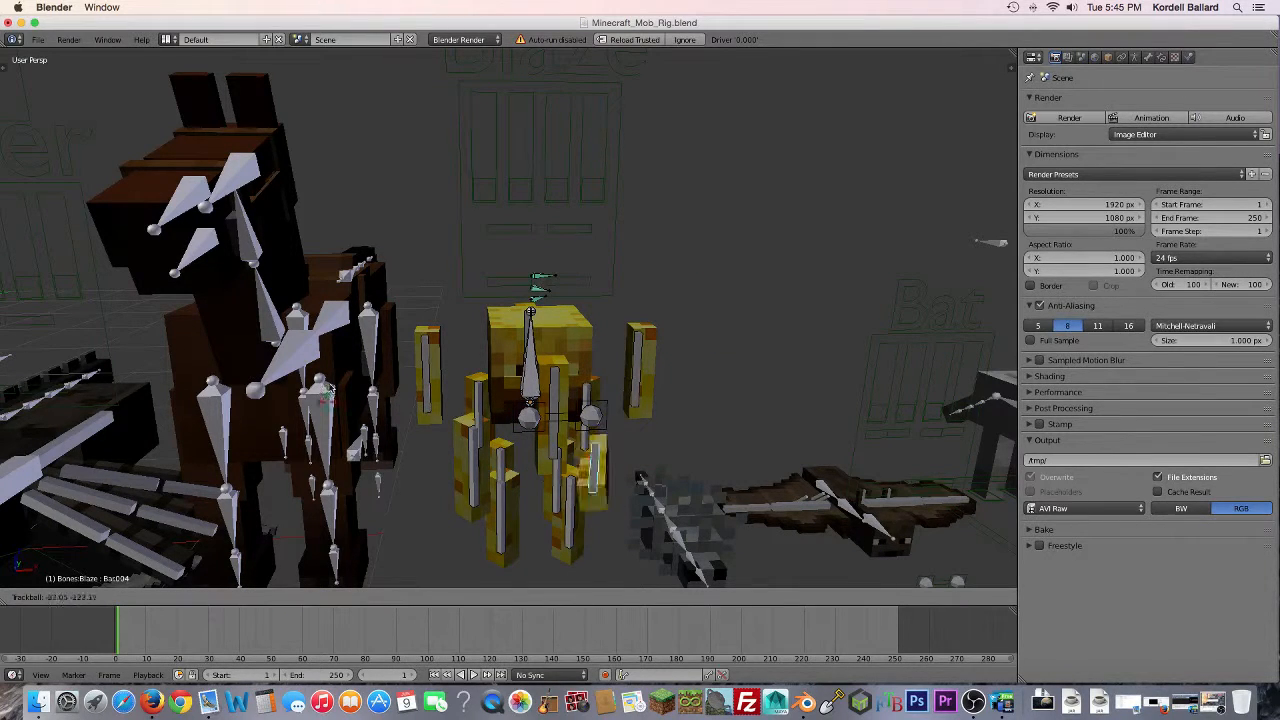
{"action": "left_click", "coordinate": [400, 408]}
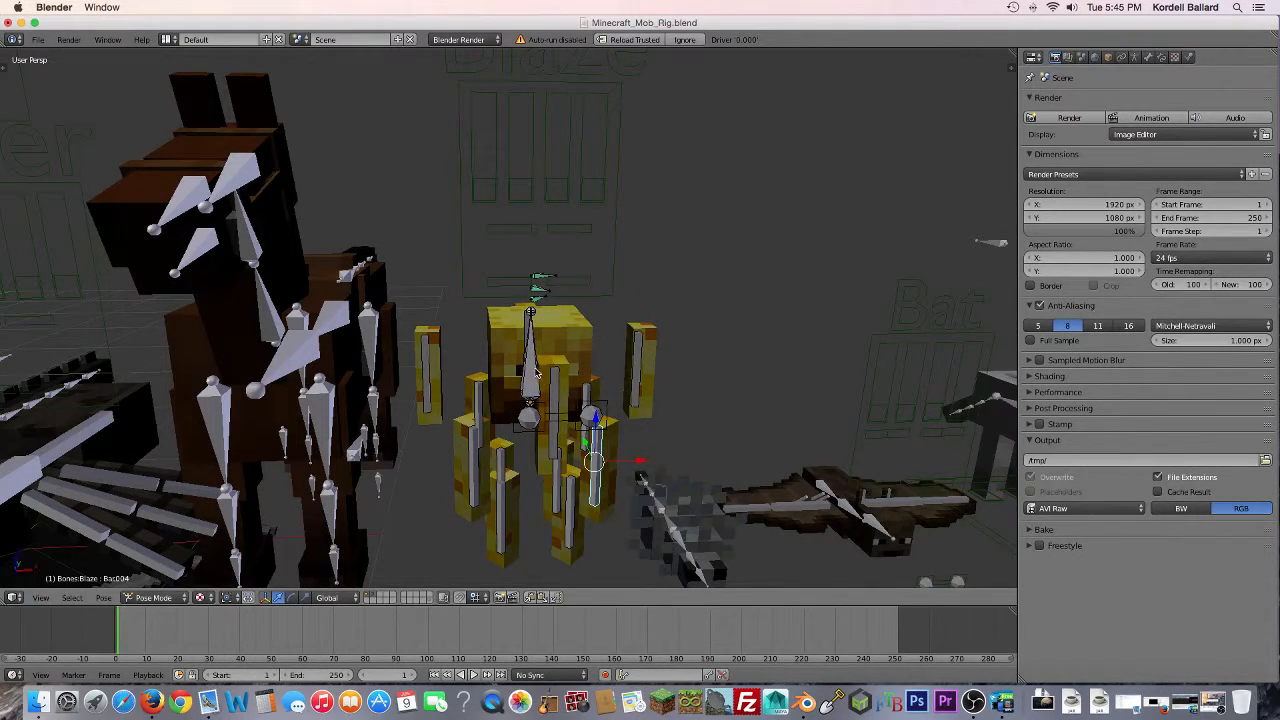
Step: Select the Snowman's driver panel above its head
{"action": "scroll", "coordinate": [642, 437], "scroll_direction": "down", "scroll_amount": 3}
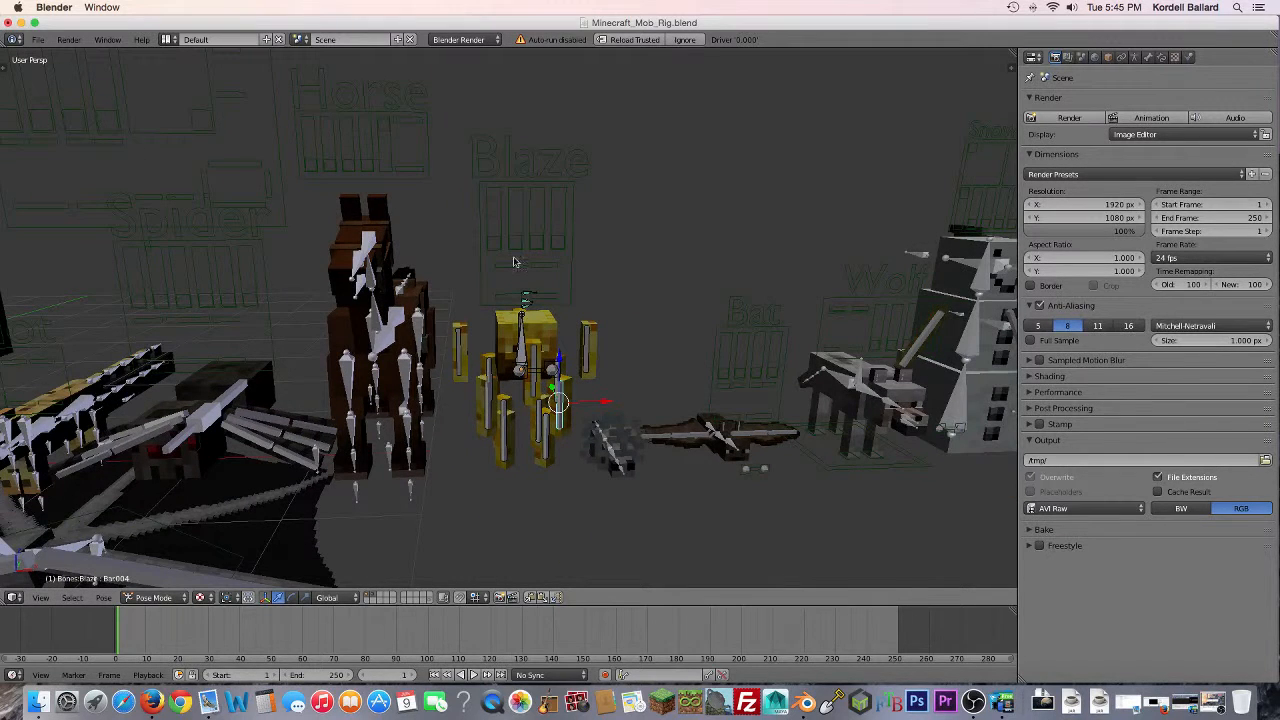
{"action": "key", "text": "space"}
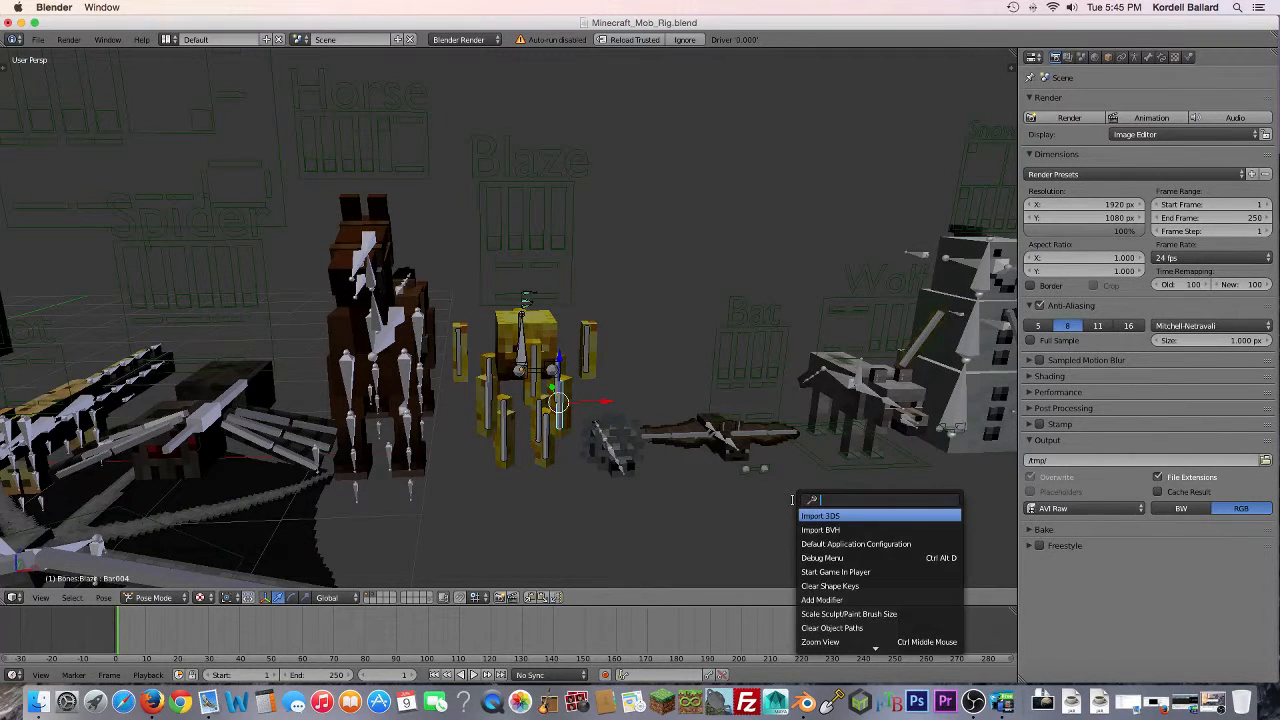
{"action": "key", "text": "Escape"}
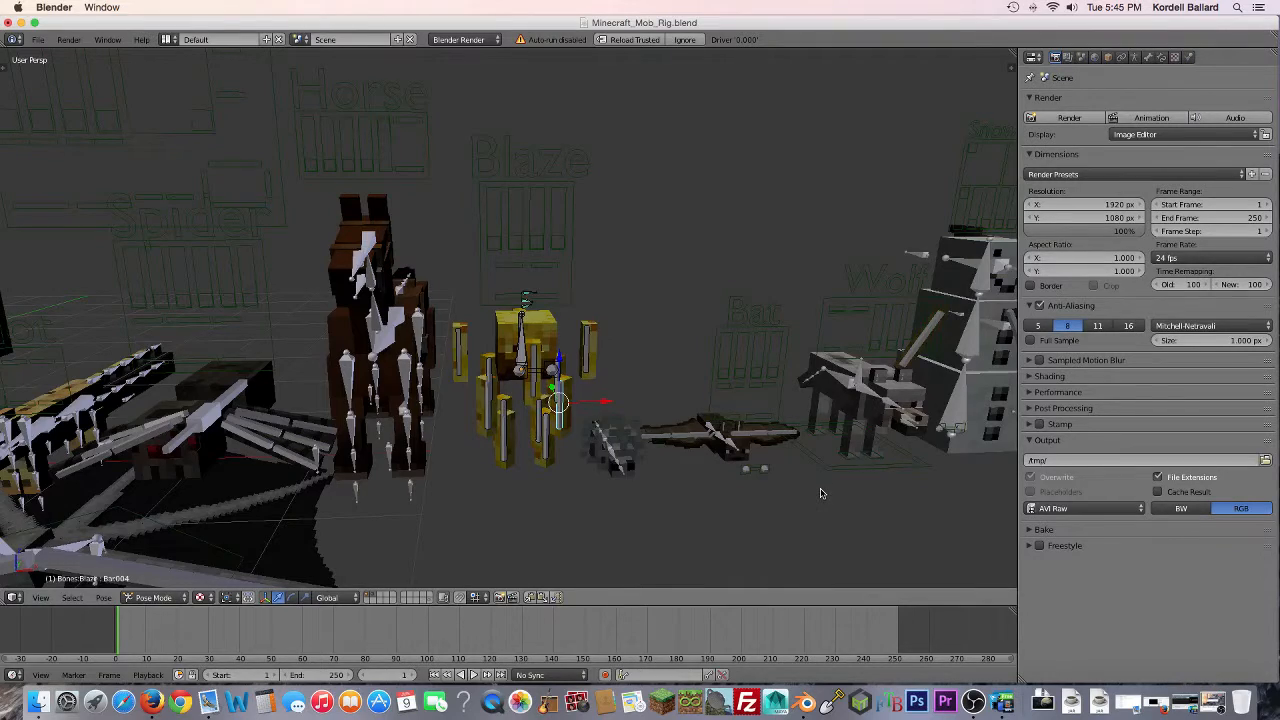
{"action": "middle_click_drag", "start_coordinate": [820, 493], "coordinate": [548, 436]}
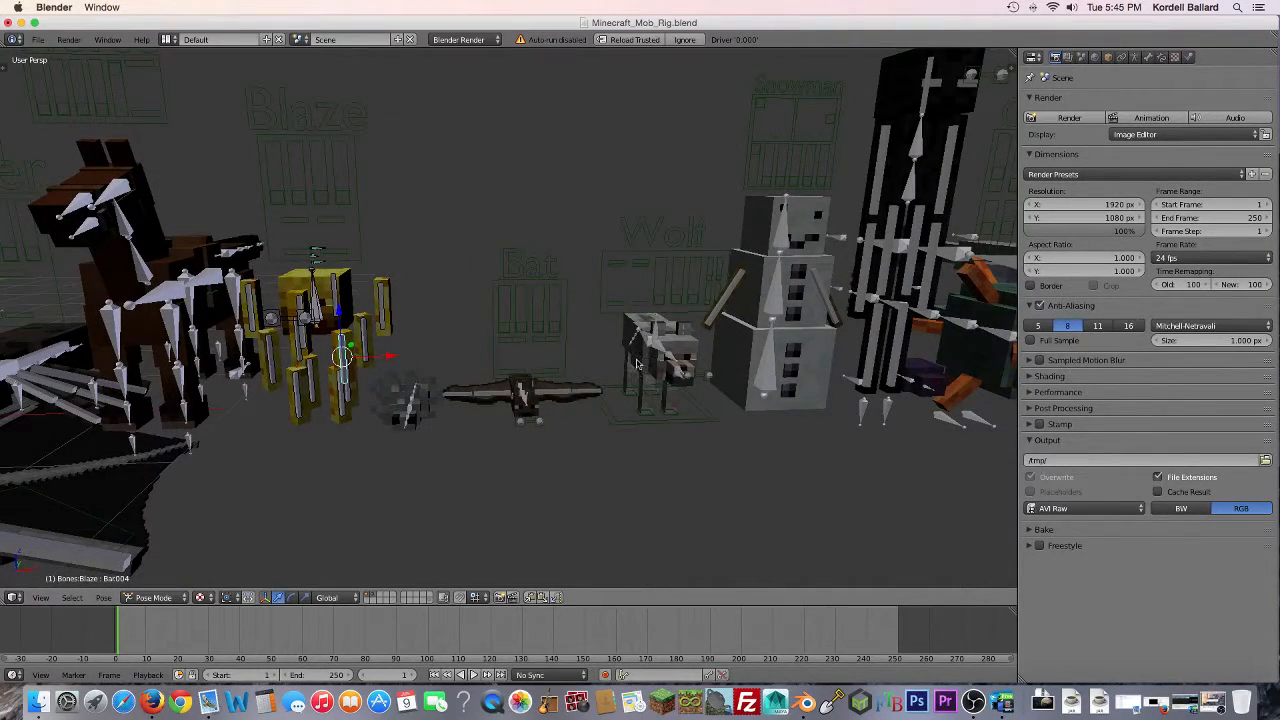
{"action": "middle_click_drag", "start_coordinate": [636, 364], "coordinate": [648, 428]}
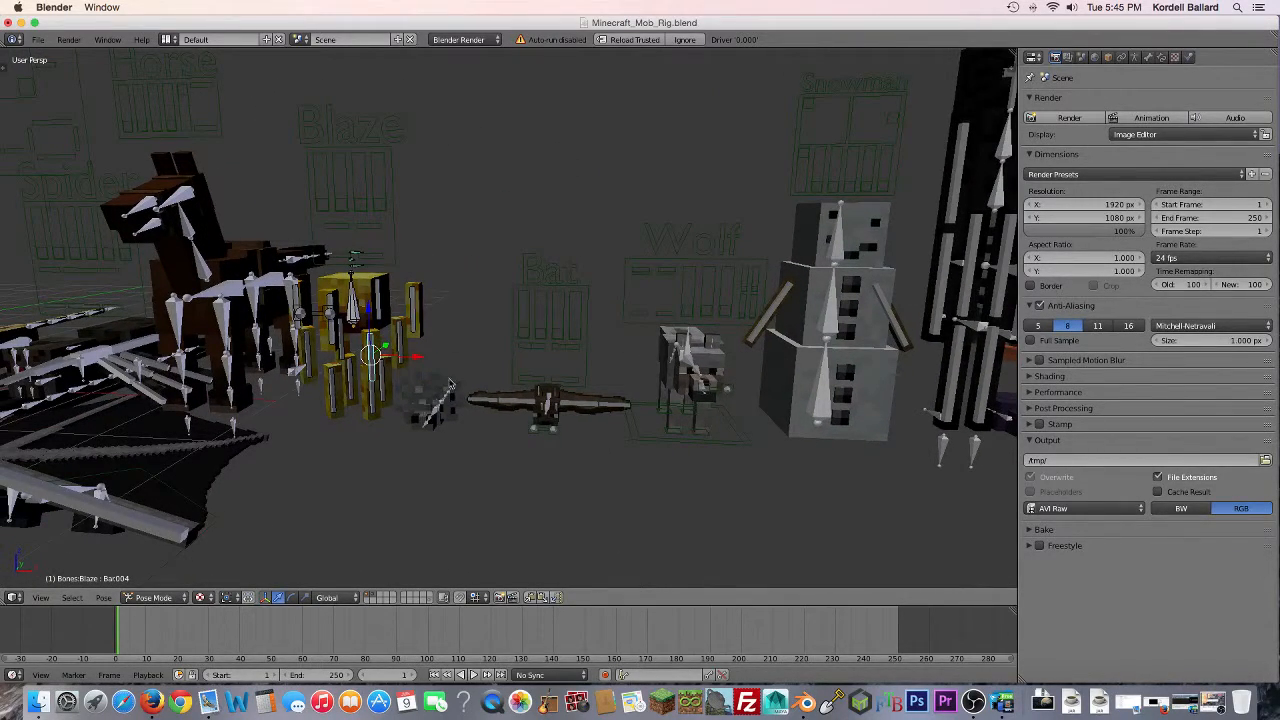
{"action": "middle_click_drag", "start_coordinate": [808, 409], "coordinate": [381, 425]}
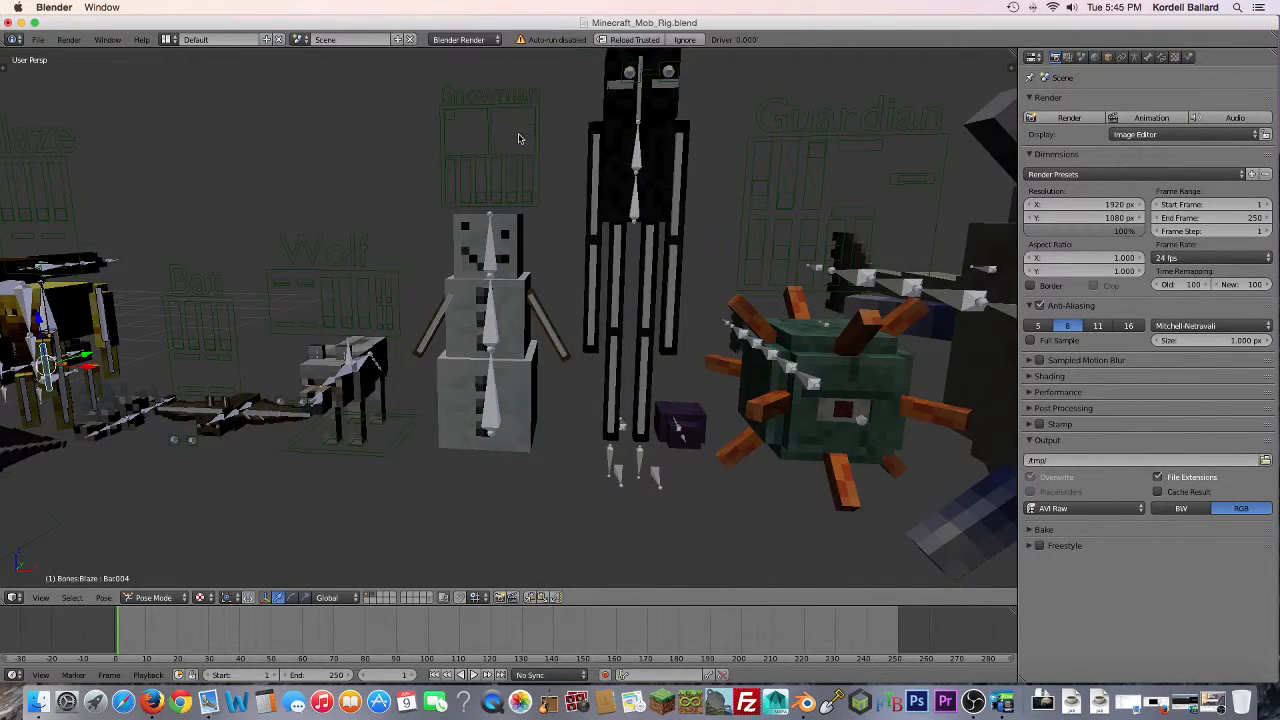
{"action": "right_click", "coordinate": [484, 100]}
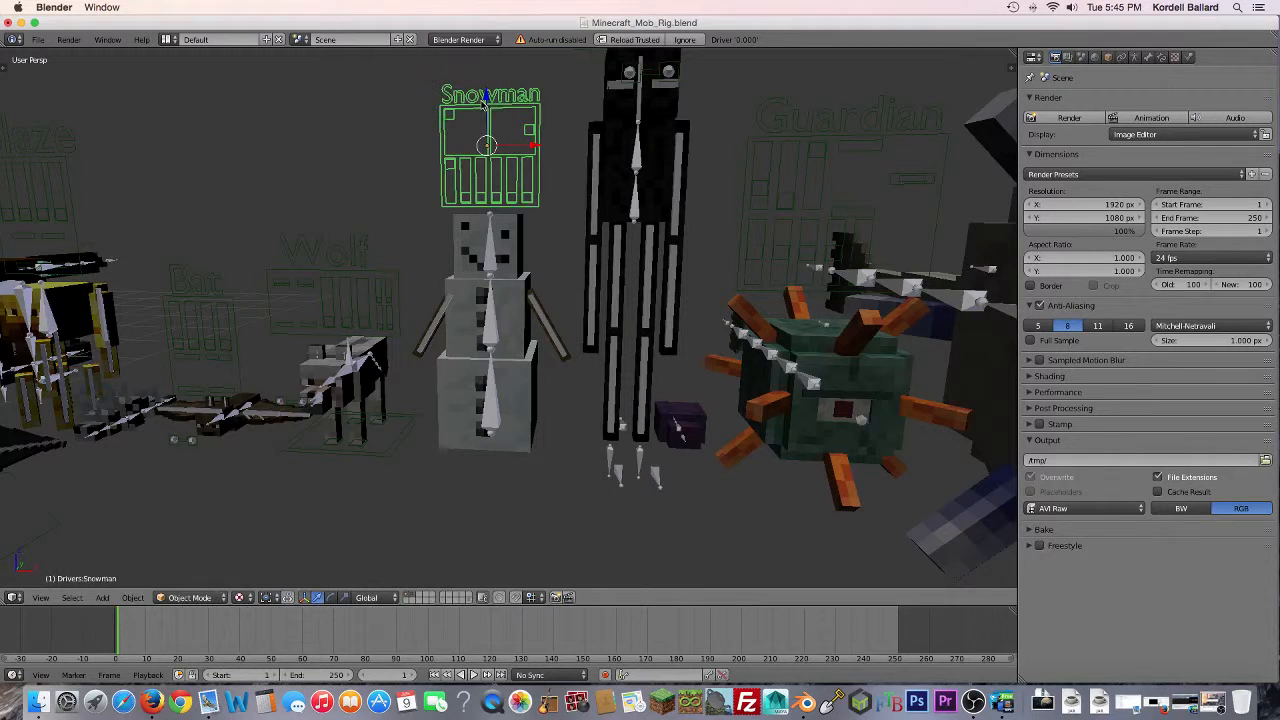
Step: Switch the Snowman's driver panel to Pose Mode and try moving its right eye control
{"action": "left_click", "coordinate": [189, 597]}
{"action": "left_click", "coordinate": [185, 549]}
{"action": "scroll", "coordinate": [406, 303], "scroll_direction": "up", "scroll_amount": 2}
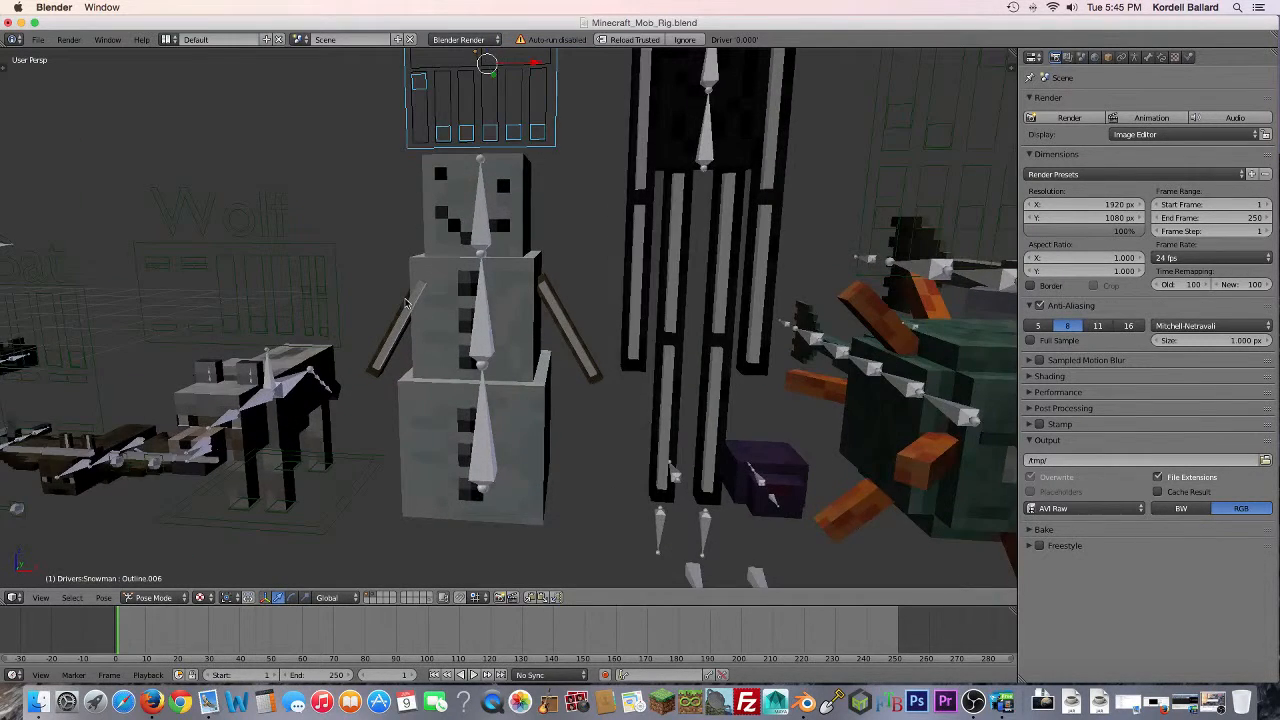
{"action": "middle_click_drag", "start_coordinate": [406, 303], "coordinate": [524, 405], "text": "shift"}
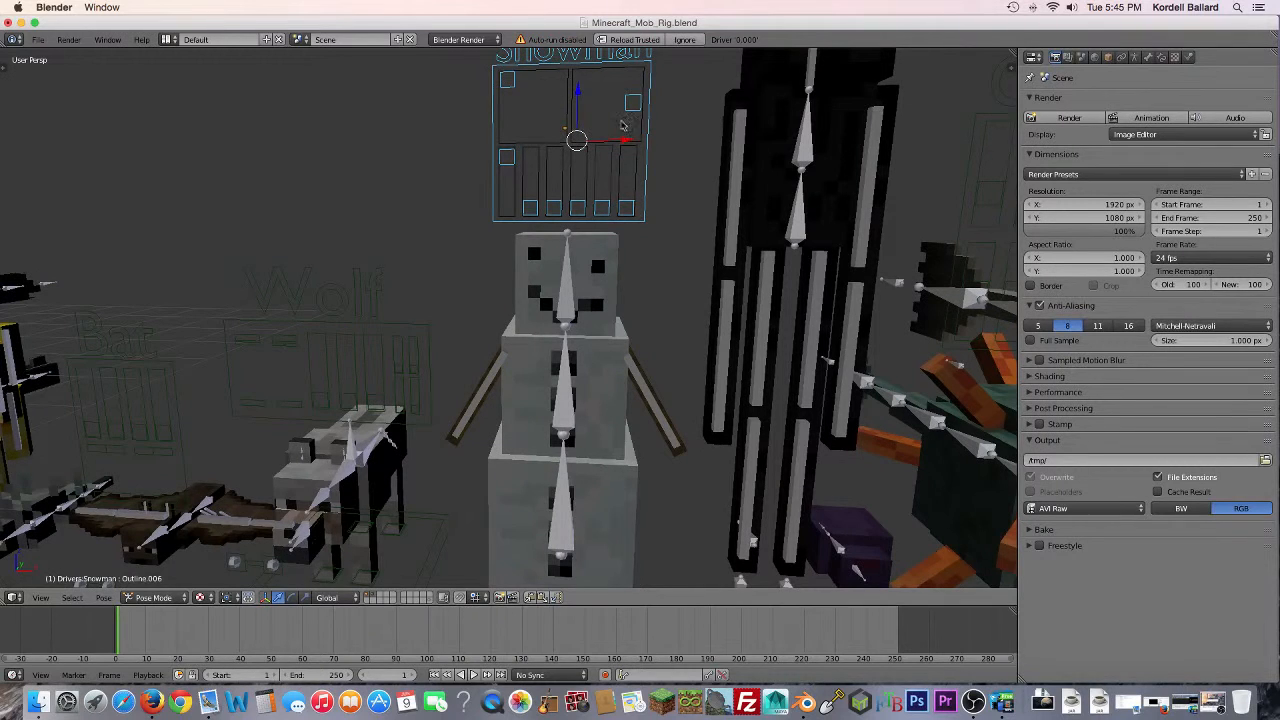
{"action": "right_click", "coordinate": [504, 86]}
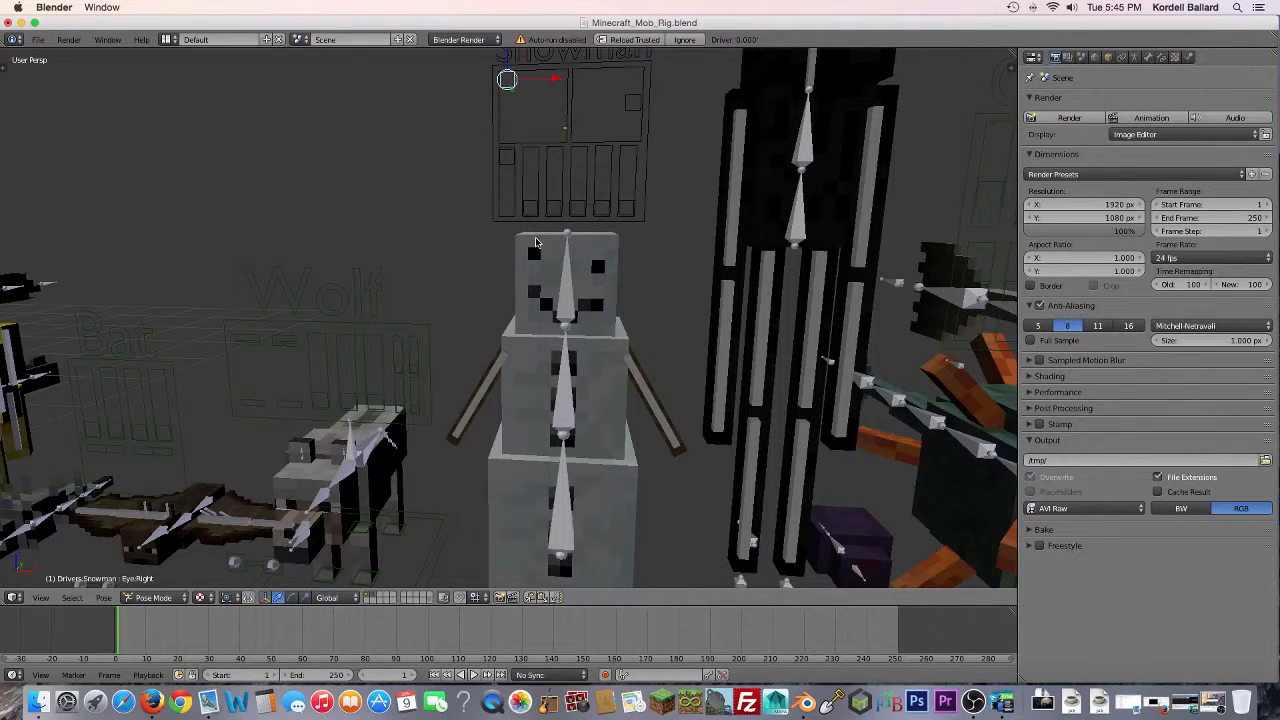
{"action": "key", "text": "g"}
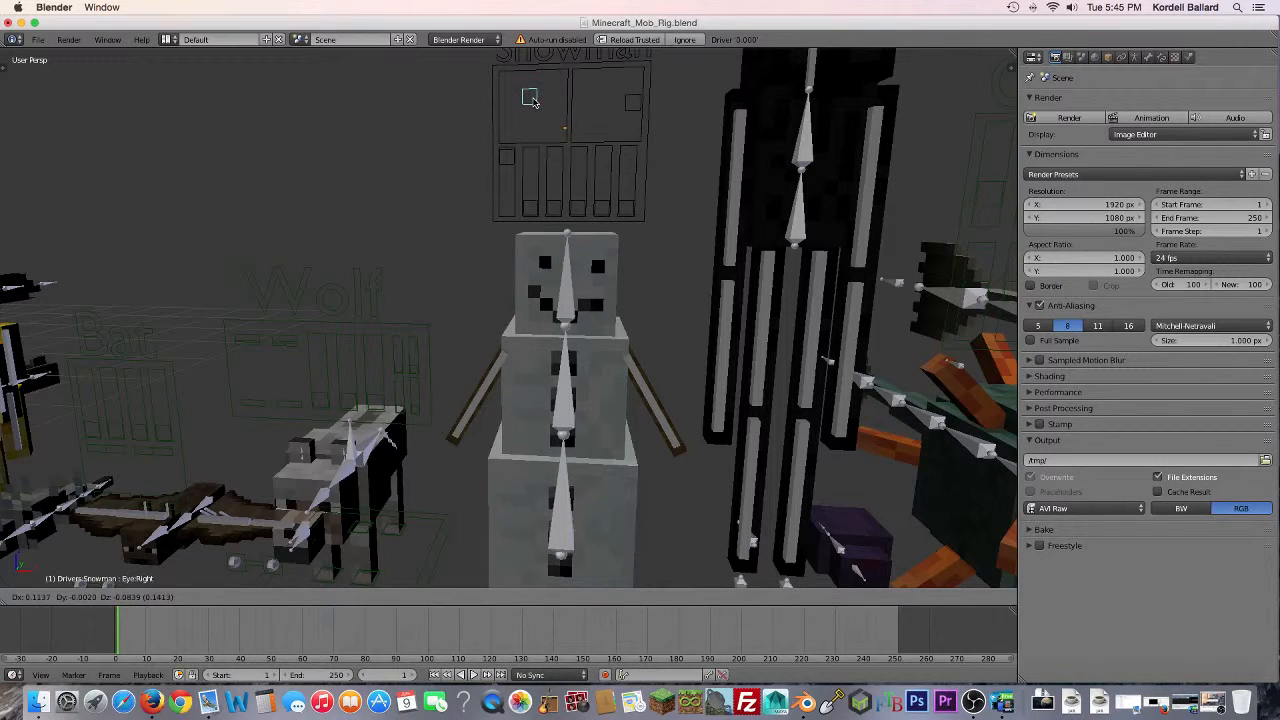
{"action": "right_click", "coordinate": [533, 102]}
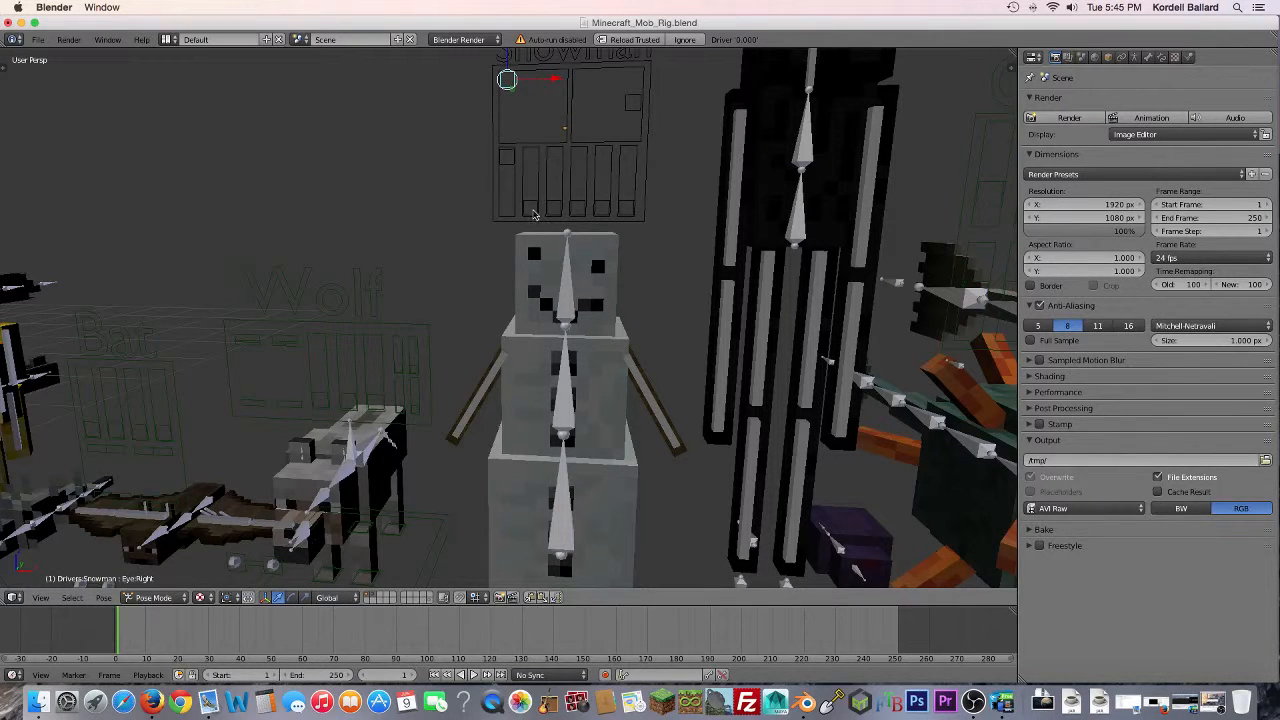
Step: Try the Snowman's Smile, Default, Sad and S mouth sliders in turn to demonstrate the mouth shapes
{"action": "right_click", "coordinate": [531, 209]}
{"action": "key", "text": "g"}
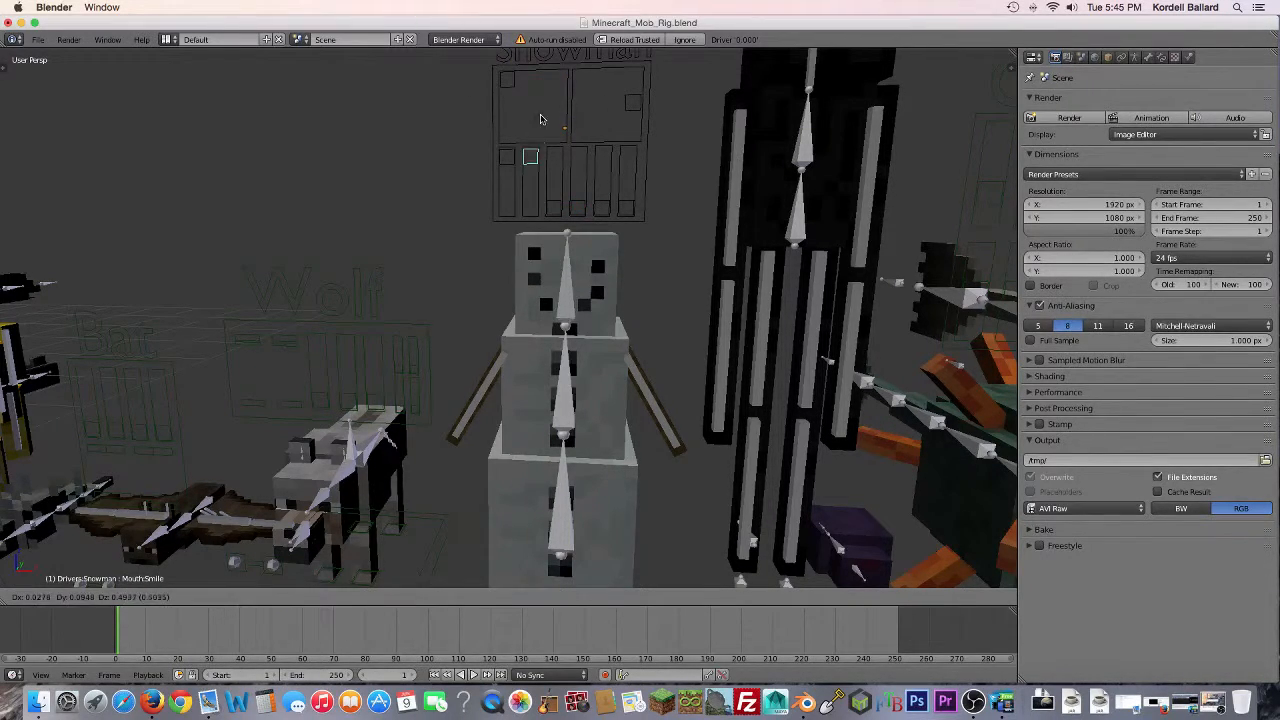
{"action": "left_click", "coordinate": [528, 303]}
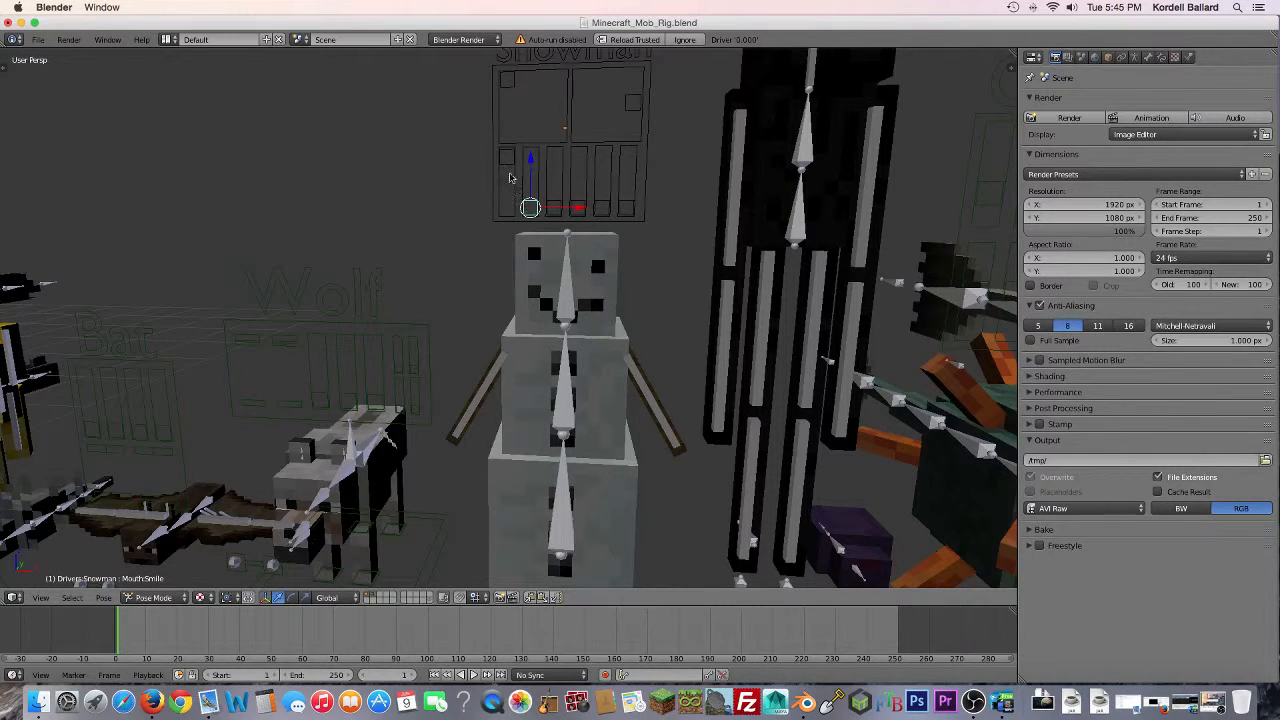
{"action": "right_click", "coordinate": [507, 157]}
{"action": "key", "text": "g"}
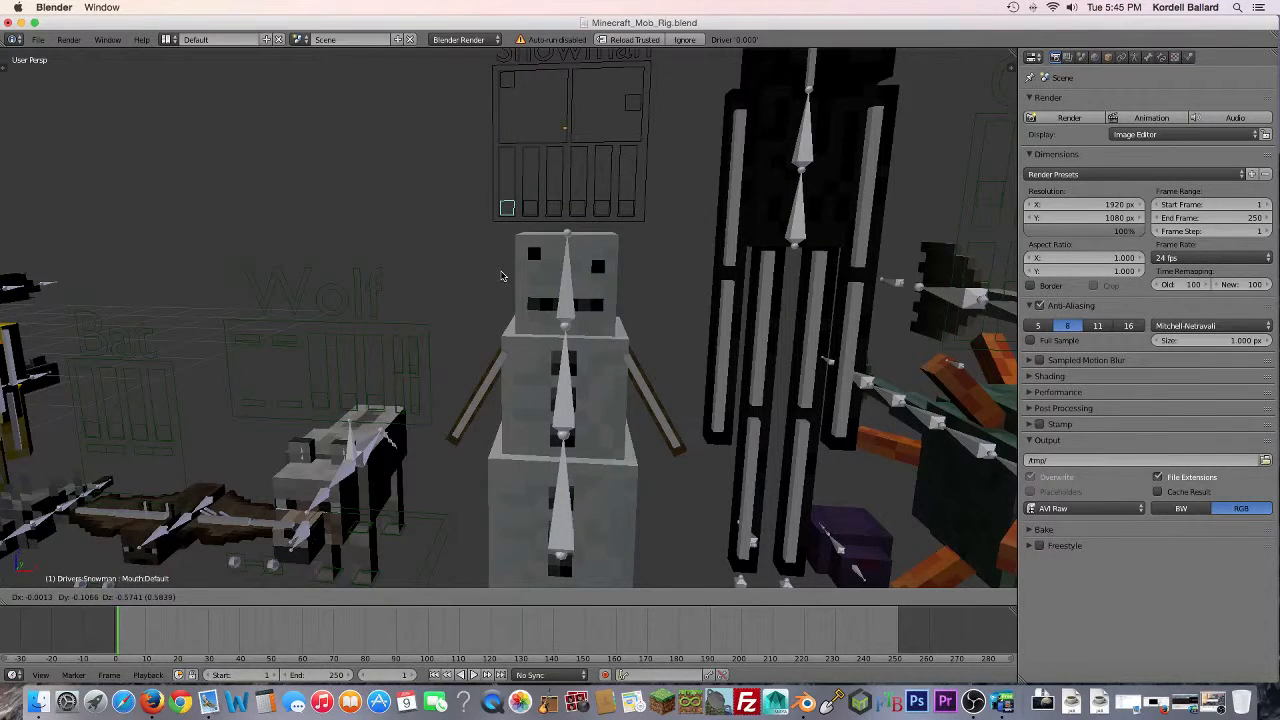
{"action": "left_click", "coordinate": [516, 96]}
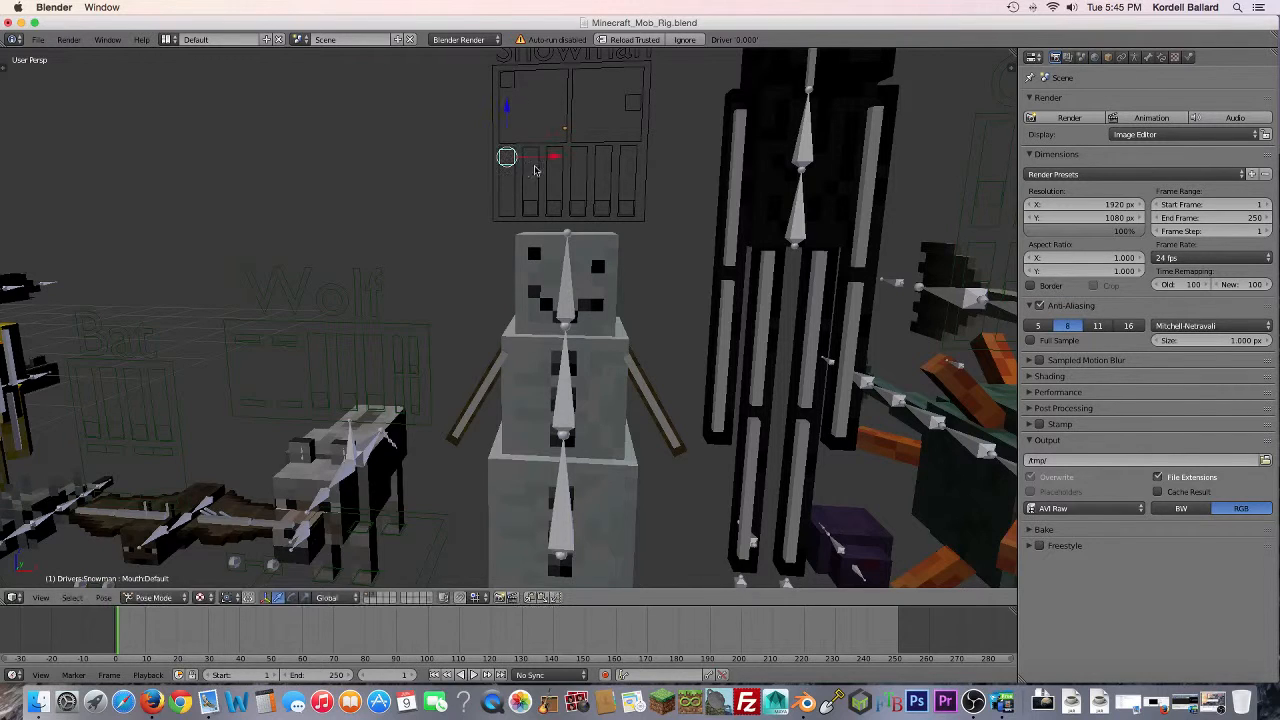
{"action": "right_click", "coordinate": [554, 208]}
{"action": "key", "text": "g"}
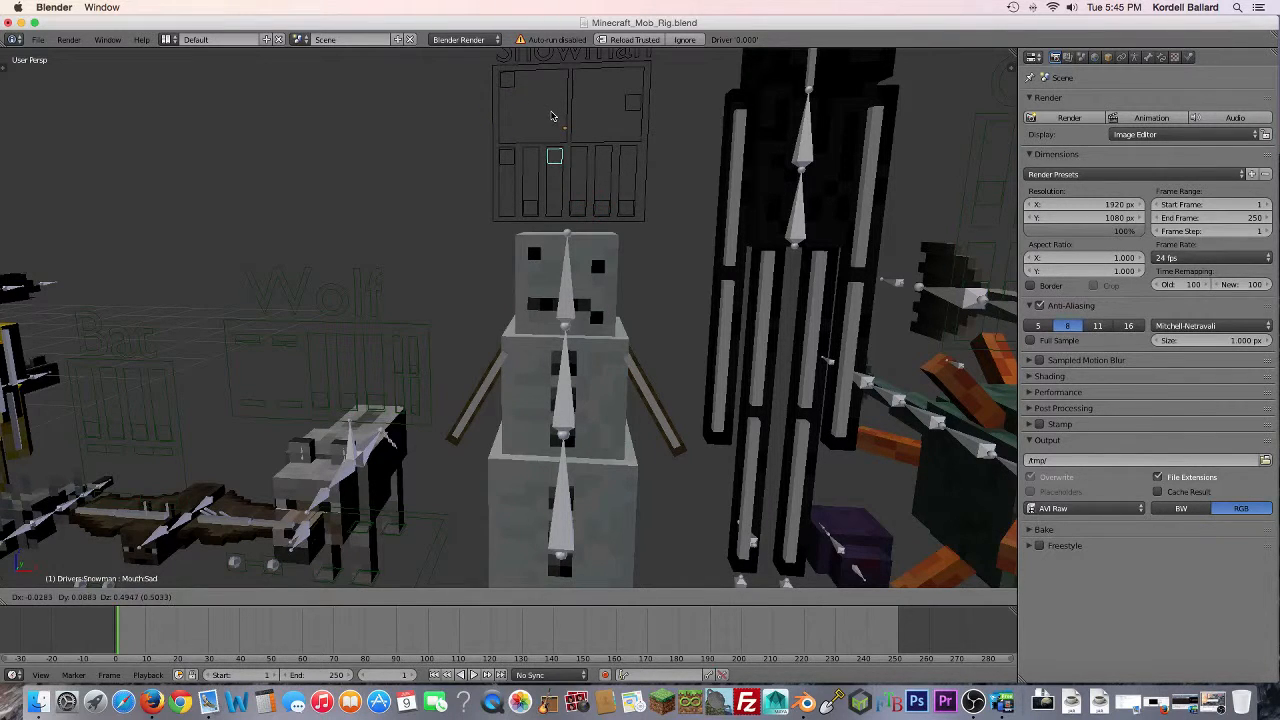
{"action": "right_click", "coordinate": [566, 294]}
{"action": "right_click", "coordinate": [576, 208]}
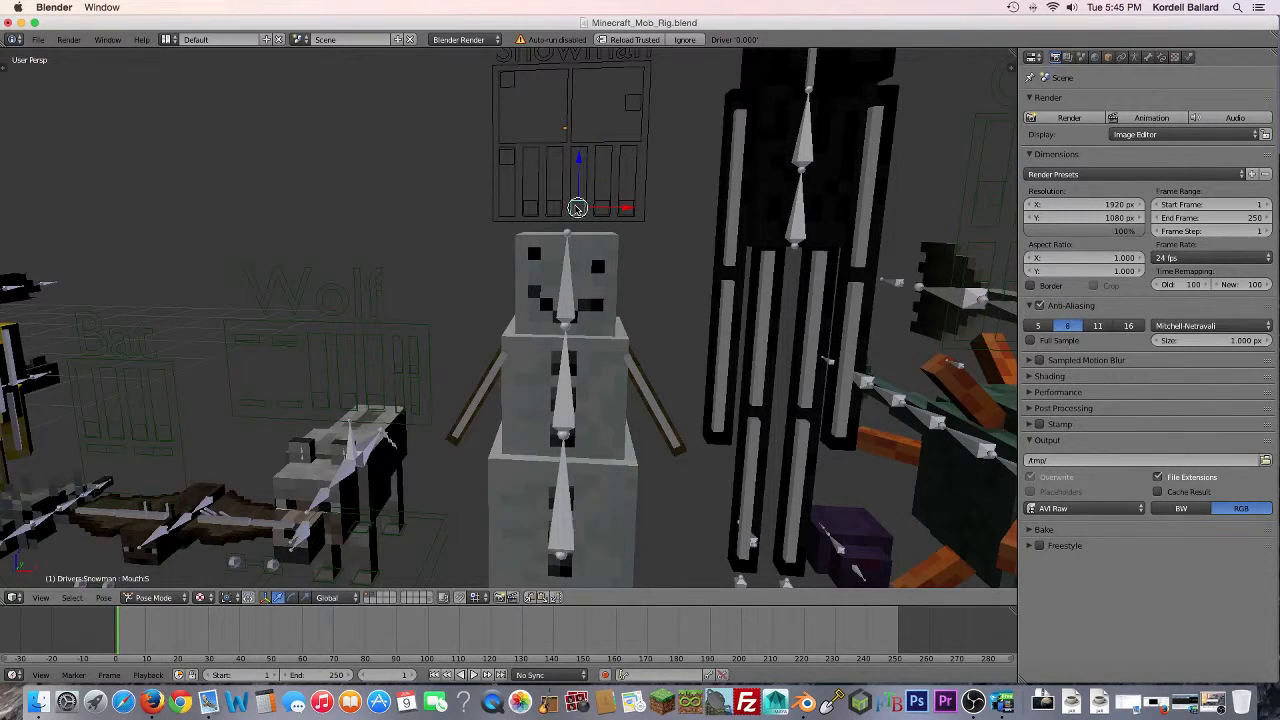
{"action": "key", "text": "g"}
{"action": "left_click", "coordinate": [572, 266]}
Step: Try the Snowman's right and left eye size sliders in turn
{"action": "right_click", "coordinate": [602, 207]}
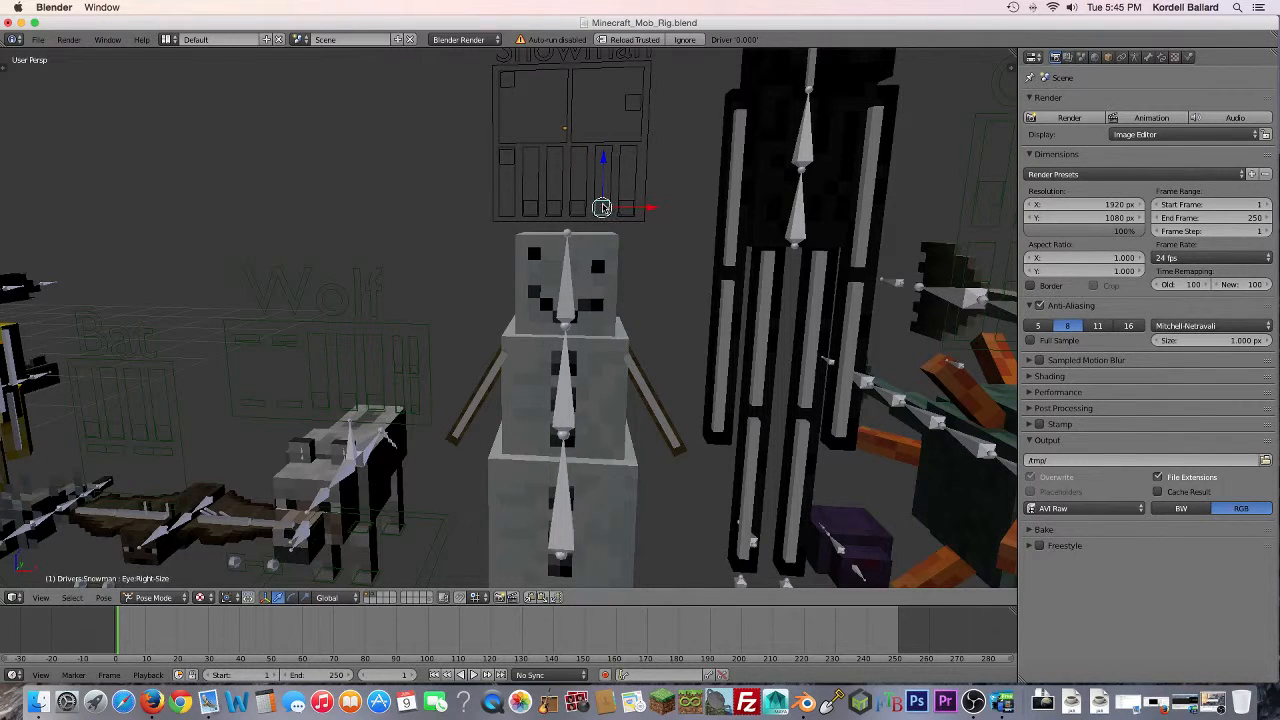
{"action": "key", "text": "g"}
{"action": "left_click", "coordinate": [594, 185]}
{"action": "right_click", "coordinate": [622, 208]}
{"action": "key", "text": "g"}
{"action": "left_click", "coordinate": [630, 113]}
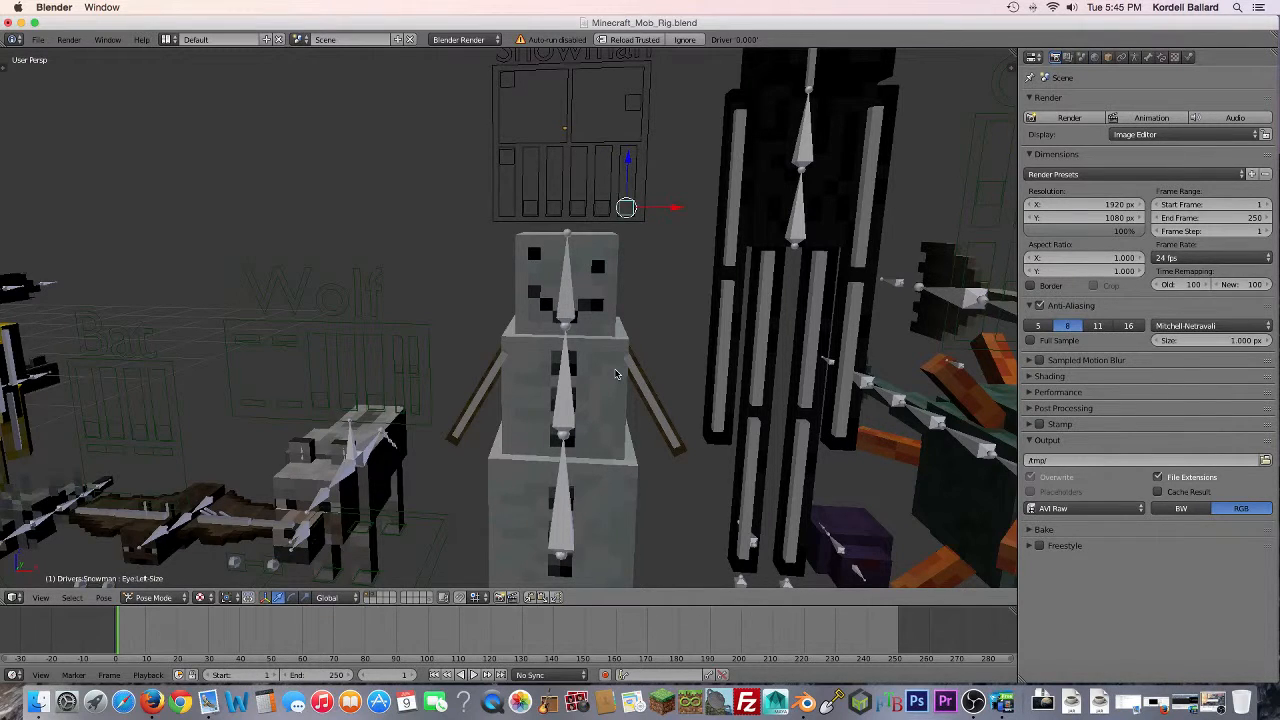
Step: Examine the remaining mobs past the Snowman, including the Guardians and the rabbit, and the whole mob lineup
{"action": "scroll", "coordinate": [616, 374], "scroll_direction": "down", "scroll_amount": 3}
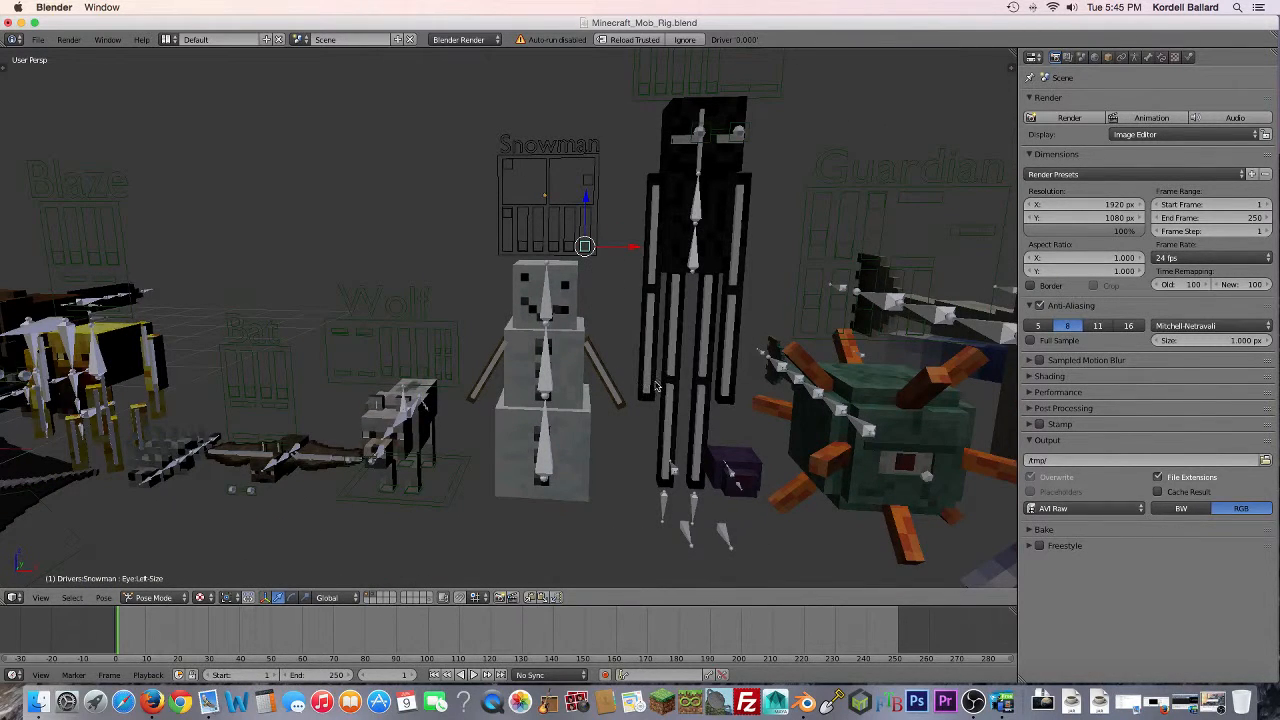
{"action": "middle_click_drag", "start_coordinate": [656, 386], "coordinate": [695, 350]}
{"action": "middle_click_drag", "start_coordinate": [660, 409], "coordinate": [578, 316], "text": "shift"}
{"action": "middle_click_drag", "start_coordinate": [806, 337], "coordinate": [551, 349], "text": "shift"}
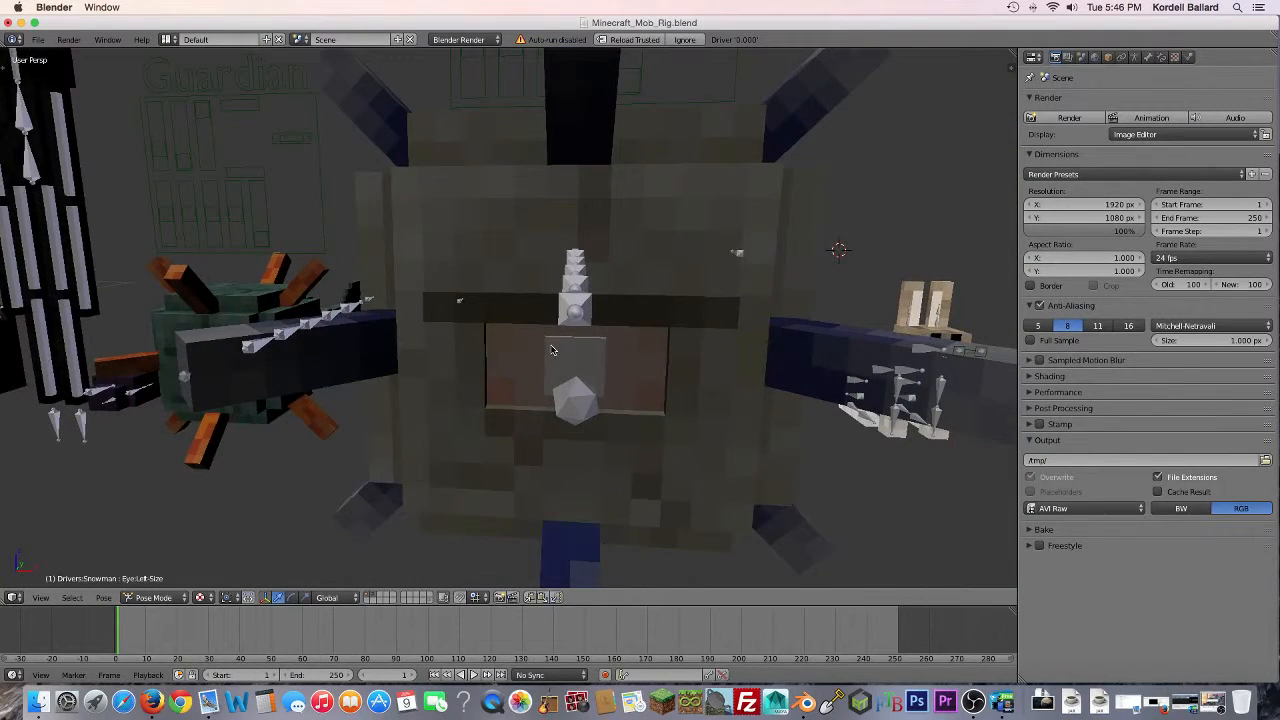
{"action": "middle_click_drag", "start_coordinate": [679, 318], "coordinate": [332, 313]}
{"action": "middle_click_drag", "start_coordinate": [531, 401], "coordinate": [544, 378]}
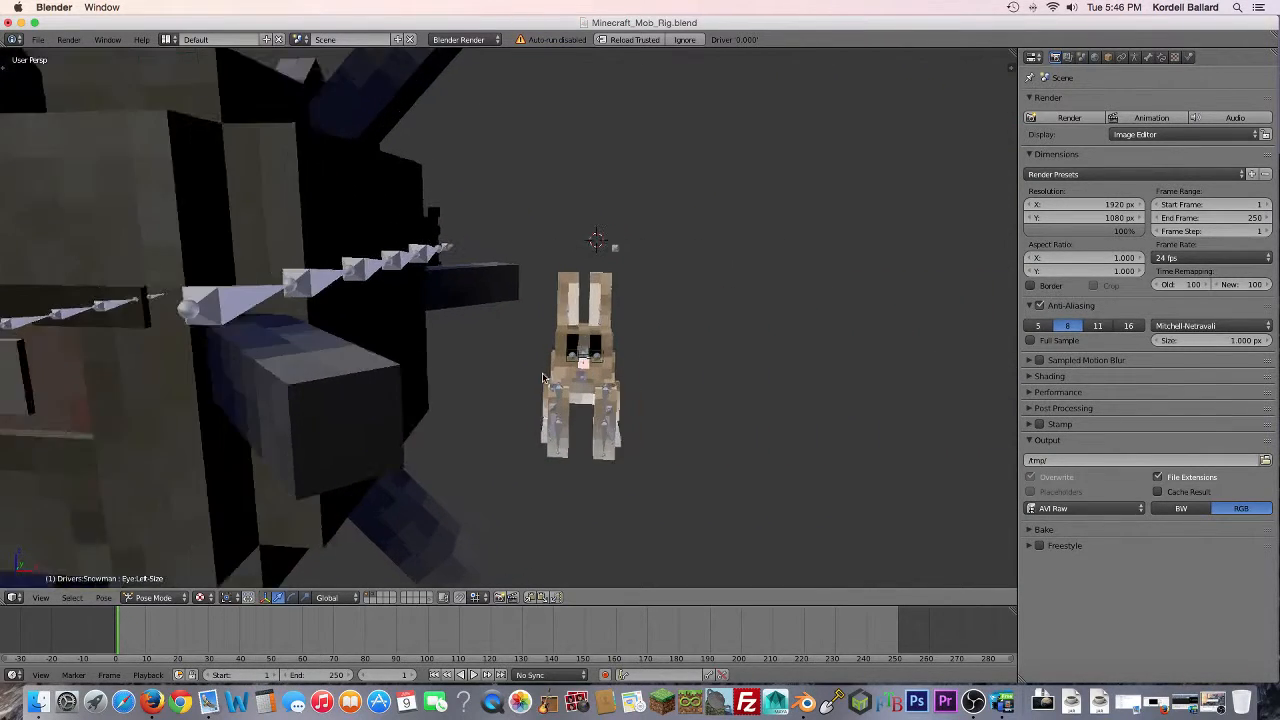
{"action": "scroll", "coordinate": [543, 378], "scroll_direction": "up", "scroll_amount": 3}
{"action": "middle_click_drag", "start_coordinate": [750, 394], "coordinate": [459, 370], "text": "shift"}
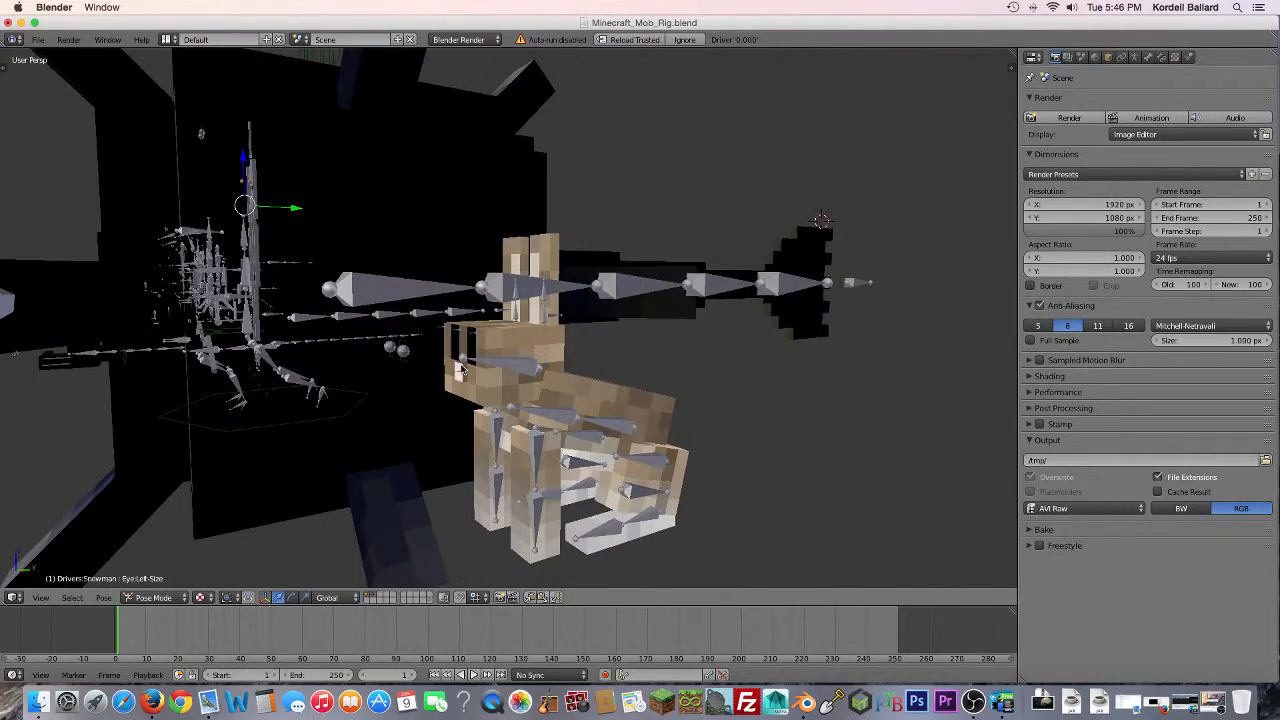
{"action": "scroll", "coordinate": [459, 370], "scroll_direction": "down", "scroll_amount": 8}
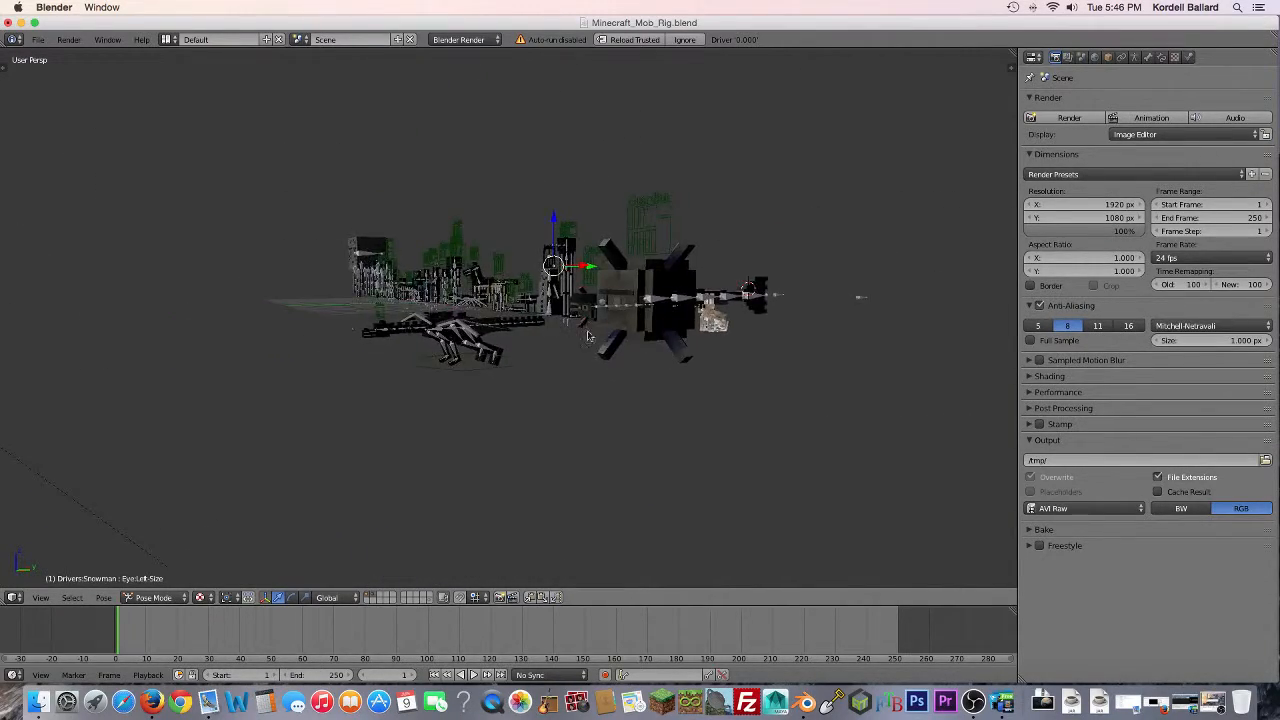
{"action": "middle_click_drag", "start_coordinate": [588, 336], "coordinate": [665, 341]}
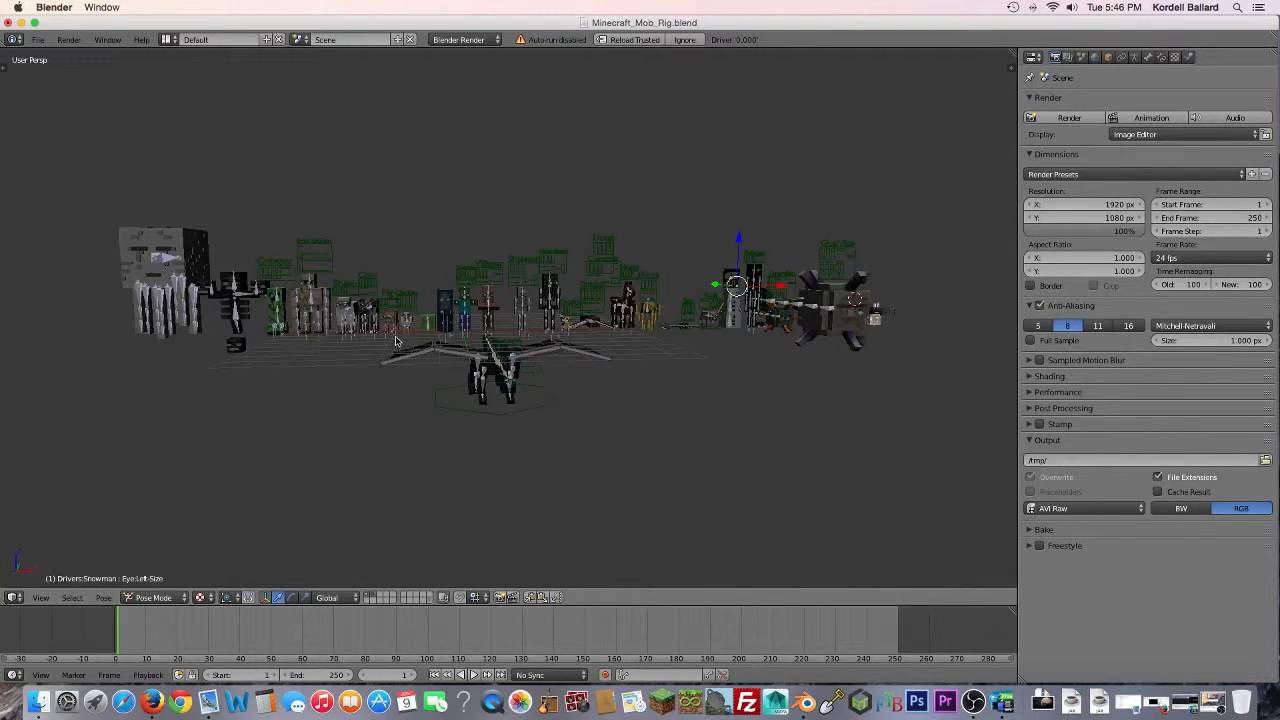
Step: Open the file Minecraft_Simple_Rig.blend from the Blender Minecraft Rig folder
{"action": "left_click", "coordinate": [38, 40]}
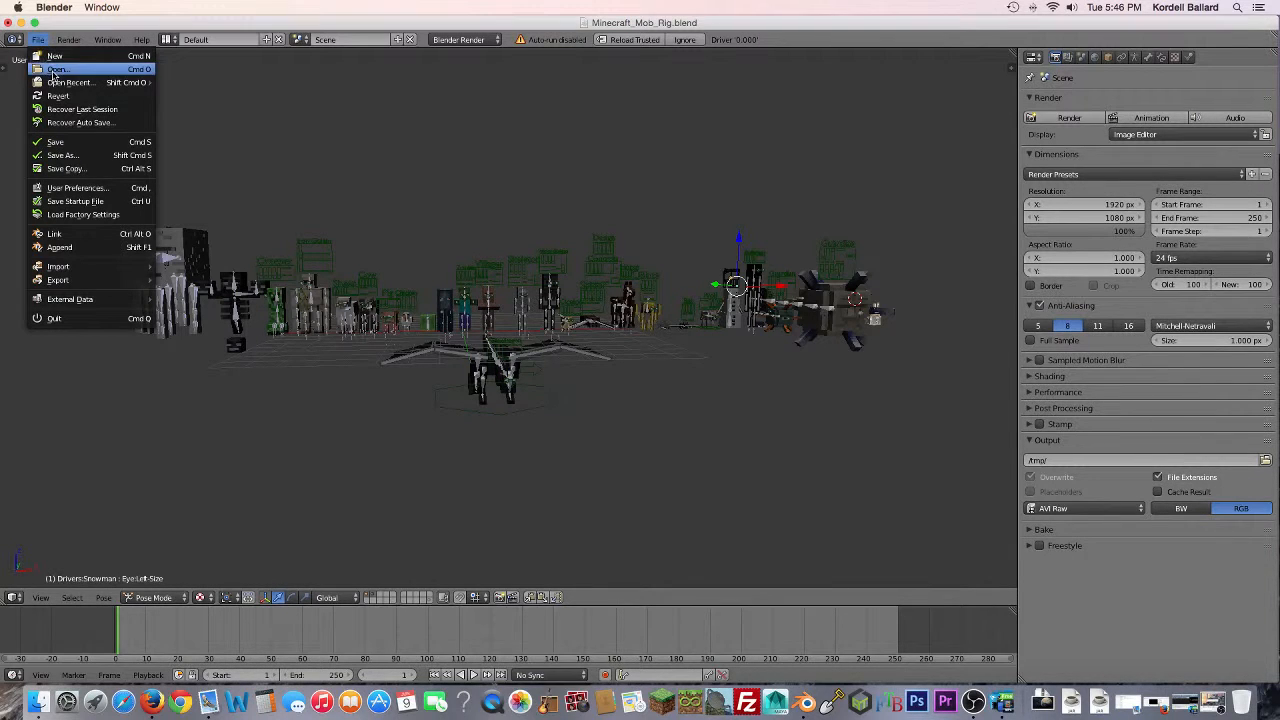
{"action": "left_click", "coordinate": [57, 71]}
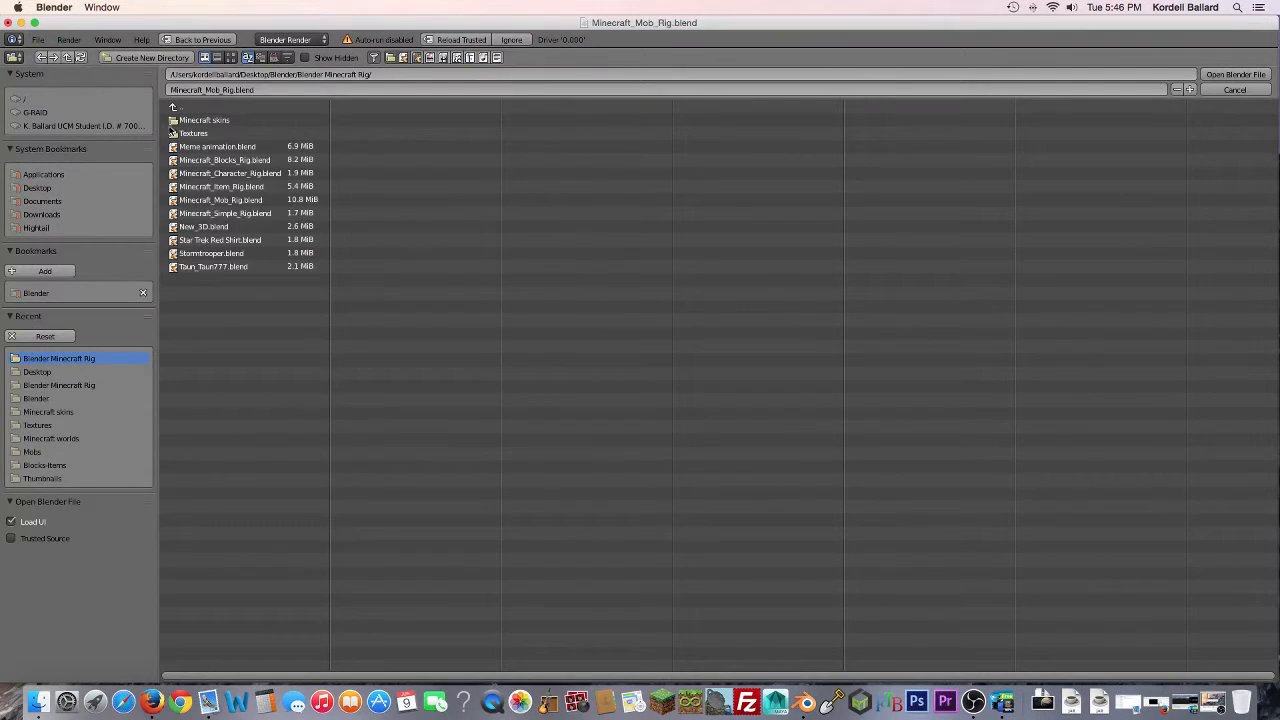
{"action": "left_click", "coordinate": [243, 214]}
{"action": "double_click", "coordinate": [243, 216]}
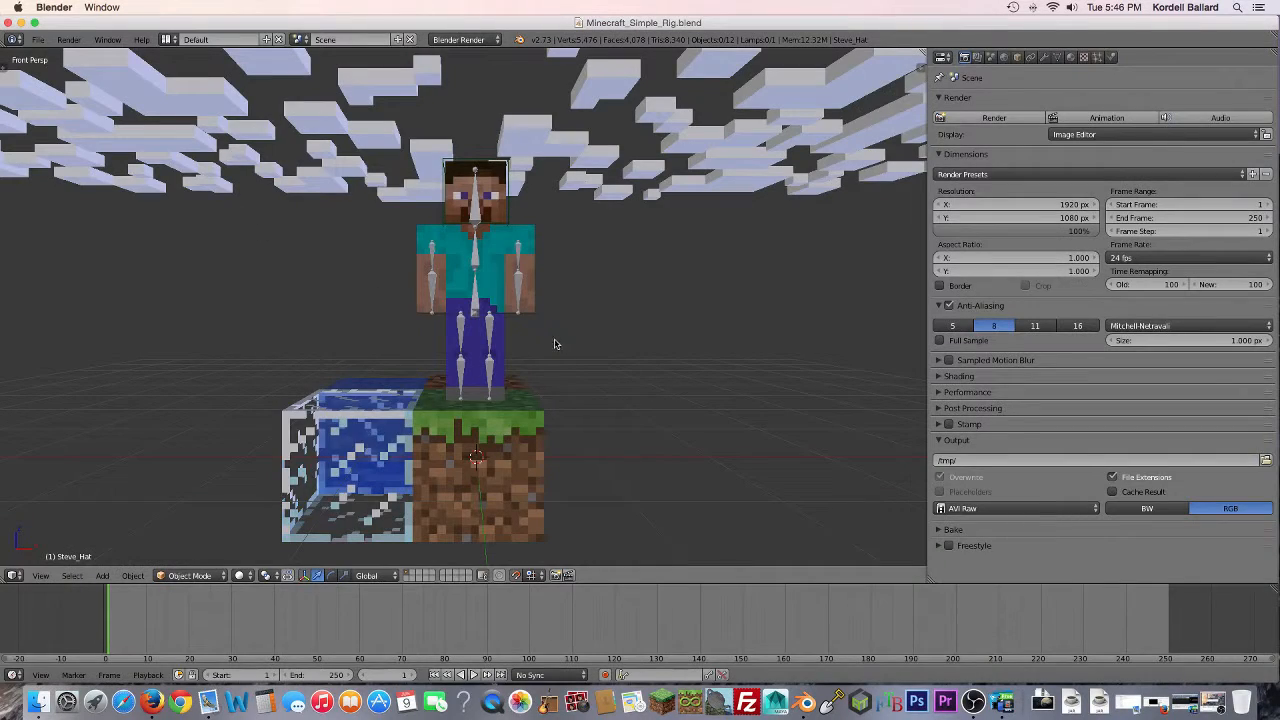
Step: Examine the simple rig scene, including the Steve character and its bones, the blocks, the clouds, the sun and the moon
{"action": "middle_click_drag", "start_coordinate": [548, 351], "coordinate": [531, 141]}
{"action": "middle_click_drag", "start_coordinate": [519, 186], "coordinate": [518, 343]}
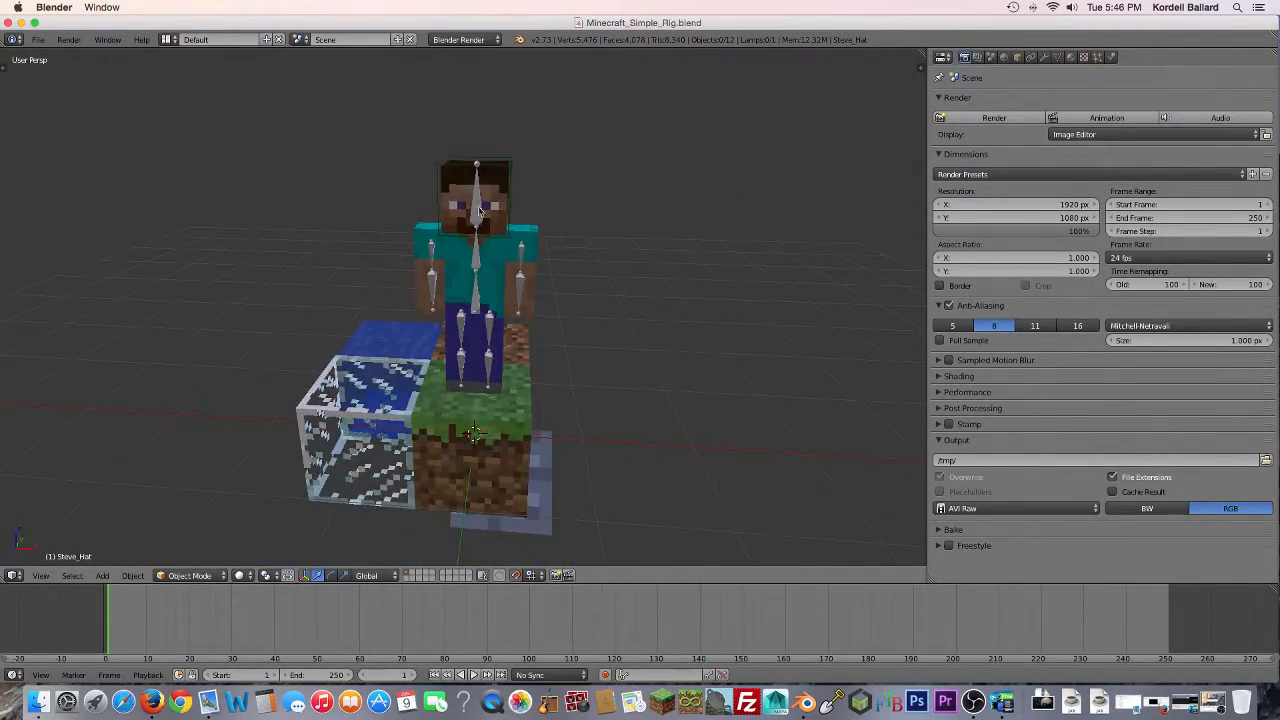
{"action": "scroll", "coordinate": [485, 220], "scroll_direction": "down", "scroll_amount": 10}
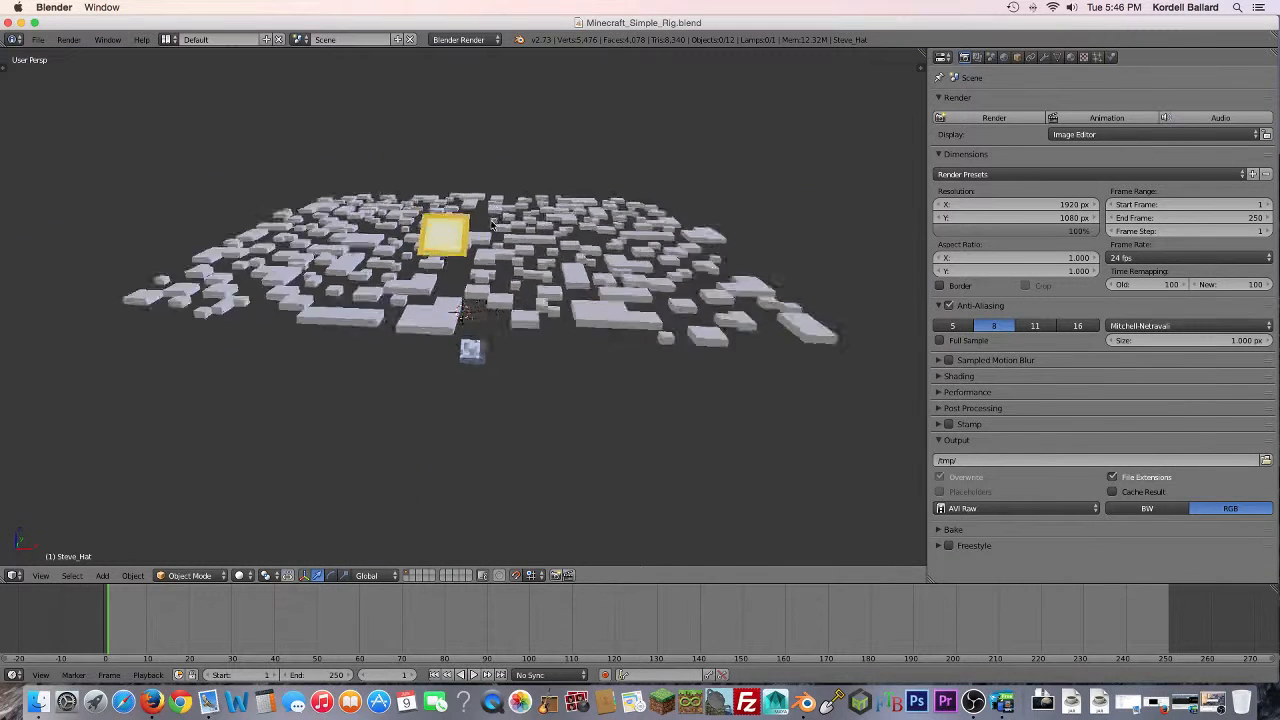
{"action": "scroll", "coordinate": [491, 223], "scroll_direction": "up", "scroll_amount": 12}
{"action": "scroll", "coordinate": [491, 225], "scroll_direction": "down", "scroll_amount": 3}
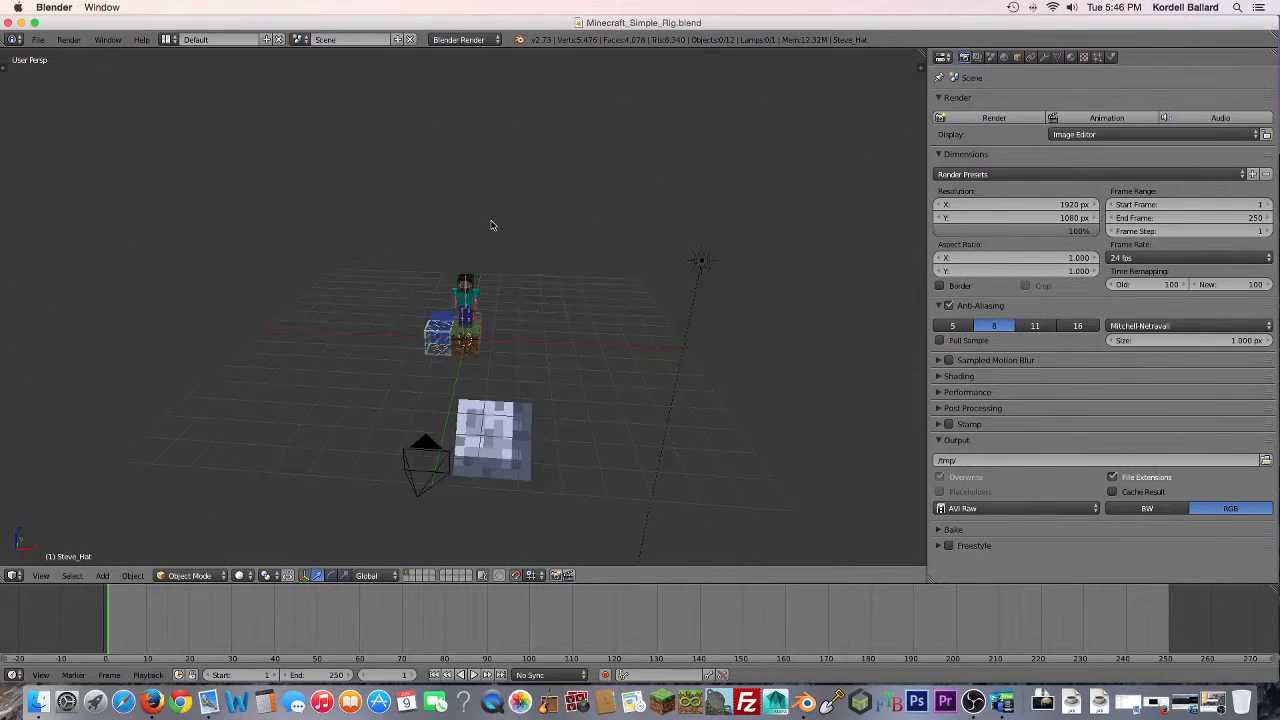
{"action": "scroll", "coordinate": [491, 225], "scroll_direction": "down", "scroll_amount": 2}
{"action": "scroll", "coordinate": [490, 226], "scroll_direction": "up", "scroll_amount": 8}
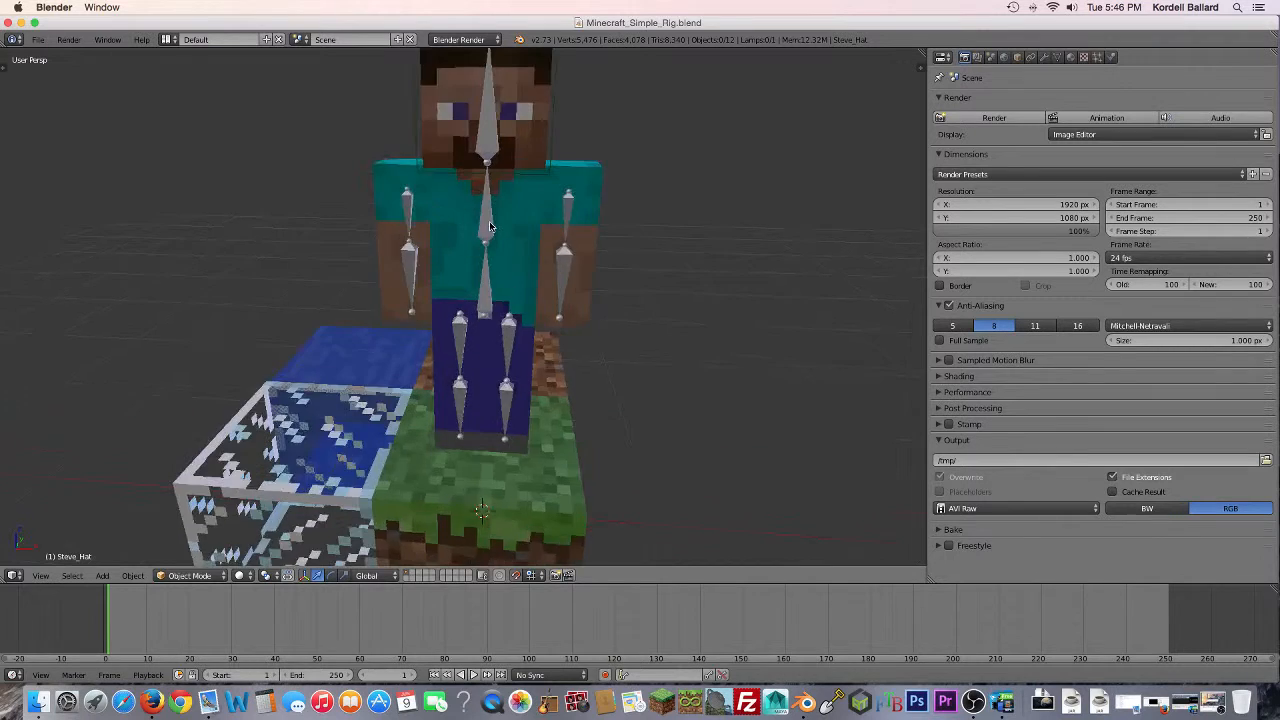
{"action": "scroll", "coordinate": [490, 226], "scroll_direction": "down", "scroll_amount": 4}
{"action": "scroll", "coordinate": [488, 240], "scroll_direction": "up", "scroll_amount": 5}
{"action": "scroll", "coordinate": [470, 300], "scroll_direction": "down", "scroll_amount": 2}
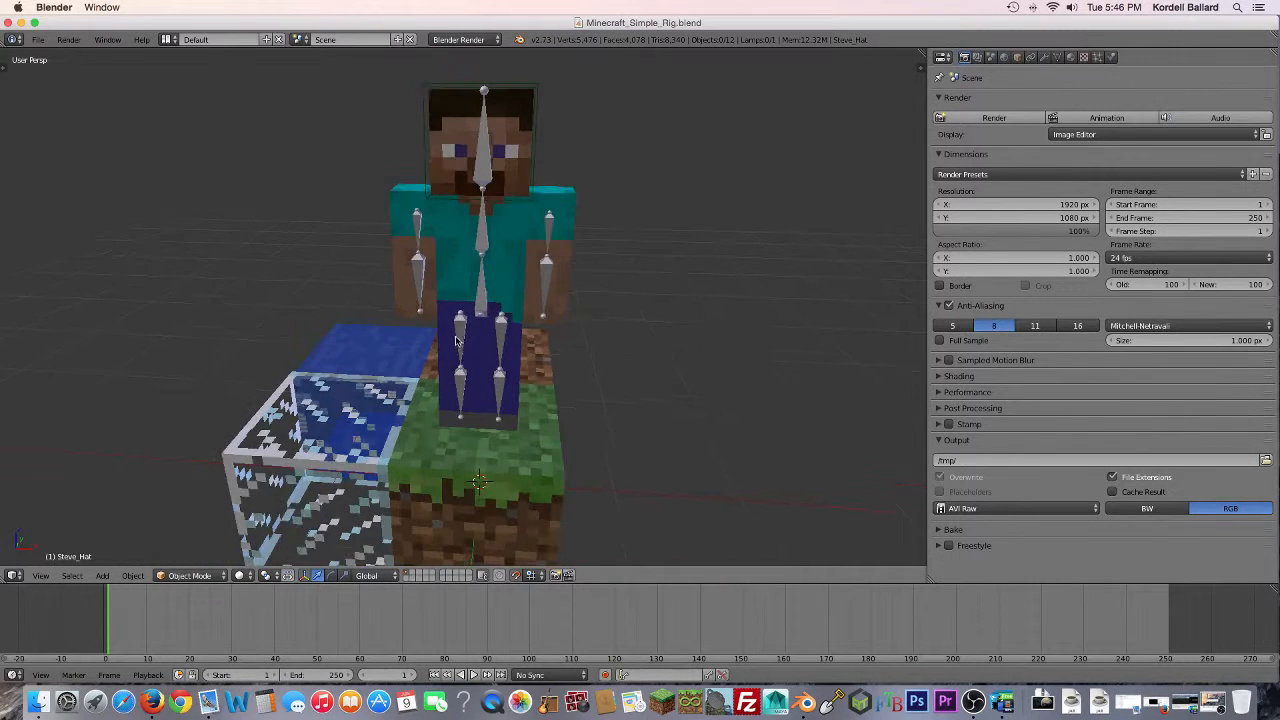
{"action": "scroll", "coordinate": [456, 341], "scroll_direction": "down", "scroll_amount": 1}
Step: Select the glass block and preview the scene from several angles in Rendered viewport shading
{"action": "right_click", "coordinate": [370, 422]}
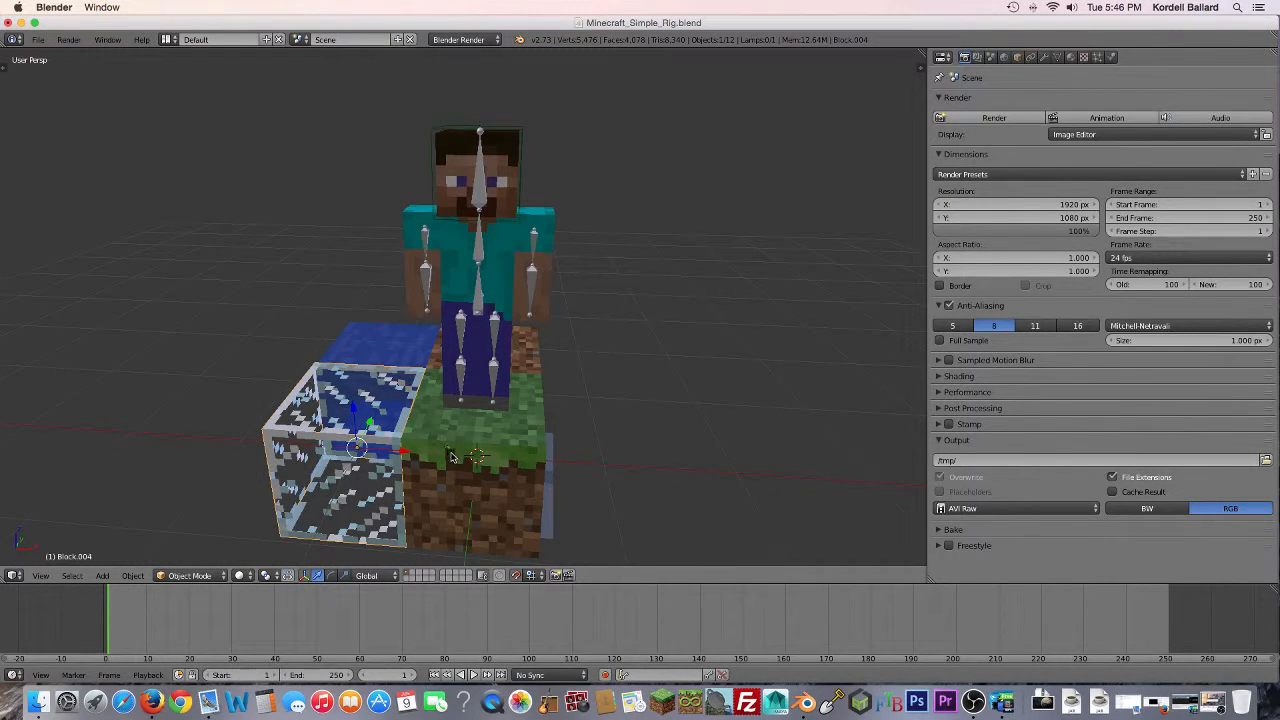
{"action": "middle_click_drag", "start_coordinate": [463, 453], "coordinate": [453, 450]}
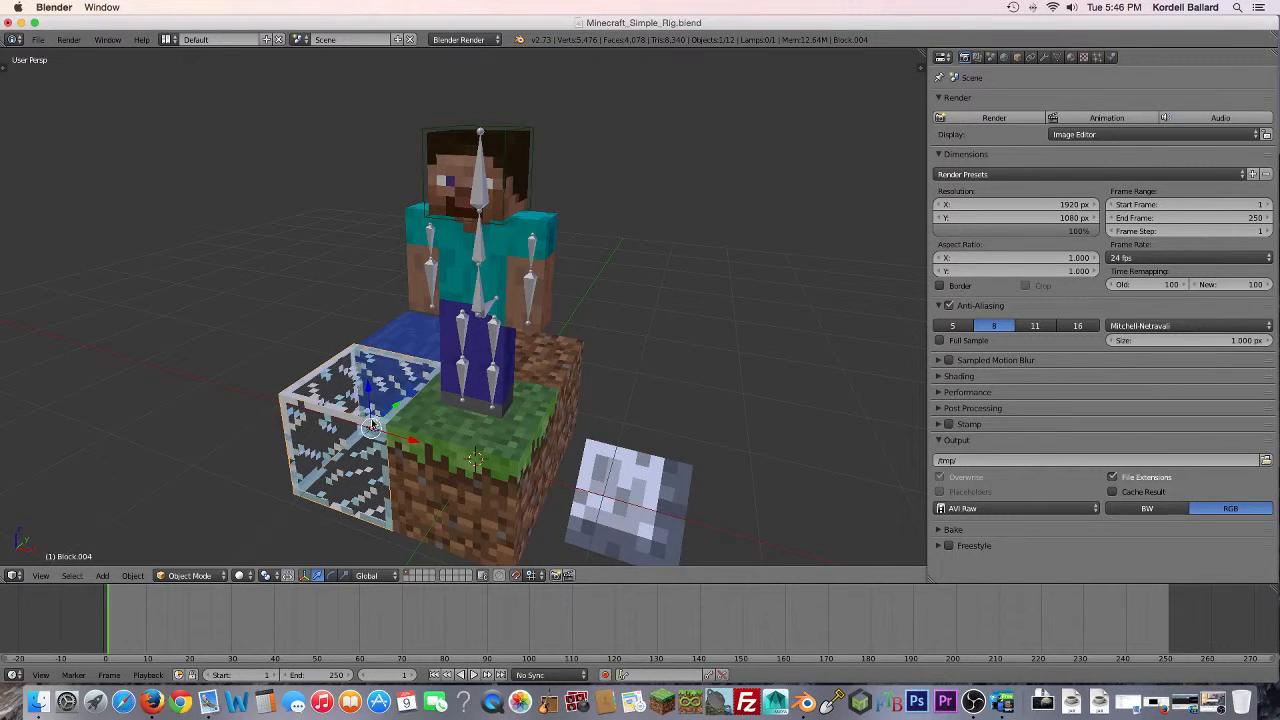
{"action": "left_click", "coordinate": [242, 576]}
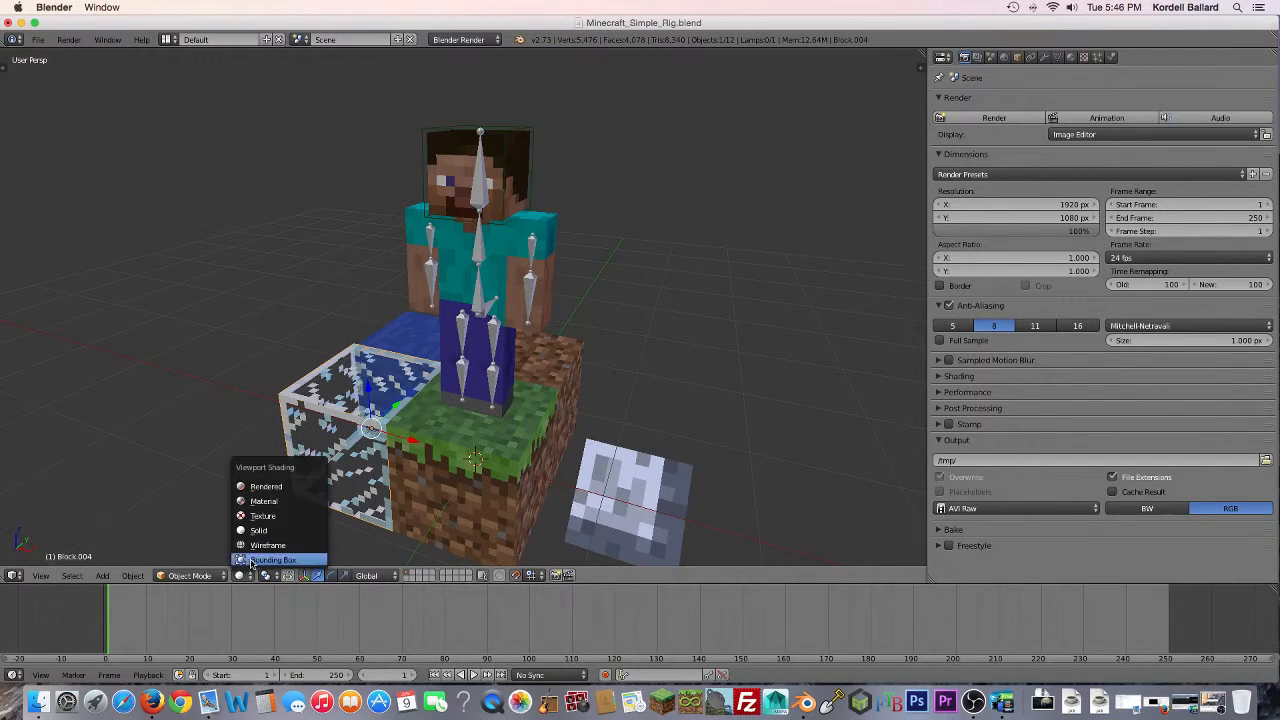
{"action": "left_click", "coordinate": [261, 487]}
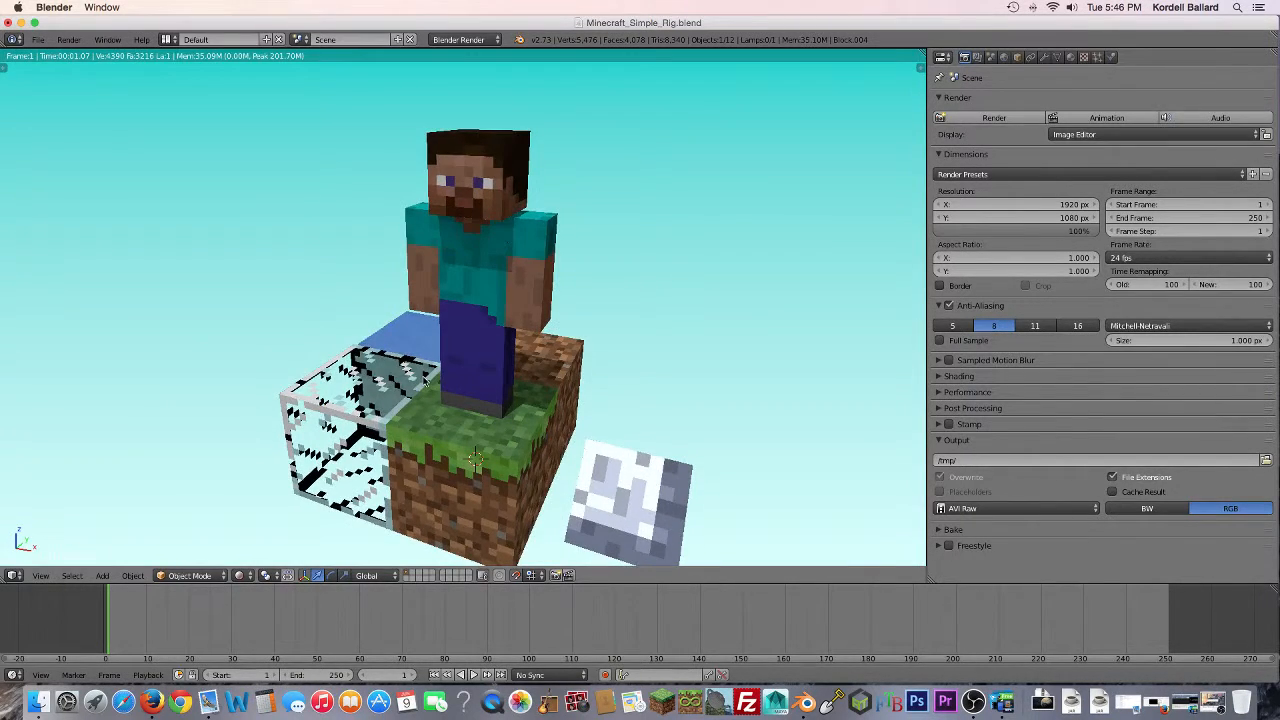
{"action": "middle_click_drag", "start_coordinate": [426, 382], "coordinate": [546, 430]}
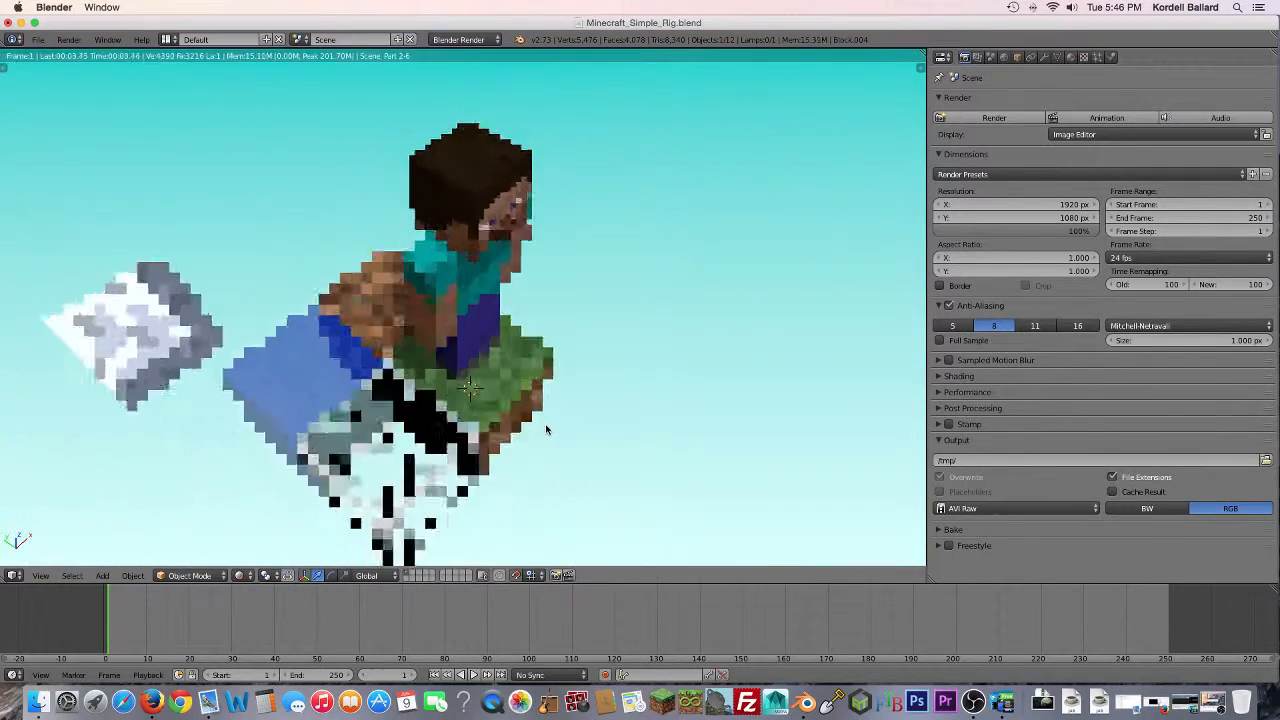
{"action": "middle_click_drag", "start_coordinate": [433, 385], "coordinate": [520, 330]}
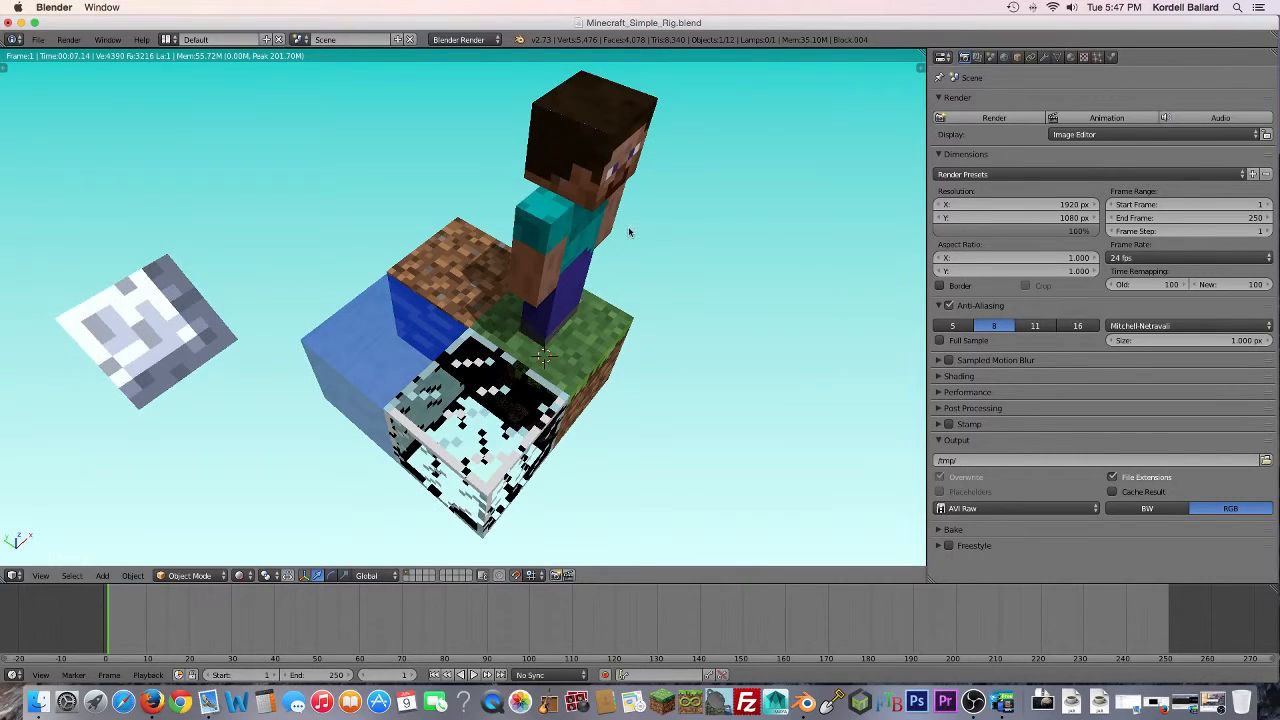
{"action": "middle_click_drag", "start_coordinate": [581, 306], "coordinate": [500, 321]}
{"action": "middle_click_drag", "start_coordinate": [511, 377], "coordinate": [514, 360]}
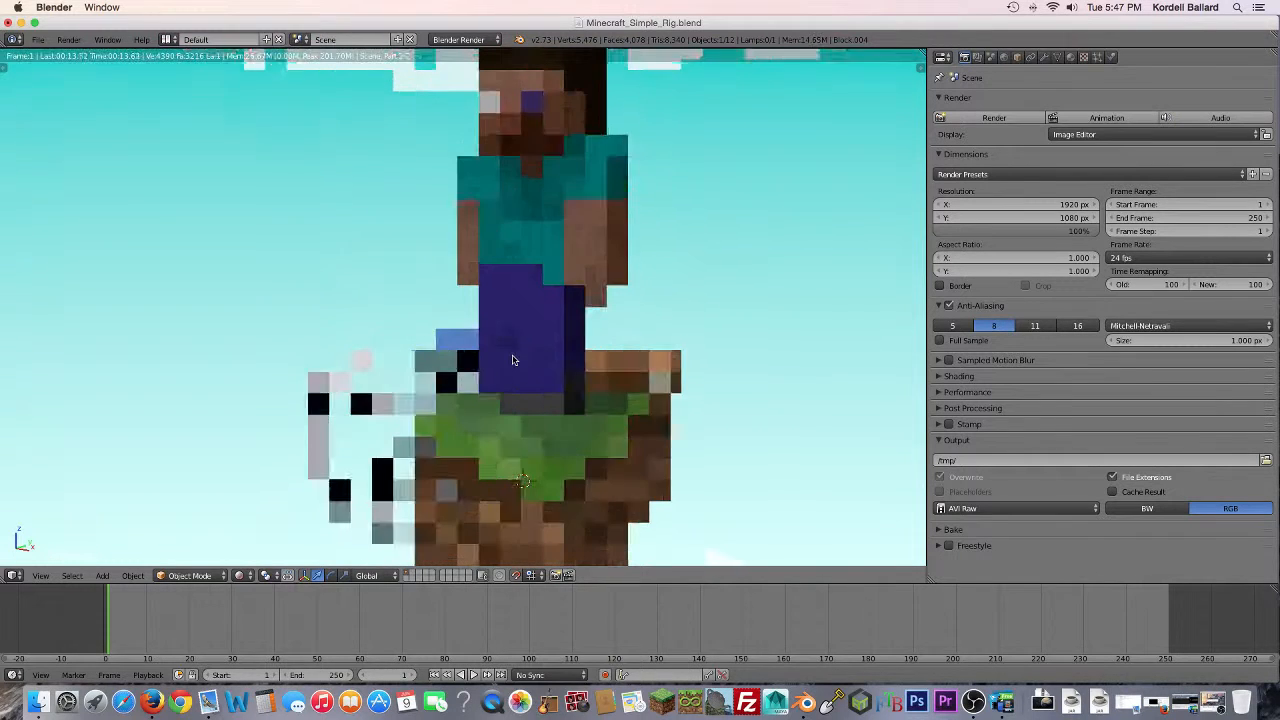
Step: Switch the viewport to Texture shading and render a still image of the Steve scene, returning to the 3D view
{"action": "left_click", "coordinate": [240, 575]}
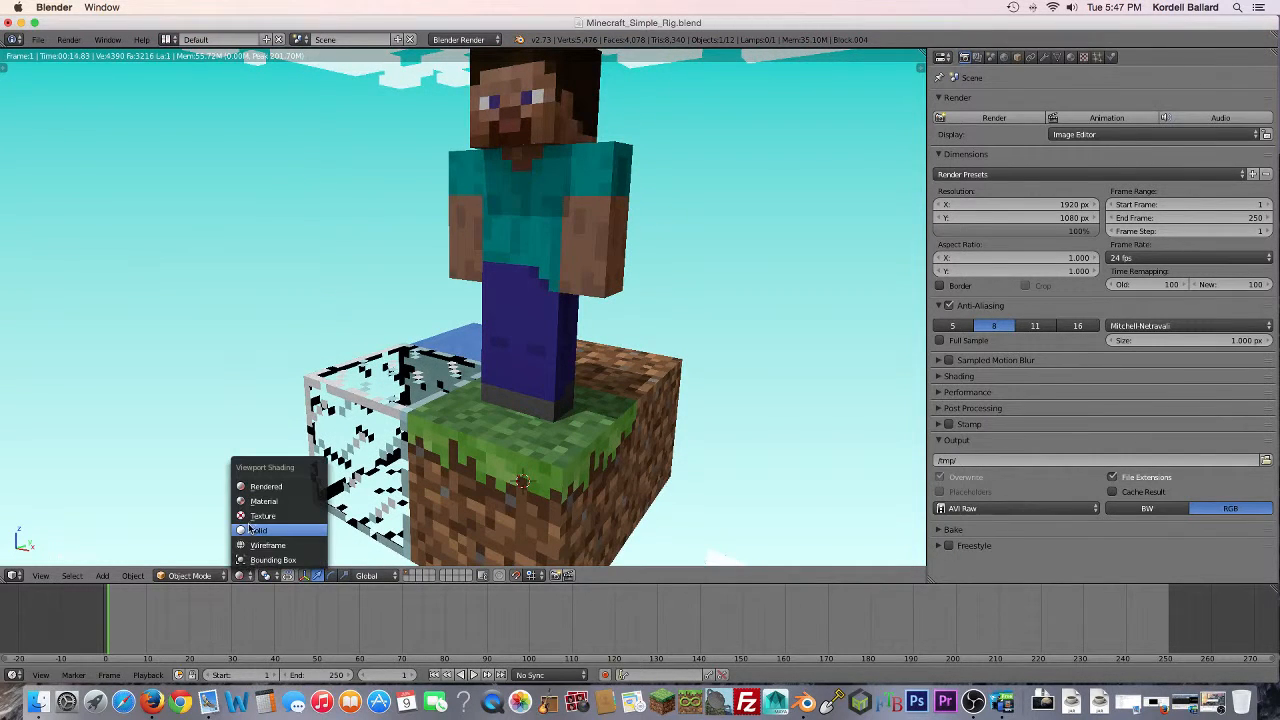
{"action": "left_click", "coordinate": [249, 527]}
{"action": "left_click", "coordinate": [68, 39]}
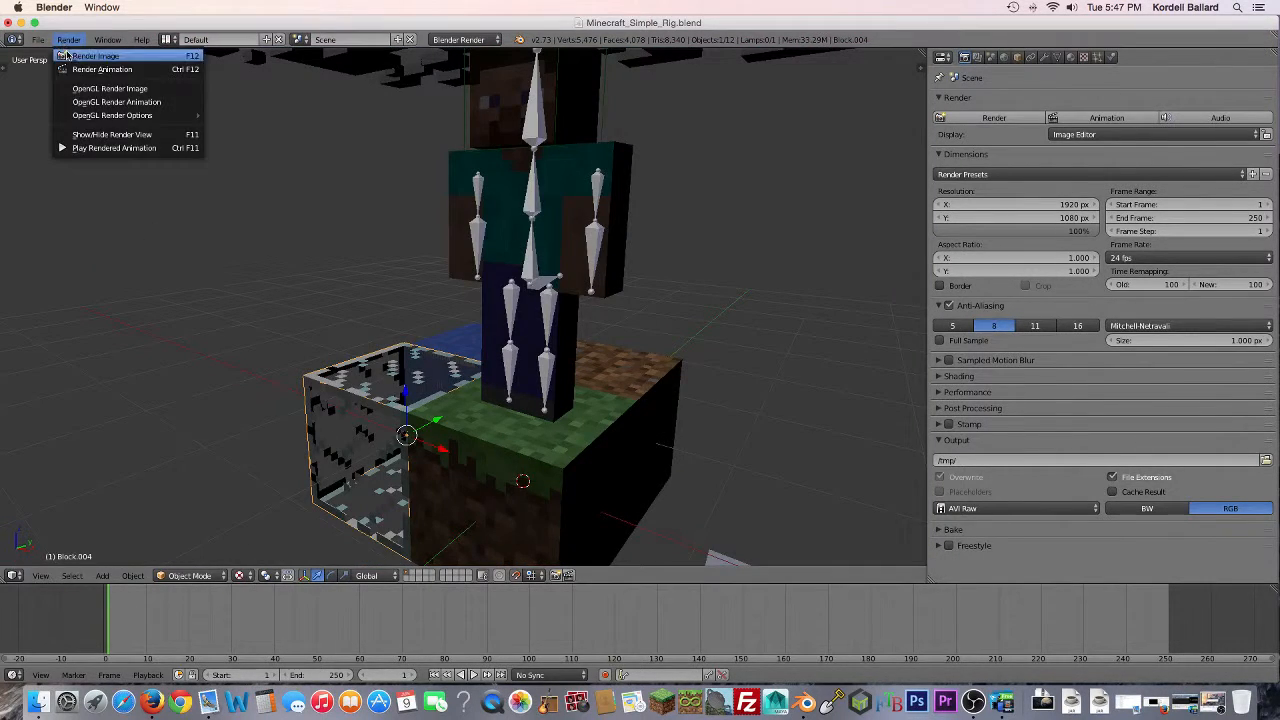
{"action": "left_click", "coordinate": [66, 55]}
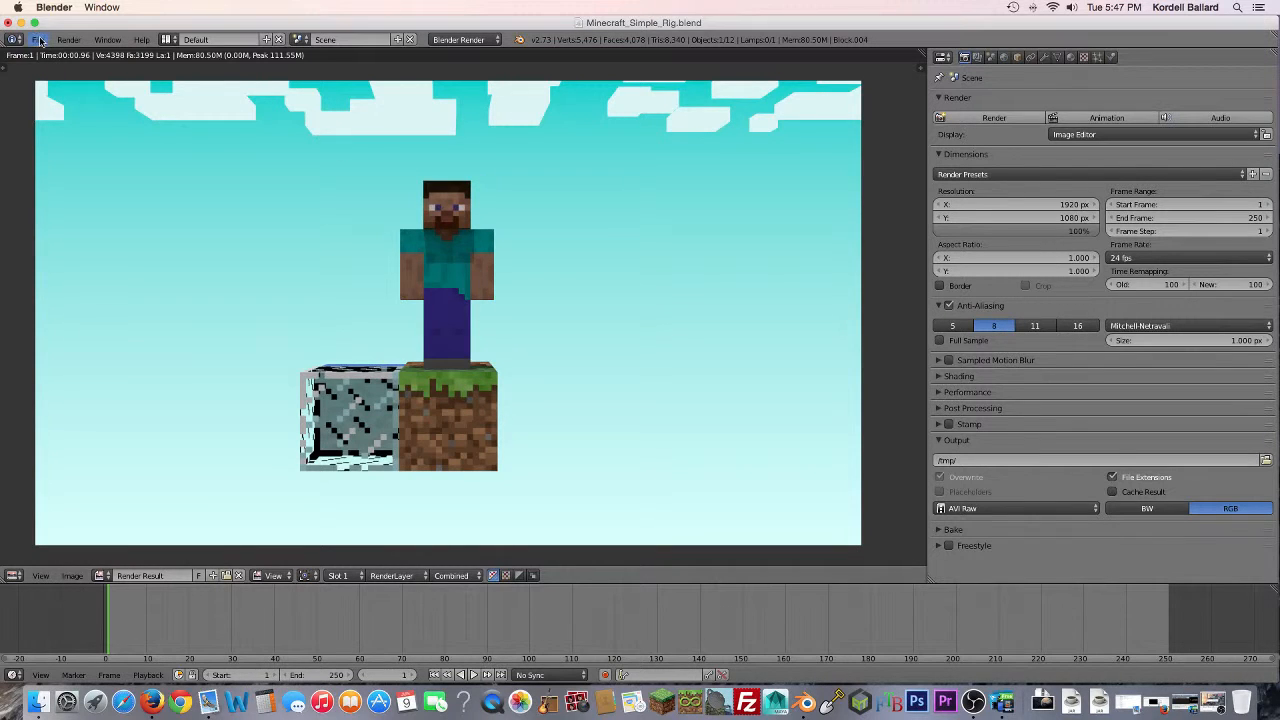
{"action": "left_click", "coordinate": [14, 575]}
{"action": "left_click", "coordinate": [20, 556]}
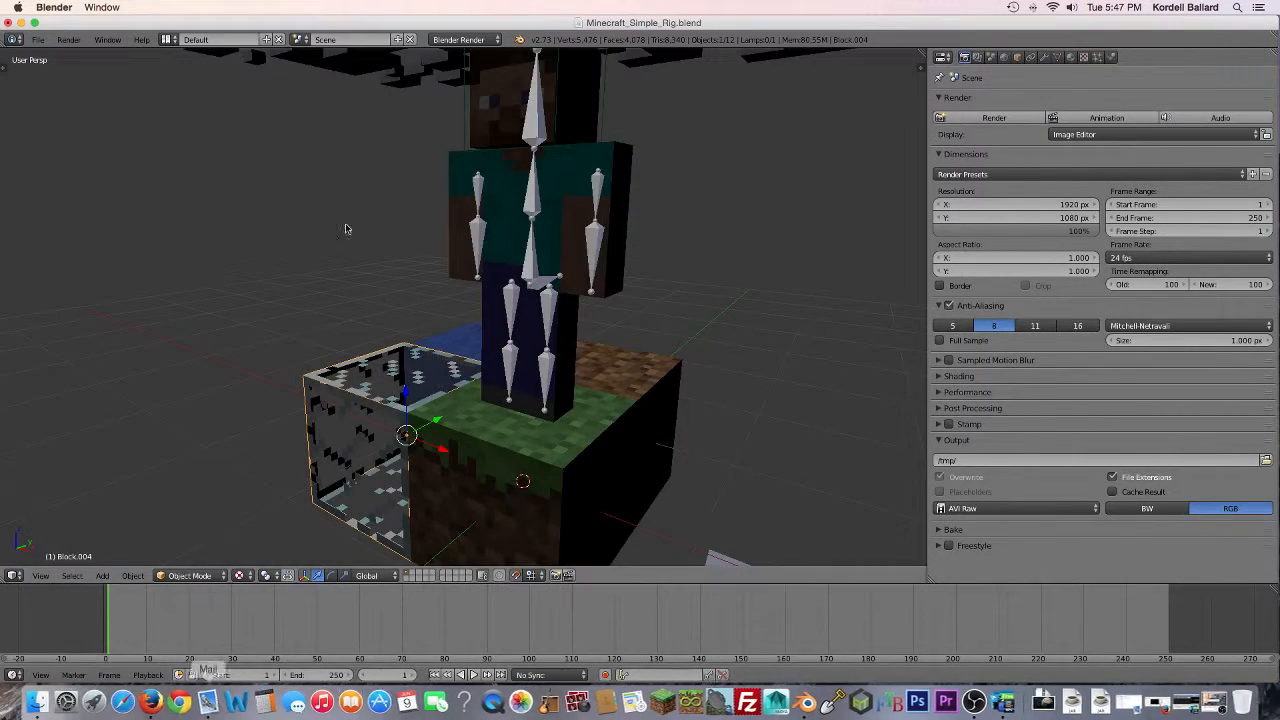
{"action": "scroll", "coordinate": [343, 220], "scroll_direction": "down", "scroll_amount": 6}
{"action": "middle_click_drag", "start_coordinate": [345, 221], "coordinate": [408, 237]}
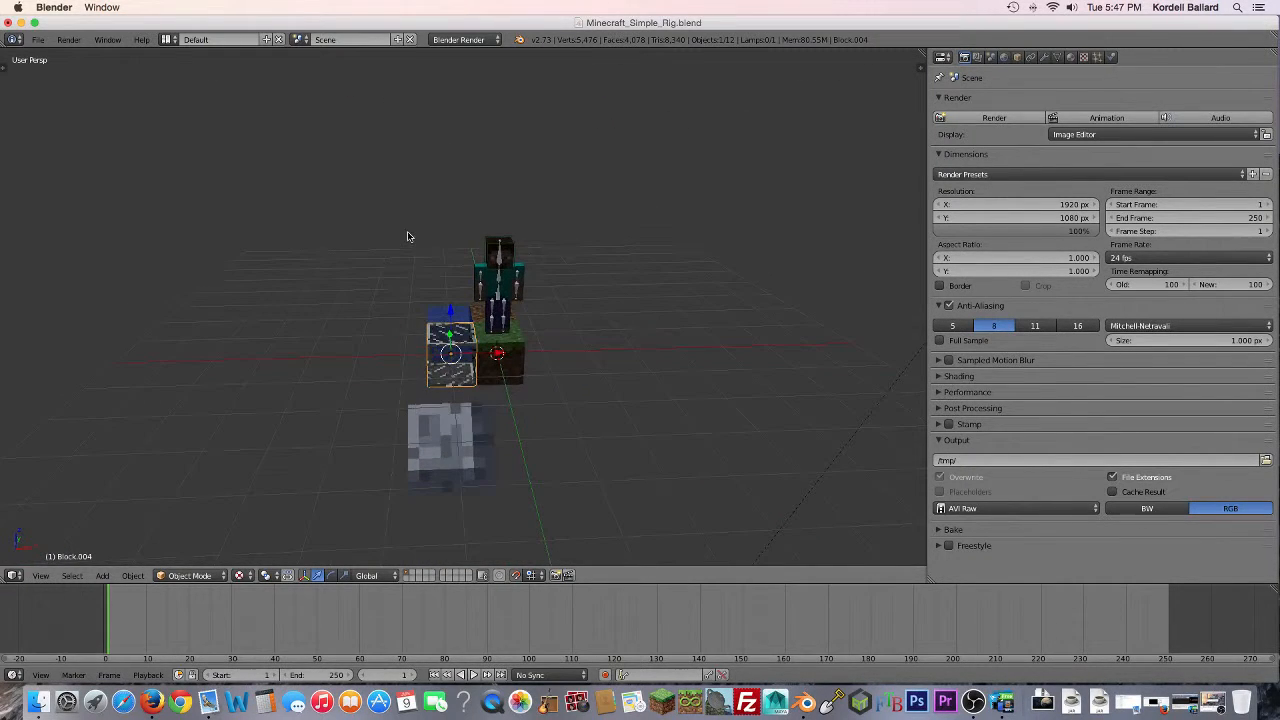
Step: Open the recent file LOTR INTRO.blend
{"action": "left_click", "coordinate": [38, 39]}
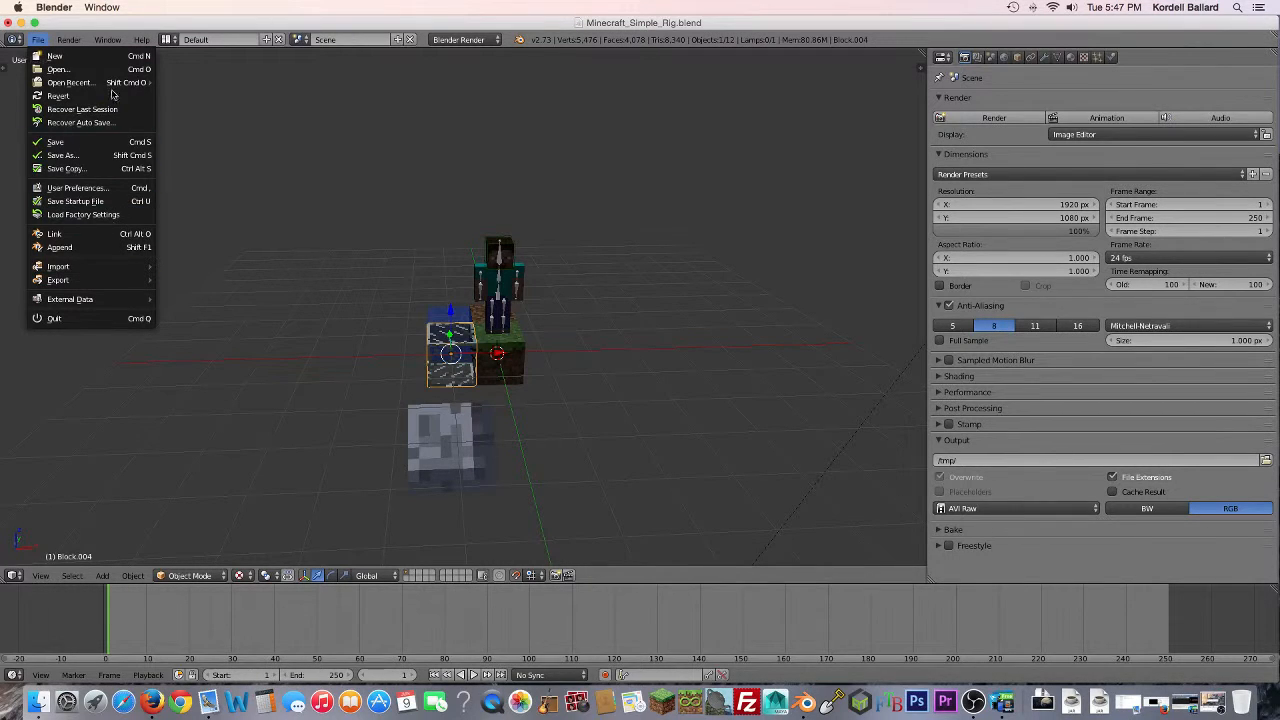
{"action": "mouse_move", "coordinate": [114, 84]}
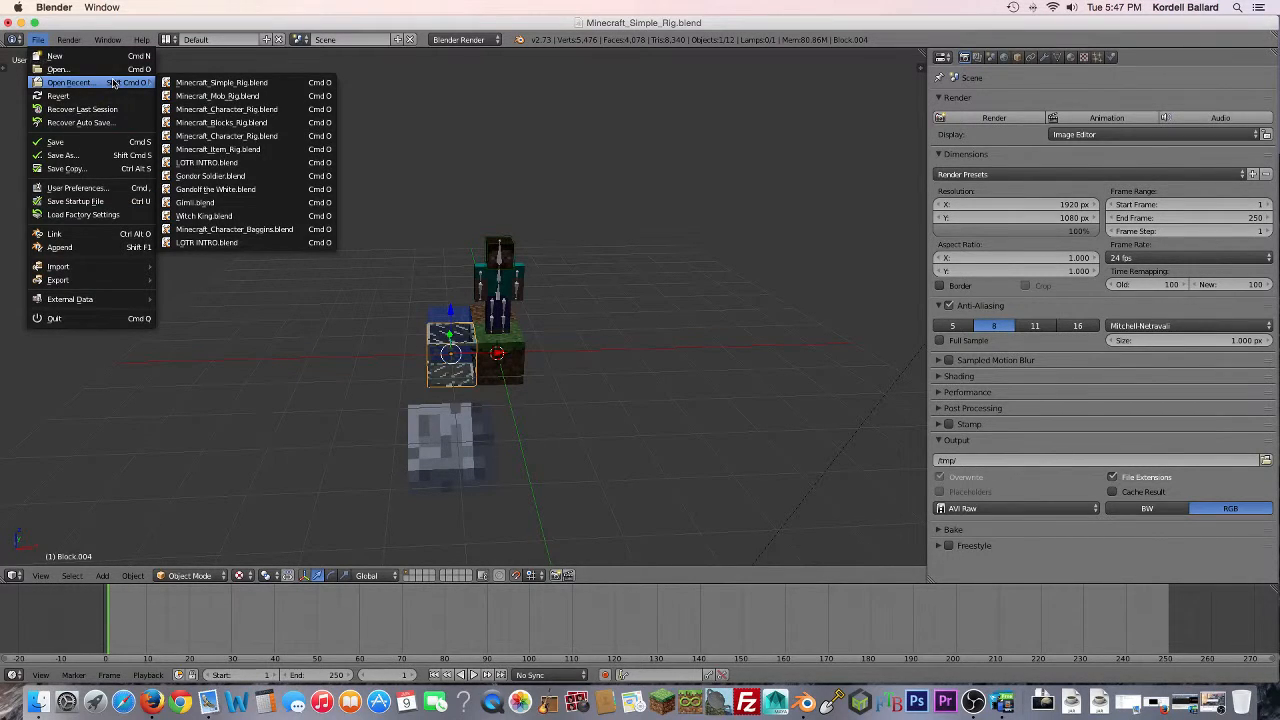
{"action": "left_click", "coordinate": [112, 68]}
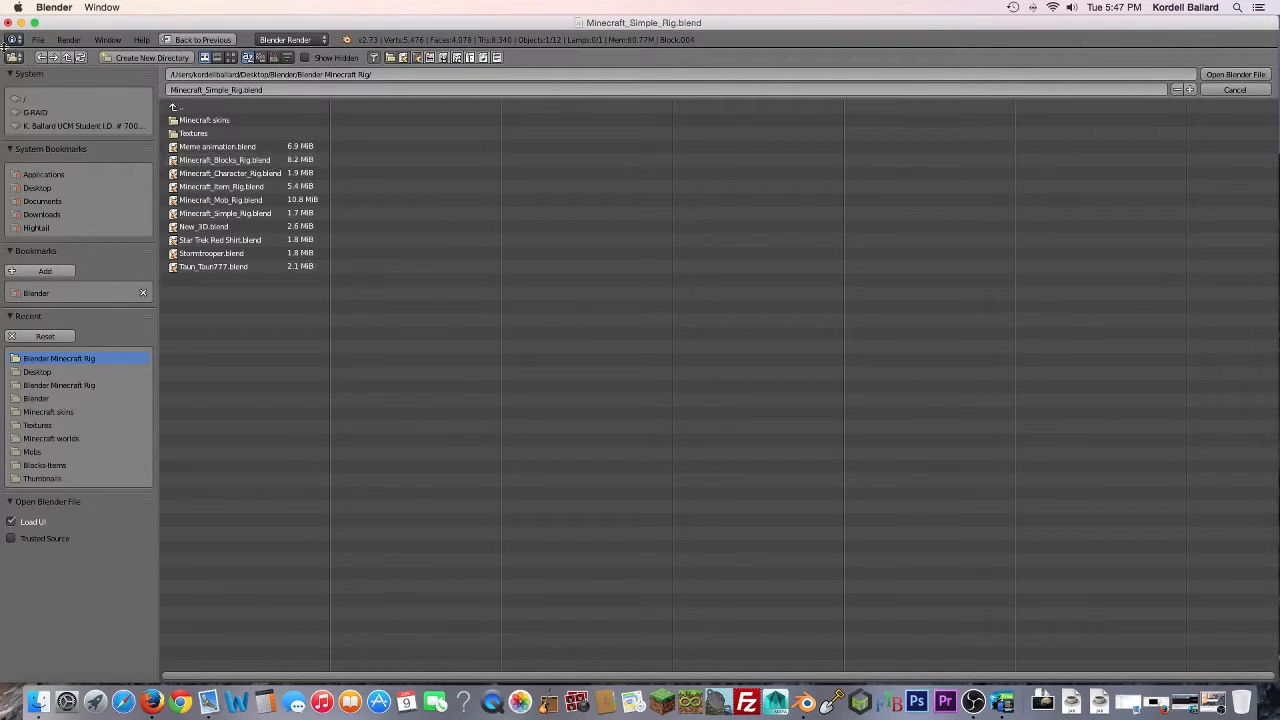
{"action": "left_click", "coordinate": [63, 39]}
{"action": "mouse_move", "coordinate": [37, 39]}
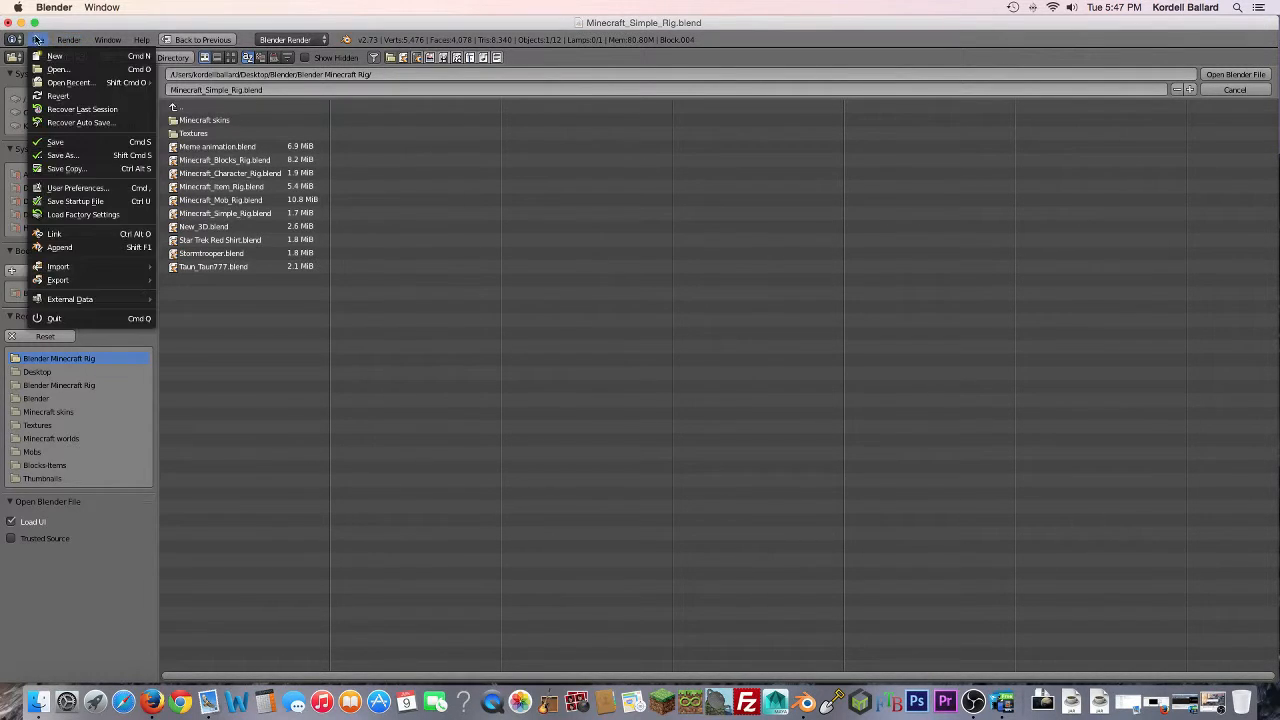
{"action": "mouse_move", "coordinate": [88, 82]}
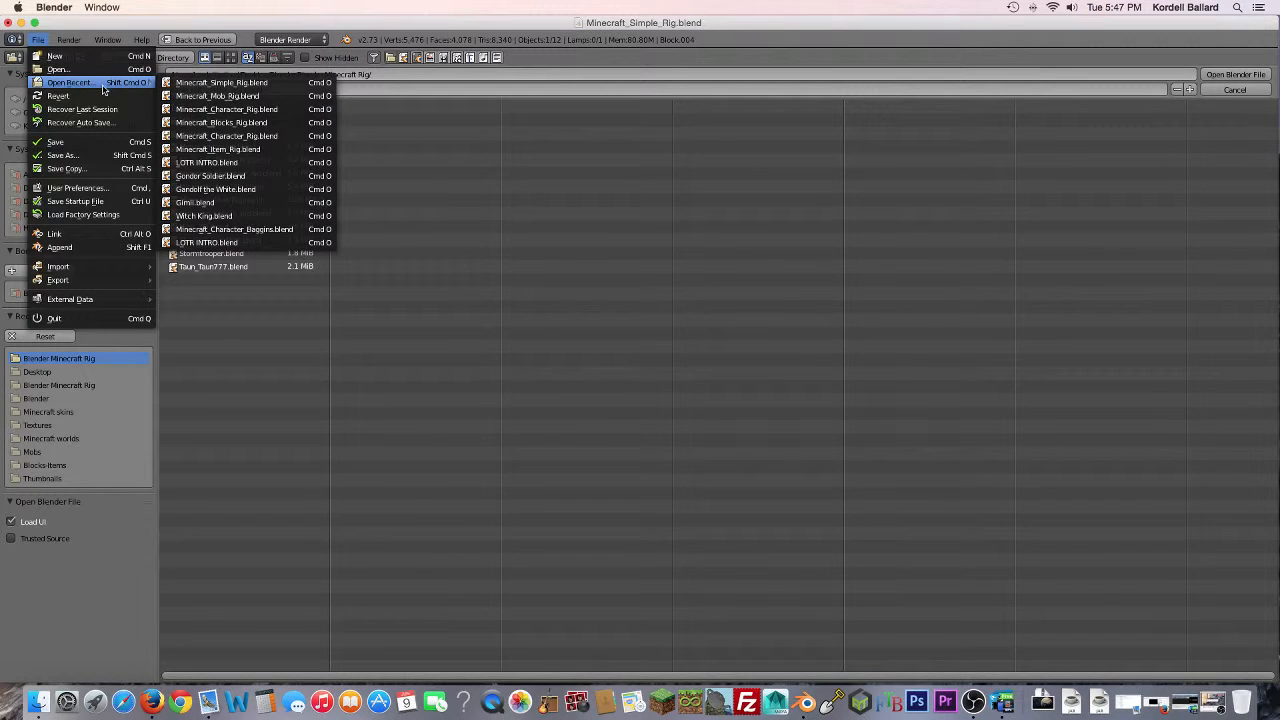
{"action": "left_click", "coordinate": [70, 42]}
{"action": "mouse_move", "coordinate": [38, 40]}
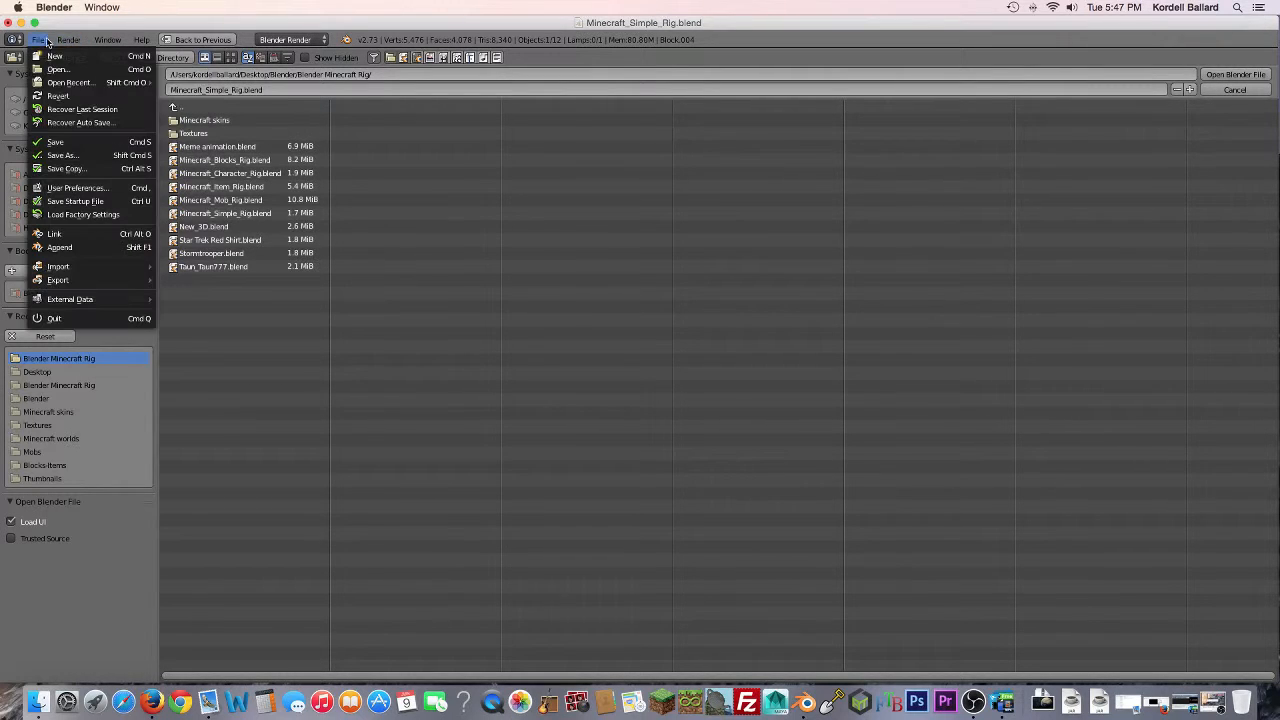
{"action": "mouse_move", "coordinate": [65, 82]}
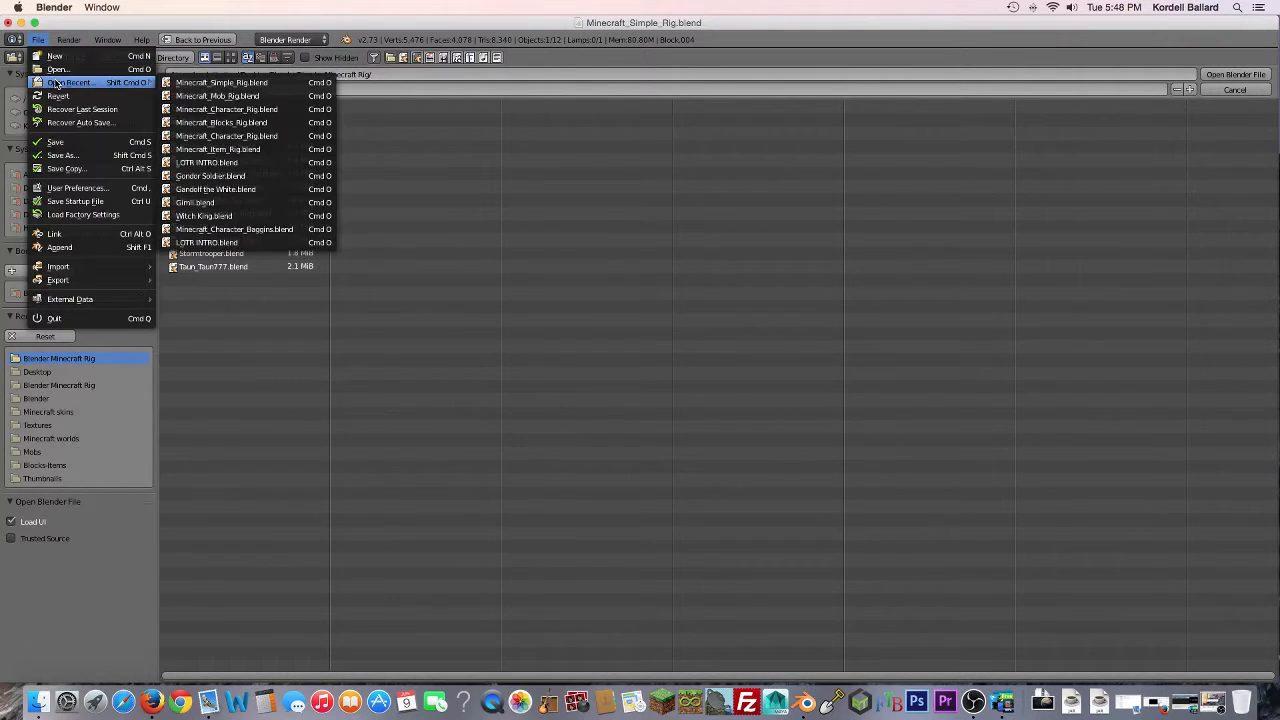
{"action": "left_click", "coordinate": [210, 163]}
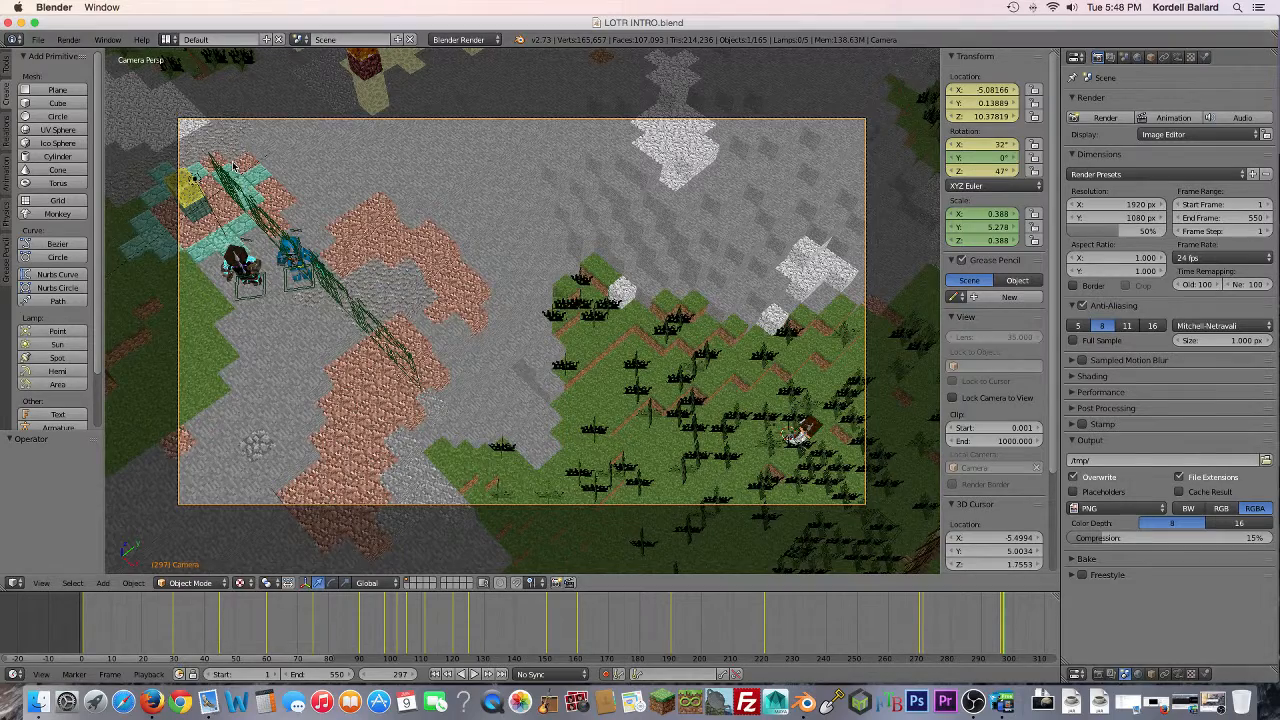
Step: Save the LOTR INTRO scene over its existing file and minimize the Blender window
{"action": "scroll", "coordinate": [442, 180], "scroll_direction": "down", "scroll_amount": 2}
{"action": "scroll", "coordinate": [442, 180], "scroll_direction": "up", "scroll_amount": 5}
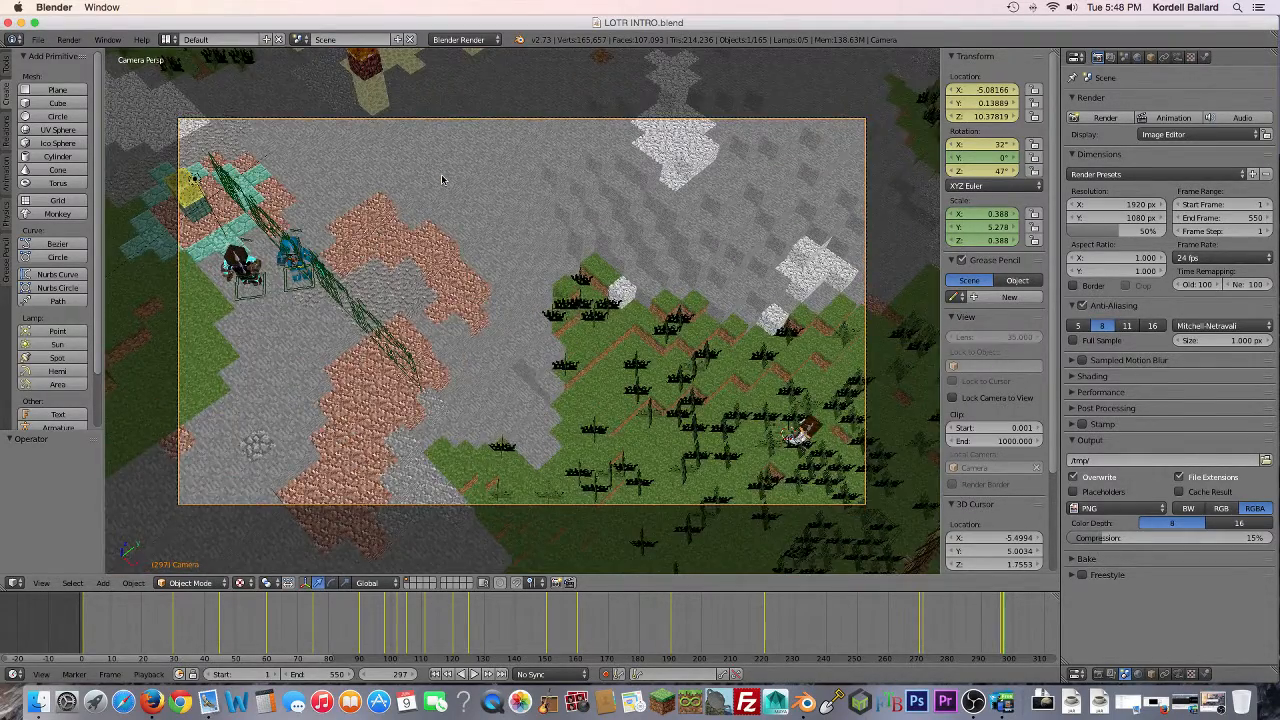
{"action": "scroll", "coordinate": [442, 180], "scroll_direction": "up", "scroll_amount": 1}
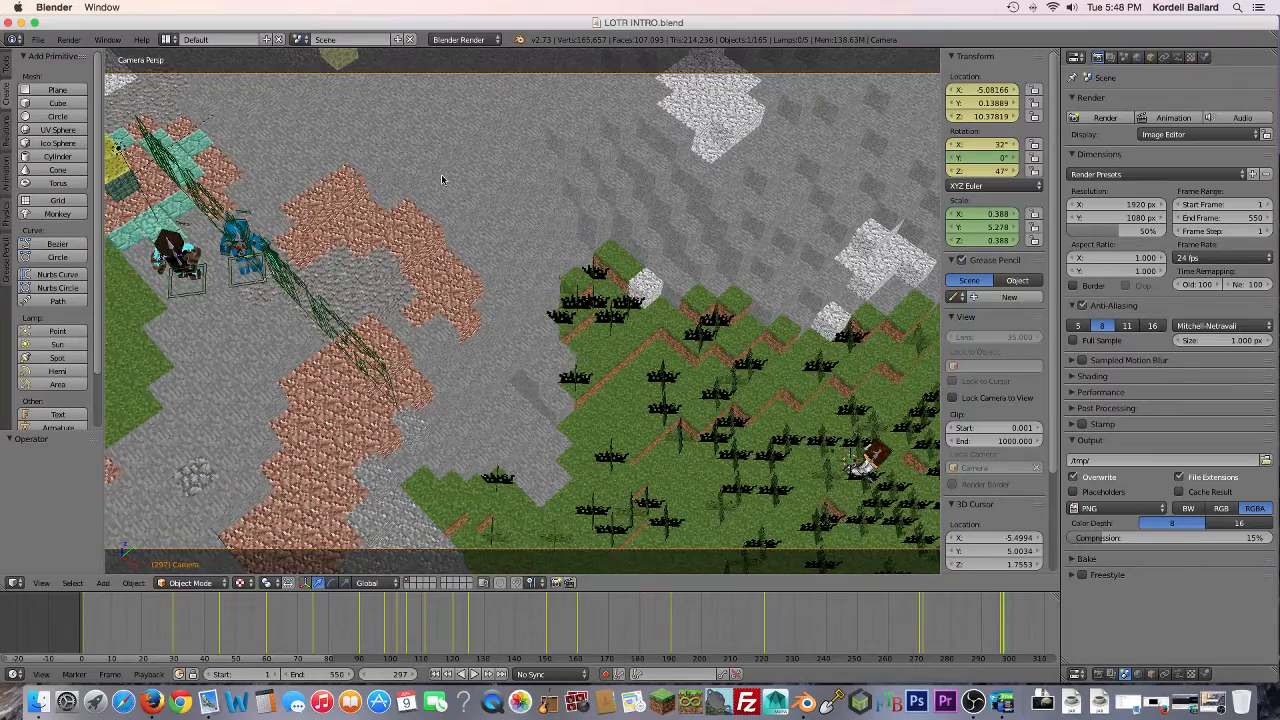
{"action": "scroll", "coordinate": [441, 174], "scroll_direction": "down", "scroll_amount": 1}
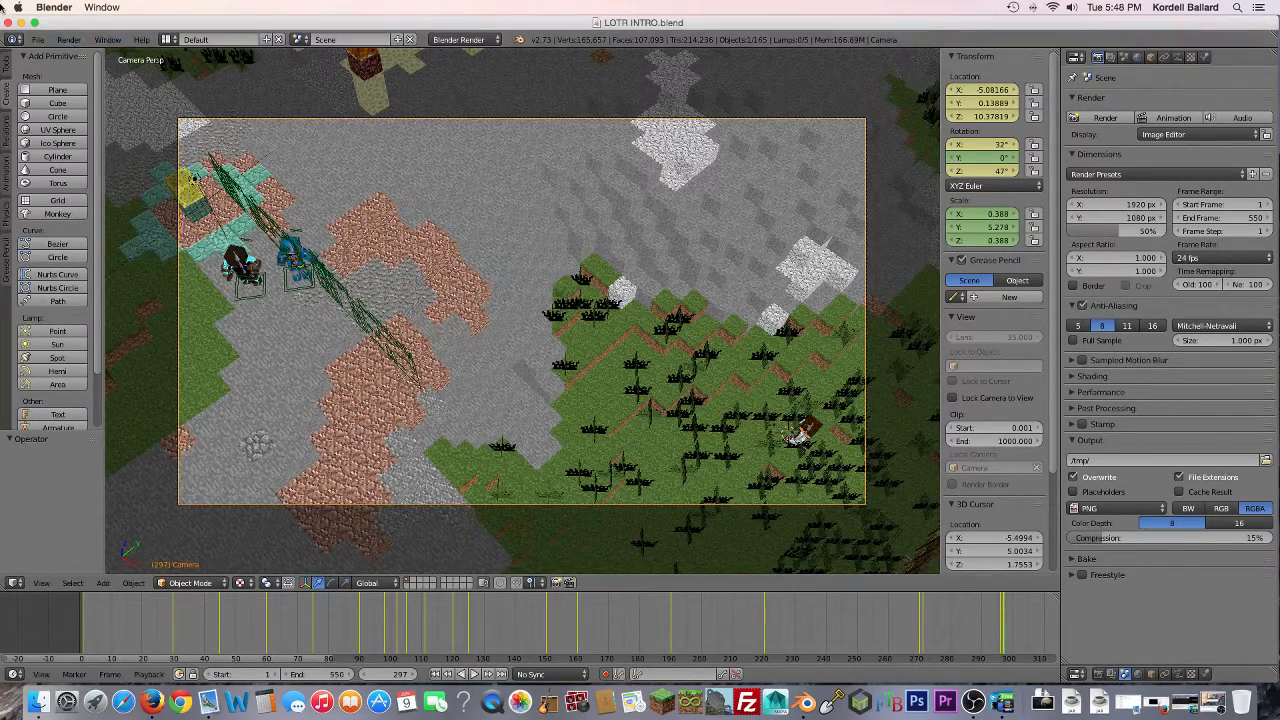
{"action": "key", "text": "super+s"}
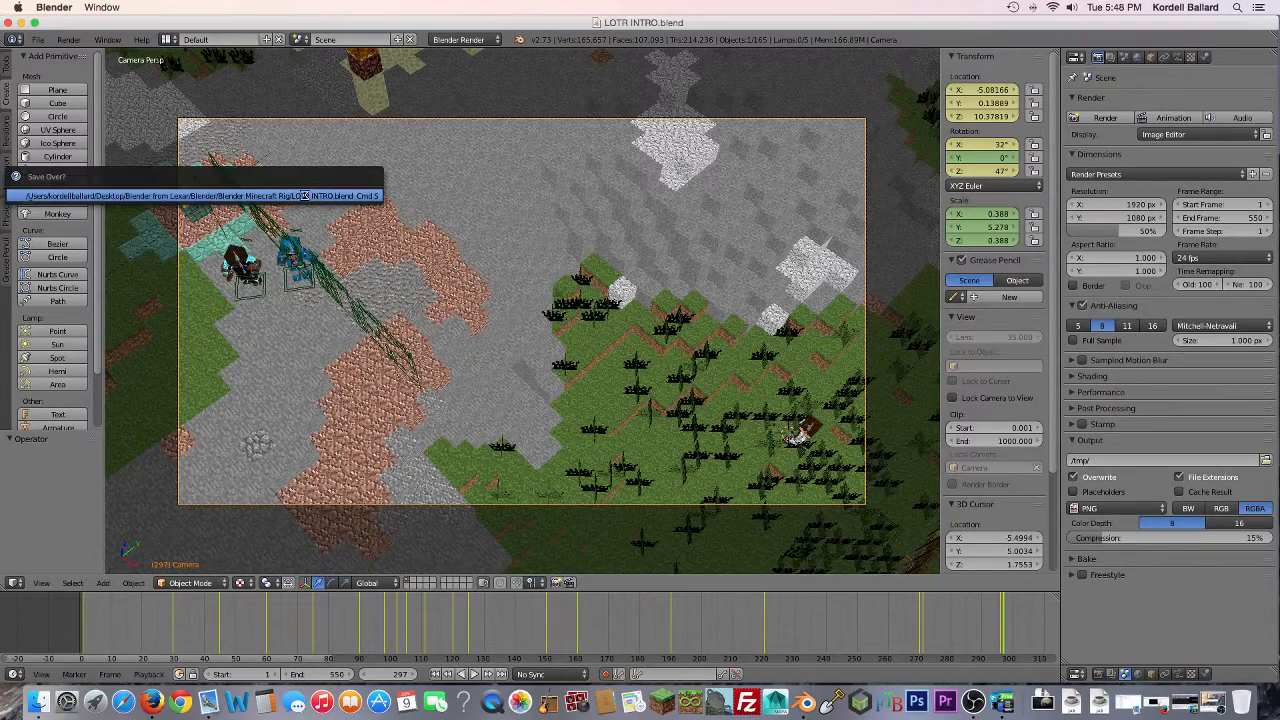
{"action": "left_click", "coordinate": [305, 195]}
{"action": "left_click", "coordinate": [21, 24]}
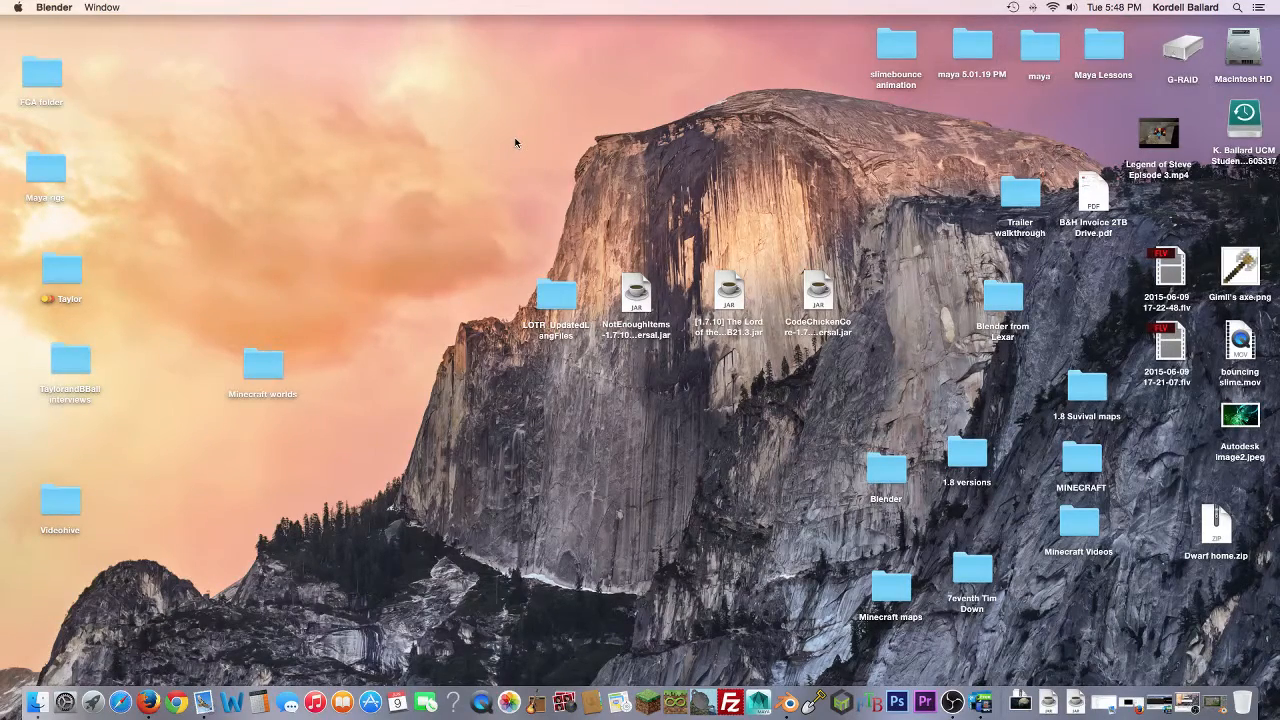
Step: Check the microphone options of a new QuickTime Player screen recording, and close it and the player without recording
{"action": "right_click", "coordinate": [487, 710]}
{"action": "left_click", "coordinate": [537, 403]}
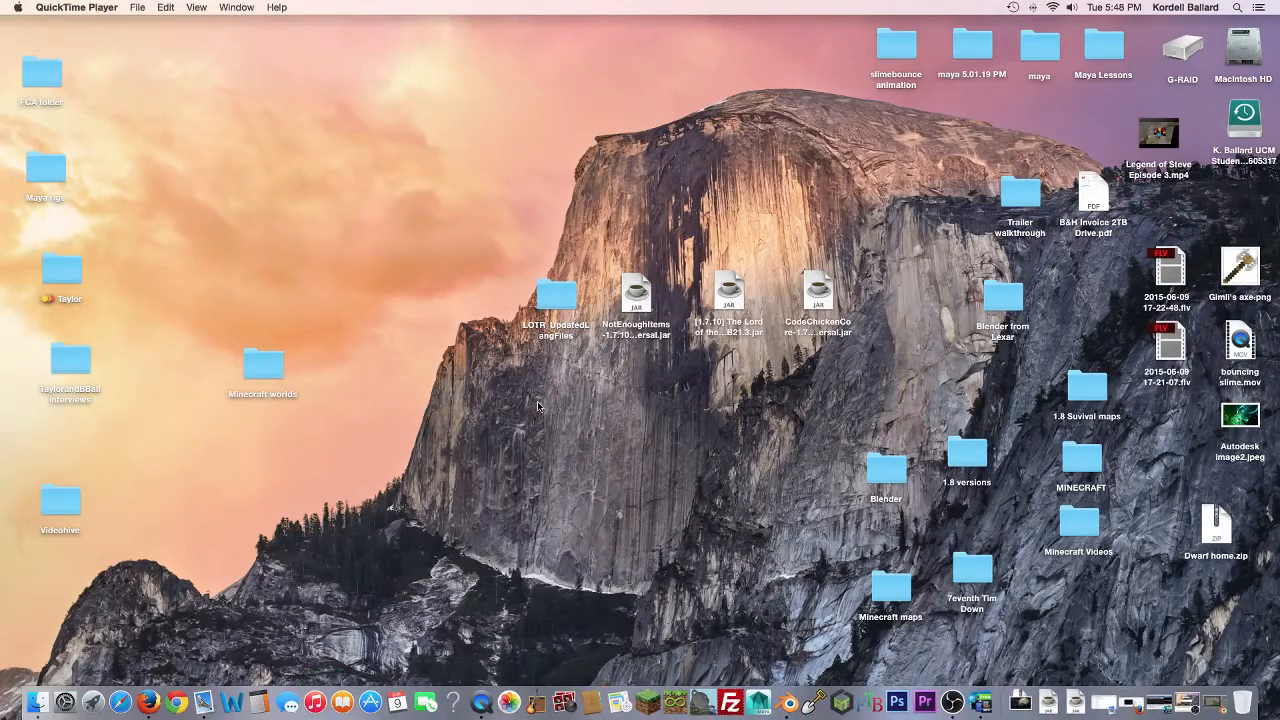
{"action": "left_click_drag", "start_coordinate": [141, 90], "coordinate": [443, 60]}
{"action": "left_click", "coordinate": [446, 102]}
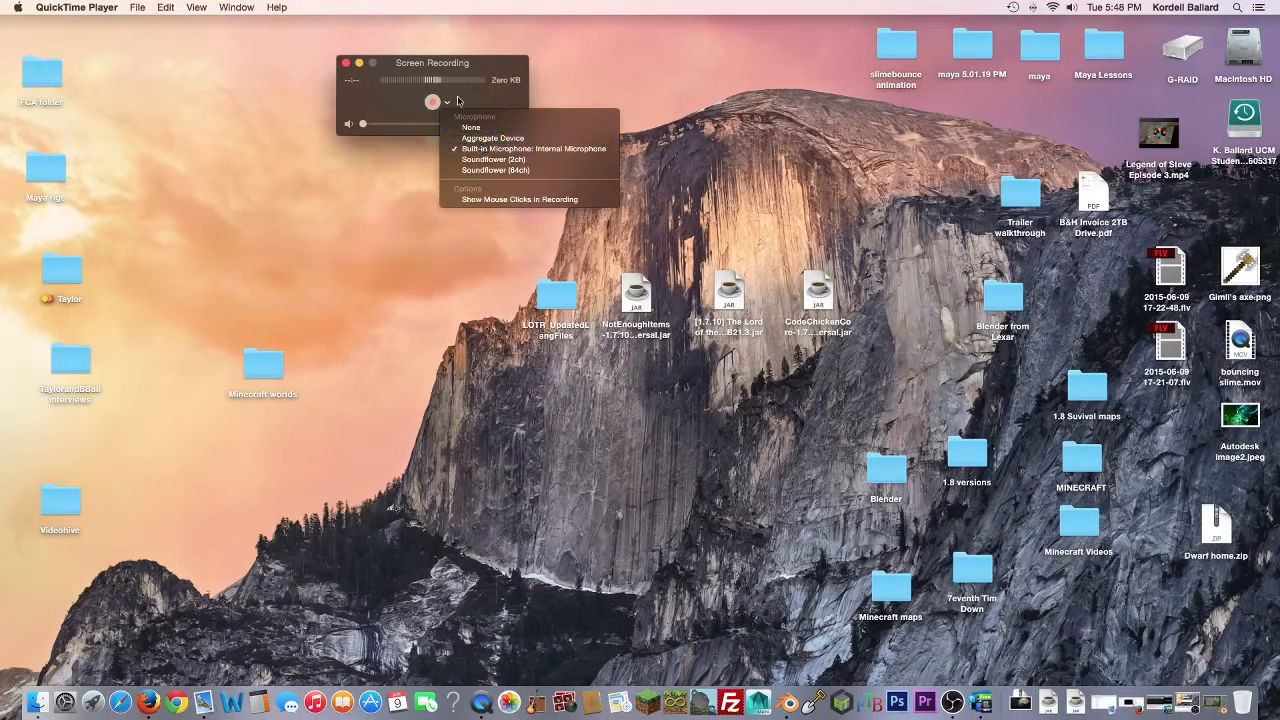
{"action": "left_click", "coordinate": [457, 101]}
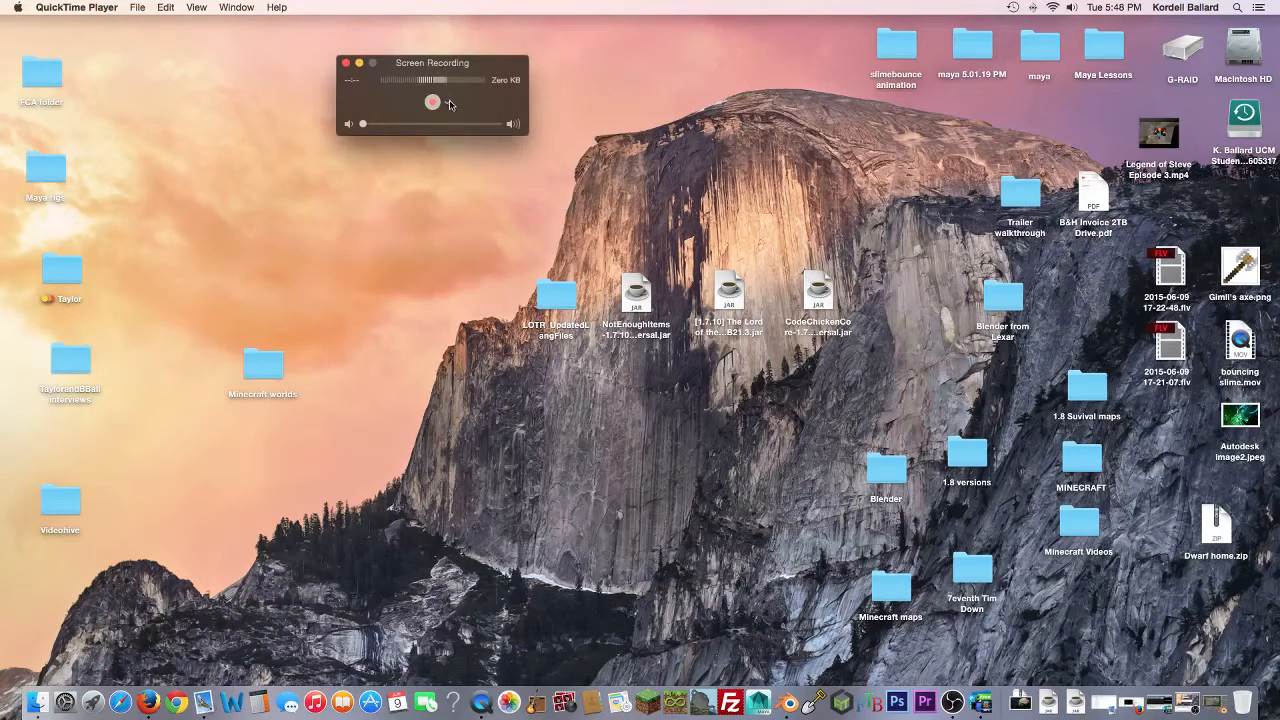
{"action": "left_click", "coordinate": [344, 63]}
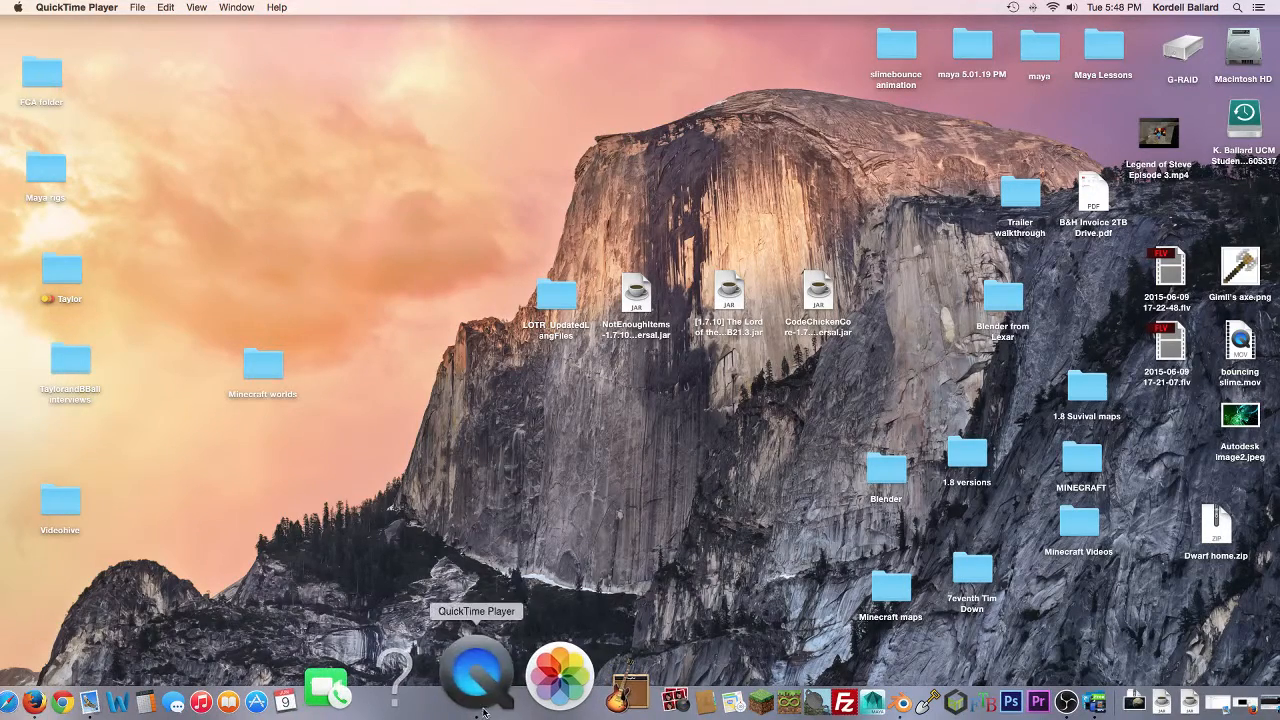
{"action": "right_click", "coordinate": [485, 660]}
{"action": "left_click", "coordinate": [482, 604]}
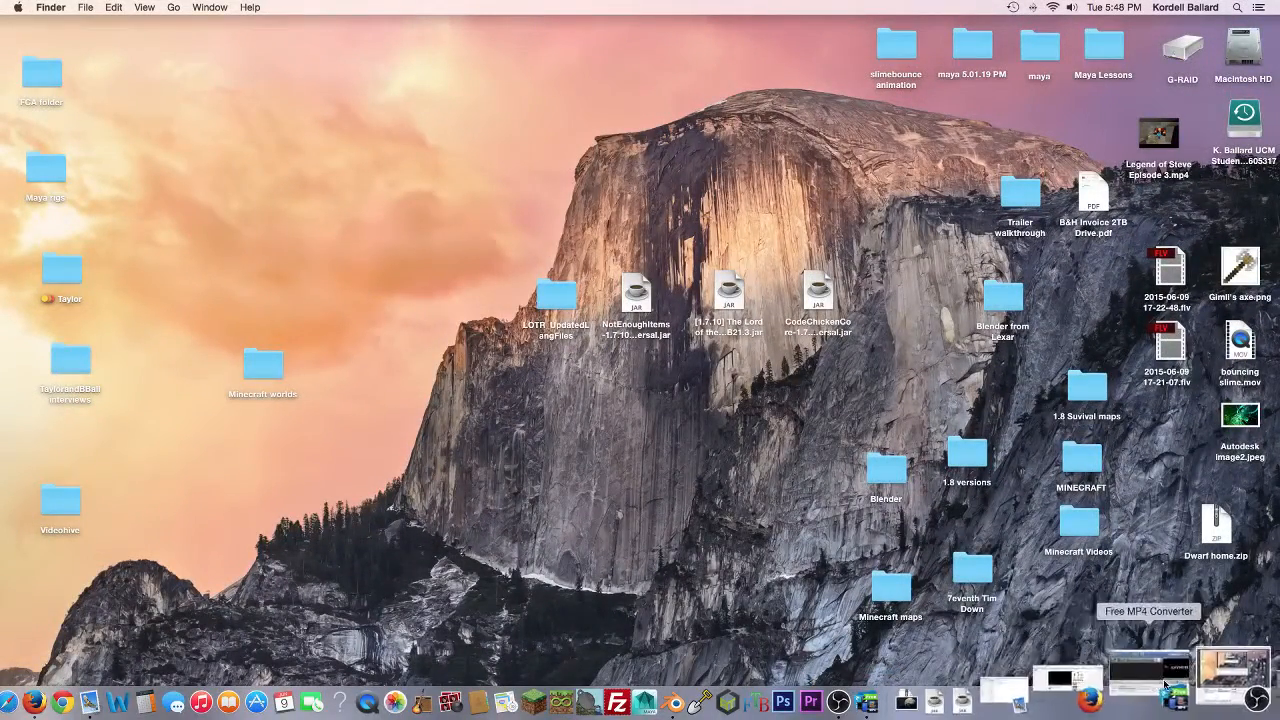
Step: Switch to OBS to review its Display Capture scene, audio mixer and recording controls, and minimize it
{"action": "left_click", "coordinate": [1233, 676]}
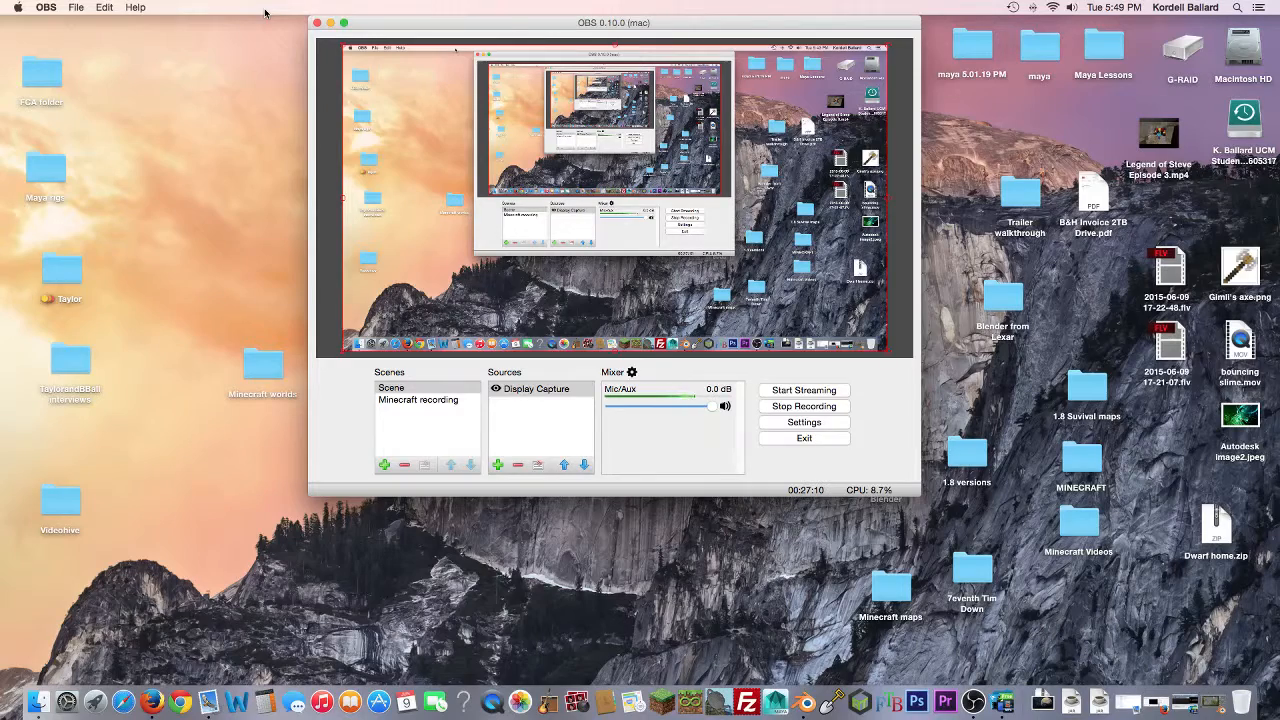
{"action": "left_click", "coordinate": [331, 23]}
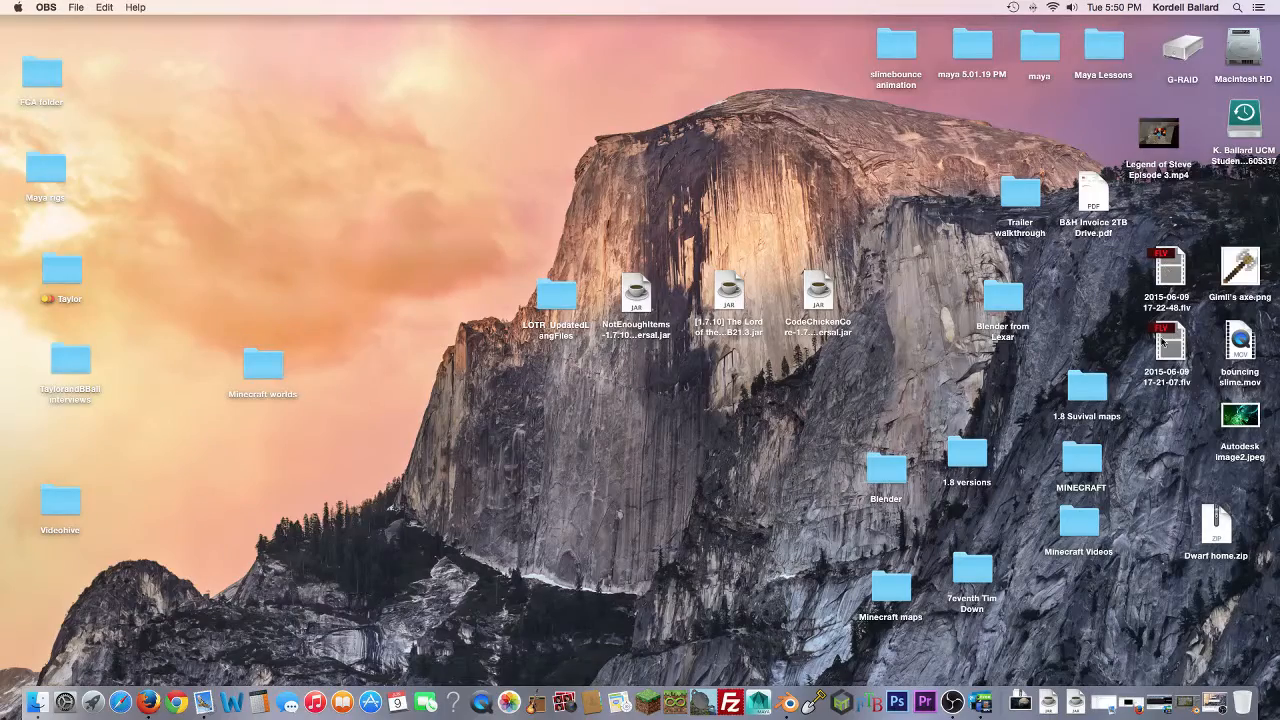
Step: Switch to Free MP4 Converter, remove the loaded video and choose the YouTube HD Video (*.mp4) profile
{"action": "left_click", "coordinate": [1166, 708]}
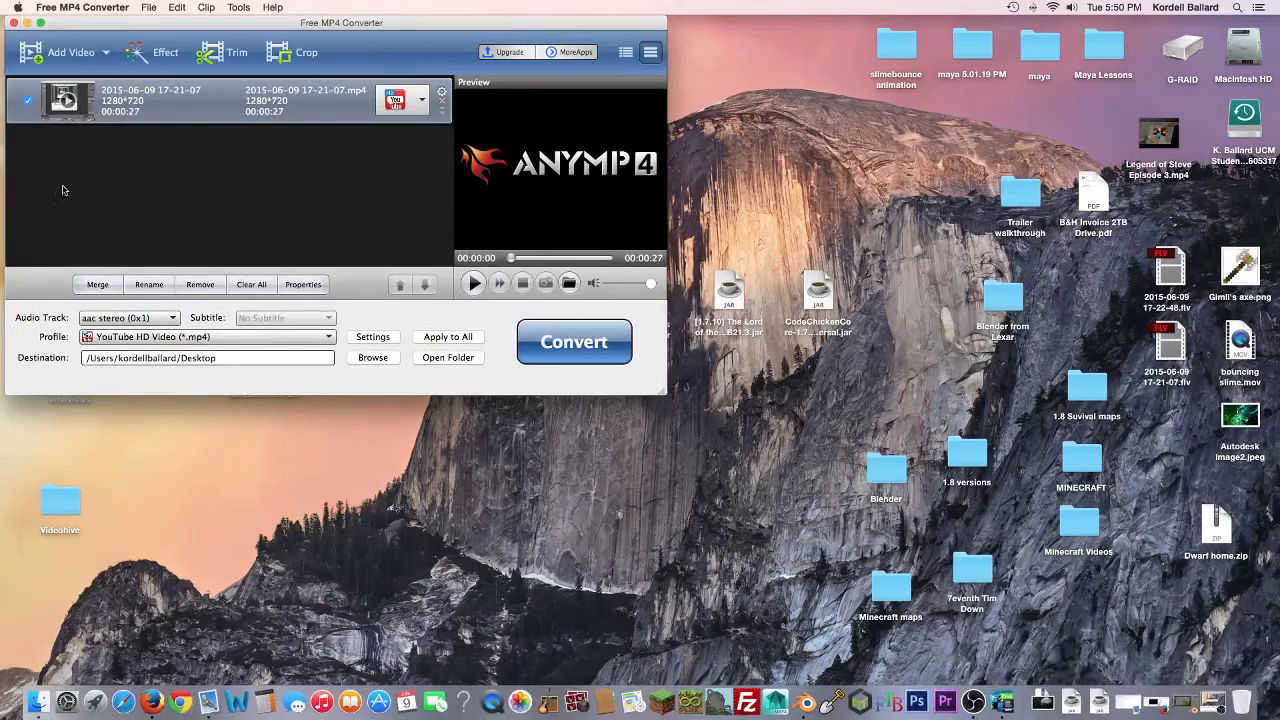
{"action": "left_click", "coordinate": [443, 102]}
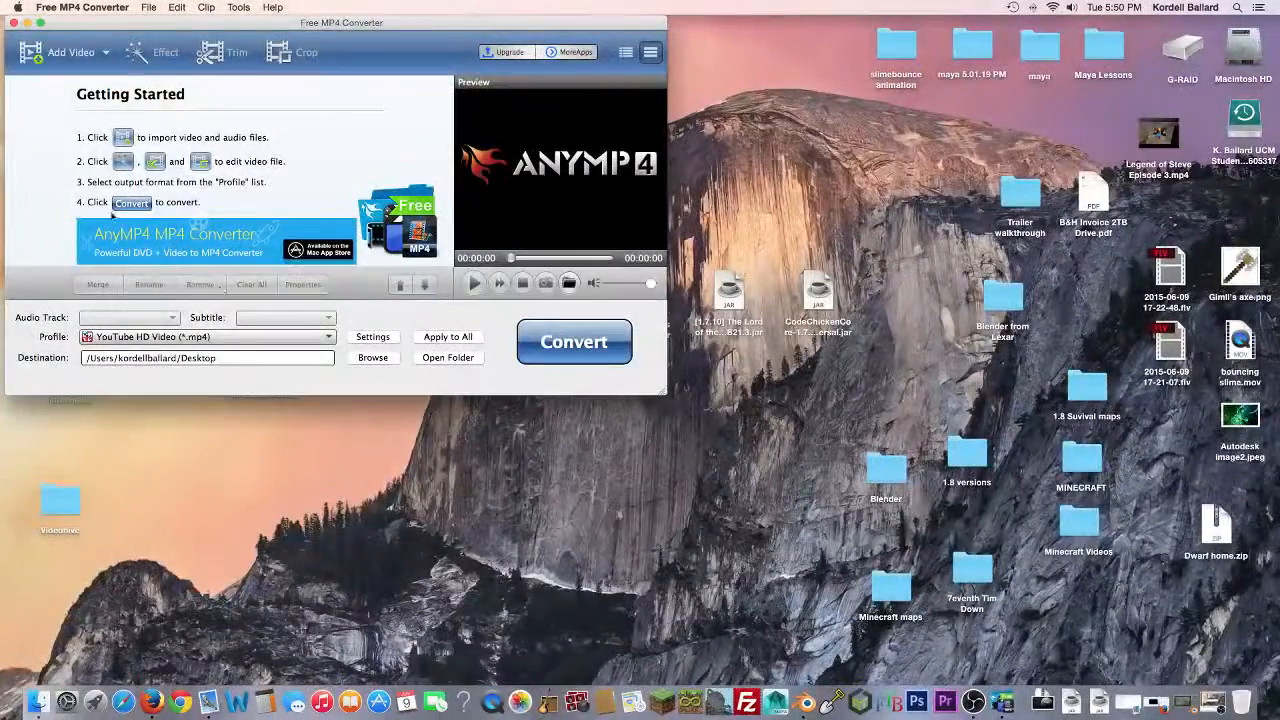
{"action": "left_click", "coordinate": [231, 337]}
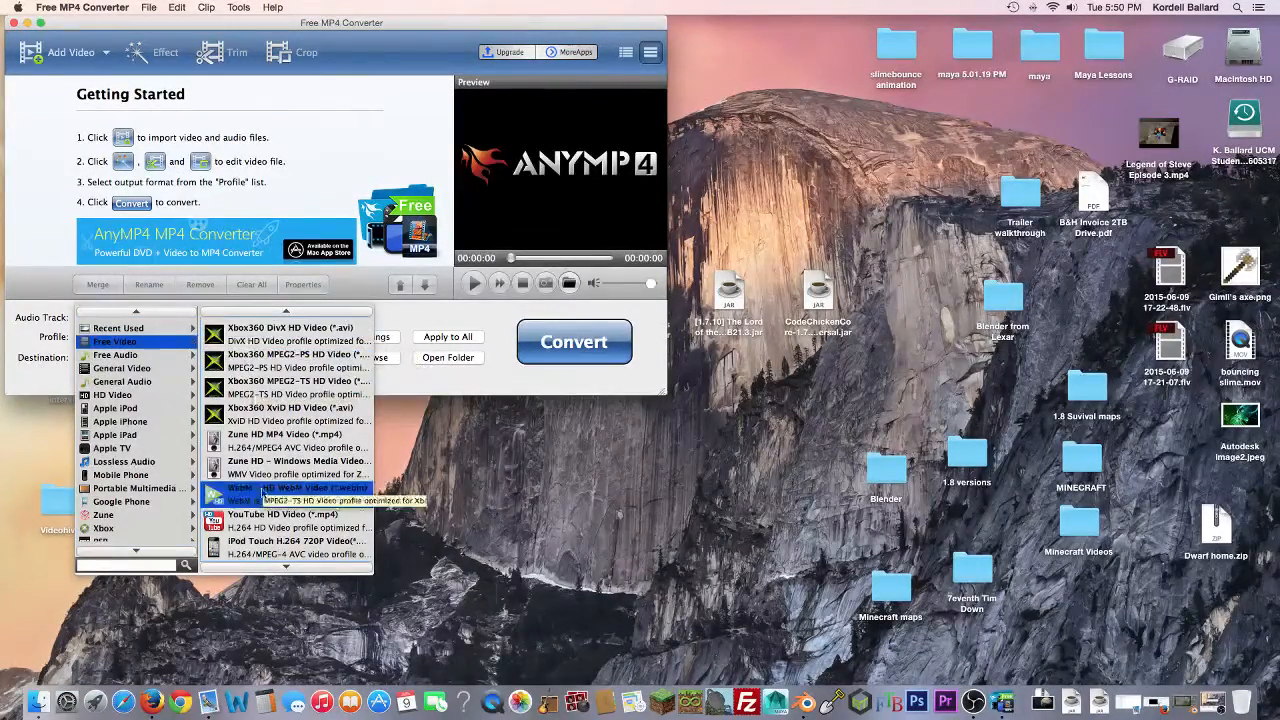
{"action": "left_click", "coordinate": [273, 522]}
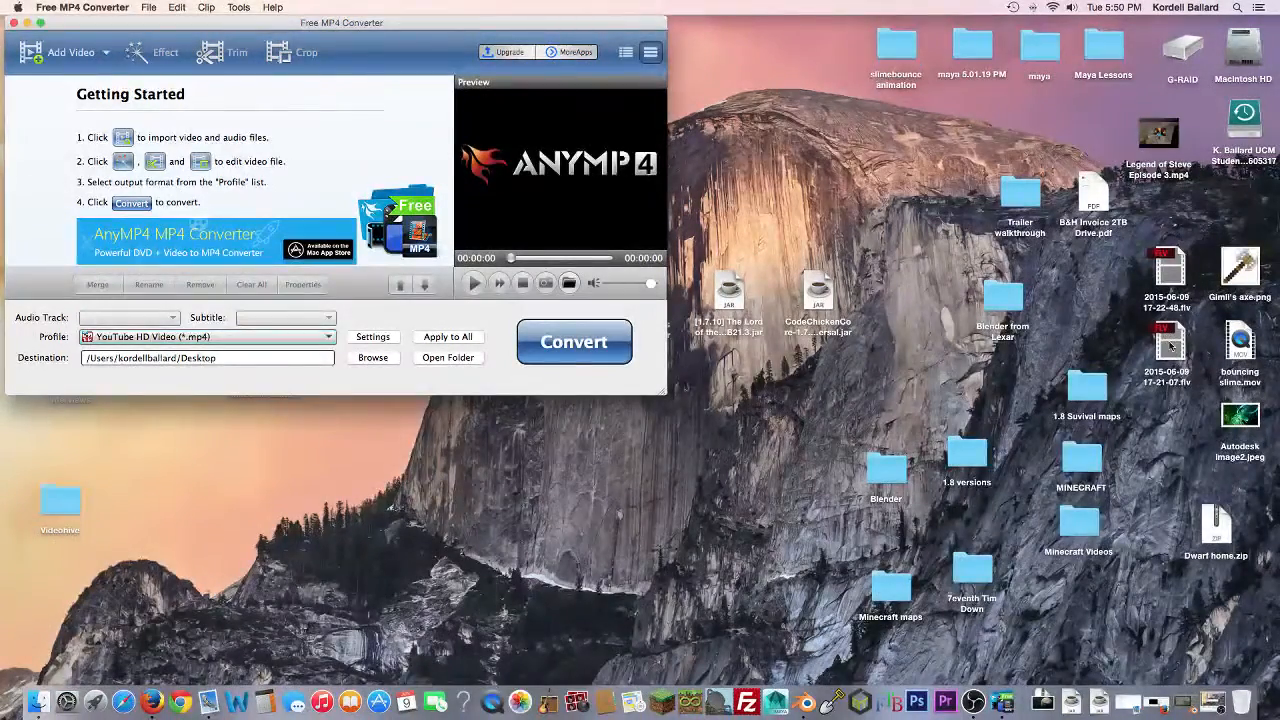
{"action": "left_click_drag", "start_coordinate": [1170, 345], "coordinate": [315, 181]}
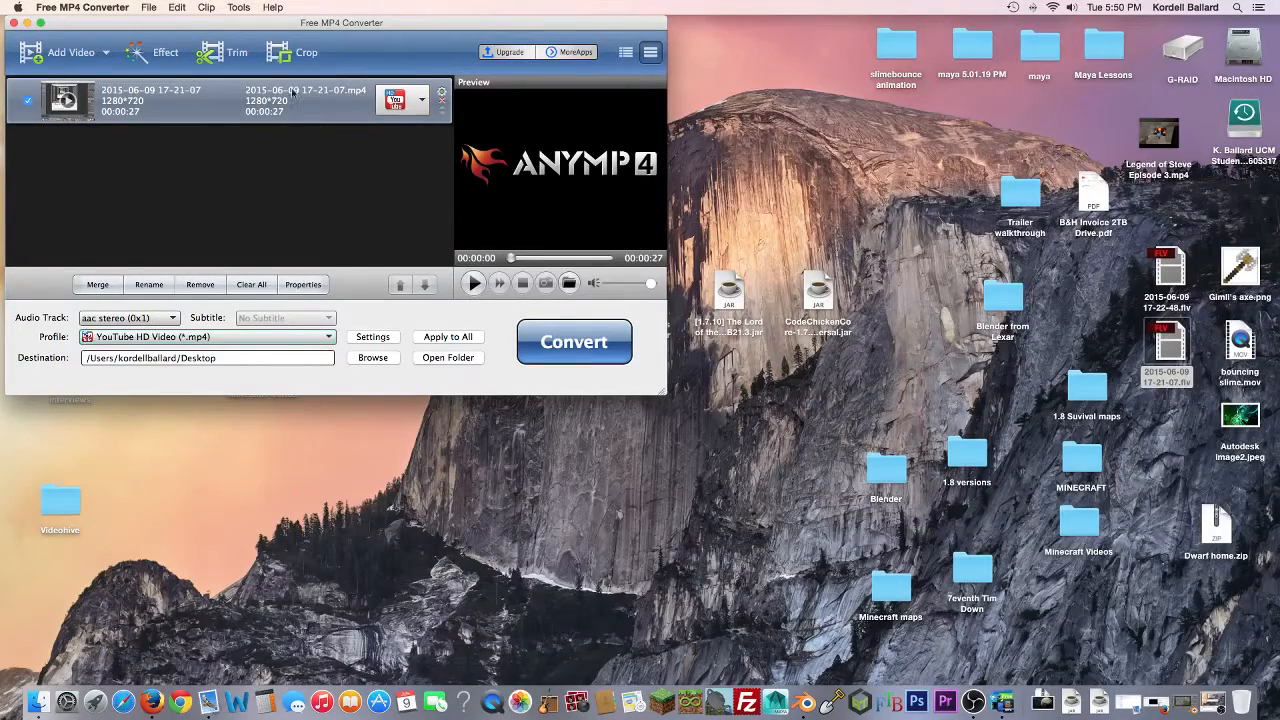
{"action": "left_click", "coordinate": [575, 343]}
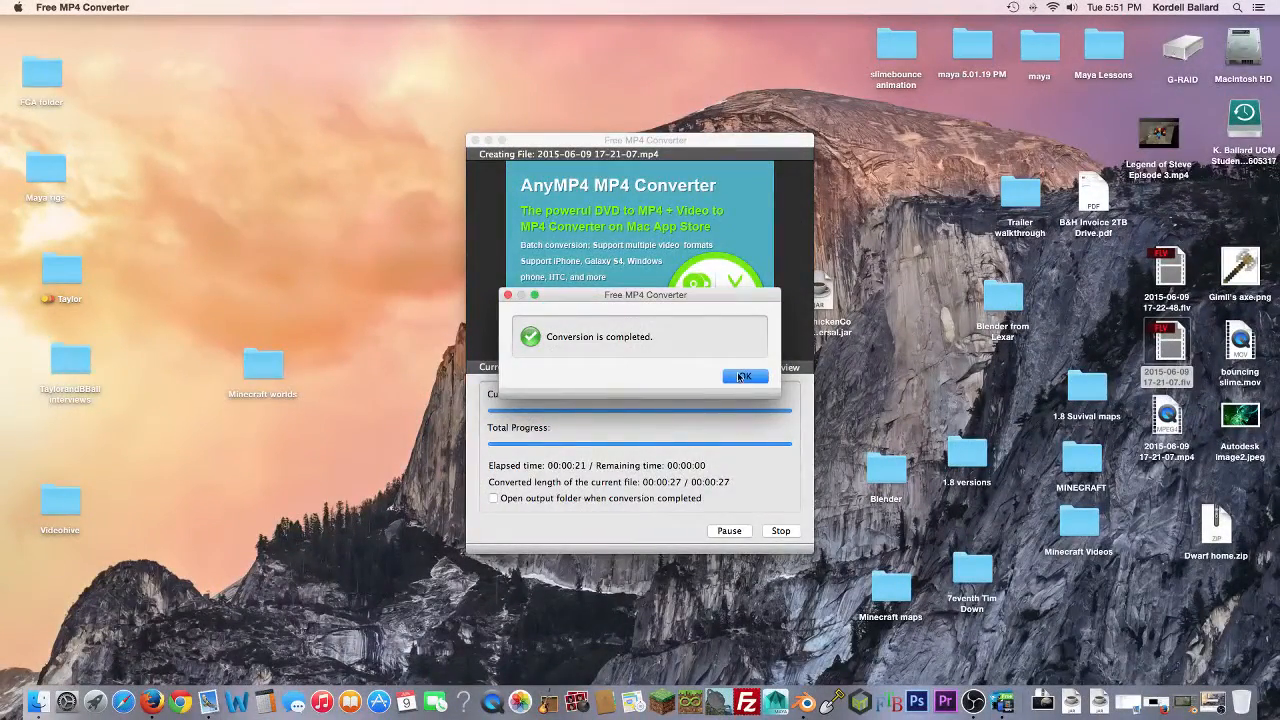
{"action": "left_click", "coordinate": [744, 376]}
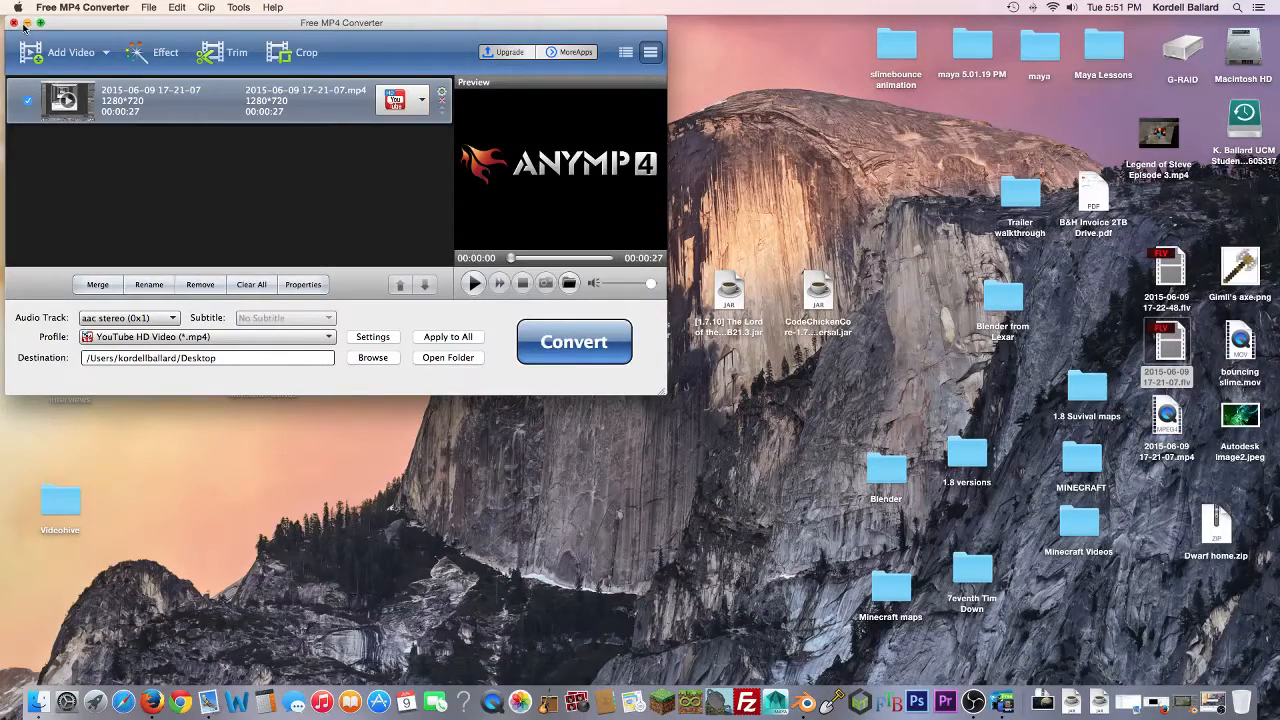
{"action": "left_click", "coordinate": [444, 103]}
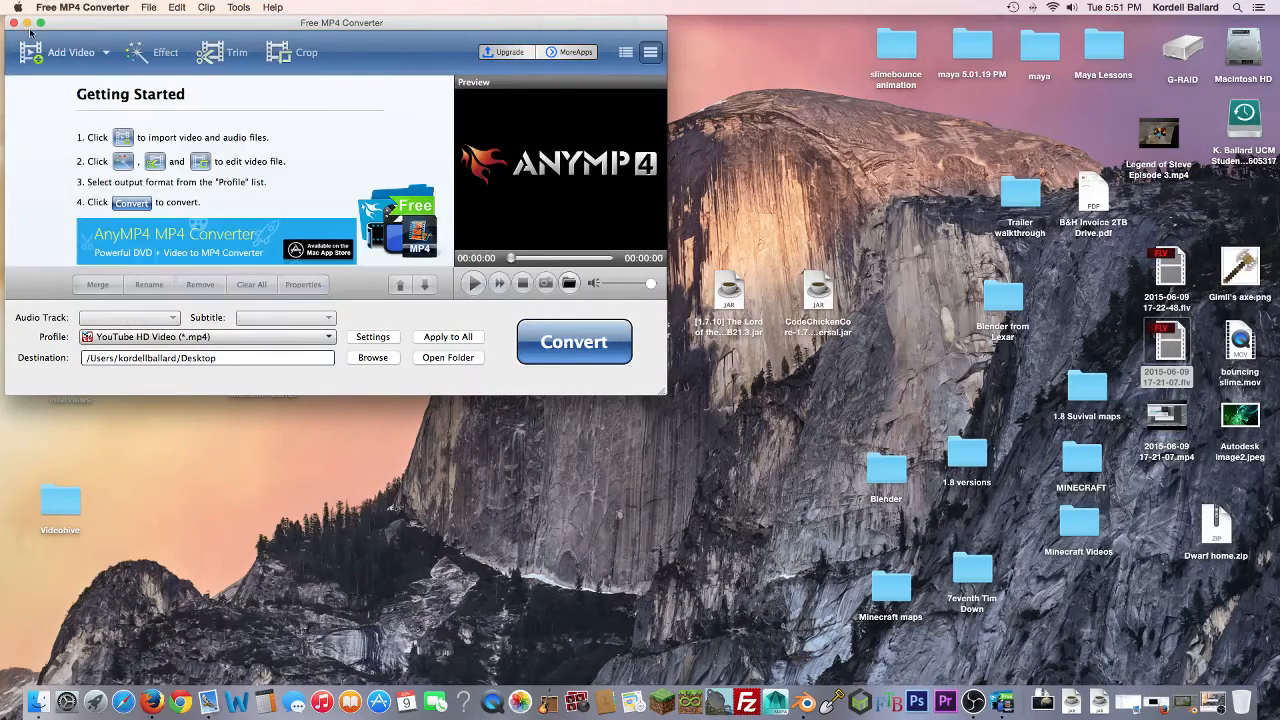
{"action": "left_click", "coordinate": [27, 22]}
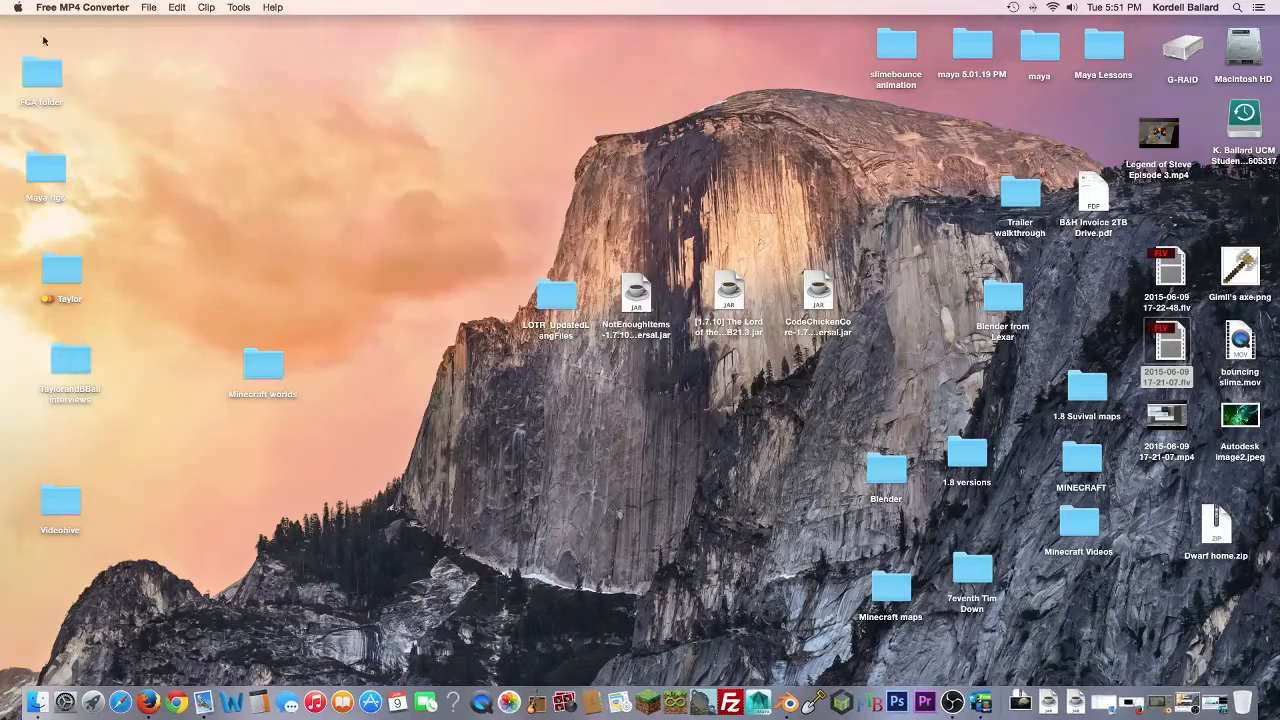
{"action": "double_click", "coordinate": [1176, 426]}
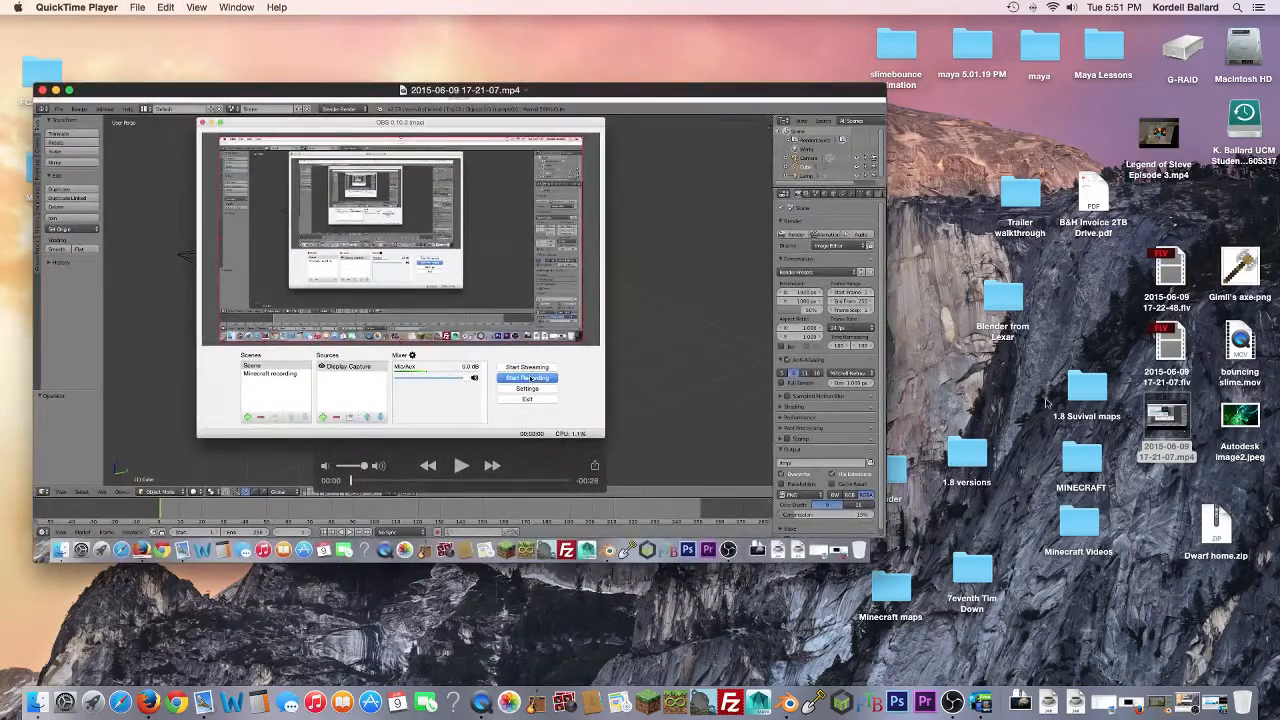
Step: Scrub the converted video to about 0:13, close it and nudge its MP4 file slightly on the desktop
{"action": "left_click_drag", "start_coordinate": [348, 481], "coordinate": [485, 487]}
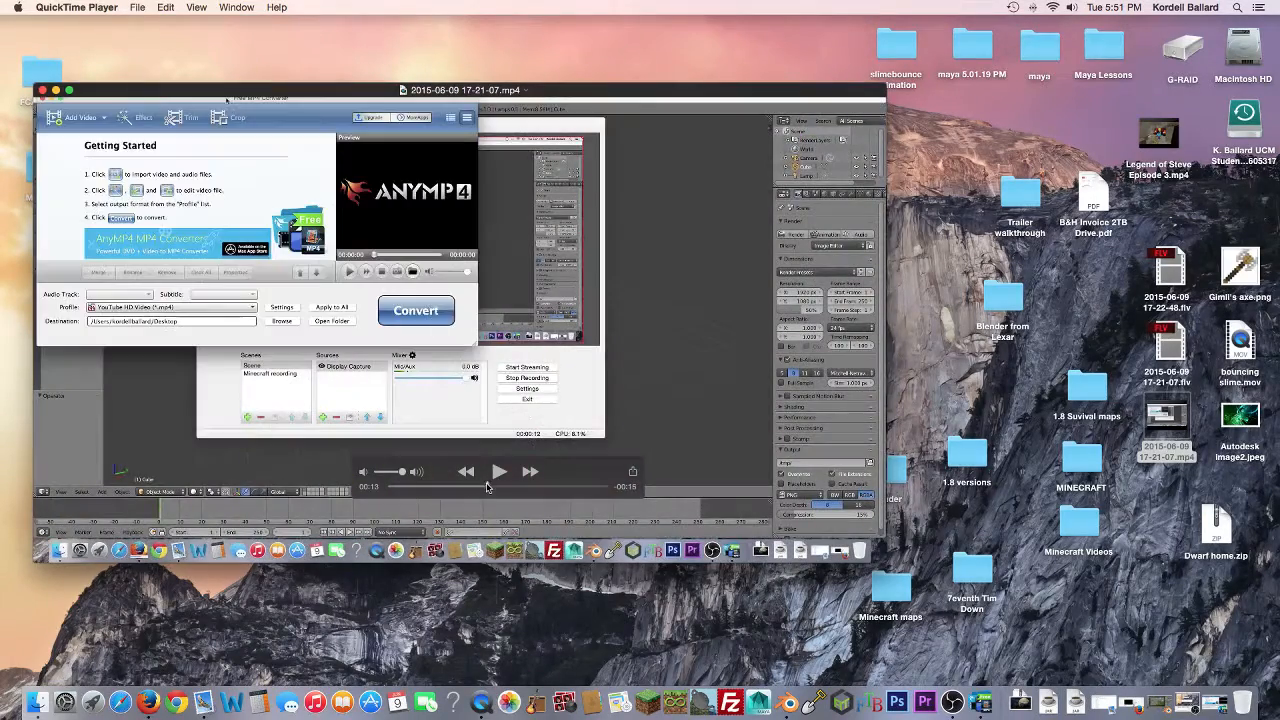
{"action": "left_click", "coordinate": [41, 91]}
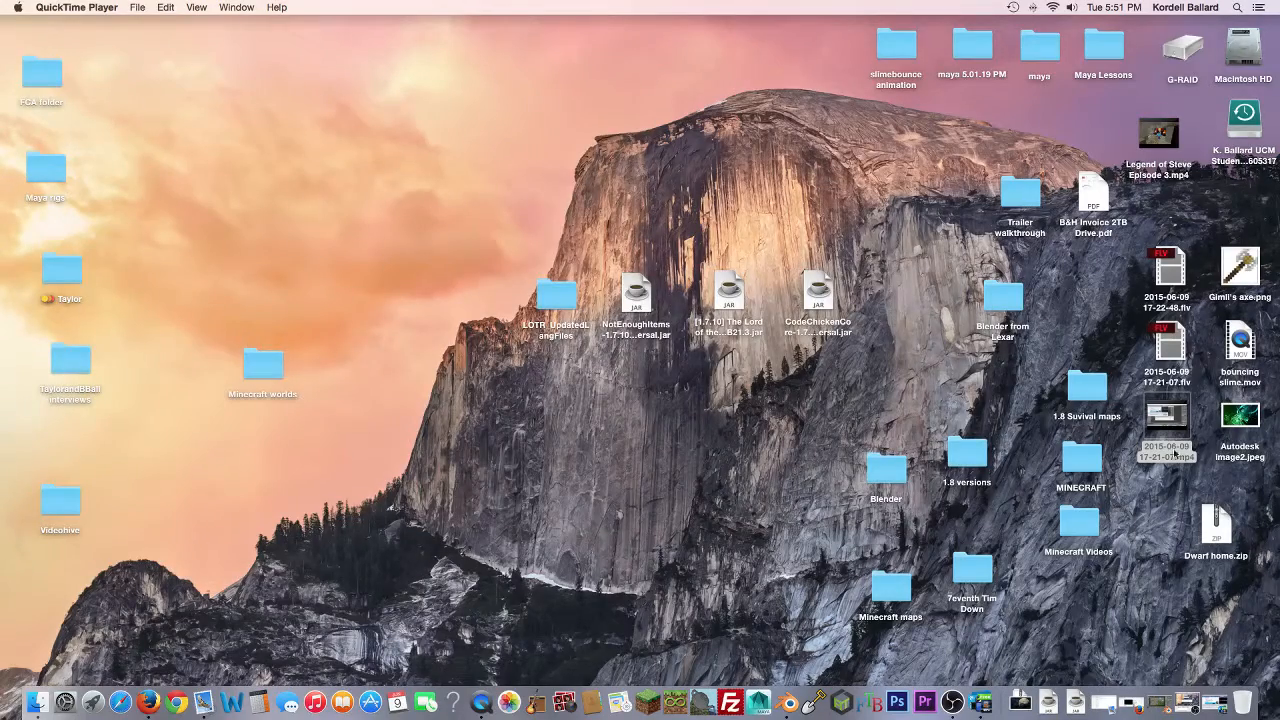
{"action": "left_click_drag", "start_coordinate": [1175, 452], "coordinate": [1185, 420]}
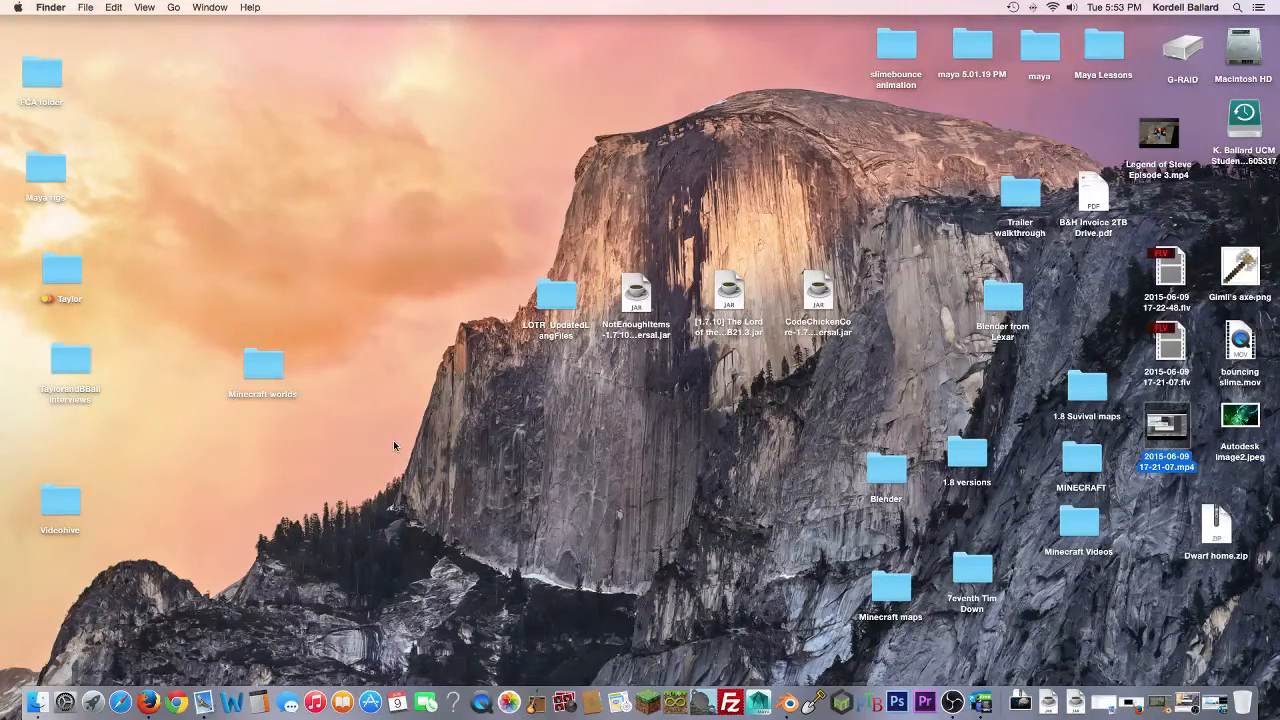
Step: Browse the installed applications in Launchpad to locate iMovie among the Apple apps
{"action": "key", "text": "F4"}
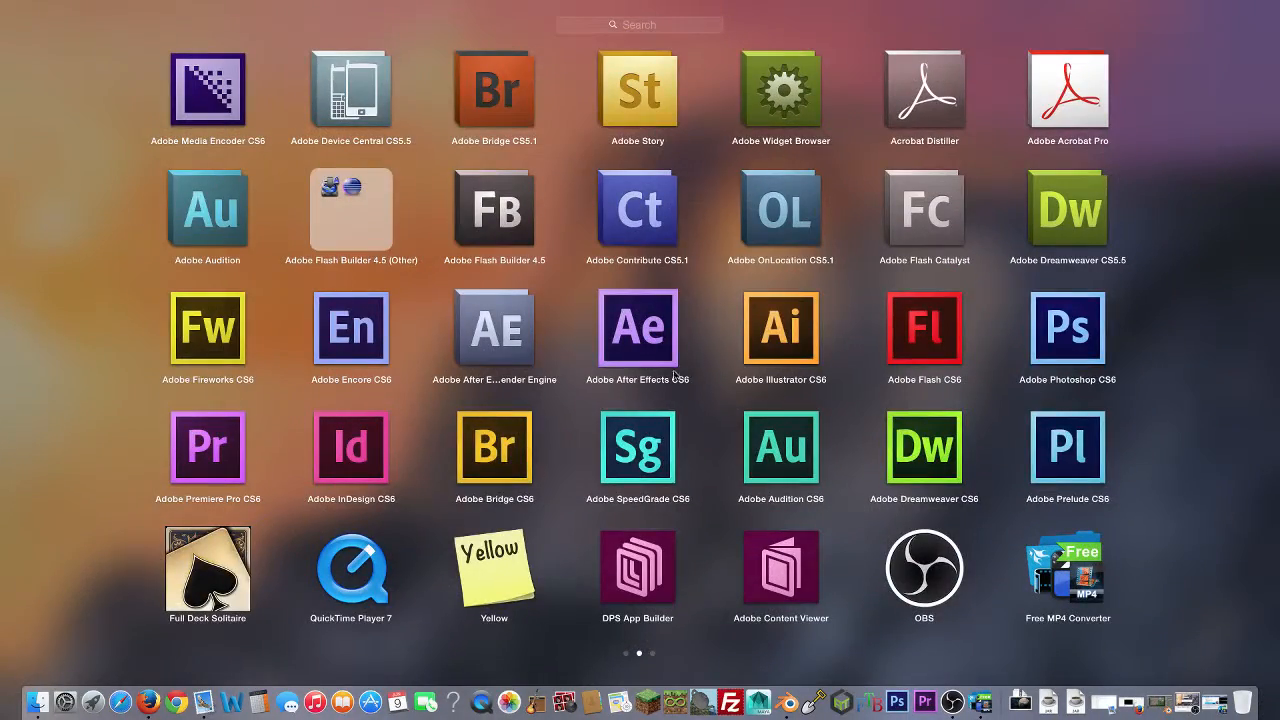
{"action": "left_click_drag", "start_coordinate": [137, 363], "coordinate": [488, 306]}
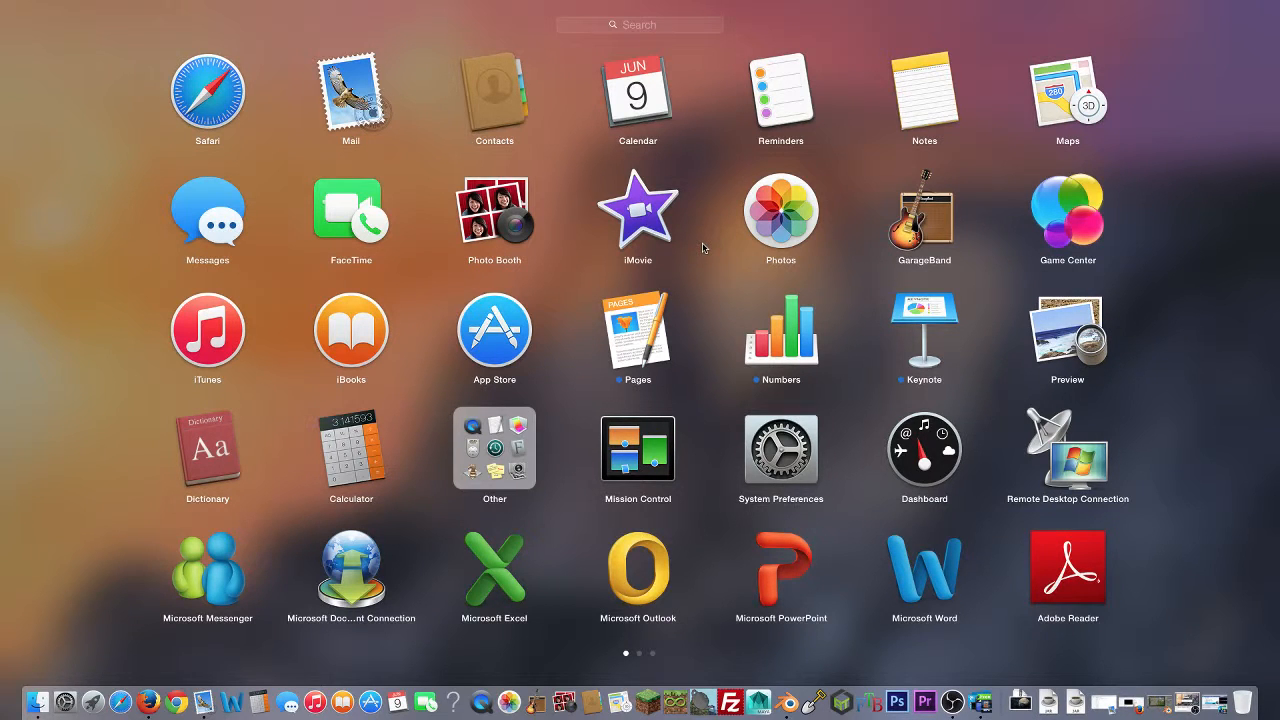
Step: Switch to the YouTube window in Firefox, enlarge it and open the Video Manager from My Channel
{"action": "left_click", "coordinate": [1125, 713]}
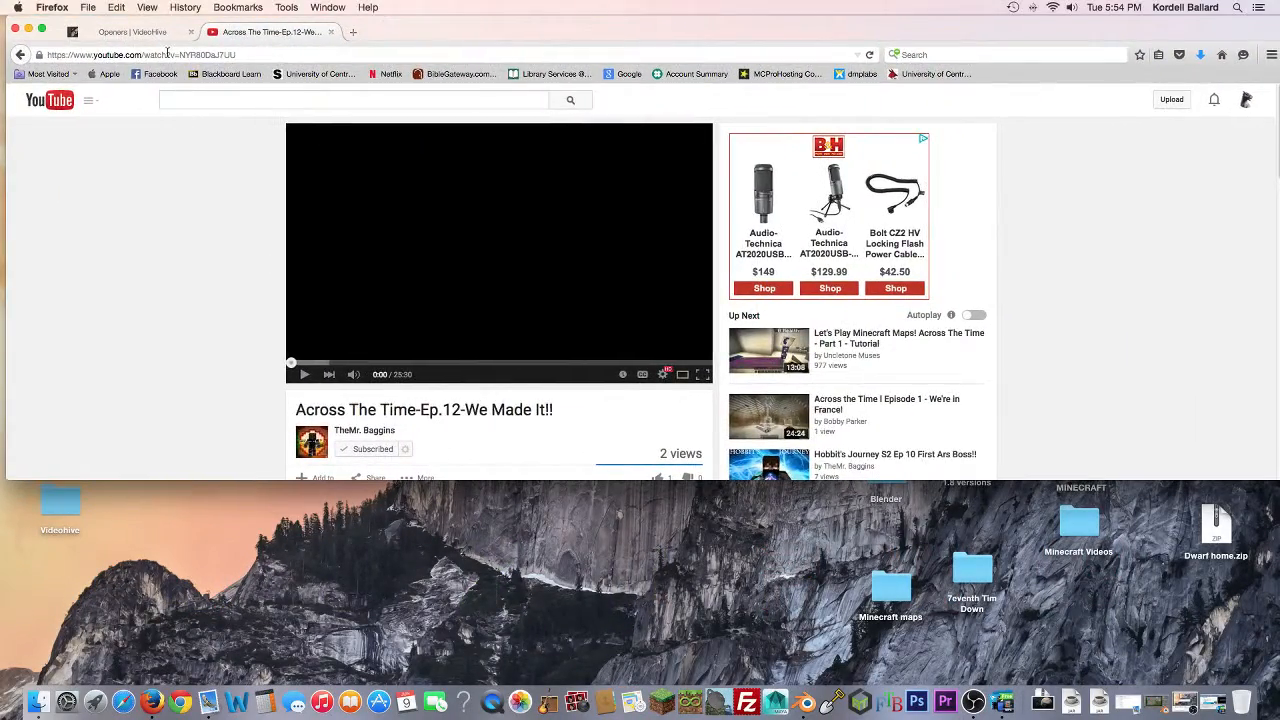
{"action": "left_click_drag", "start_coordinate": [1172, 481], "coordinate": [1172, 687]}
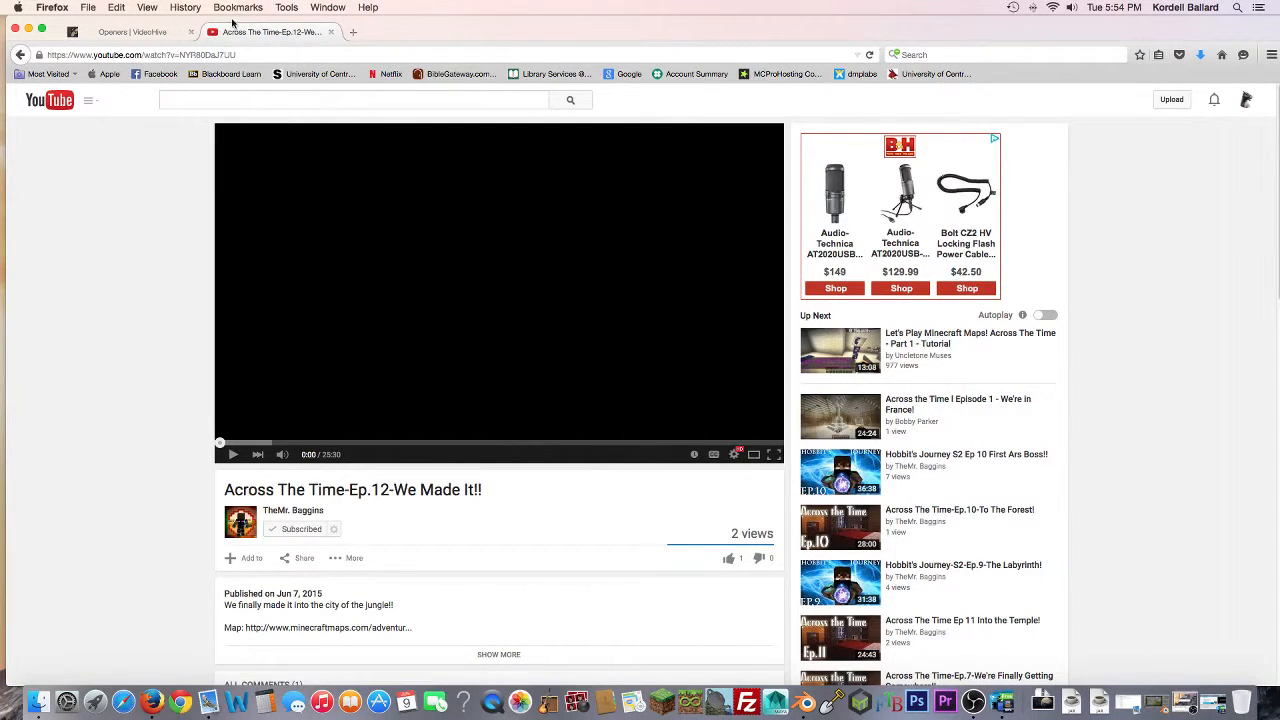
{"action": "left_click", "coordinate": [88, 100]}
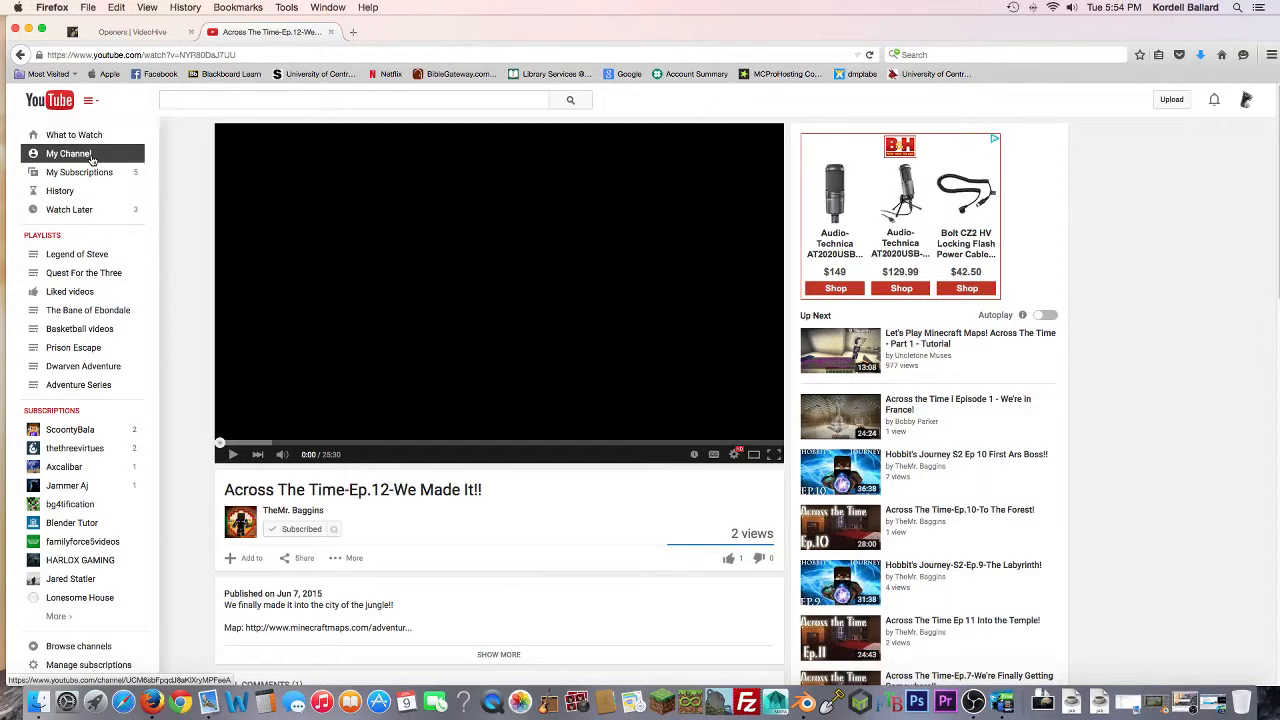
{"action": "left_click", "coordinate": [90, 155]}
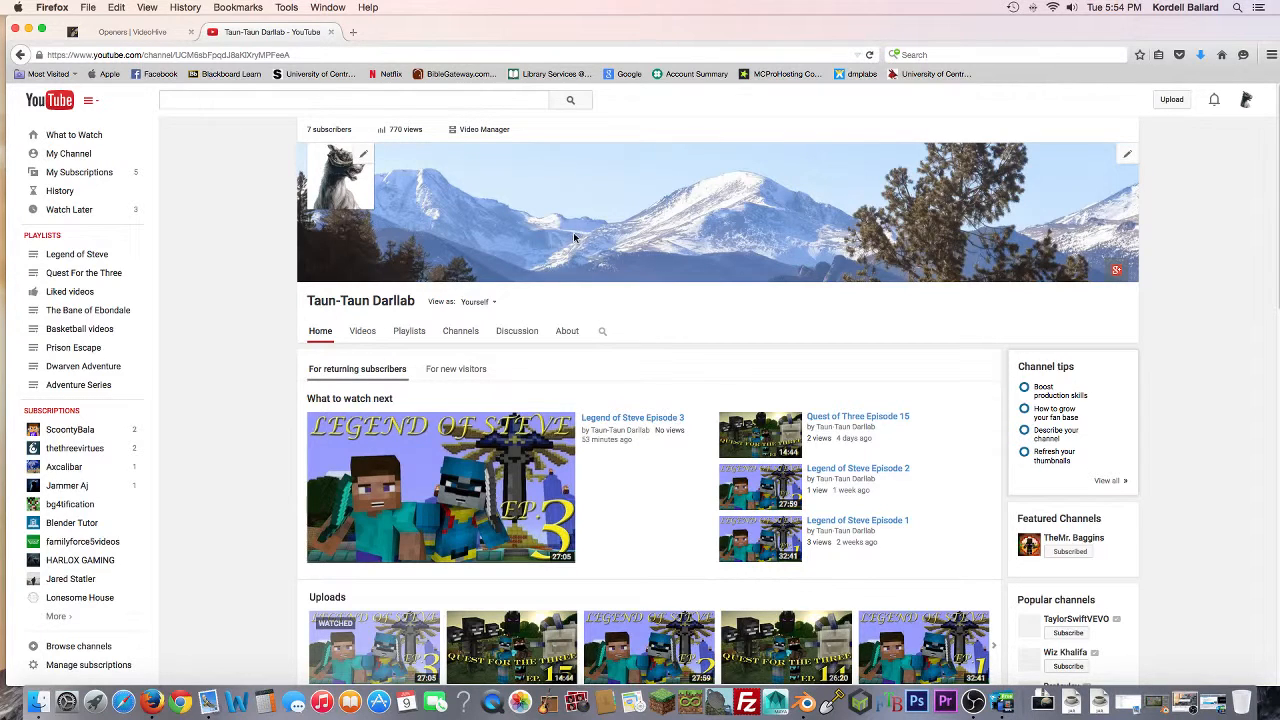
{"action": "left_click", "coordinate": [488, 131]}
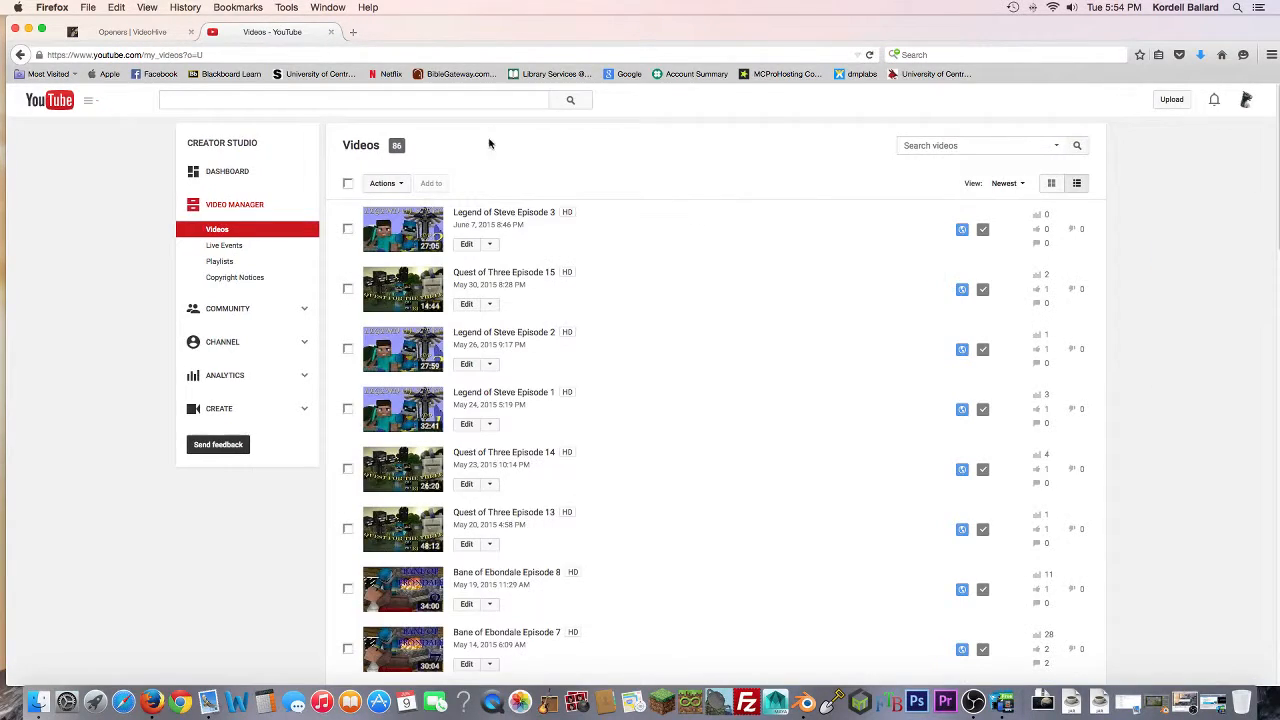
Step: Open the Audio Library's free music list and dismiss the Google password notification
{"action": "left_click", "coordinate": [270, 416]}
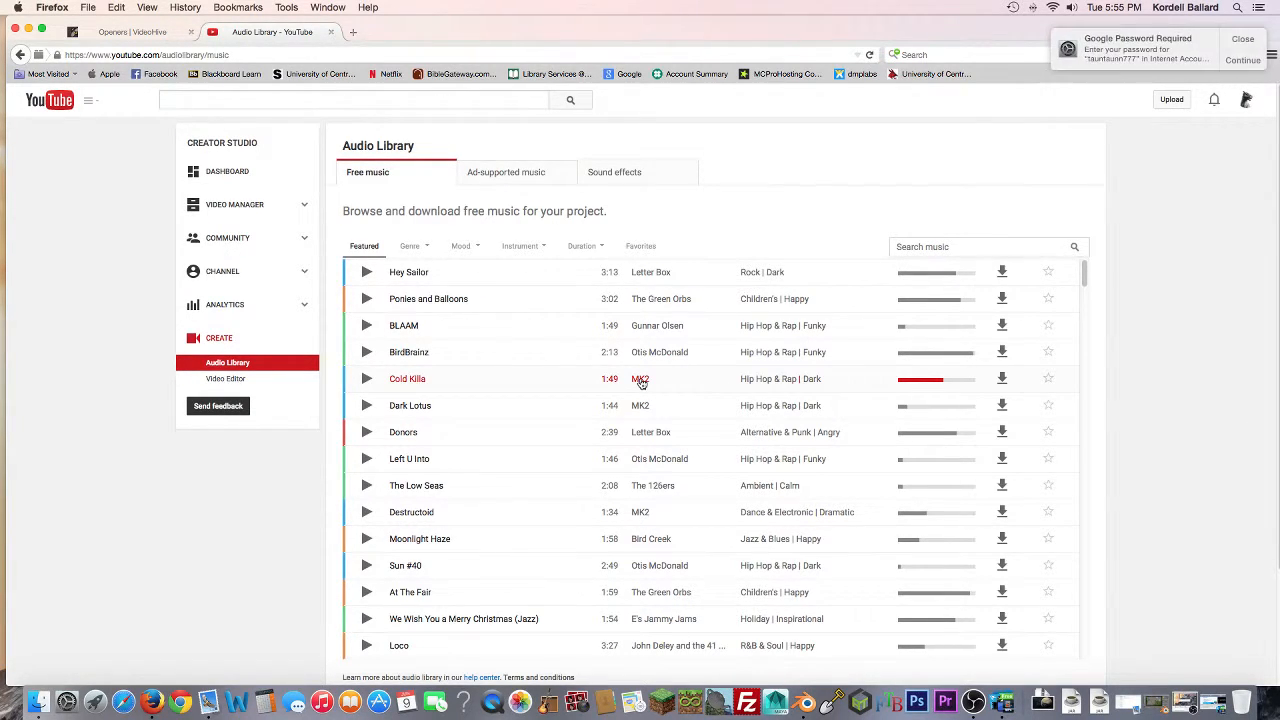
{"action": "left_click", "coordinate": [1252, 37]}
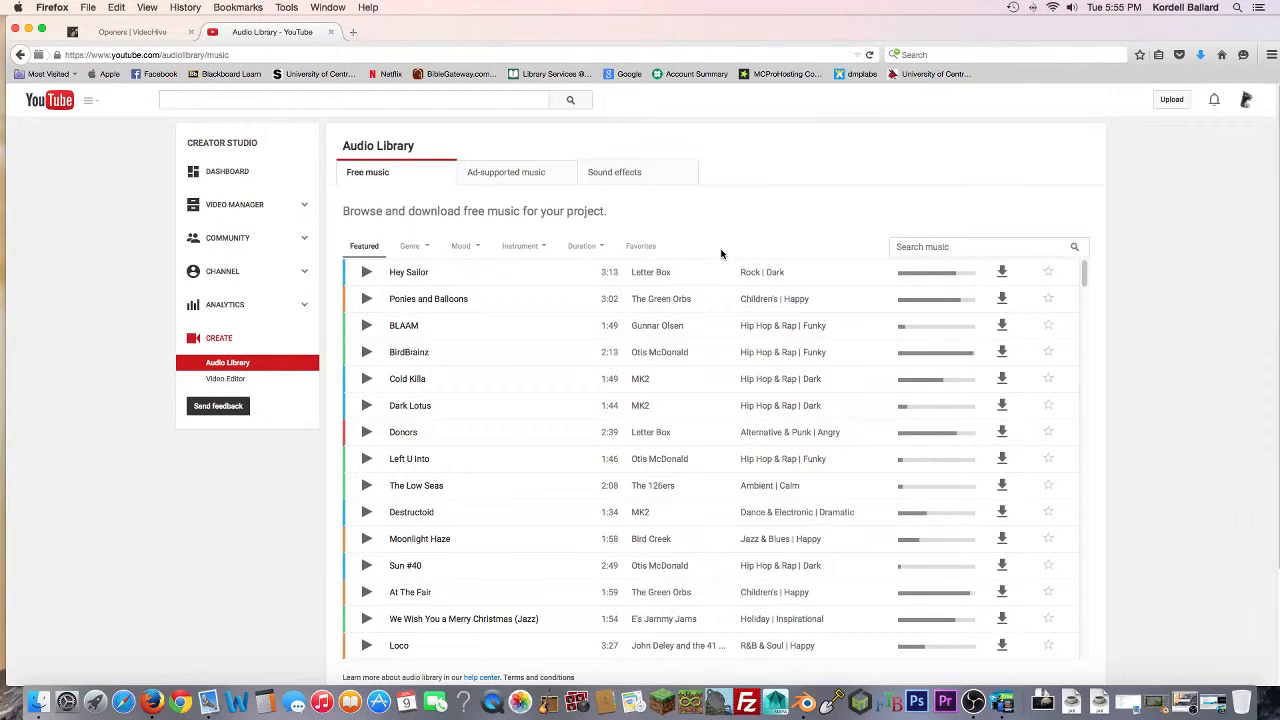
Step: Open YouTube's Video Editor, add the 3:00 campaign ad from the uploaded videos to the timeline and pause its preview
{"action": "left_click", "coordinate": [238, 380]}
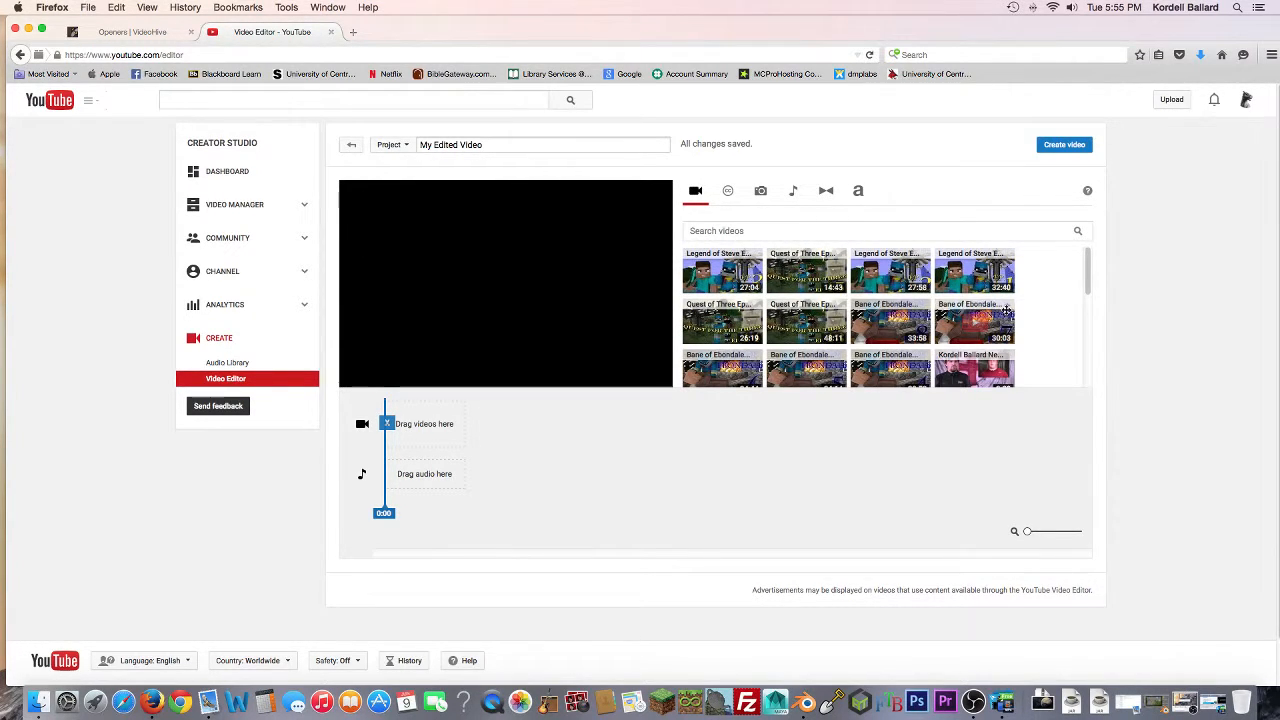
{"action": "scroll", "coordinate": [1005, 310], "scroll_direction": "down", "scroll_amount": 2}
{"action": "scroll", "coordinate": [1005, 310], "scroll_direction": "down", "scroll_amount": 1}
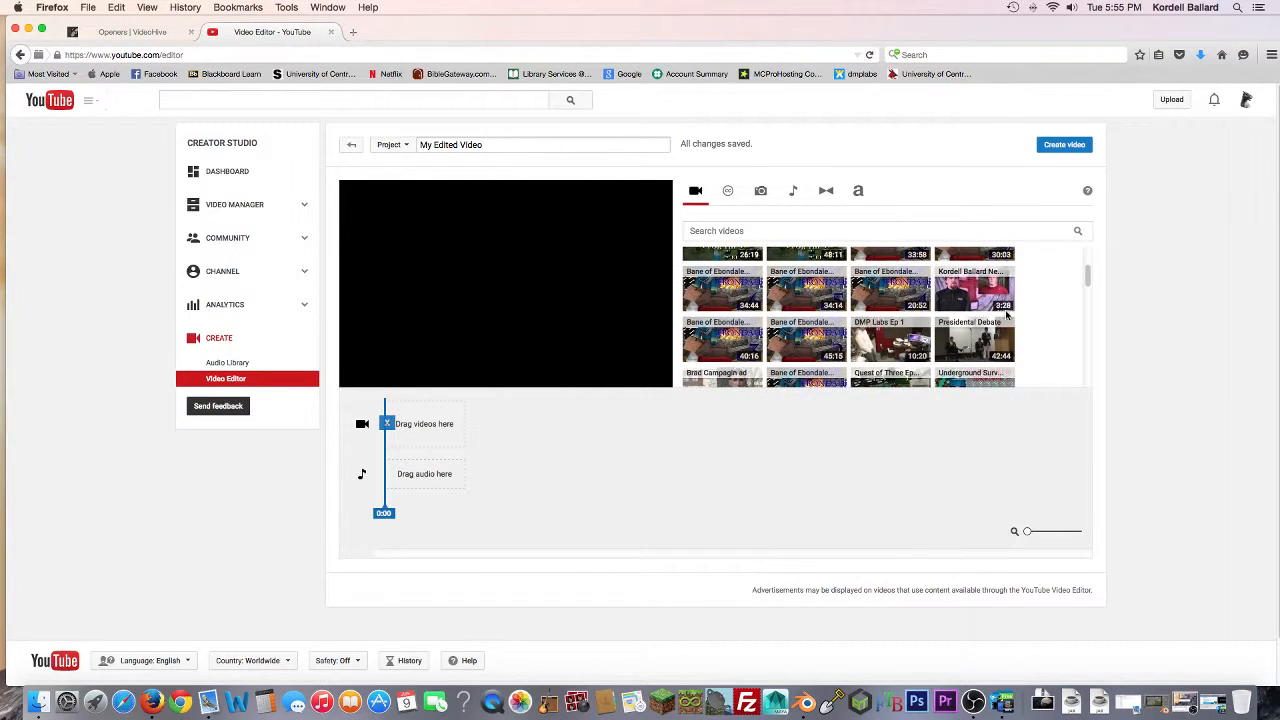
{"action": "scroll", "coordinate": [1005, 316], "scroll_direction": "down", "scroll_amount": 2}
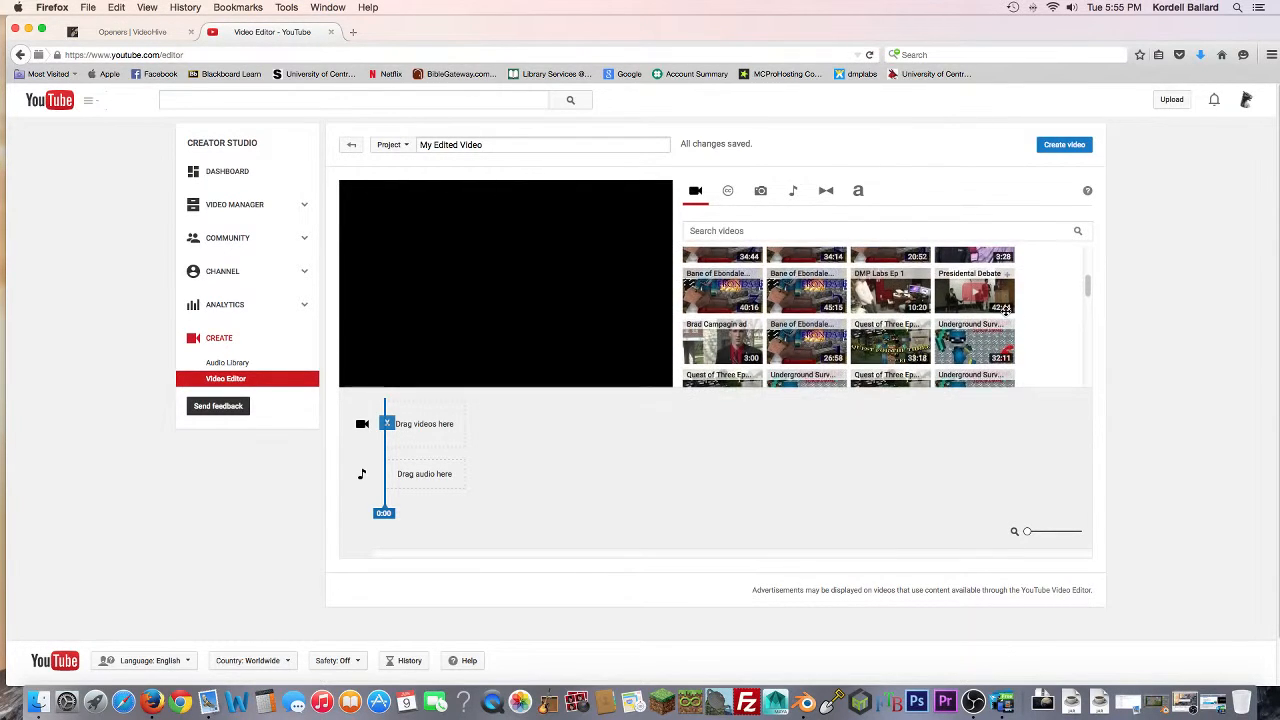
{"action": "scroll", "coordinate": [1005, 313], "scroll_direction": "down", "scroll_amount": 1}
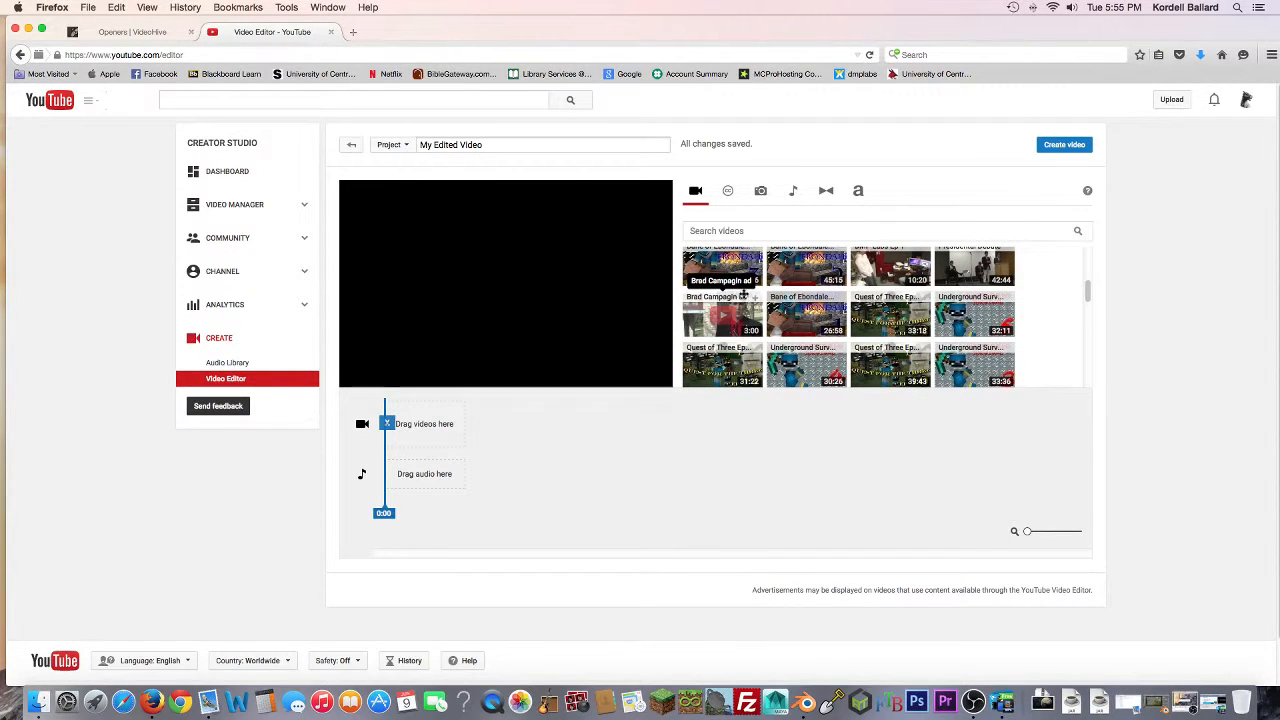
{"action": "left_click_drag", "start_coordinate": [745, 300], "coordinate": [432, 428]}
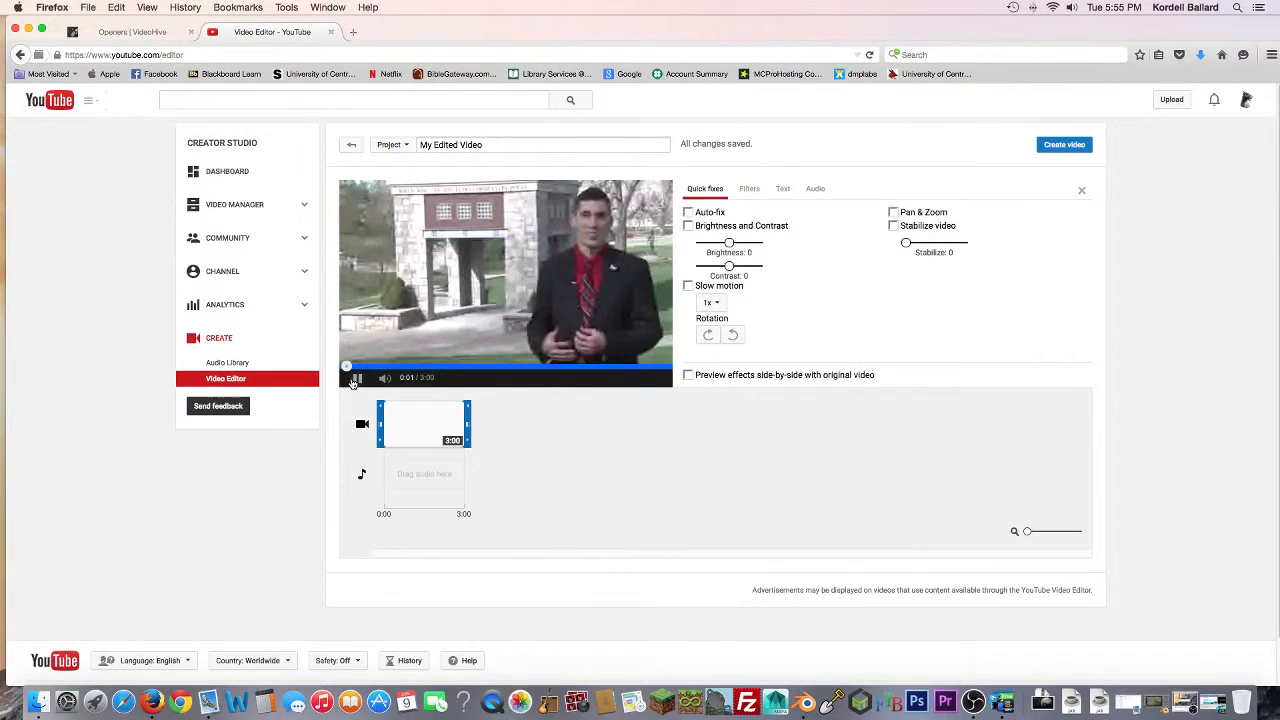
{"action": "left_click", "coordinate": [355, 379]}
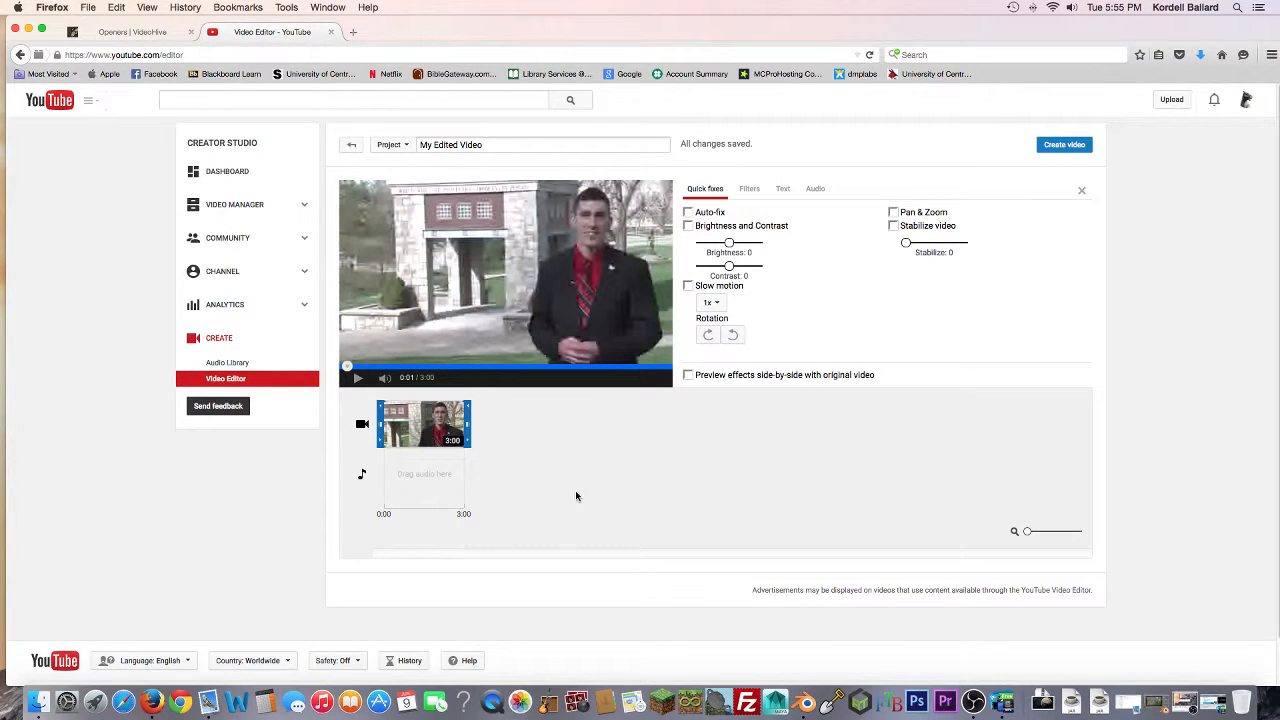
Step: Stretch the end of the timeline clip slightly, enable Auto-fix for it and pause the preview
{"action": "mouse_move", "coordinate": [455, 430]}
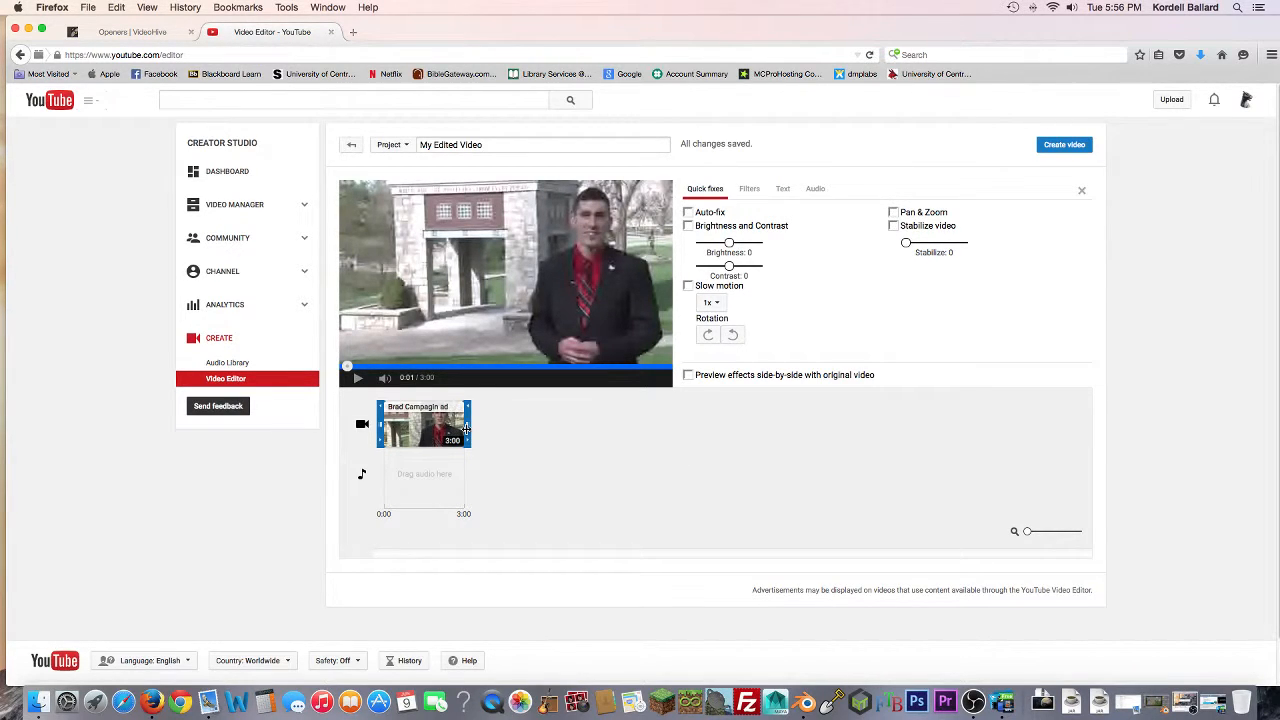
{"action": "left_click_drag", "start_coordinate": [466, 429], "coordinate": [490, 447]}
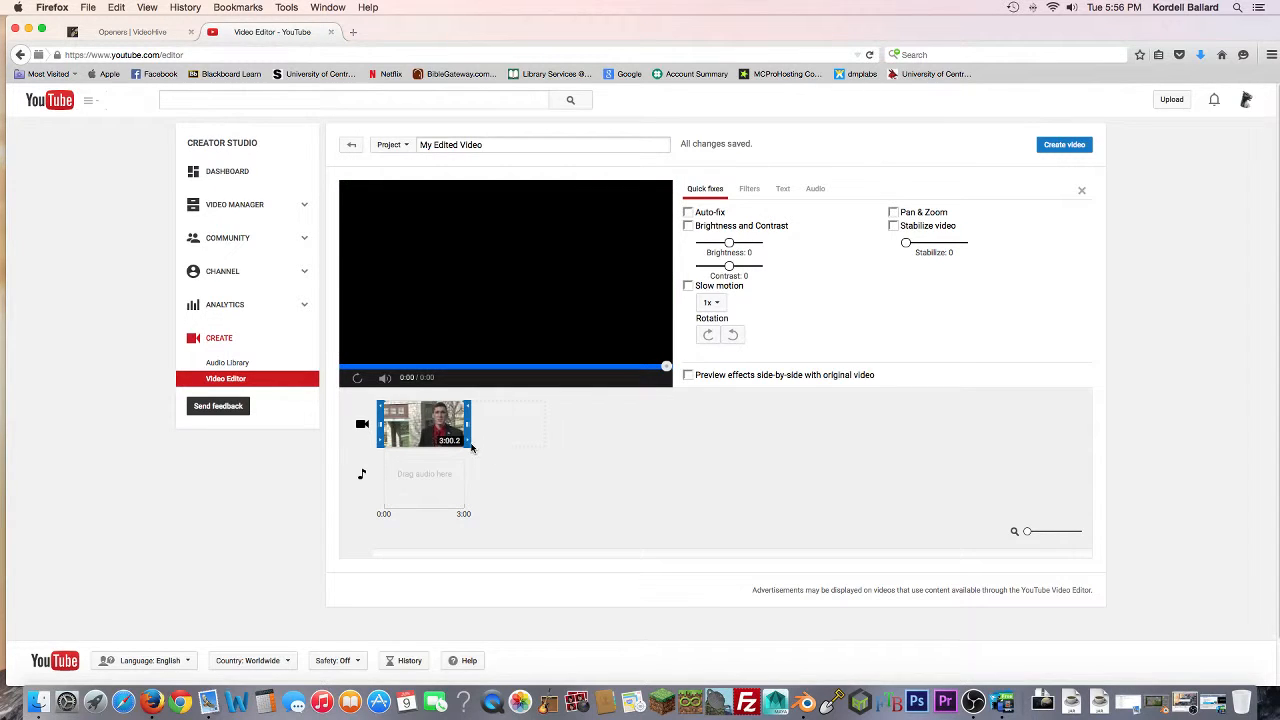
{"action": "left_click", "coordinate": [688, 213]}
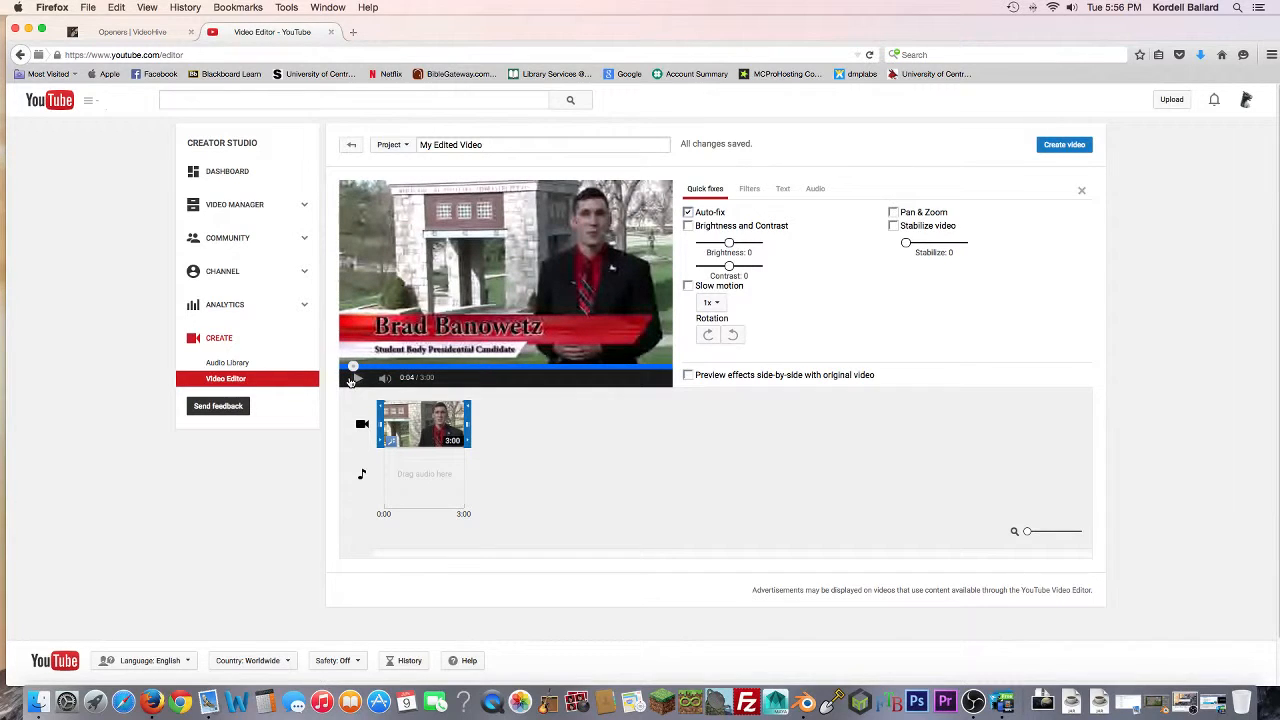
{"action": "left_click", "coordinate": [352, 378]}
Step: Review the clip's Filters, Text and Audio options, ending back at the Quick fixes
{"action": "left_click", "coordinate": [750, 189]}
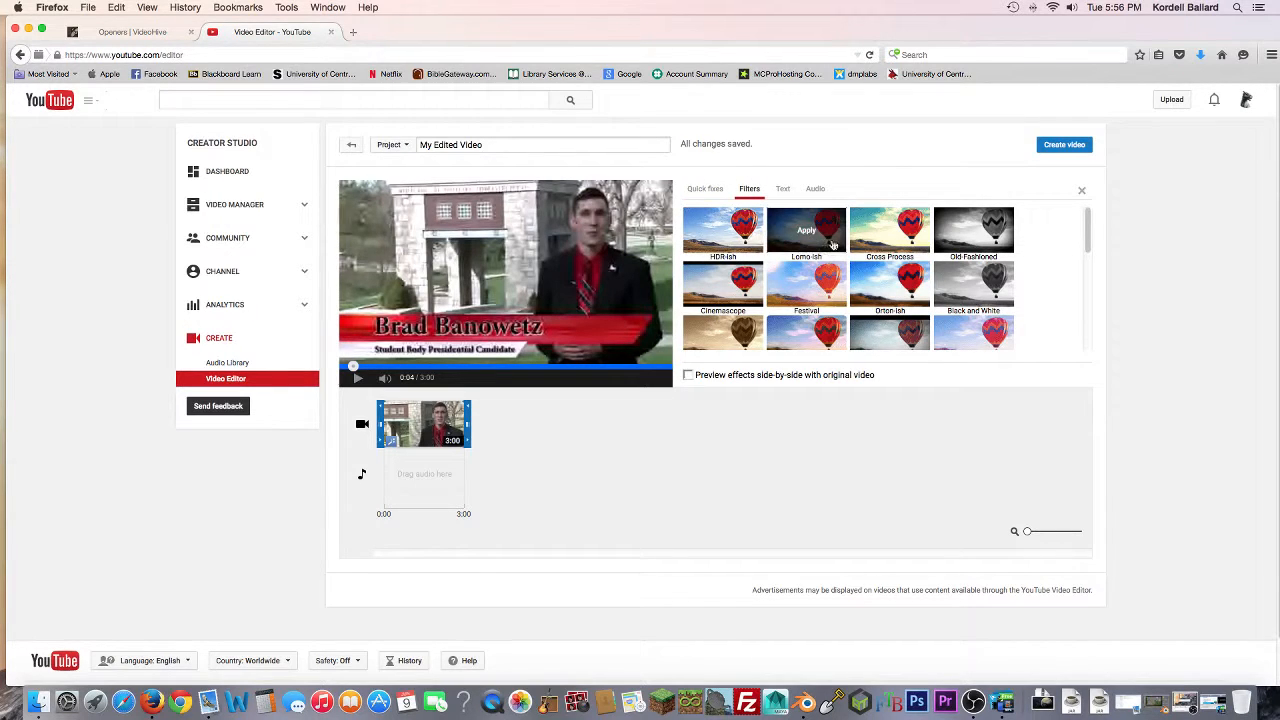
{"action": "left_click", "coordinate": [784, 192]}
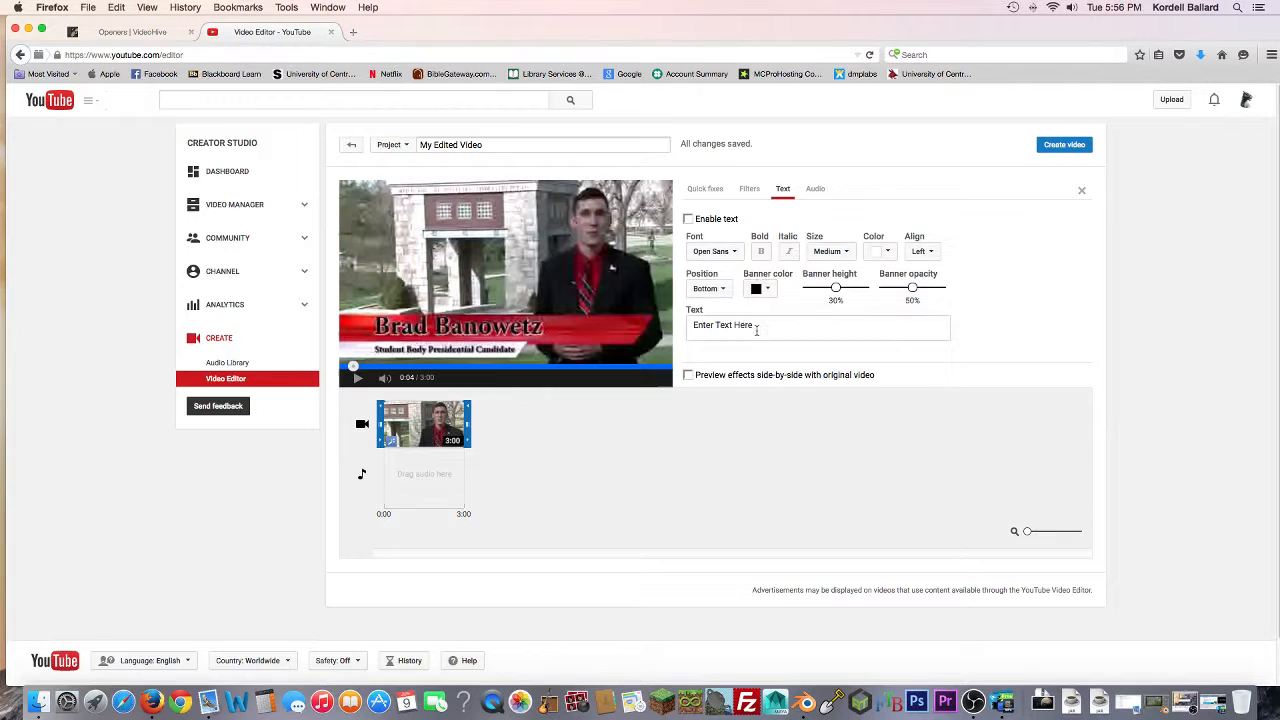
{"action": "left_click", "coordinate": [814, 189]}
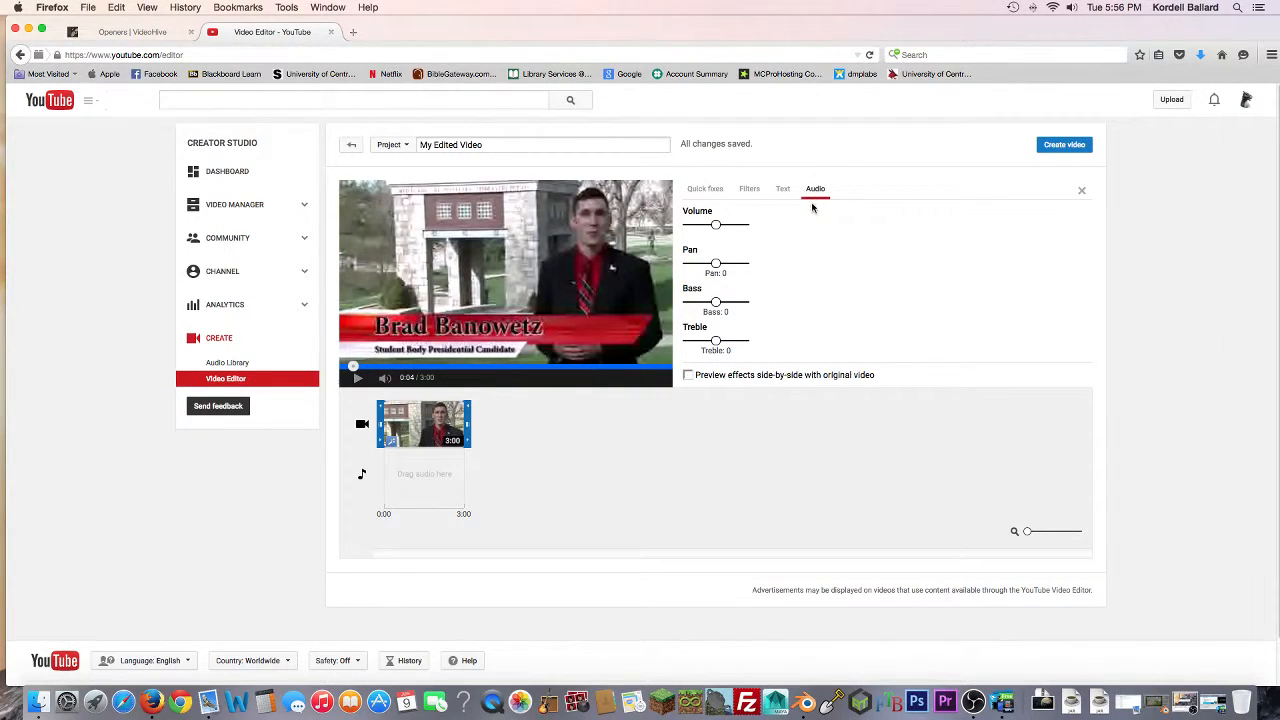
{"action": "left_click", "coordinate": [779, 189]}
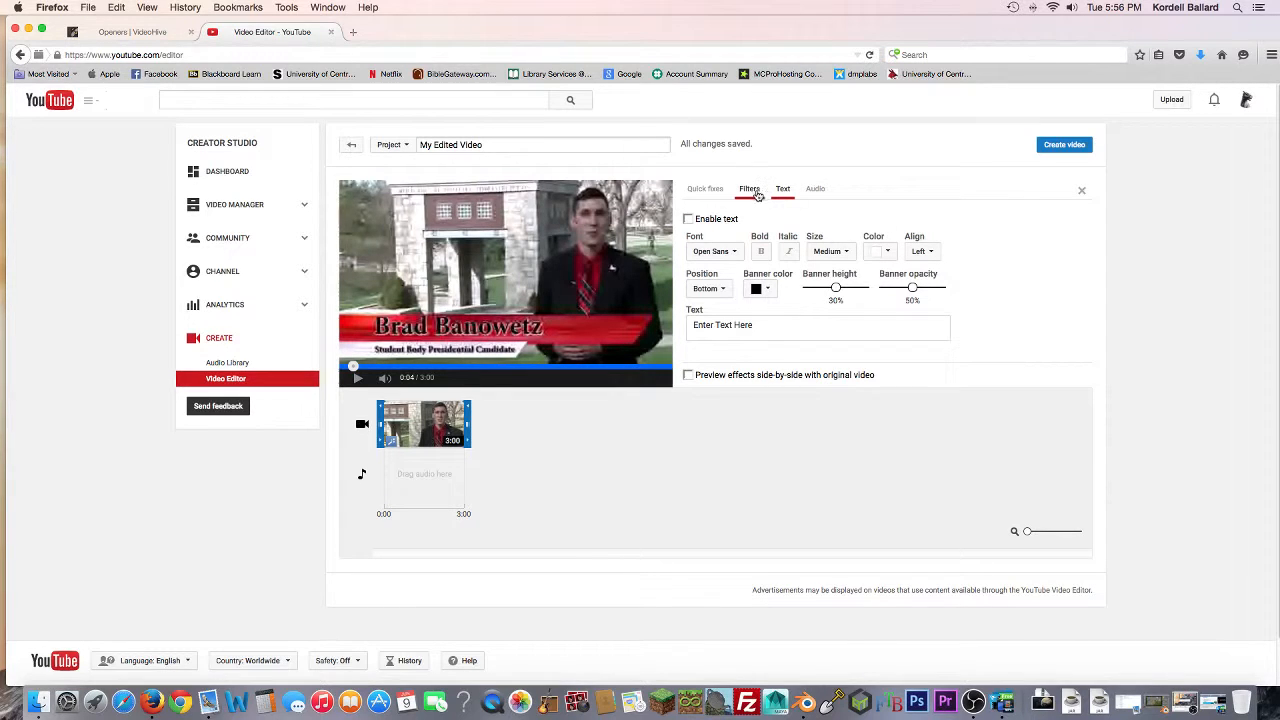
{"action": "left_click", "coordinate": [745, 193]}
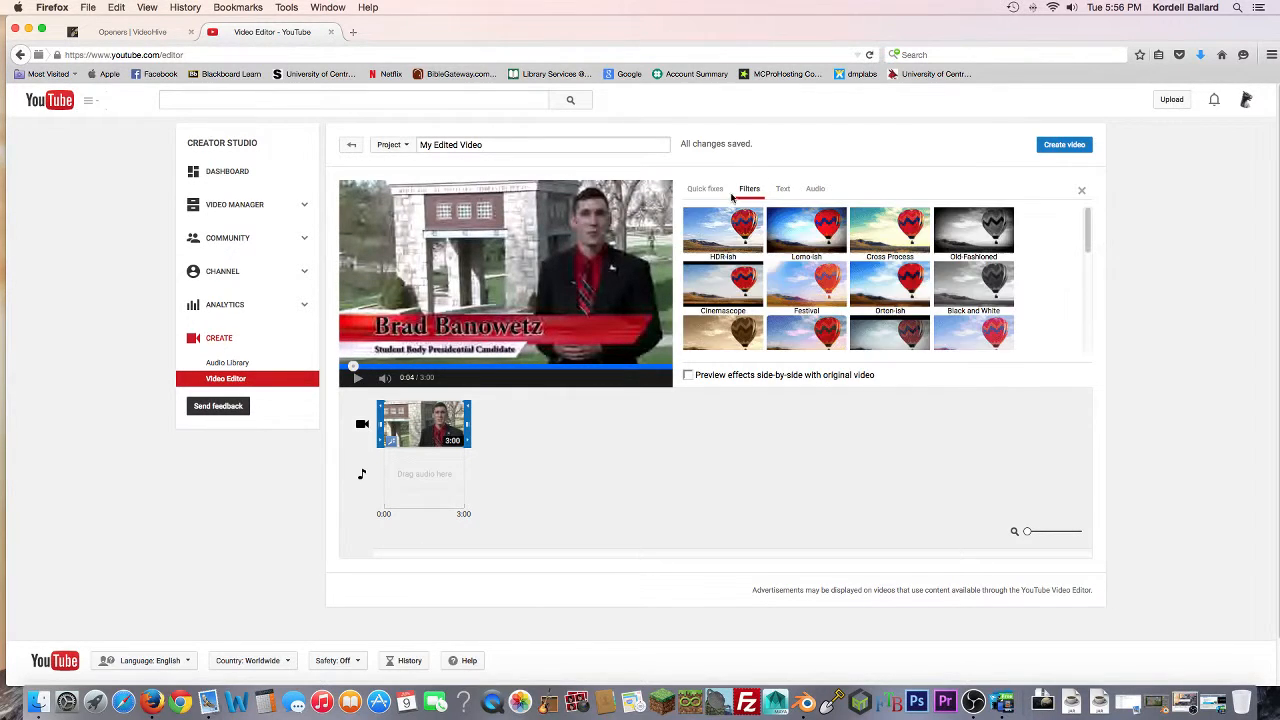
{"action": "left_click", "coordinate": [712, 194]}
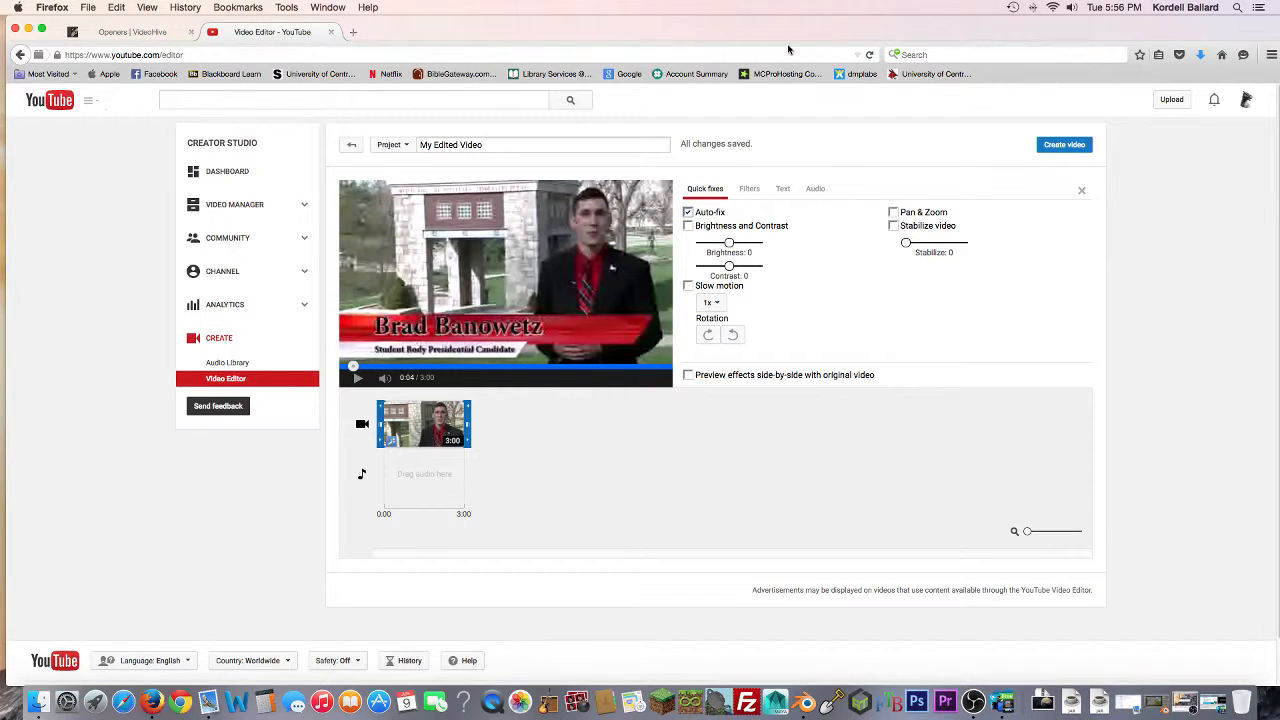
Step: Search the web for "Windows free video editor" and look through Microsoft's Movie Maker page
{"action": "left_click", "coordinate": [952, 54]}
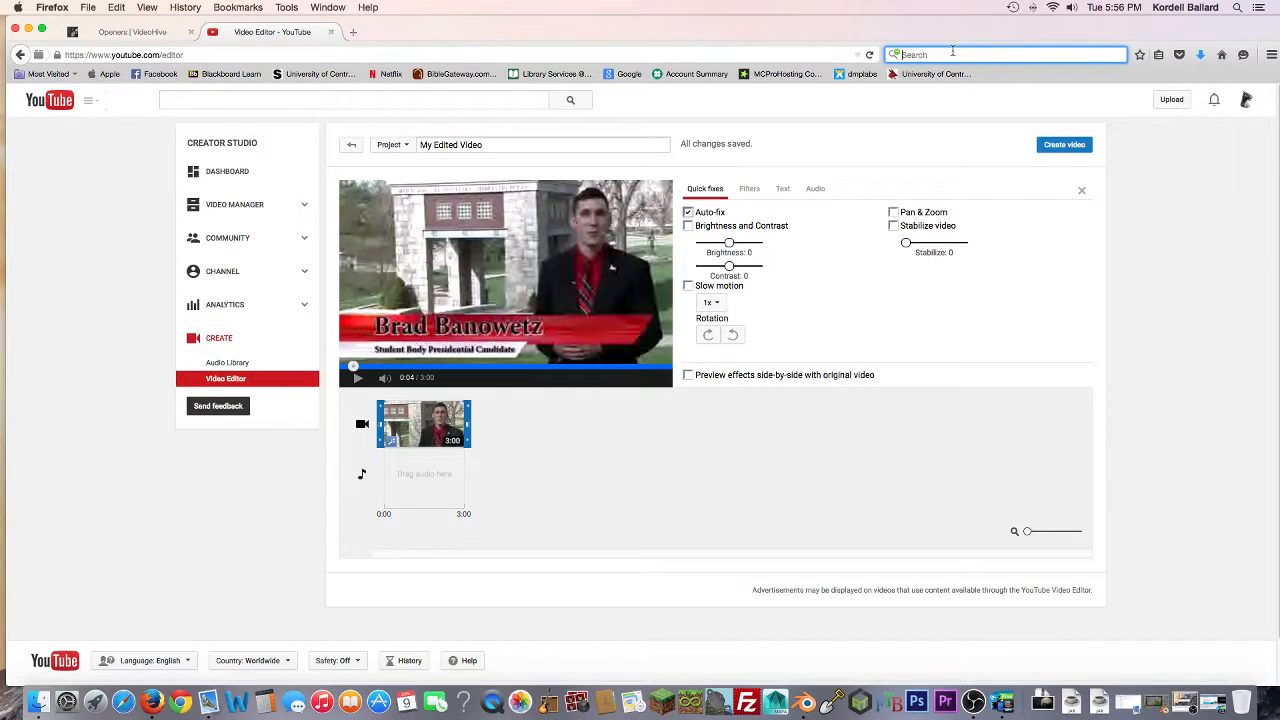
{"action": "type", "text": "Windows"}
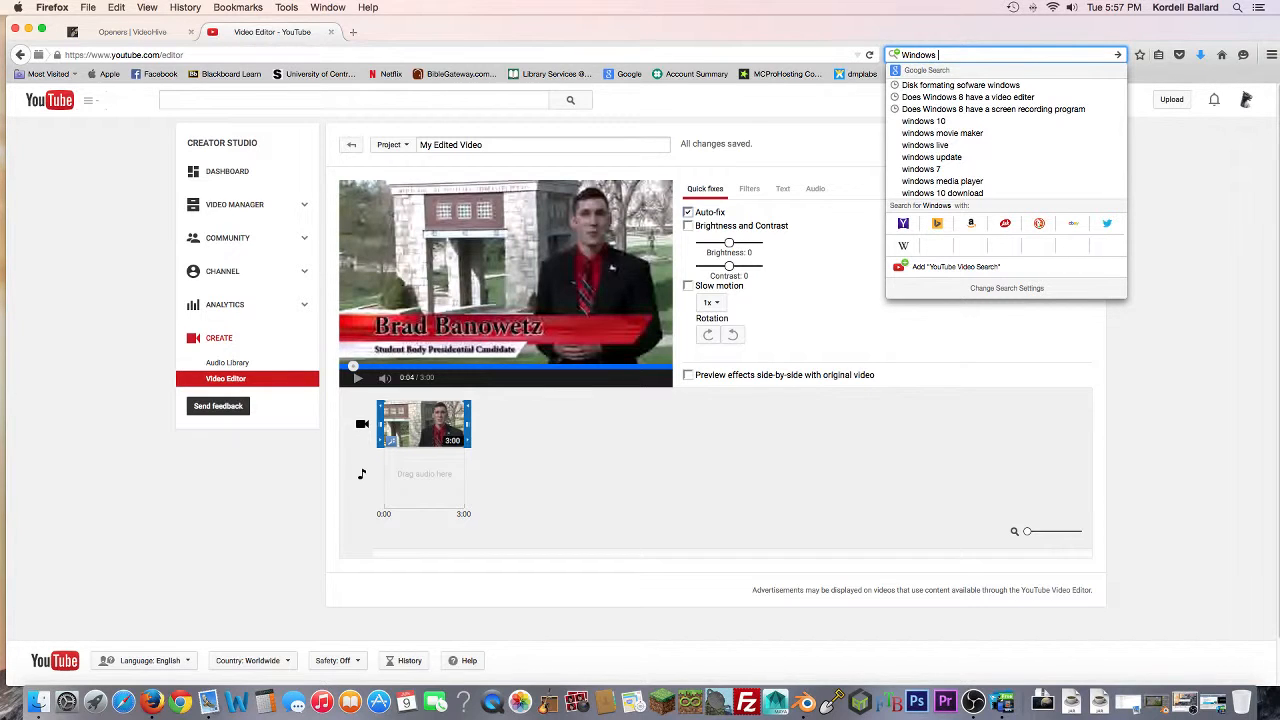
{"action": "type", "text": " free vi"}
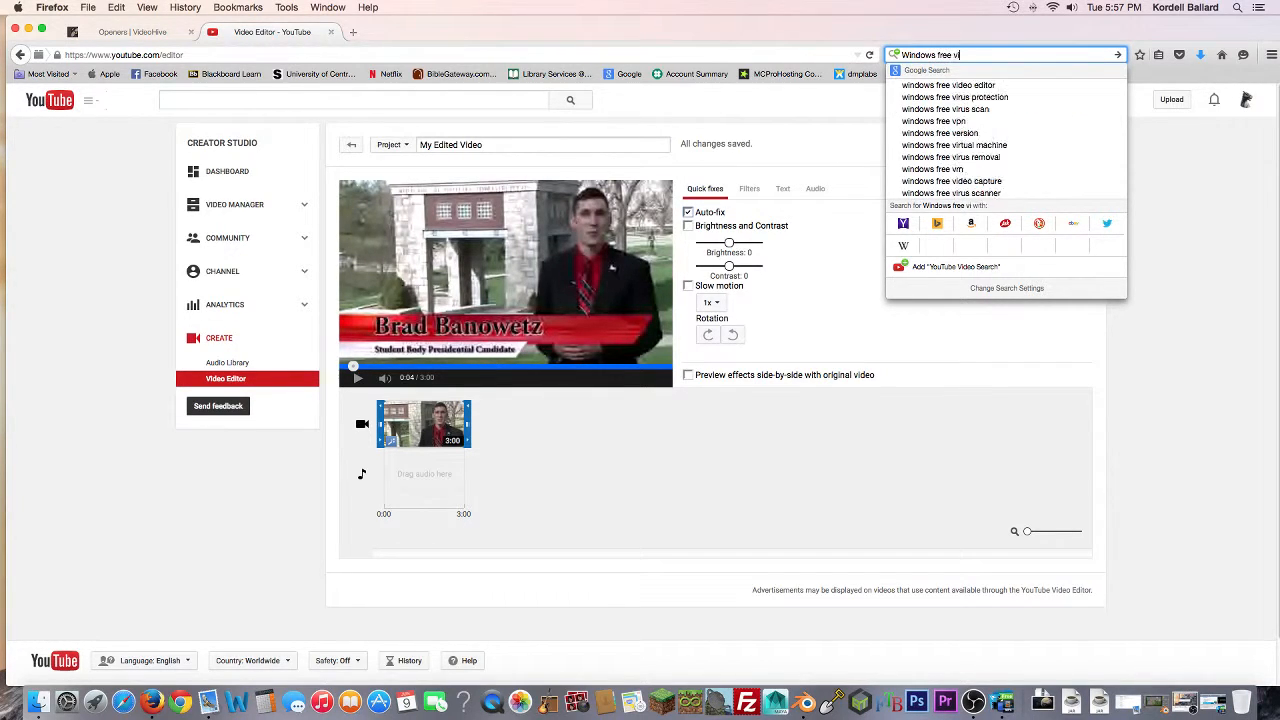
{"action": "type", "text": "deo editor"}
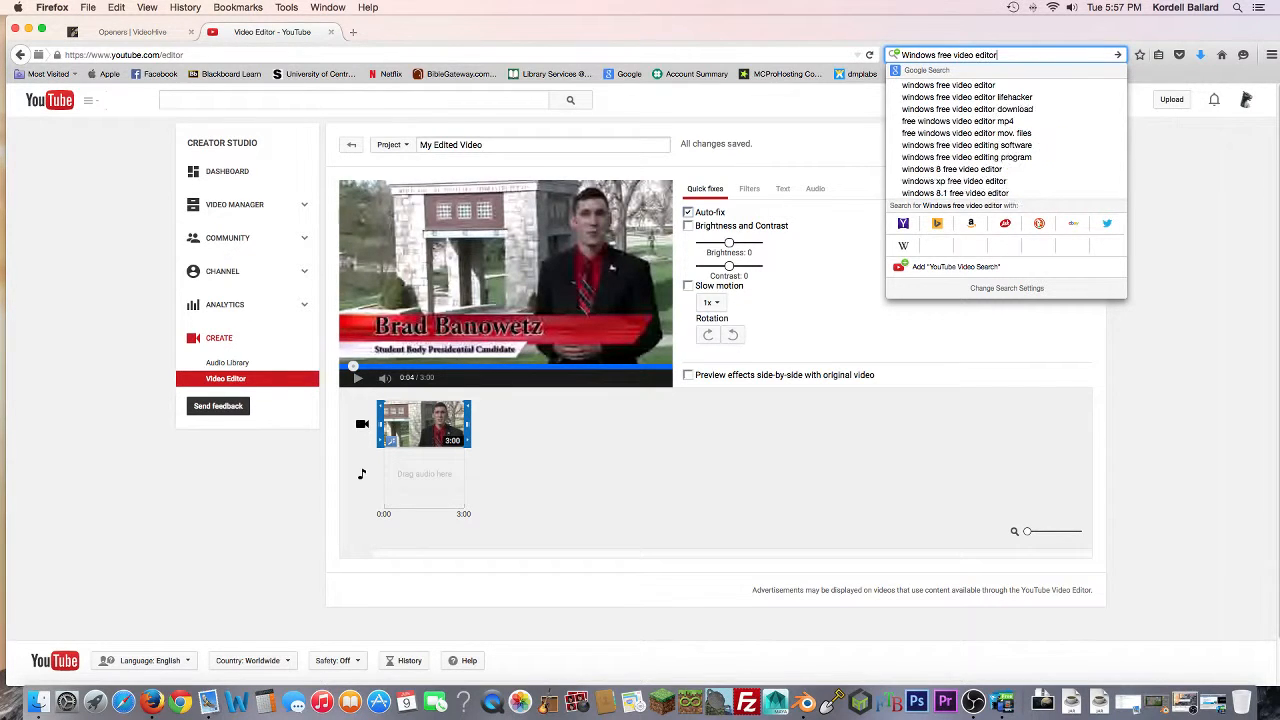
{"action": "key", "text": "Return"}
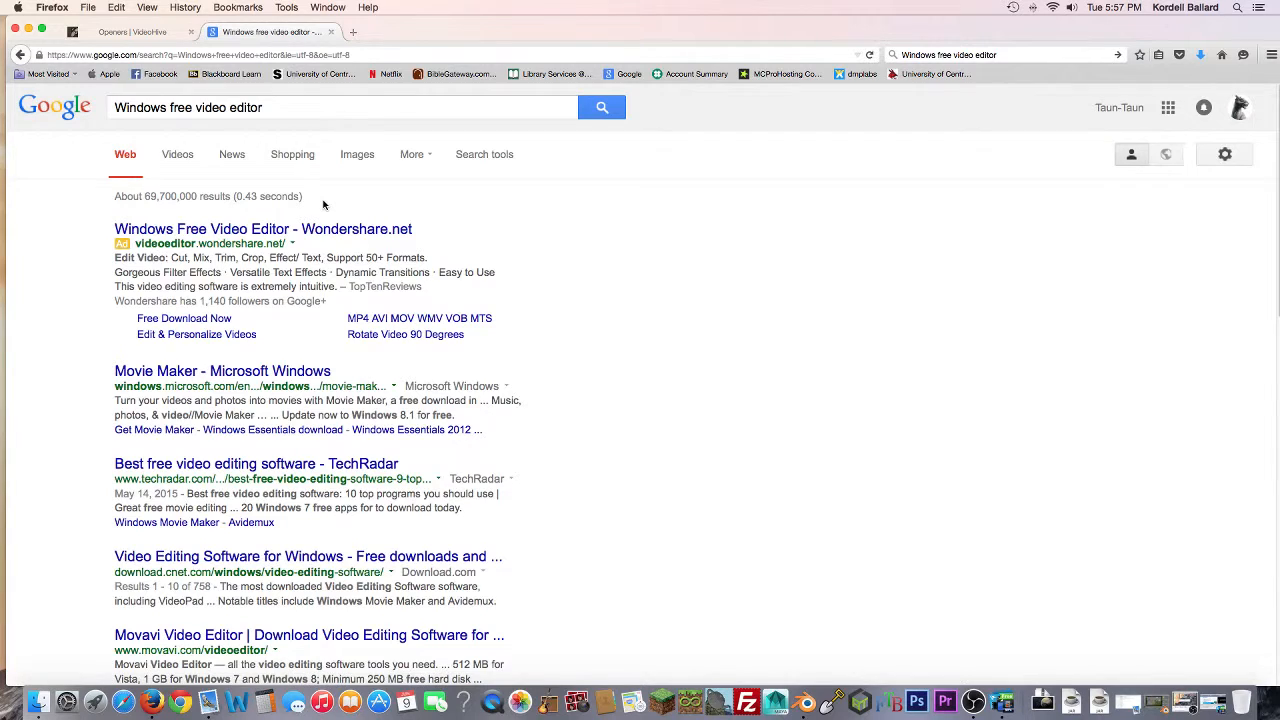
{"action": "left_click", "coordinate": [277, 373]}
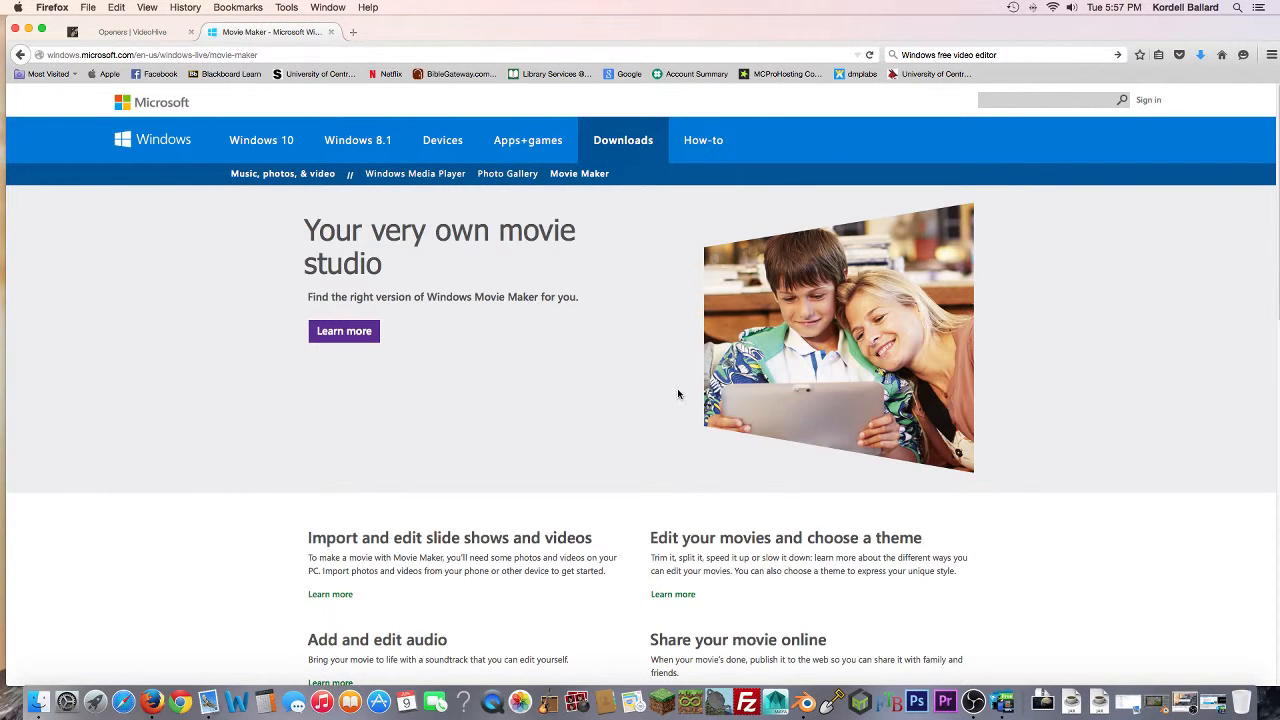
{"action": "scroll", "coordinate": [678, 394], "scroll_direction": "down", "scroll_amount": 5}
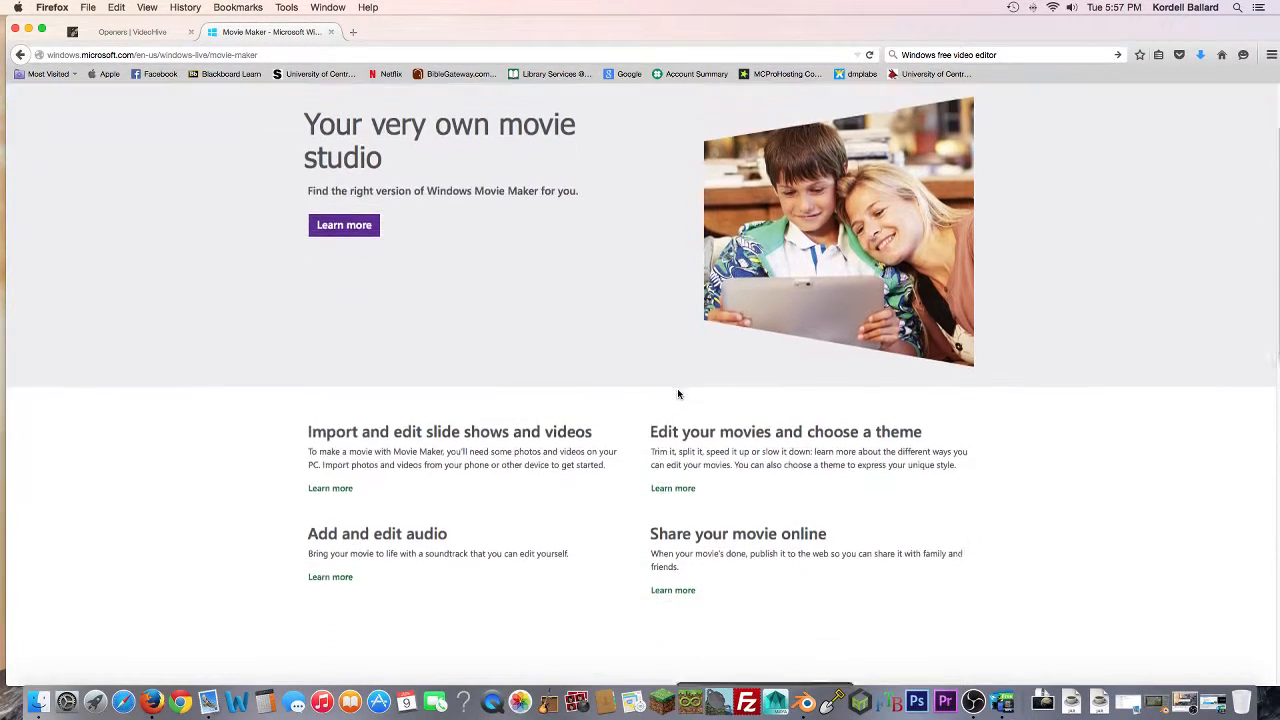
{"action": "scroll", "coordinate": [678, 394], "scroll_direction": "down", "scroll_amount": 9}
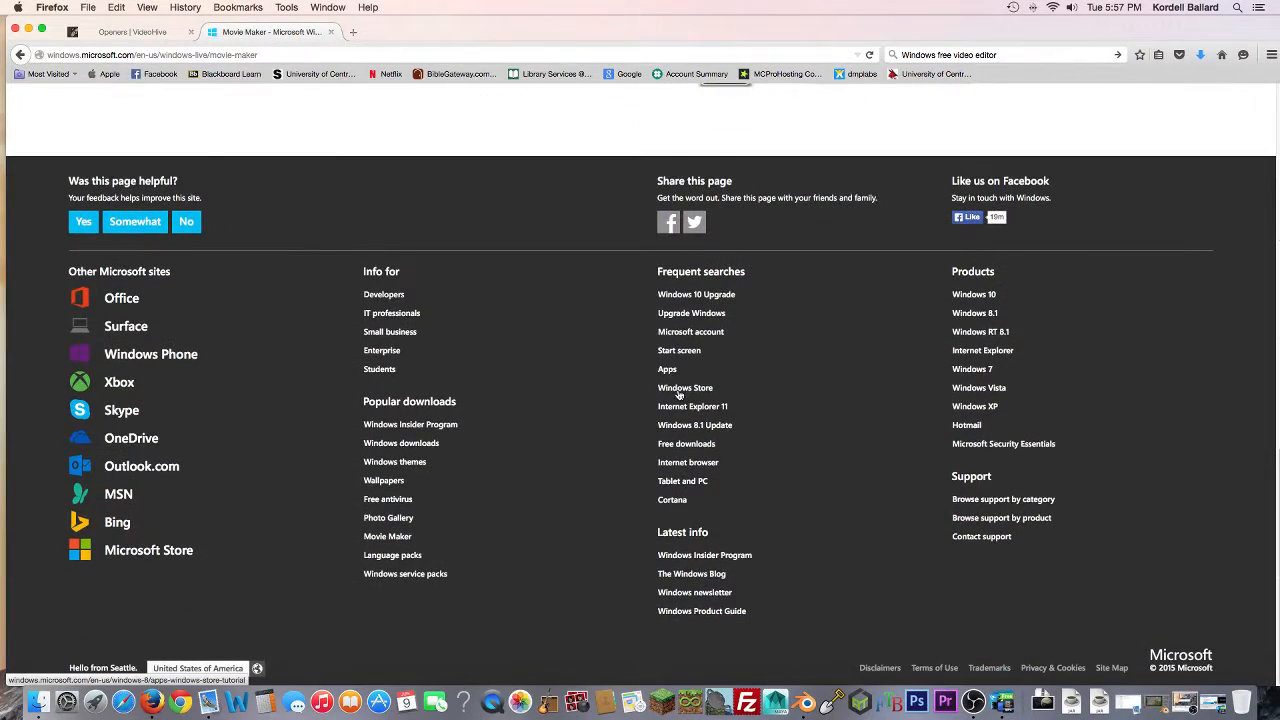
Step: Look over the Movie Maker page's features once more, return to the YouTube Video Editor and pause the clip preview
{"action": "scroll", "coordinate": [678, 395], "scroll_direction": "up", "scroll_amount": 14}
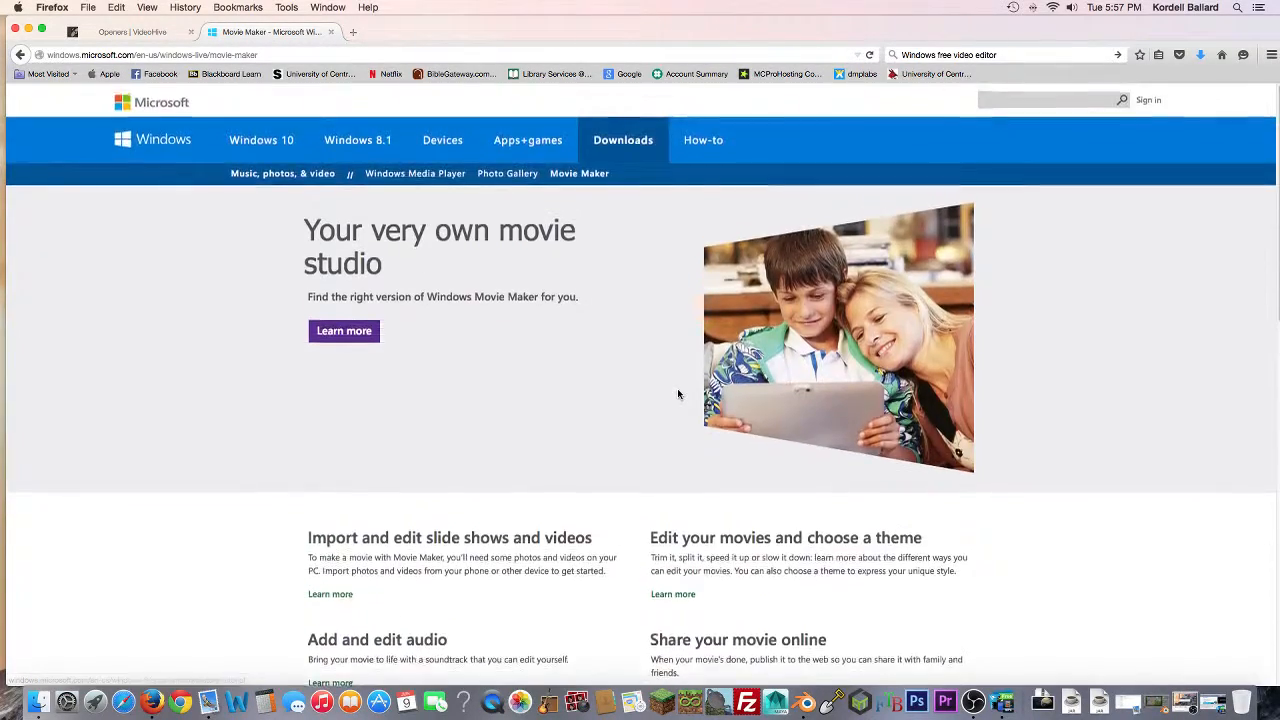
{"action": "scroll", "coordinate": [678, 394], "scroll_direction": "down", "scroll_amount": 5}
{"action": "scroll", "coordinate": [678, 394], "scroll_direction": "up", "scroll_amount": 1}
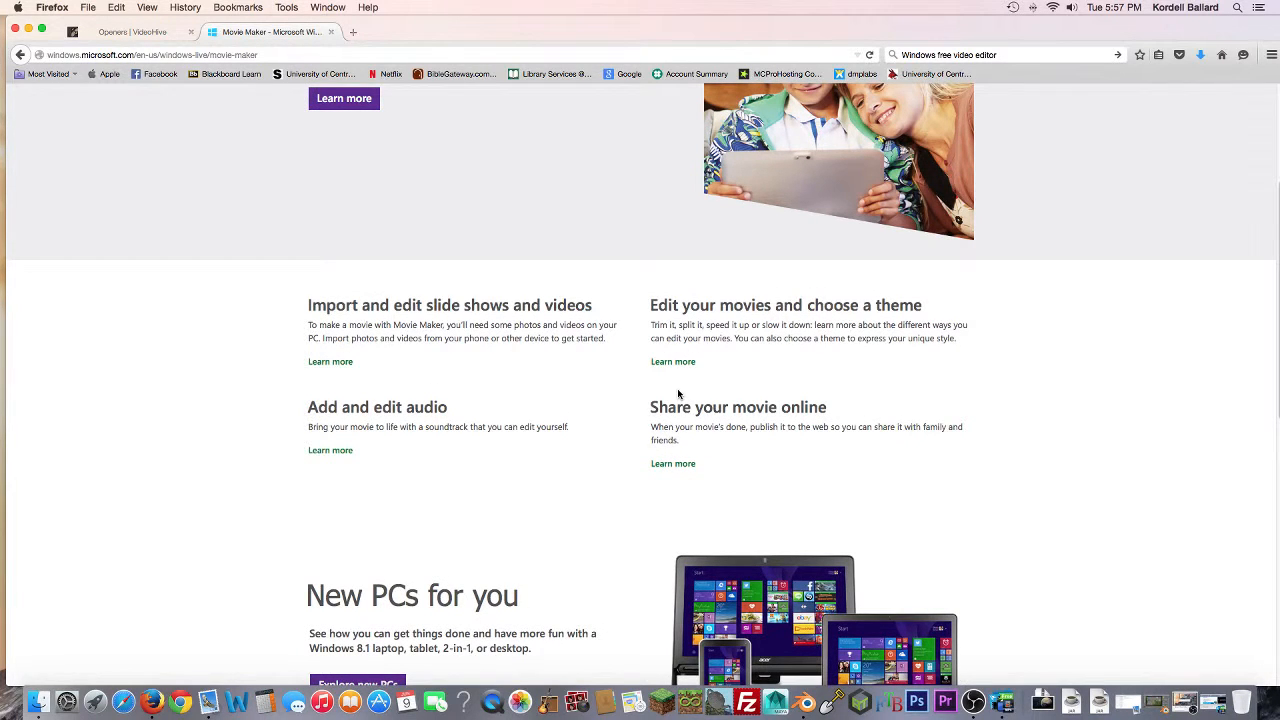
{"action": "scroll", "coordinate": [493, 364], "scroll_direction": "up", "scroll_amount": 3}
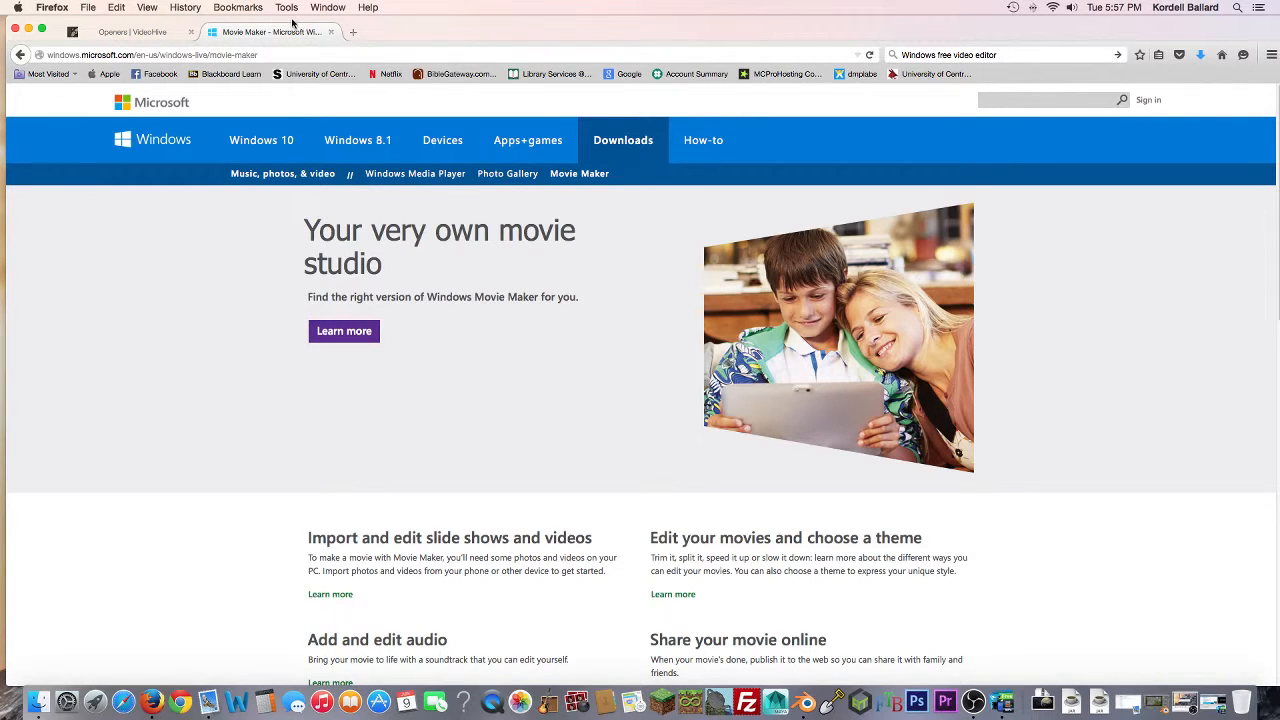
{"action": "left_click", "coordinate": [19, 55]}
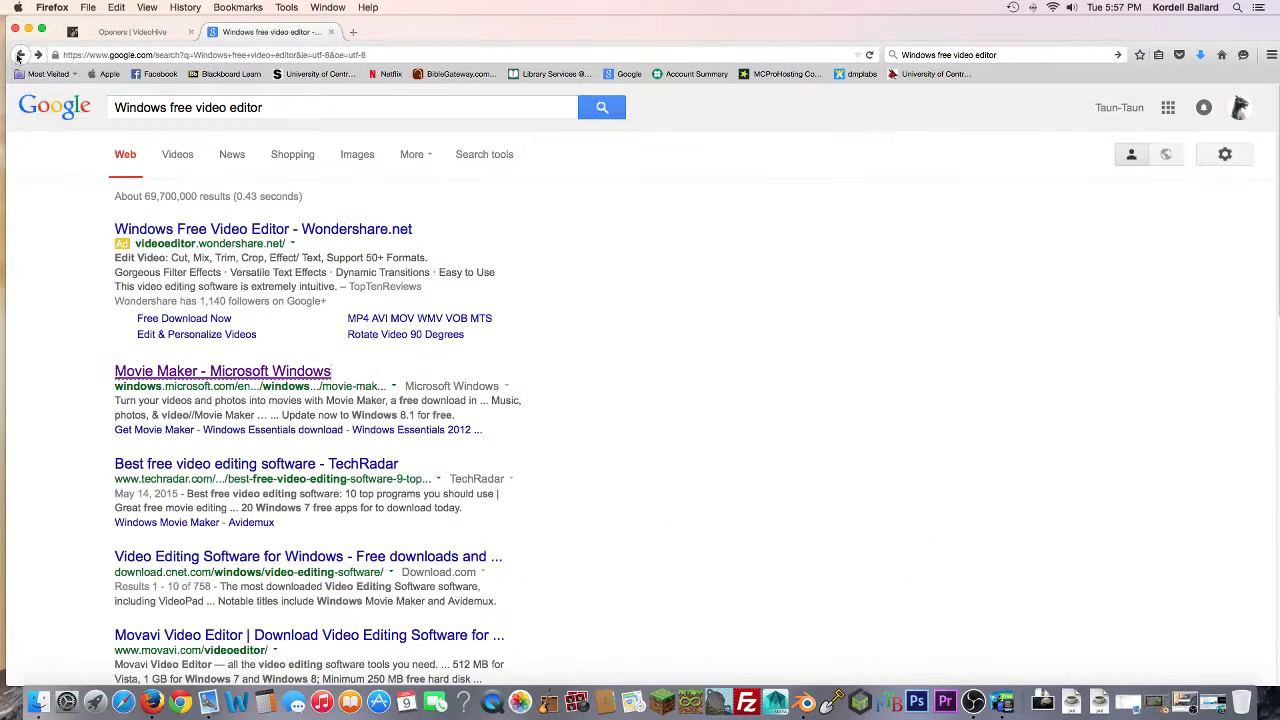
{"action": "left_click", "coordinate": [19, 55]}
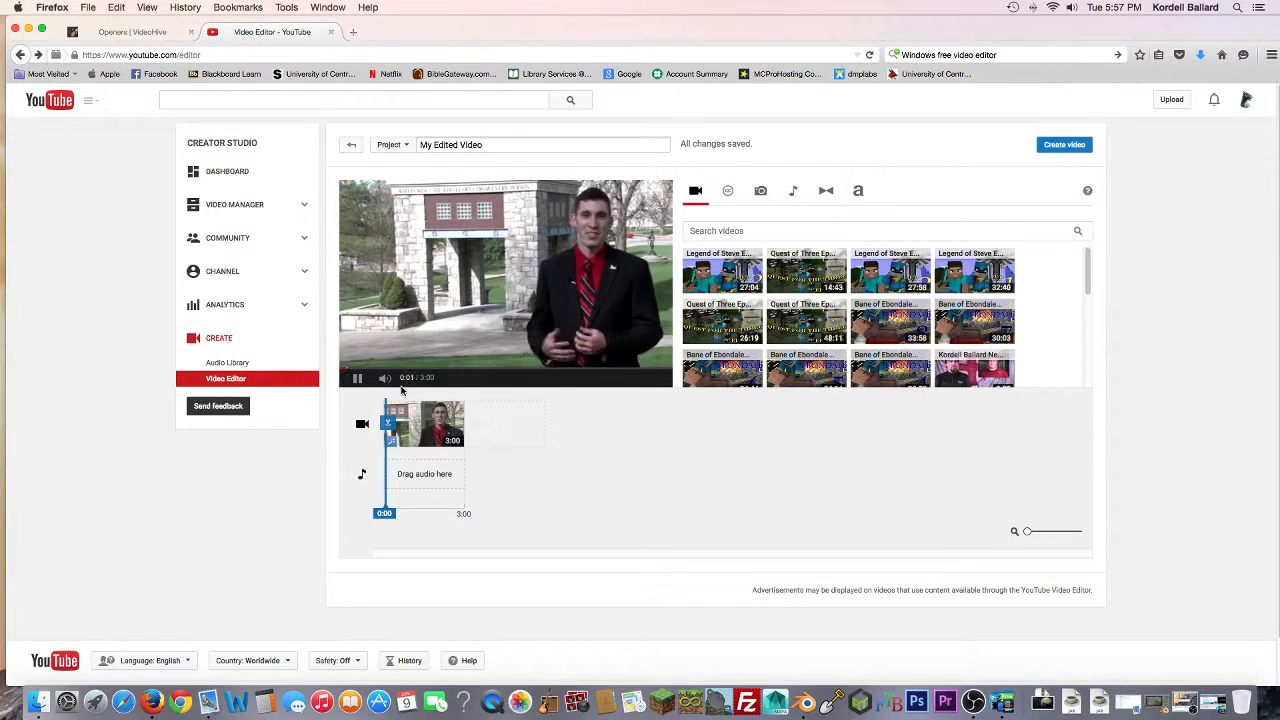
{"action": "left_click", "coordinate": [359, 378]}
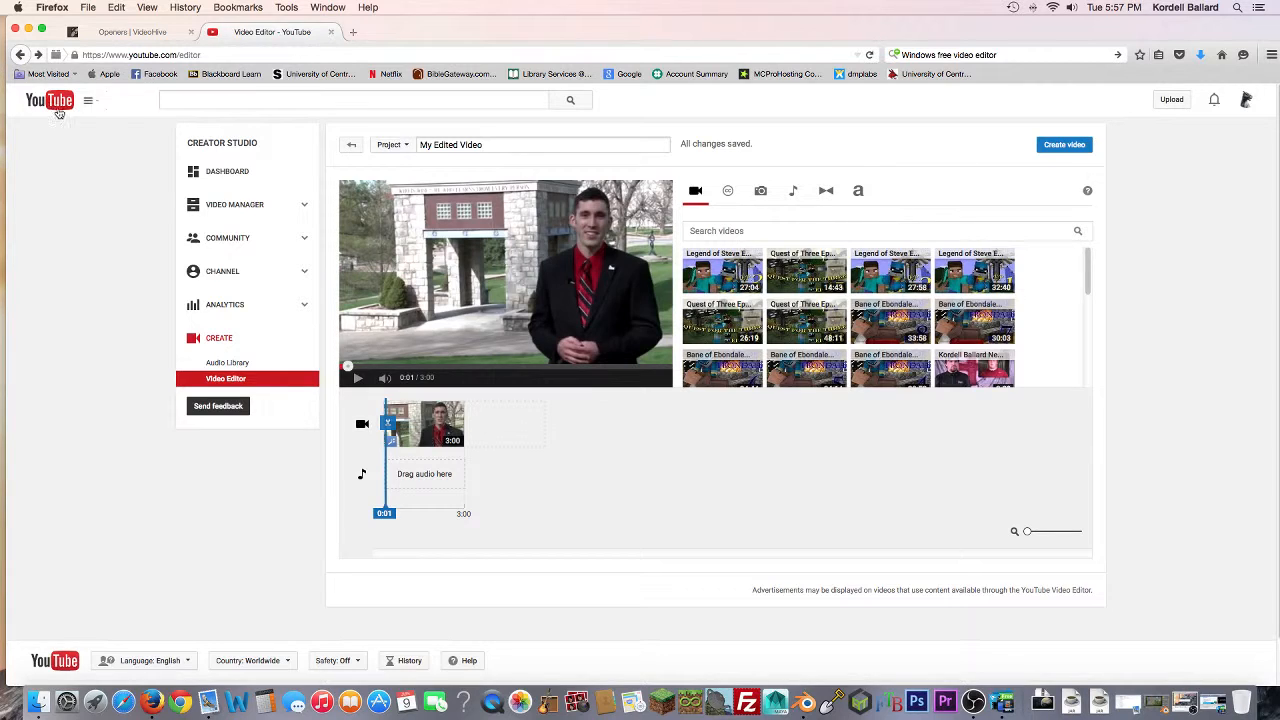
Step: Go back through the visited YouTube pages to your own channel's home page and look over its uploads
{"action": "left_click", "coordinate": [20, 54]}
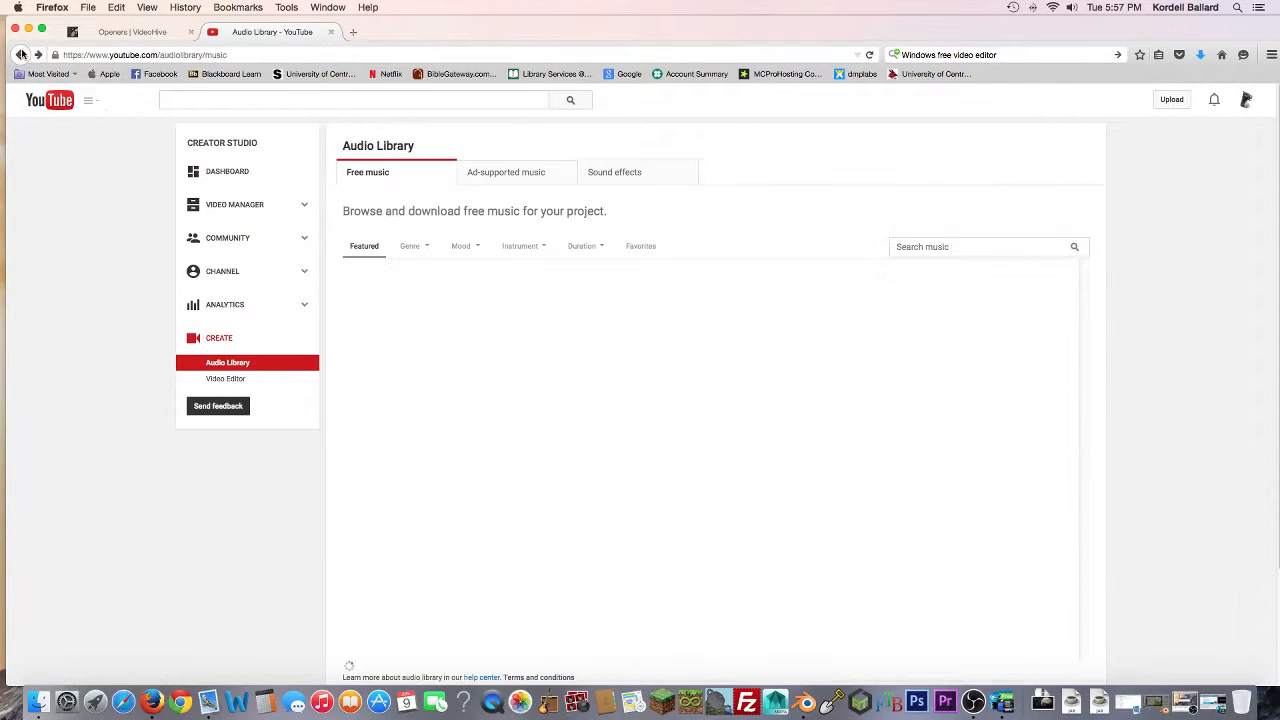
{"action": "left_click", "coordinate": [20, 54]}
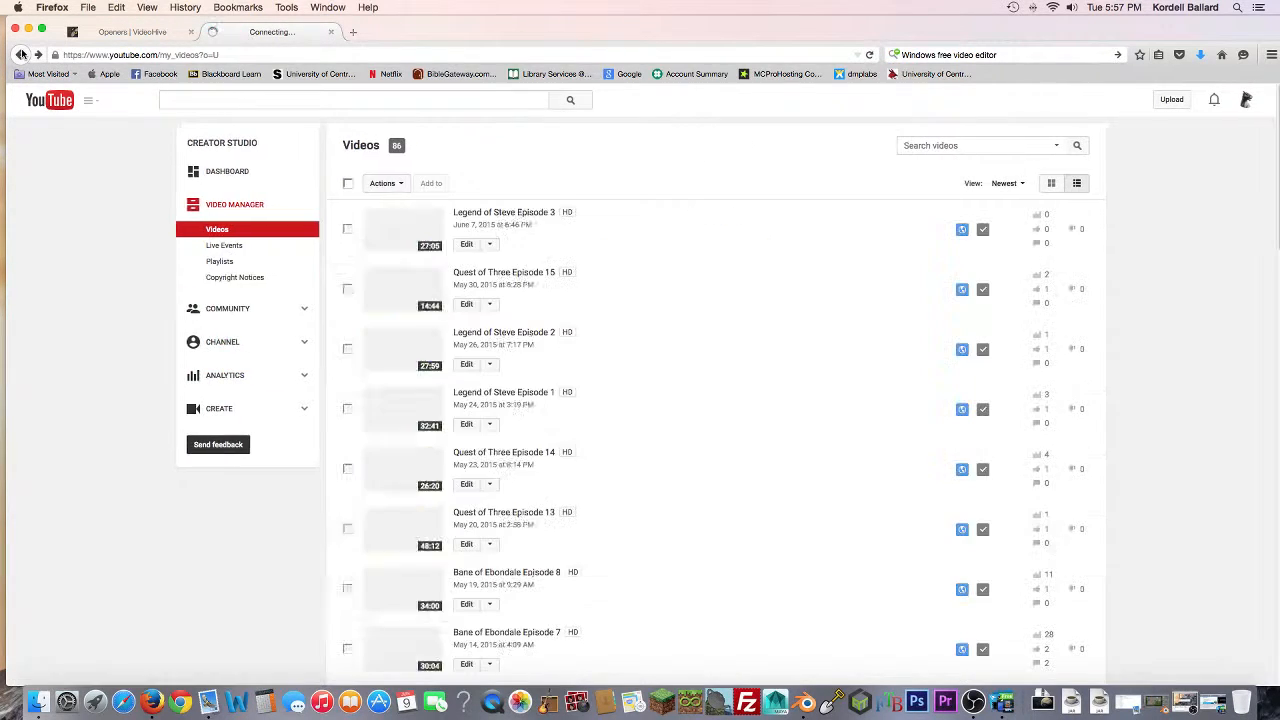
{"action": "left_click", "coordinate": [20, 54]}
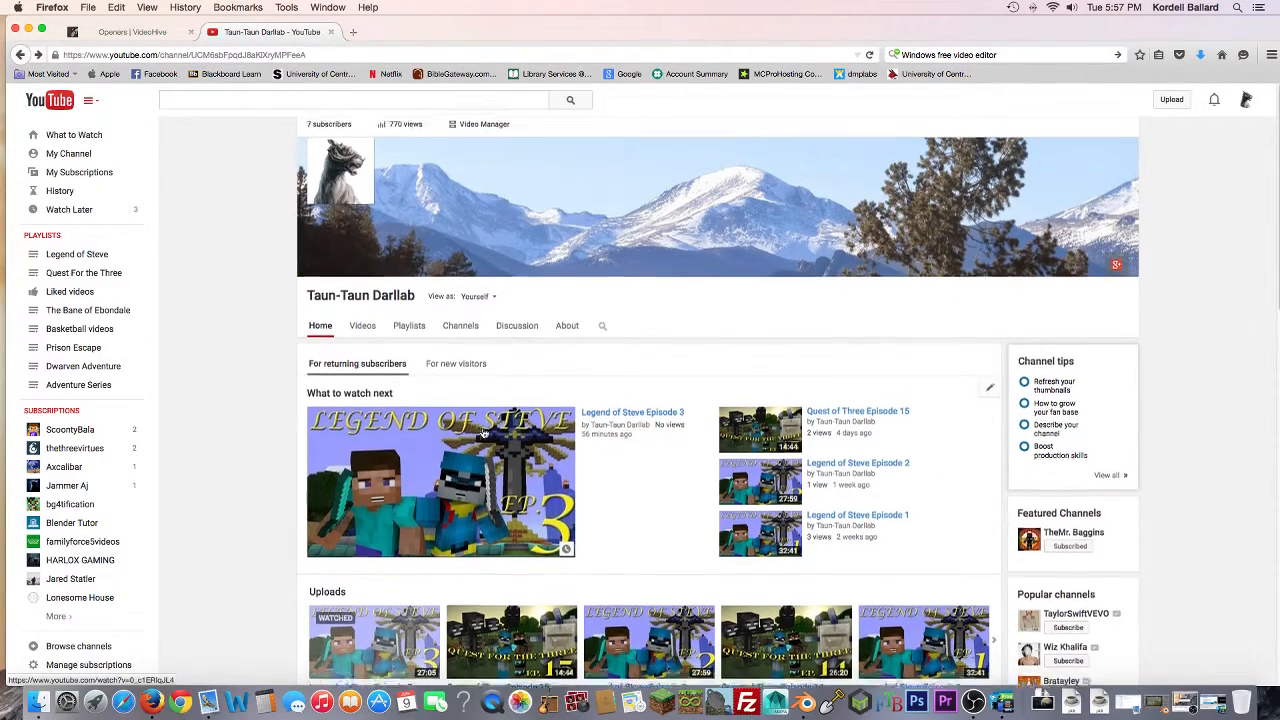
{"action": "scroll", "coordinate": [483, 432], "scroll_direction": "down", "scroll_amount": 5}
{"action": "scroll", "coordinate": [483, 432], "scroll_direction": "down", "scroll_amount": 1}
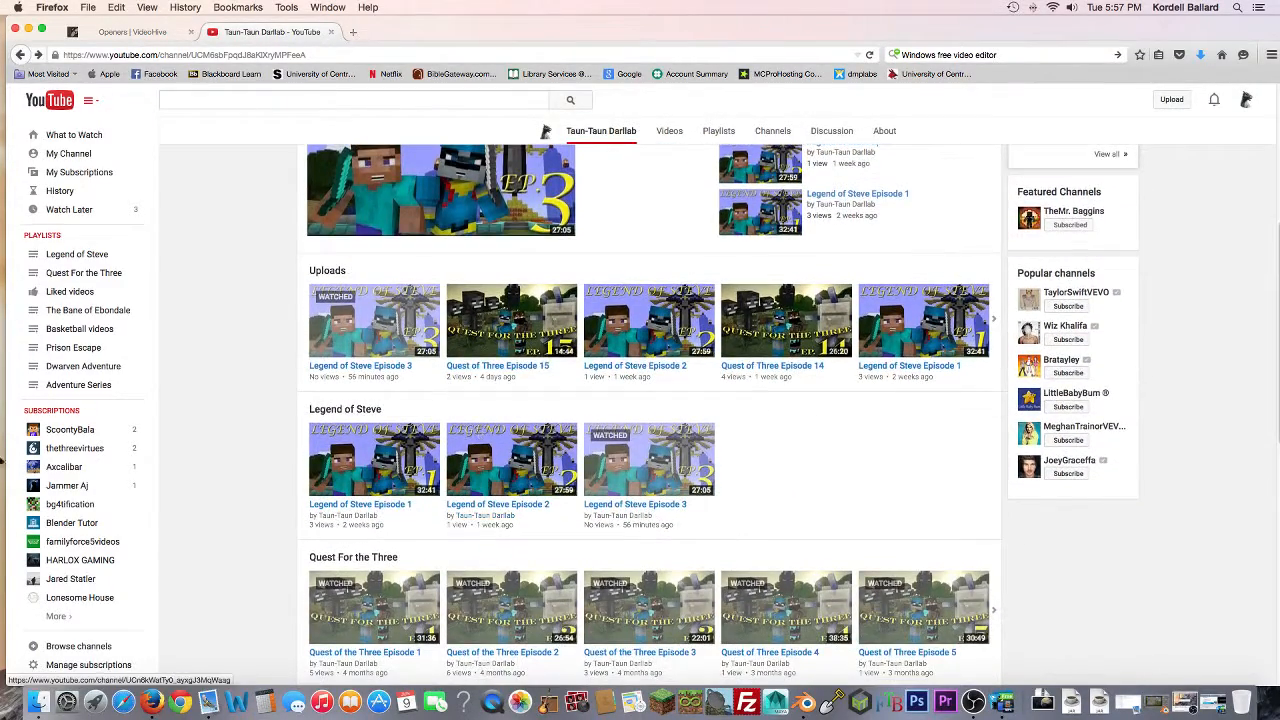
Step: Open the subscribed ScoontyBala channel and look through its popular uploads, including the Blender Minecraft tutorials, and its created playlists
{"action": "left_click", "coordinate": [96, 434]}
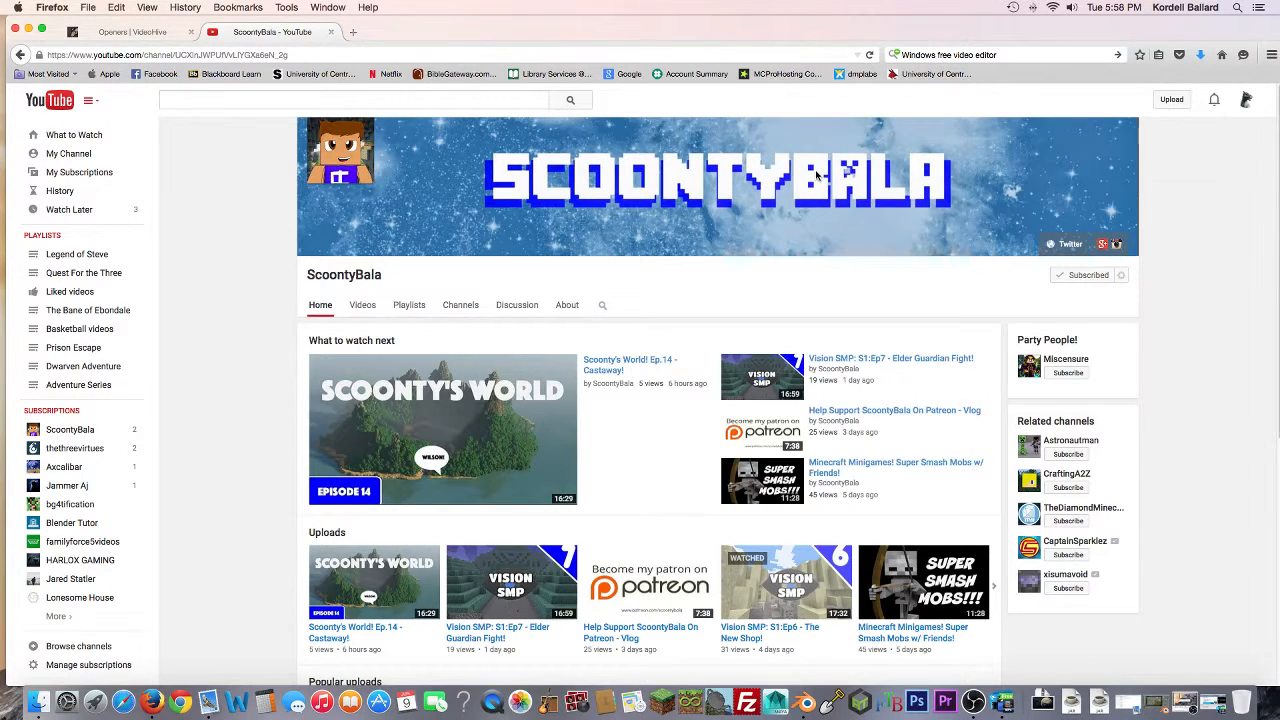
{"action": "scroll", "coordinate": [831, 212], "scroll_direction": "down", "scroll_amount": 8}
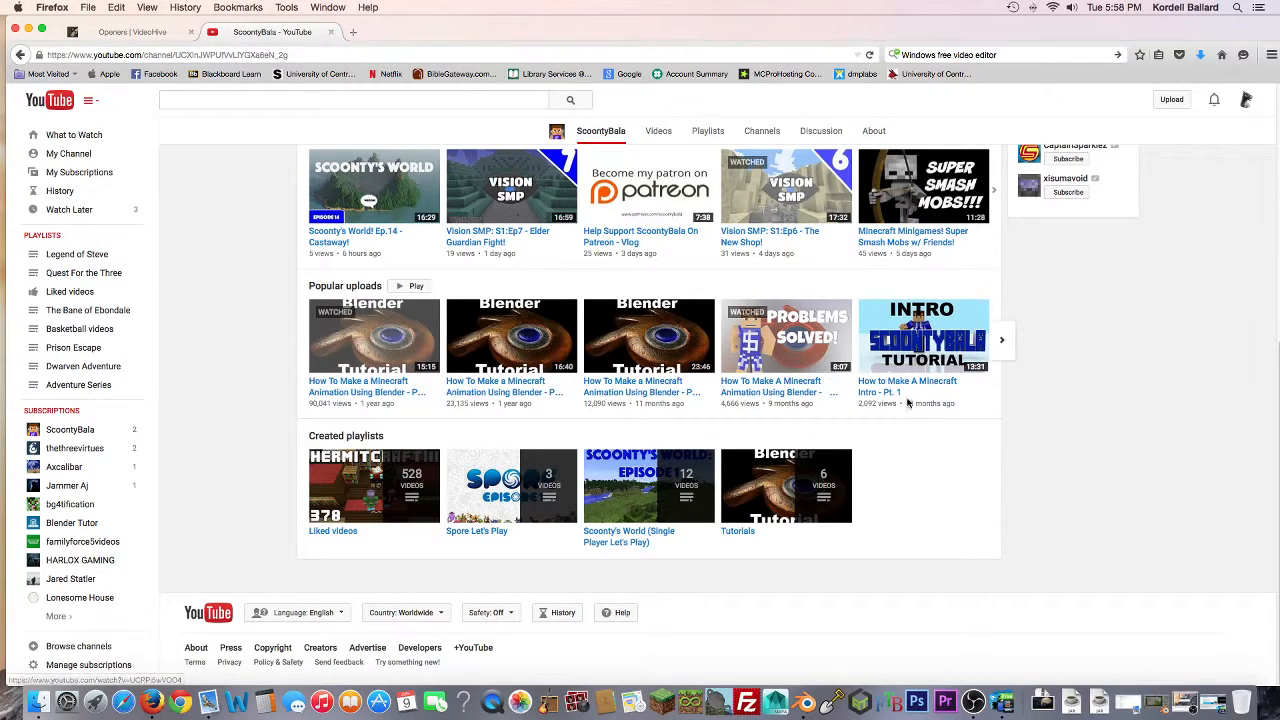
{"action": "left_click", "coordinate": [1002, 342]}
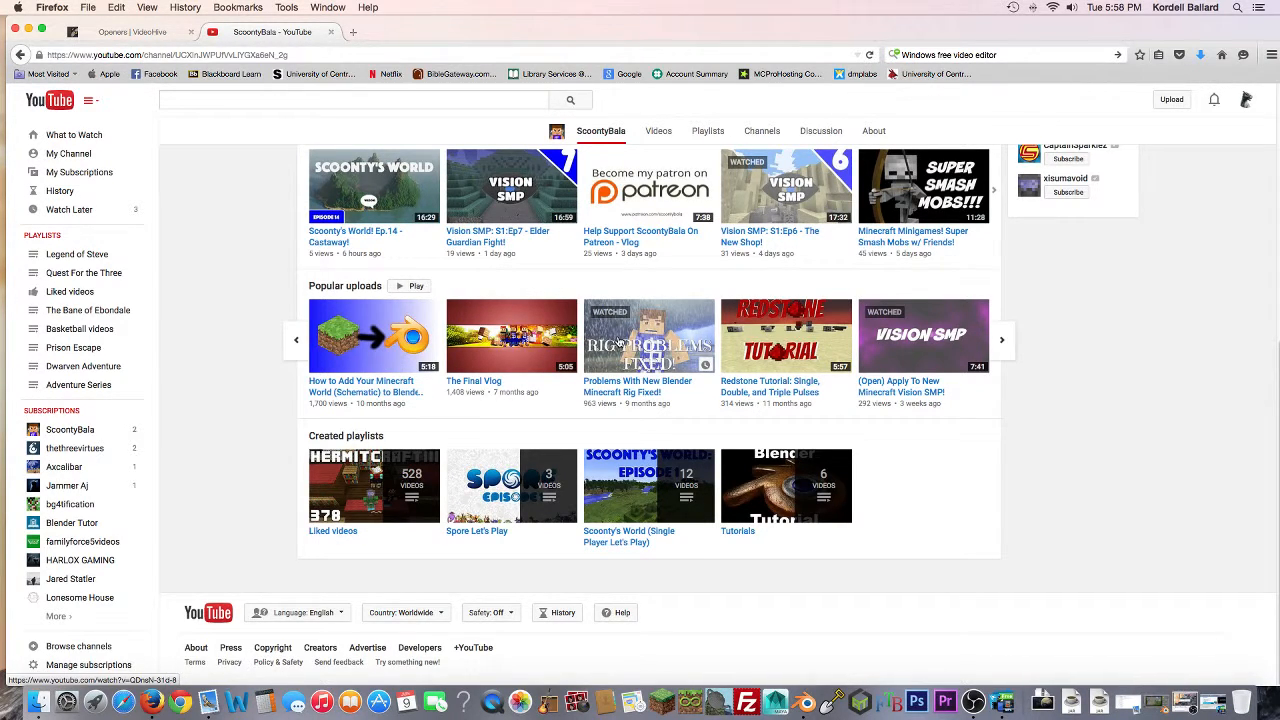
{"action": "left_click", "coordinate": [299, 339]}
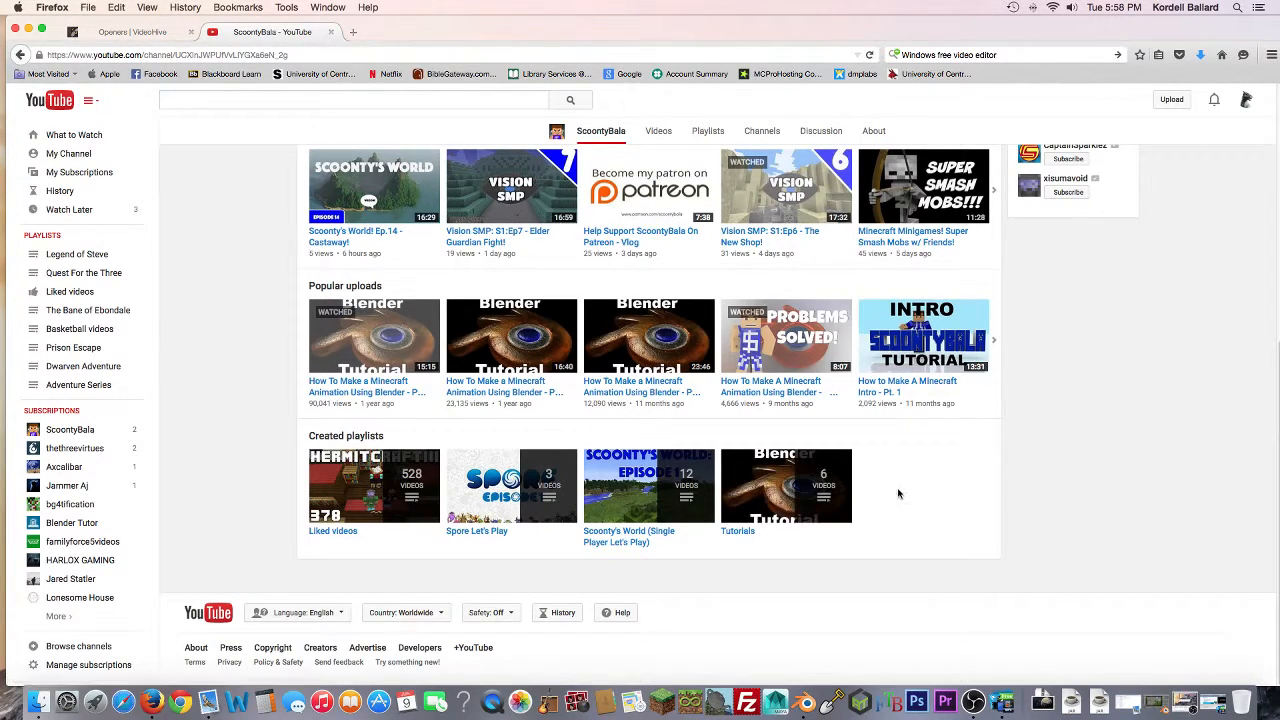
{"action": "scroll", "coordinate": [897, 491], "scroll_direction": "up", "scroll_amount": 5}
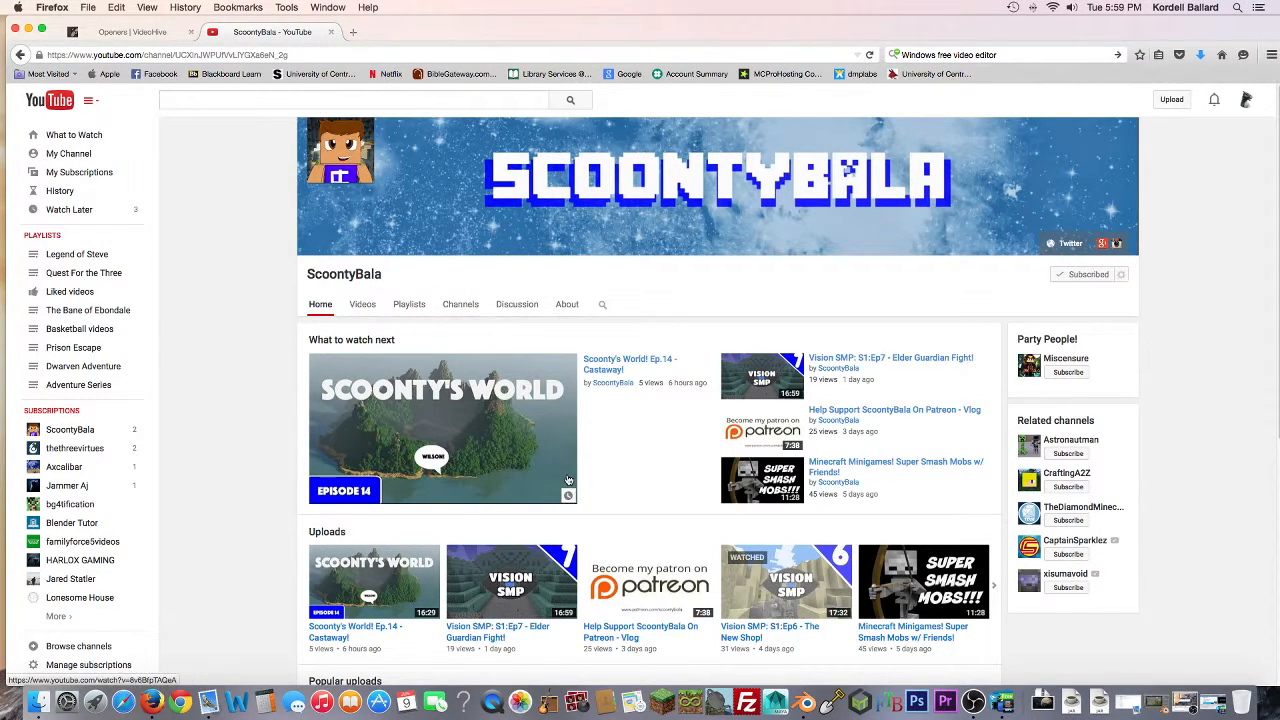
{"action": "scroll", "coordinate": [567, 480], "scroll_direction": "down", "scroll_amount": 10}
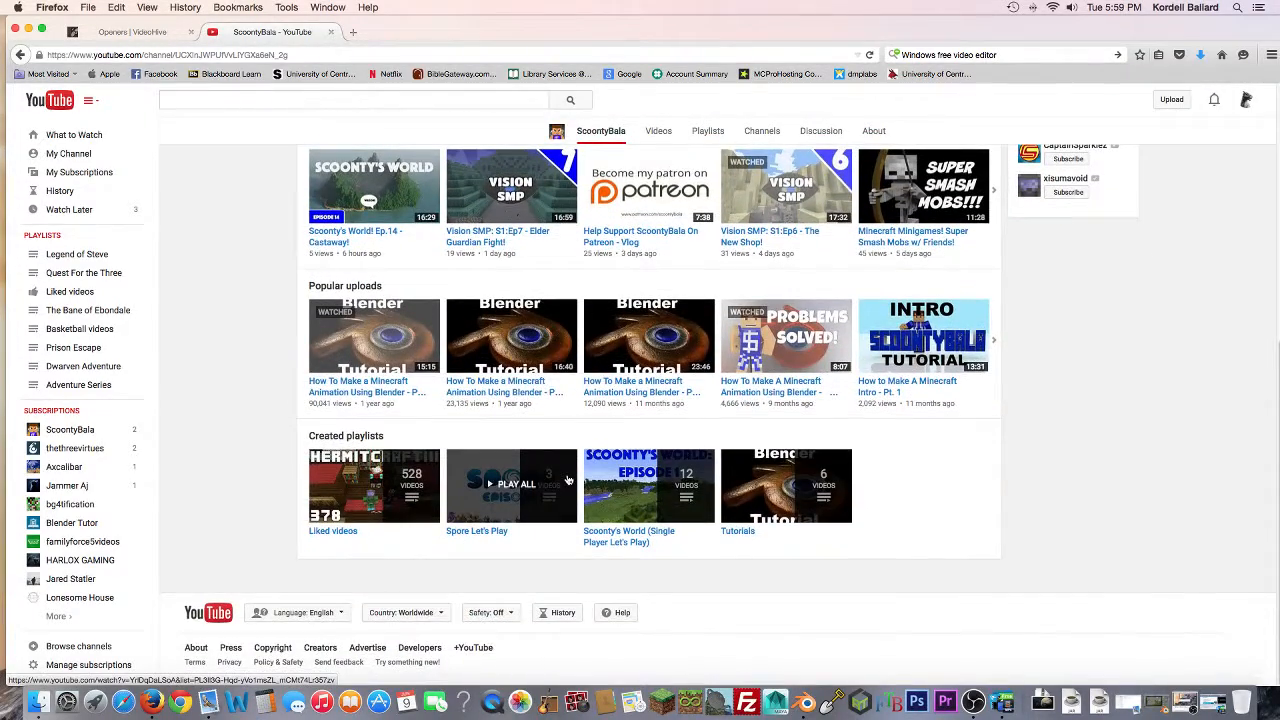
{"action": "scroll", "coordinate": [567, 480], "scroll_direction": "up", "scroll_amount": 10}
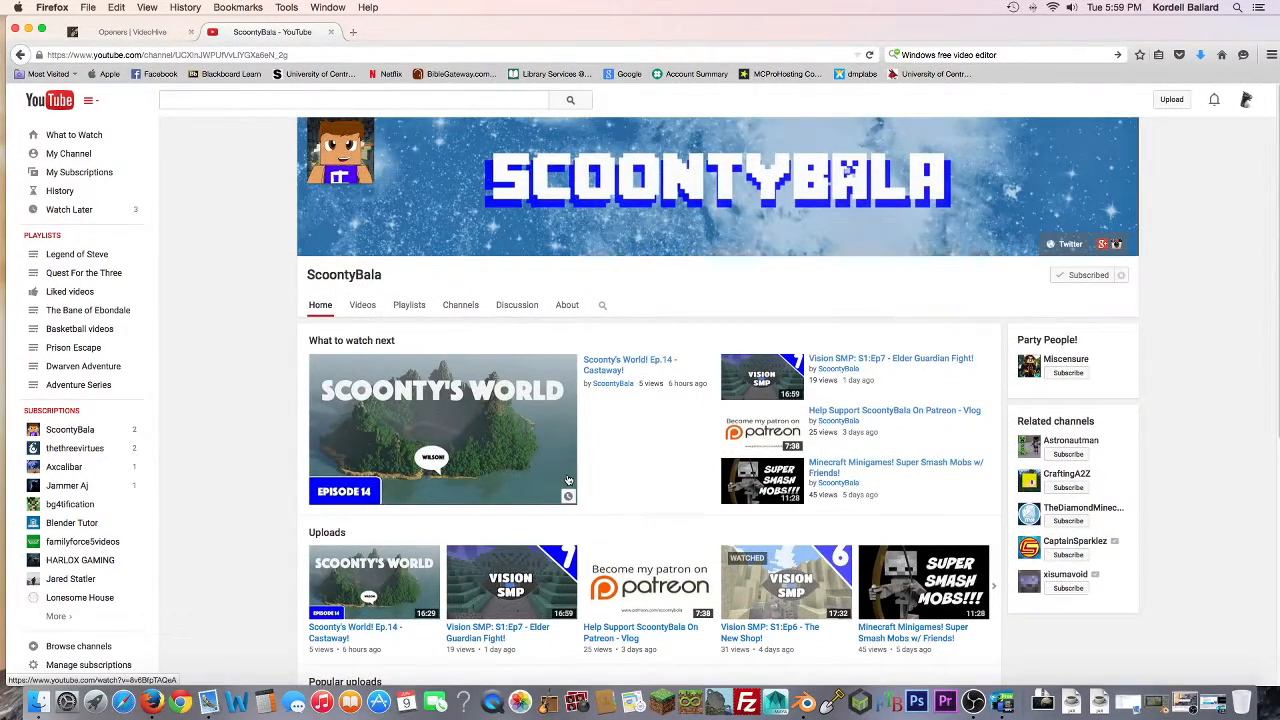